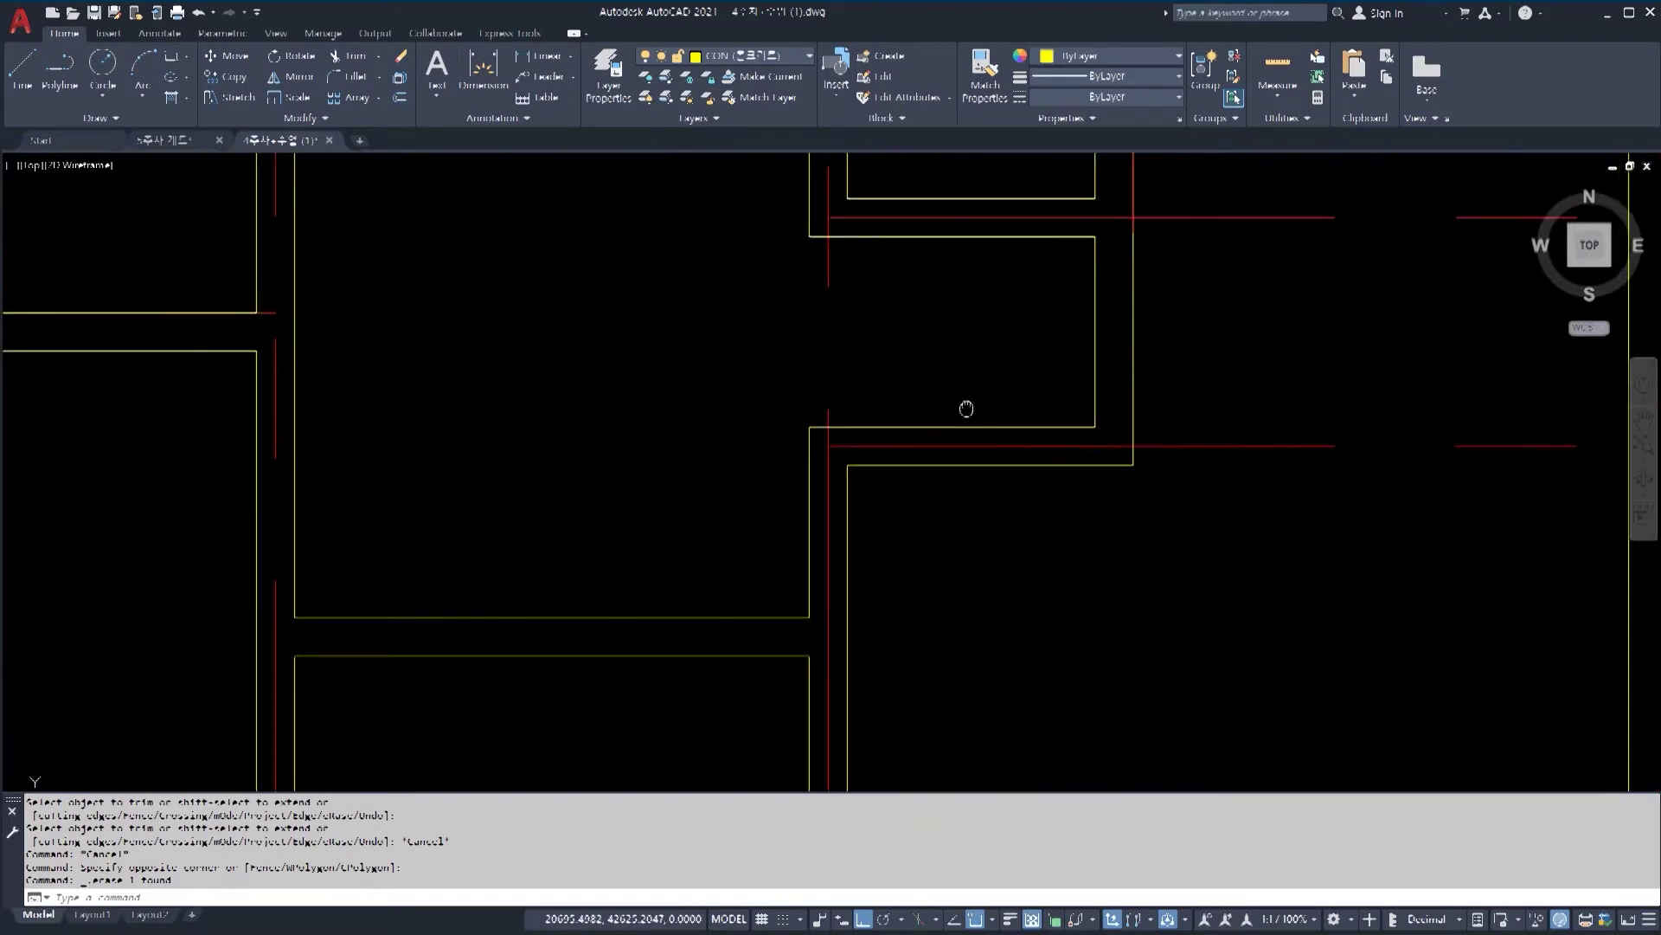
Step: Draw a vertical line across the horizontal wall, from the corner on its lower face up to the upper face
scroll(964, 548, up, 3)
text(l)
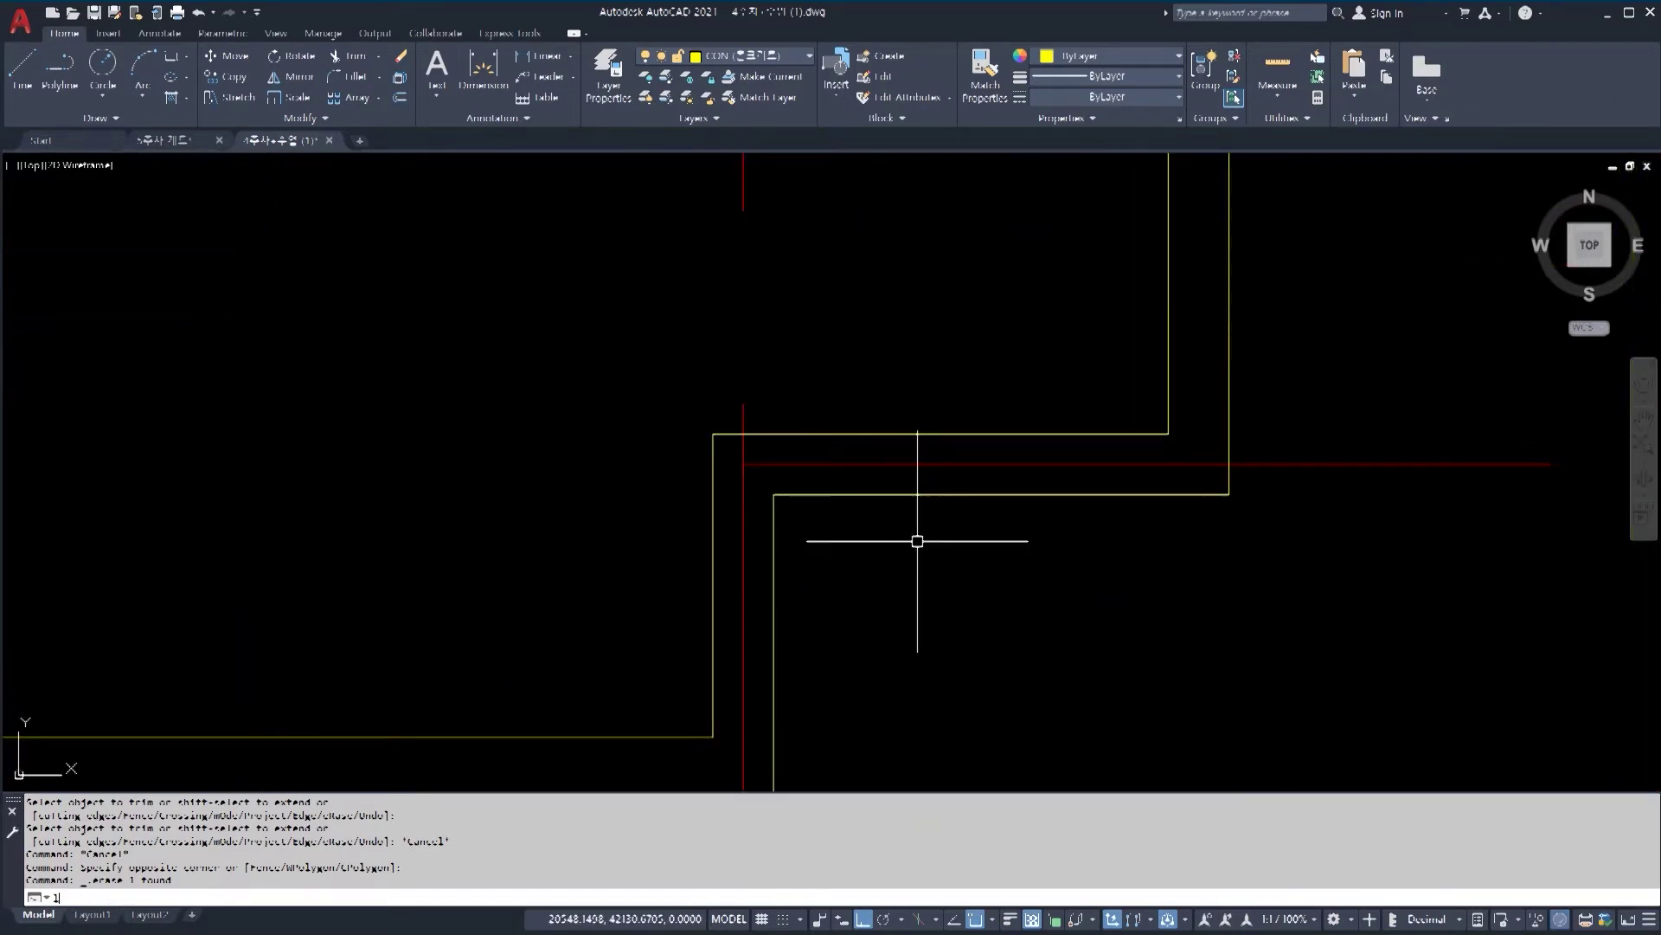
key(Return)
click(773, 494)
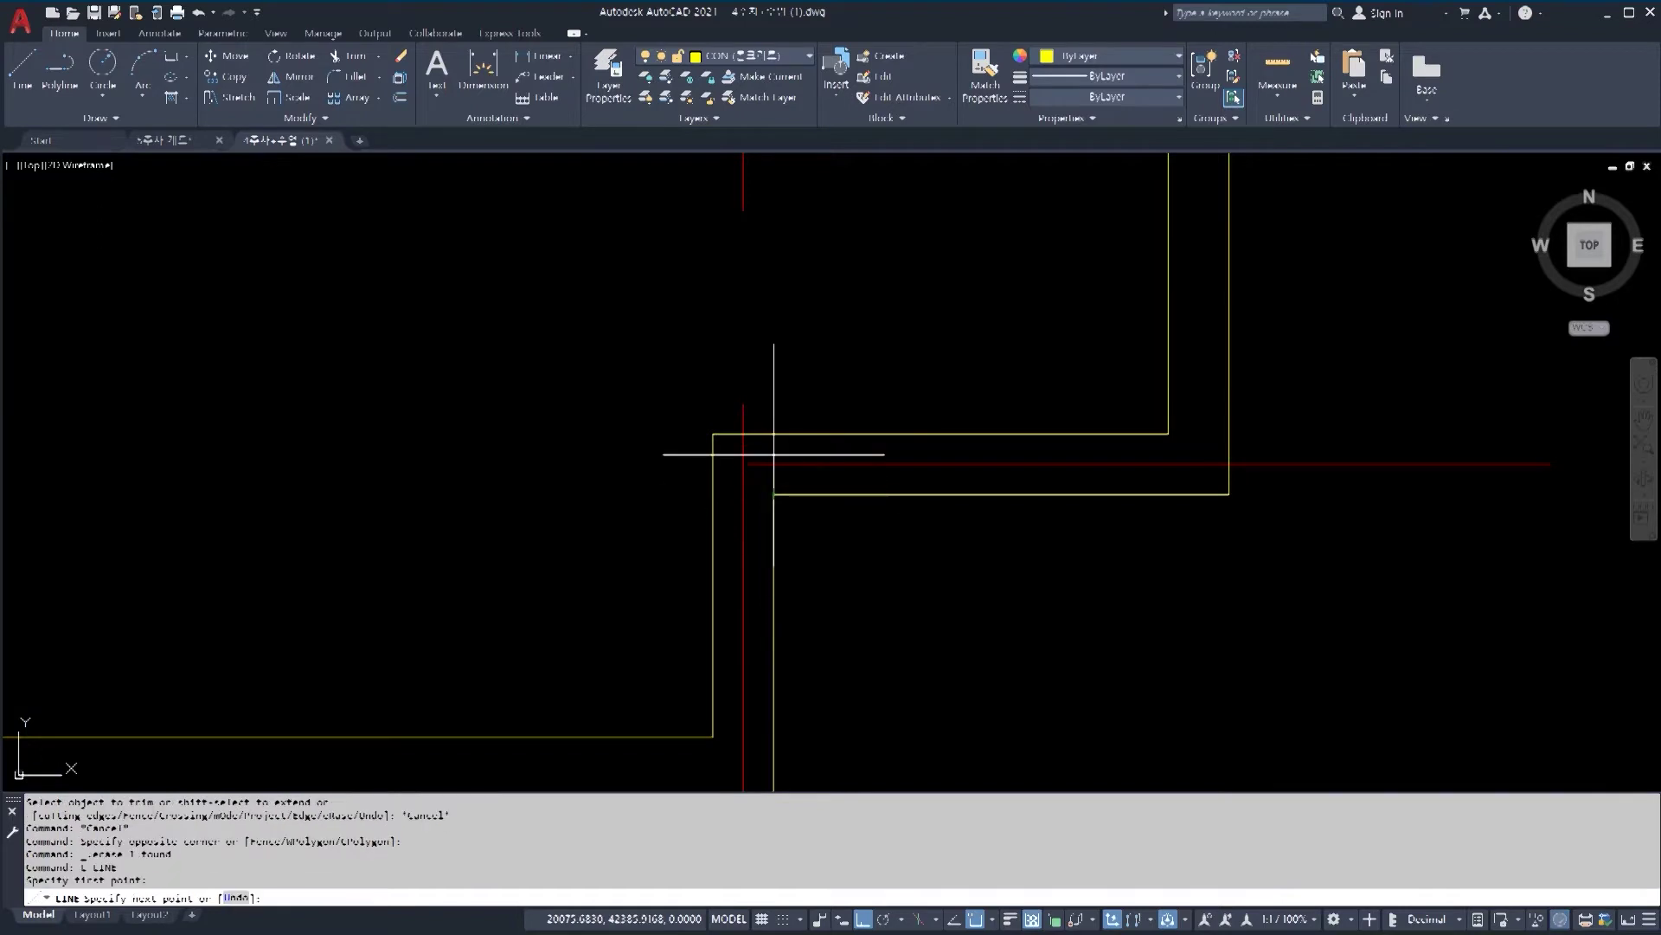
click(774, 434)
scroll(798, 470, up, 2)
key(Escape)
key(Escape)
Step: Move the short vertical line across the wall 50 to the right, away from the corner
click(775, 432)
click(712, 425)
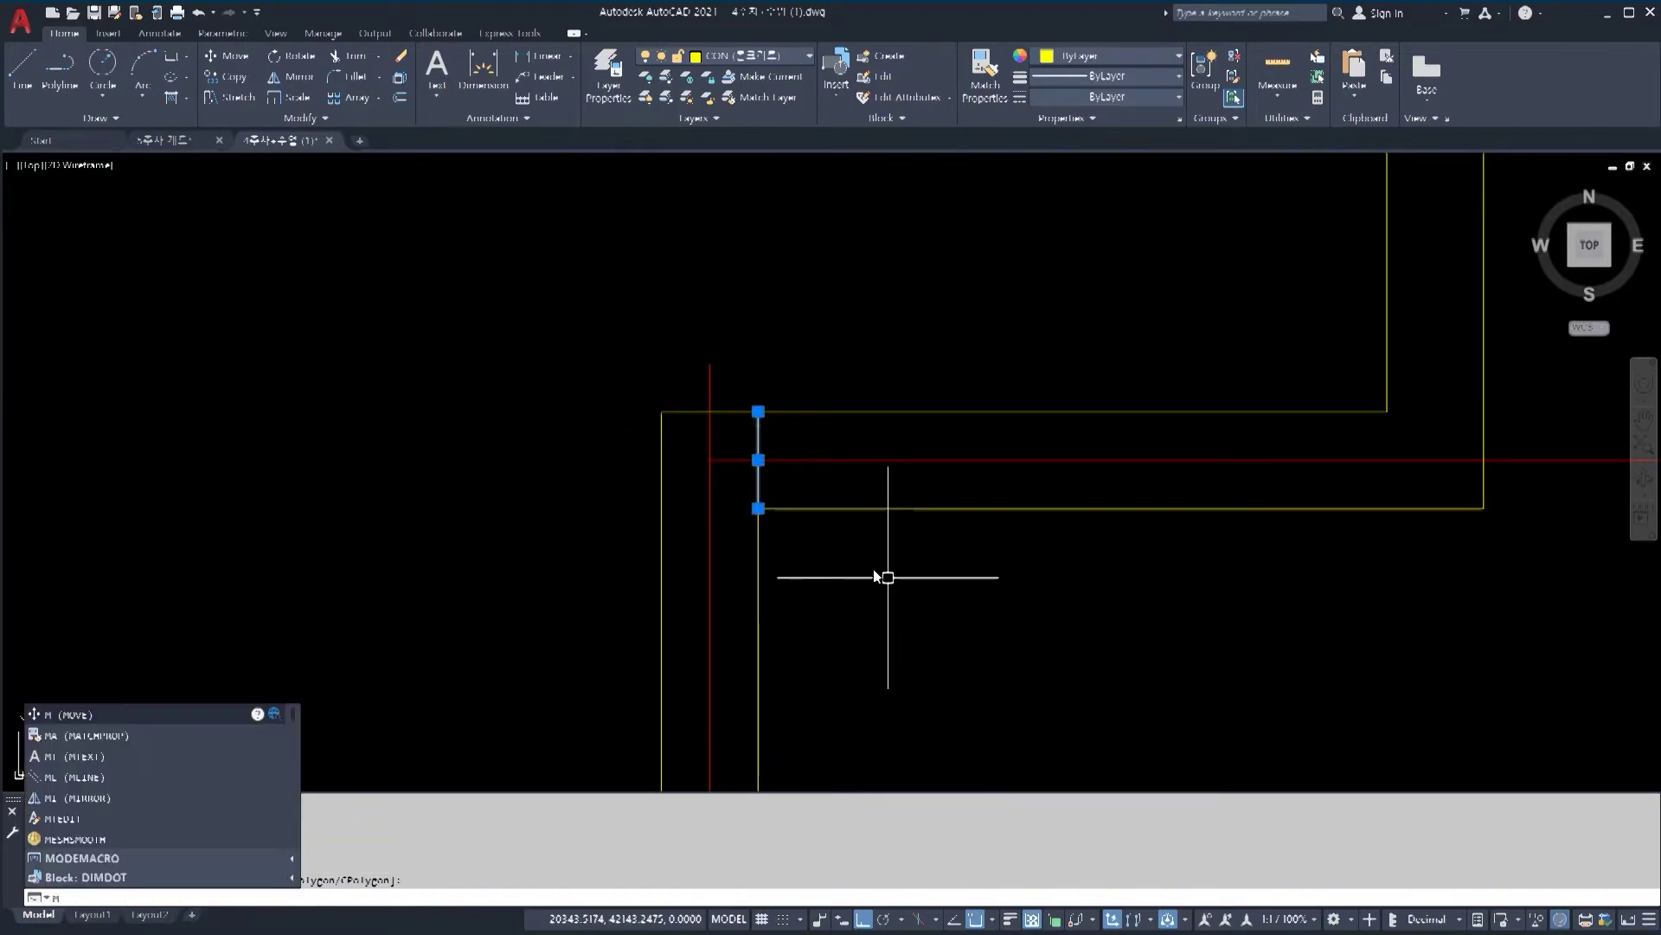
key(Return)
click(844, 554)
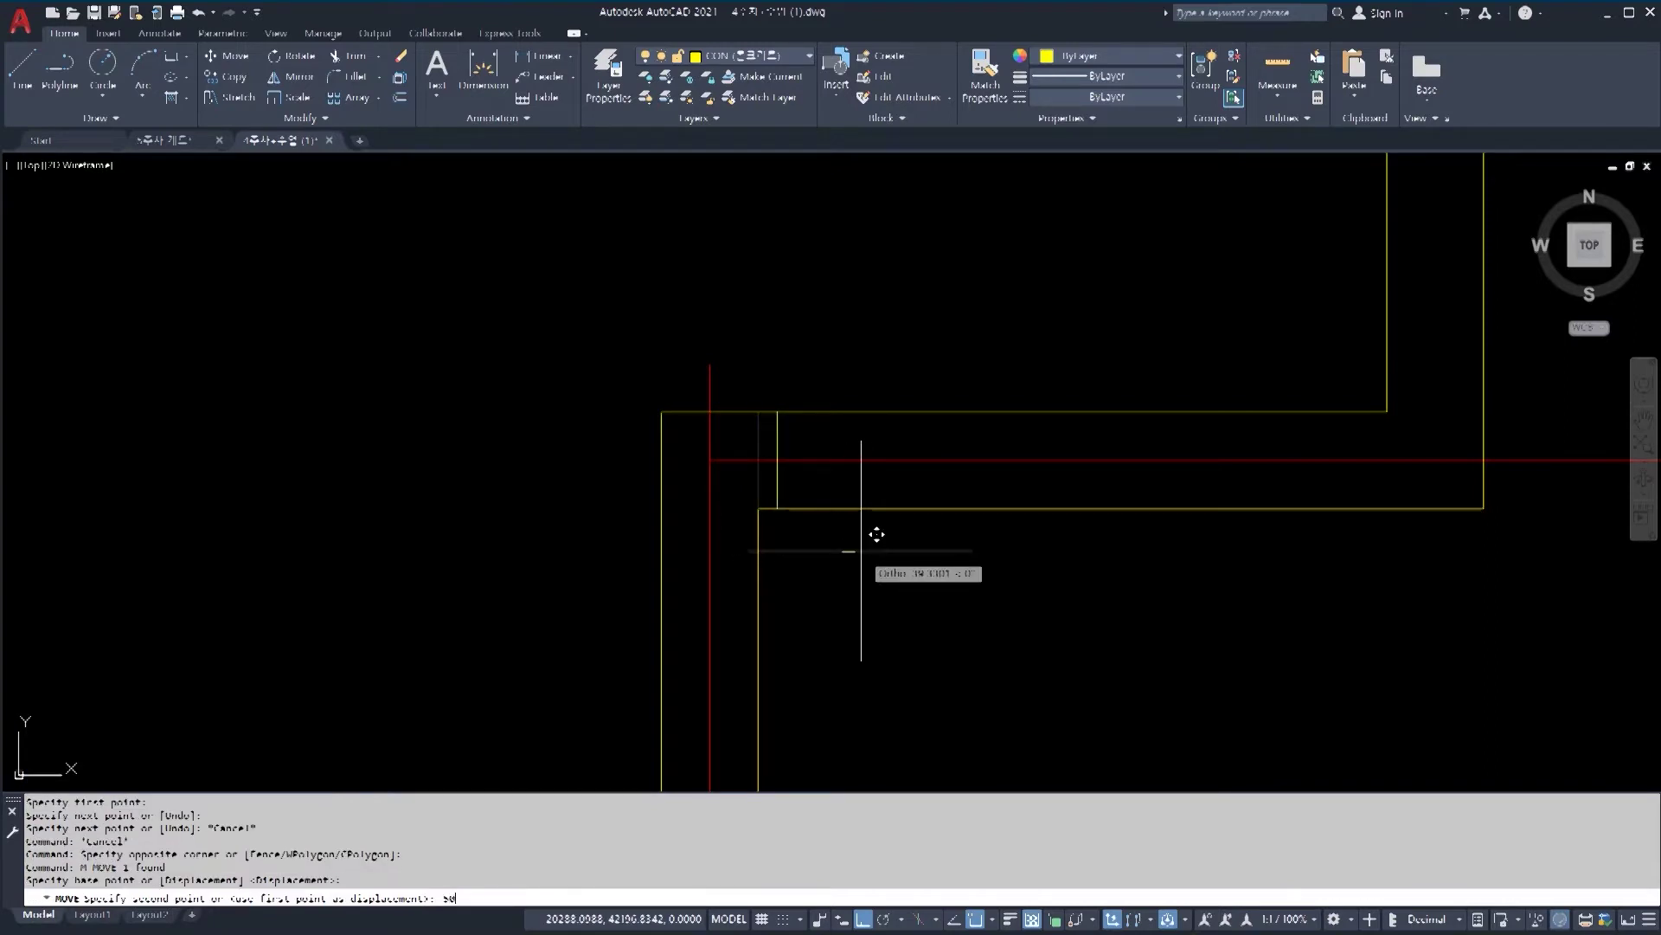
text(50)
key(Return)
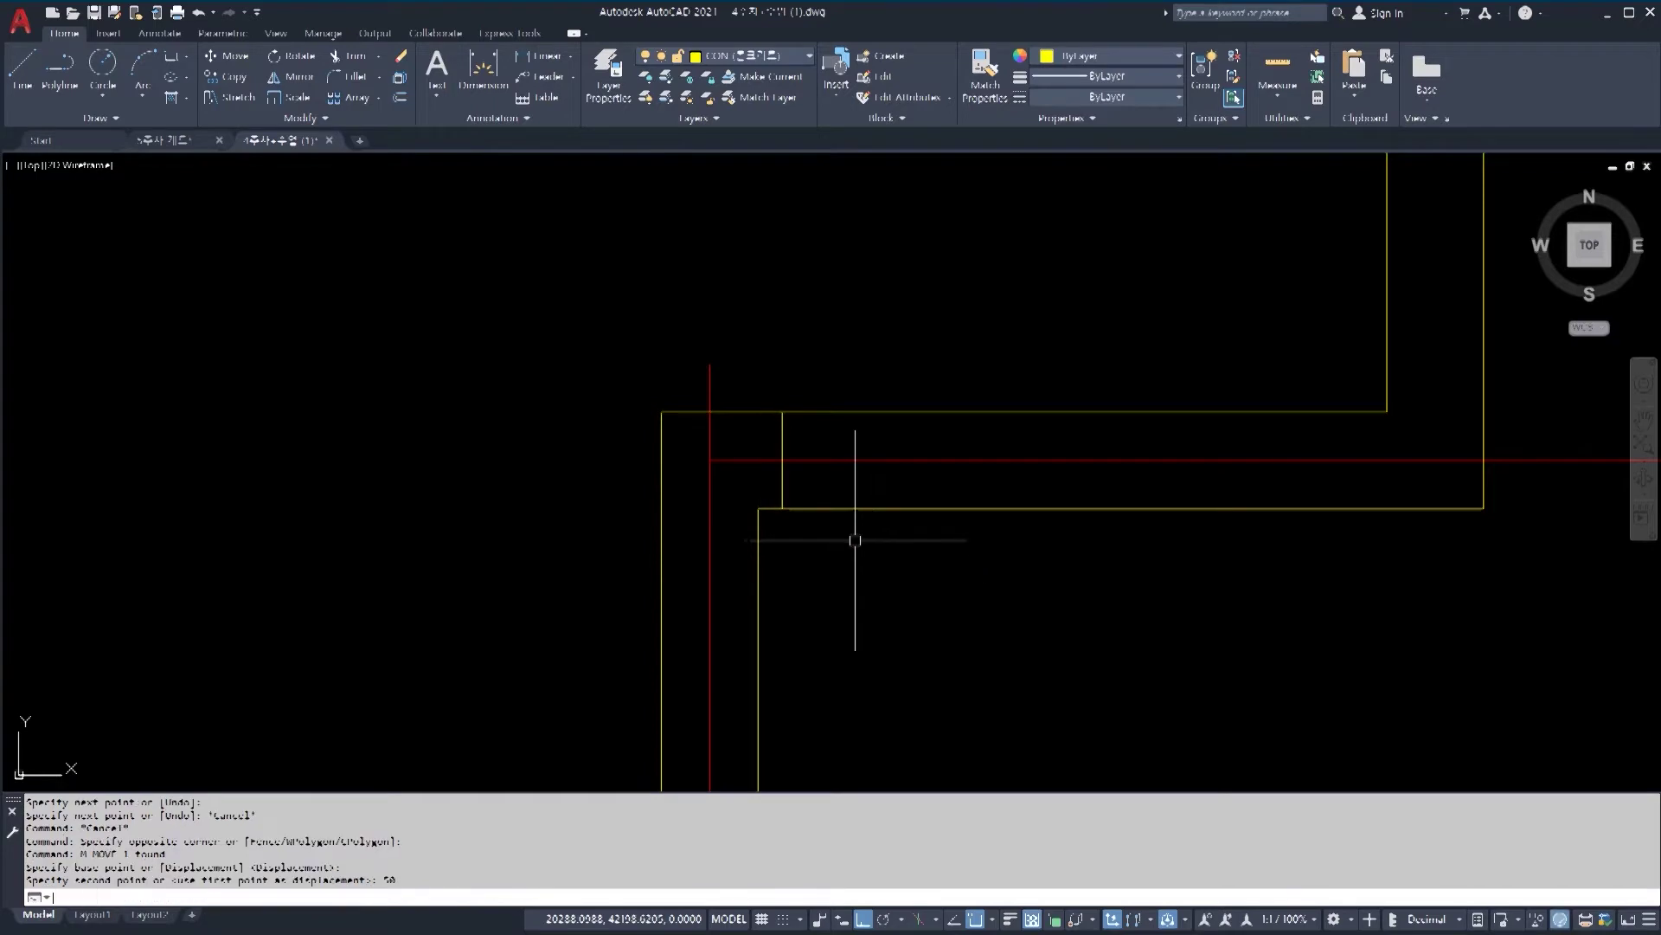
key(Escape)
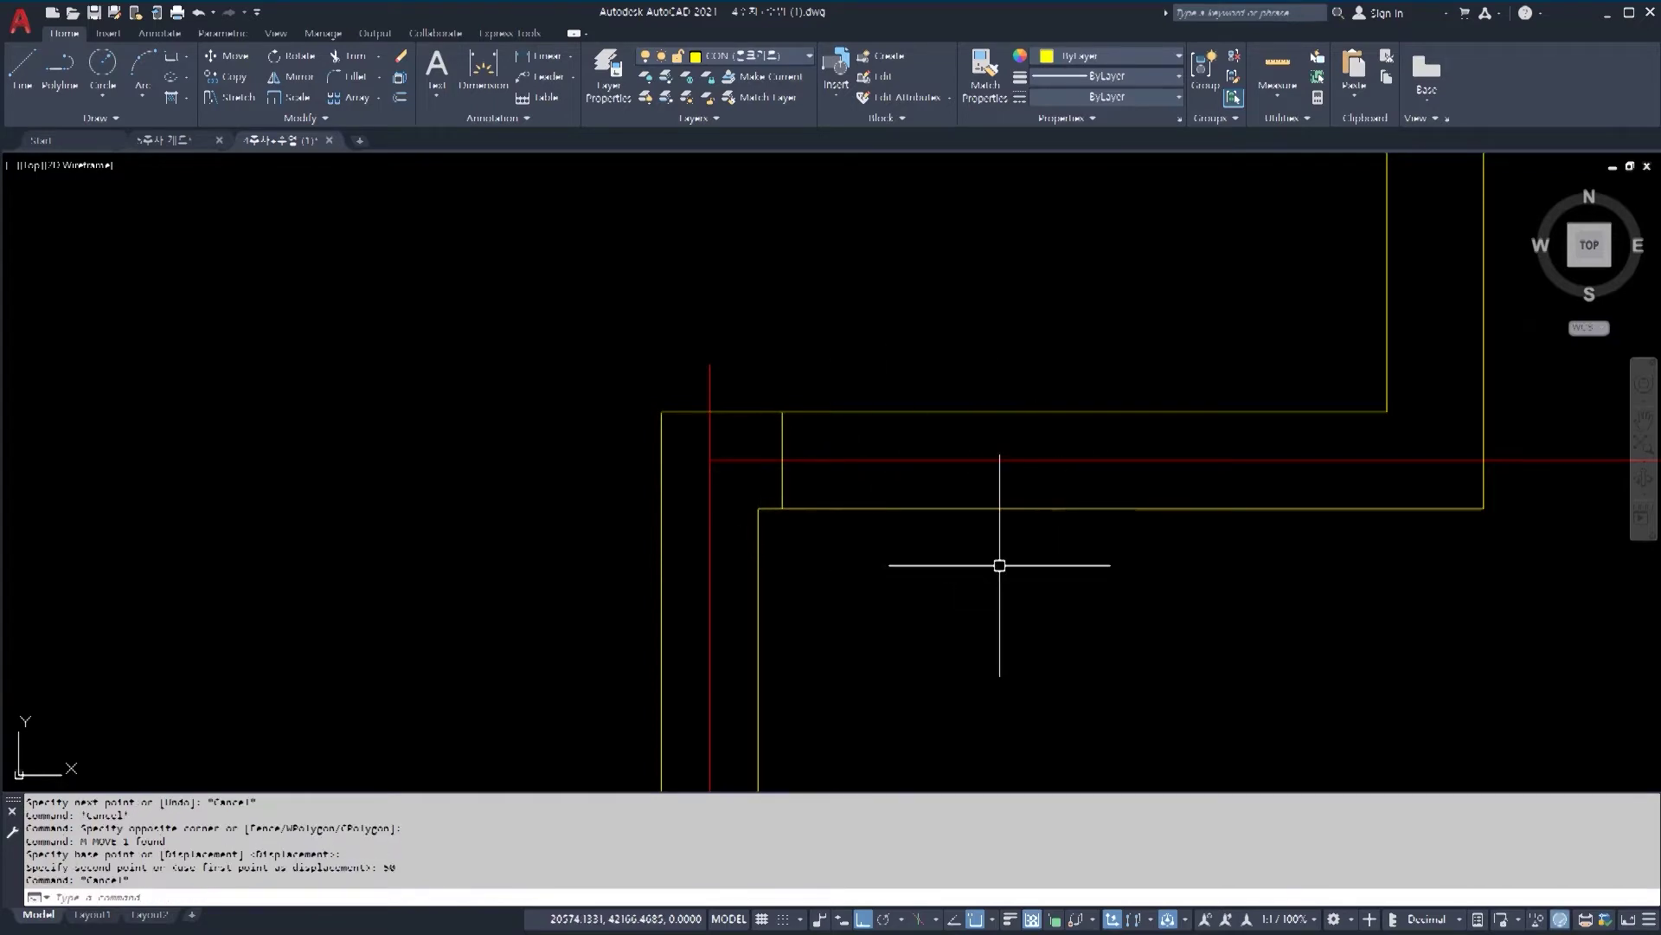
key(Escape)
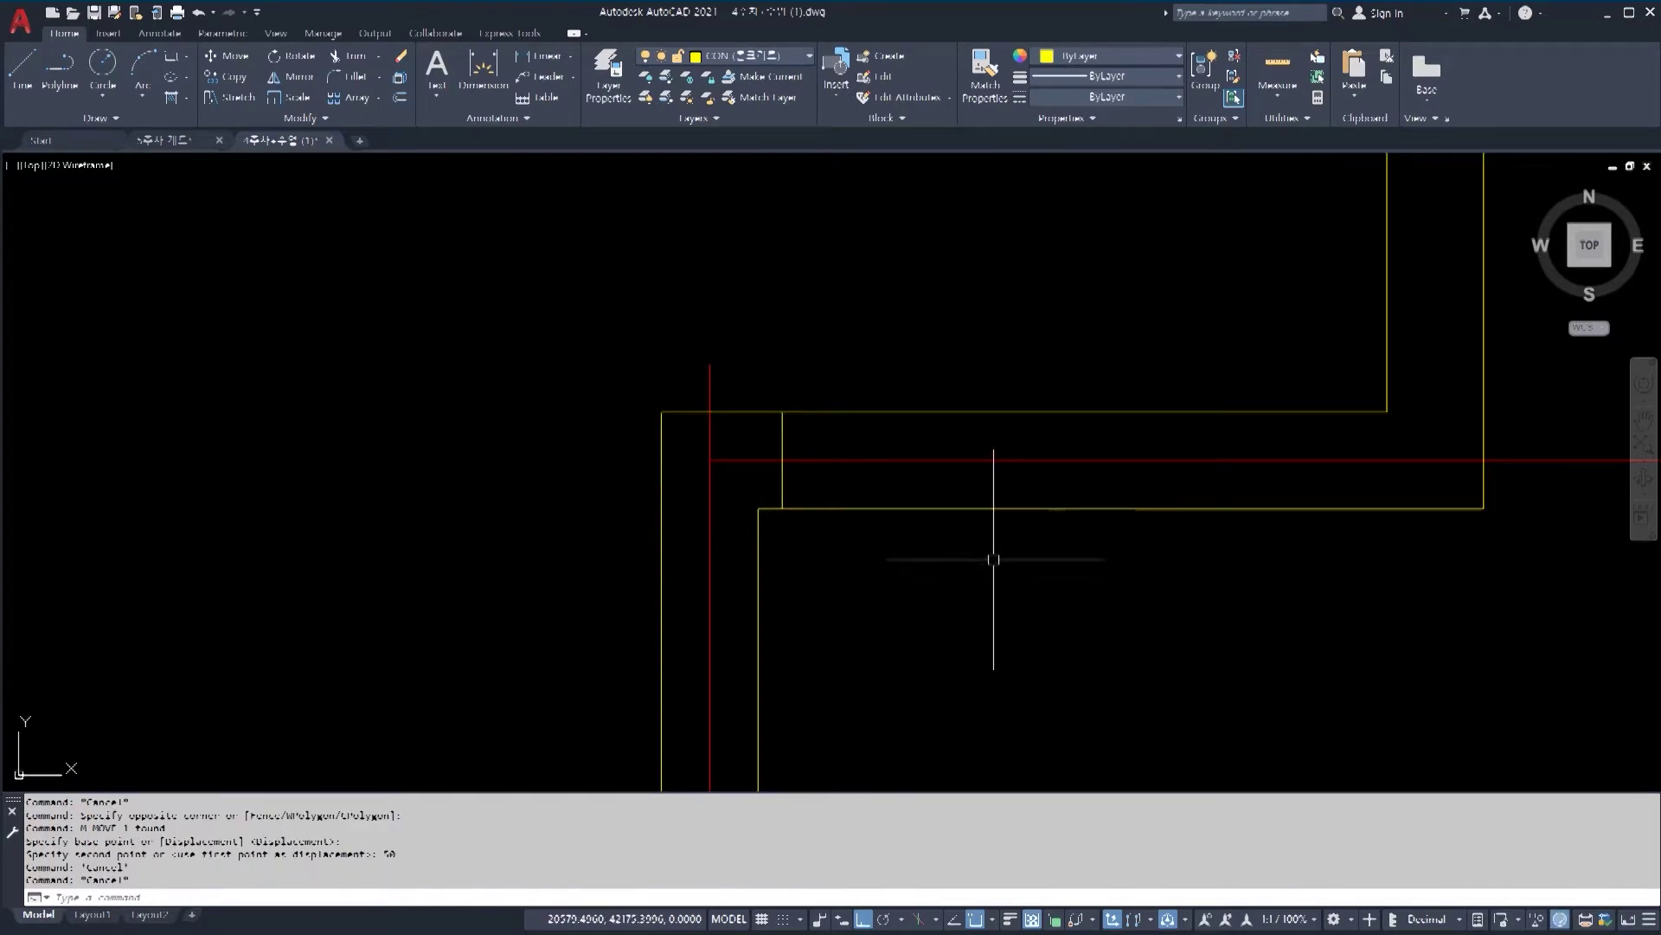
Step: Copy the short jamb line 950 to the right along the wall to mark the other side of the opening
text(copy)
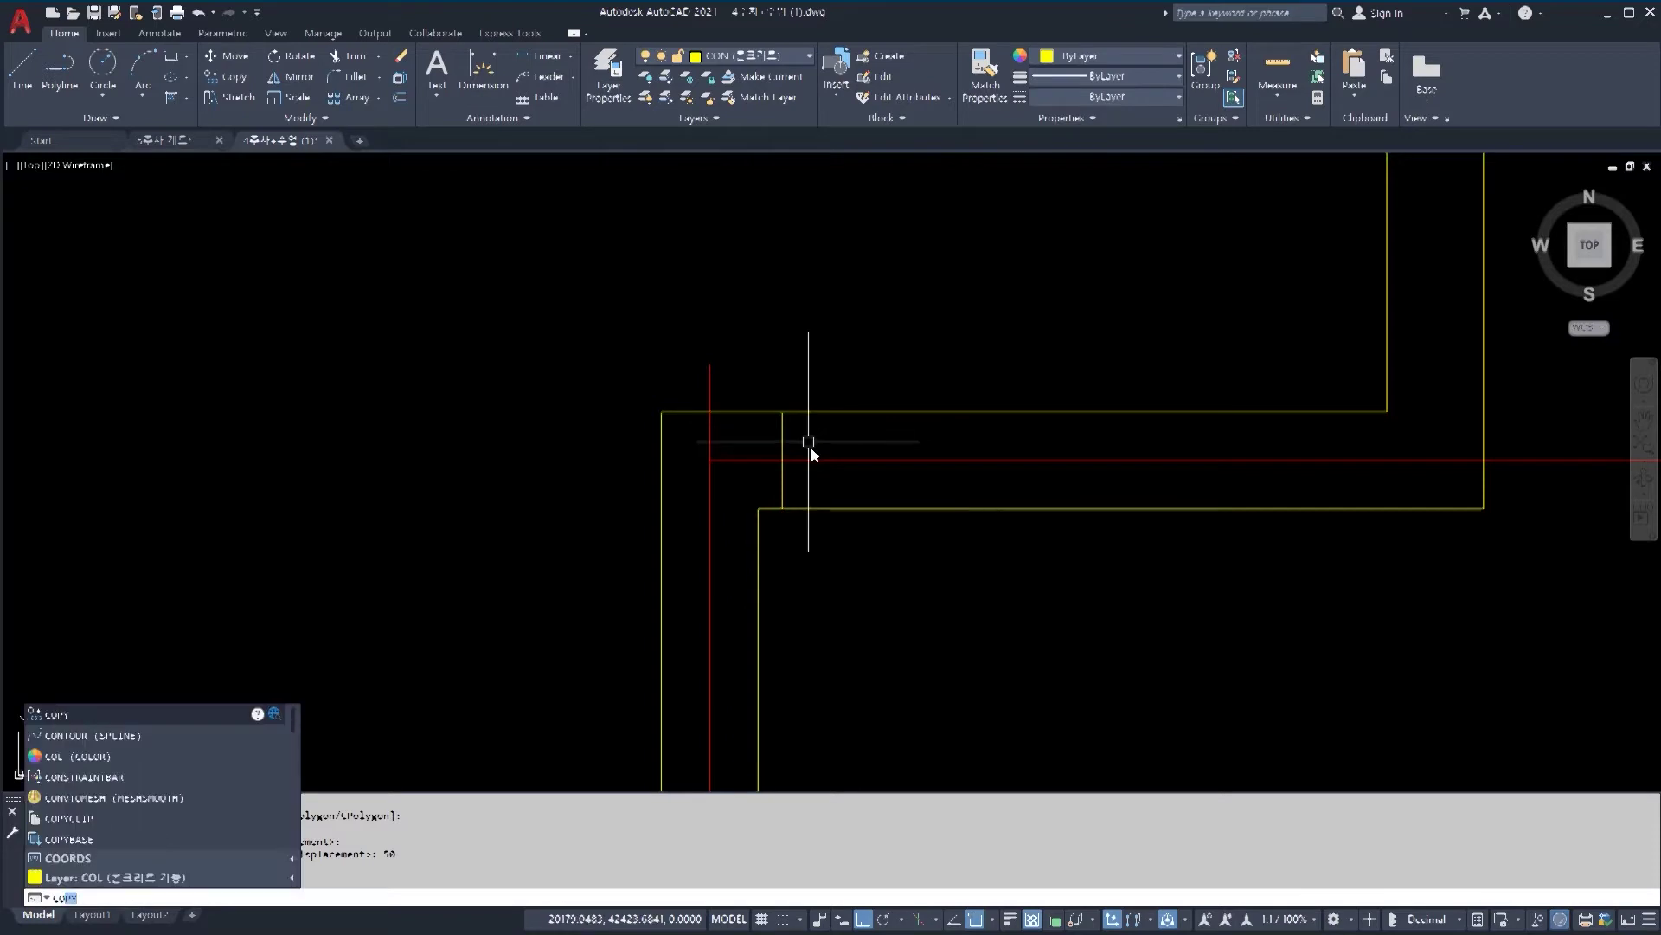
key(Return)
click(785, 430)
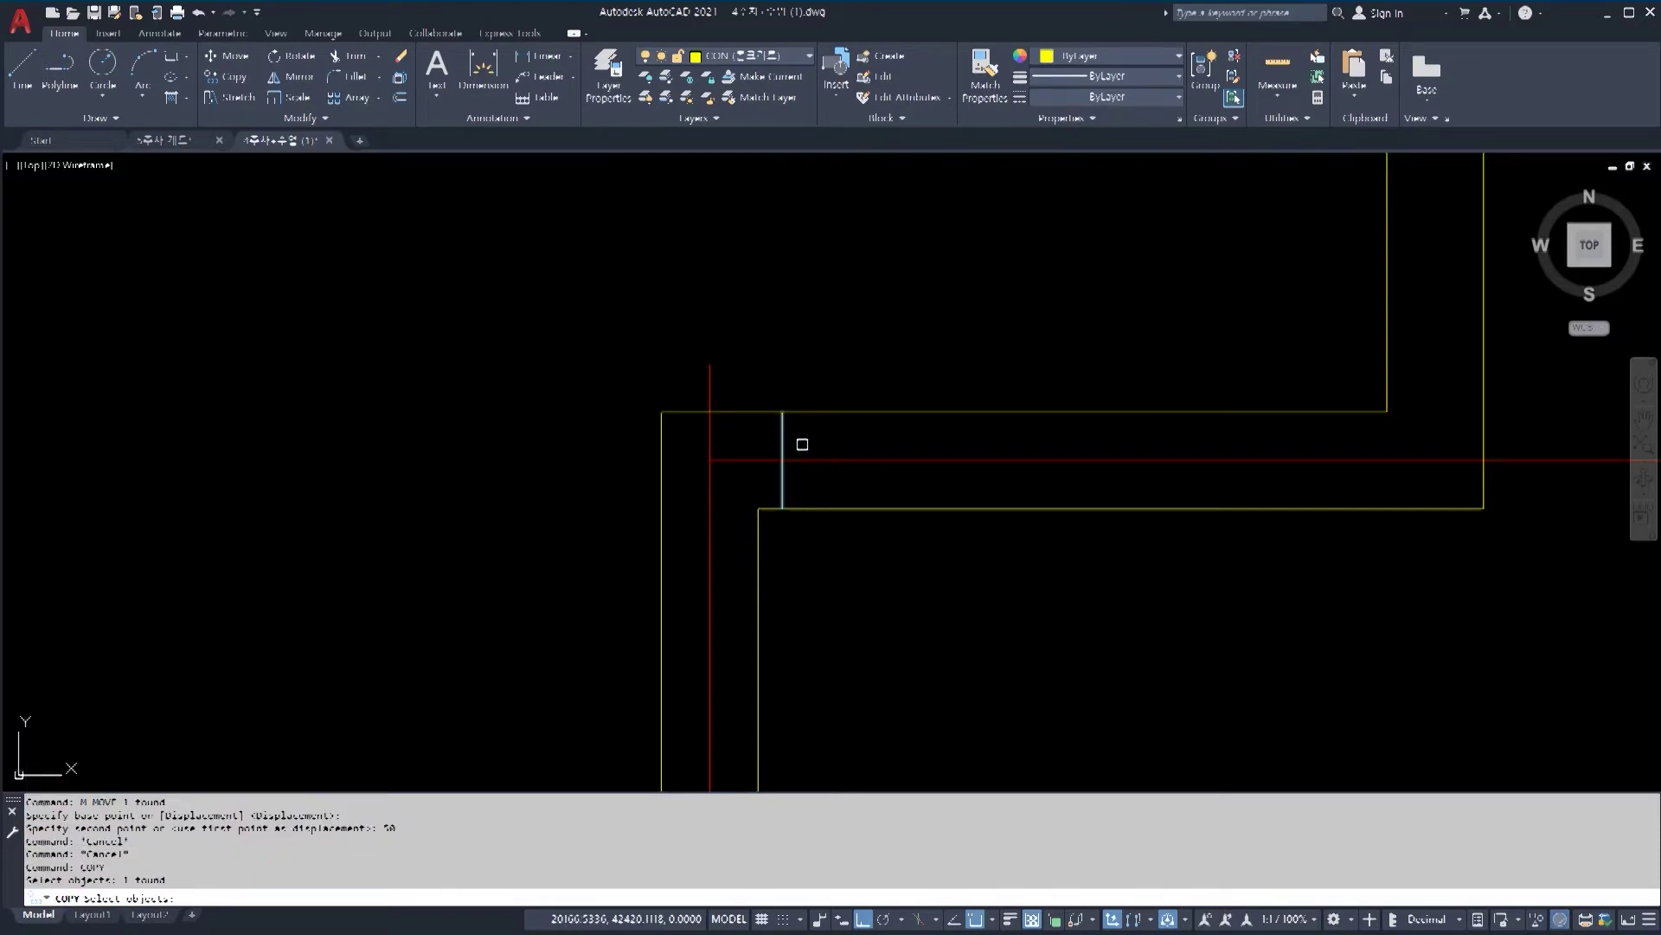
key(Return)
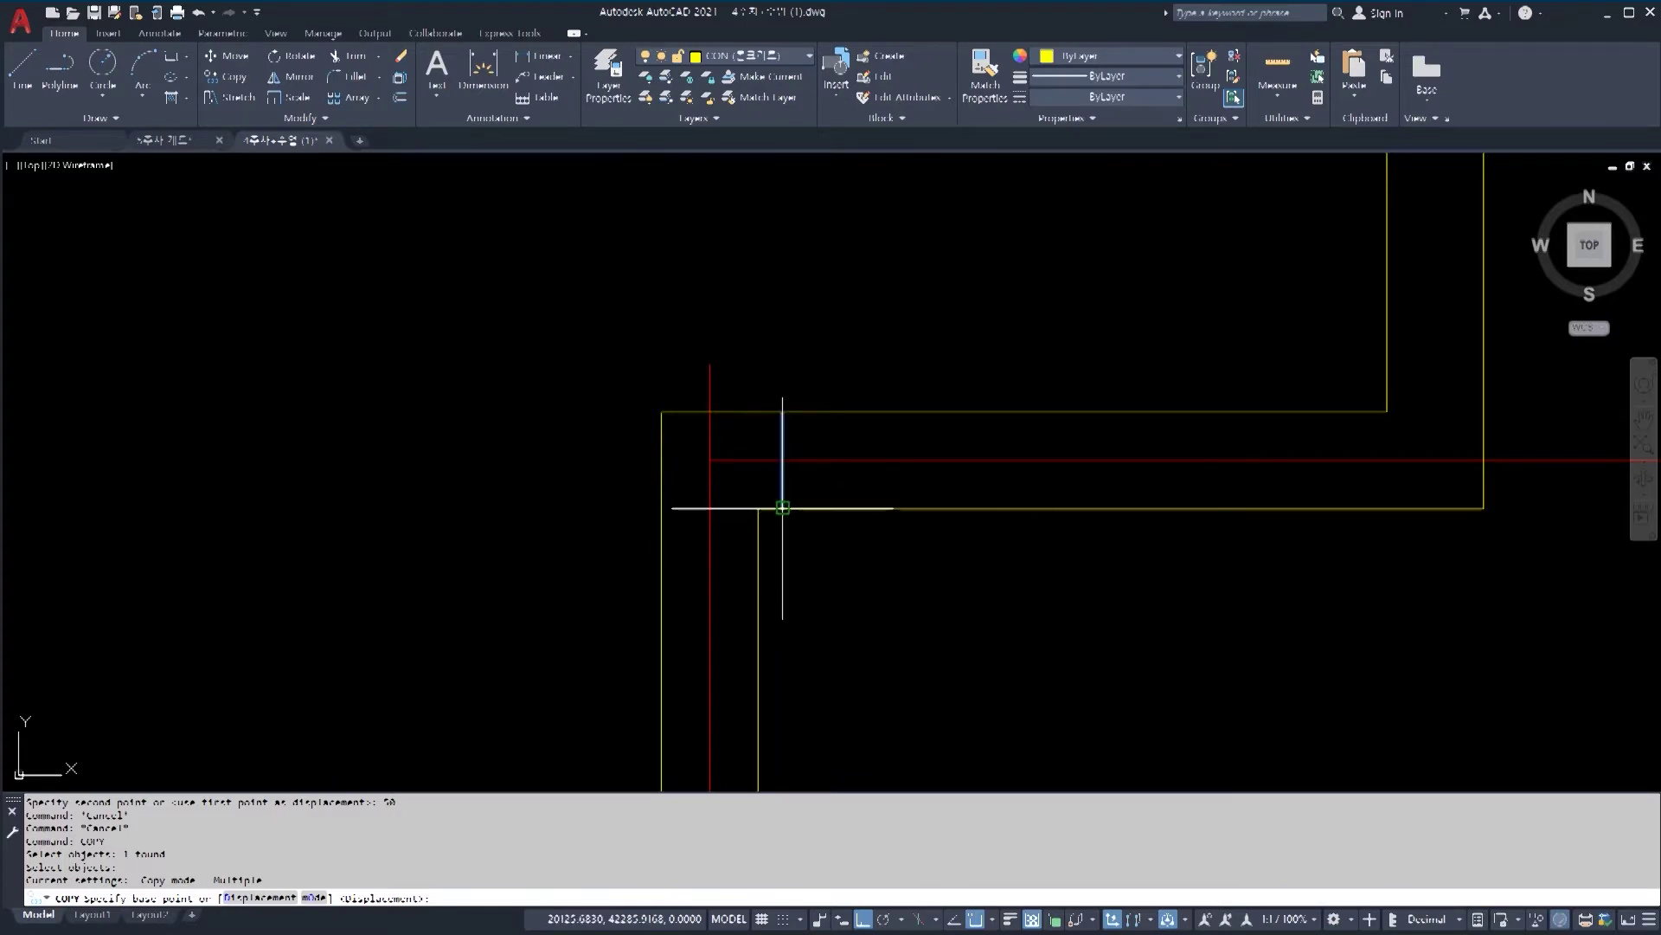
click(782, 508)
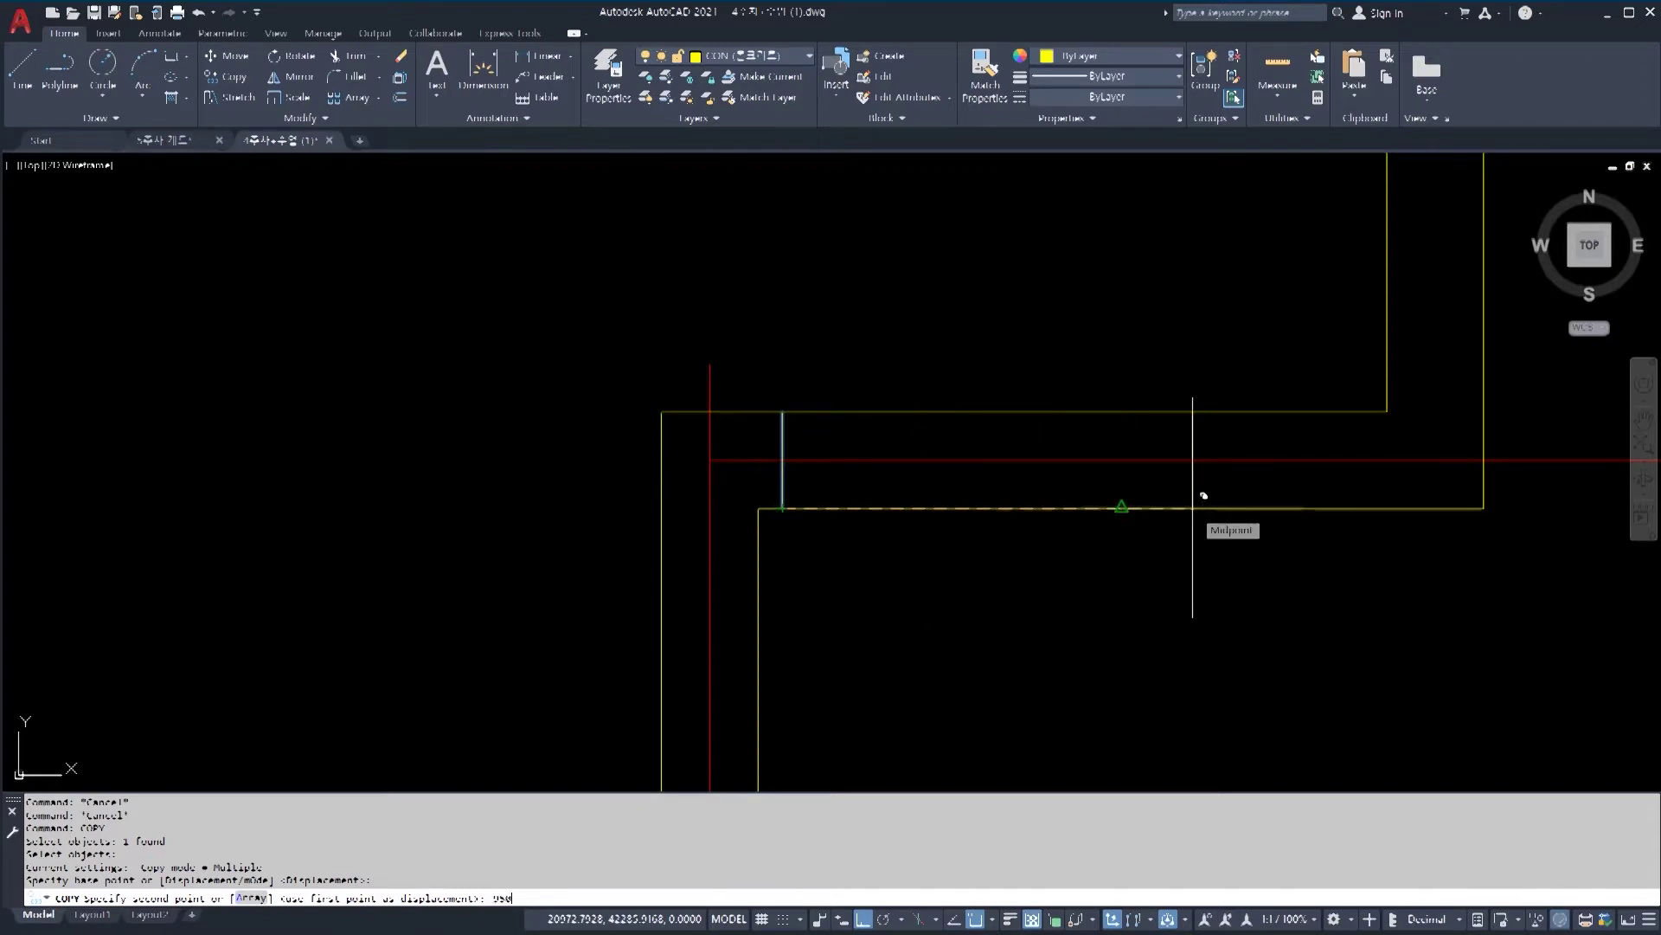
key(Return)
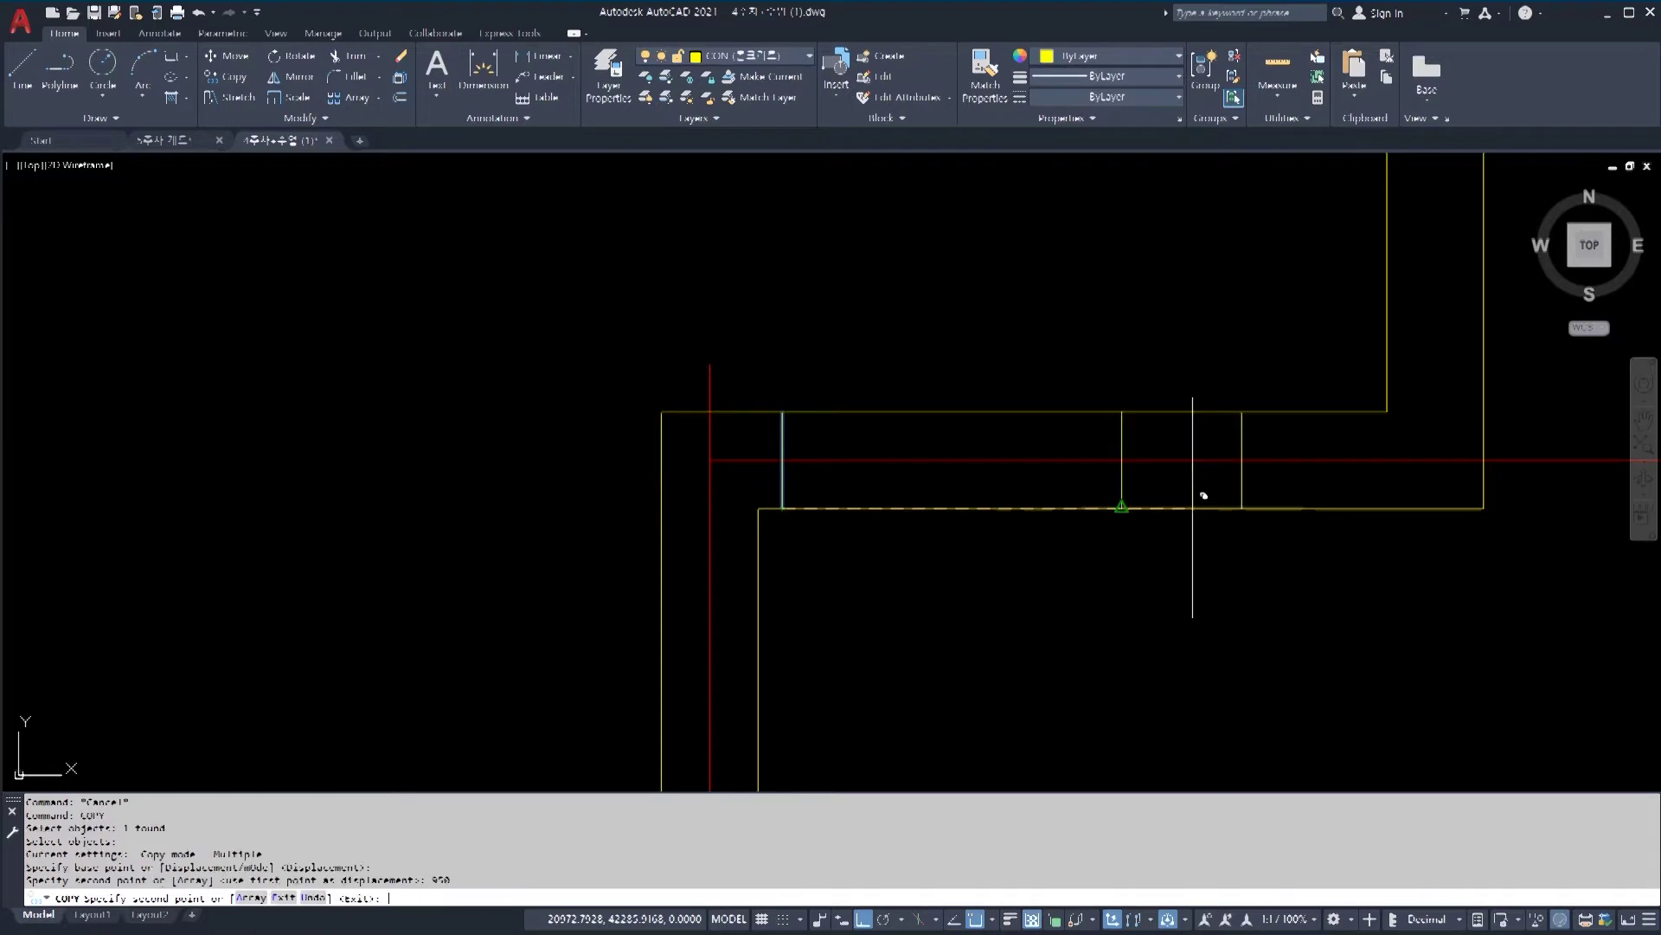
key(Escape)
scroll(1253, 441, up, 2)
drag(1253, 441, 1179, 419)
key(Escape)
drag(589, 442, 519, 449)
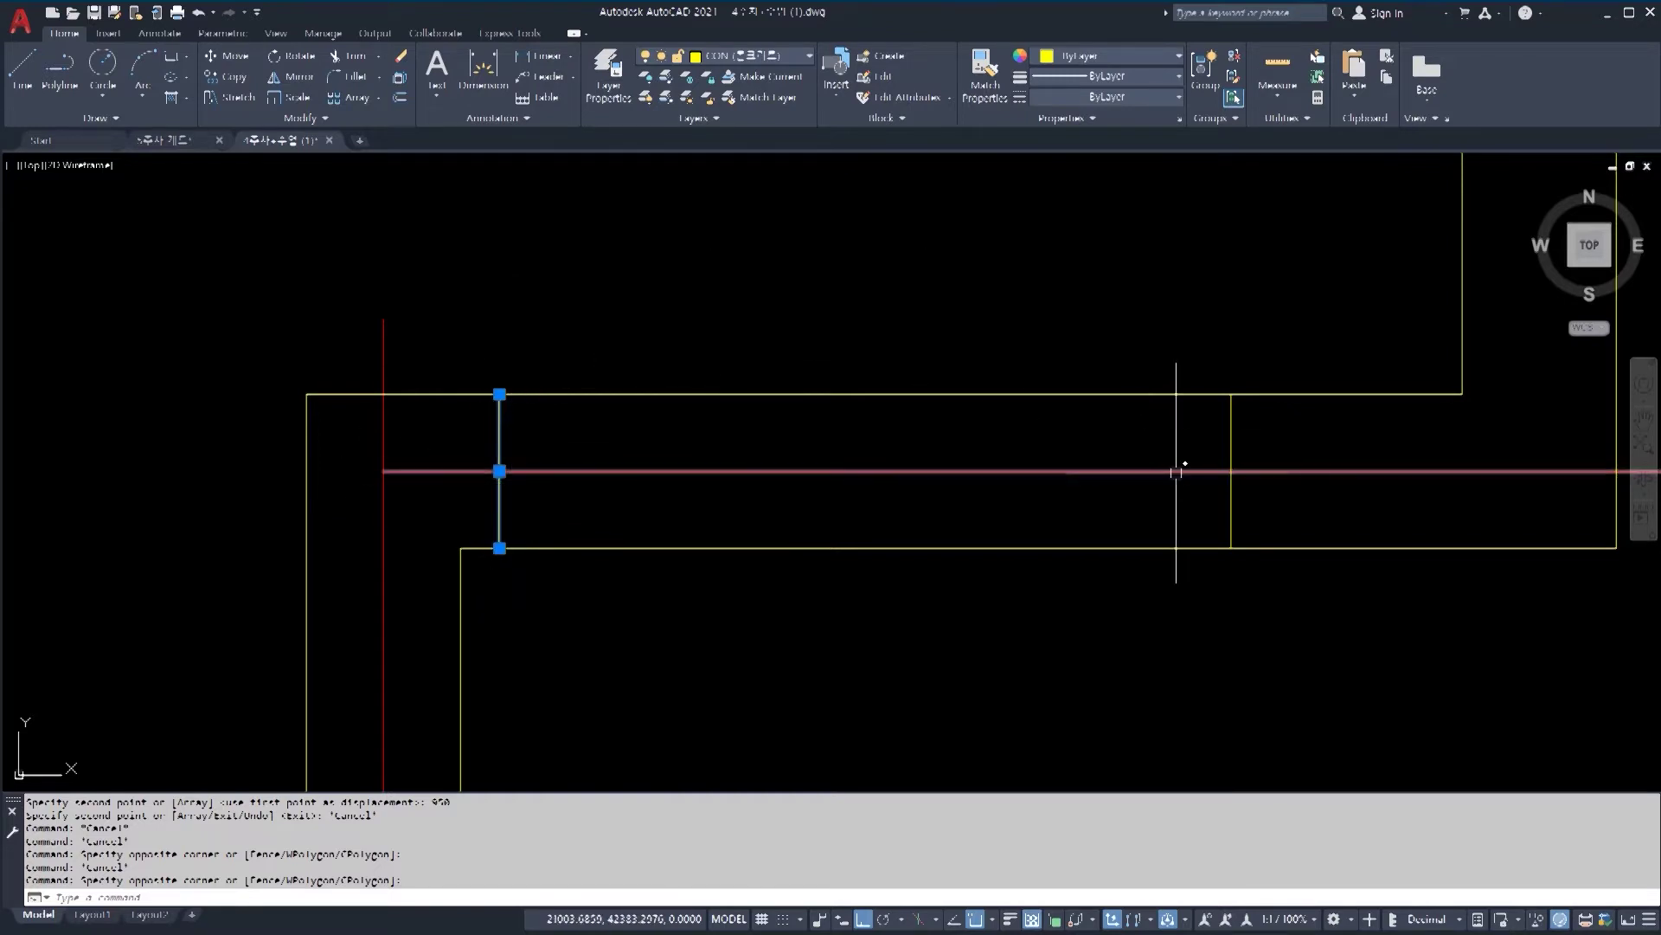
key(Escape)
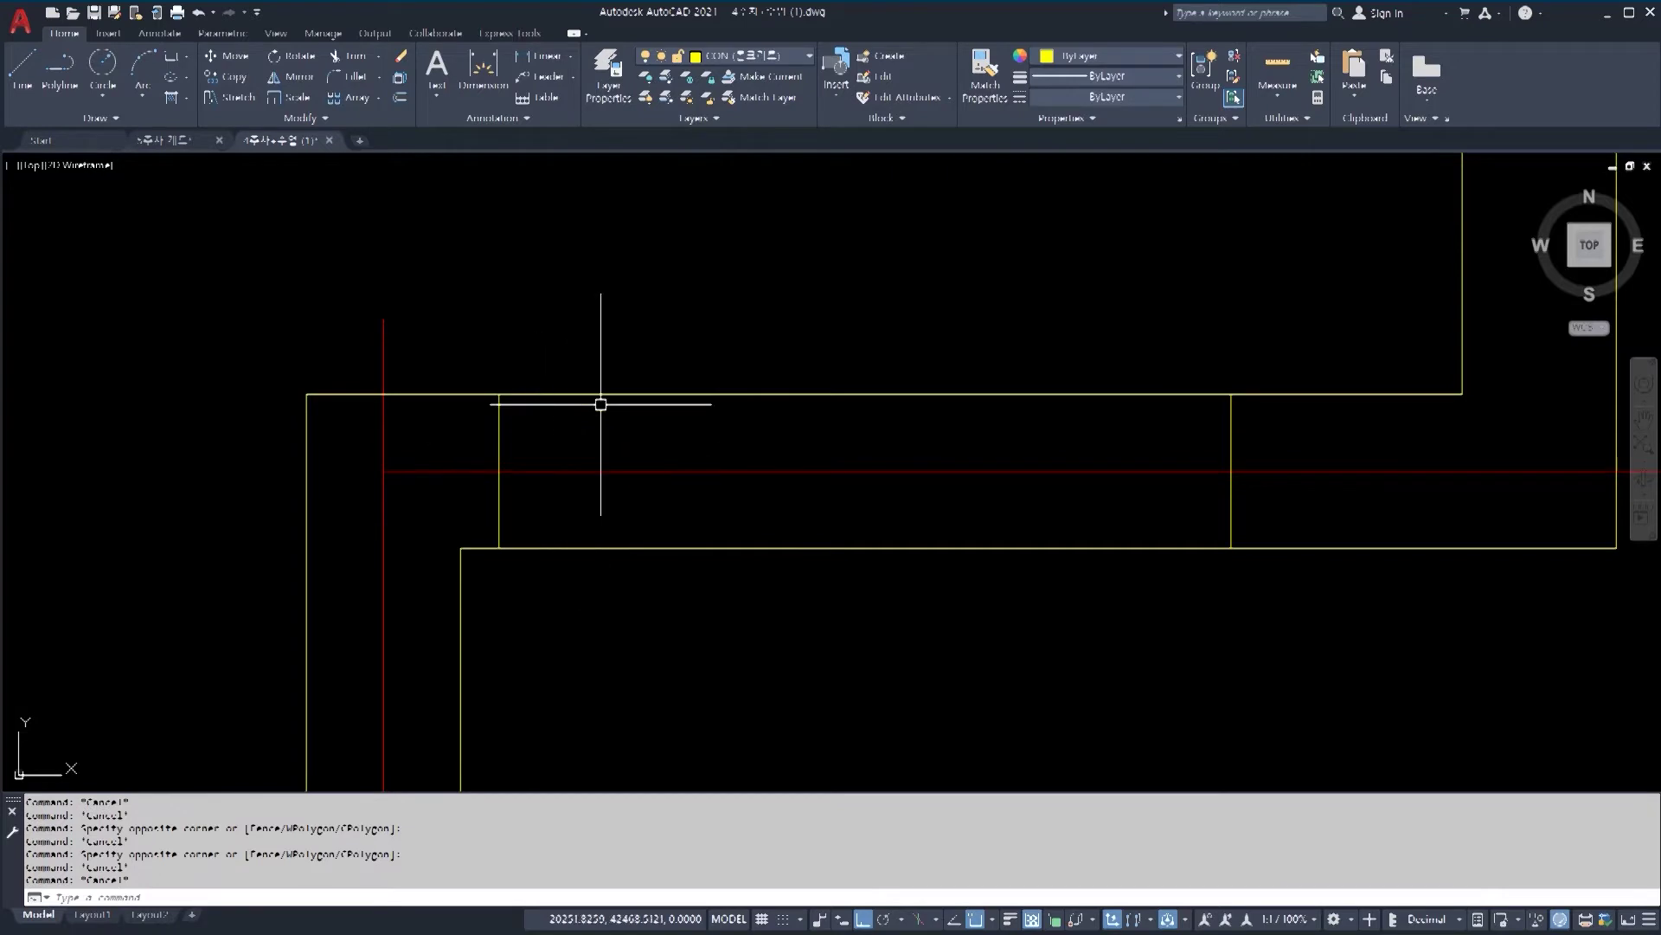
click(1243, 443)
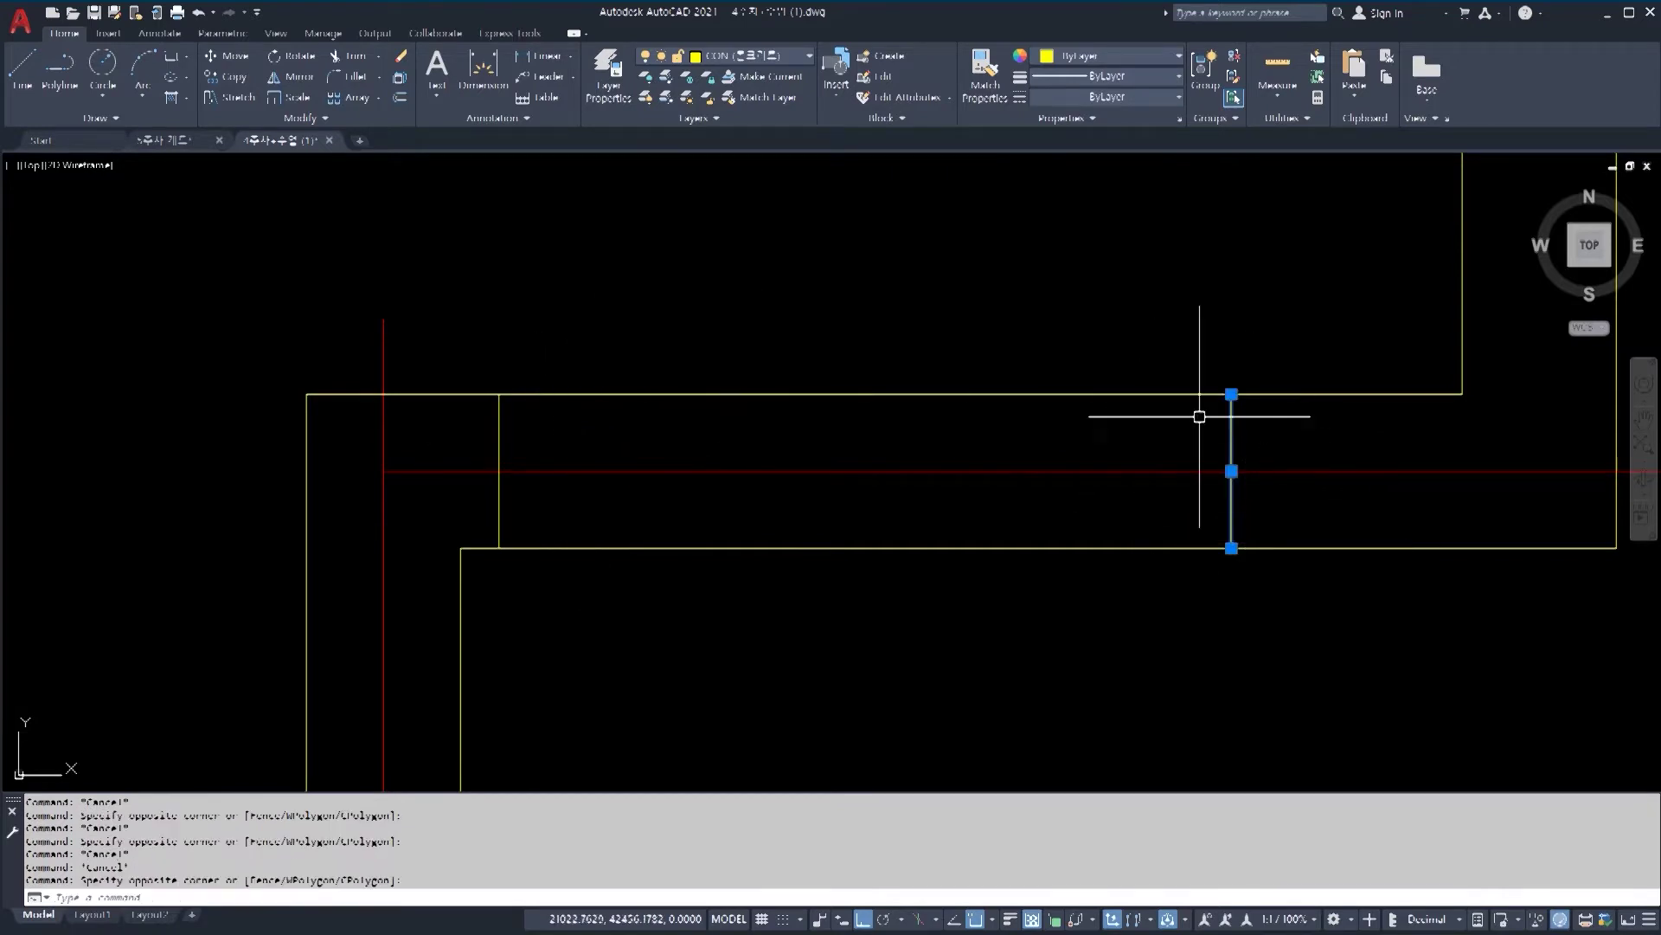
key(Escape)
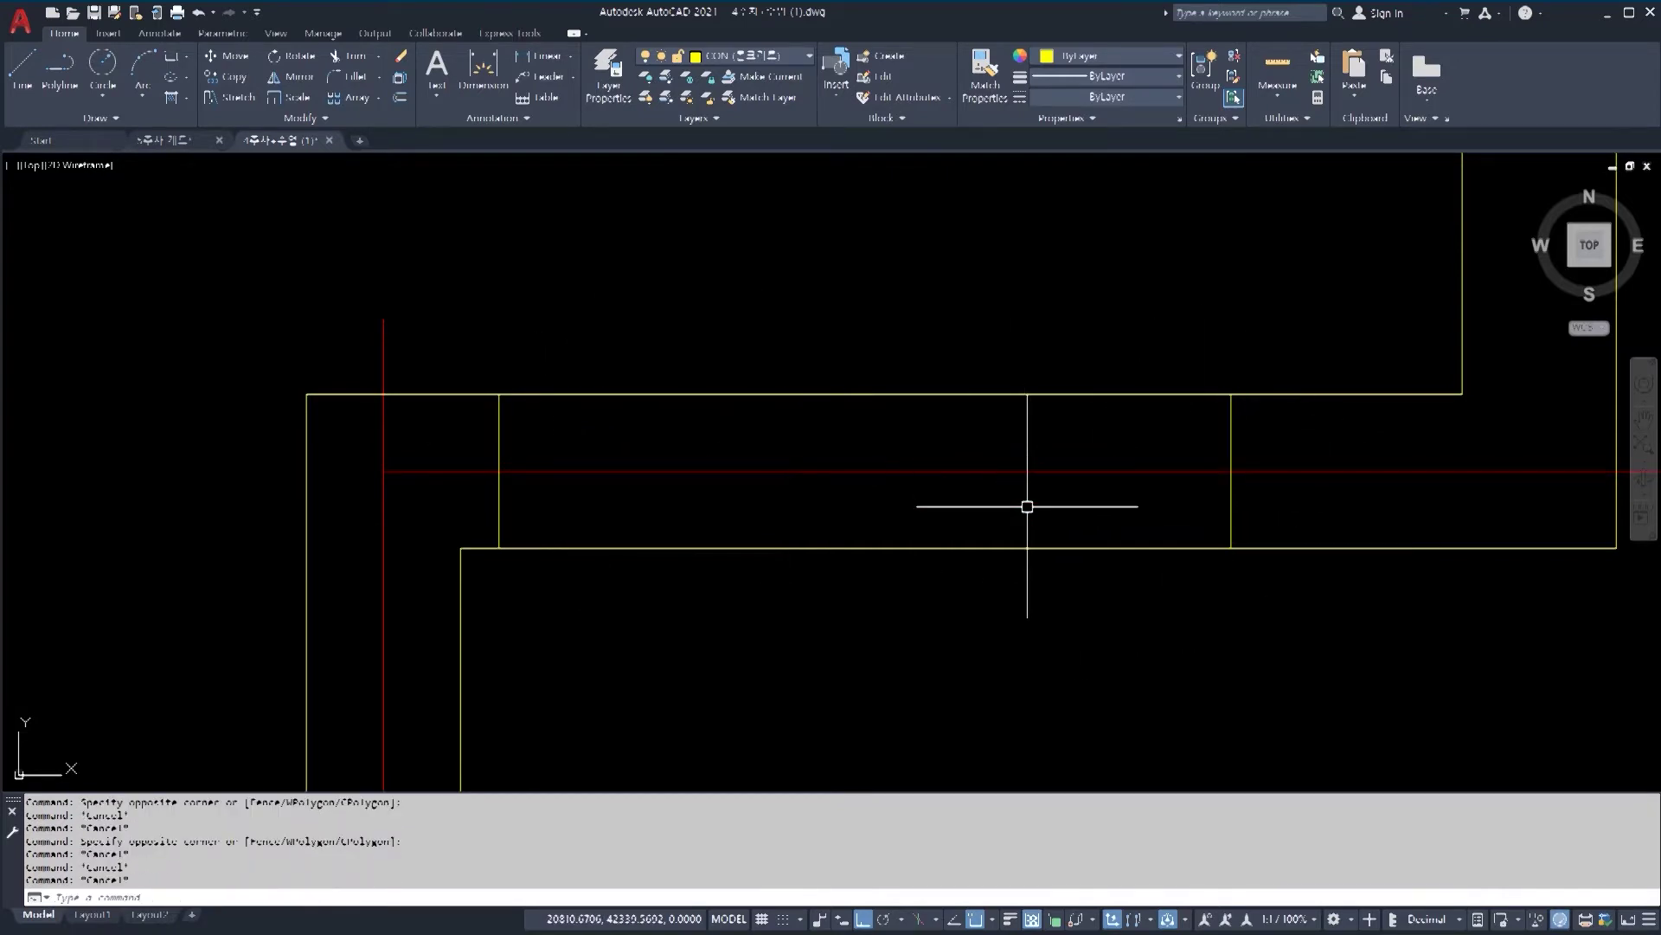
key(Escape)
key(Escape)
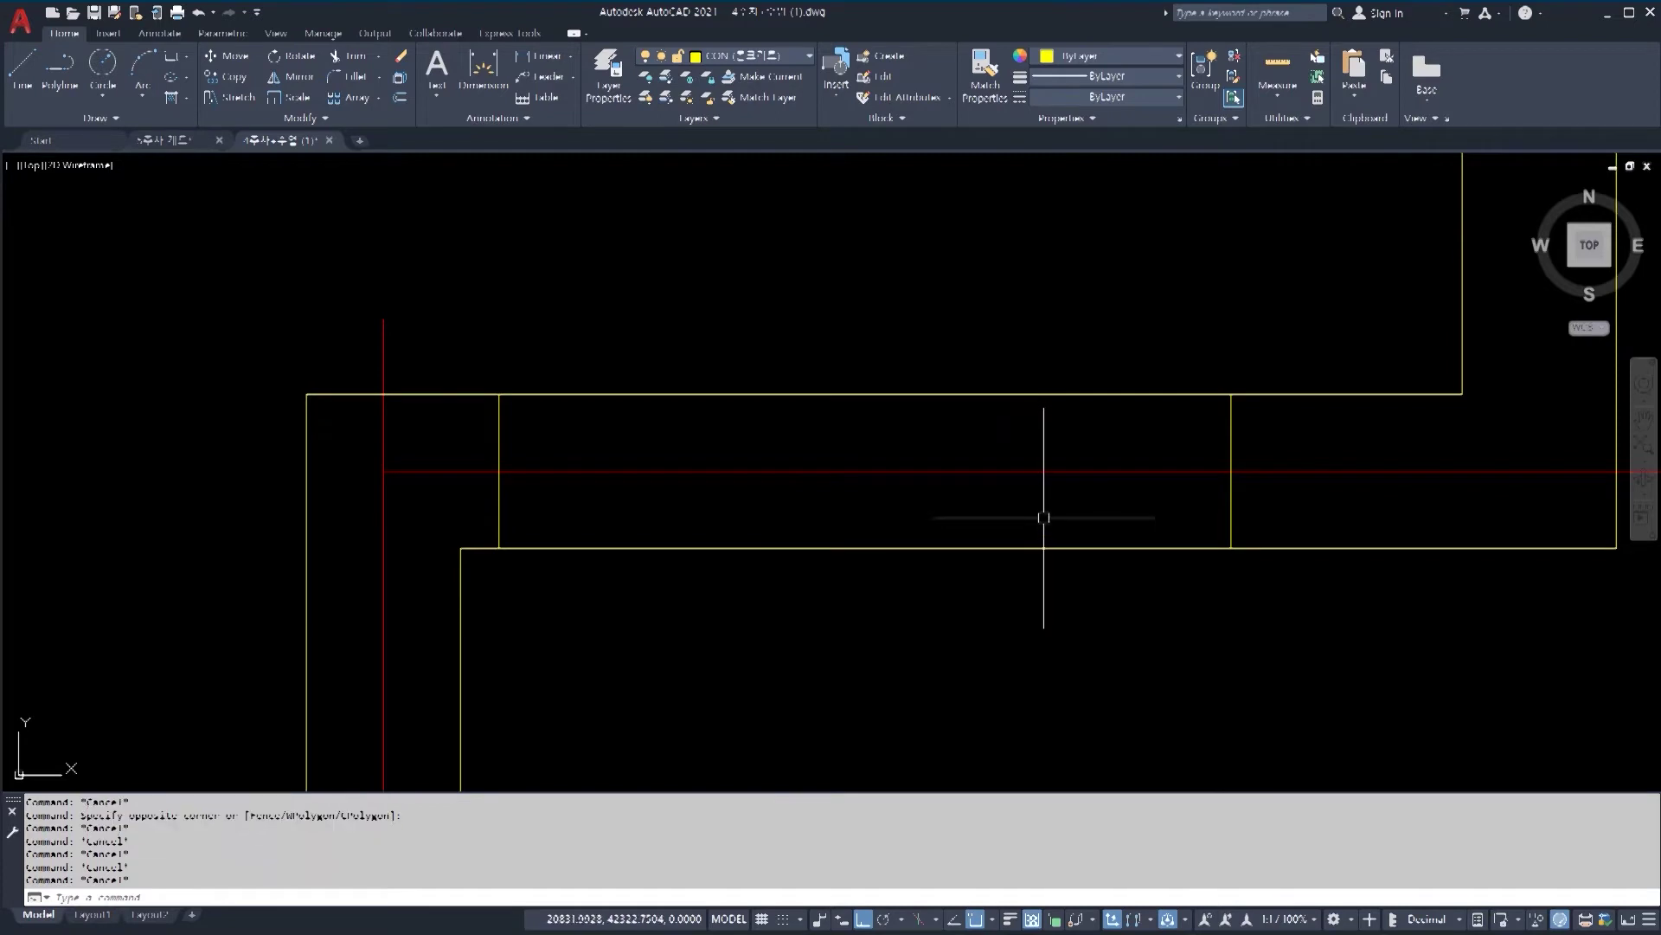
Step: Trim both wall lines between the two jamb lines to cut the door opening
text(r)
key(Return)
key(Return)
click(991, 596)
click(900, 522)
click(1037, 423)
click(1019, 386)
scroll(951, 407, down, 2)
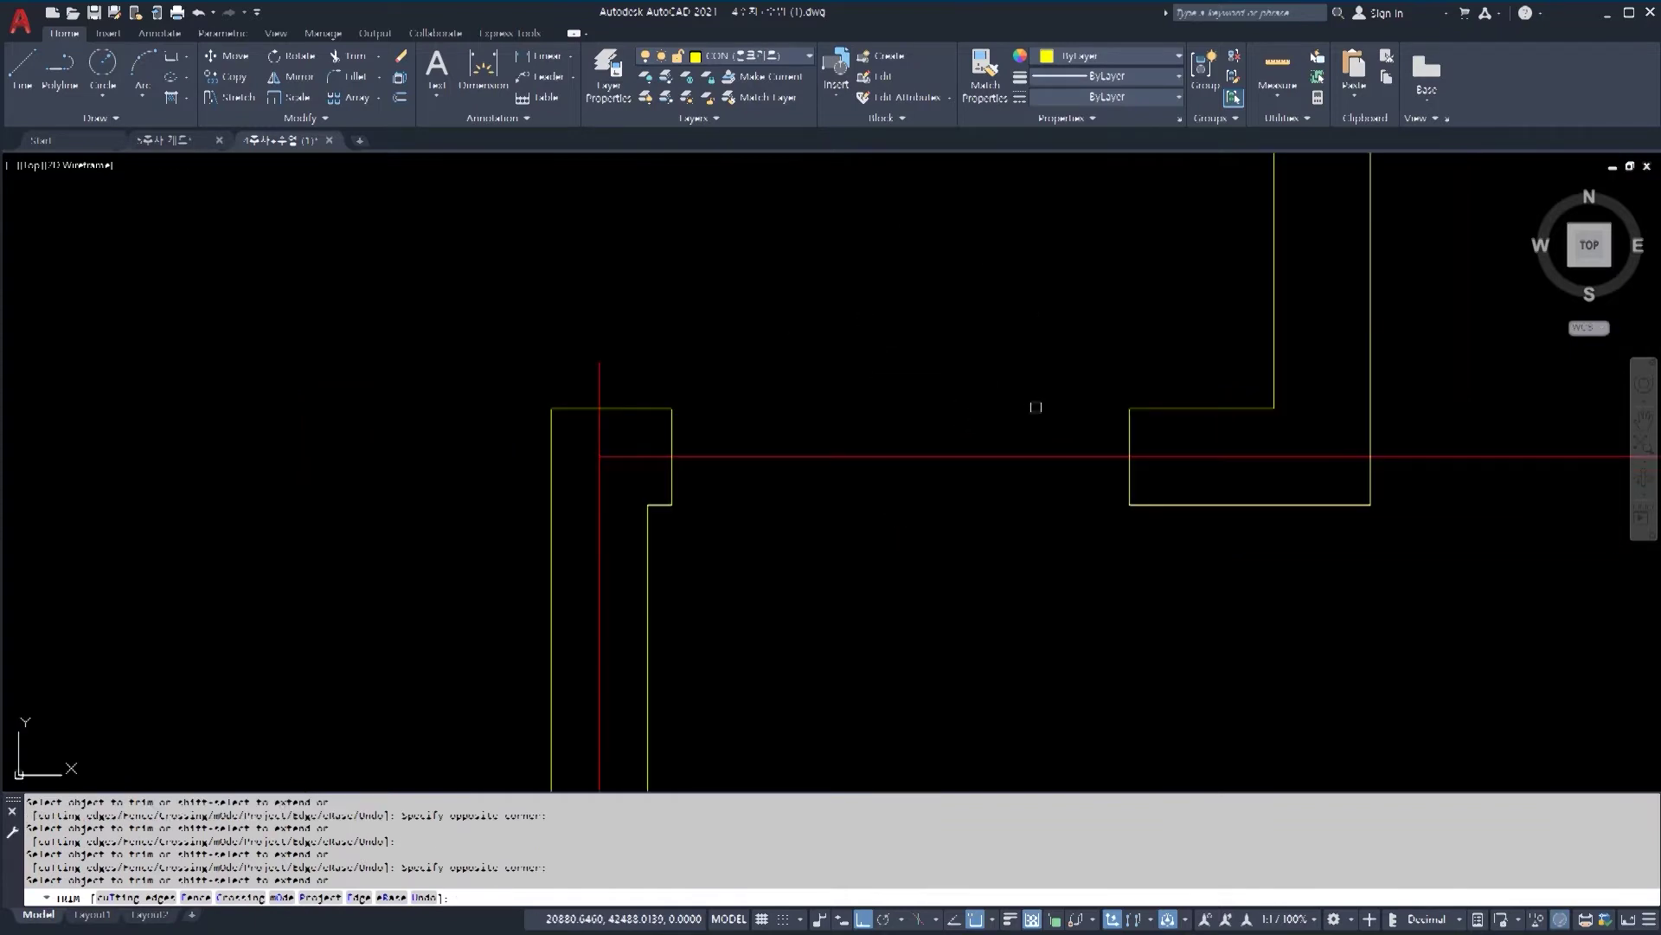
scroll(905, 545, down, 3)
middle_drag(905, 549, 900, 353)
key(Escape)
key(Escape)
key(Escape)
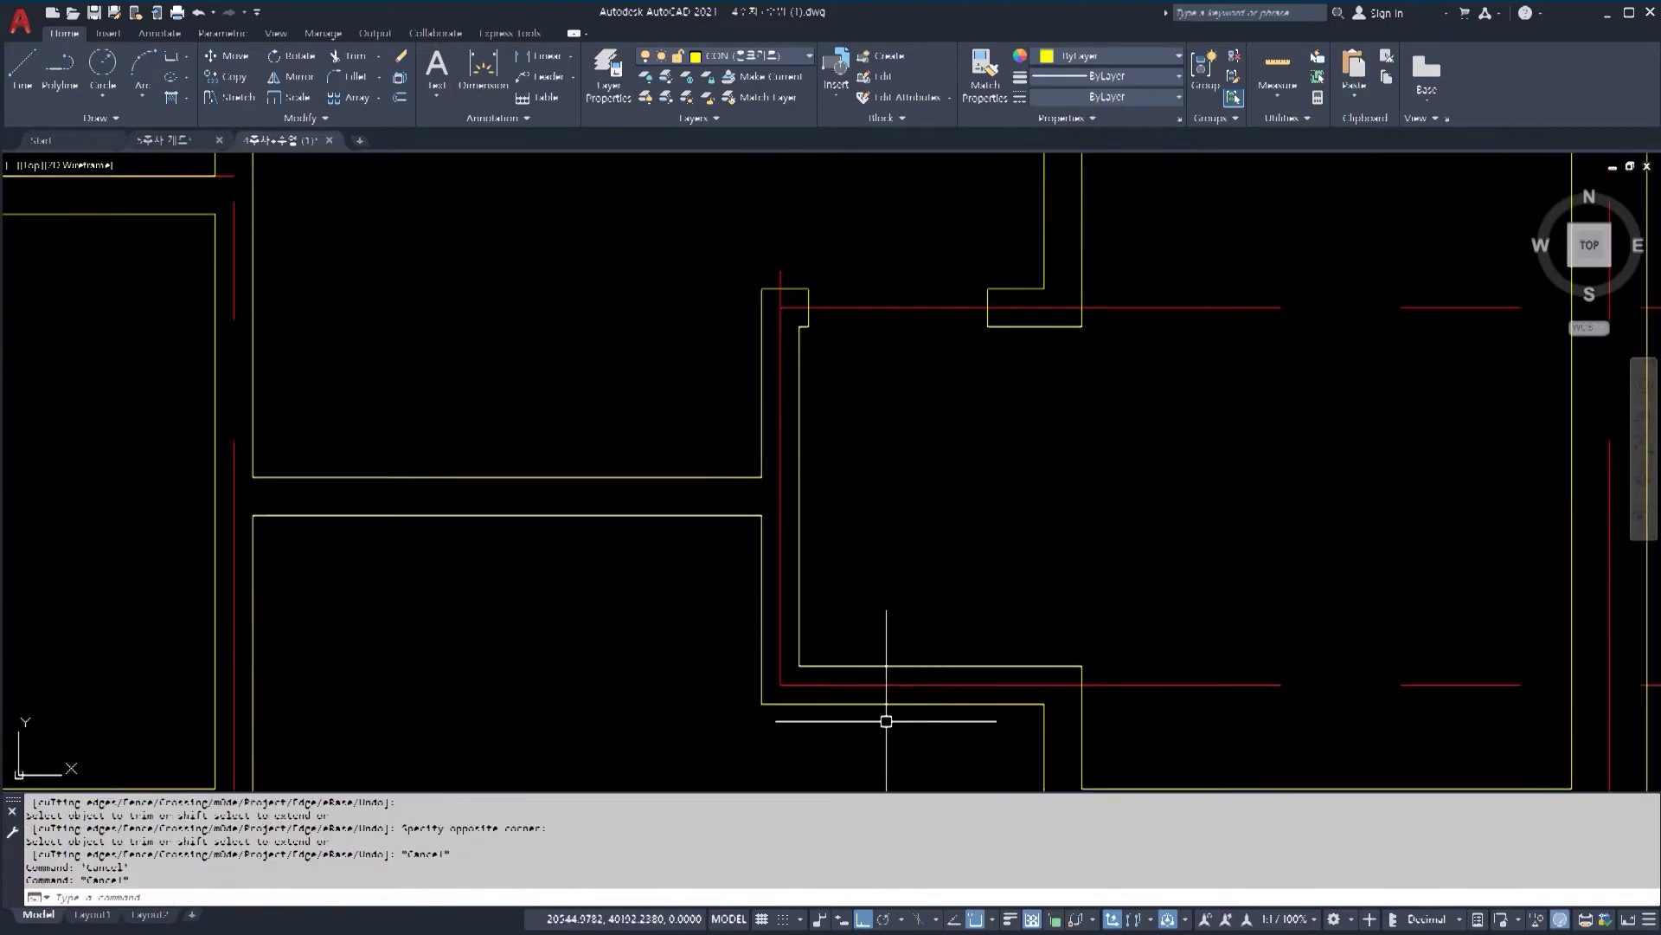
Step: Copy both jamb lines of the door opening straight down onto the lower horizontal wall of the room
click(804, 257)
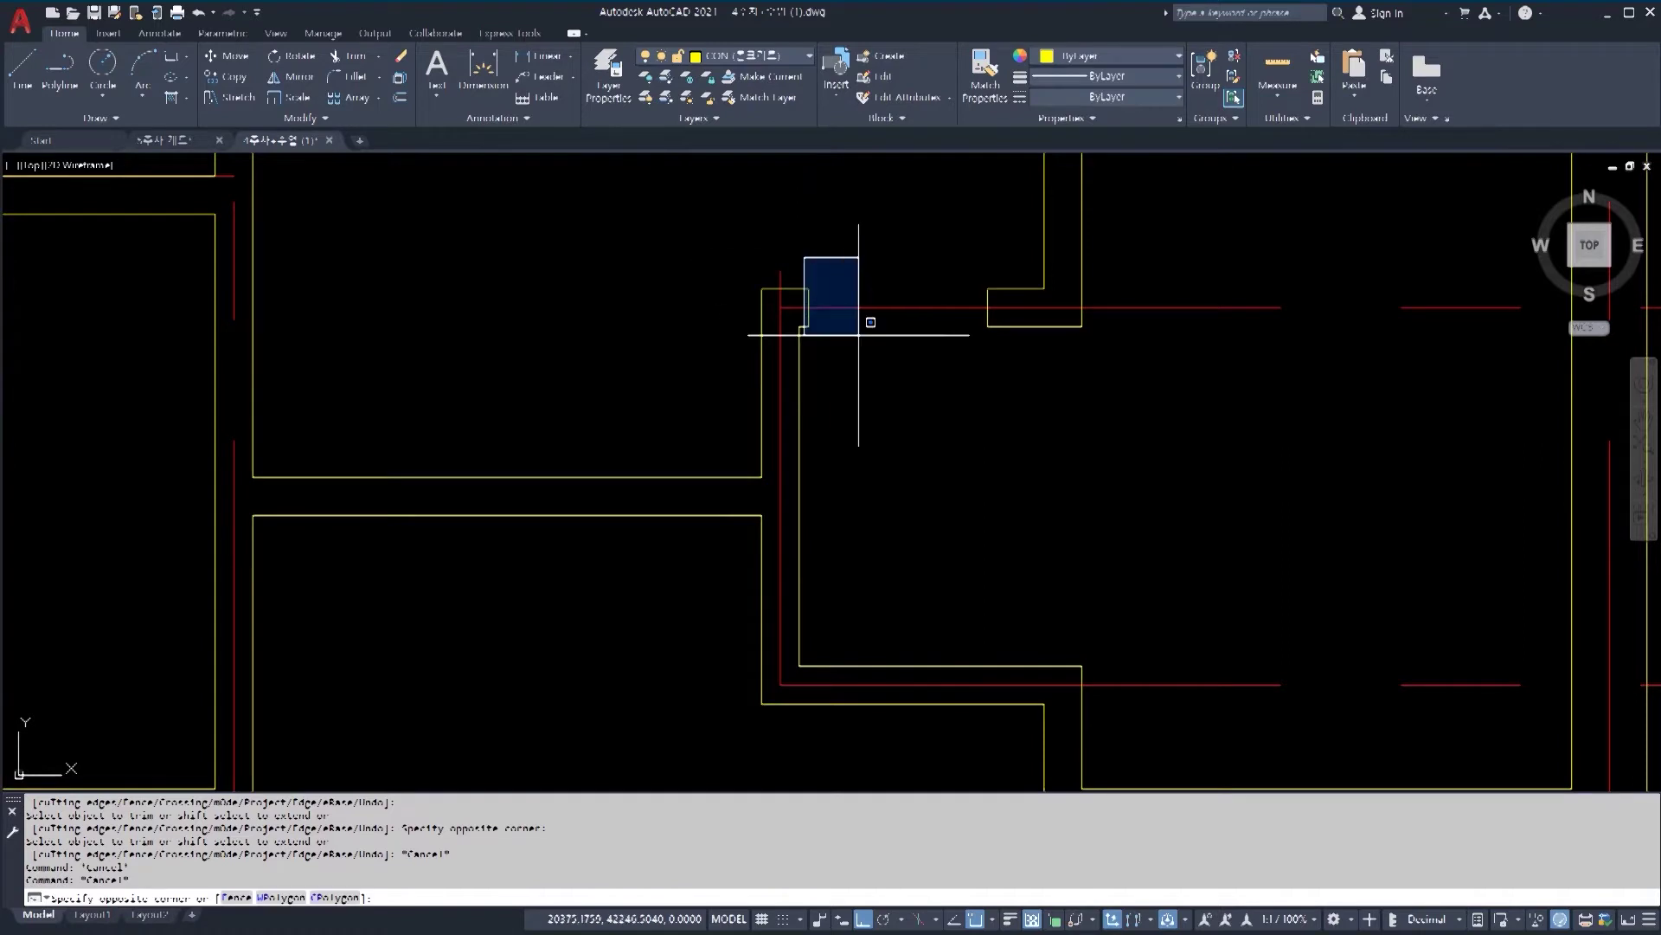
click(1026, 373)
text(co)
key(Return)
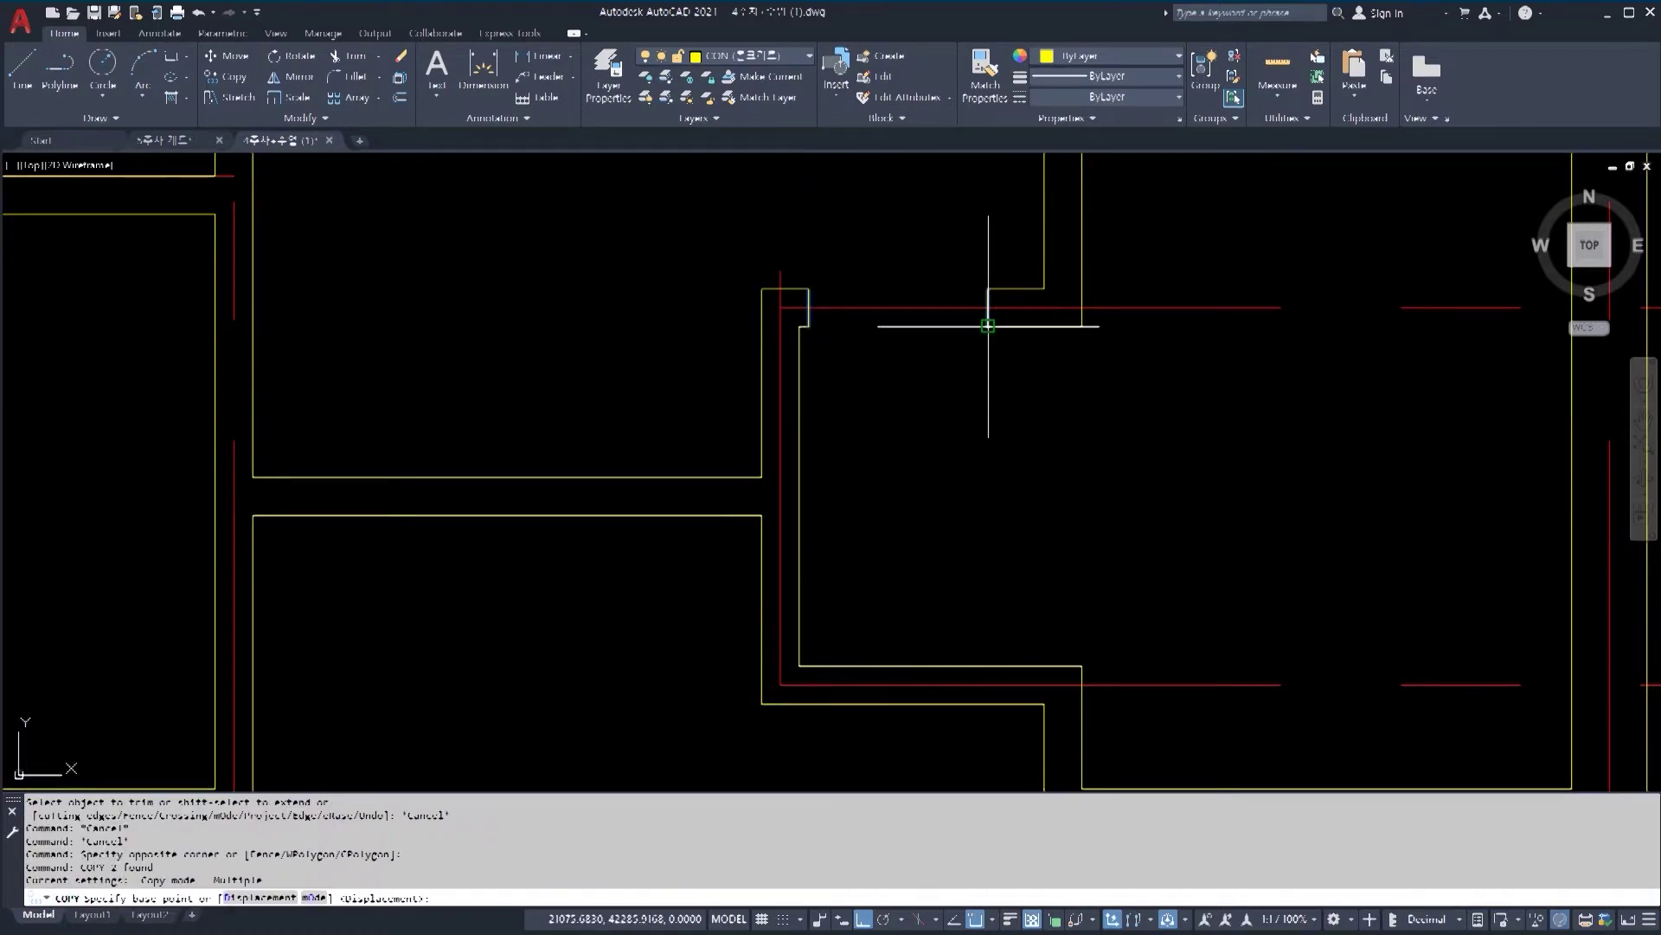
scroll(1004, 311, up, 5)
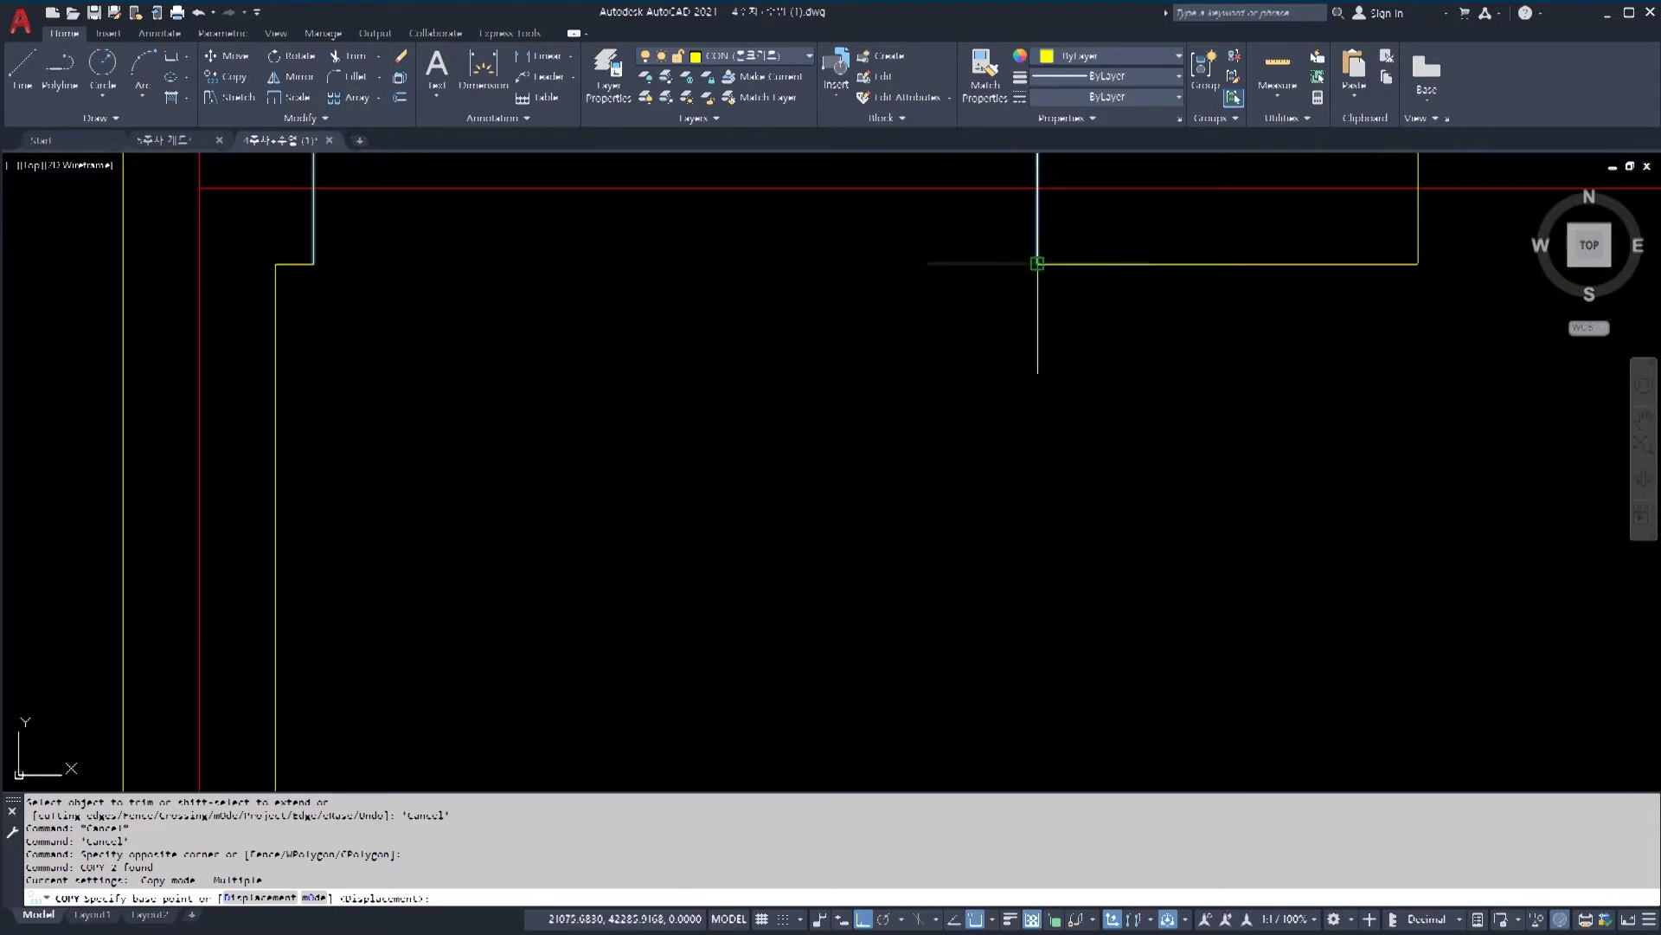
click(1037, 263)
scroll(1047, 260, down, 5)
scroll(1058, 601, up, 4)
click(1012, 647)
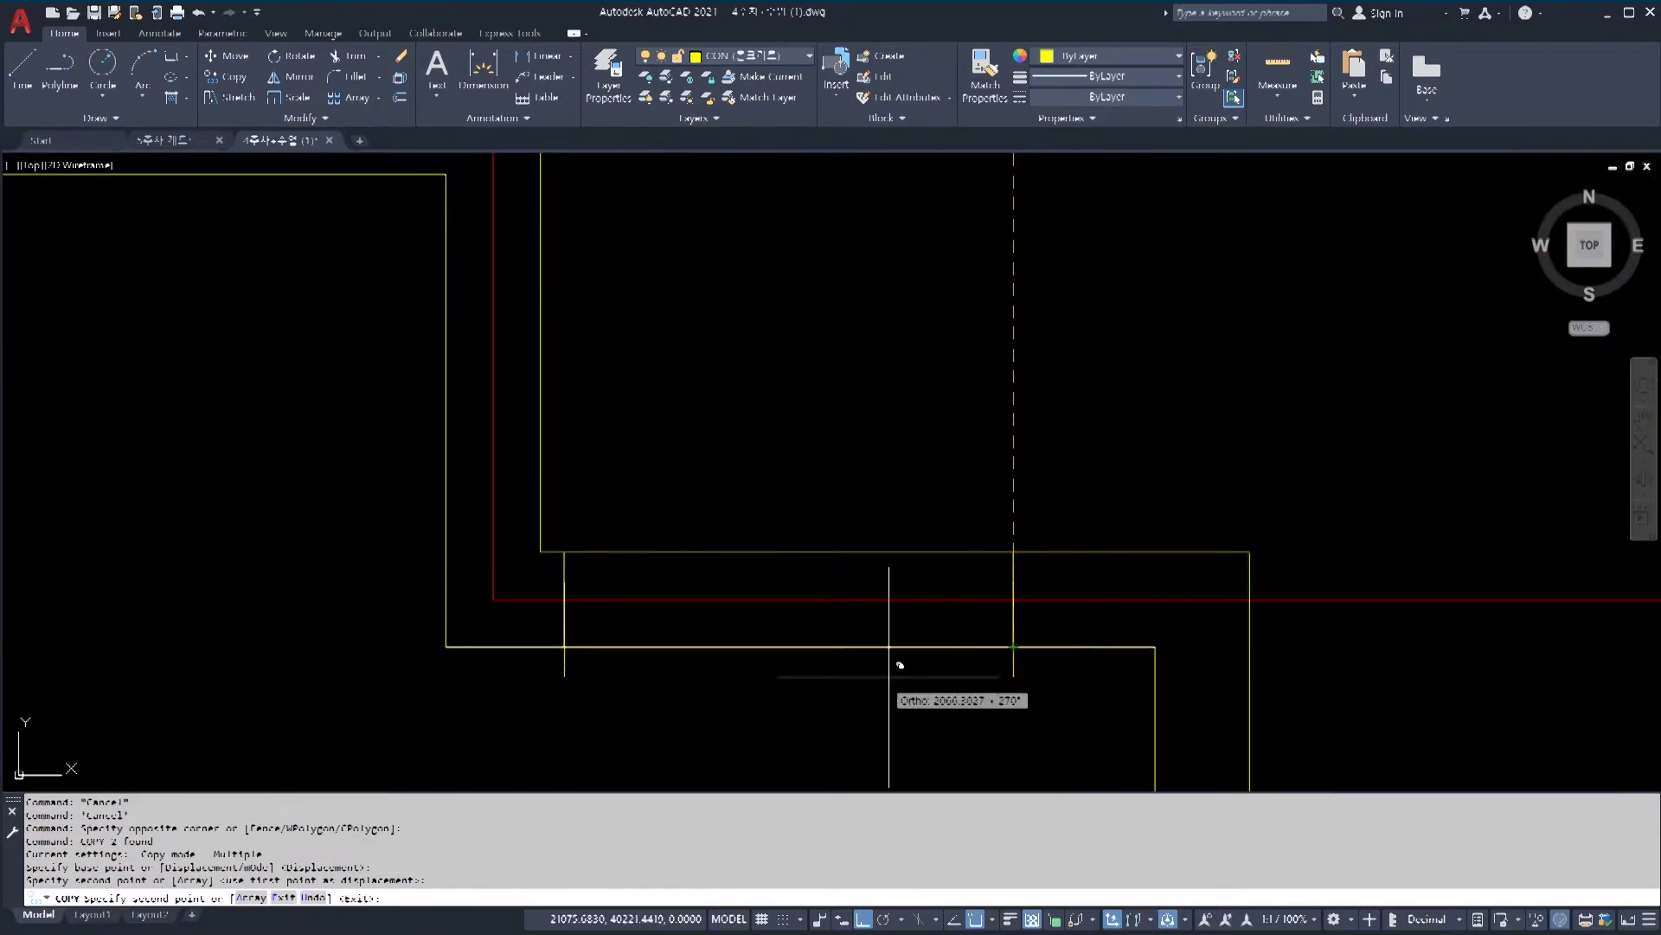
key(Return)
Step: Trim both lines of the lower horizontal wall between the copied jamb lines to cut its door opening
scroll(801, 651, up, 2)
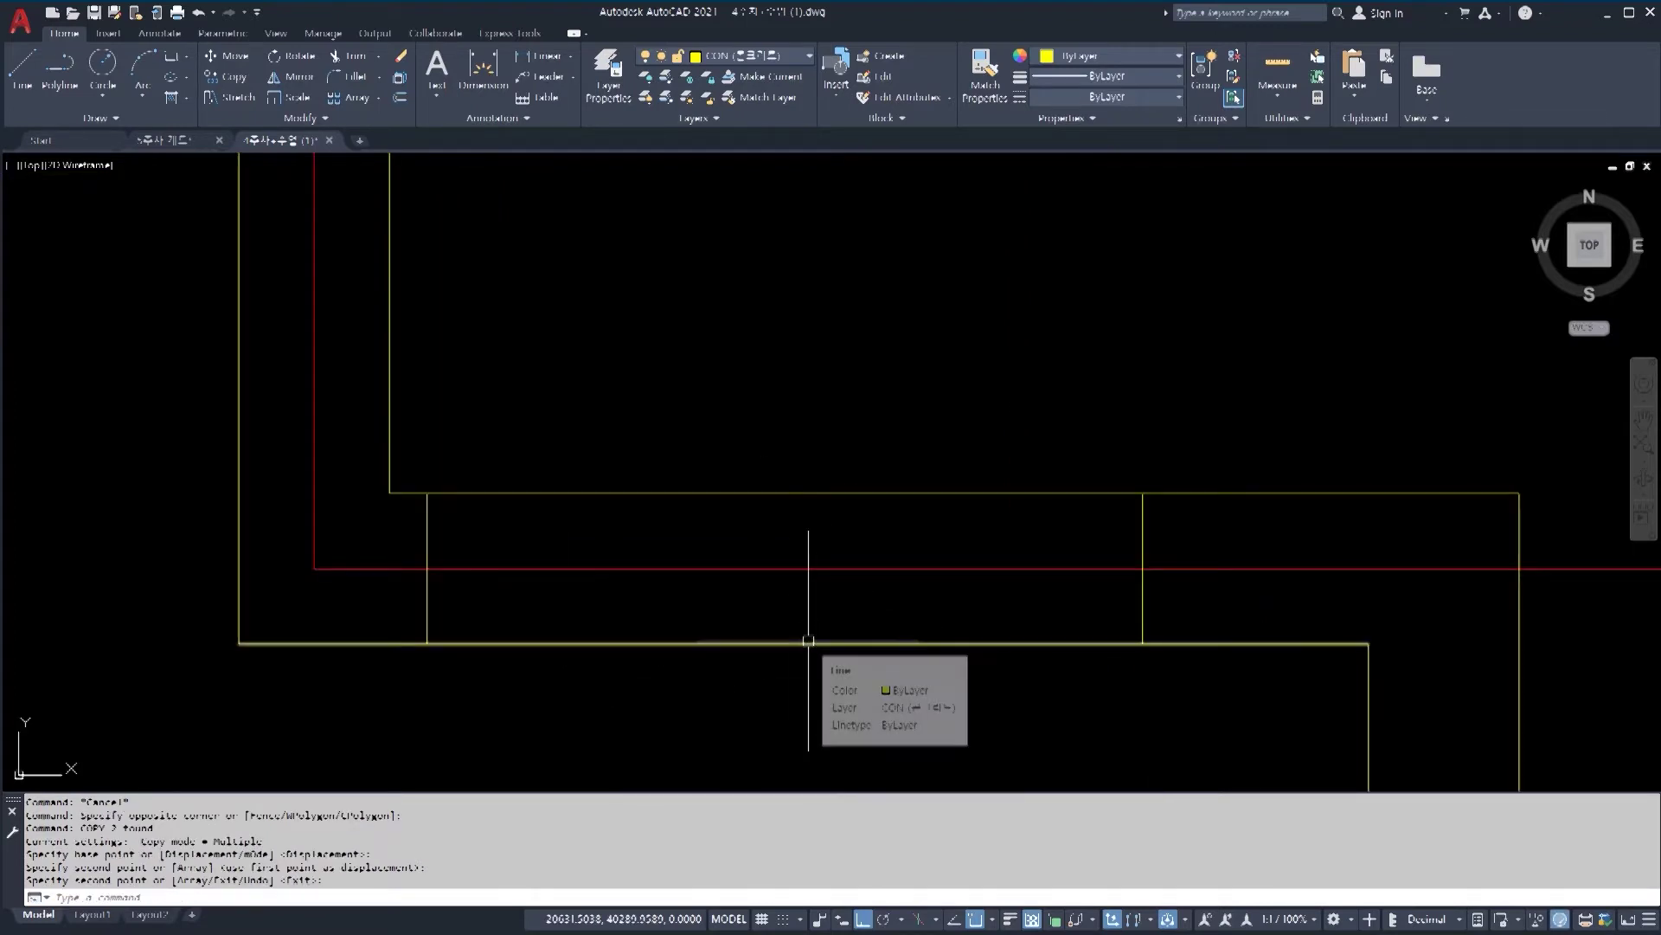
text(l)
text(r)
key(Return)
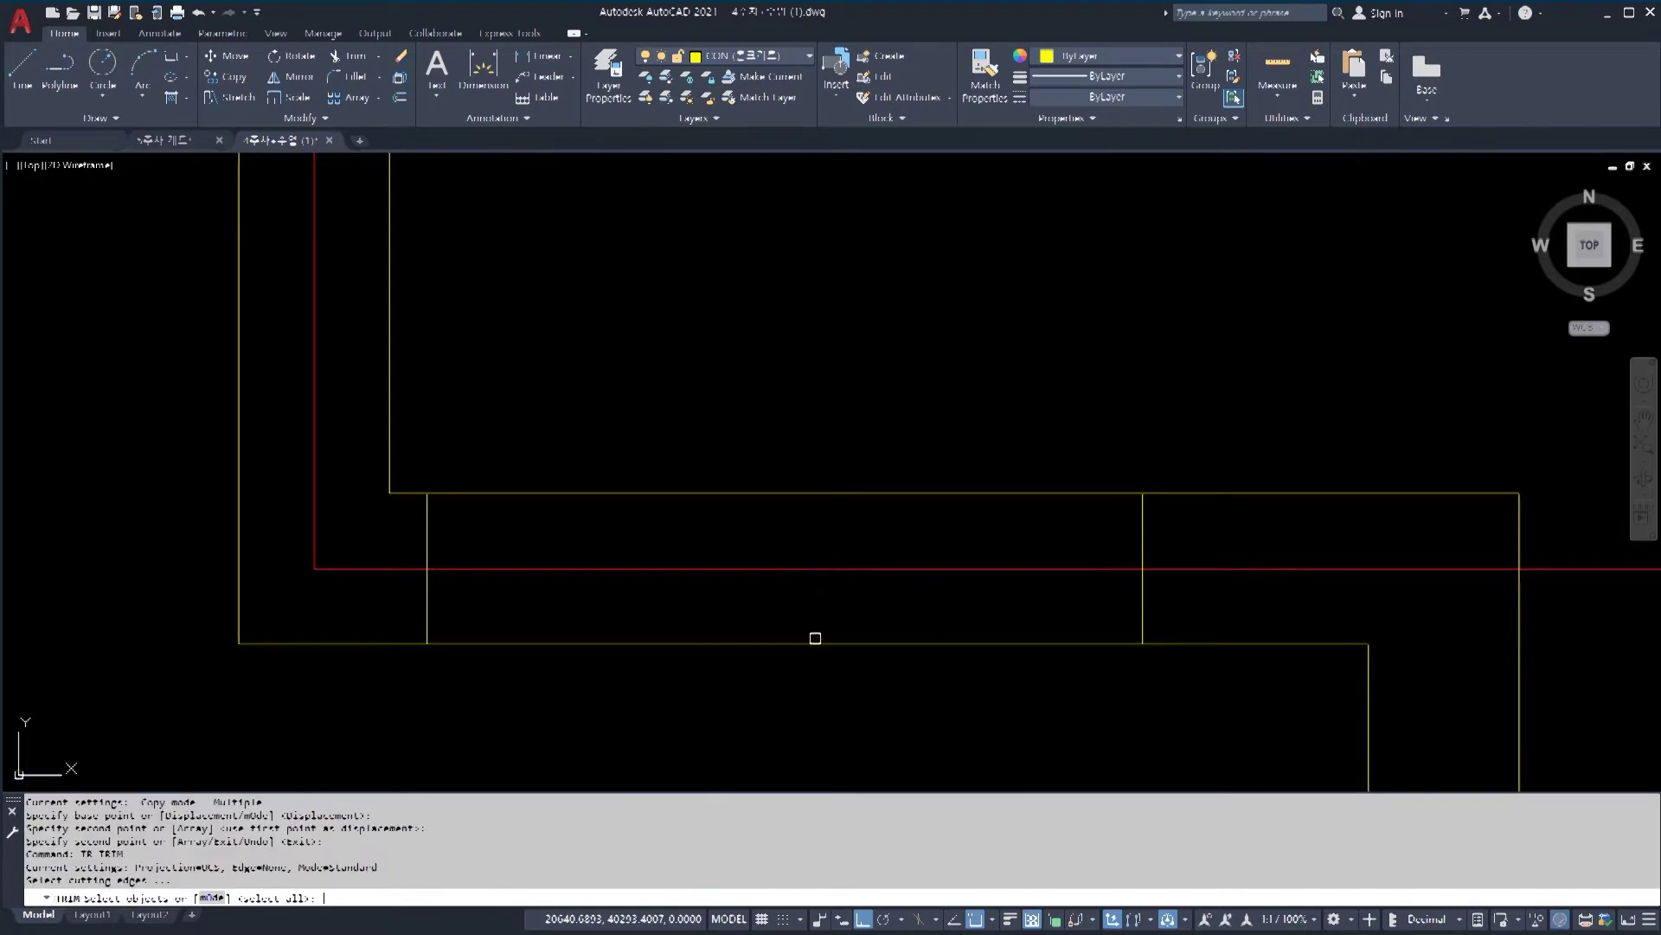
key(Return)
click(819, 675)
click(780, 627)
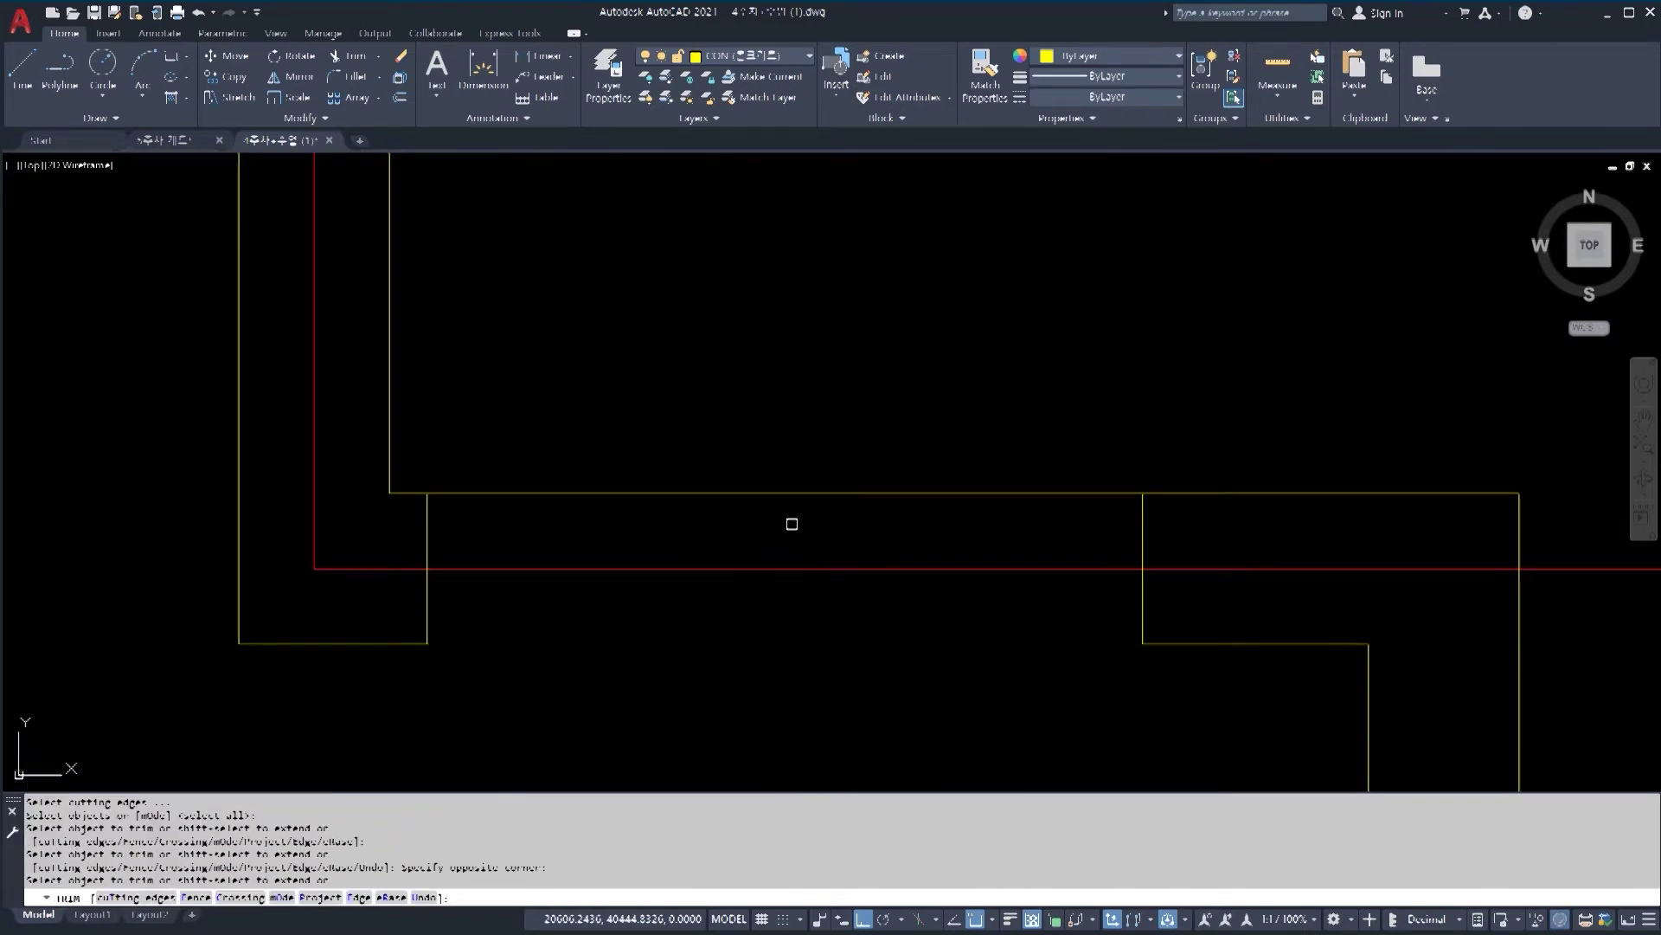
click(769, 526)
click(725, 436)
scroll(912, 612, down, 3)
key(Escape)
key(Escape)
key(Escape)
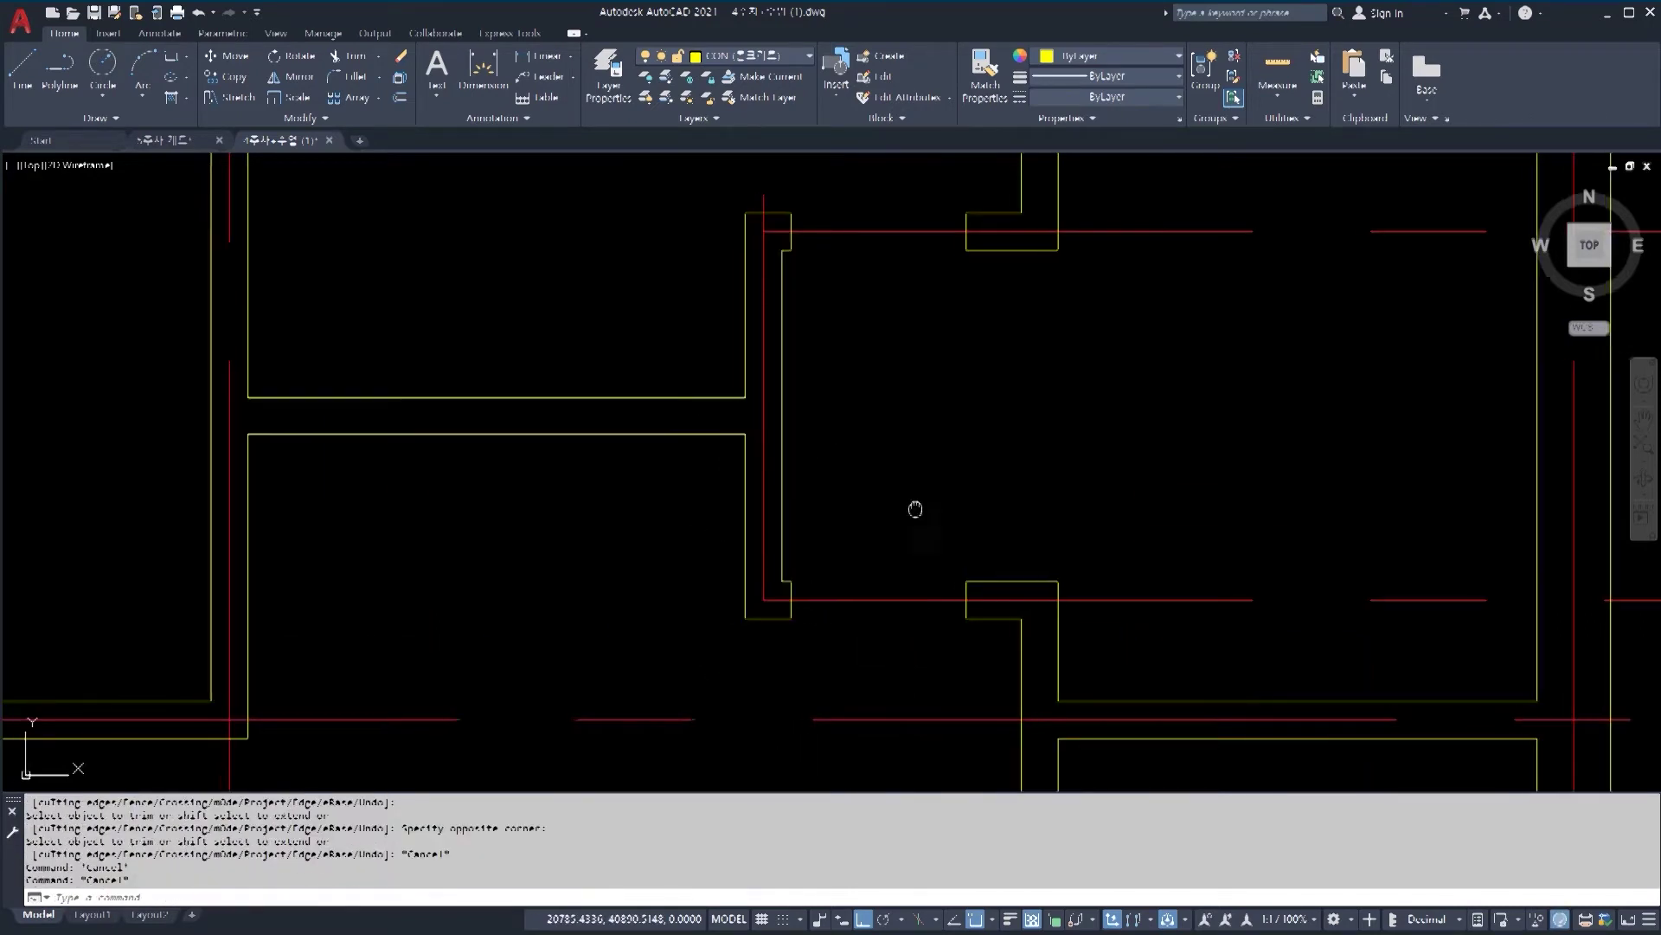
Step: Draw a vertical line across the next horizontal wall above the openings, from its inner corner down to the lower face
middle_drag(912, 512, 1029, 614)
scroll(1009, 227, down, 2)
mouse_move(1009, 226)
middle_down()
mouse_move(1016, 308)
mouse_move(982, 448)
middle_up()
scroll(963, 346, up, 4)
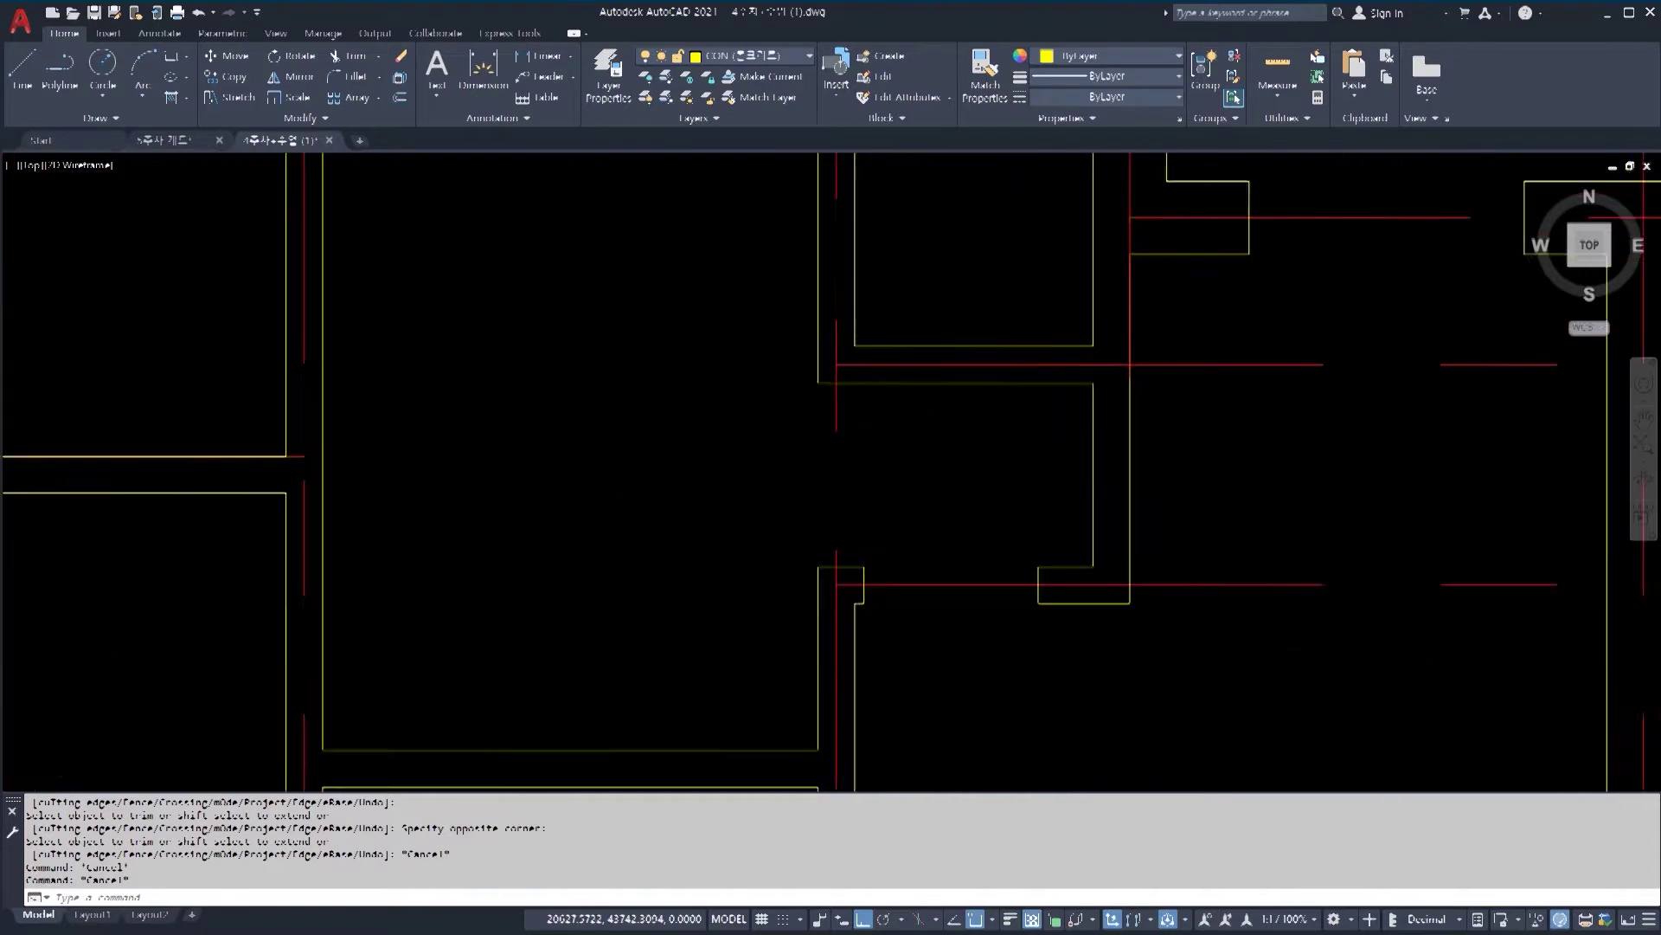
mouse_move(942, 367)
middle_down()
mouse_move(1001, 505)
mouse_move(972, 509)
mouse_move(964, 270)
middle_up()
scroll(947, 424, down, 2)
scroll(971, 499, up, 2)
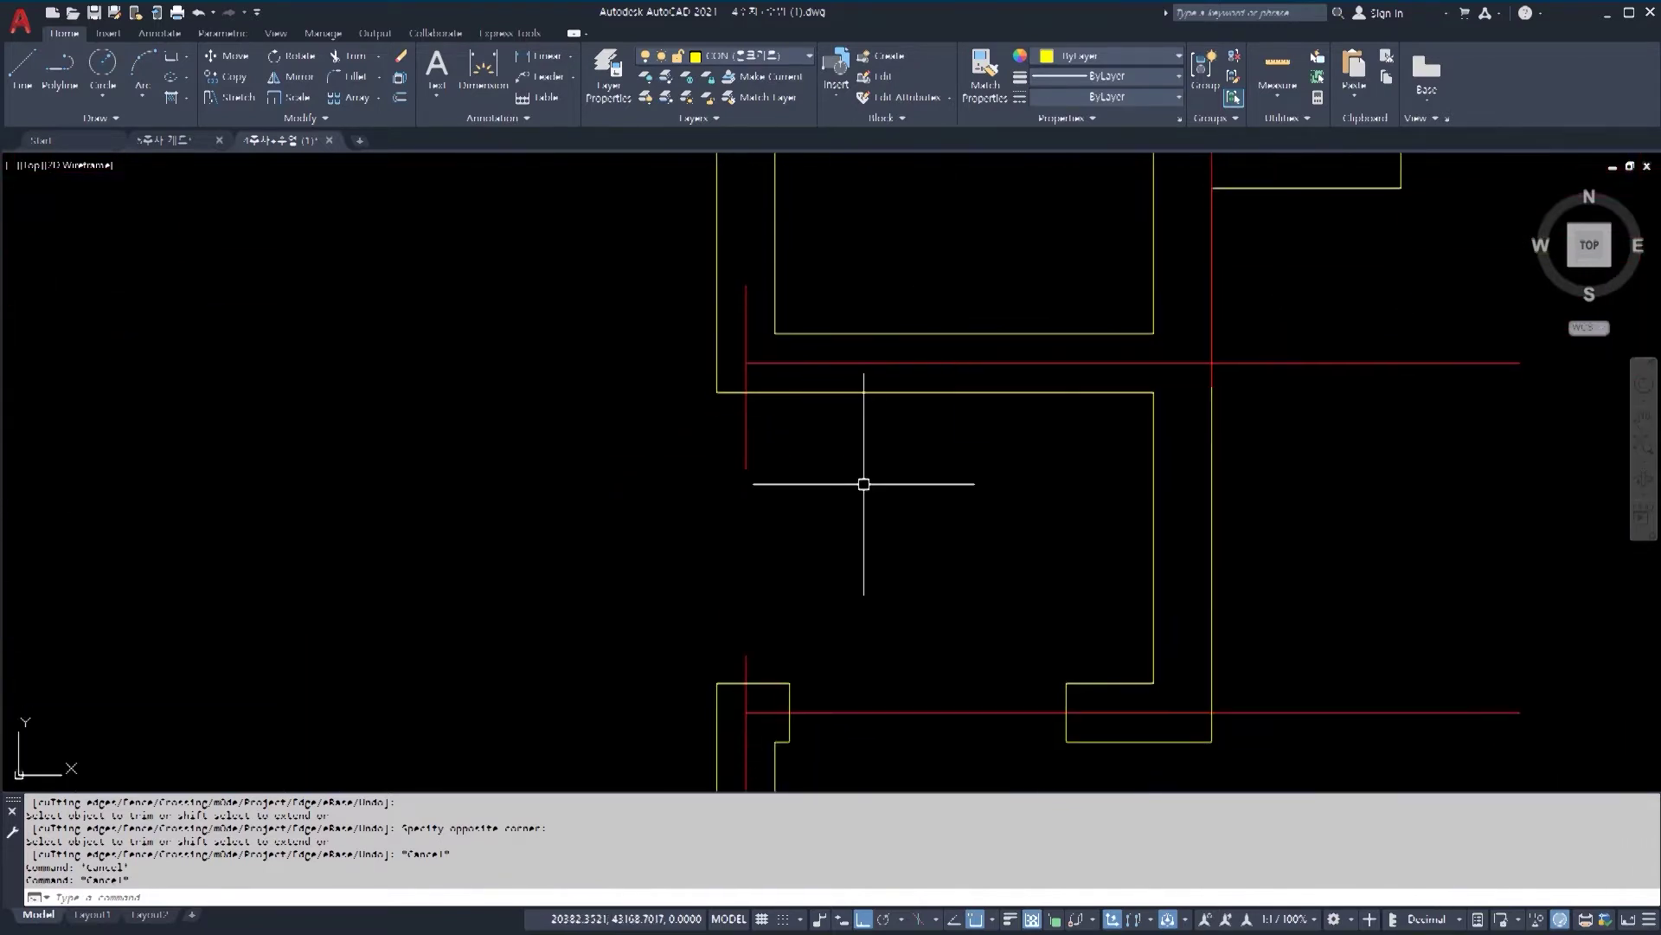
middle_drag(835, 636, 821, 488)
middle_drag(811, 357, 823, 516)
text(1)
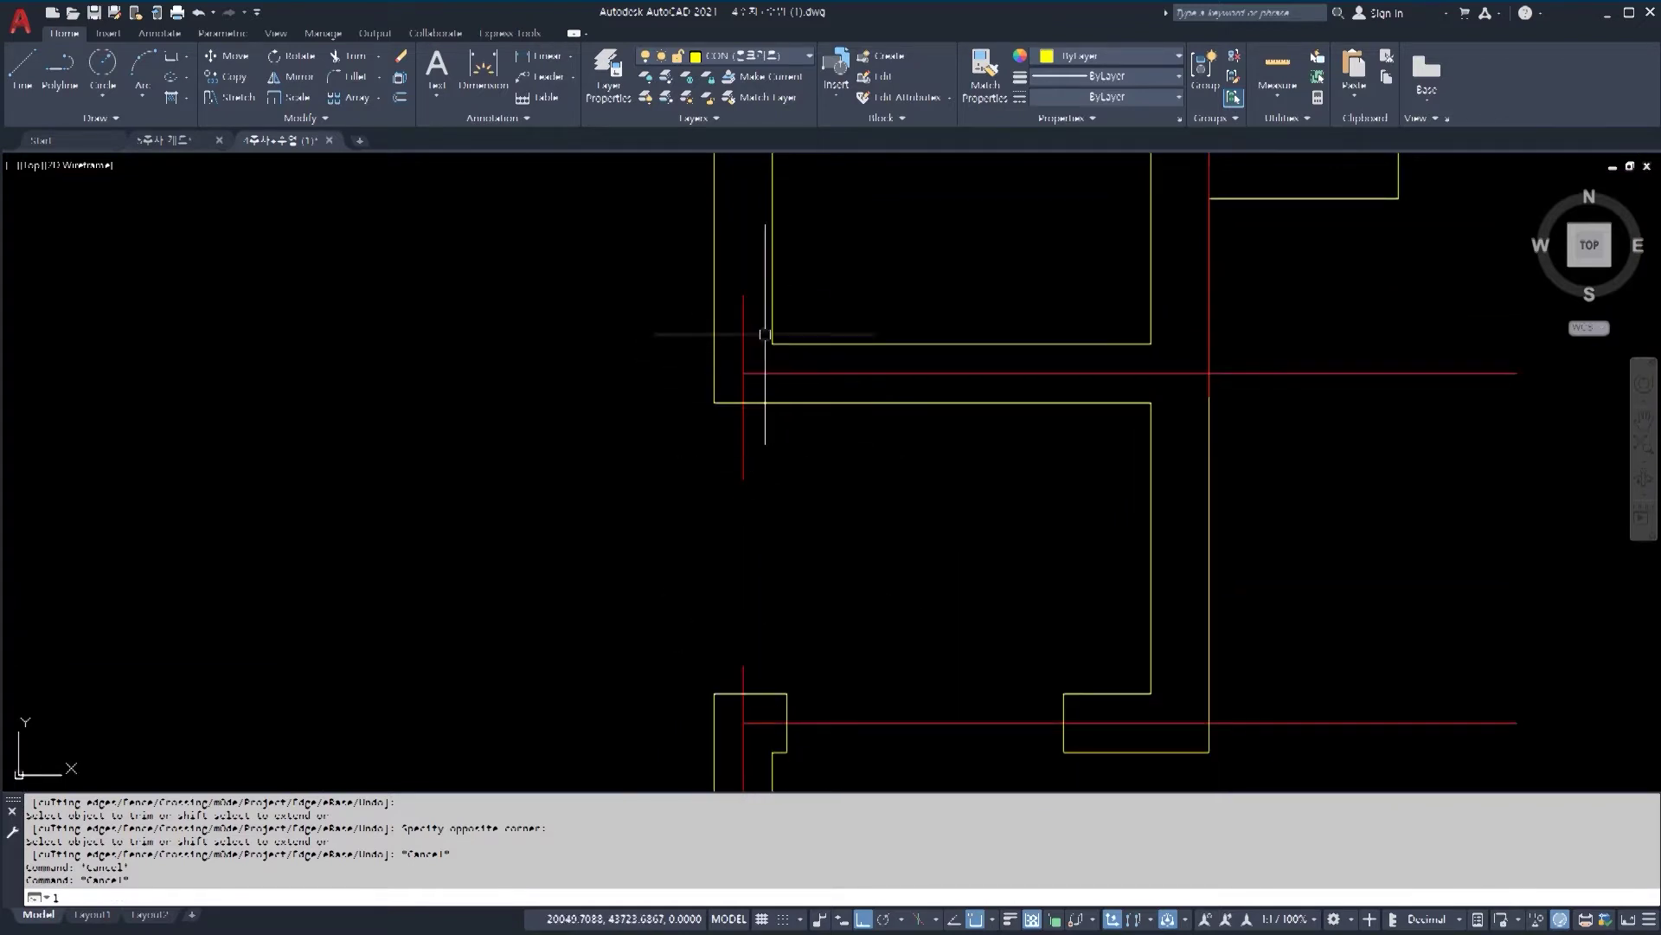
scroll(772, 346, up, 2)
key(Return)
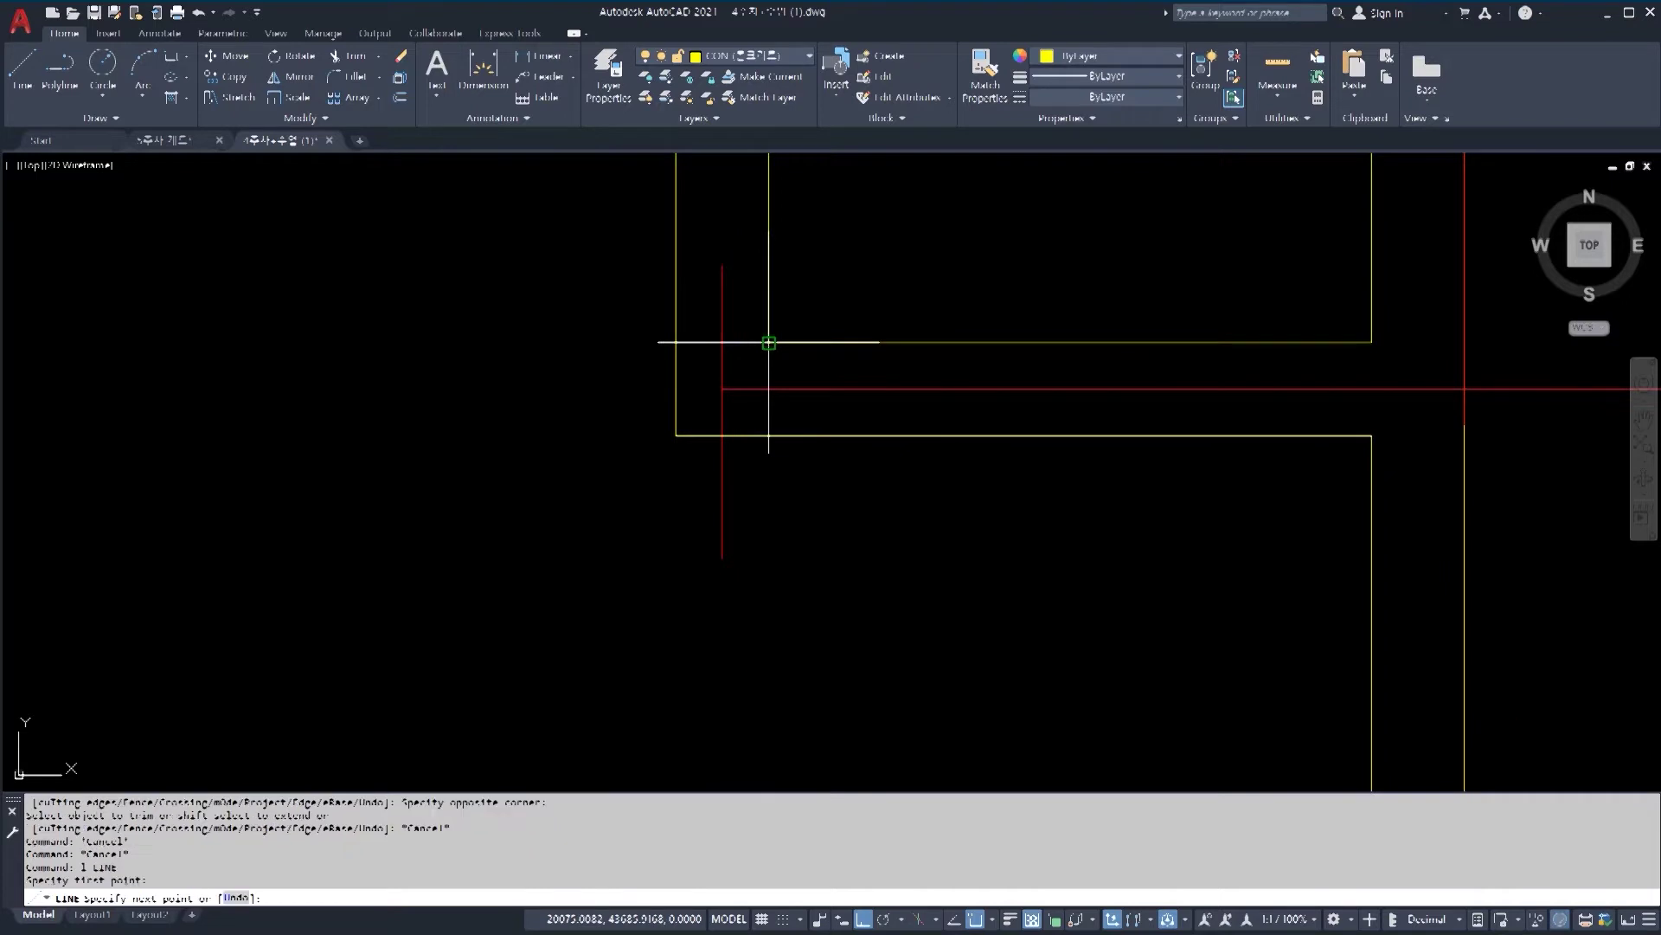
click(767, 436)
click(766, 435)
key(Escape)
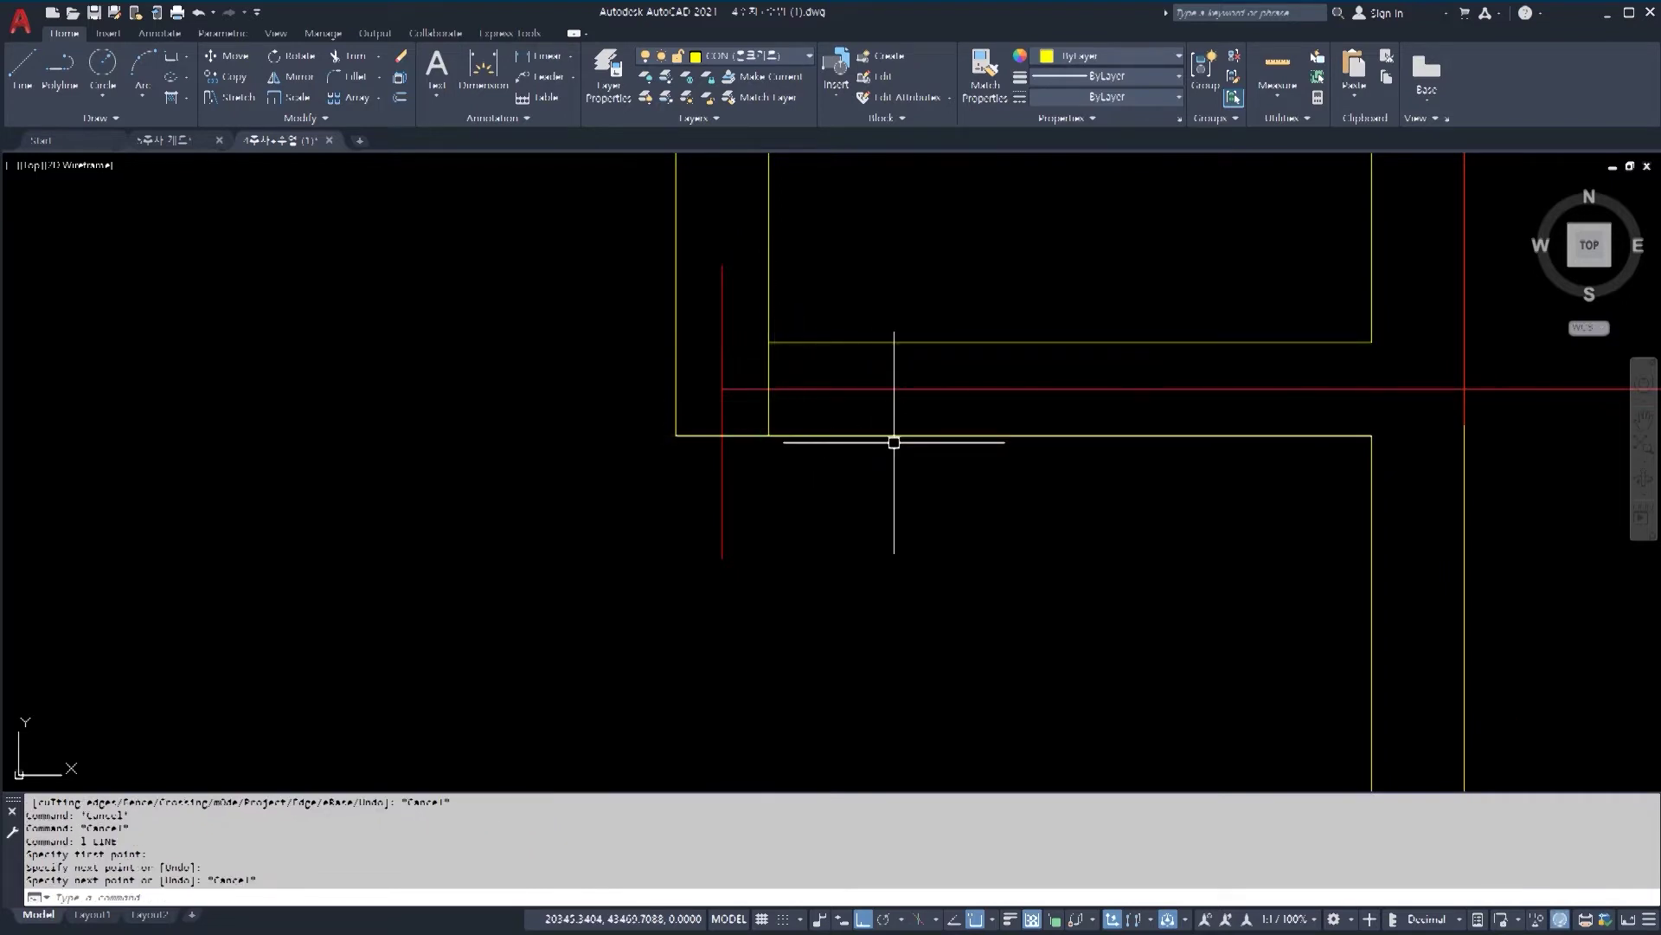
Step: Offset the vertical line at the wall's inner corner by 50 along the horizontal wall, away from the corner
text(o)
key(Return)
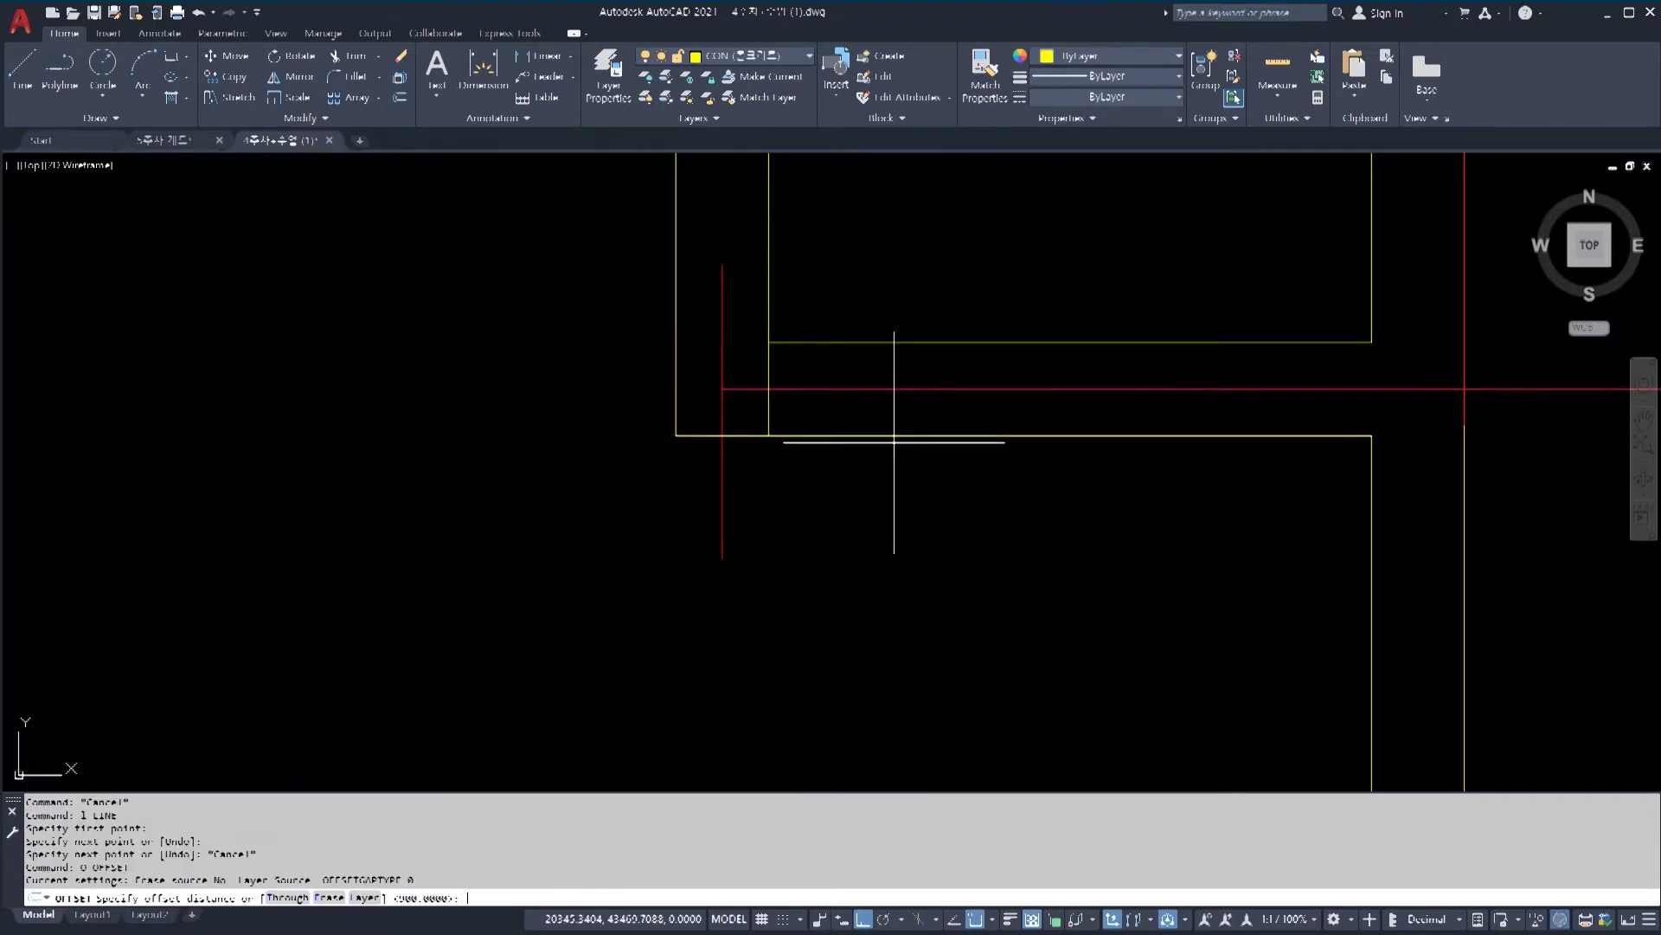
key(Return)
scroll(901, 378, up, 2)
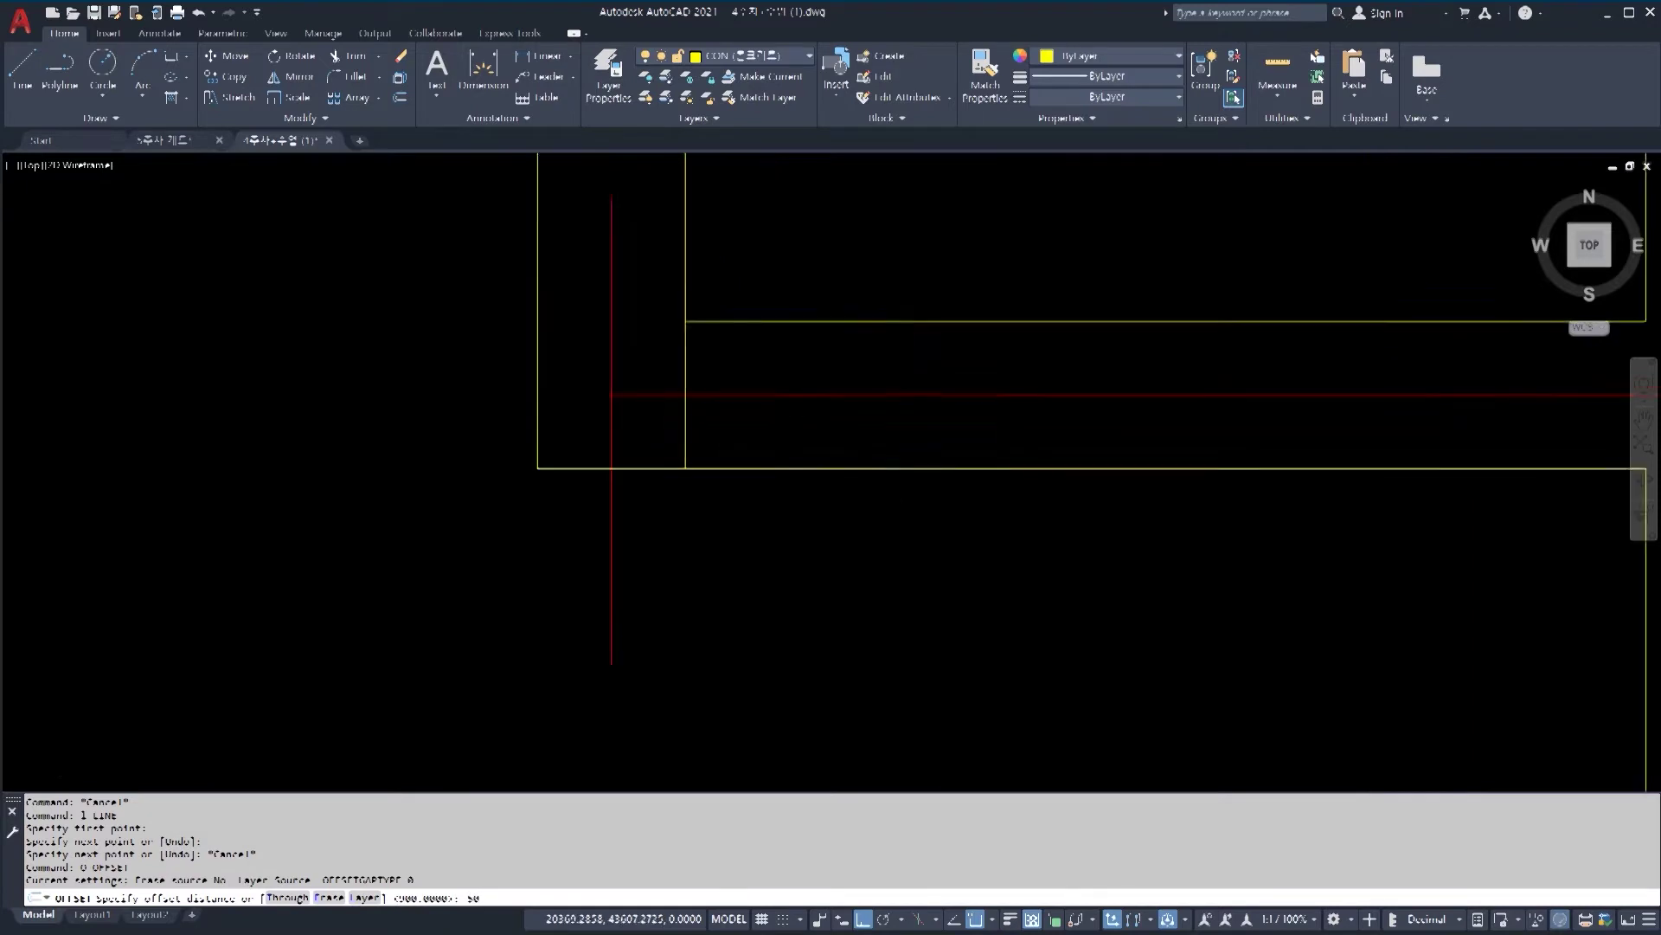
click(554, 353)
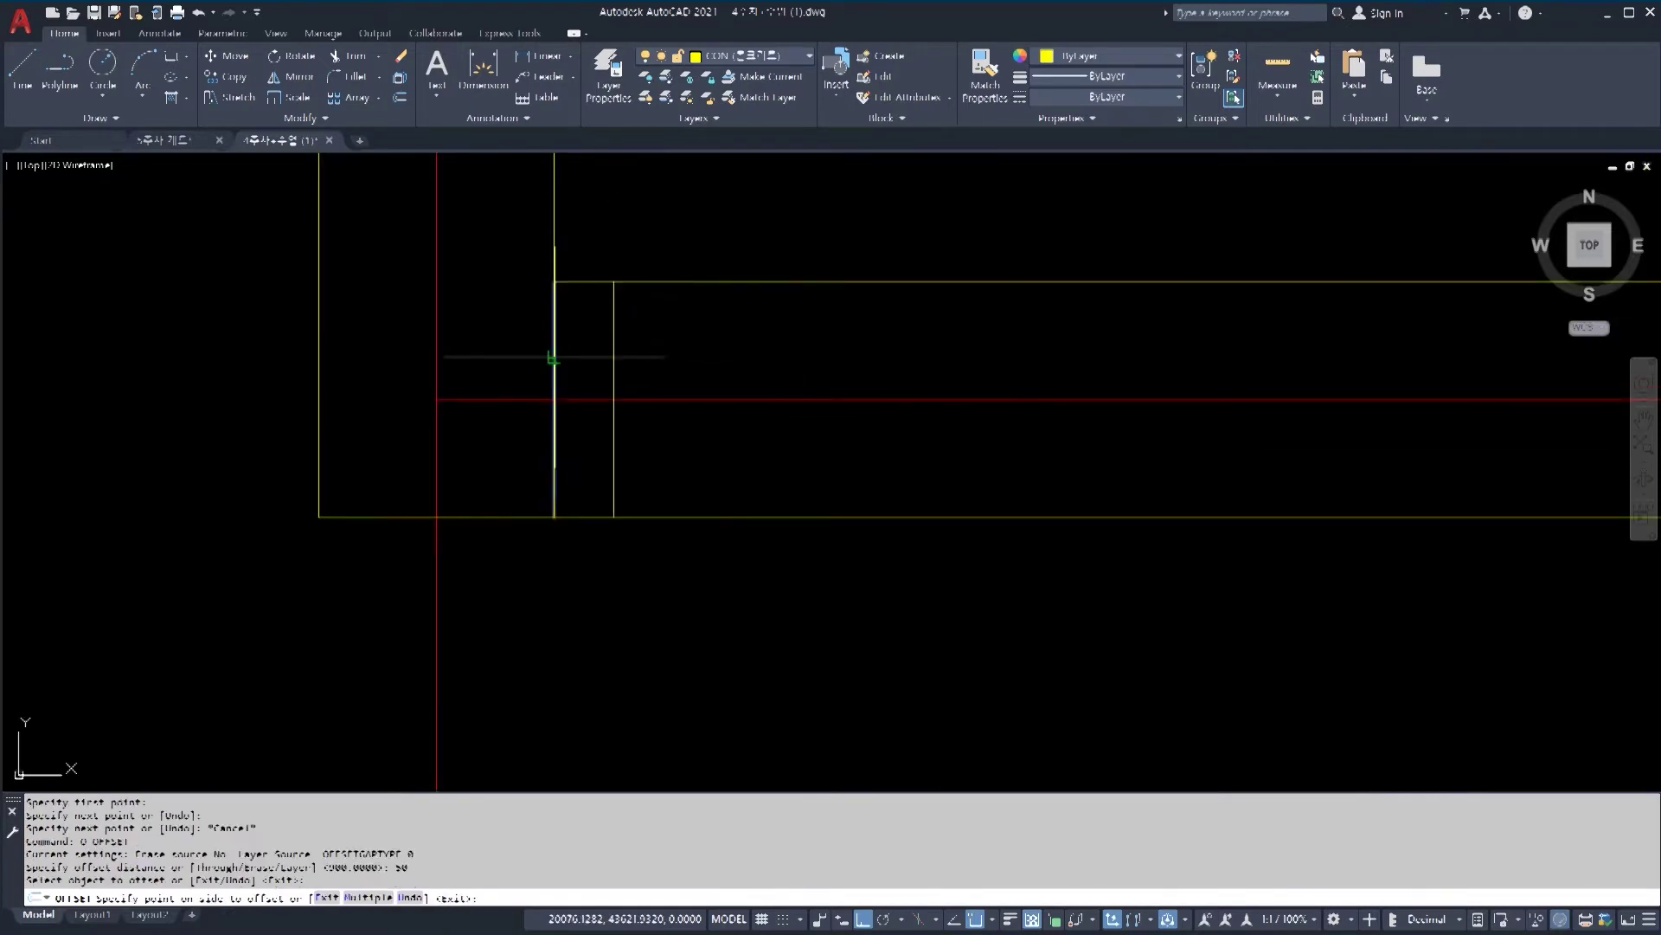
click(698, 356)
scroll(641, 522, down, 2)
middle_drag(775, 471, 756, 526)
key(Escape)
key(Escape)
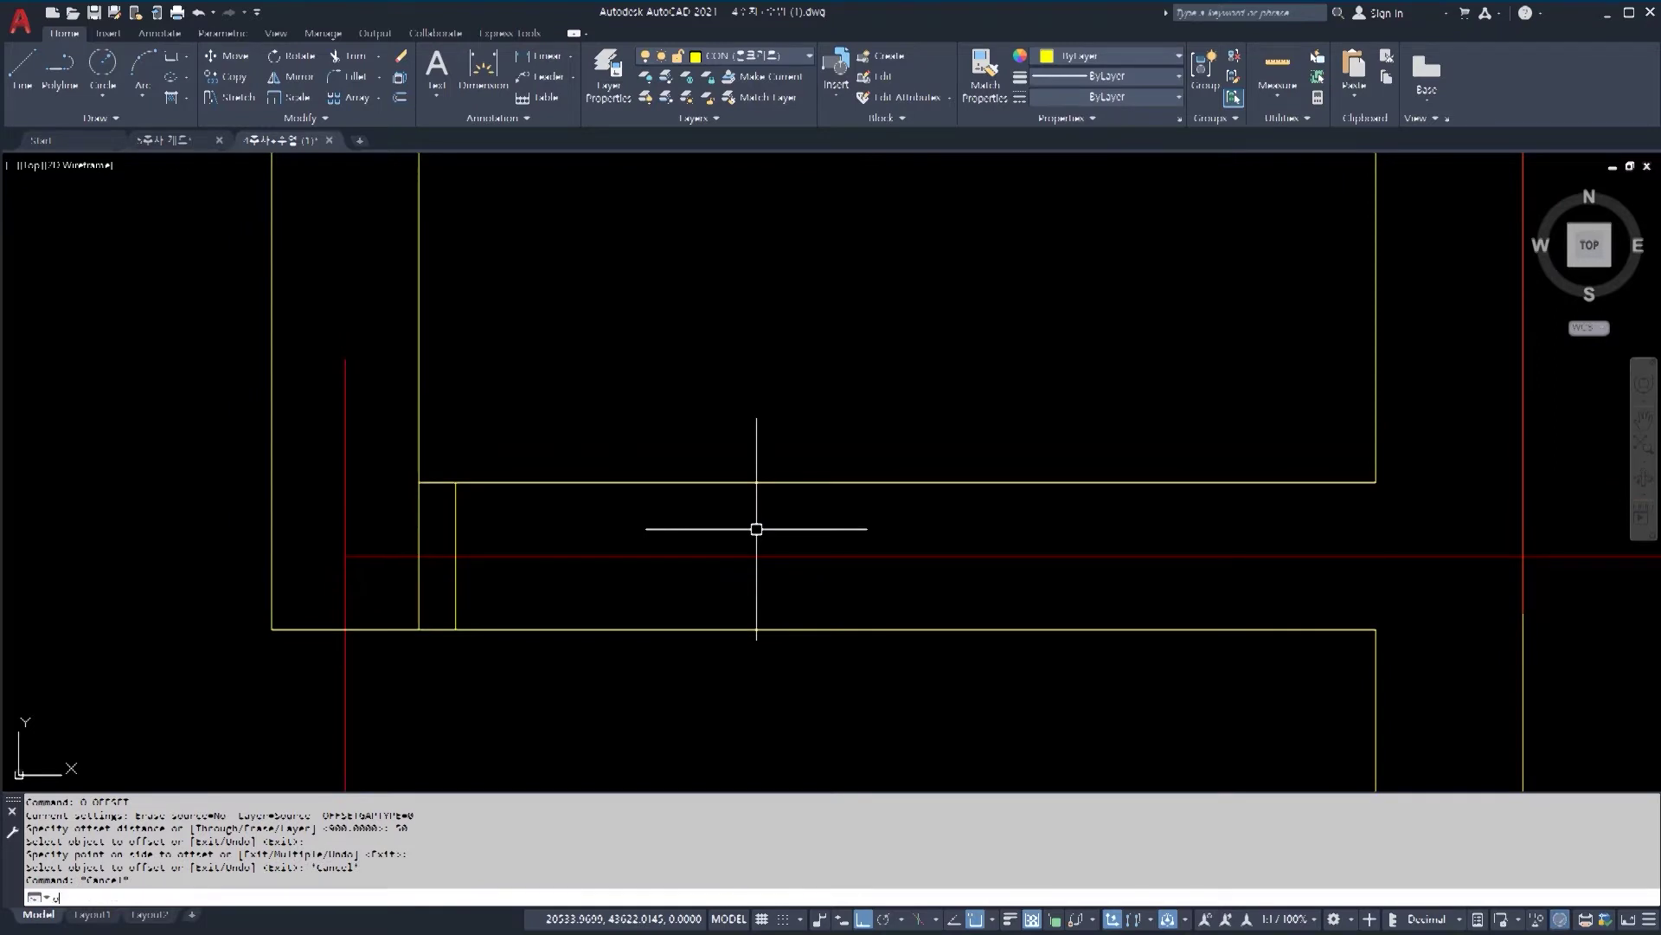
Step: Offset the new jamb line by 750 further along the horizontal wall for the opposite jamb
key(Return)
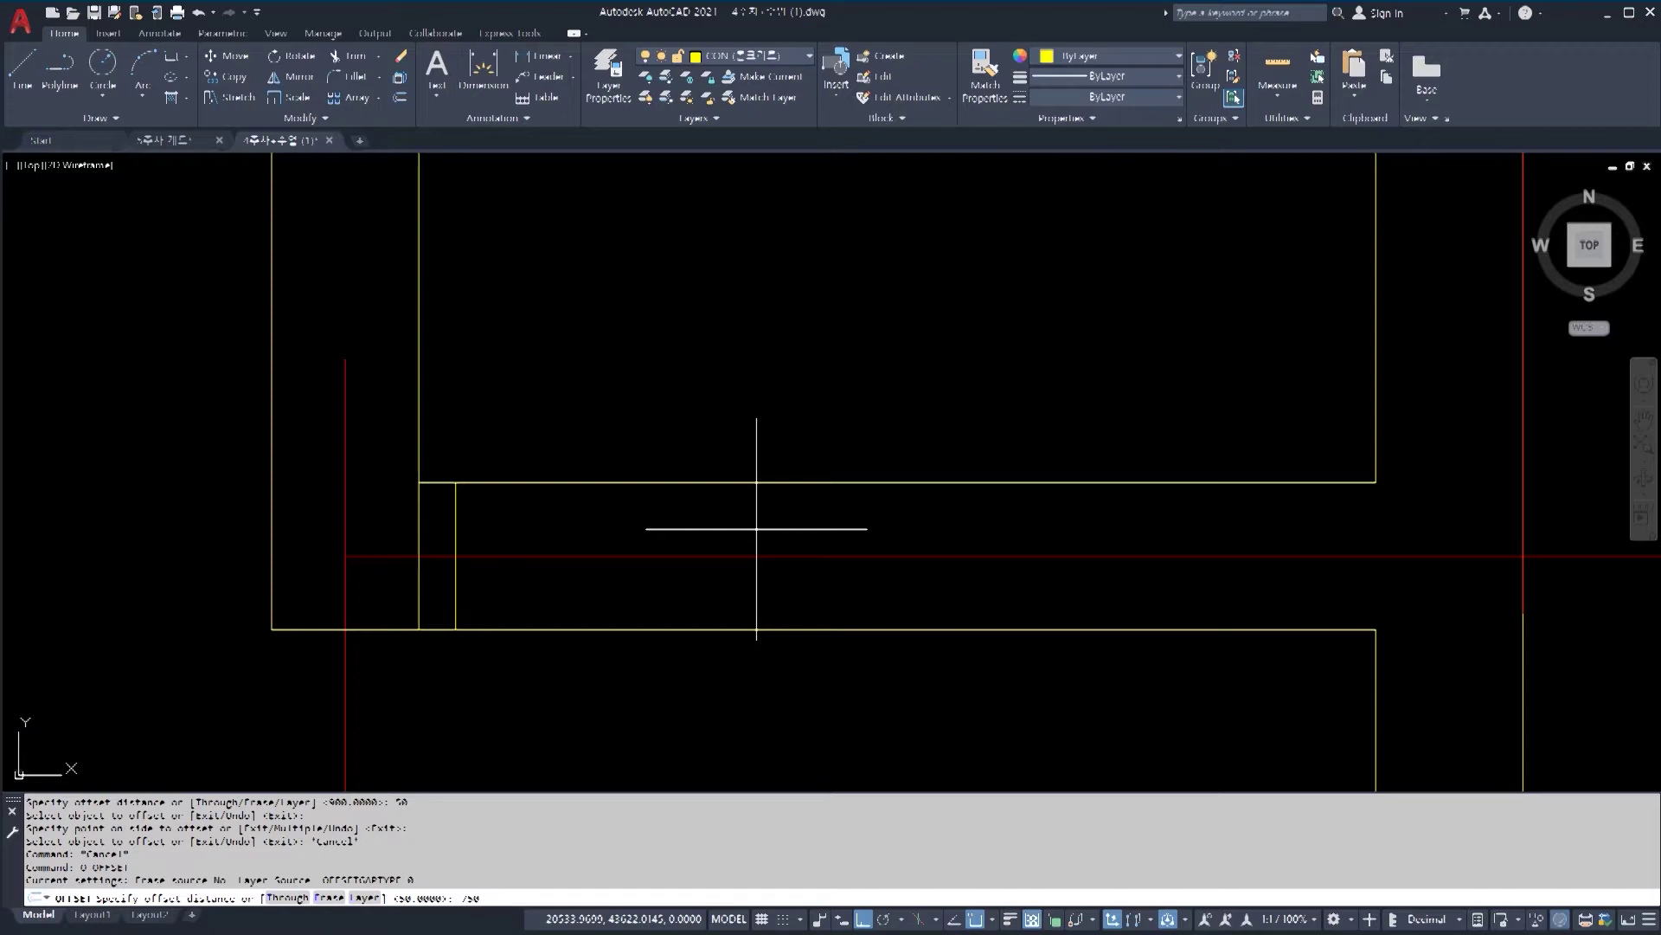
key(Return)
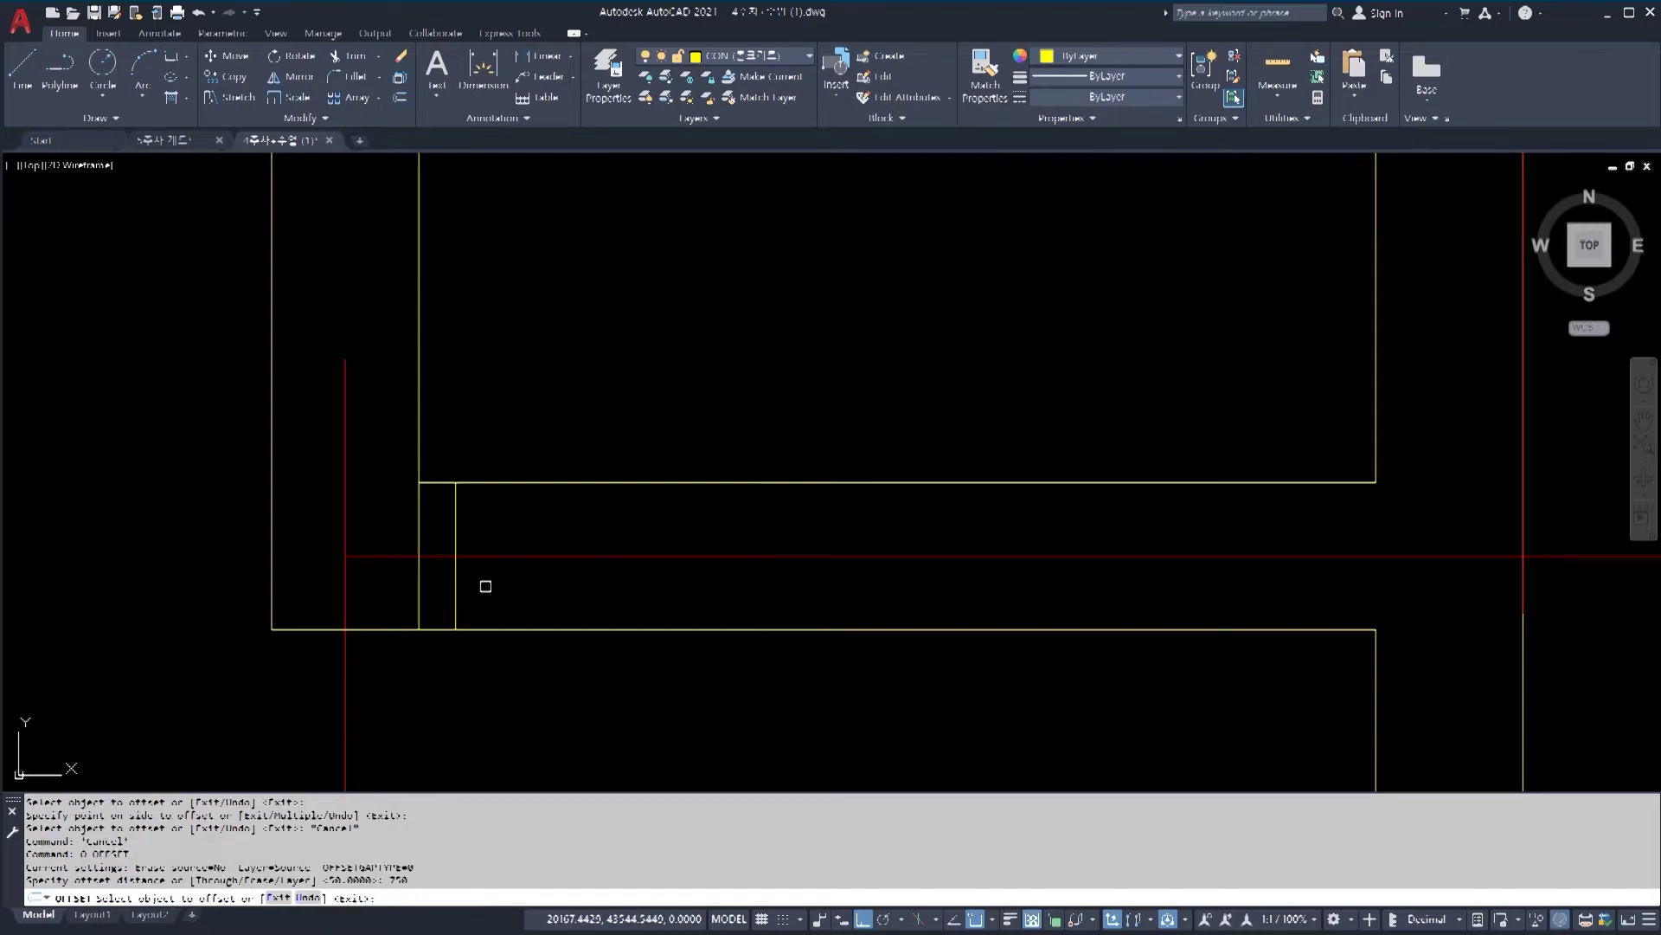
click(456, 522)
click(1186, 532)
middle_drag(892, 575, 1156, 498)
scroll(1313, 441, up, 2)
key(Escape)
click(1322, 440)
click(1158, 439)
key(Escape)
click(425, 459)
click(355, 456)
click(1364, 438)
click(1157, 431)
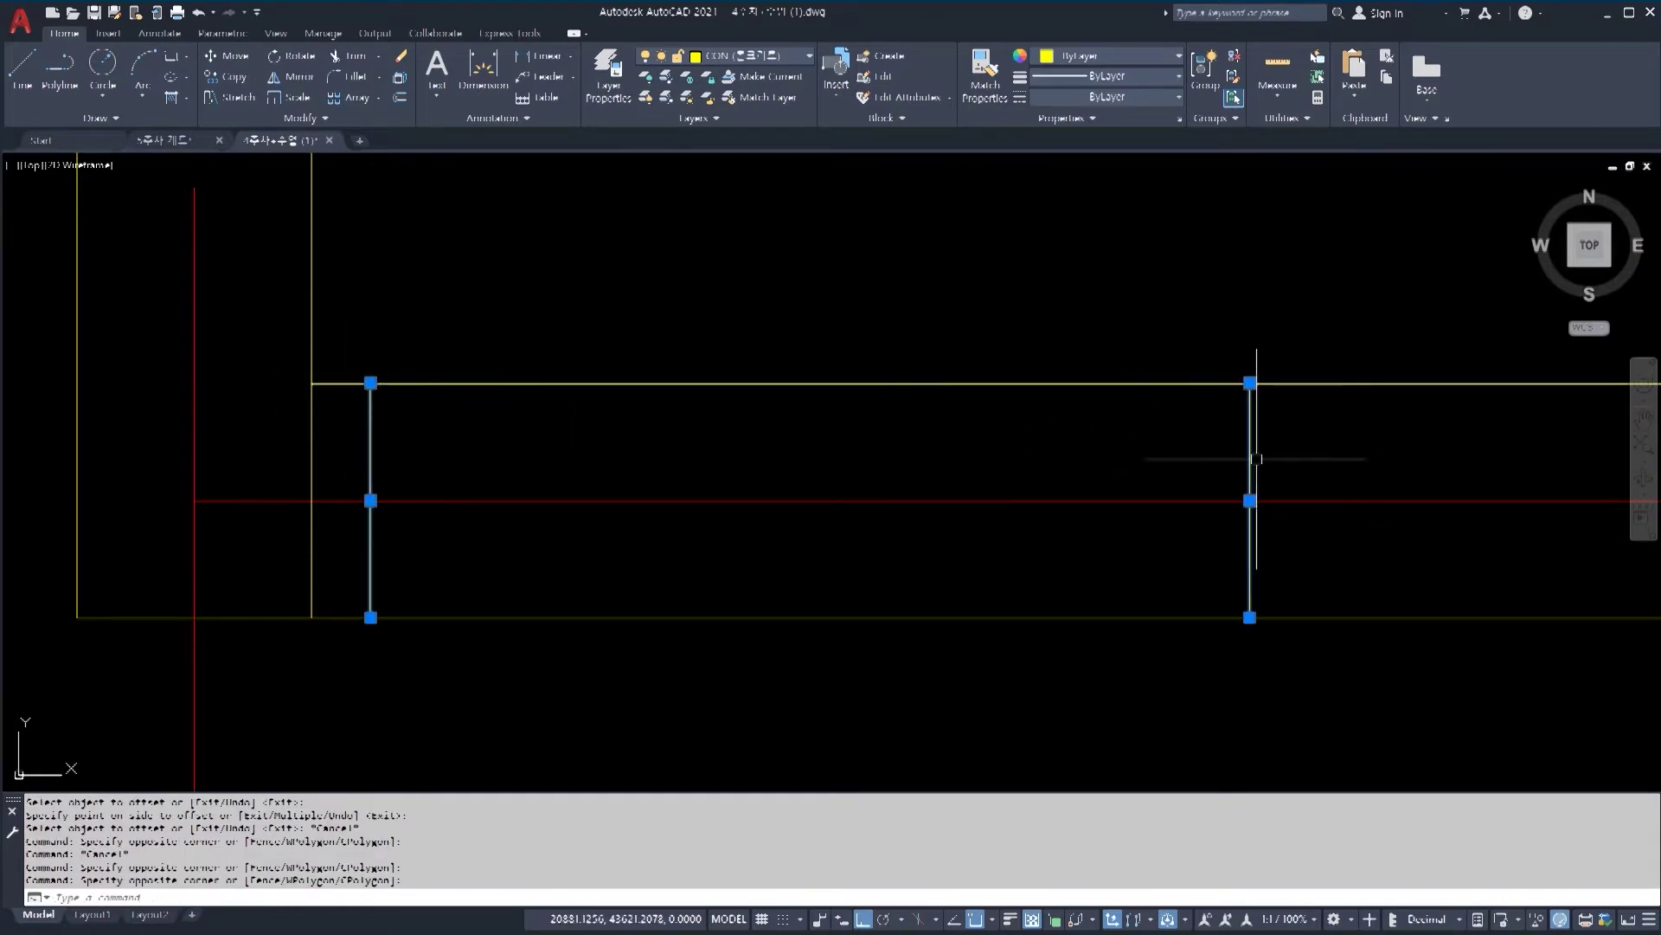
key(Escape)
key(Escape)
key(Escape)
Step: Delete the vertical helper line at the inner corner of the wall
click(344, 450)
click(289, 460)
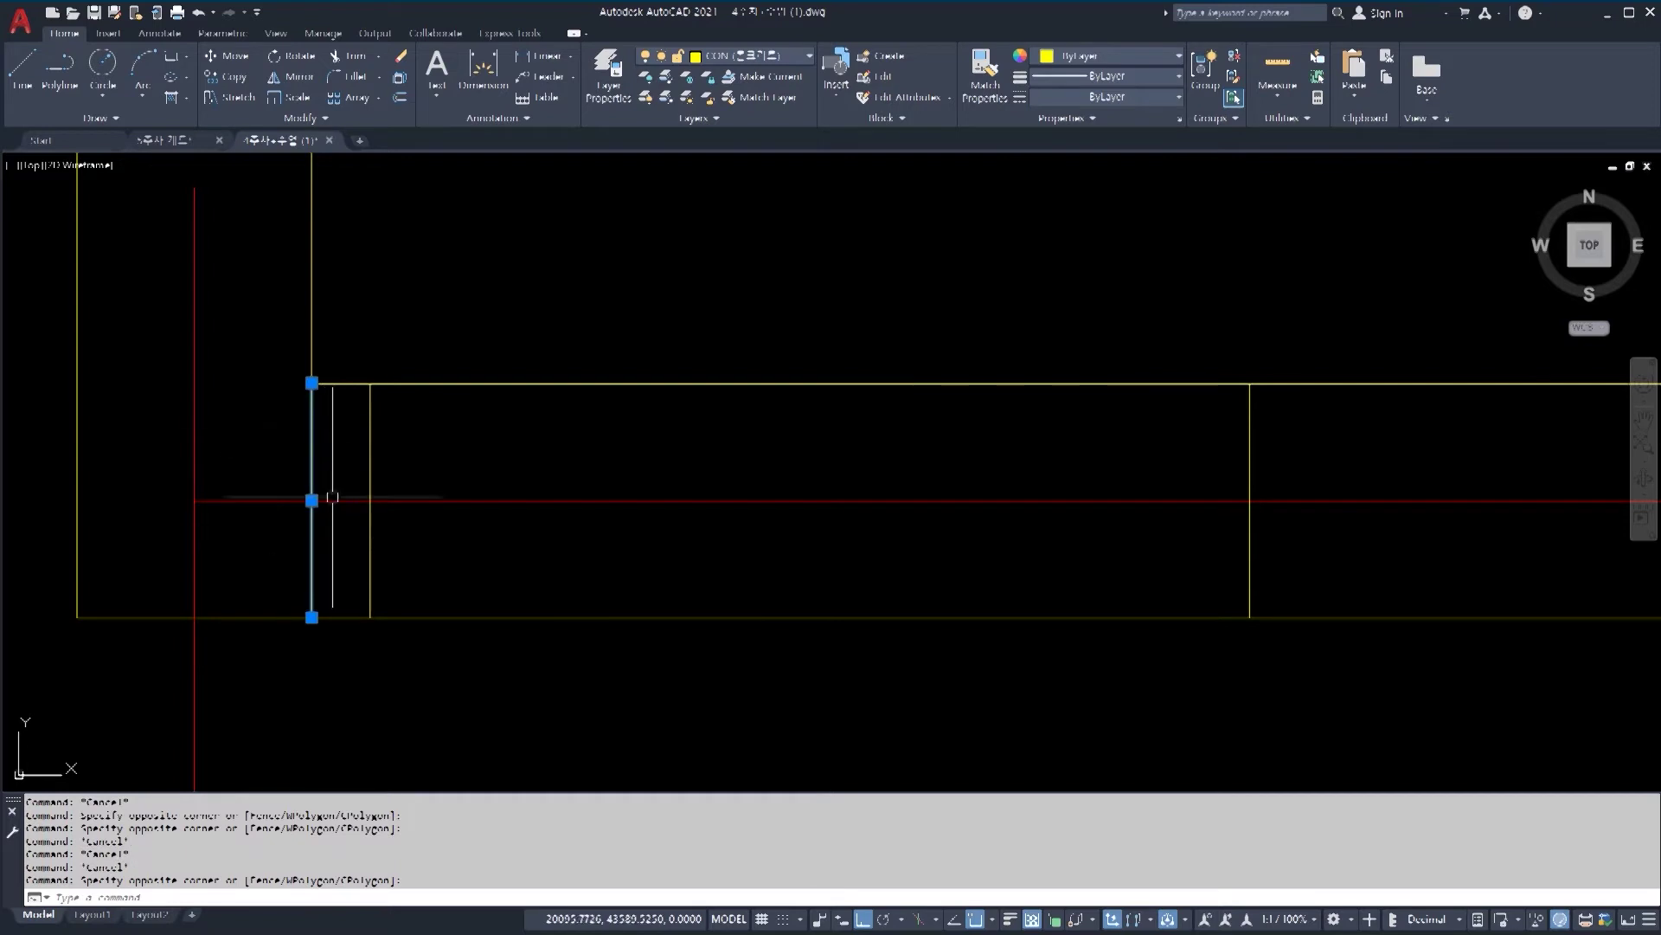
key(Delete)
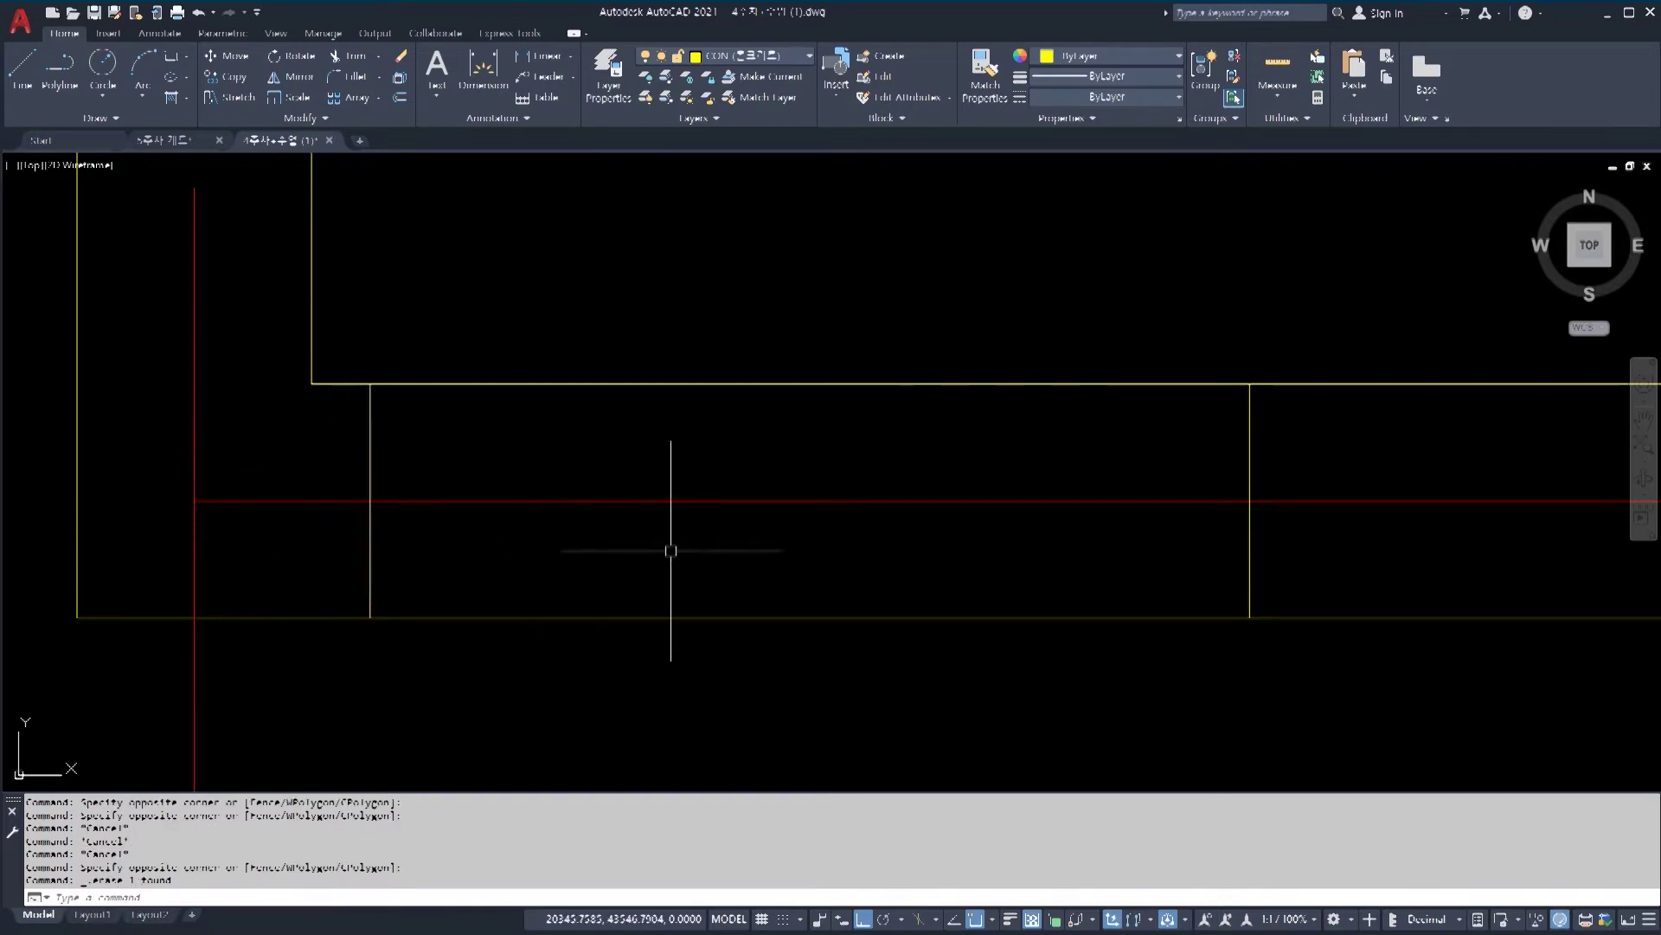
Step: Trim the lower and upper lines of the horizontal wall between the two jamb lines
text(u)
text(r)
key(Return)
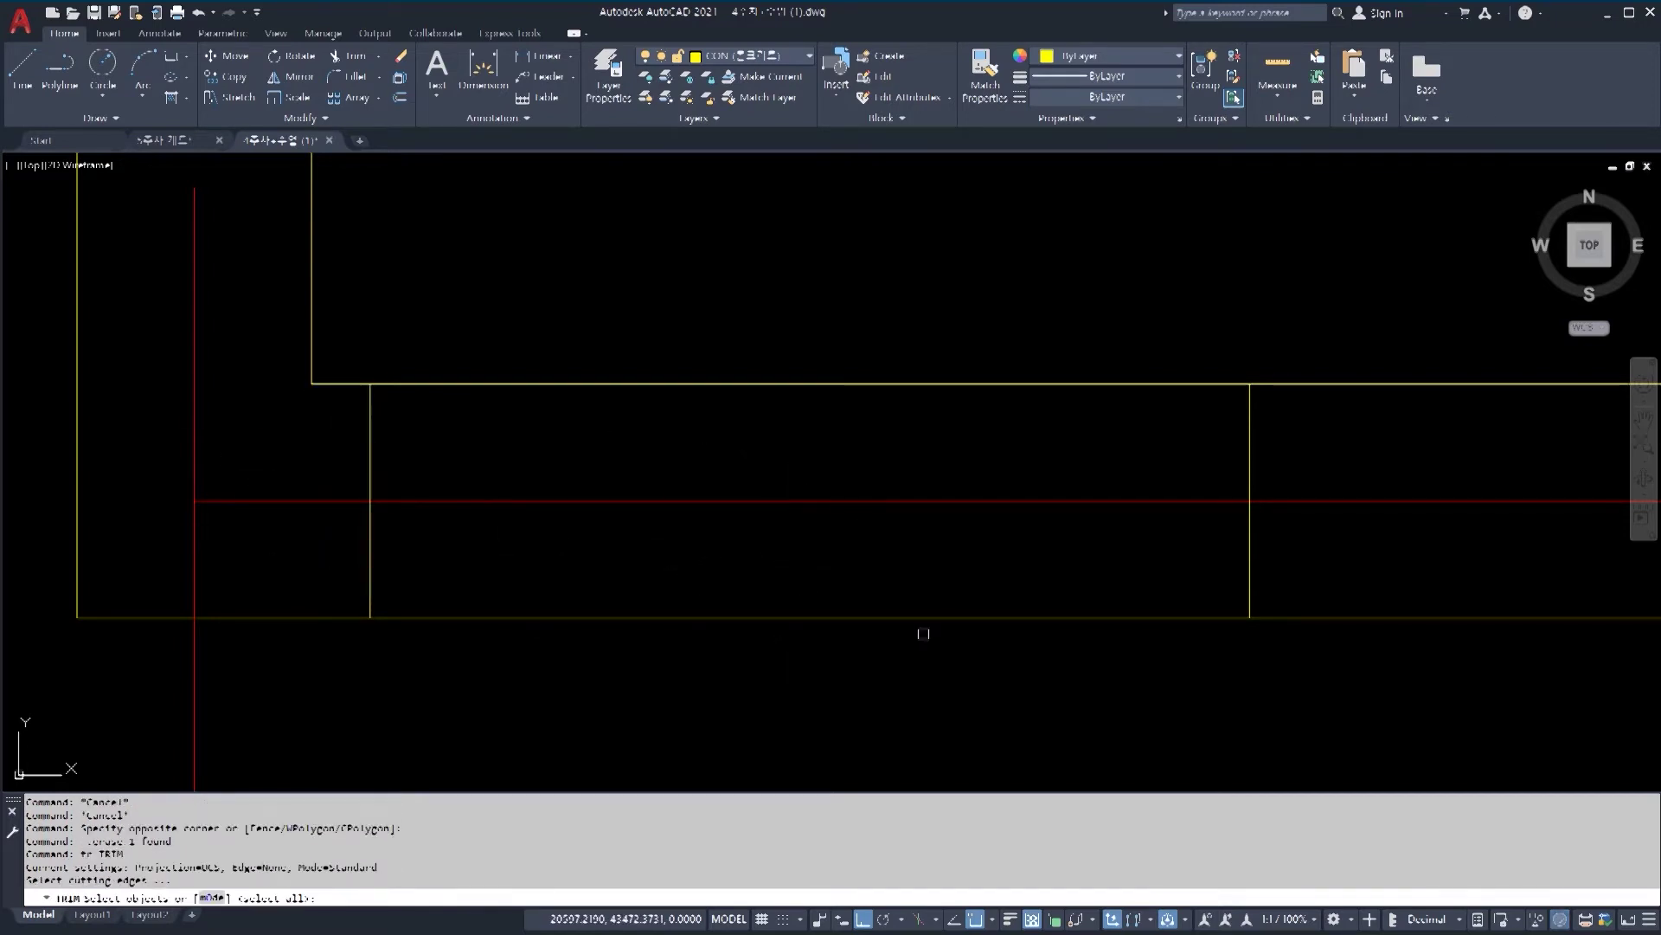
click(1001, 699)
click(716, 589)
click(962, 434)
click(815, 345)
scroll(1048, 508, down, 6)
key(Escape)
key(Escape)
key(Escape)
scroll(1038, 538, up, 2)
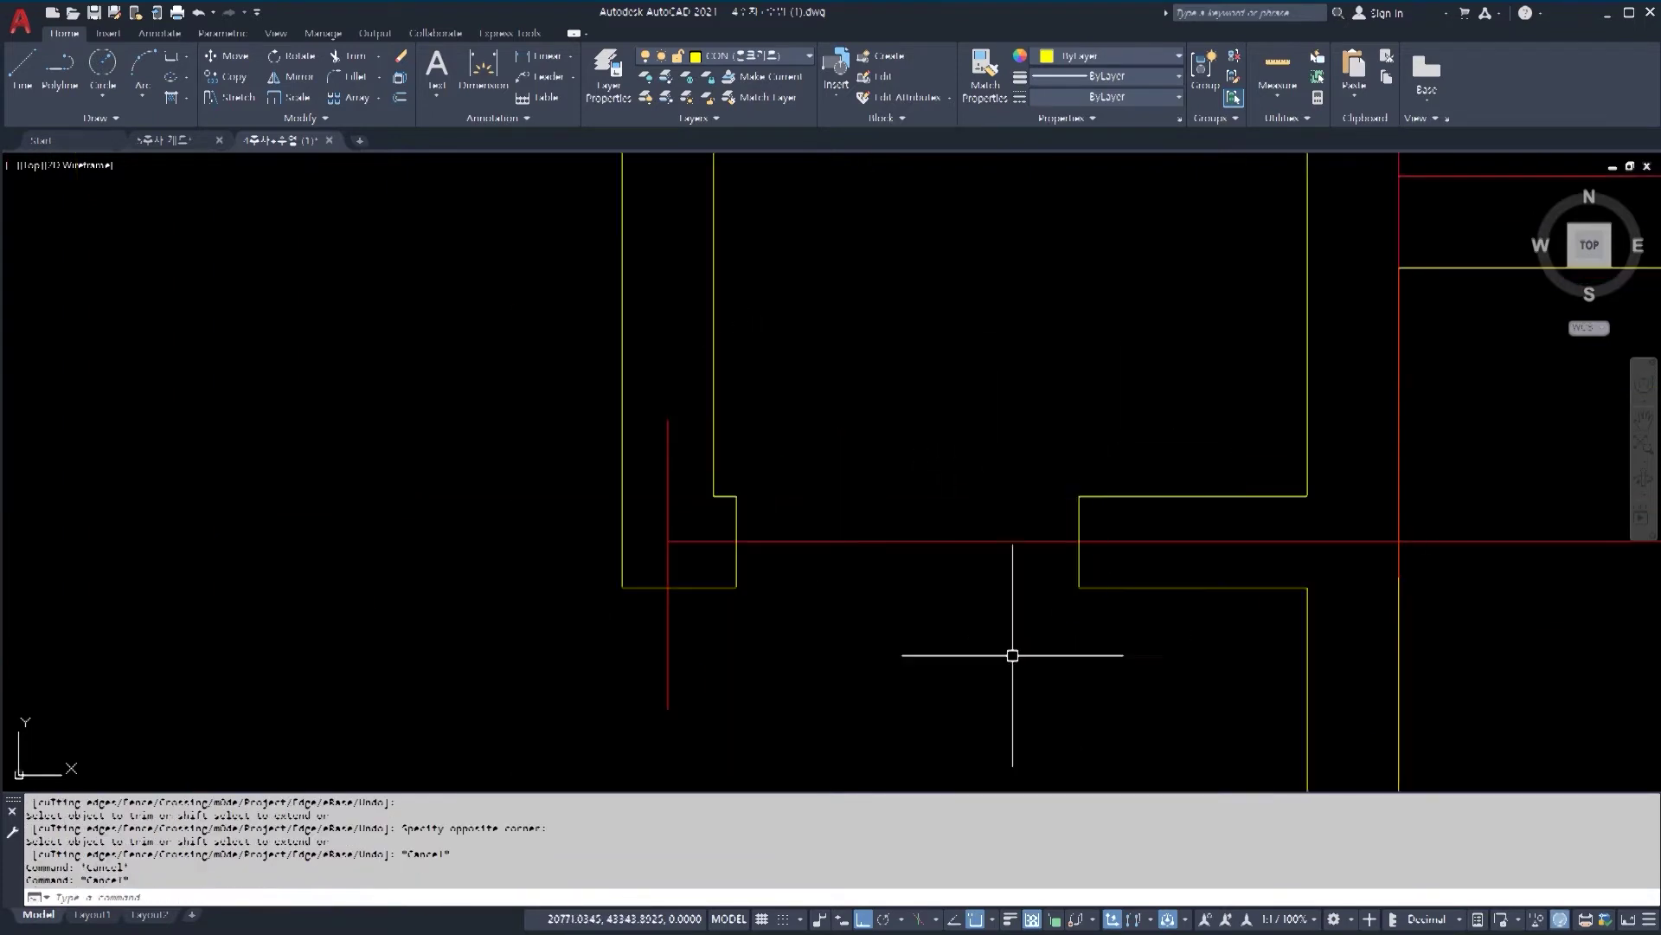
scroll(1059, 561, up, 2)
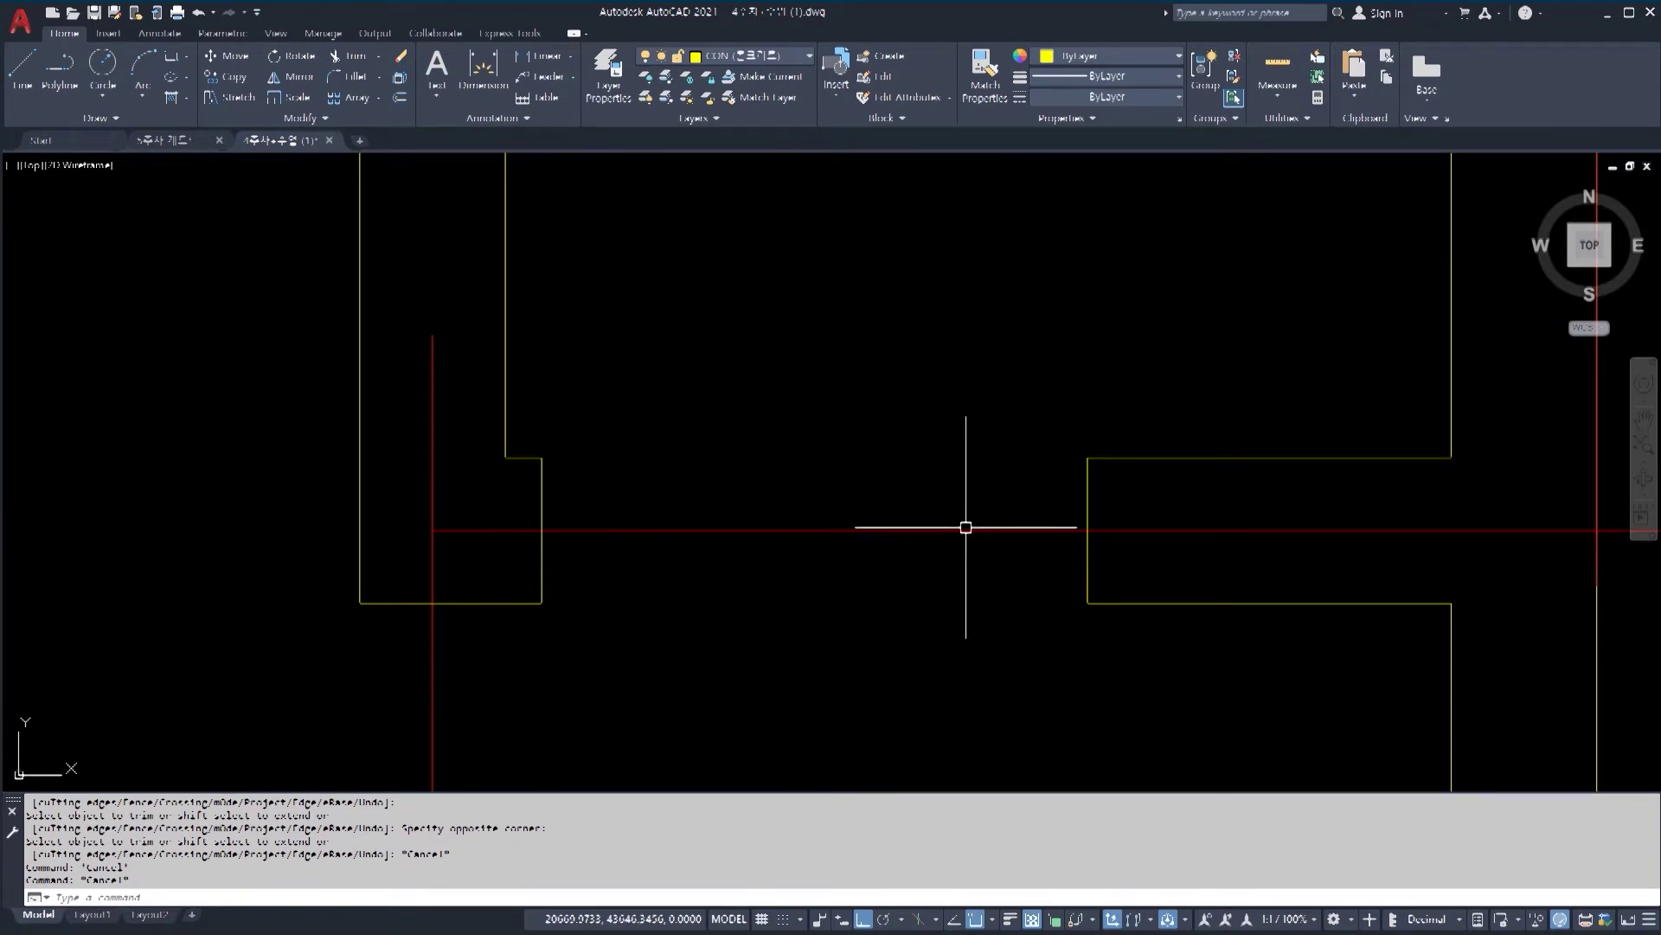
Step: Draw a horizontal line across the vertical wall from the upper inner corner of the wall junction to the opposite face
scroll(1142, 475, down, 5)
scroll(735, 525, up, 3)
scroll(735, 526, up, 4)
mouse_move(853, 623)
middle_down()
mouse_move(773, 587)
mouse_move(812, 568)
middle_up()
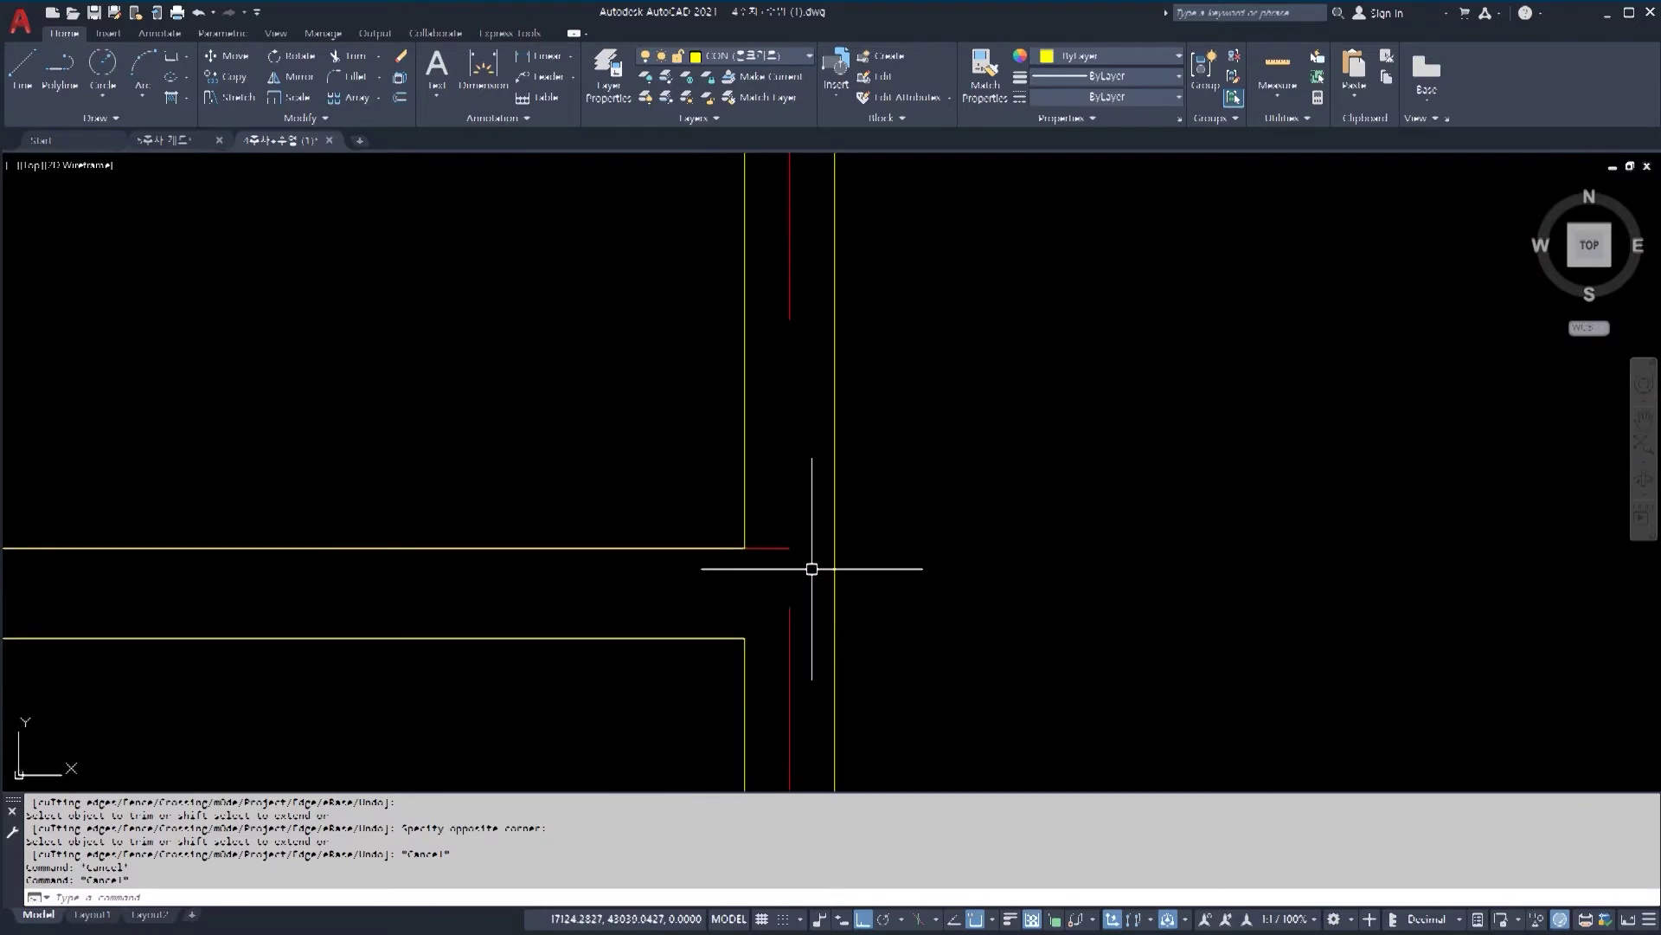
key(Return)
click(745, 548)
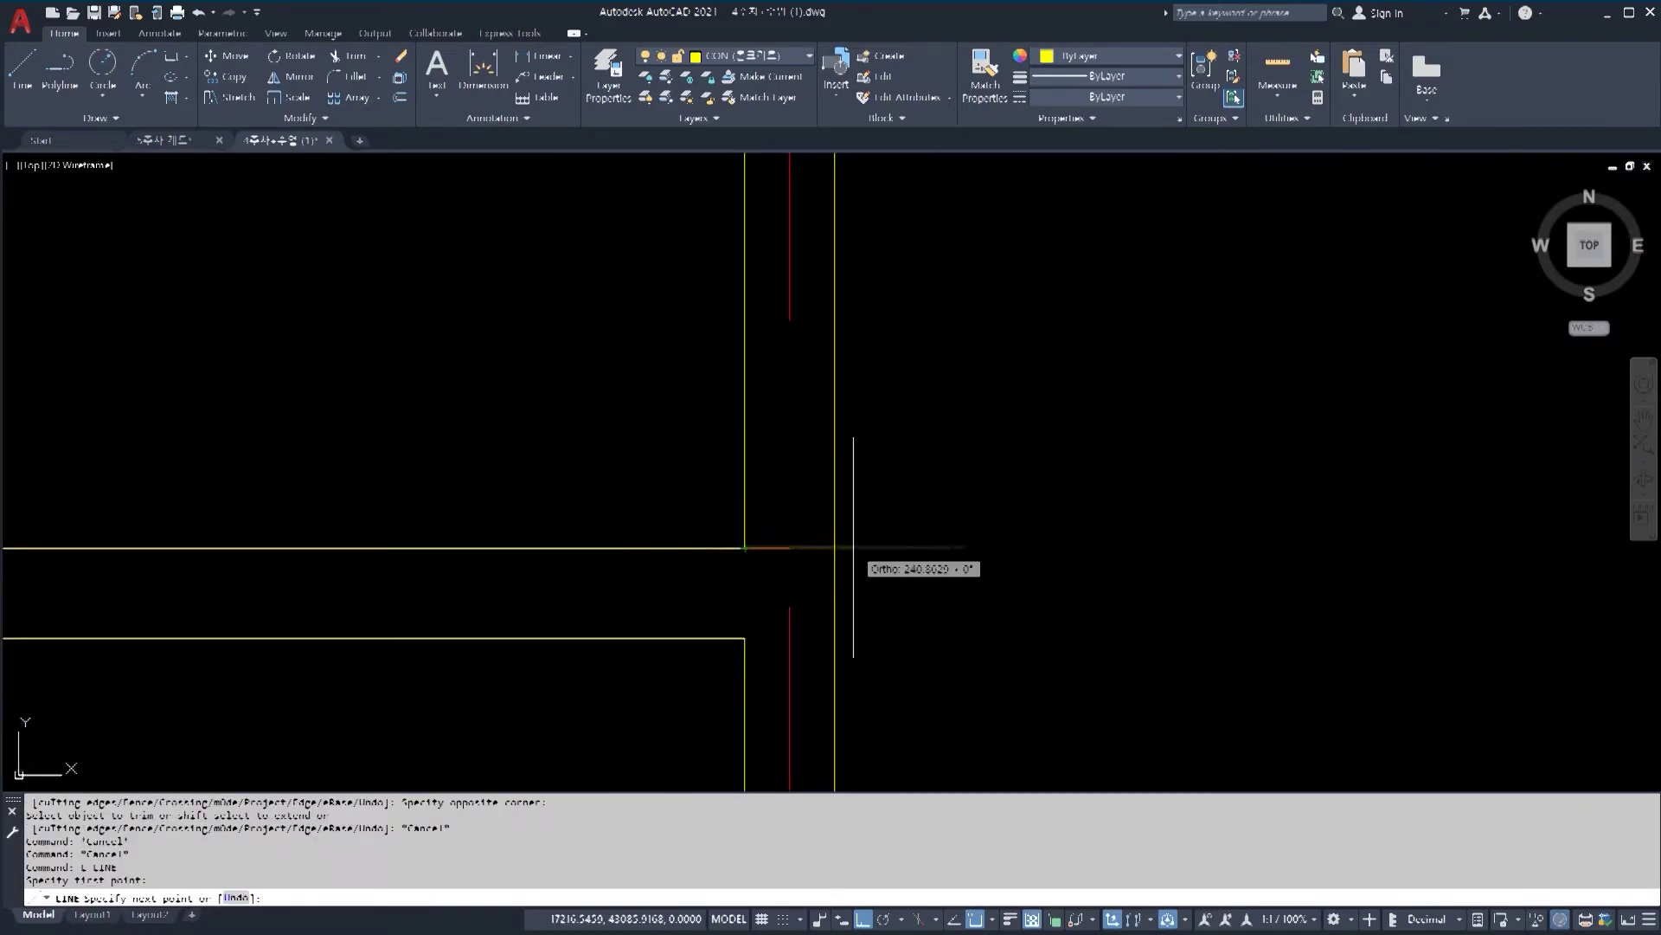
click(835, 547)
scroll(853, 580, up, 4)
key(Escape)
key(Escape)
click(795, 546)
click(775, 487)
key(Escape)
key(Escape)
key(Escape)
scroll(853, 519, down, 3)
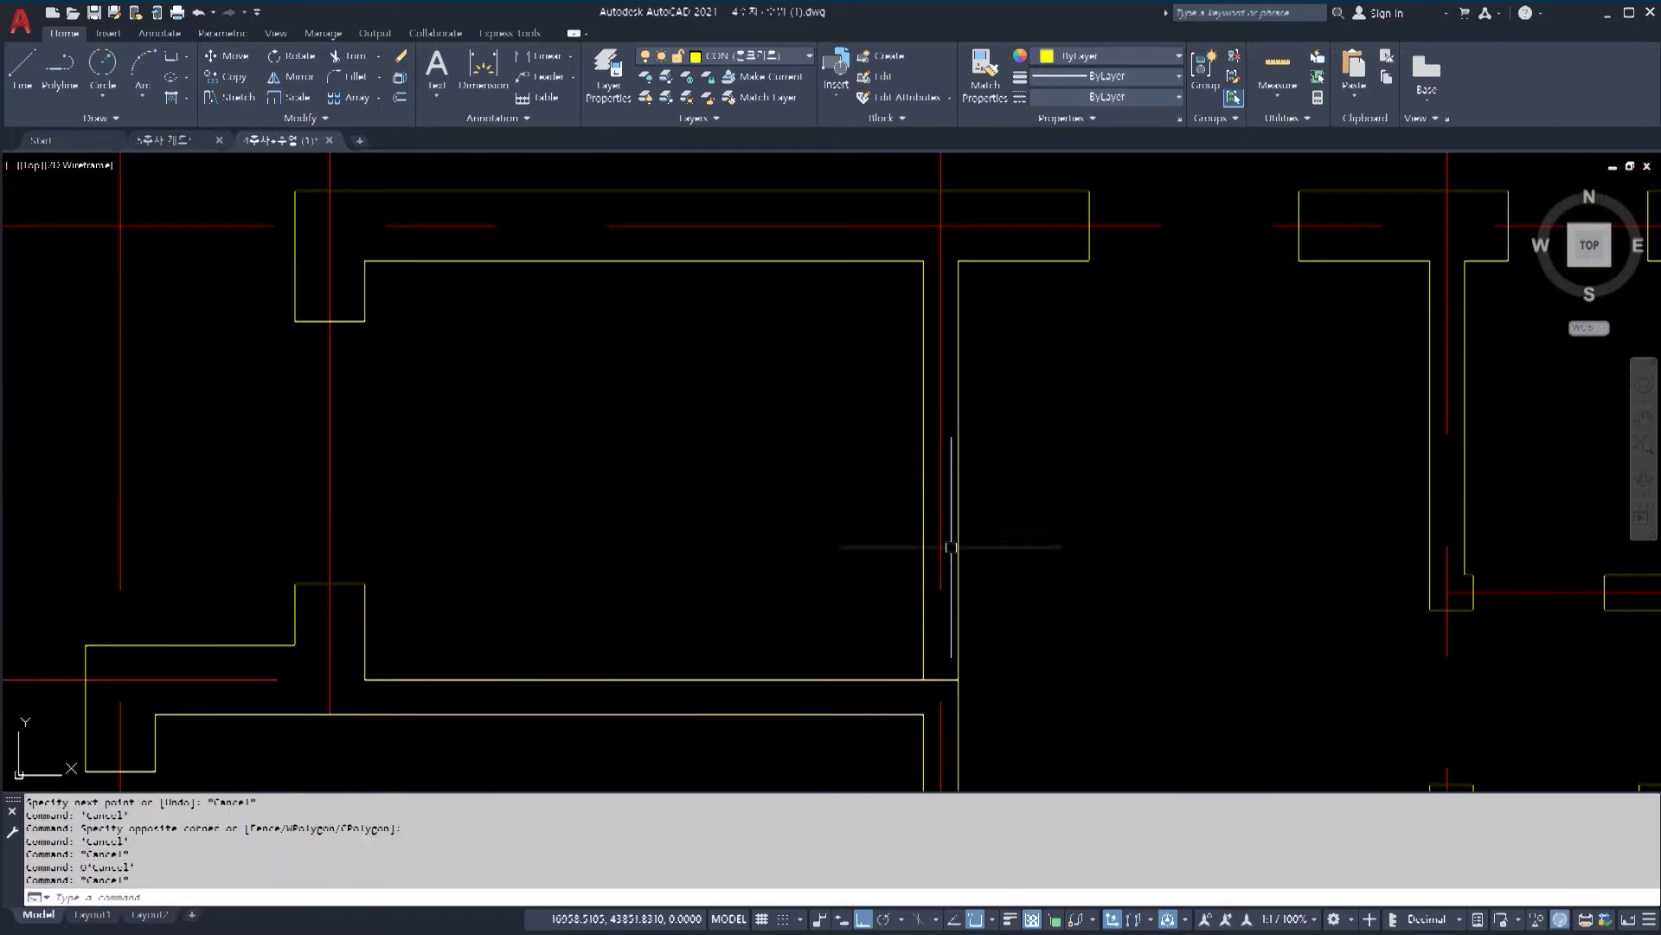
scroll(900, 631, up, 2)
scroll(891, 670, up, 2)
click(768, 582)
click(1042, 650)
key(Escape)
key(Escape)
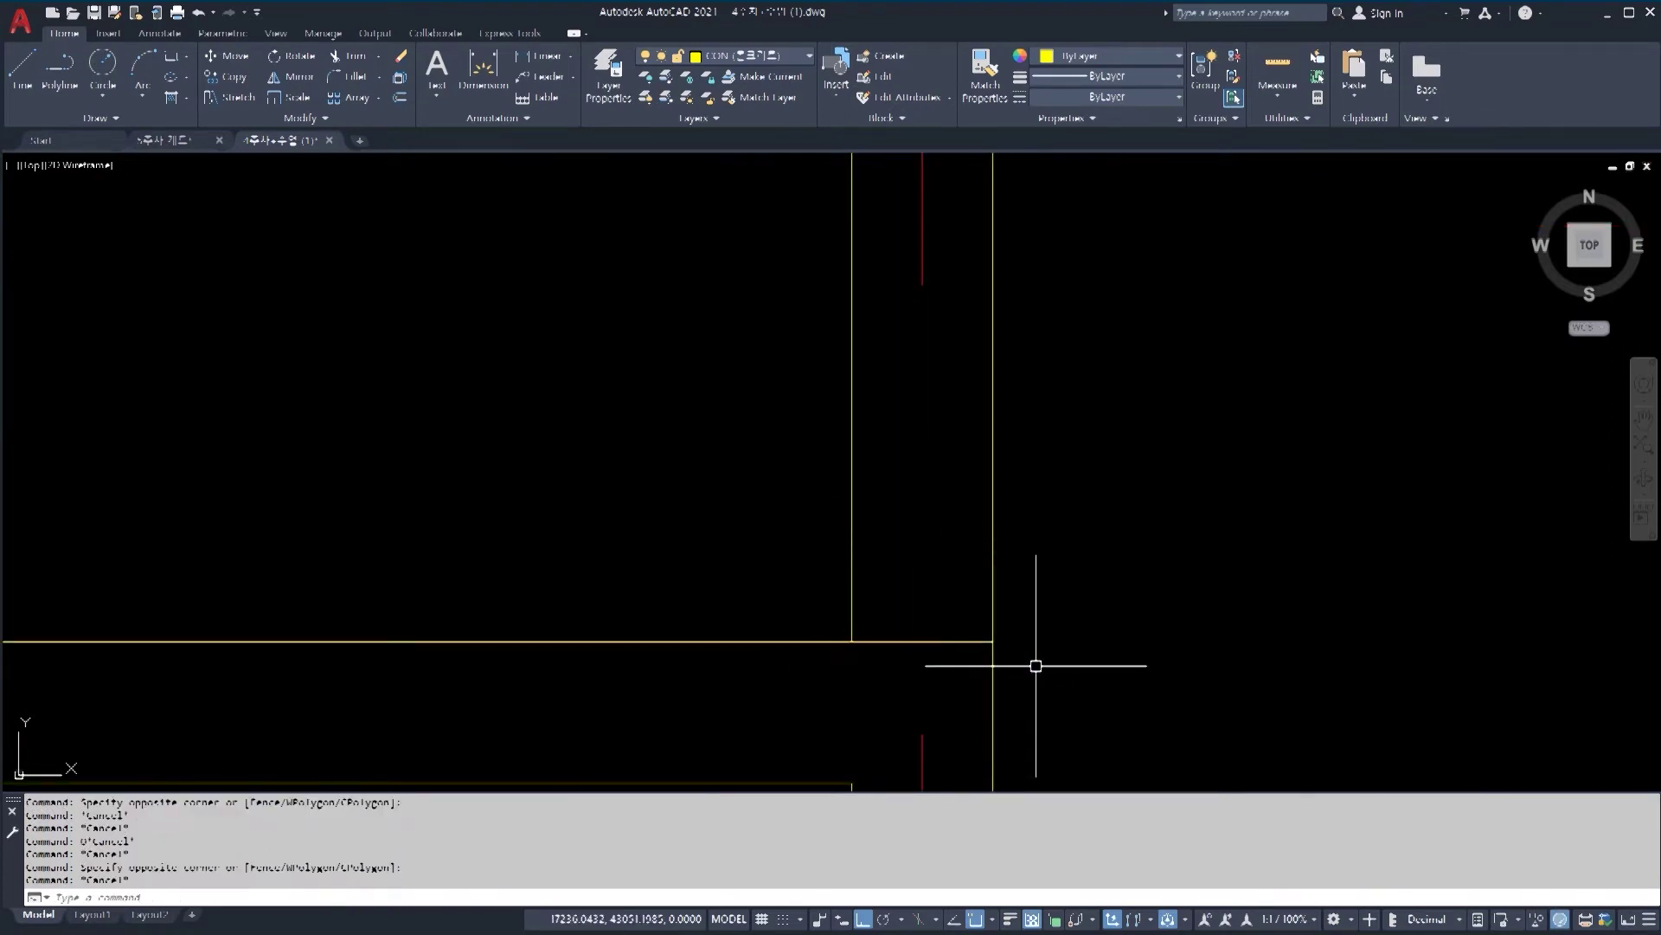
Step: Offset the horizontal line across the vertical wall upward by 50
text(o)
key(Return)
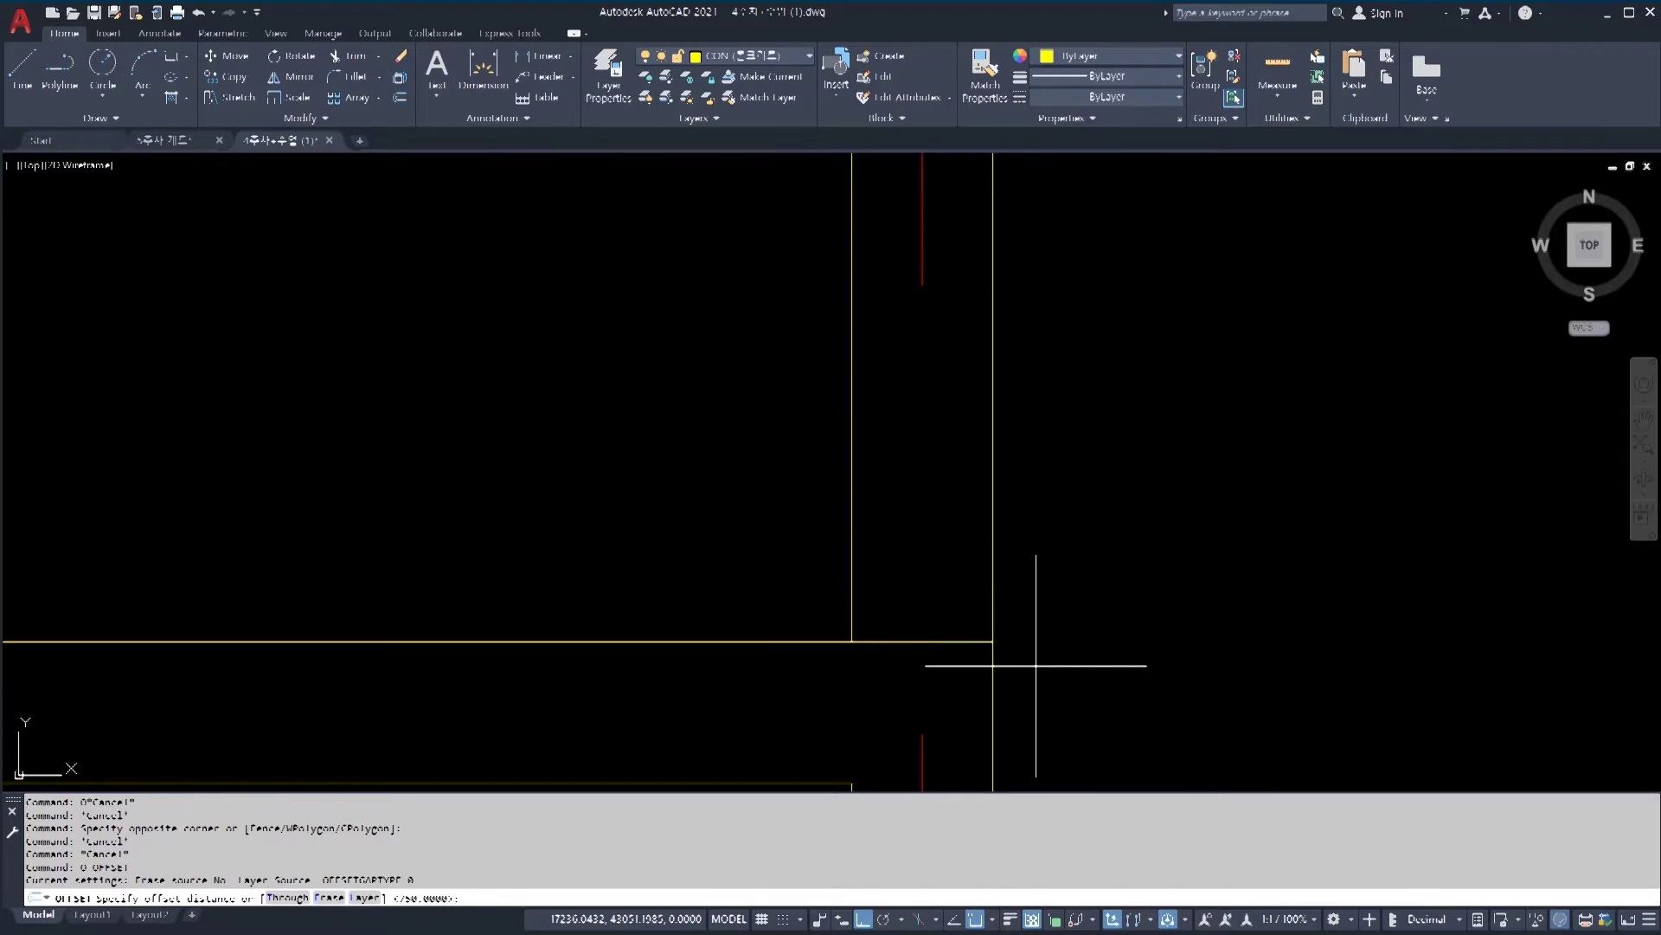
text(50)
key(Return)
click(958, 642)
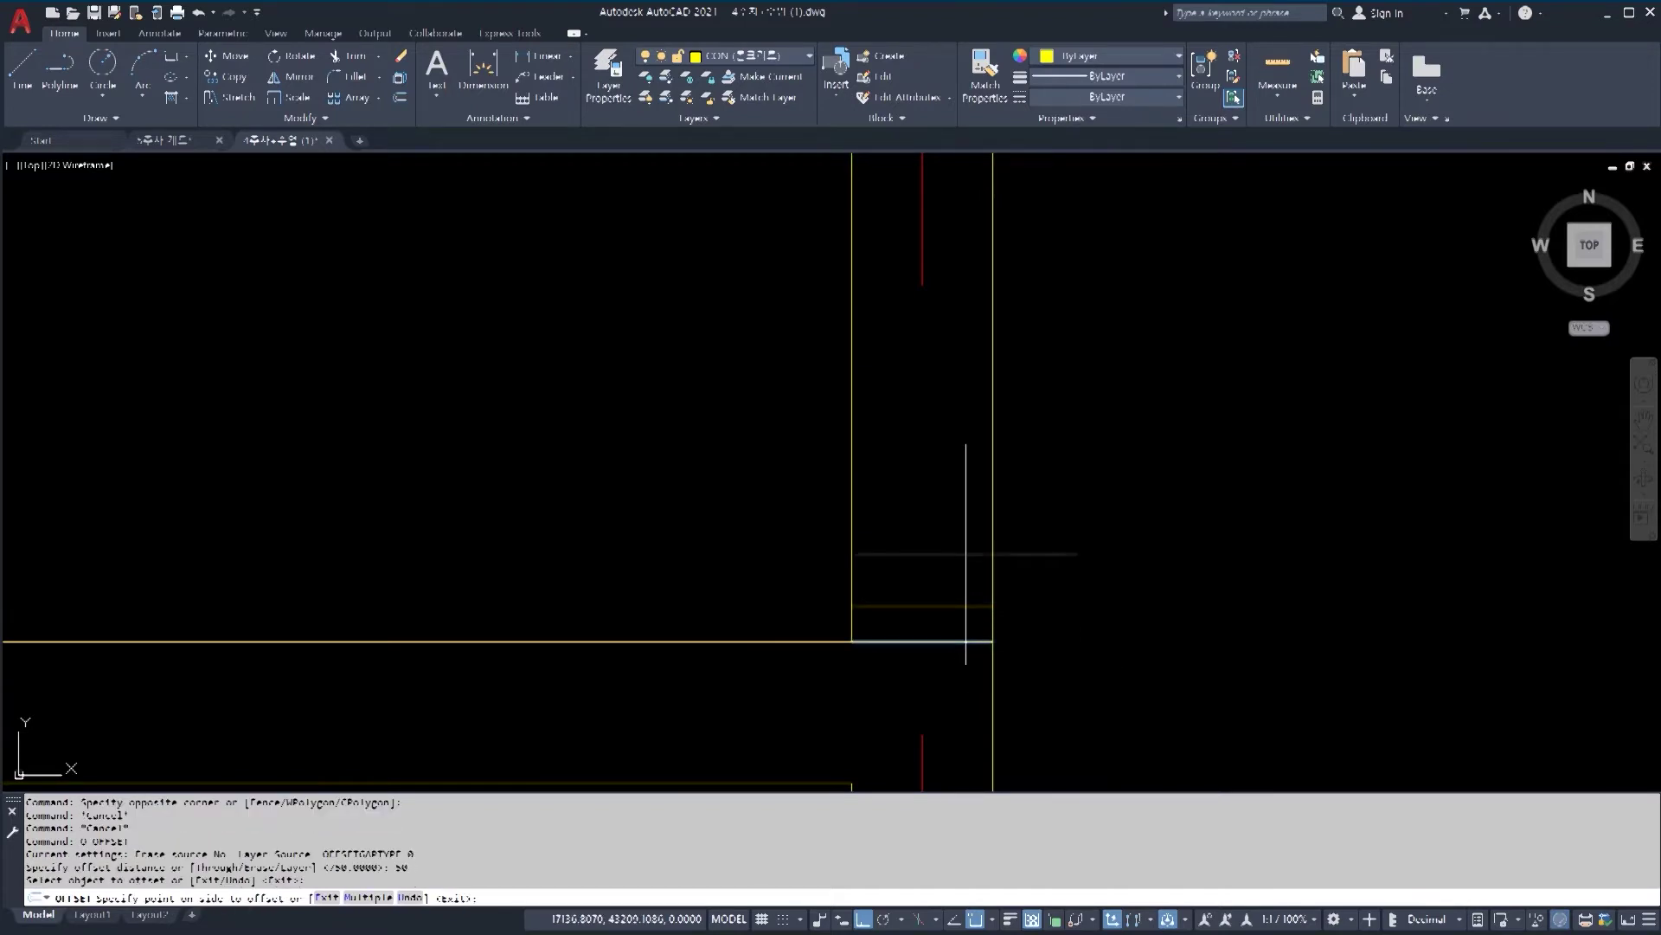
click(965, 553)
key(Escape)
key(Escape)
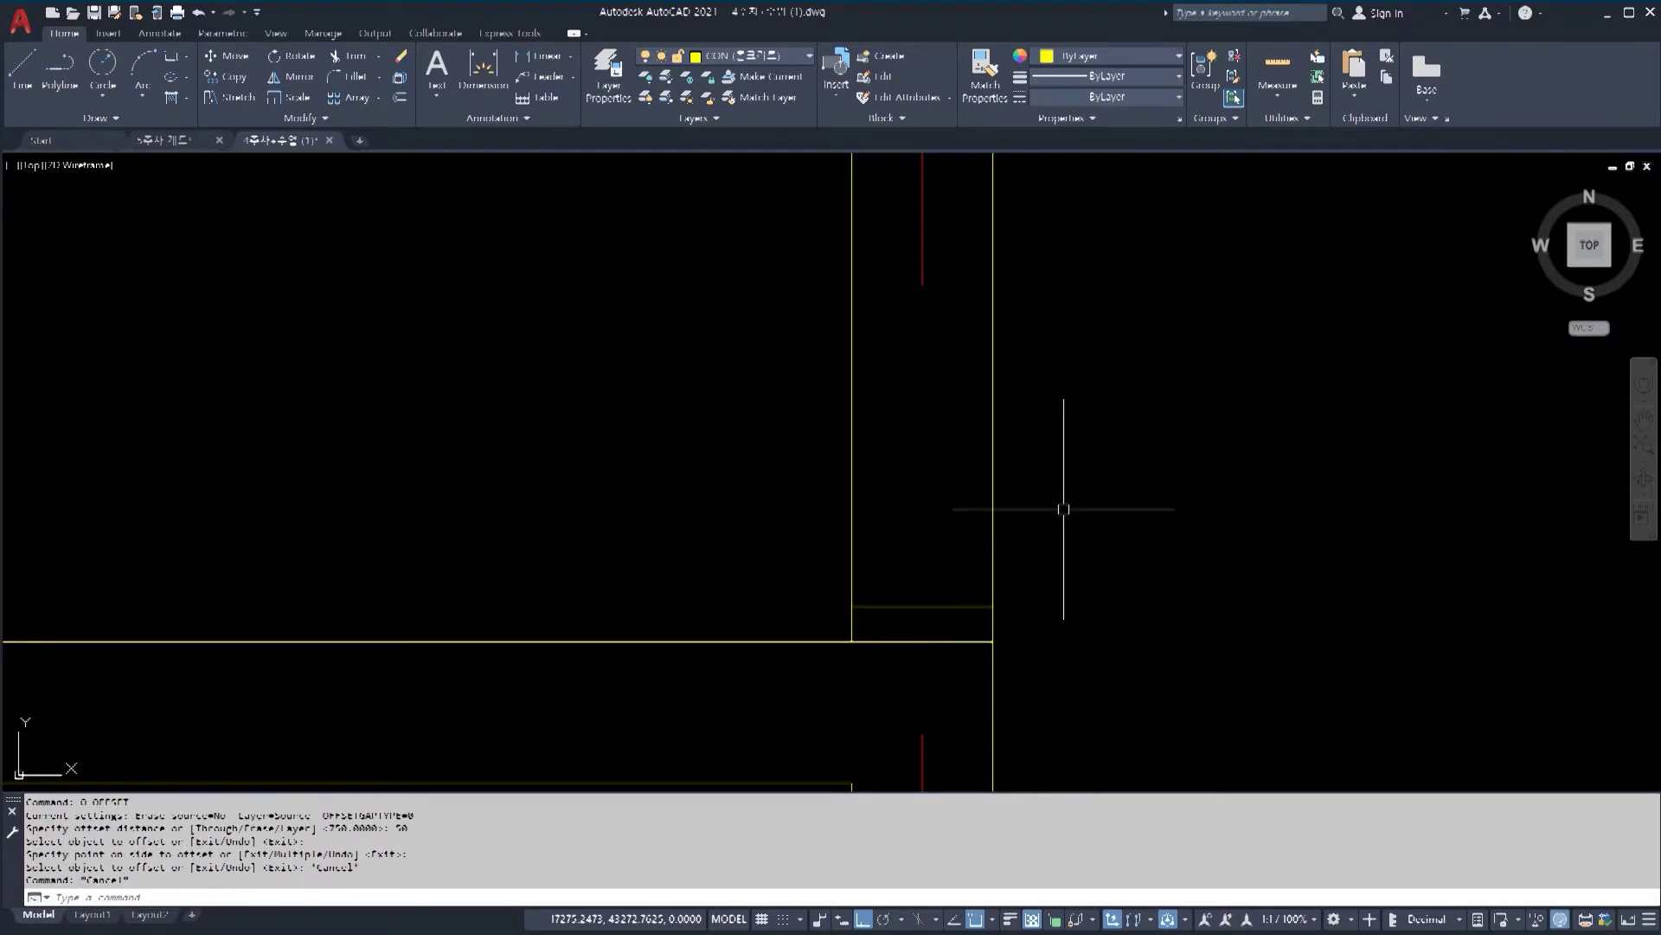
Step: Offset the lower jamb line upward by 1000 for the upper jamb in the vertical wall
text(o)
key(Return)
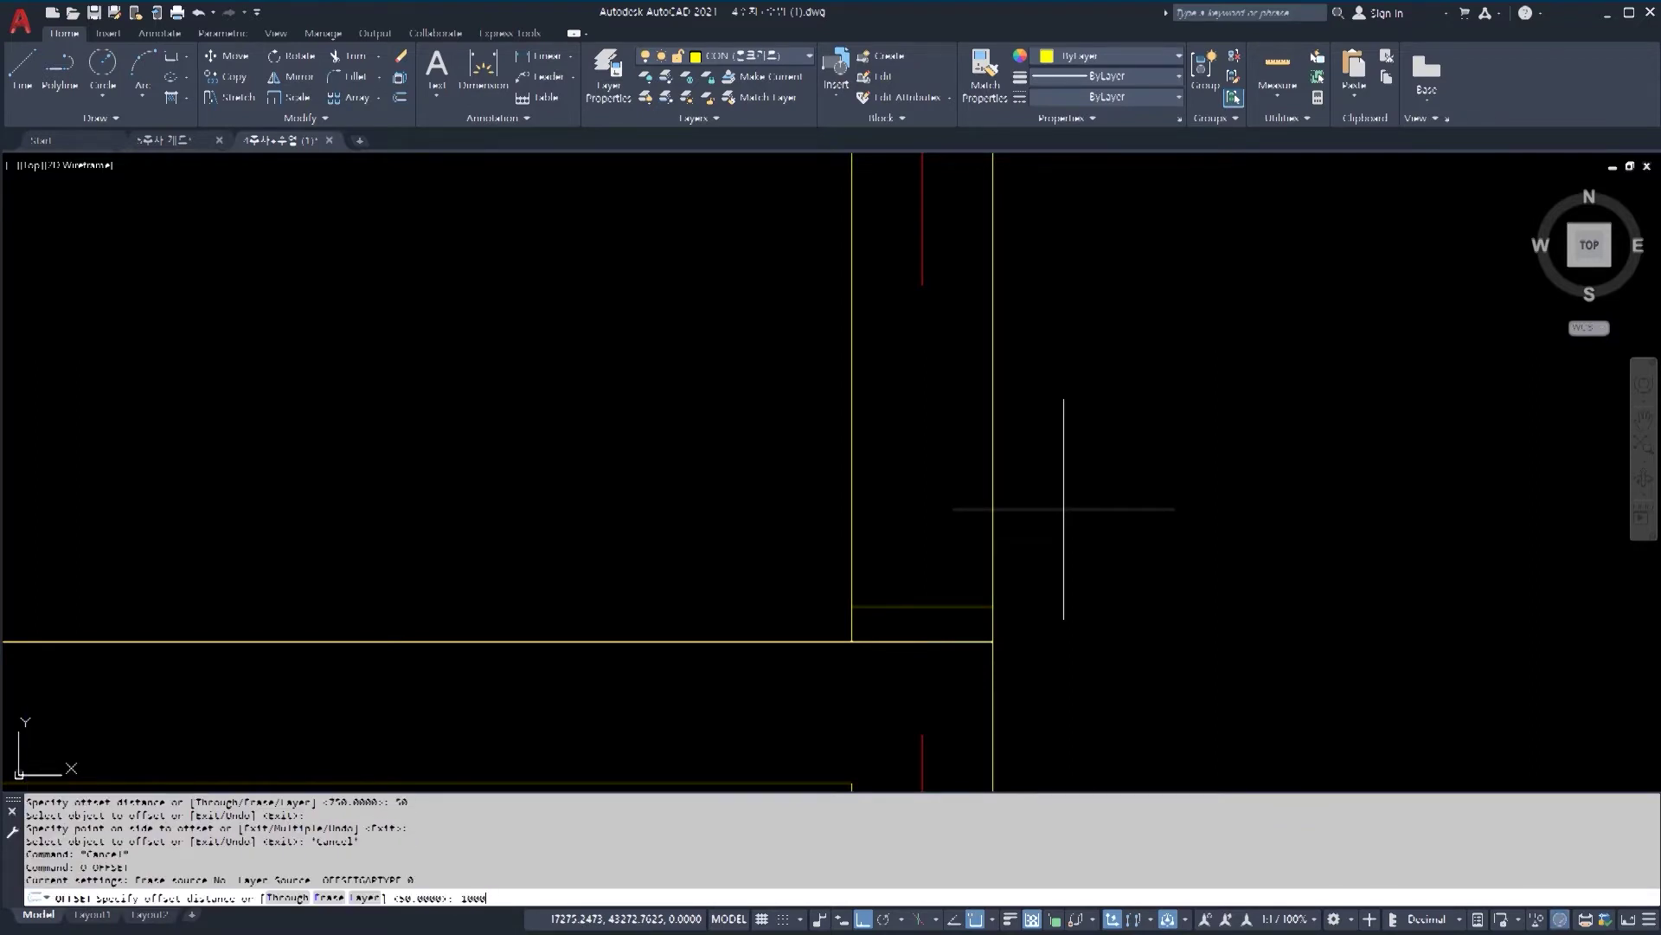
text(1000)
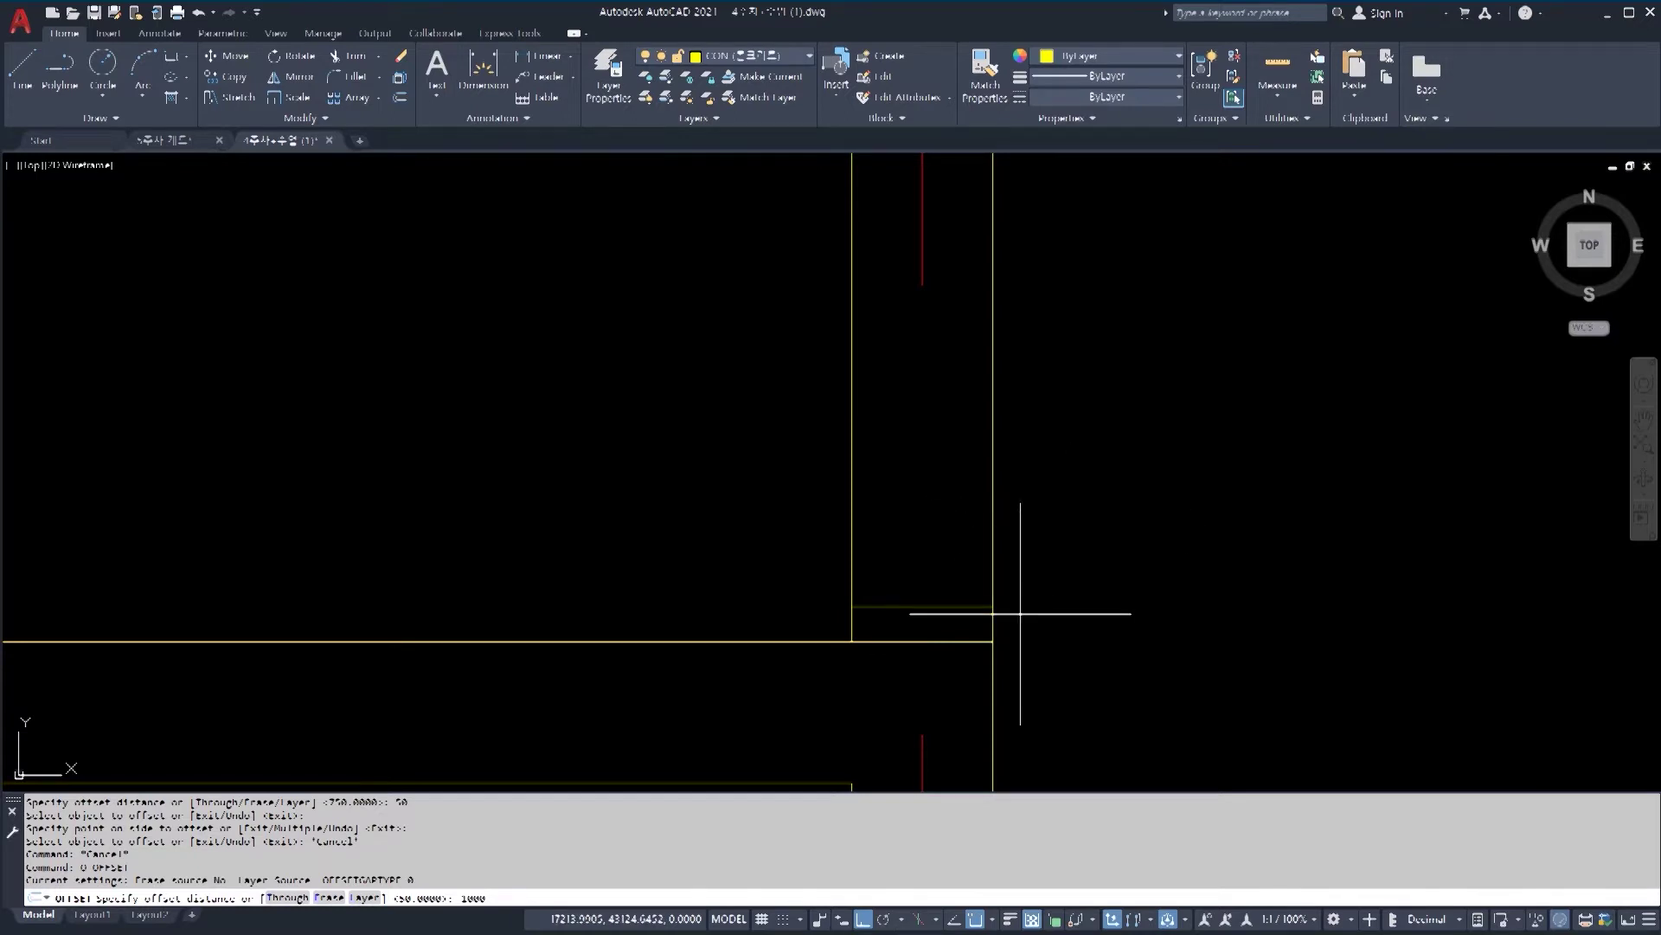
key(Return)
click(966, 607)
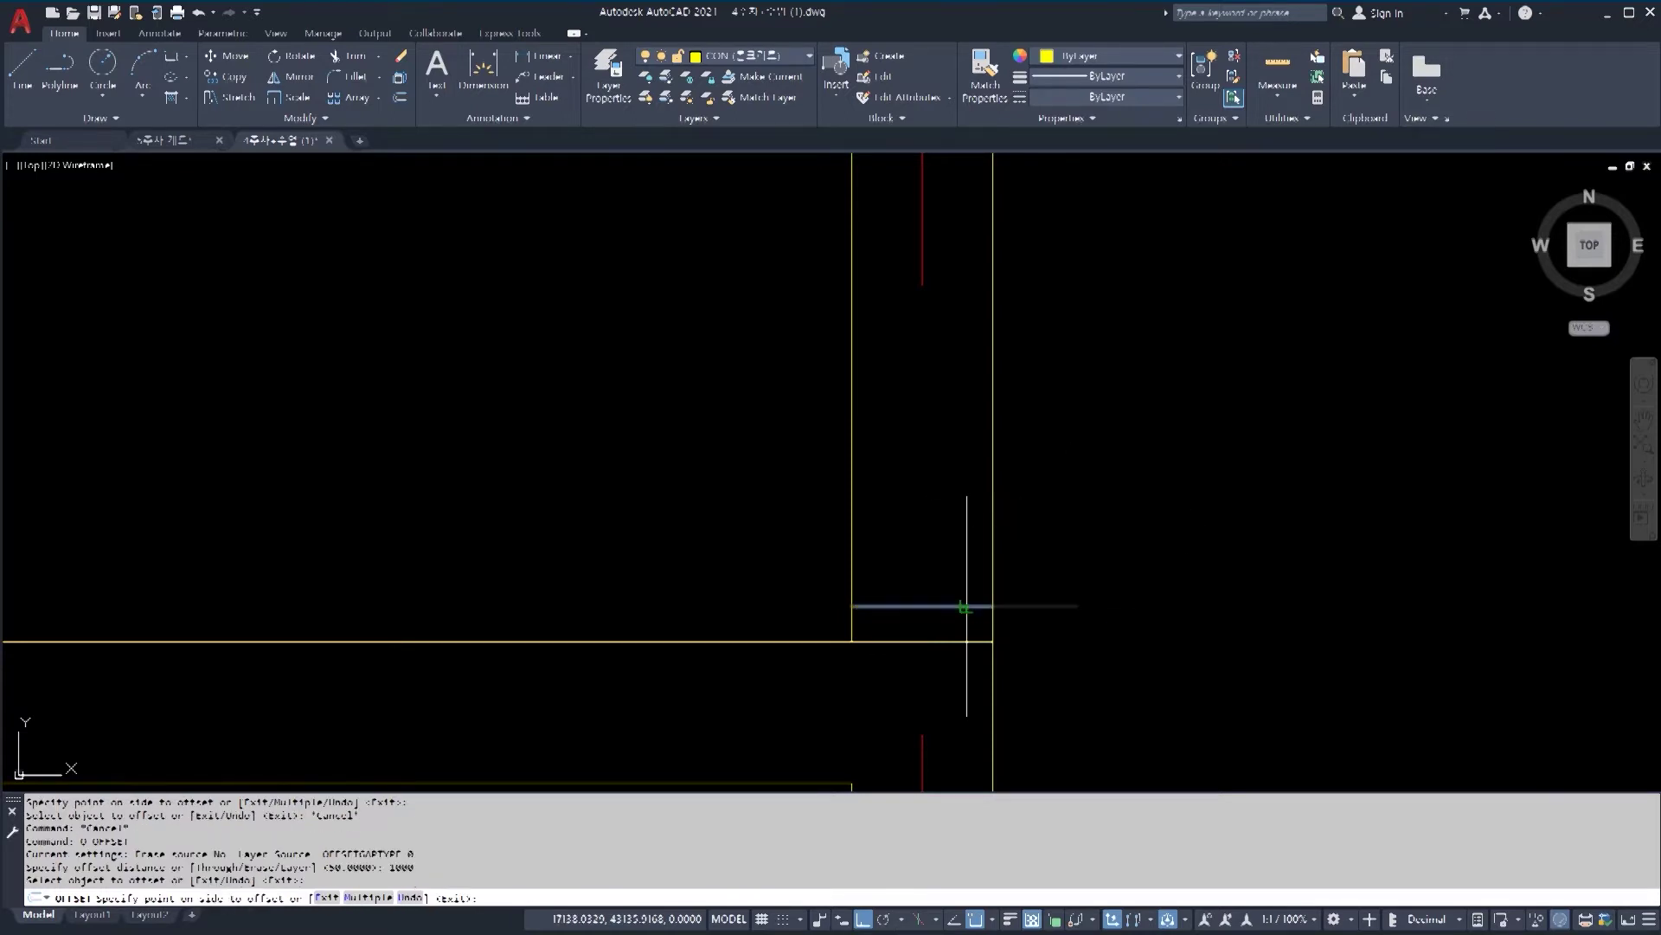
scroll(942, 556, down, 1)
click(938, 421)
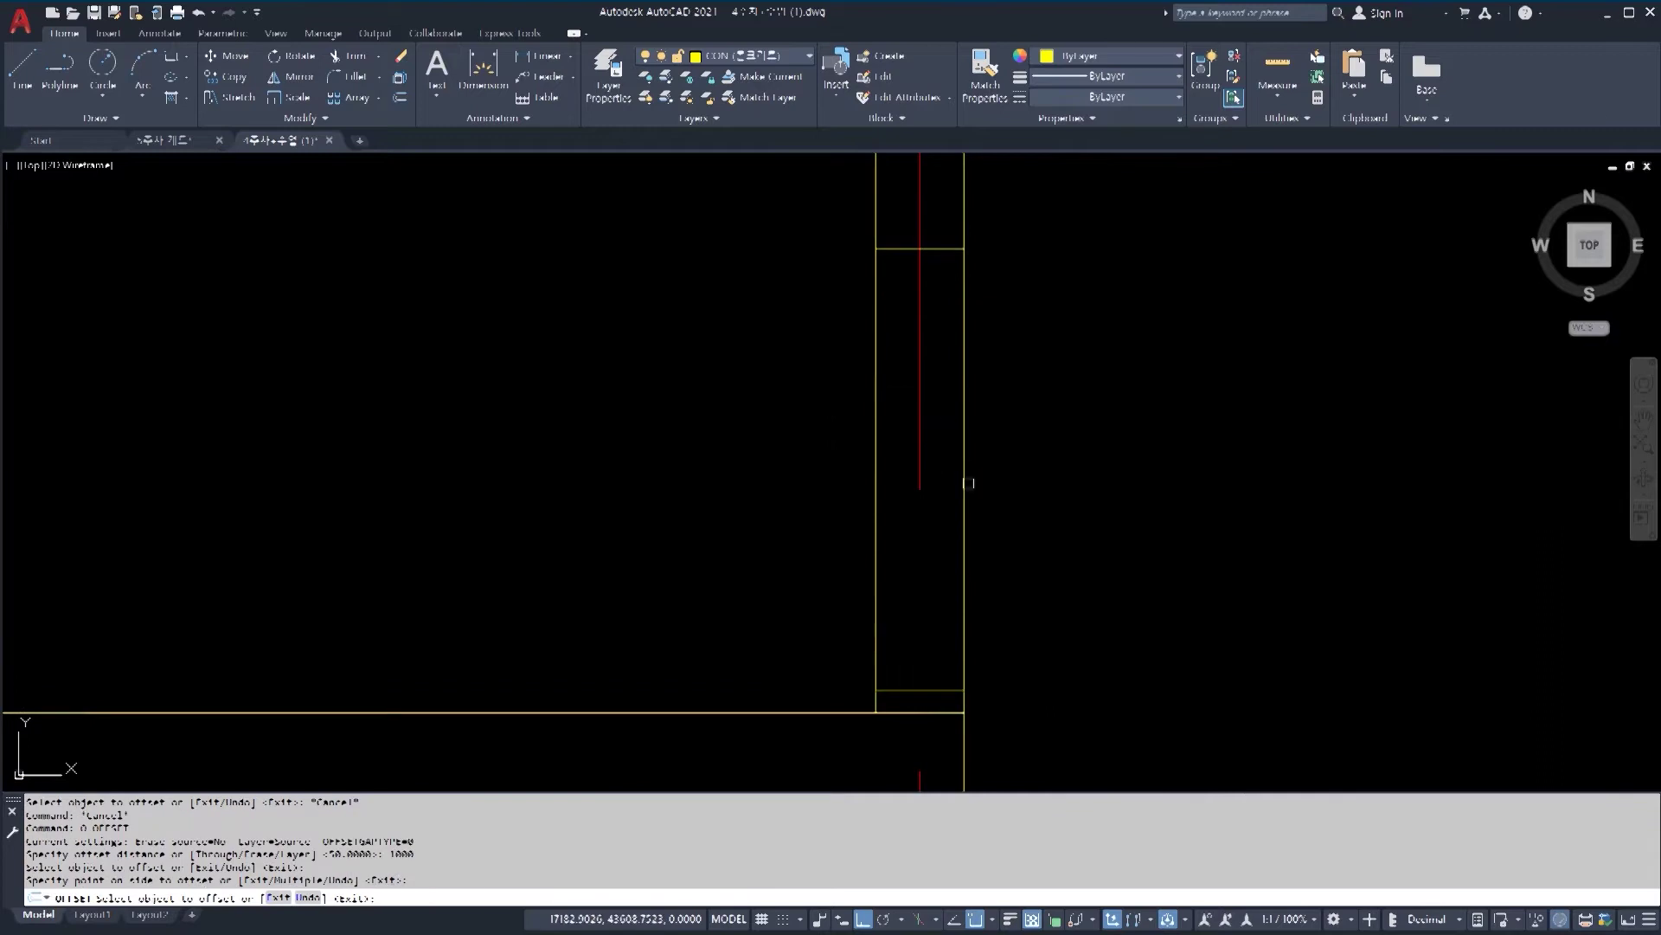
scroll(937, 257, up, 1)
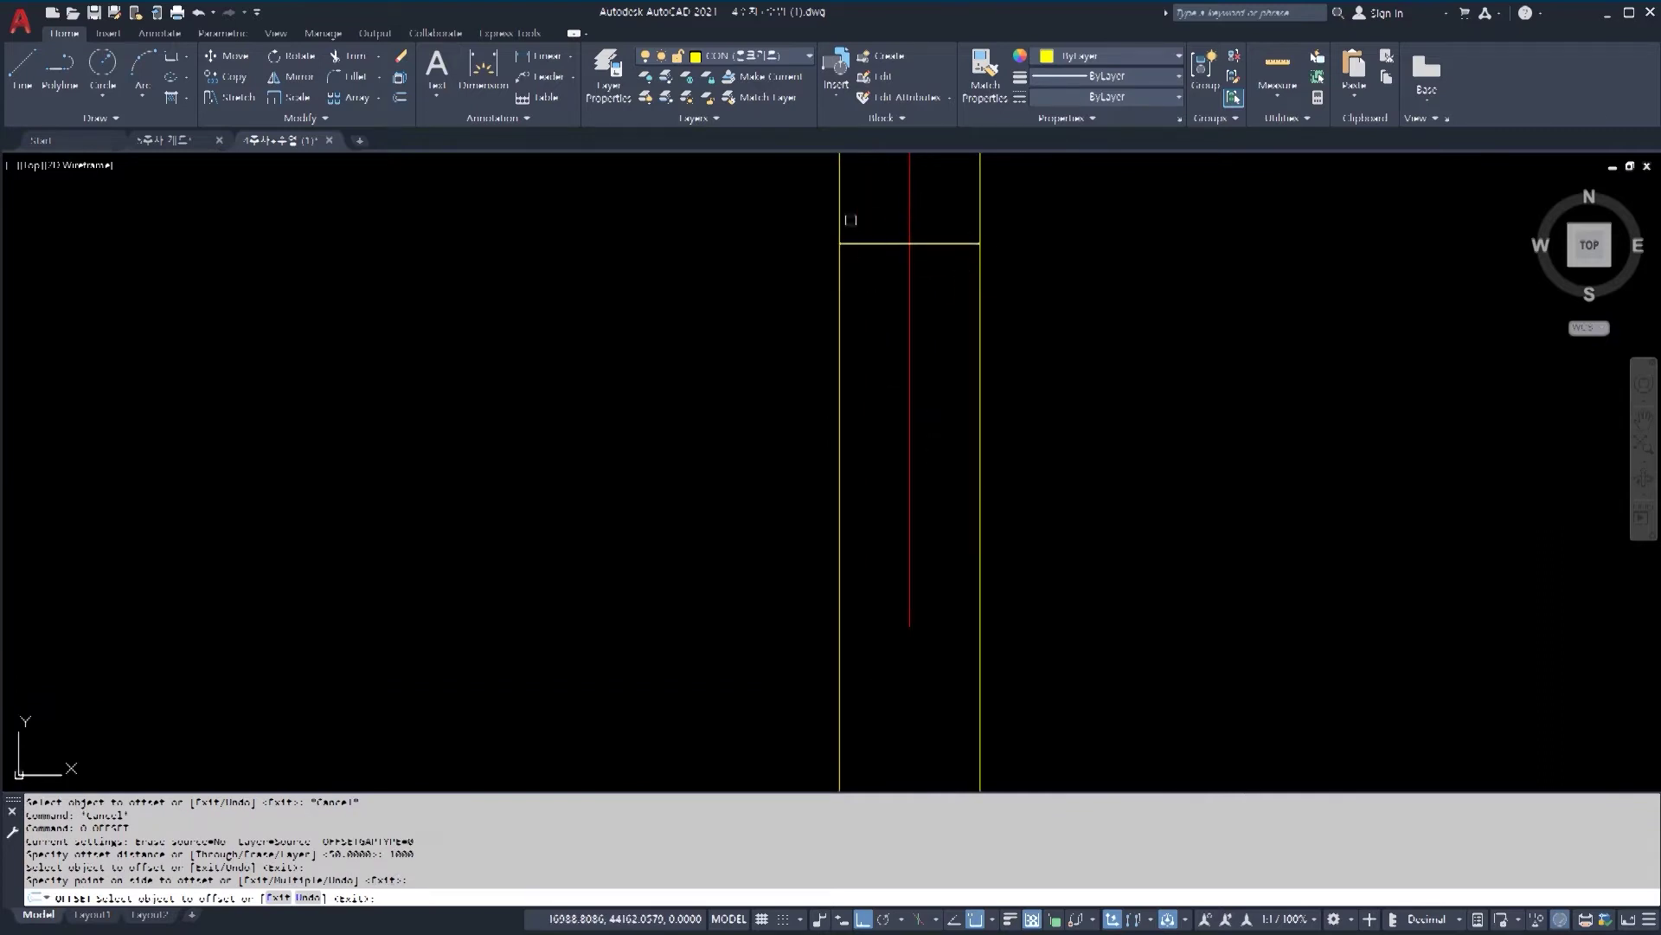
scroll(895, 275, down, 2)
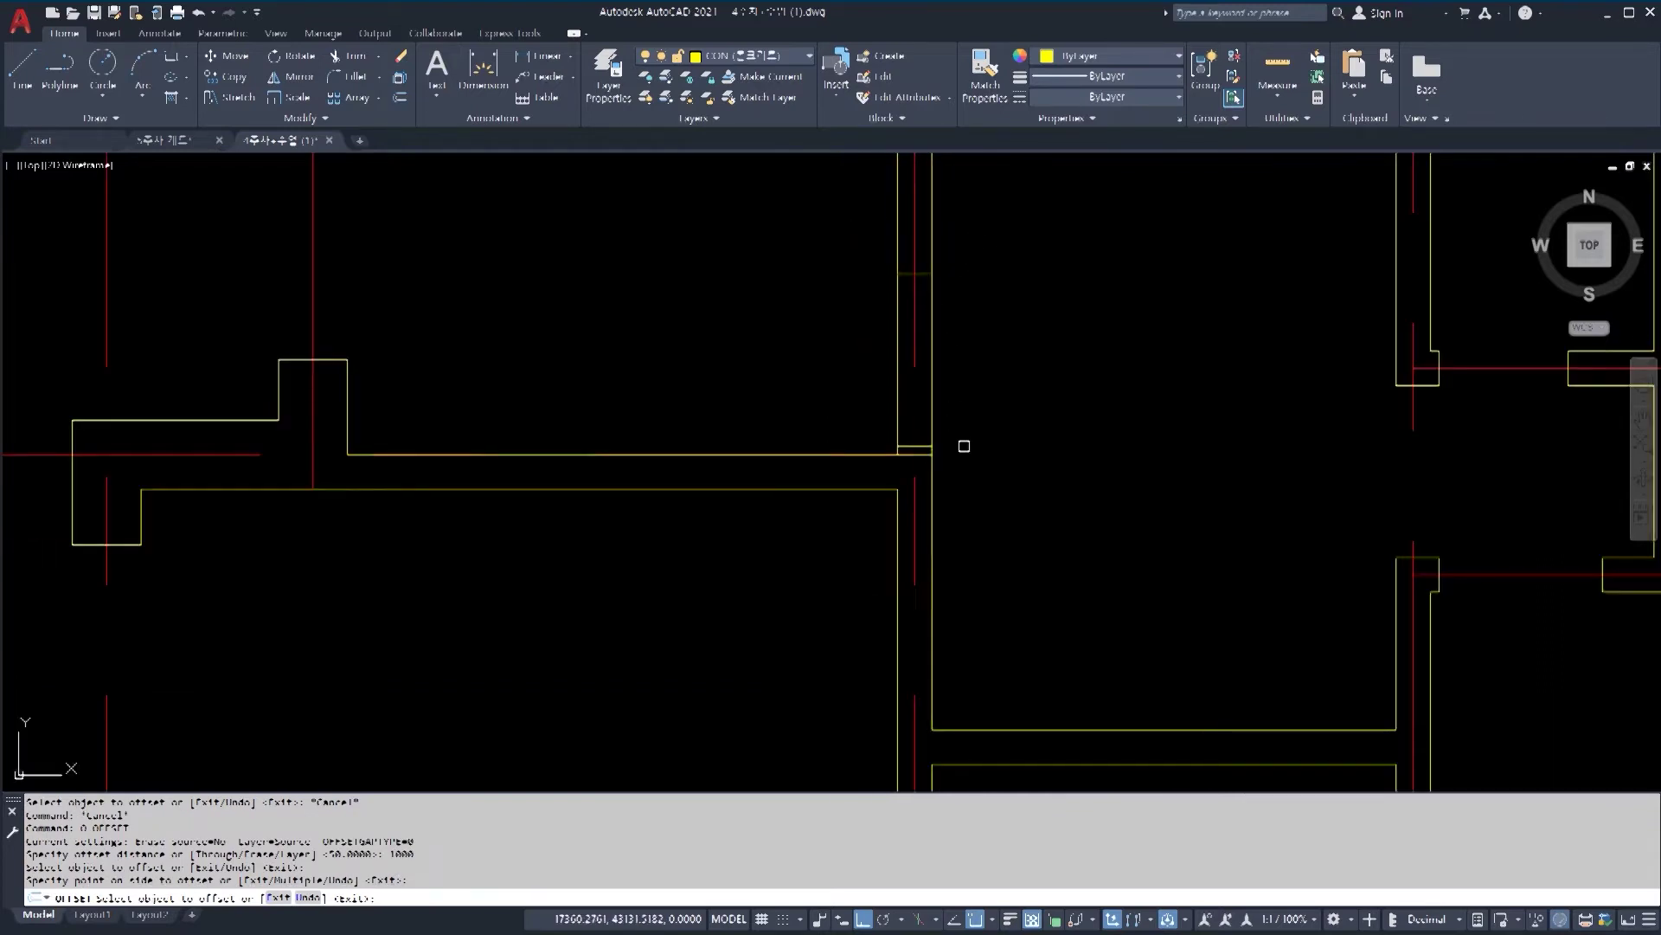
scroll(964, 447, up, 1)
scroll(958, 453, down, 1)
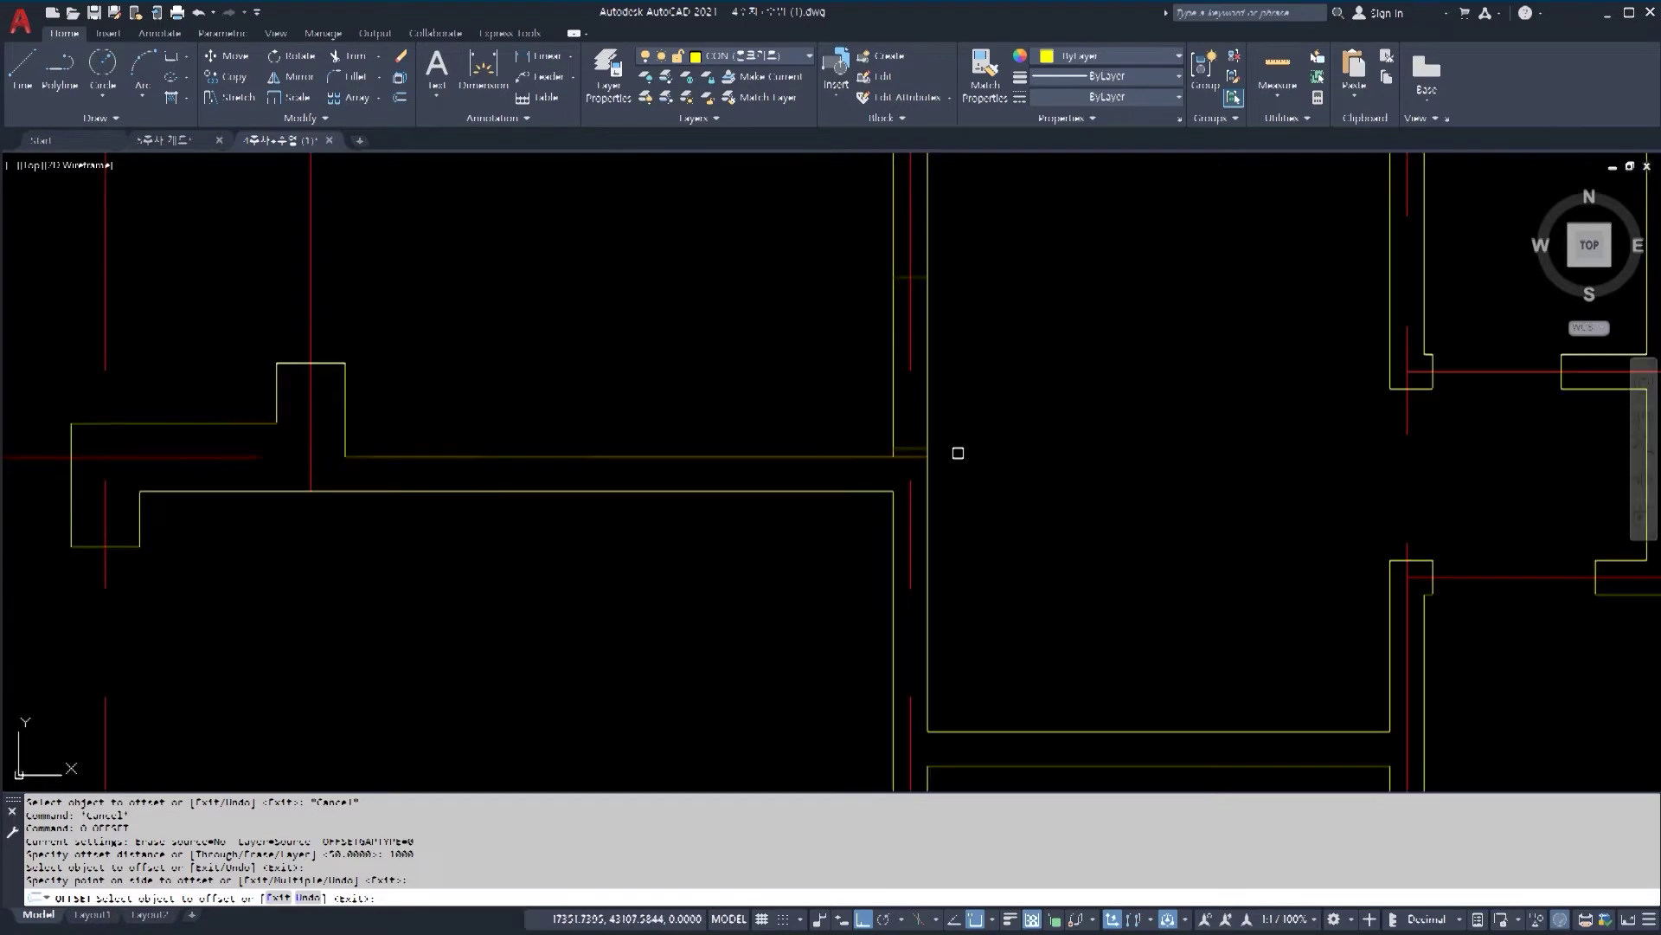
scroll(967, 510, up, 2)
key(Escape)
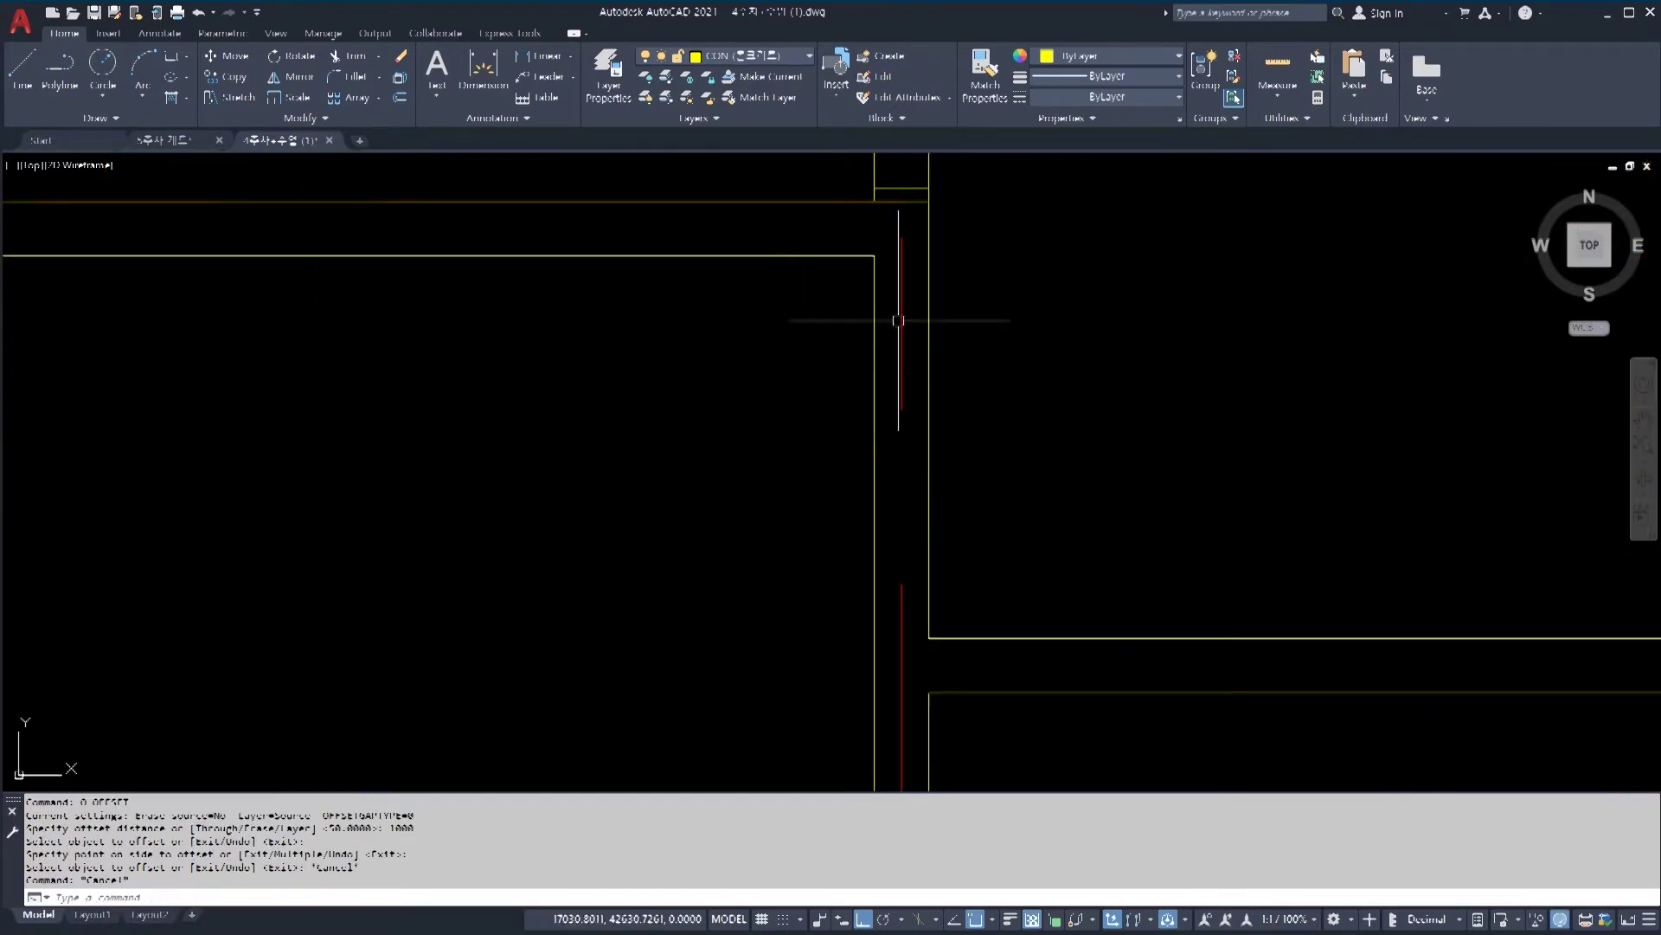
Step: Draw a short vertical line between the two inner corners at the end of the horizontal wall
mouse_move(915, 315)
middle_down()
mouse_move(943, 402)
mouse_move(938, 522)
middle_up()
scroll(956, 446, down, 2)
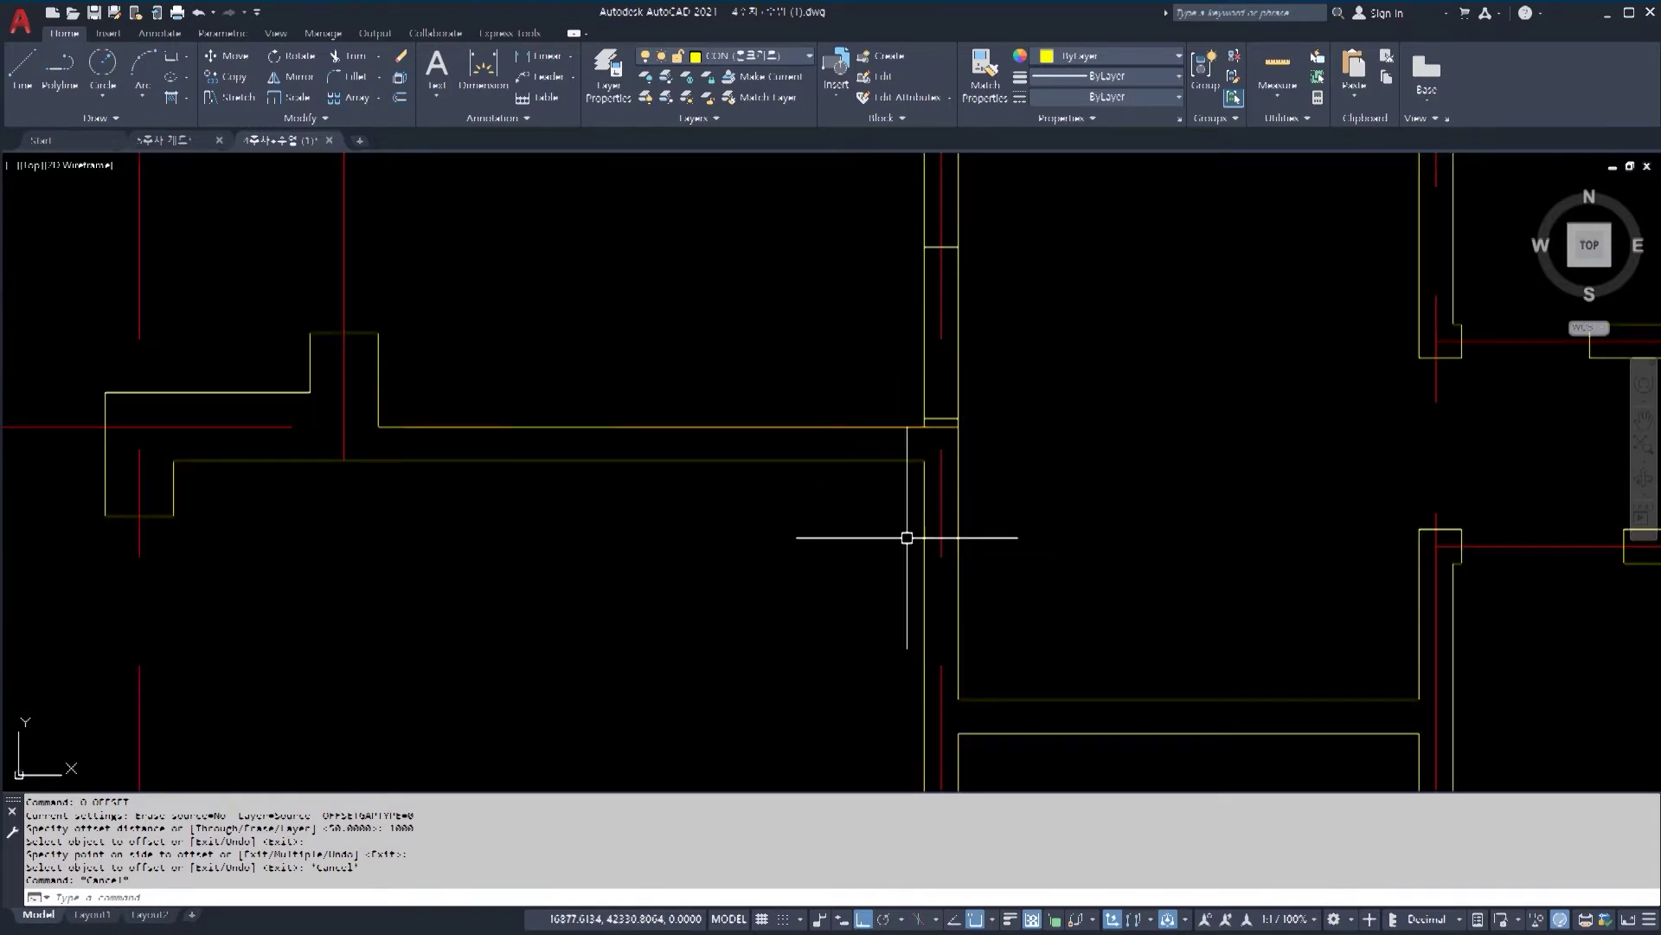
scroll(993, 474, up, 2)
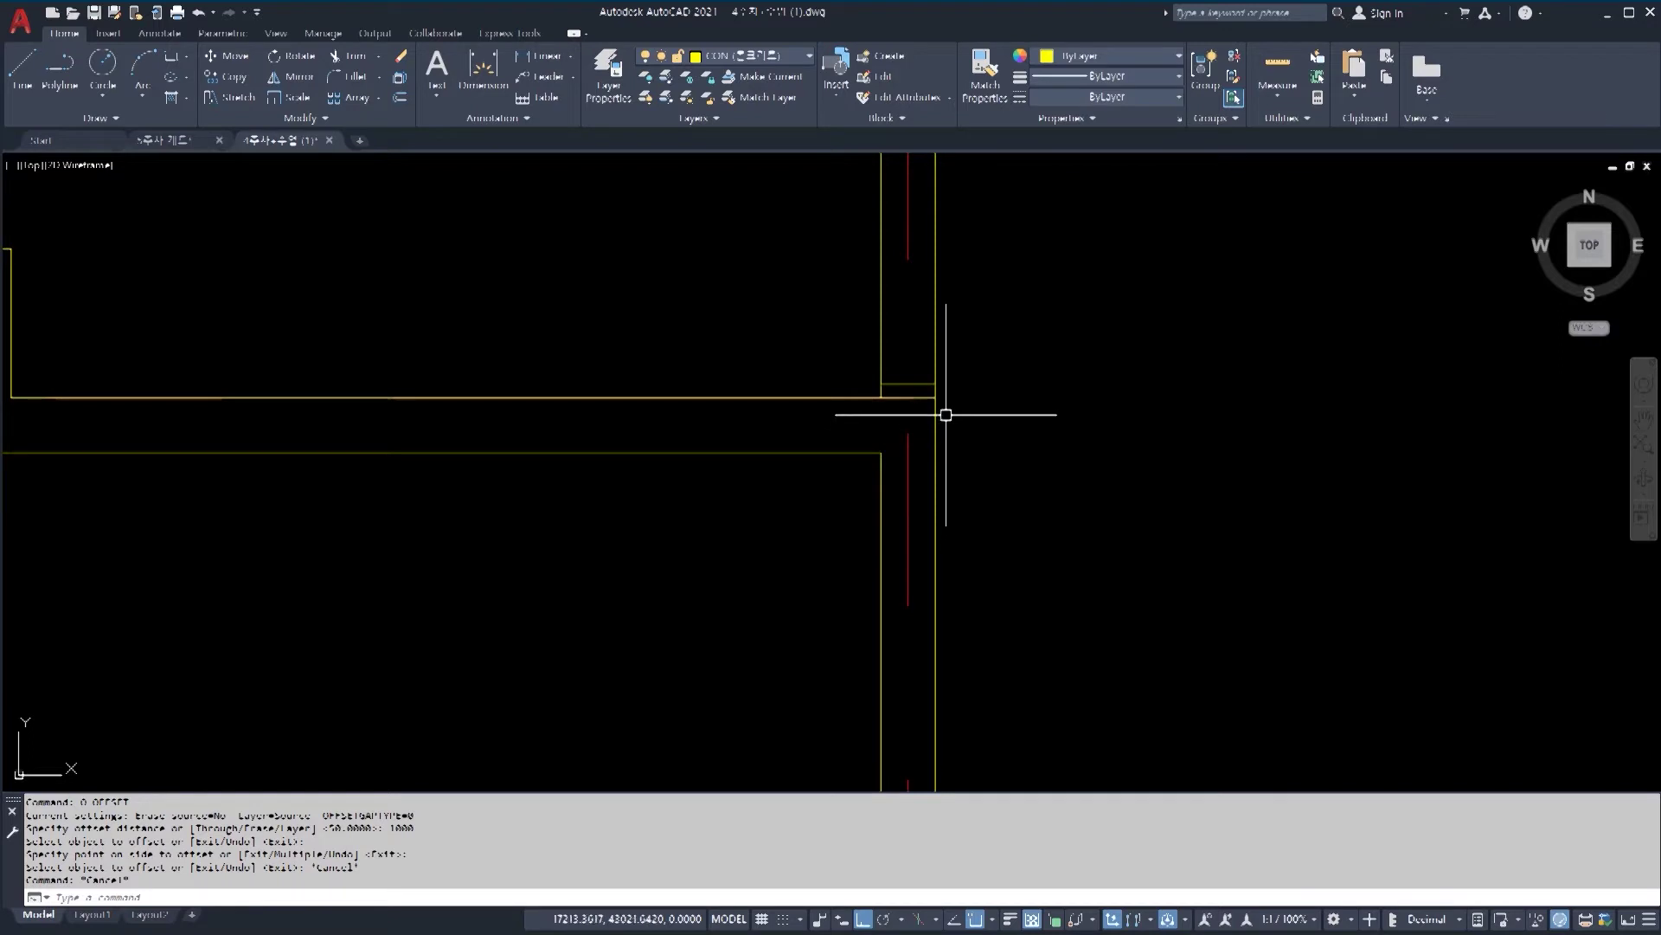
scroll(922, 426, up, 2)
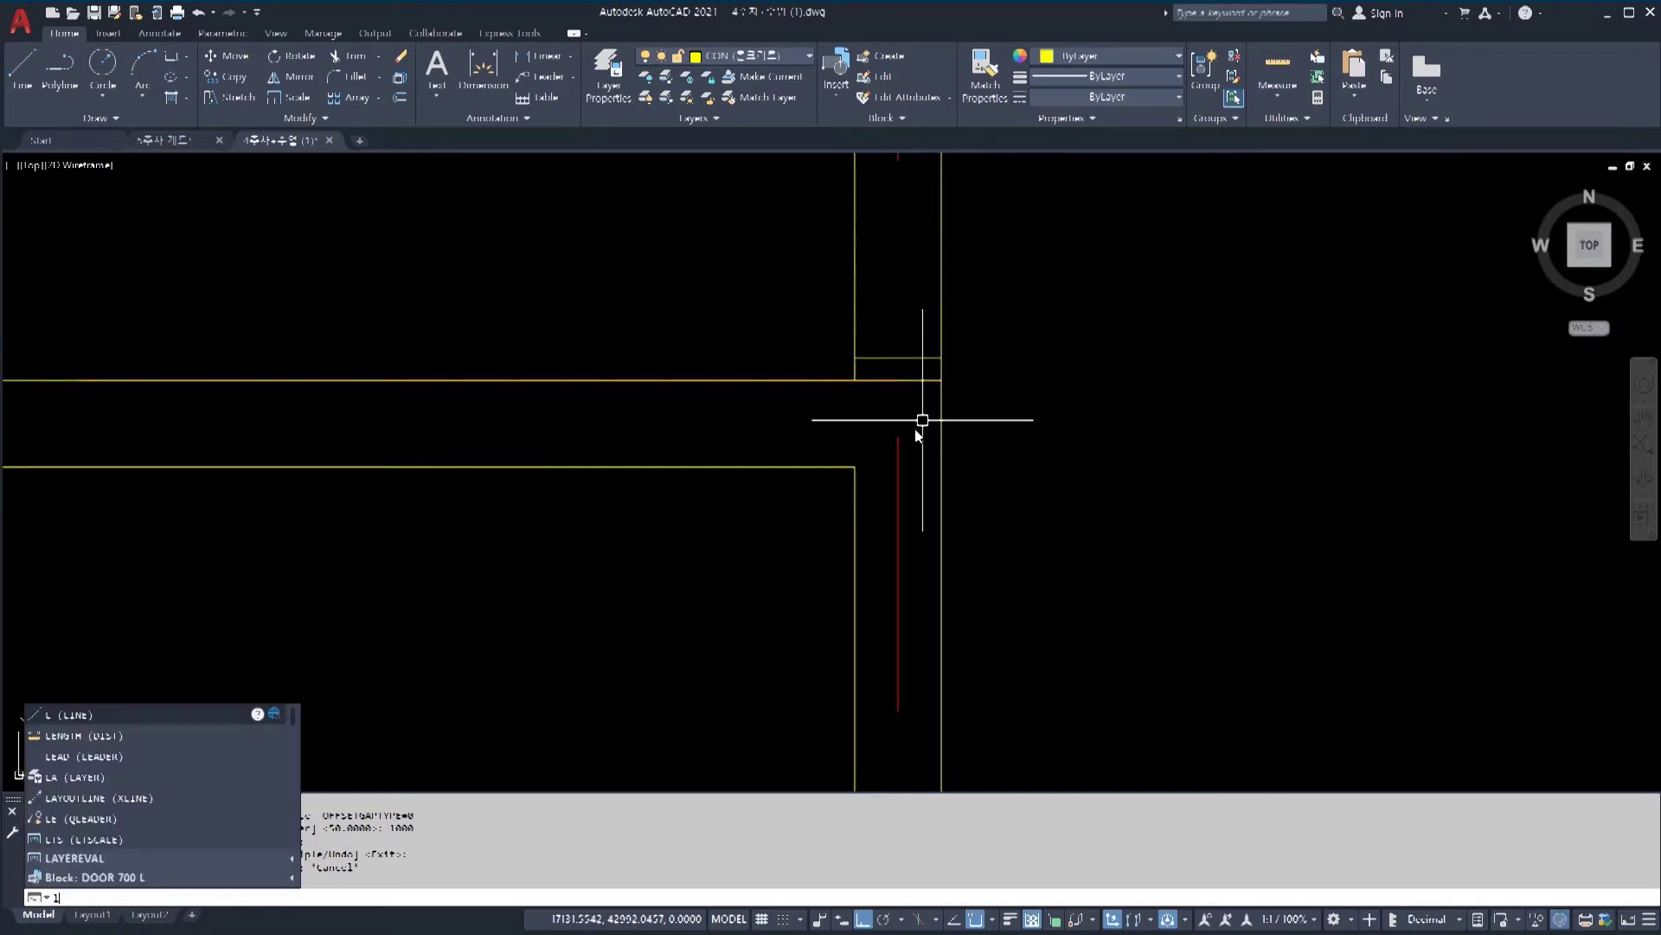
key(Return)
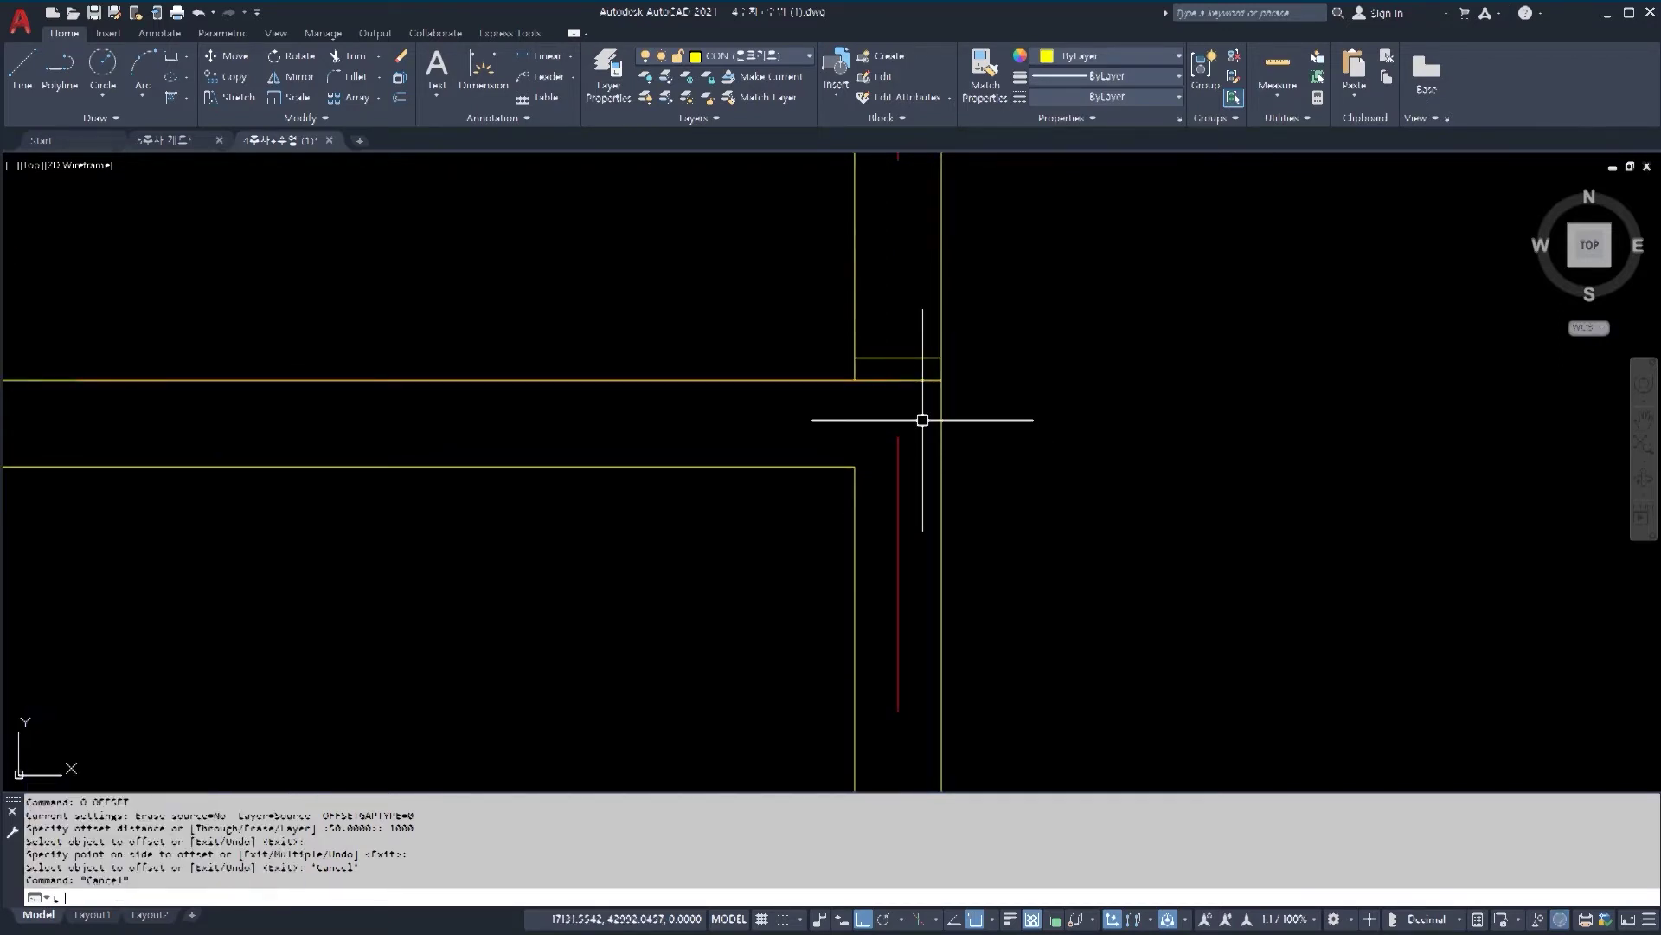
click(855, 466)
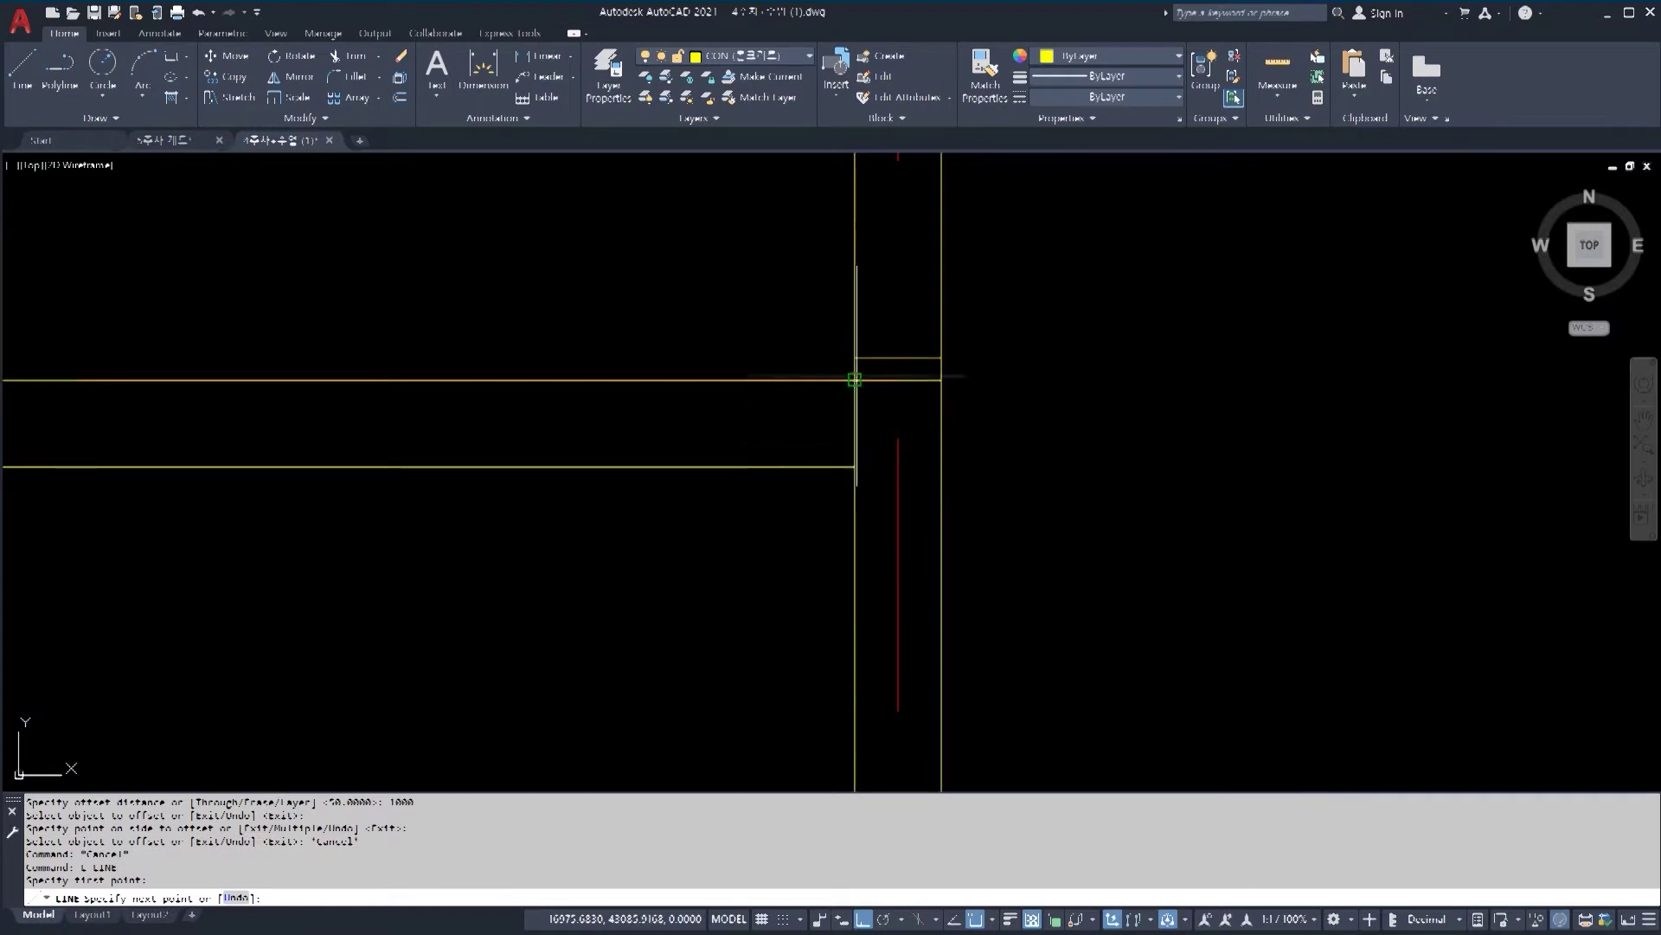
scroll(879, 389, up, 4)
key(Escape)
click(760, 443)
click(880, 499)
click(884, 502)
click(768, 467)
scroll(834, 475, up, 4)
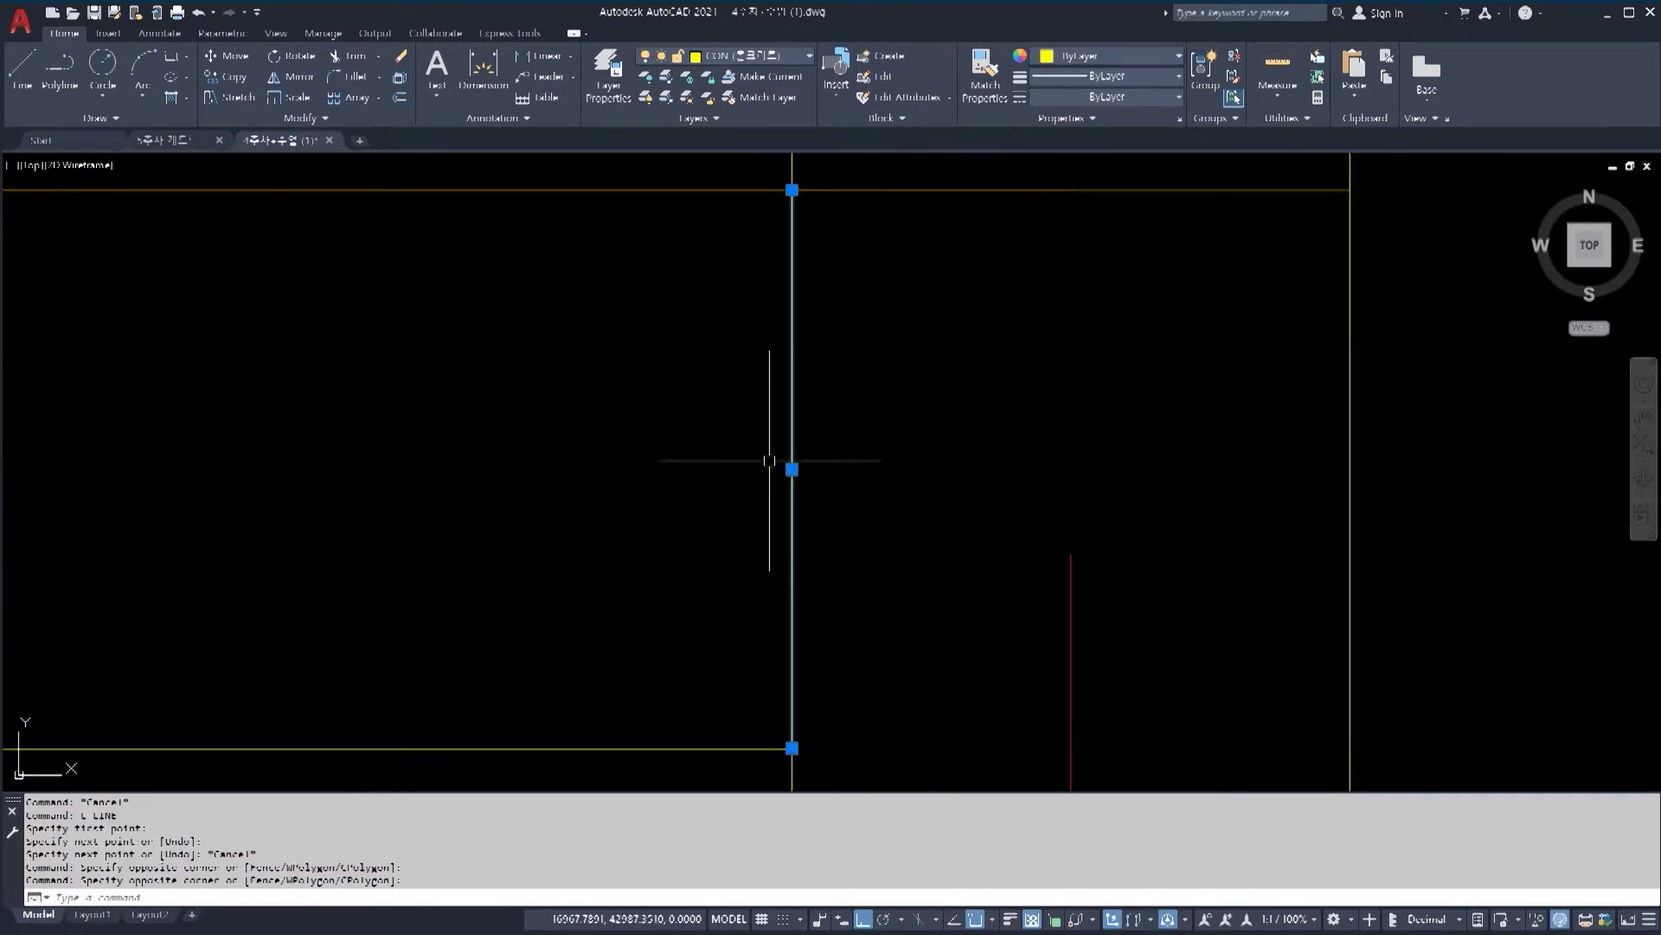
scroll(792, 442, down, 4)
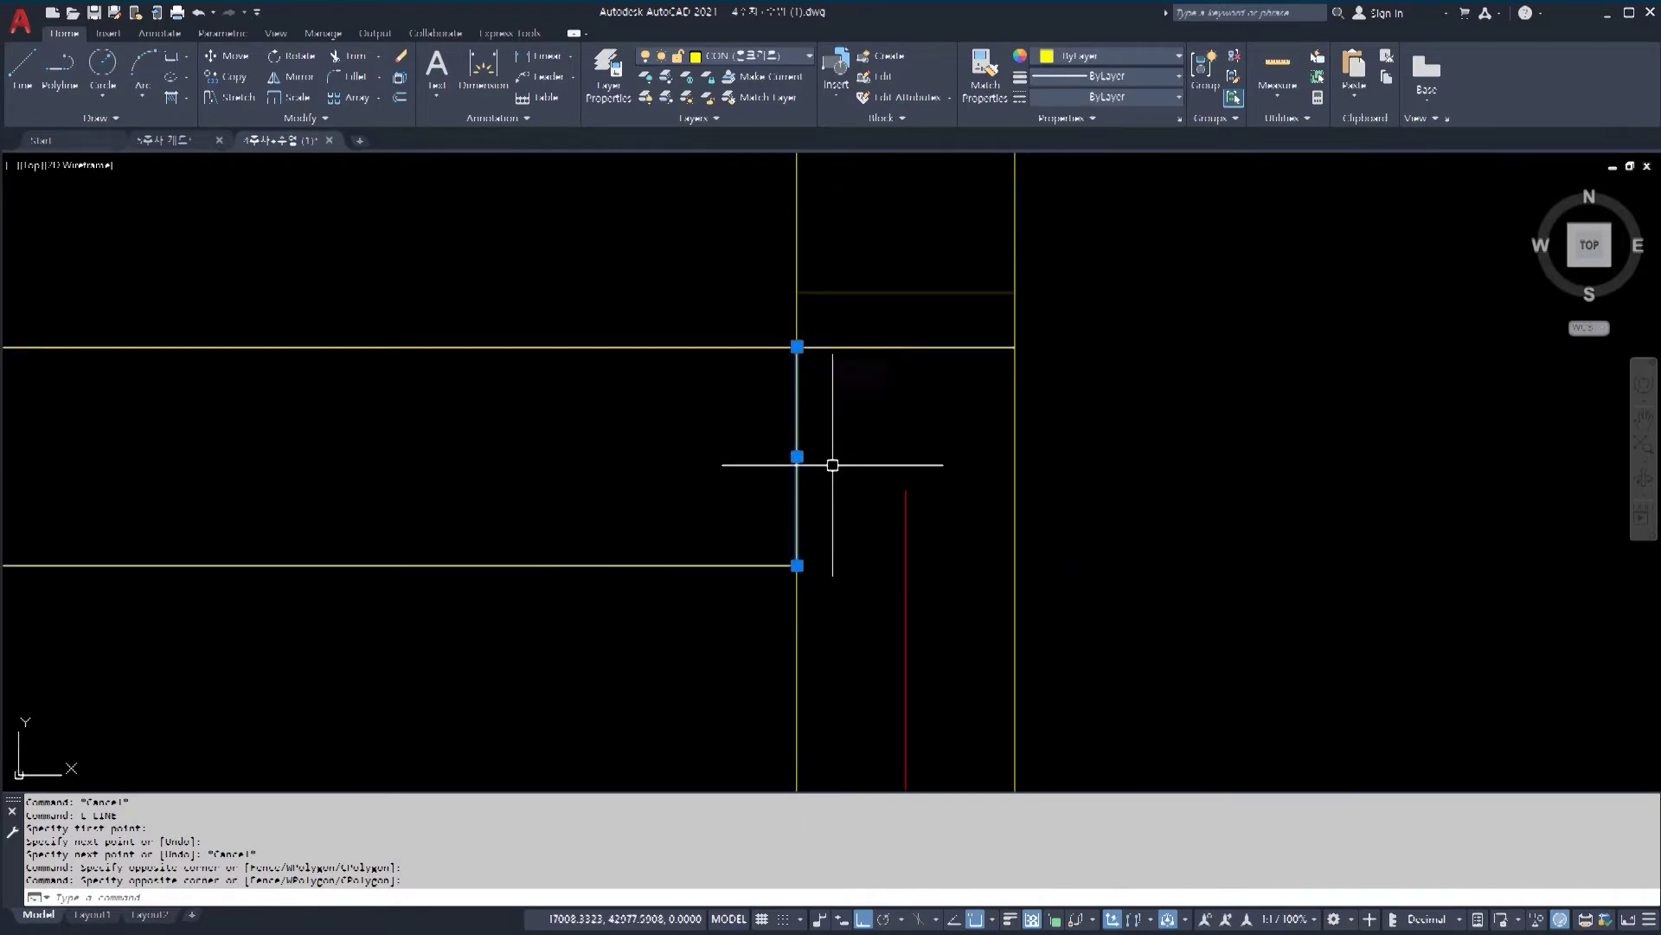
scroll(917, 543, down, 6)
scroll(920, 546, down, 3)
key(Escape)
key(Escape)
key(Escape)
click(883, 292)
click(990, 519)
key(Return)
scroll(931, 554, up, 2)
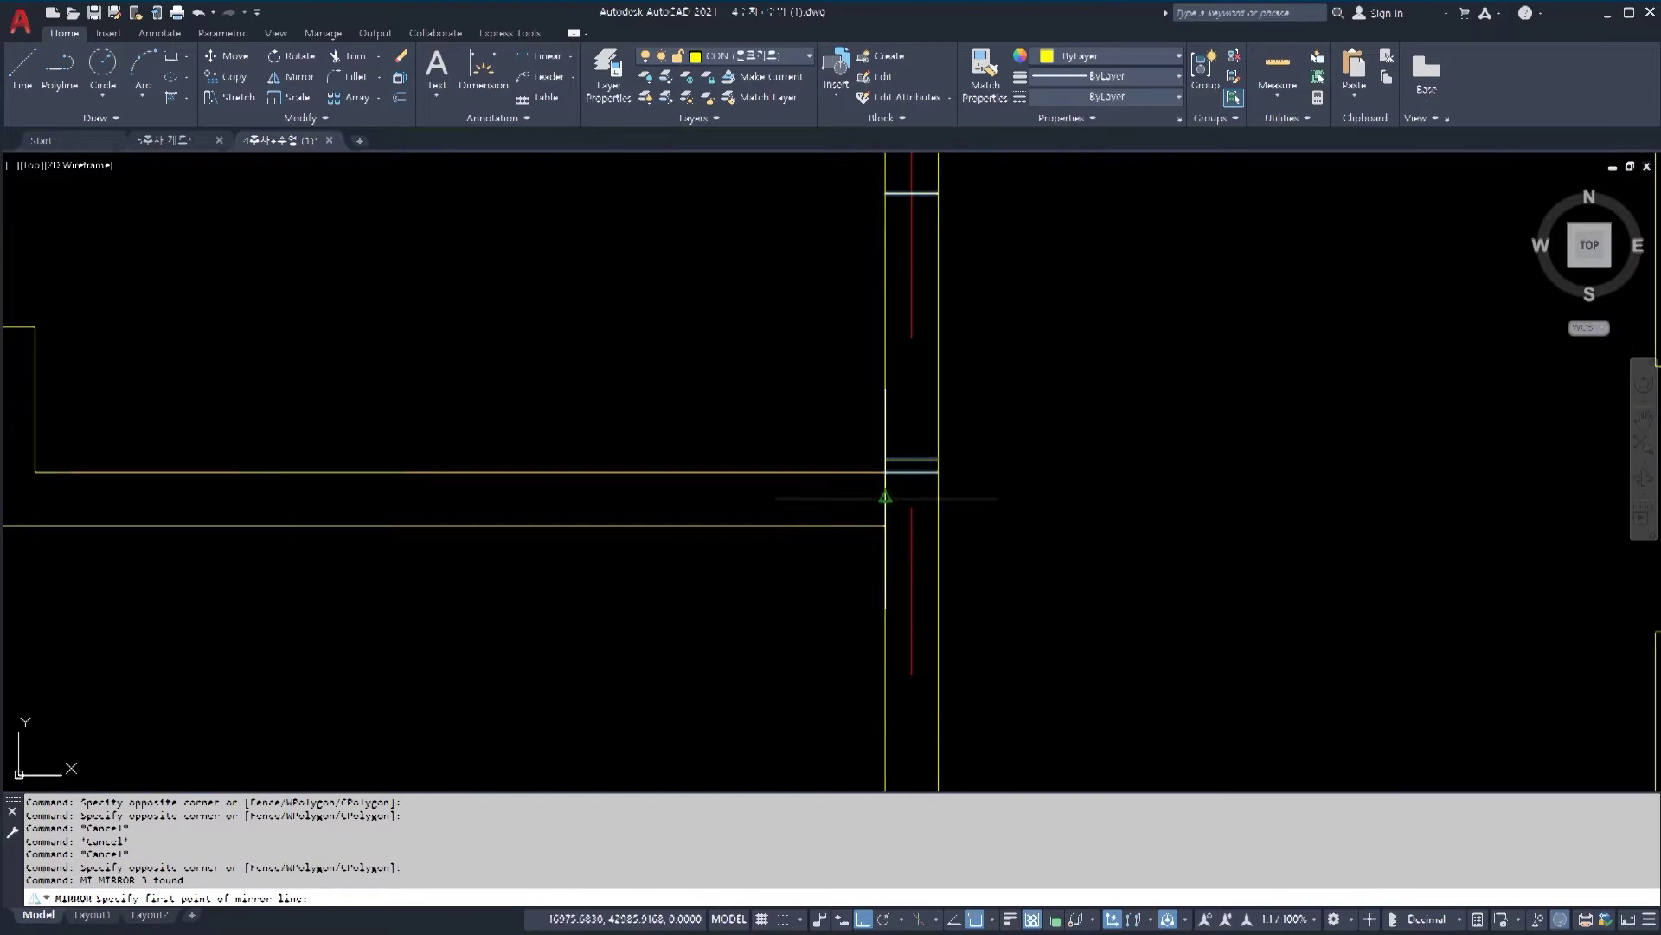
key(Escape)
key(Escape)
key(Escape)
middle_drag(920, 360, 989, 475)
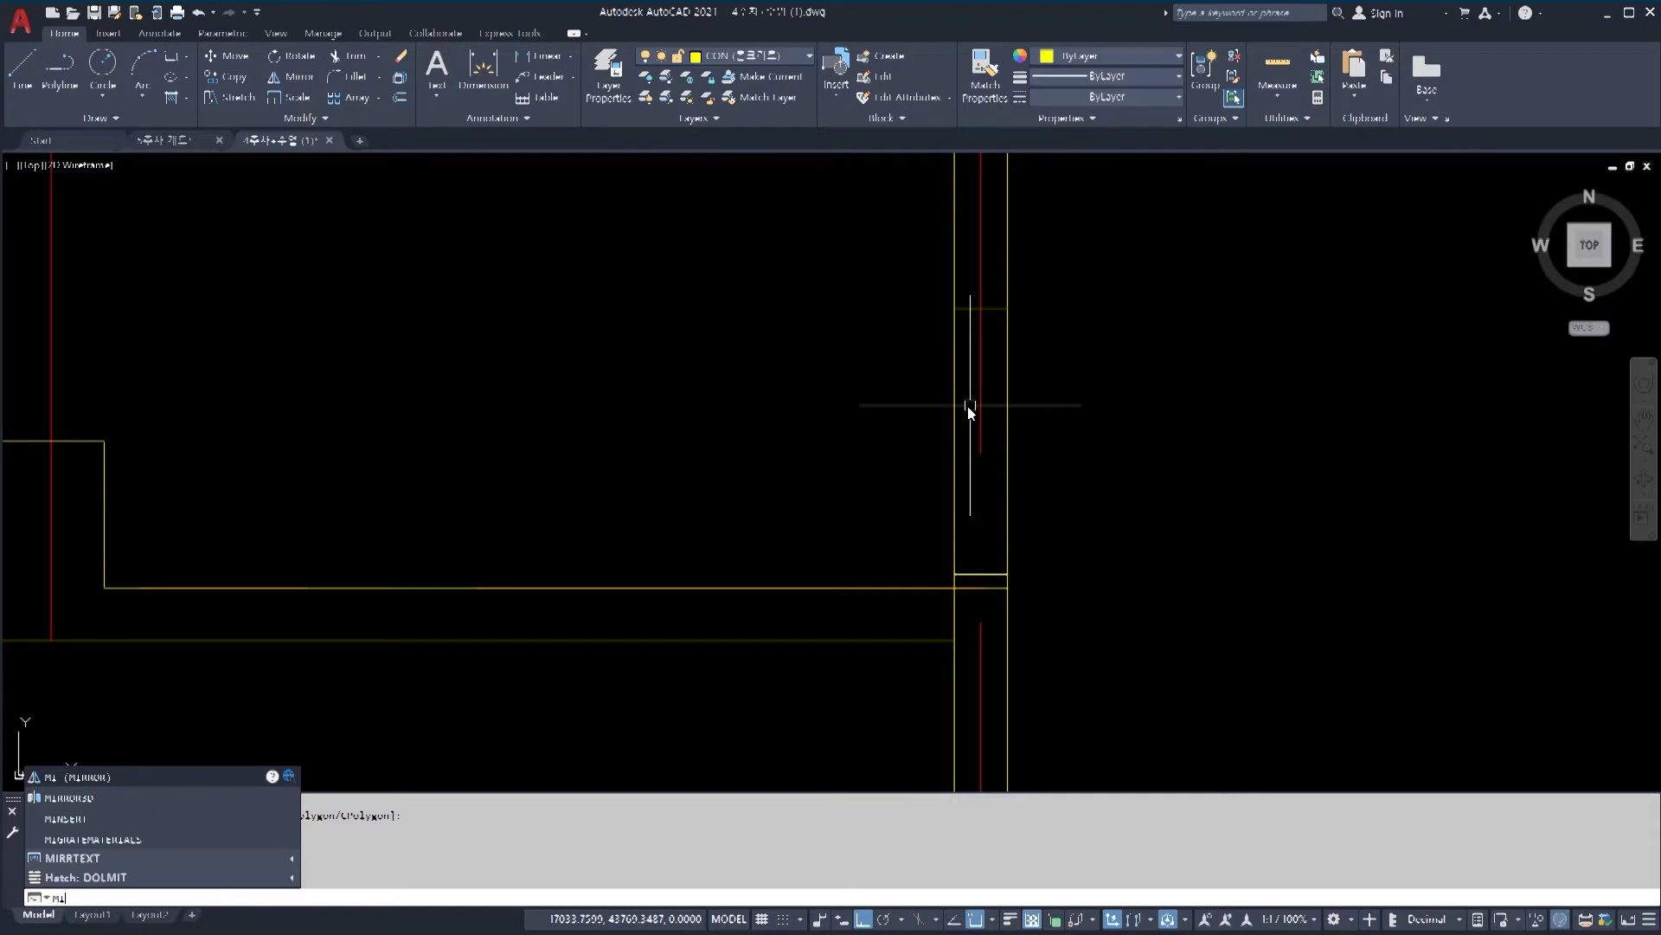
Step: Mirror the two jamb lines below the horizontal wall, about a horizontal axis through the wall end's midpoint, keeping the originals
key(Return)
click(865, 257)
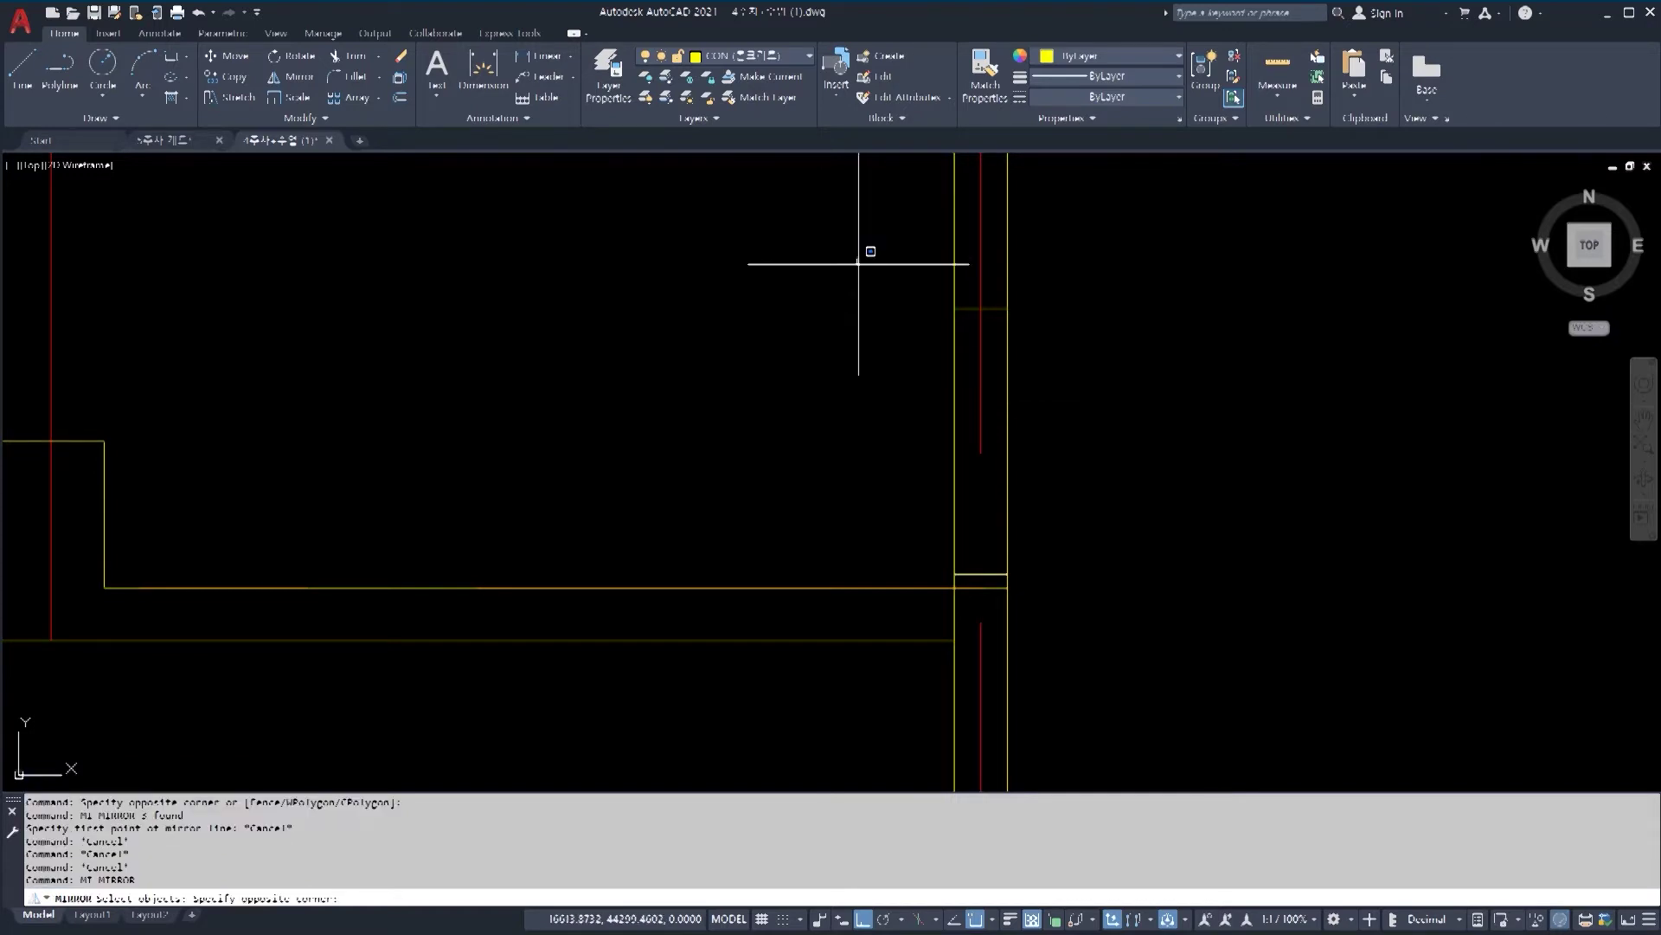
click(1064, 586)
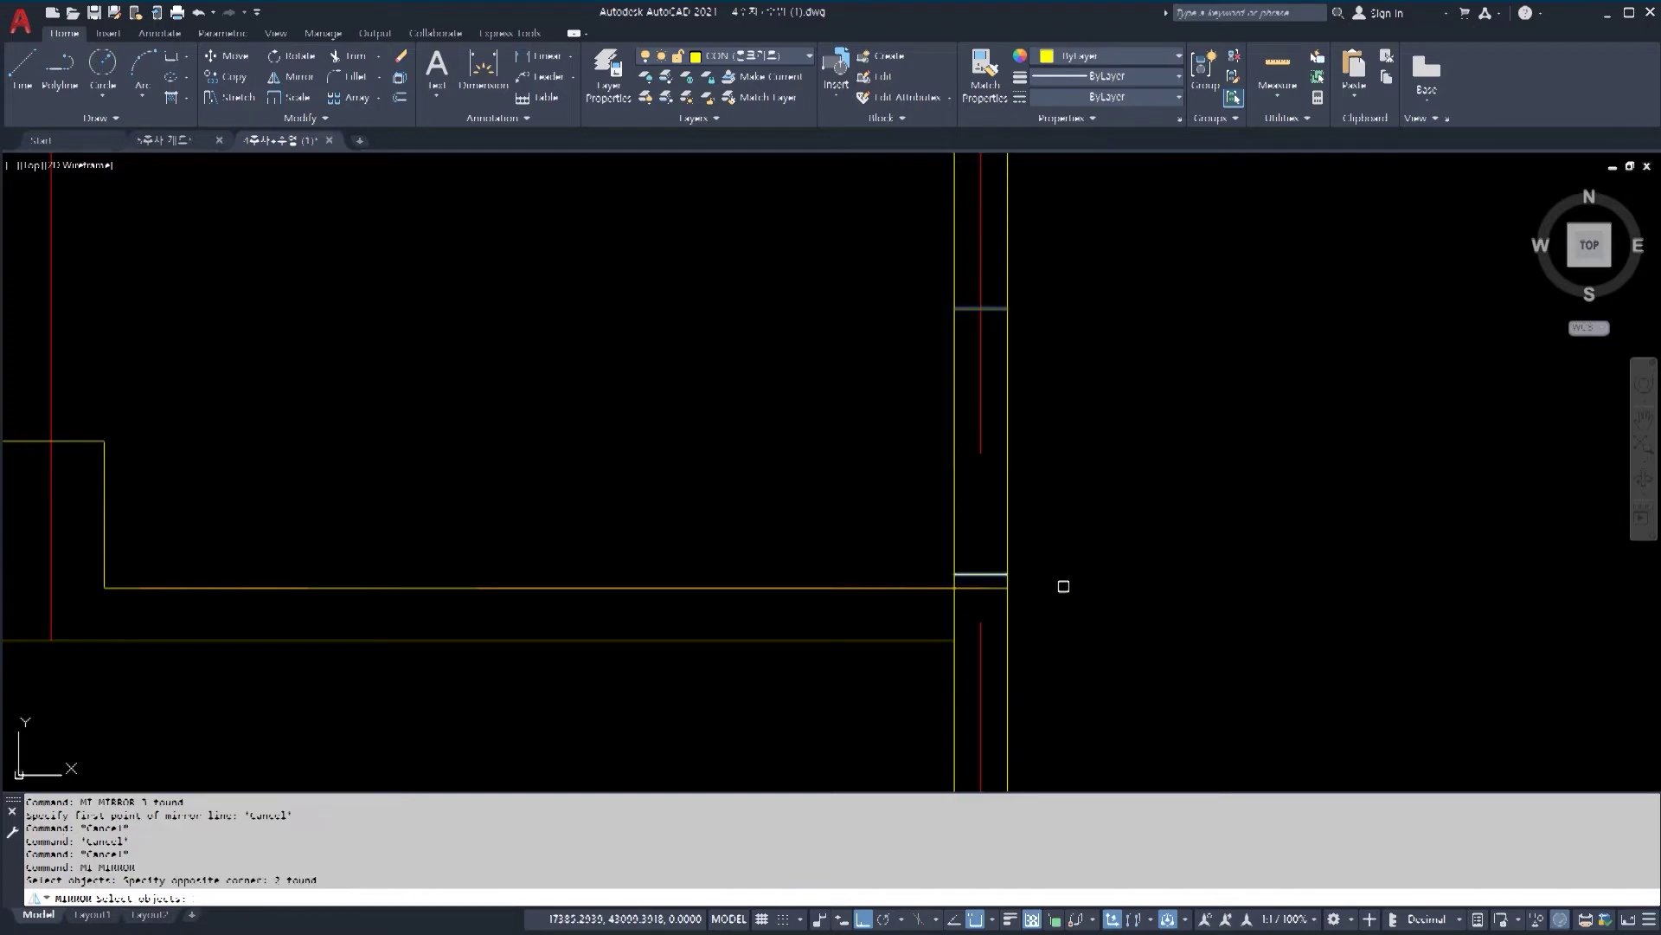
key(Return)
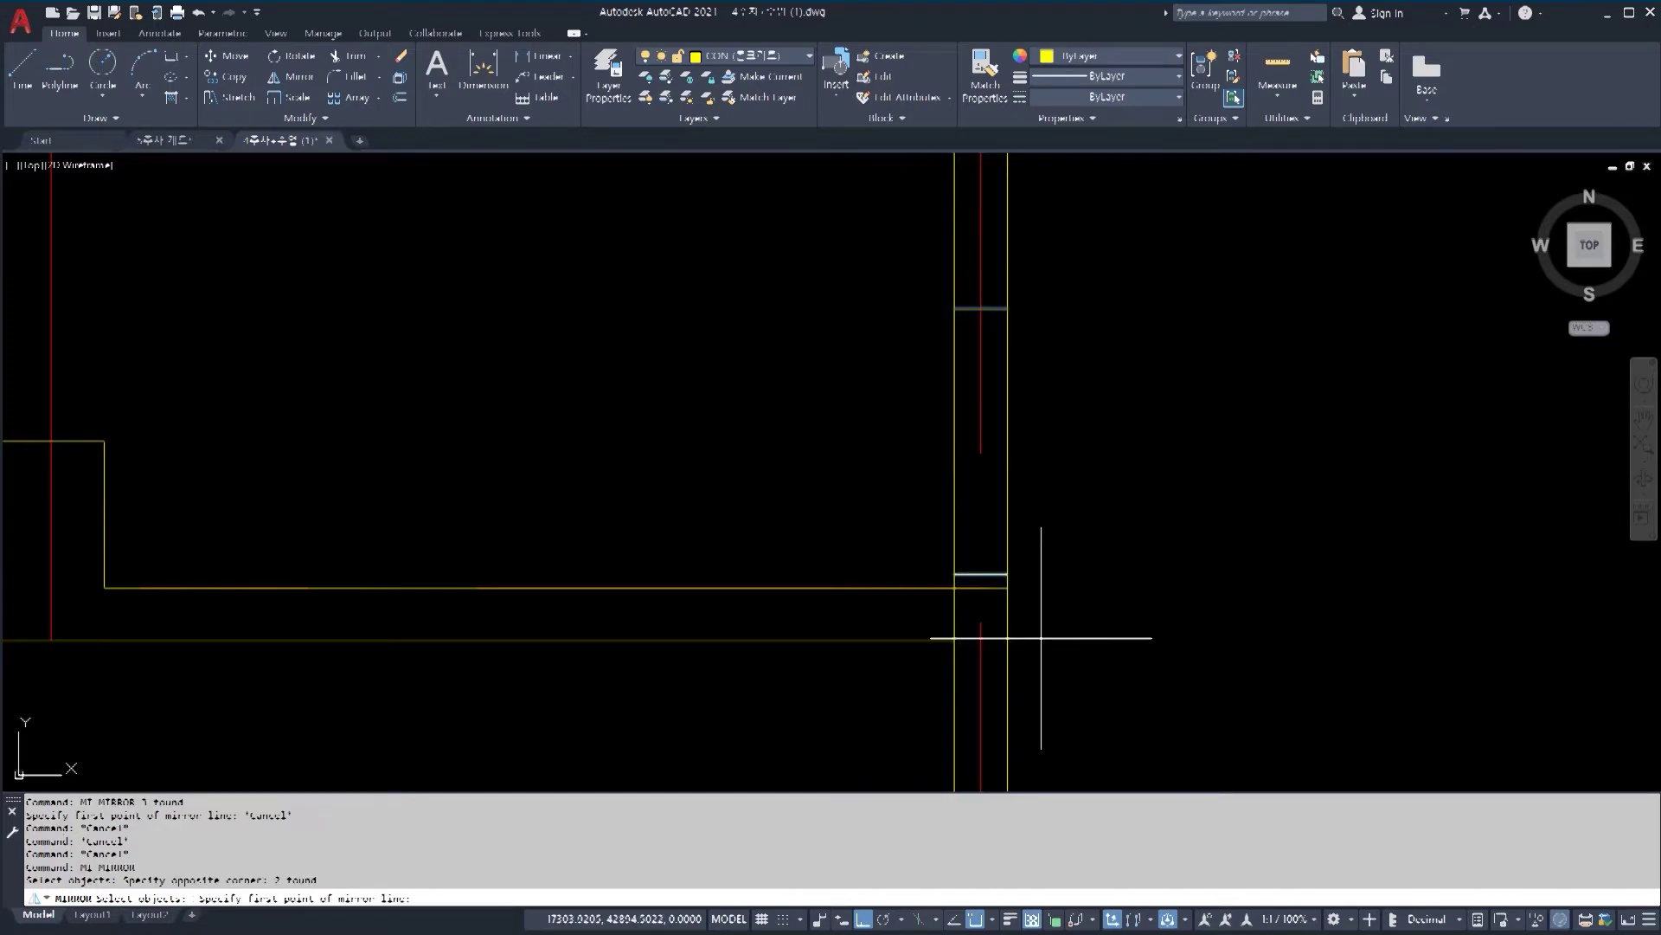
scroll(952, 613, up, 3)
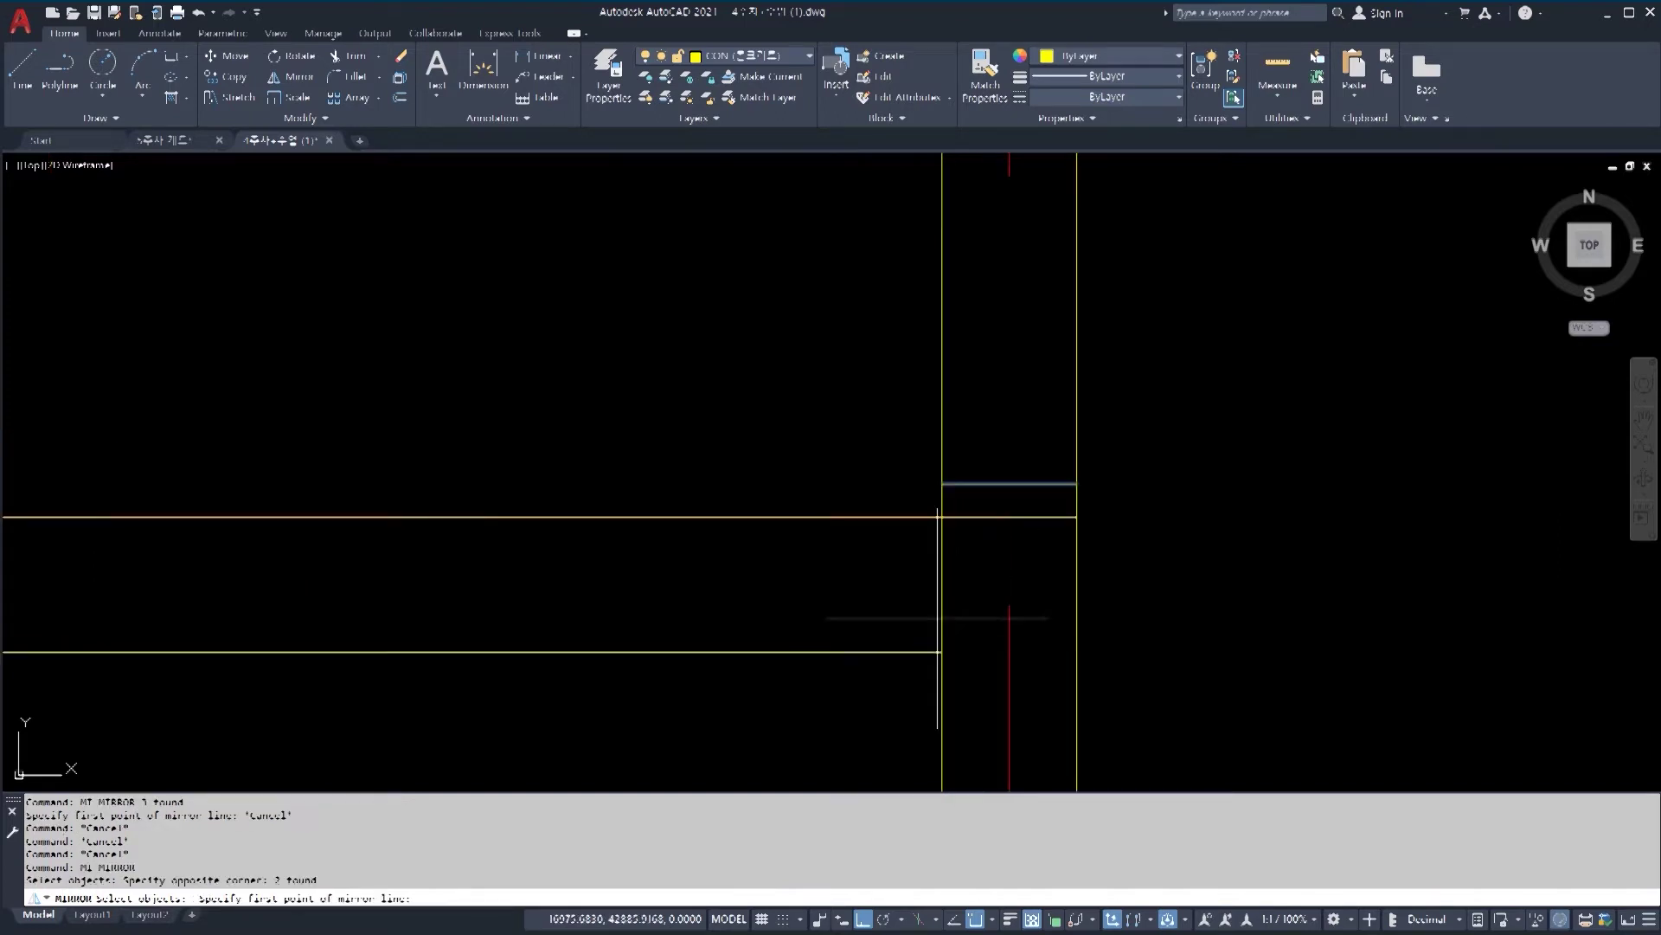
click(942, 584)
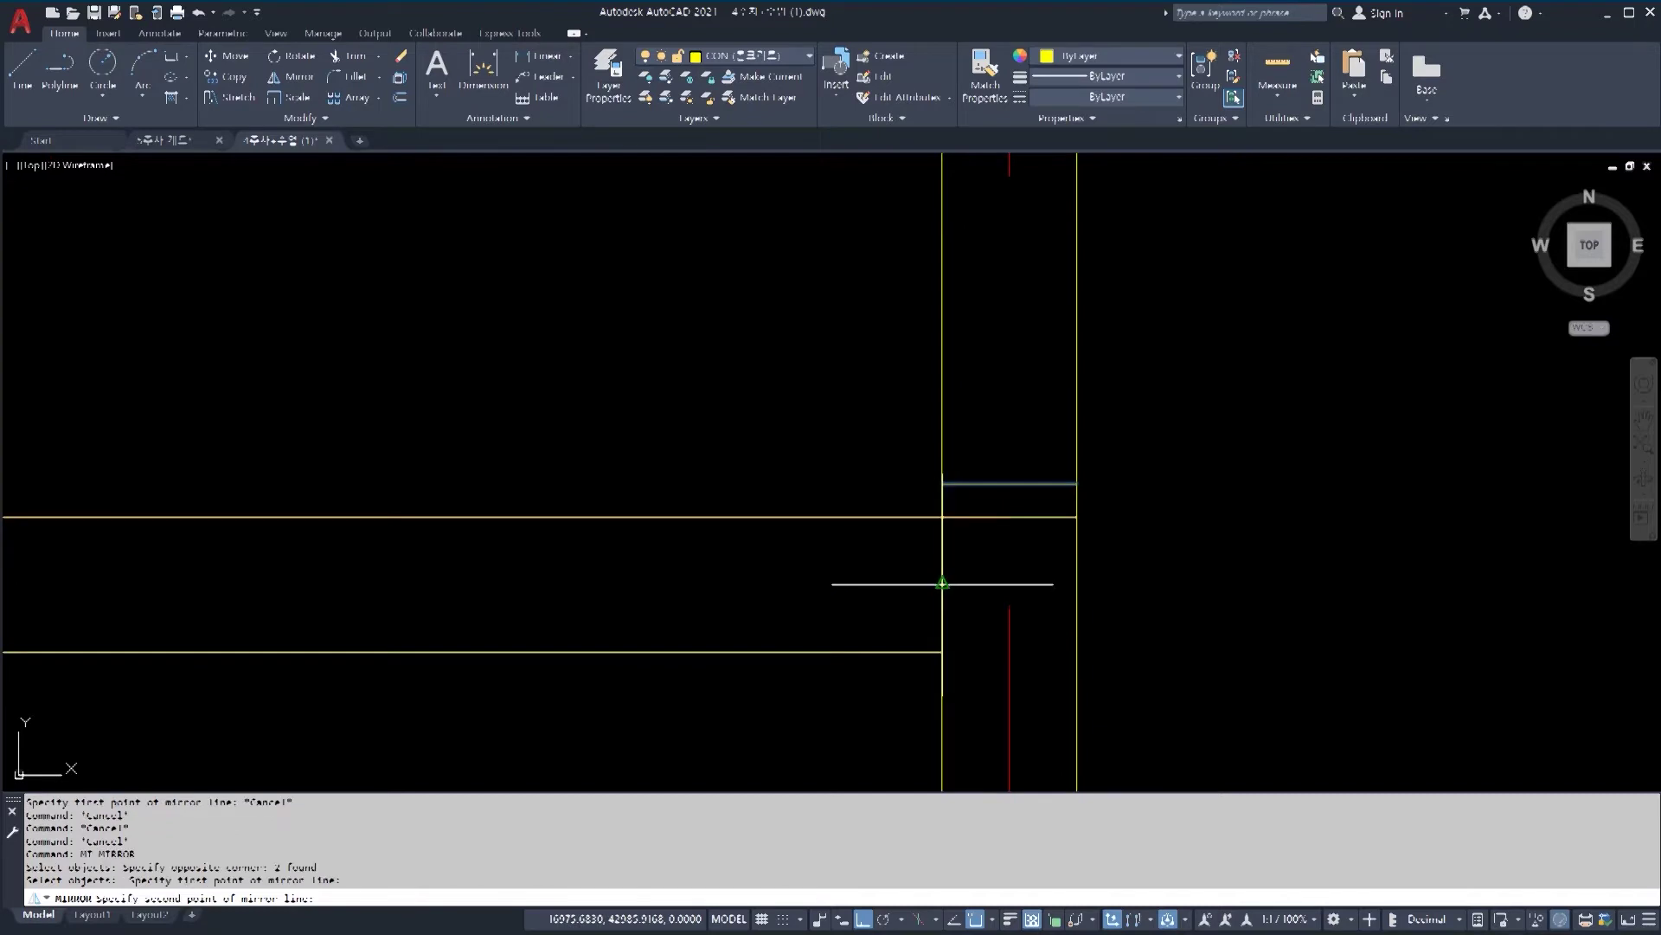
scroll(940, 586, down, 3)
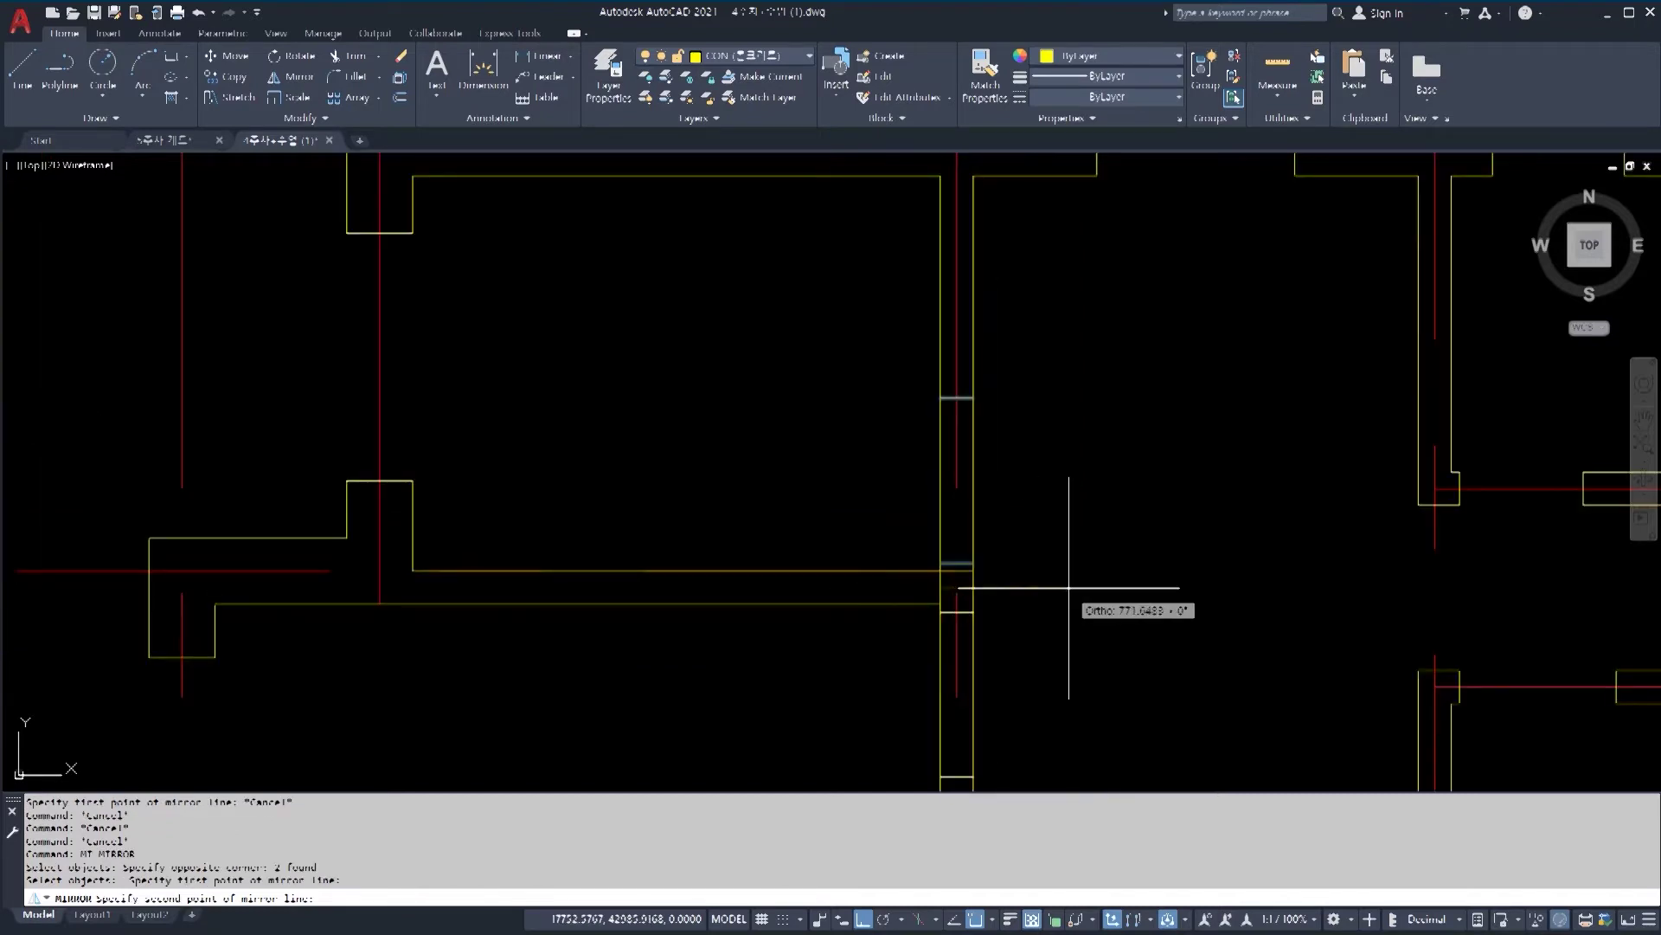
middle_drag(1072, 604, 1009, 362)
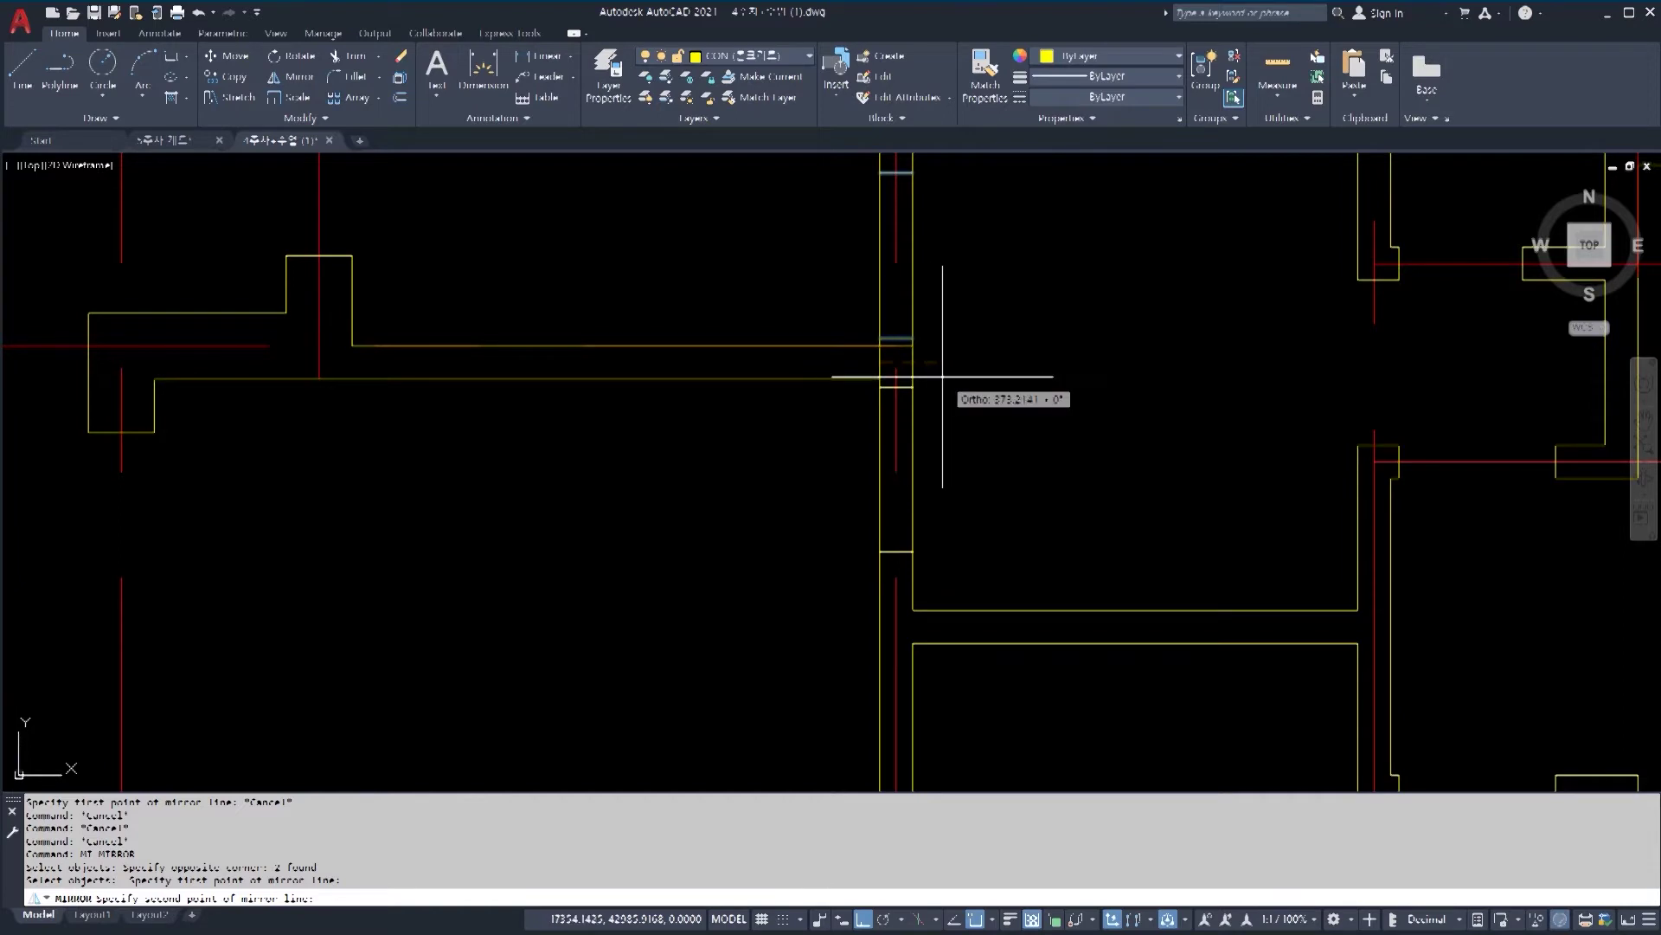
middle_drag(995, 386, 1085, 497)
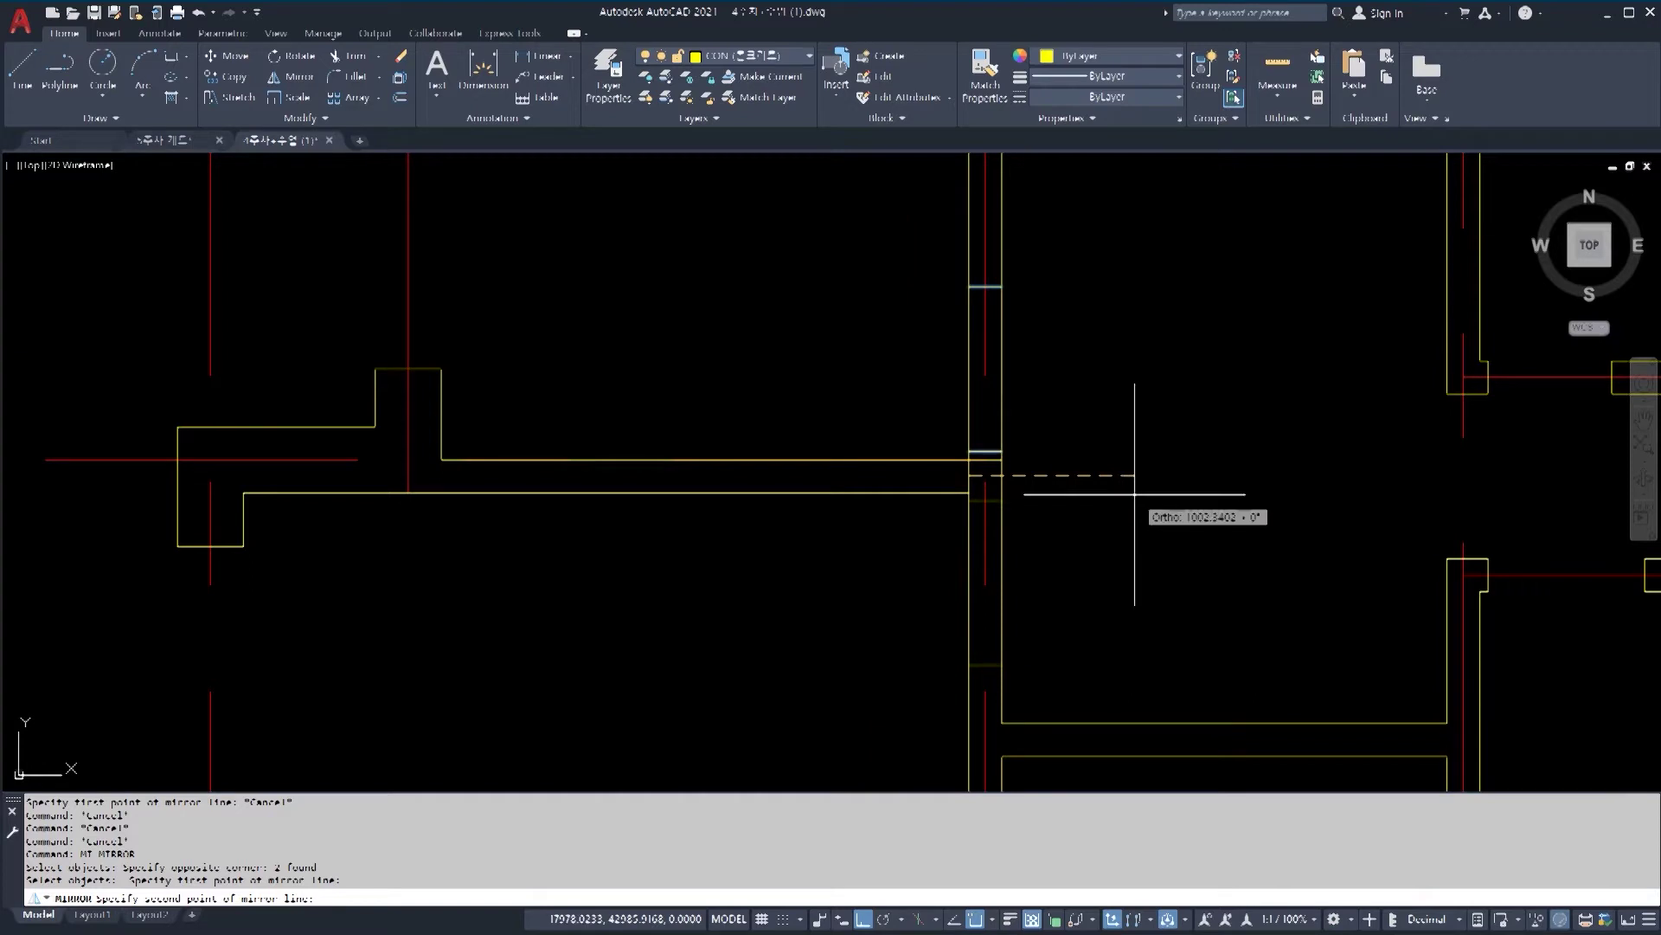
scroll(1139, 475, up, 2)
scroll(1127, 477, down, 2)
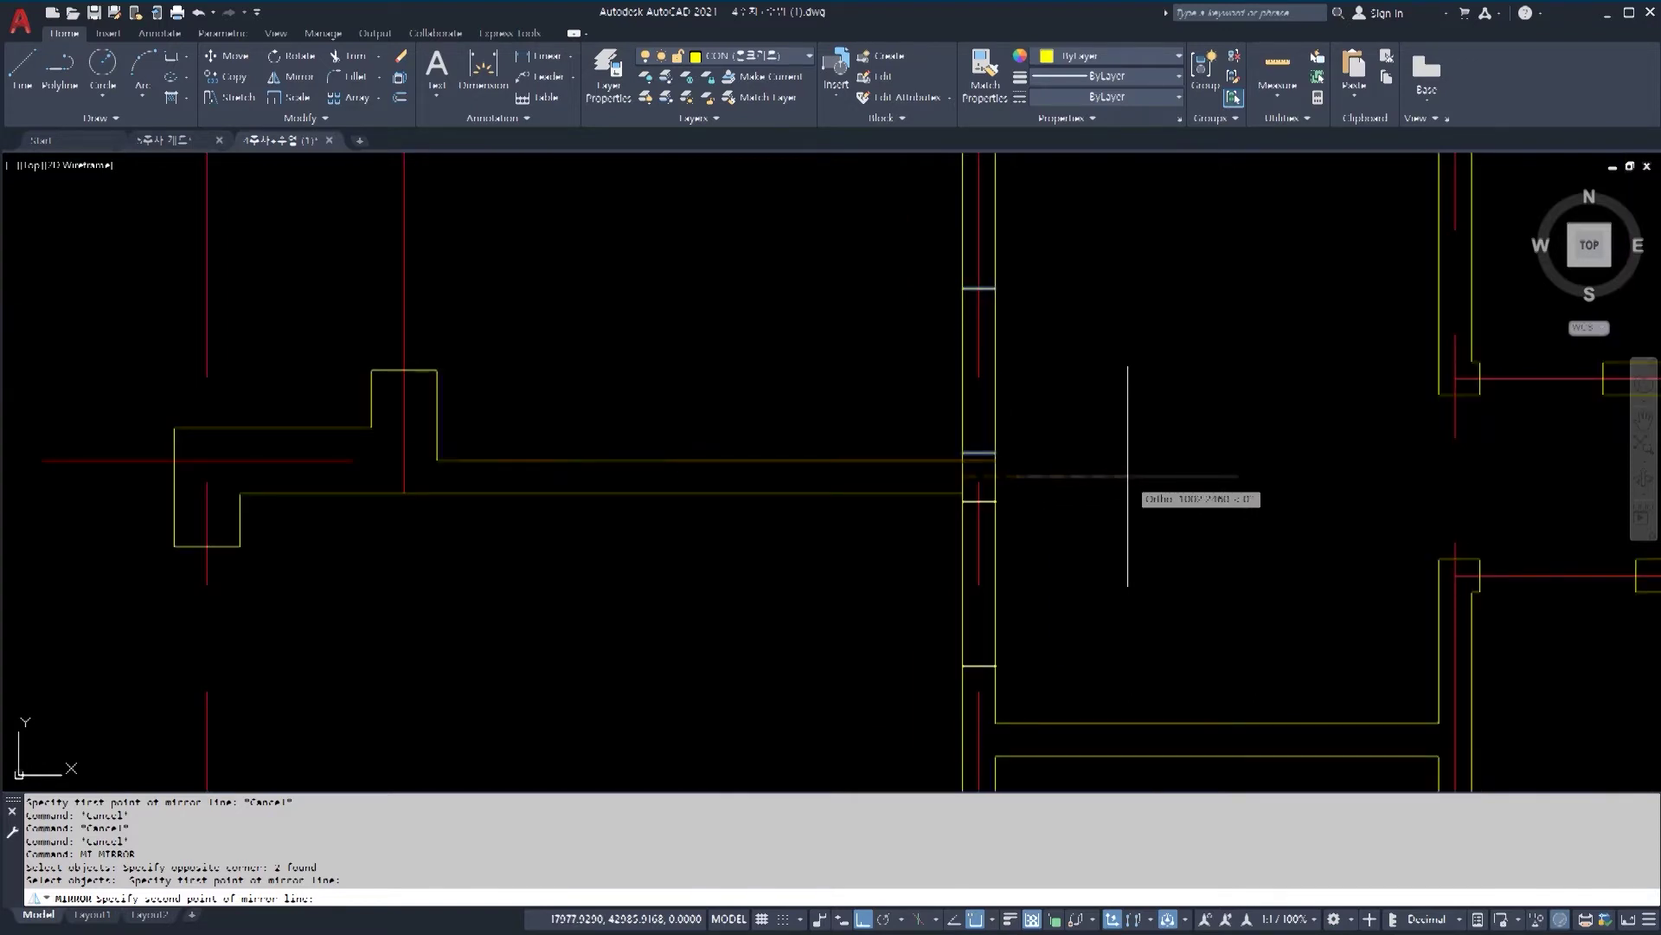
click(1128, 476)
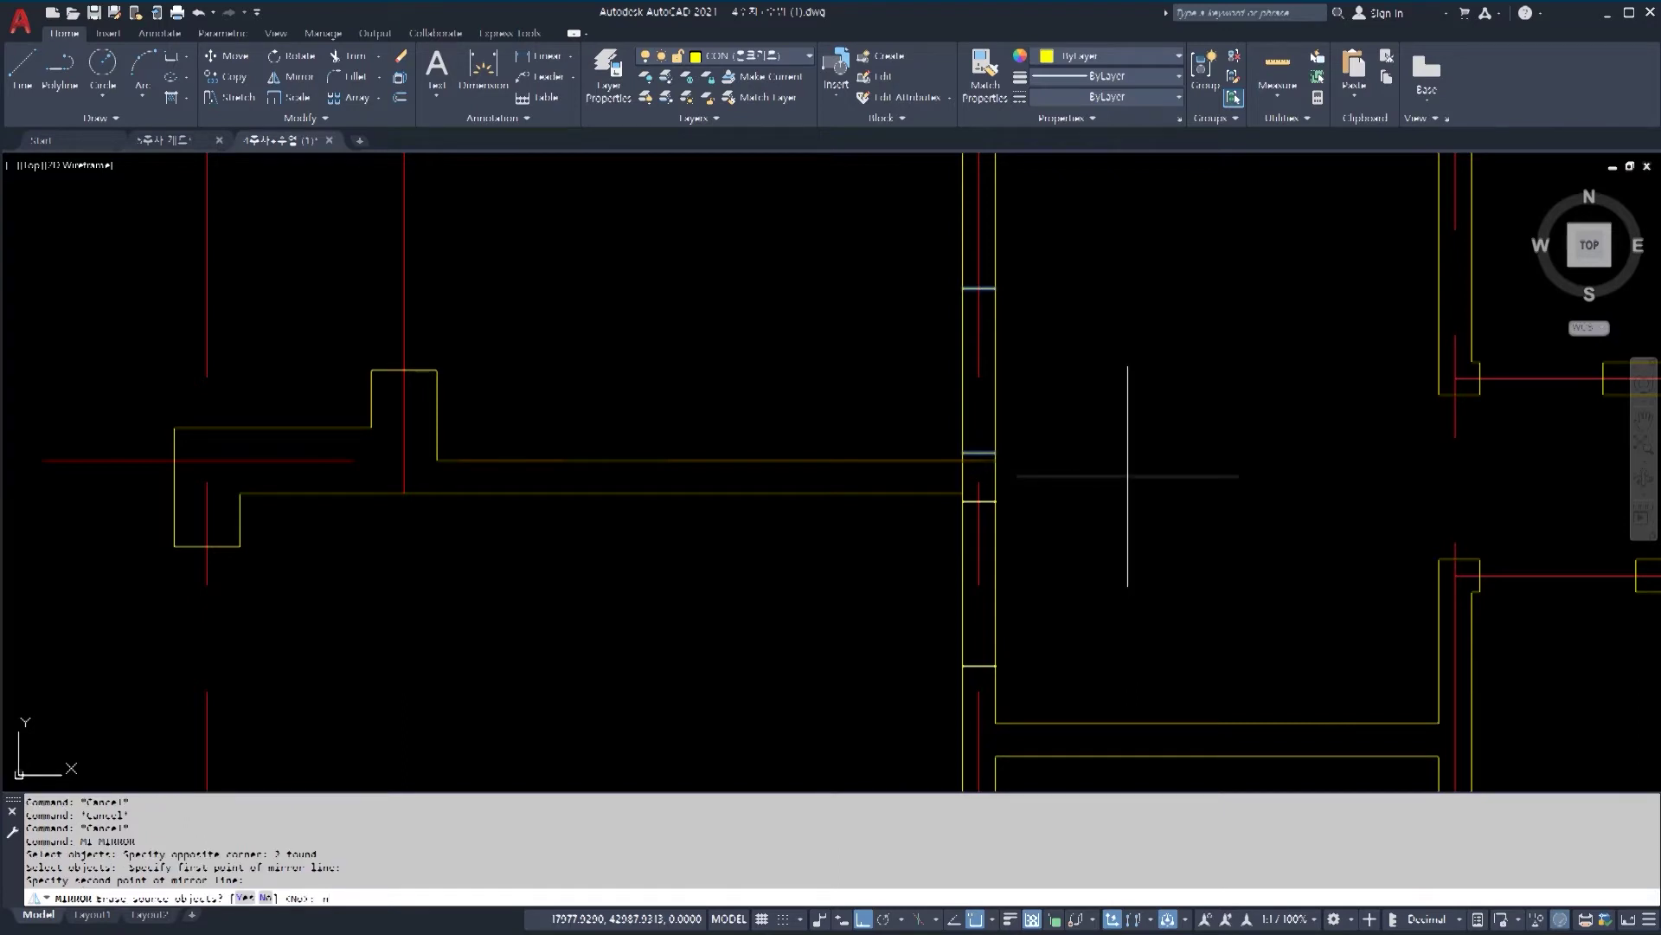
key(Return)
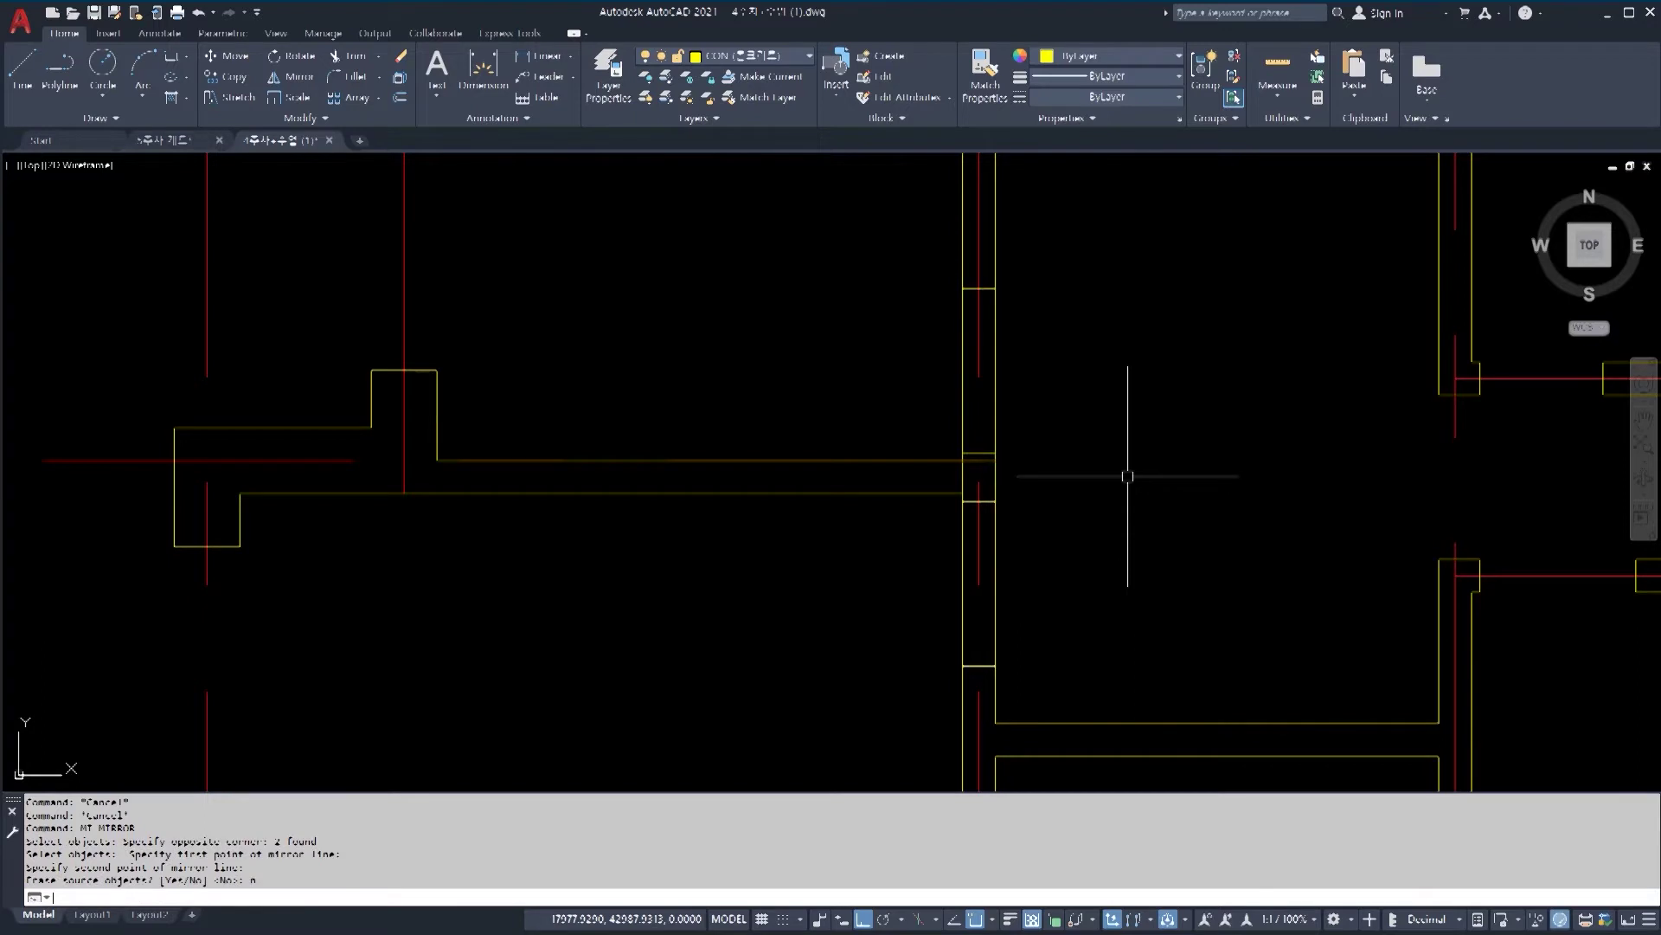
Step: Trim the vertical wall's face lines between the jamb lines to cut the door openings above and below the horizontal wall
scroll(1030, 562, up, 2)
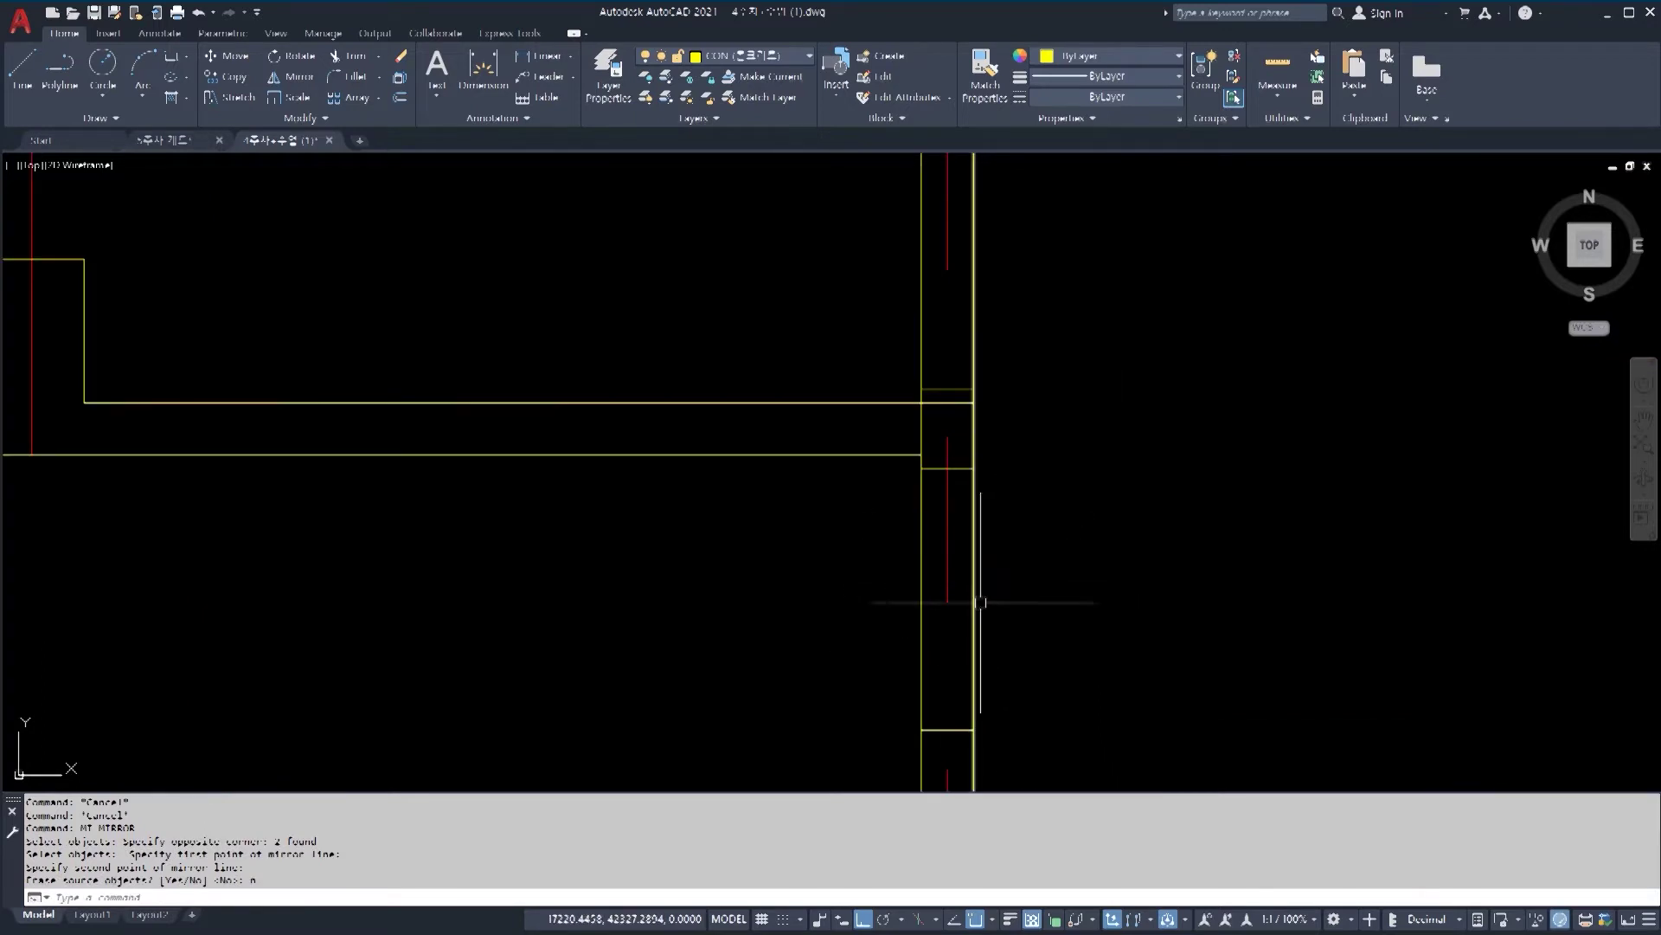
scroll(1038, 564, down, 2)
middle_drag(1032, 522, 1048, 582)
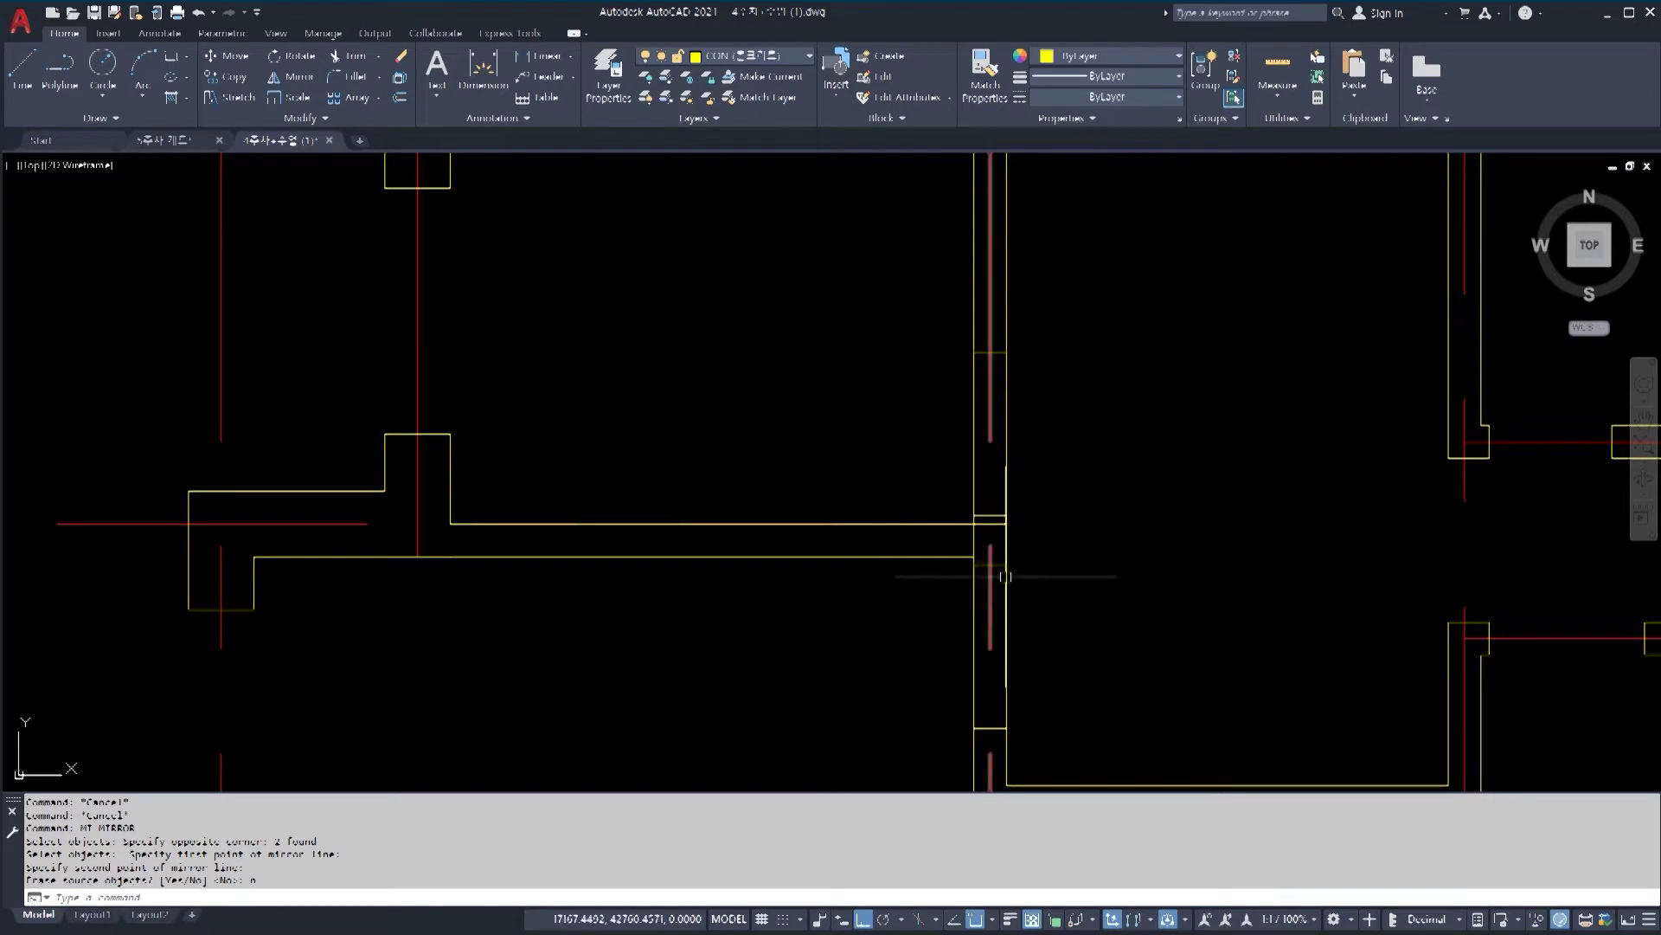
key(Return)
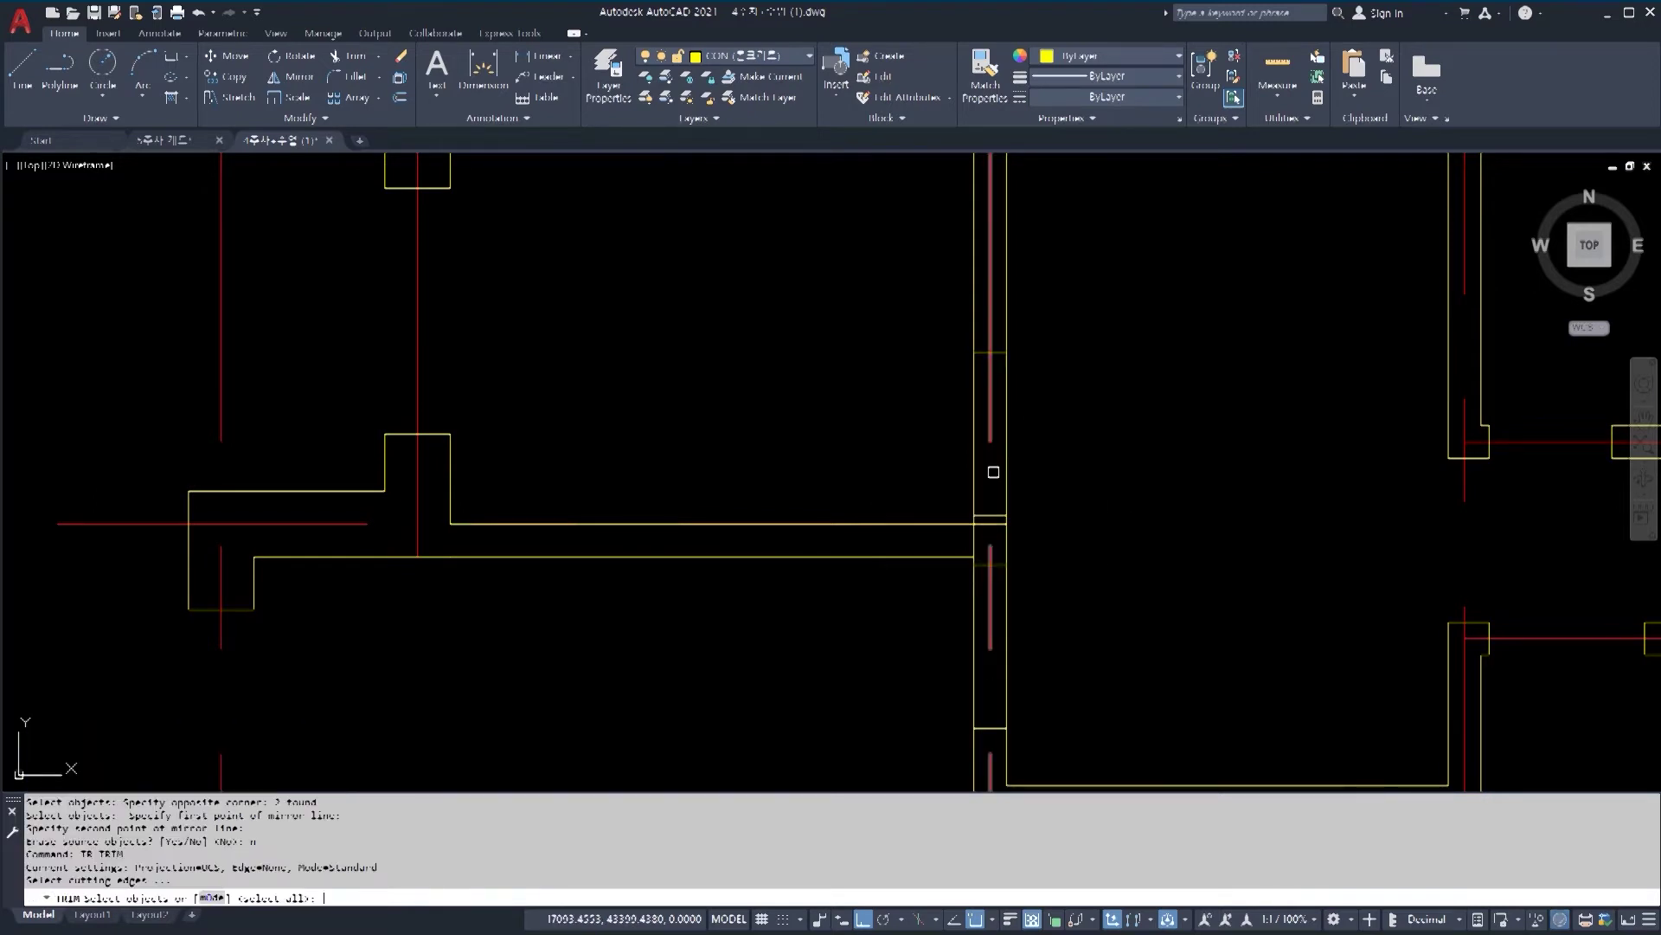
key(Return)
click(978, 463)
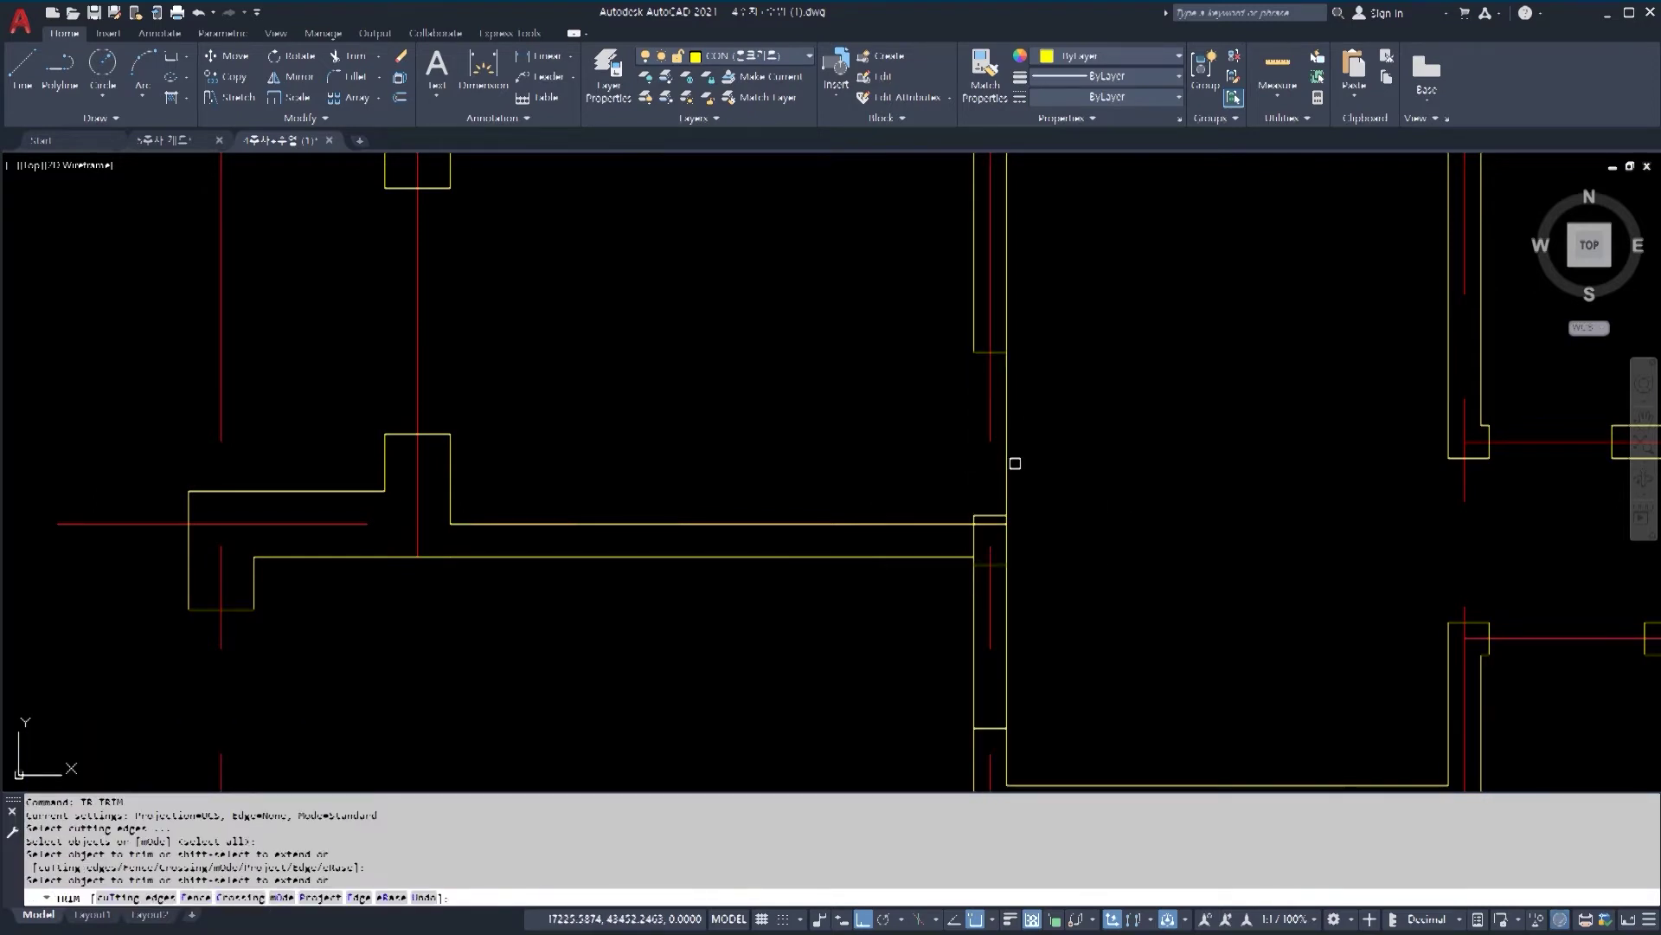
click(1008, 459)
click(977, 644)
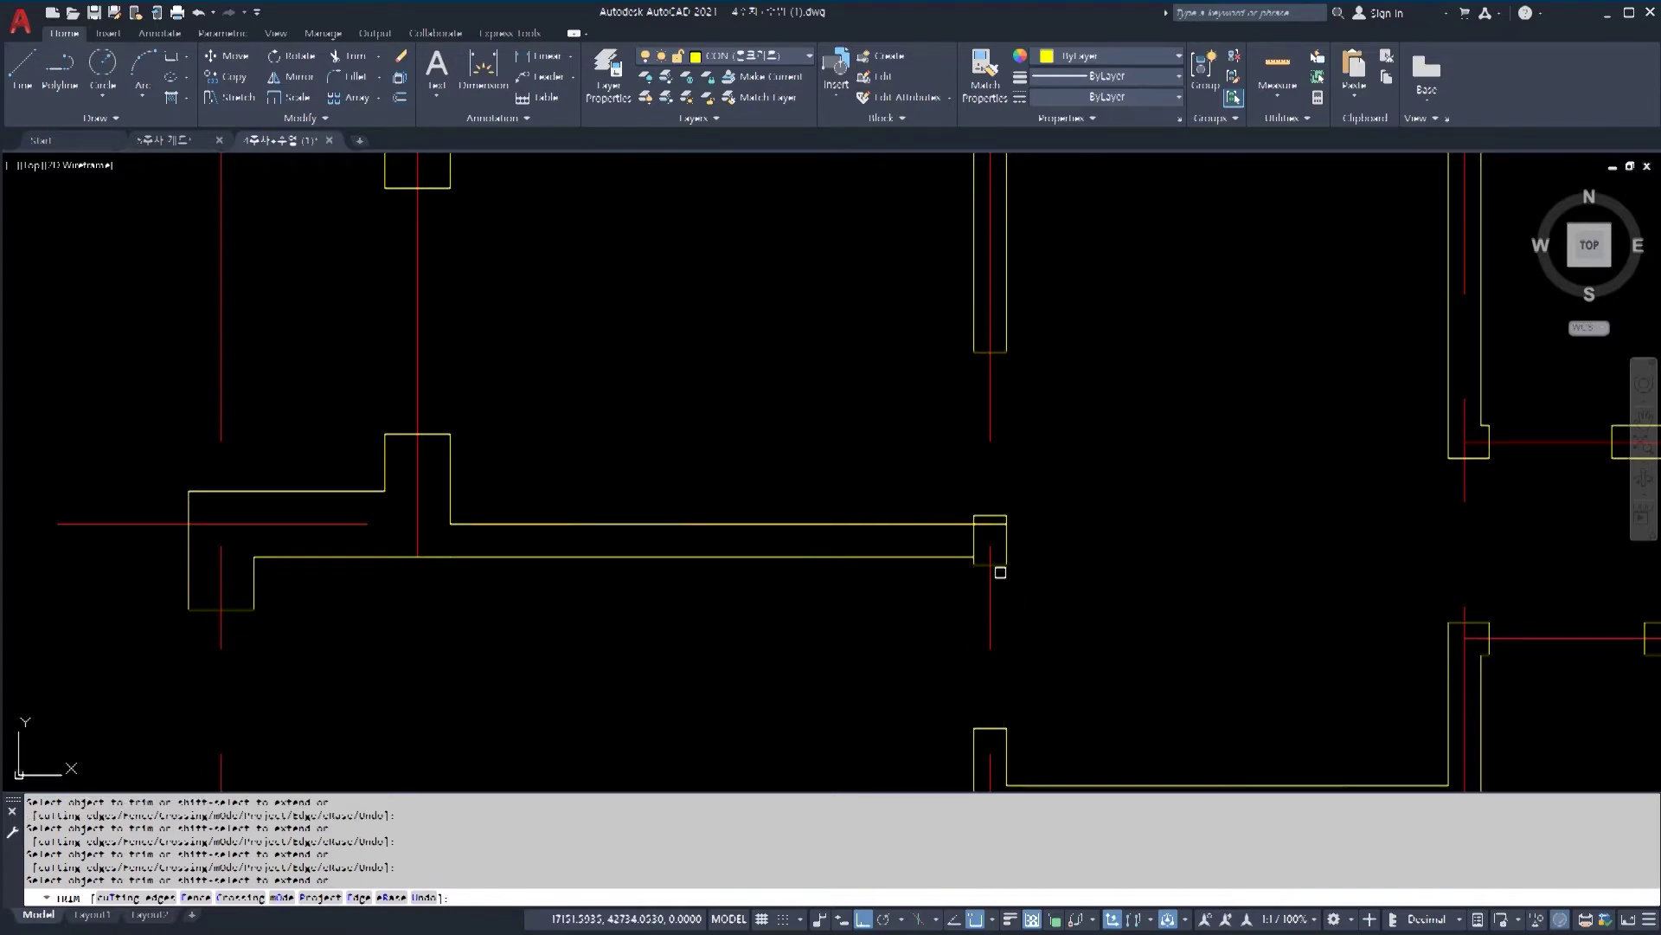
Step: Trim the surplus line segments inside the wall junction between the two door openings
scroll(1000, 545, up, 5)
click(907, 524)
click(889, 520)
click(908, 527)
click(896, 542)
click(922, 476)
click(923, 489)
click(911, 463)
click(1002, 480)
click(1002, 479)
scroll(1004, 559, down, 4)
scroll(1006, 537, up, 4)
key(Escape)
key(Escape)
Step: Erase the two leftover lines inside the wall junction between the door openings
click(992, 497)
click(940, 553)
click(879, 574)
key(Delete)
scroll(1030, 381, down, 4)
scroll(1039, 454, down, 3)
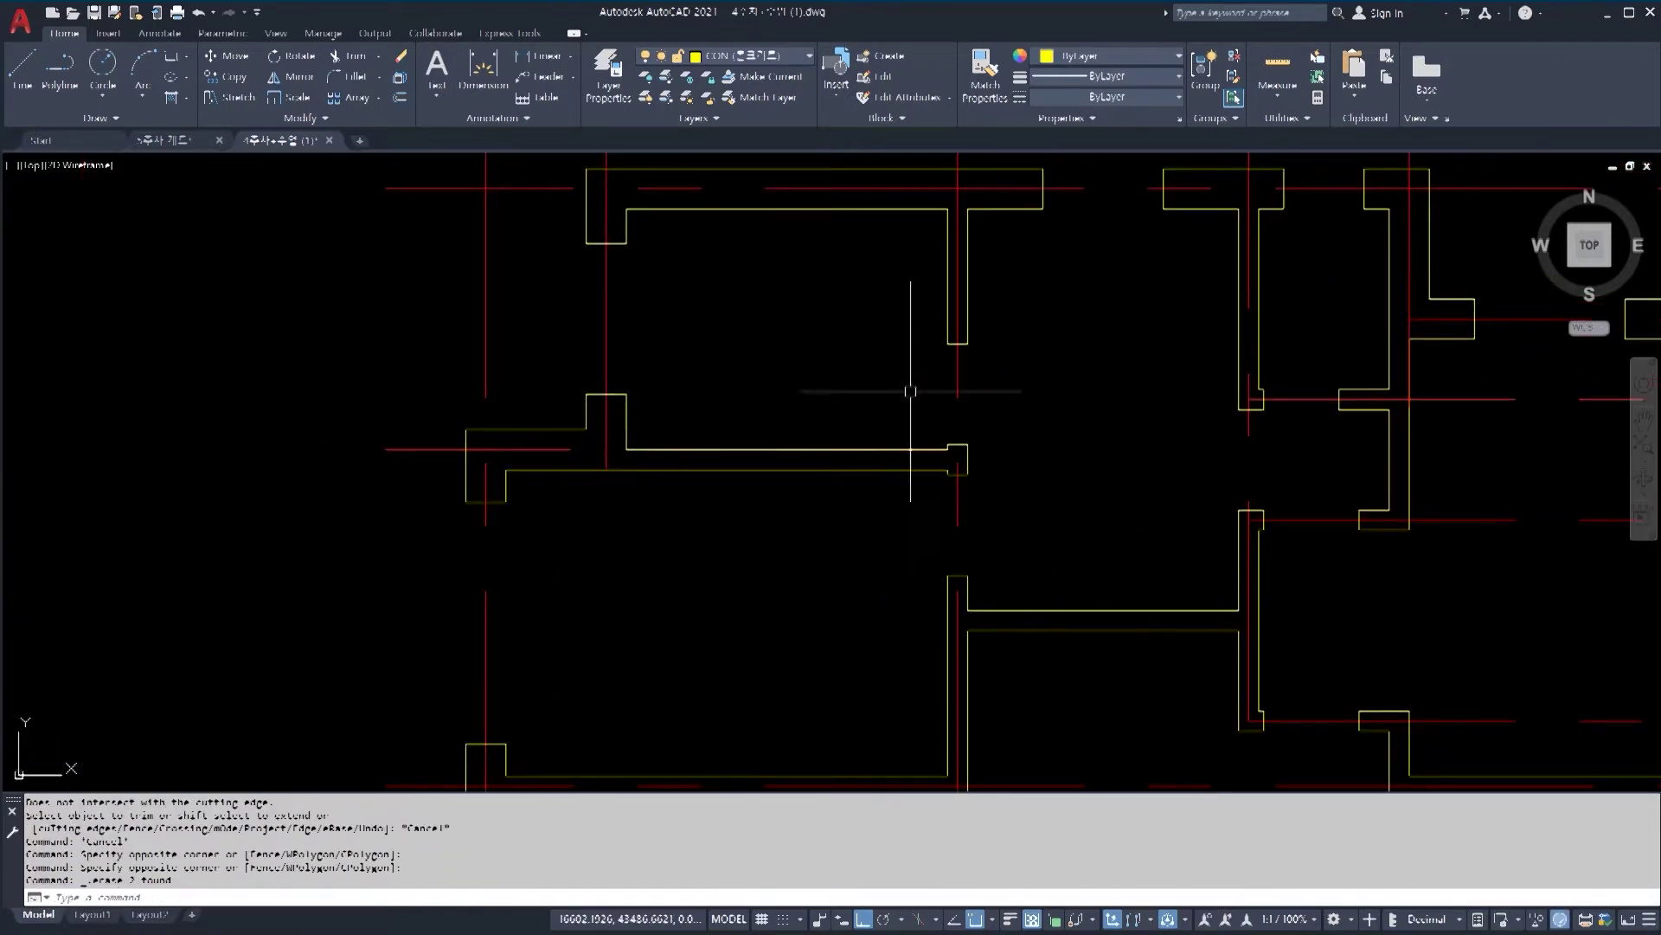
Step: Measure the vertical gap between the lower room's upper-left wall corner and the underside of the horizontal wall above
scroll(934, 450, up, 4)
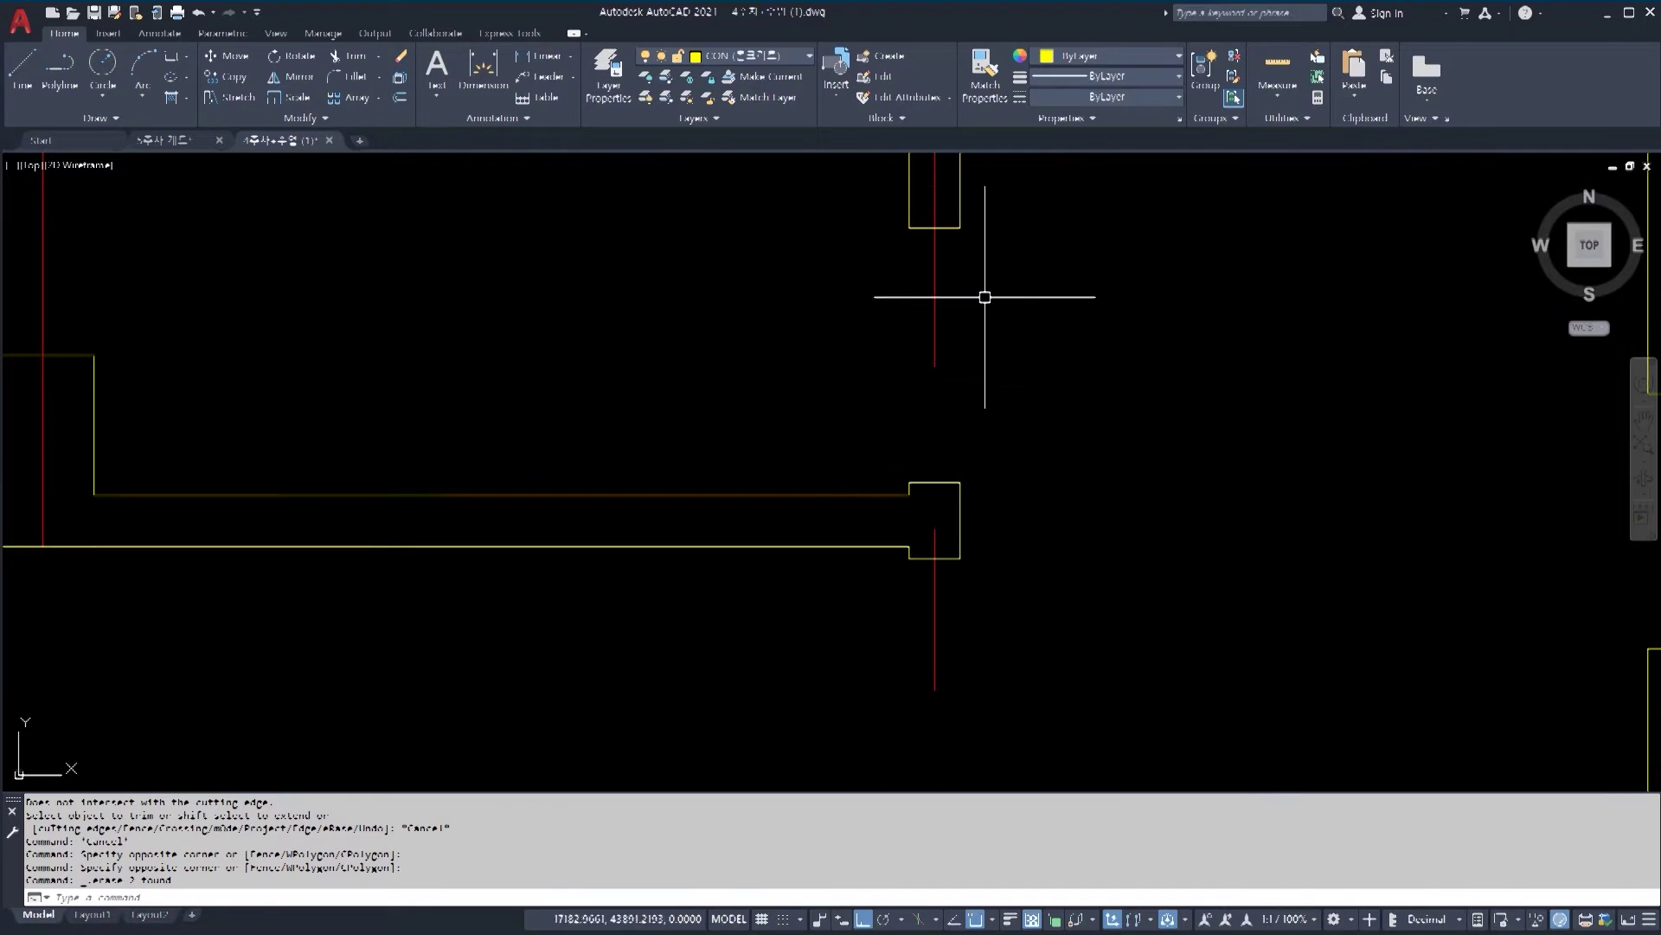
scroll(969, 433, down, 2)
scroll(982, 437, up, 2)
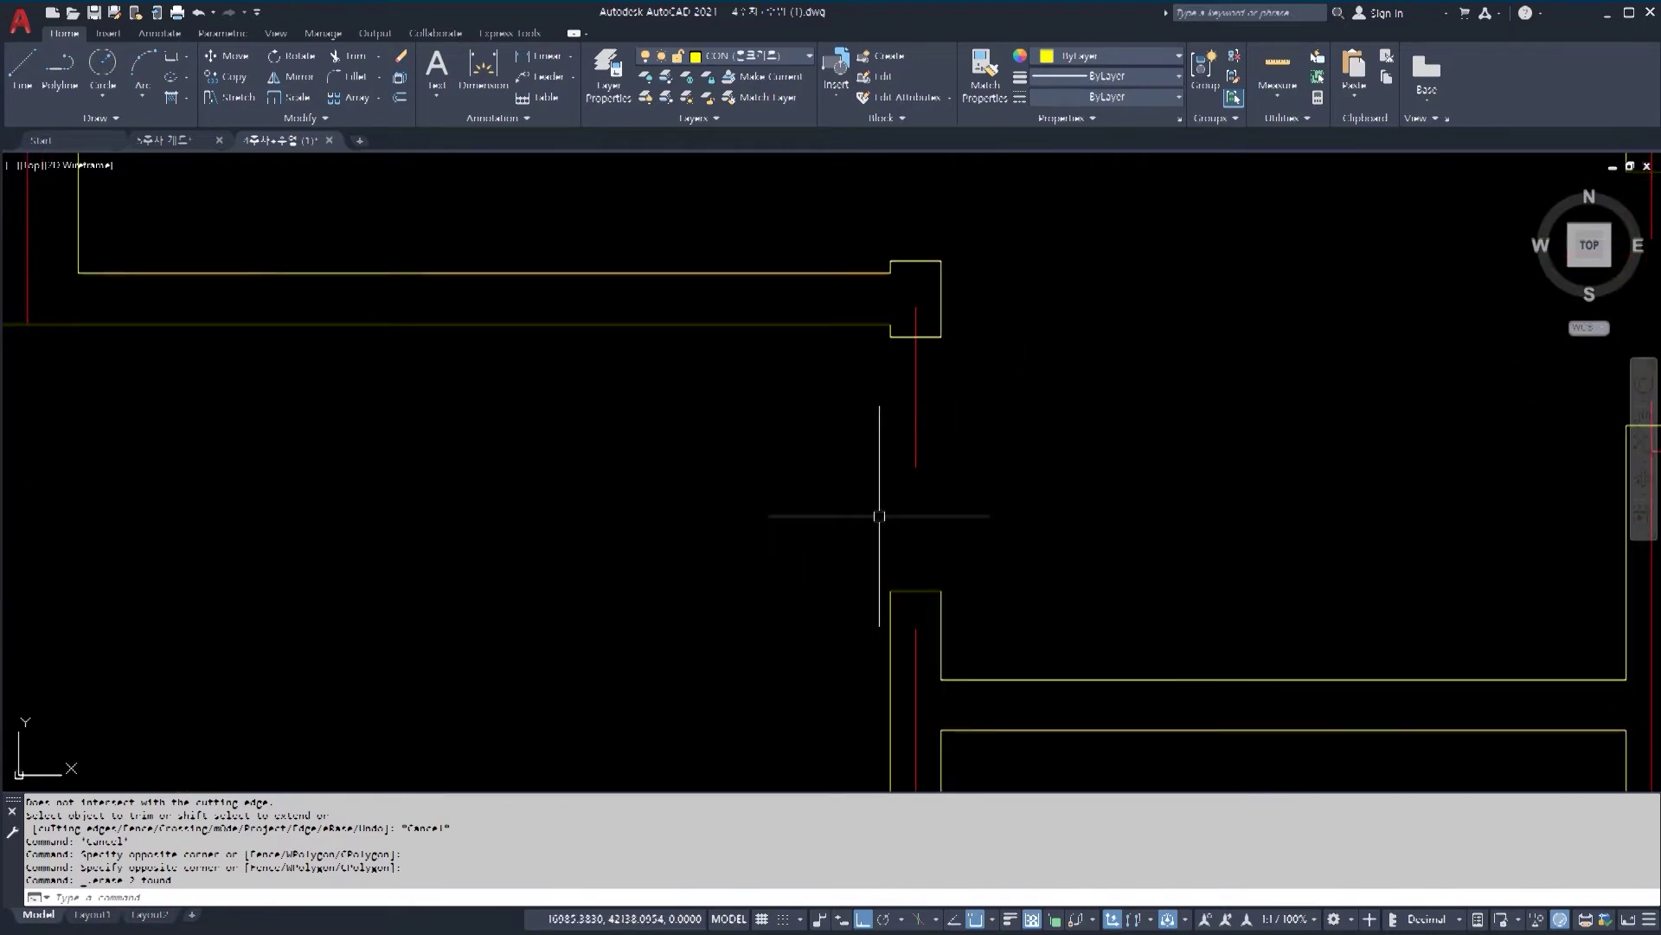
scroll(969, 346, down, 4)
scroll(856, 459, up, 4)
scroll(830, 364, up, 2)
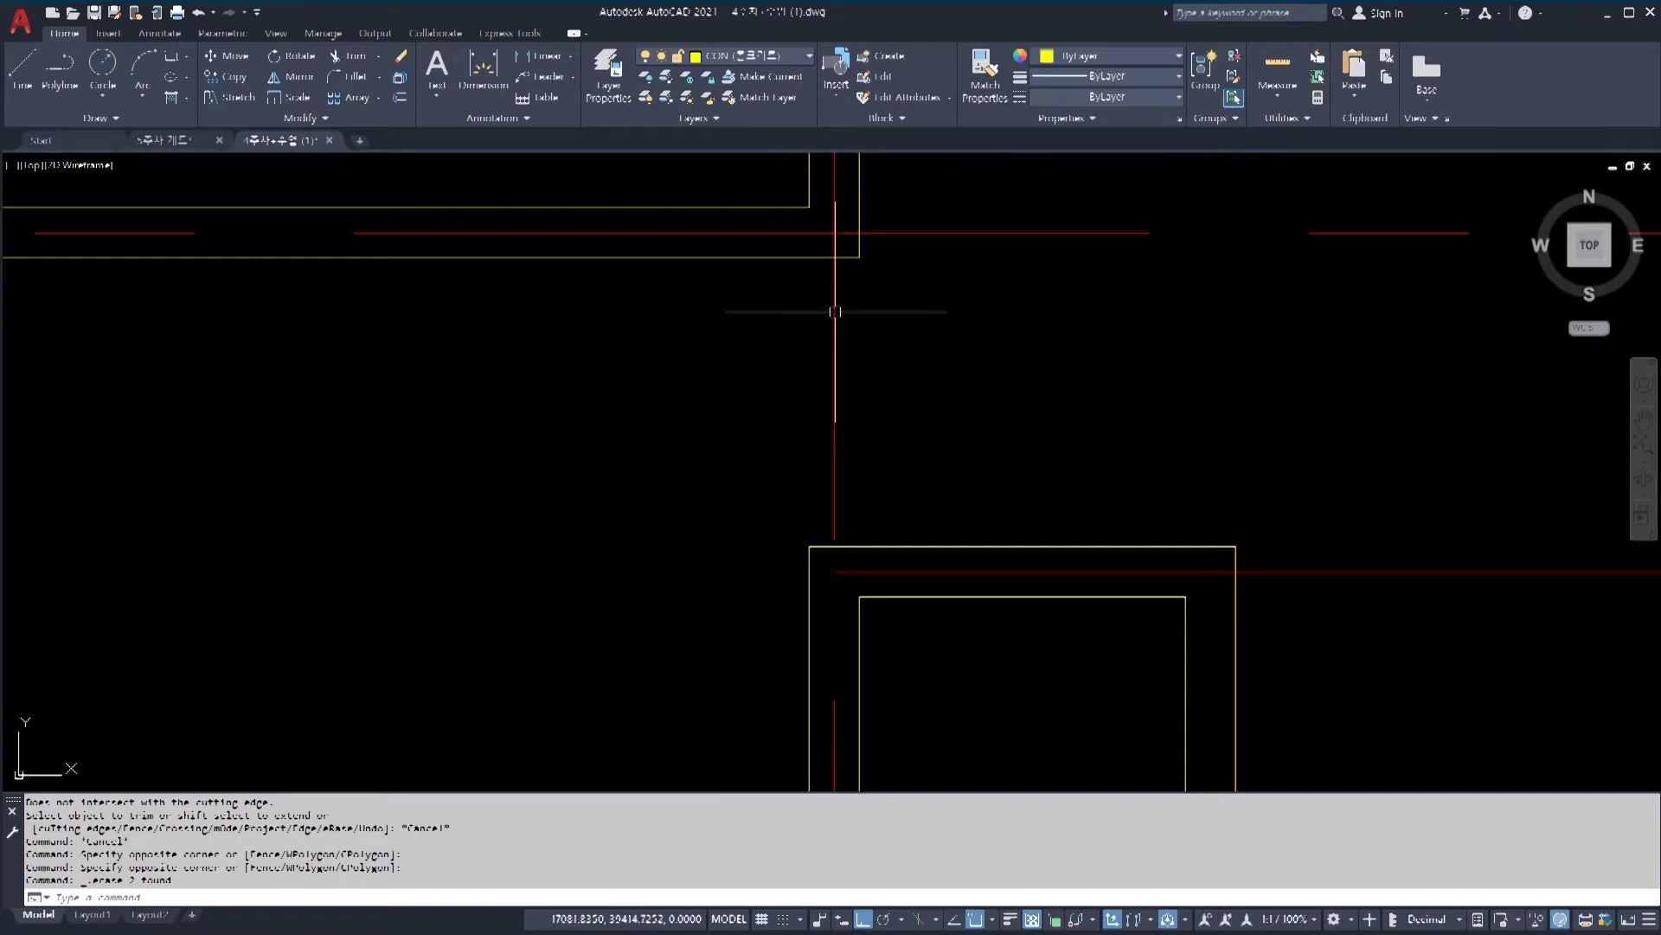
key(Escape)
key(Escape)
text(di)
key(Return)
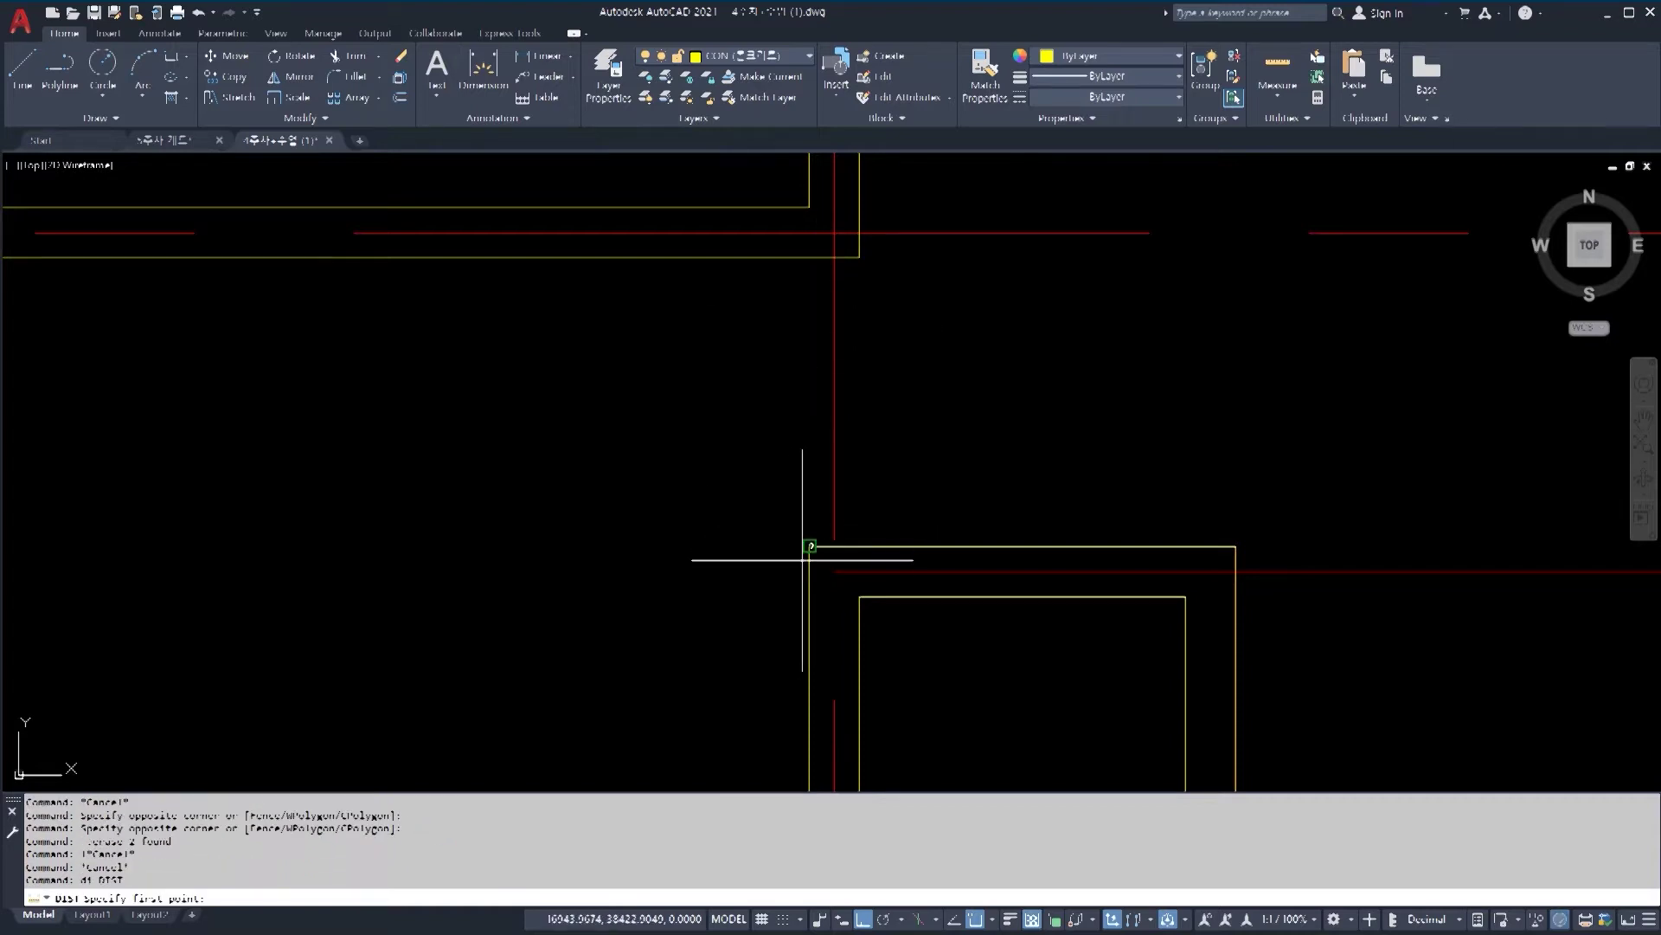
click(810, 546)
click(812, 261)
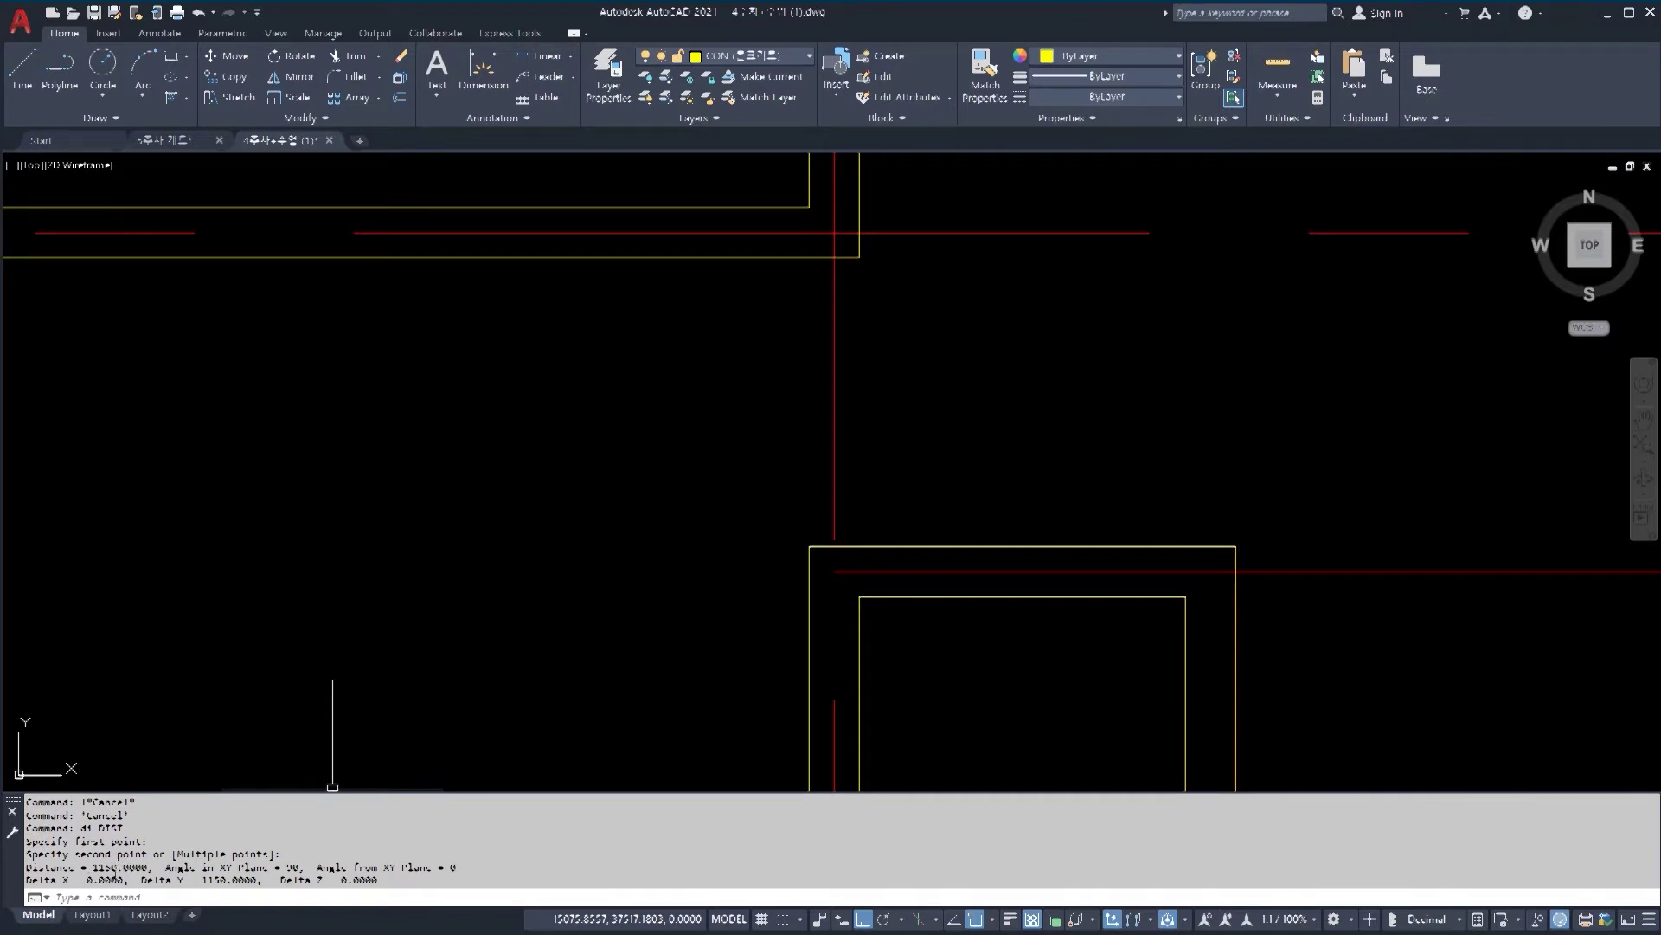
Step: Draw a jamb below the upper wall's lower-right corner: 50 down, 200 left, and back up to the wall's underside
scroll(858, 267, up, 2)
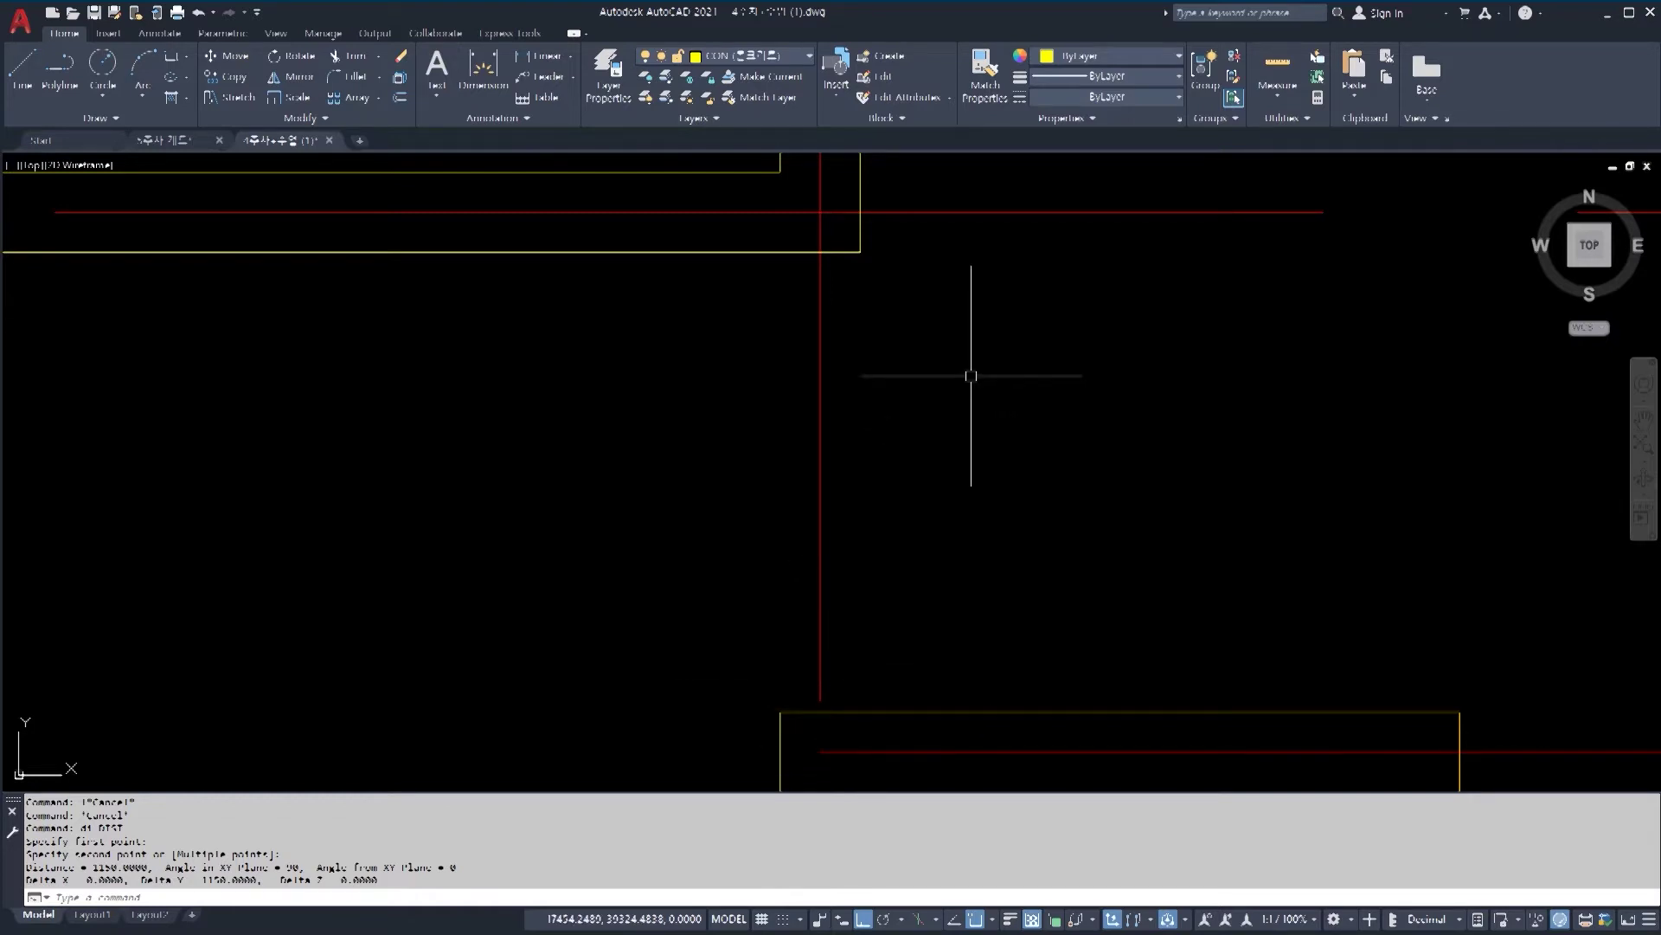
text(l)
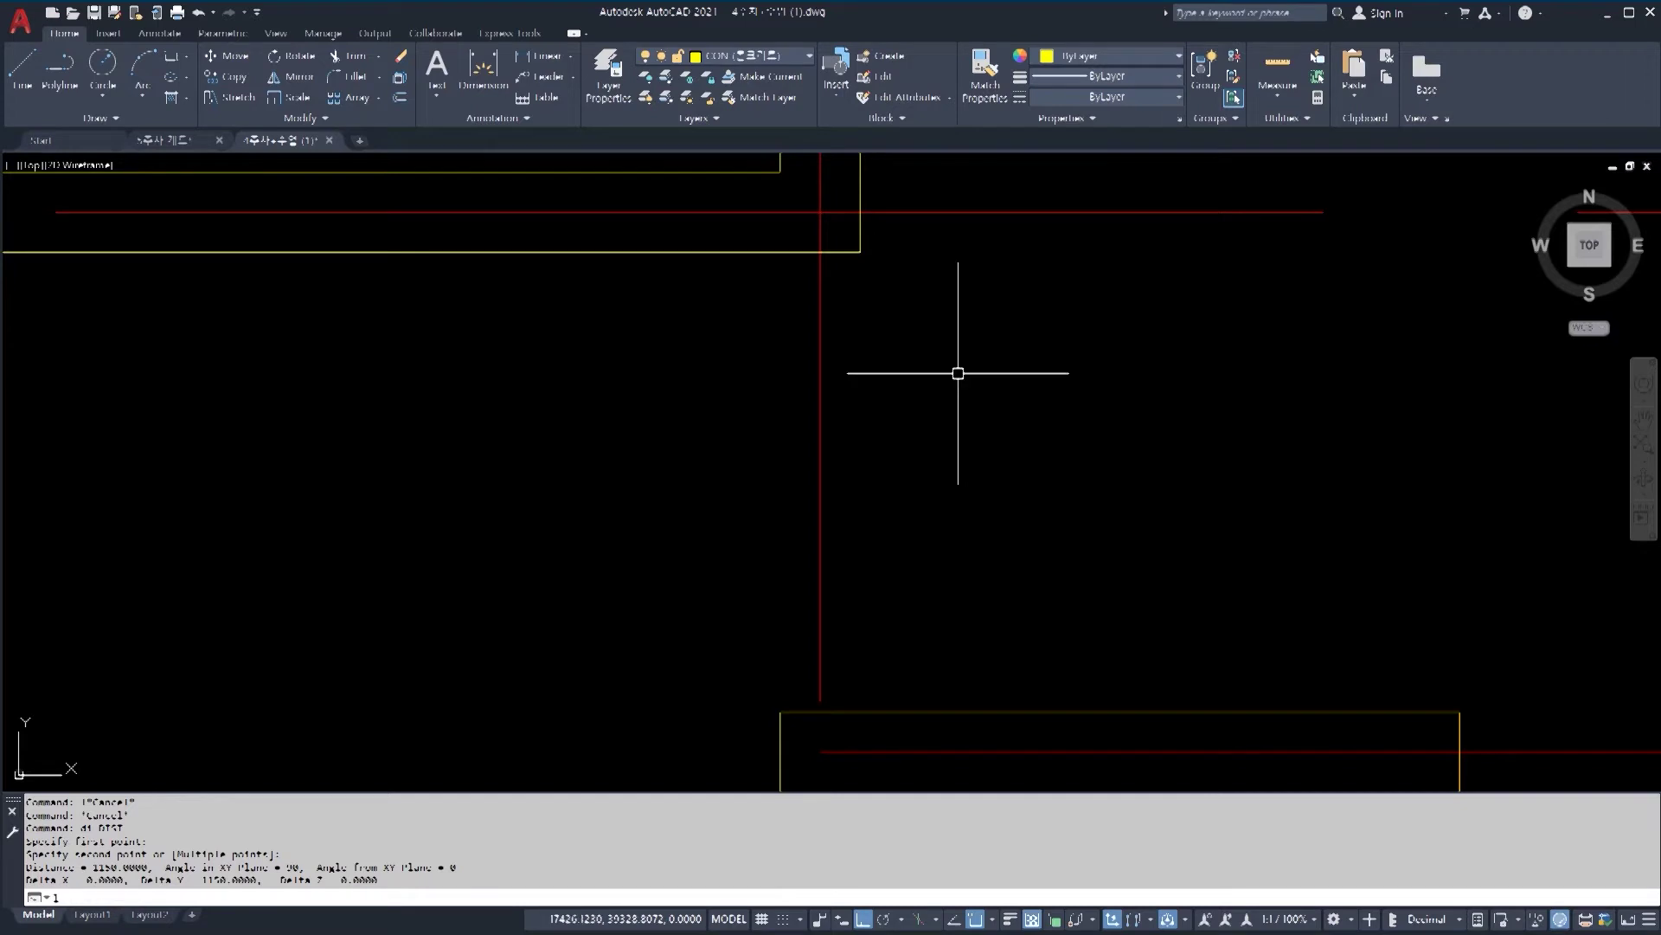
key(Return)
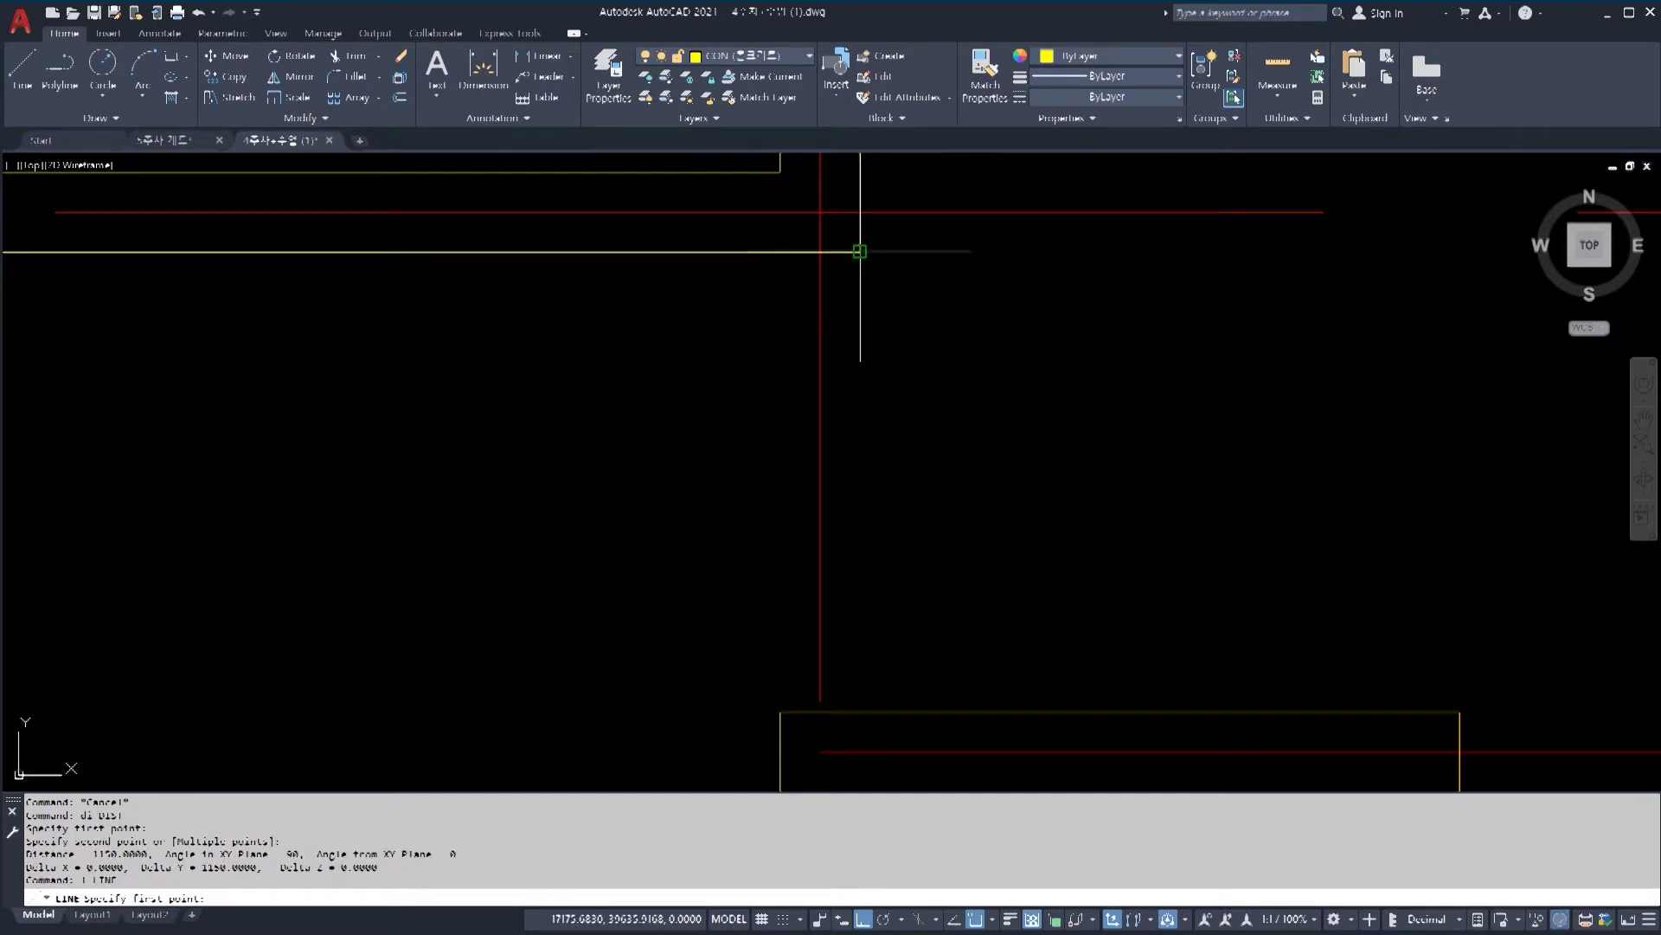
click(860, 253)
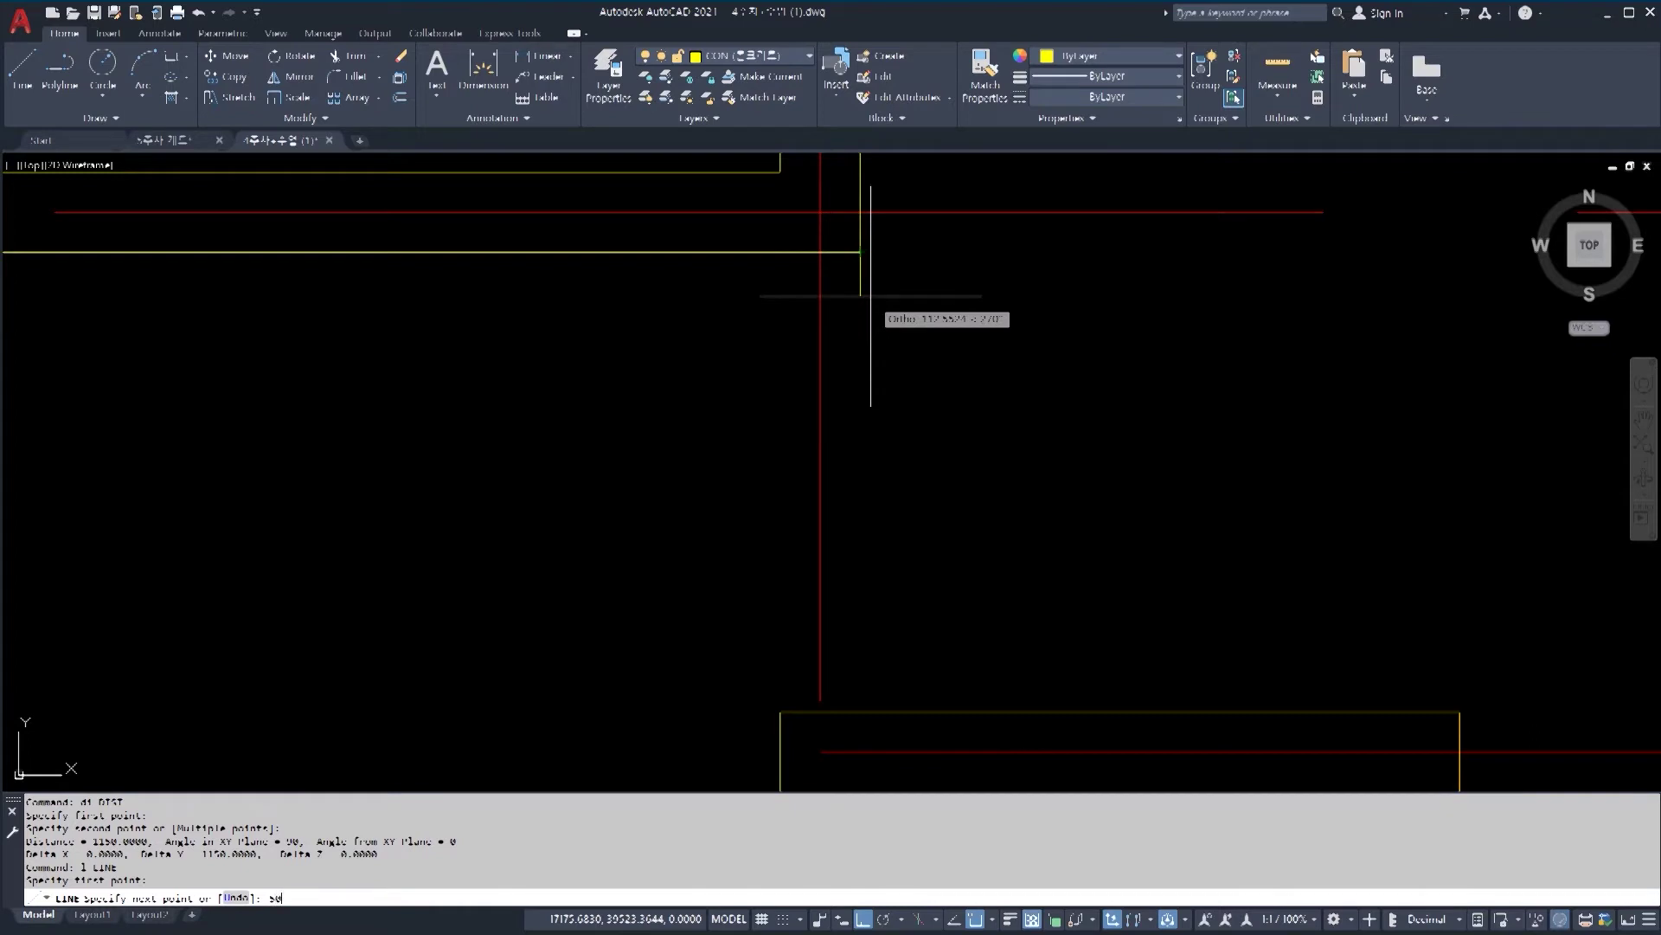
key(Return)
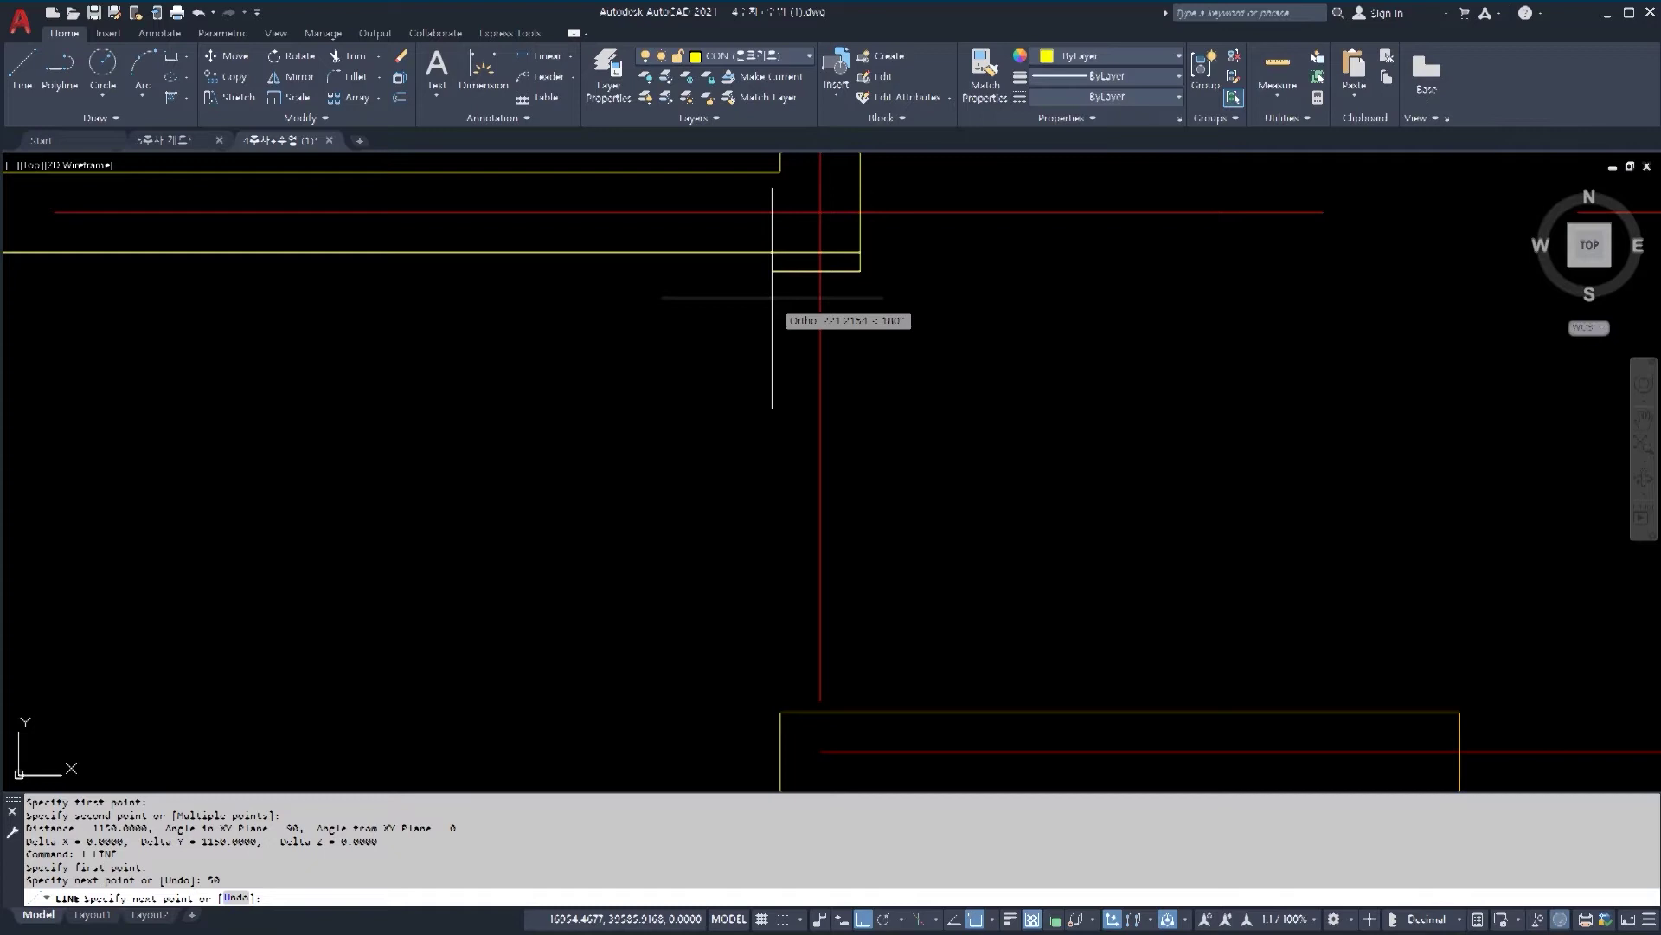
text(200)
key(Return)
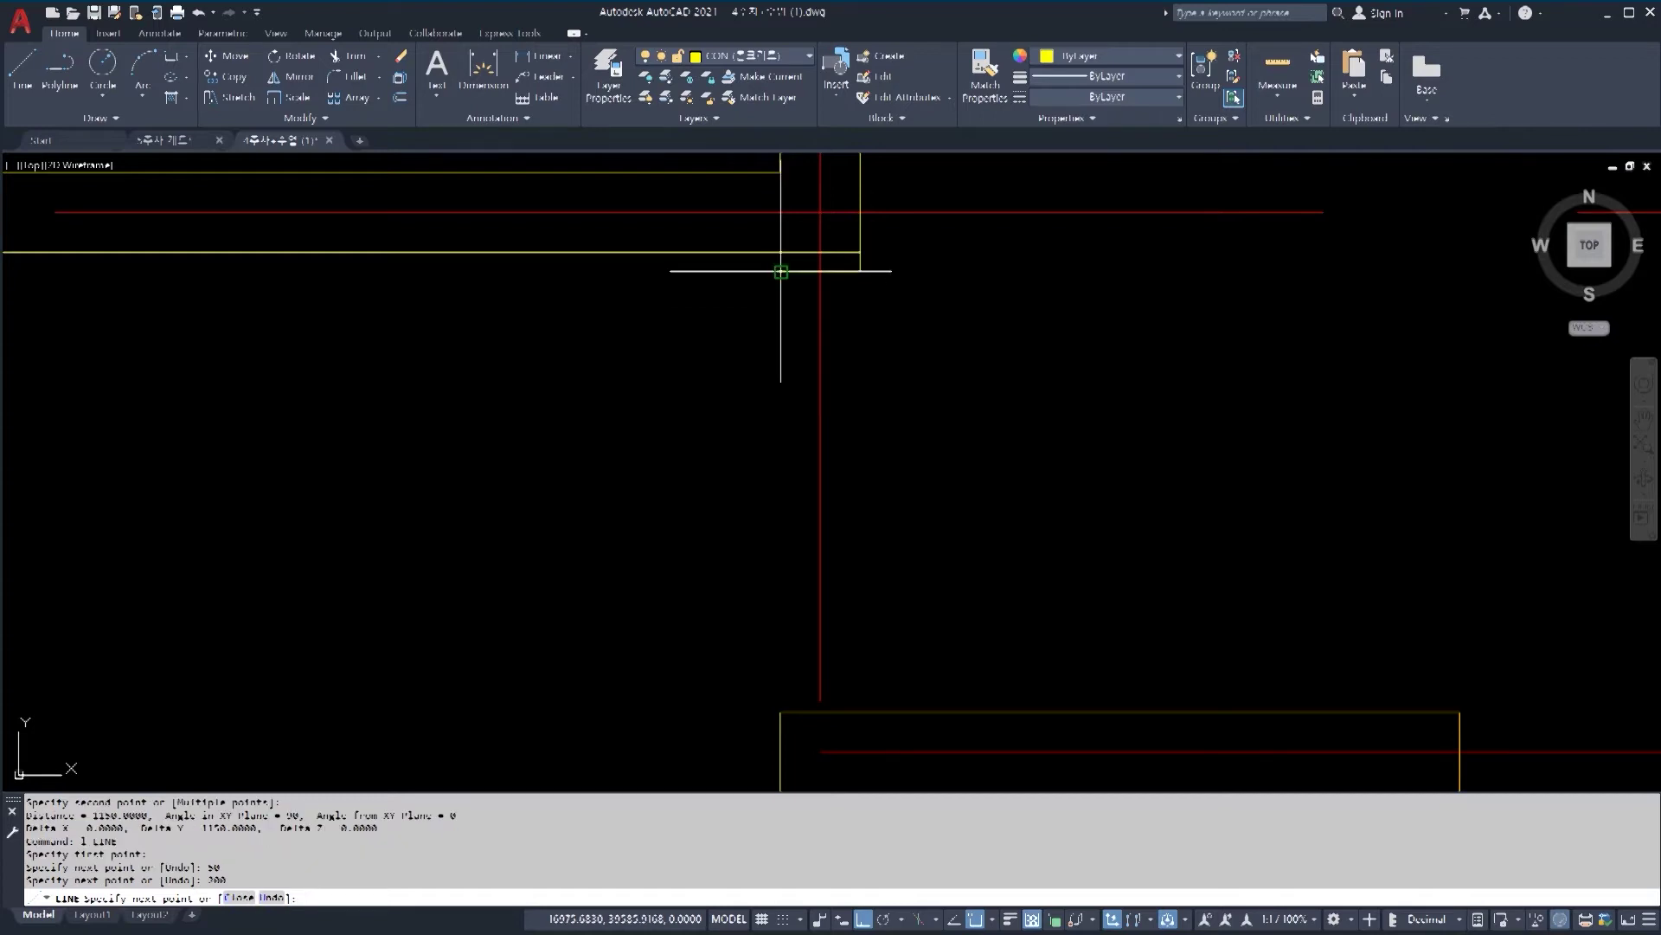
scroll(783, 246, up, 4)
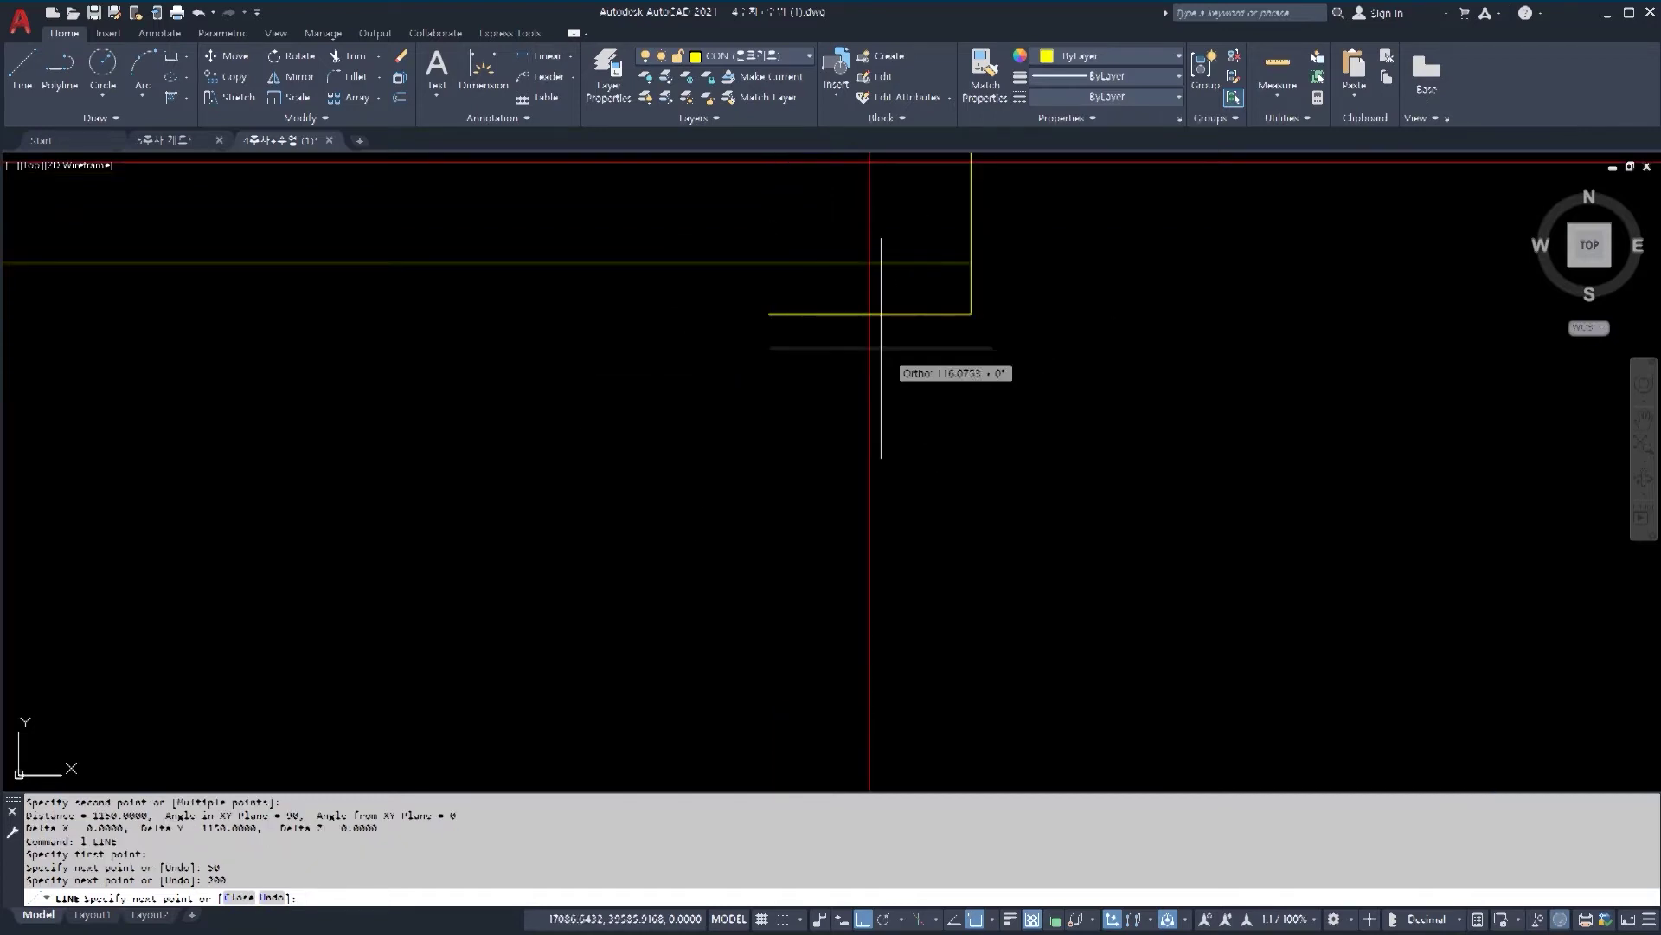
click(768, 262)
scroll(857, 329, up, 3)
key(Escape)
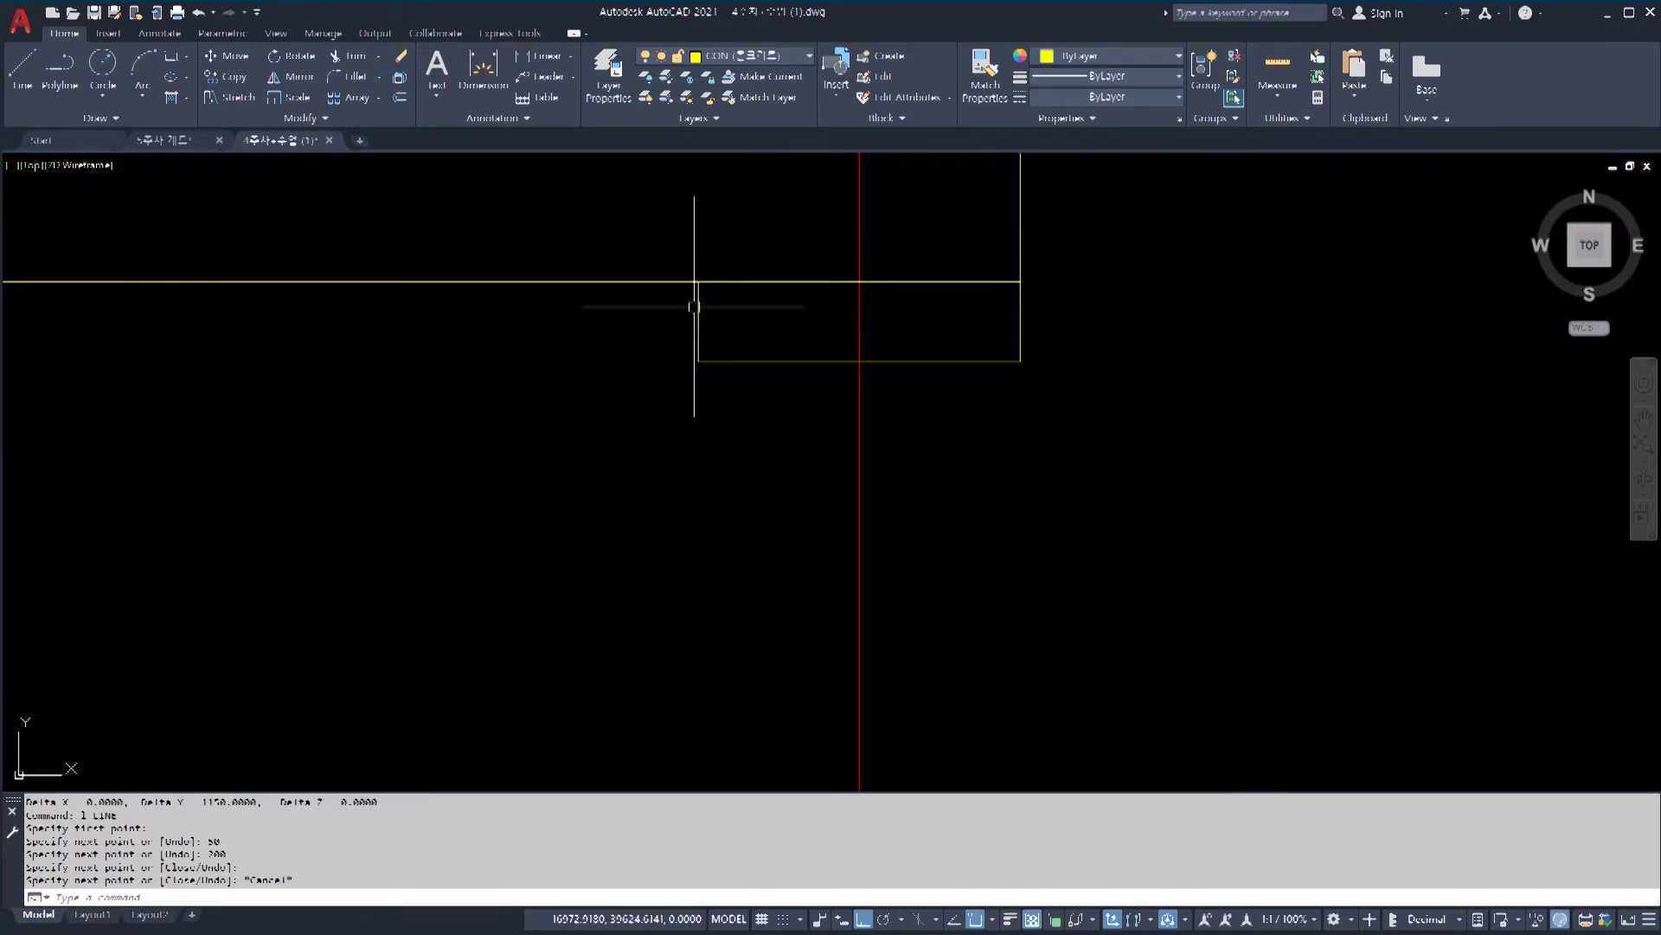
Step: Draw a jamb above the lower room's upper-left wall corner: 100 up, 200 right, and back down to the wall's top line
scroll(1008, 282, down, 3)
scroll(995, 694, up, 1)
middle_drag(973, 702, 898, 575)
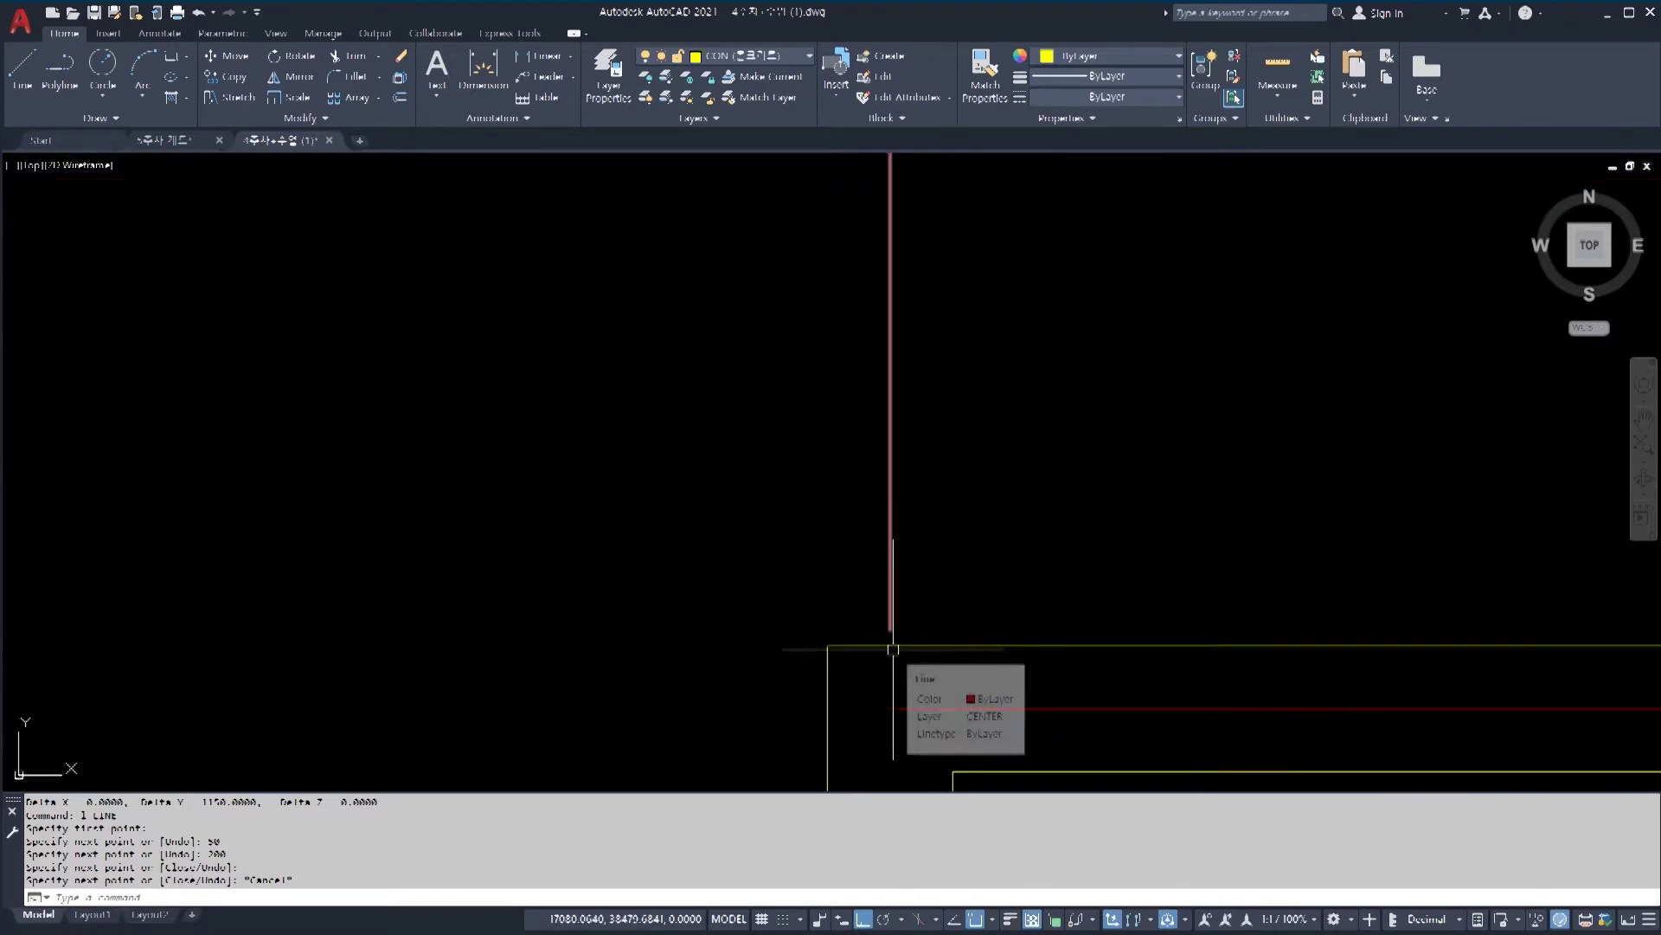
key(Return)
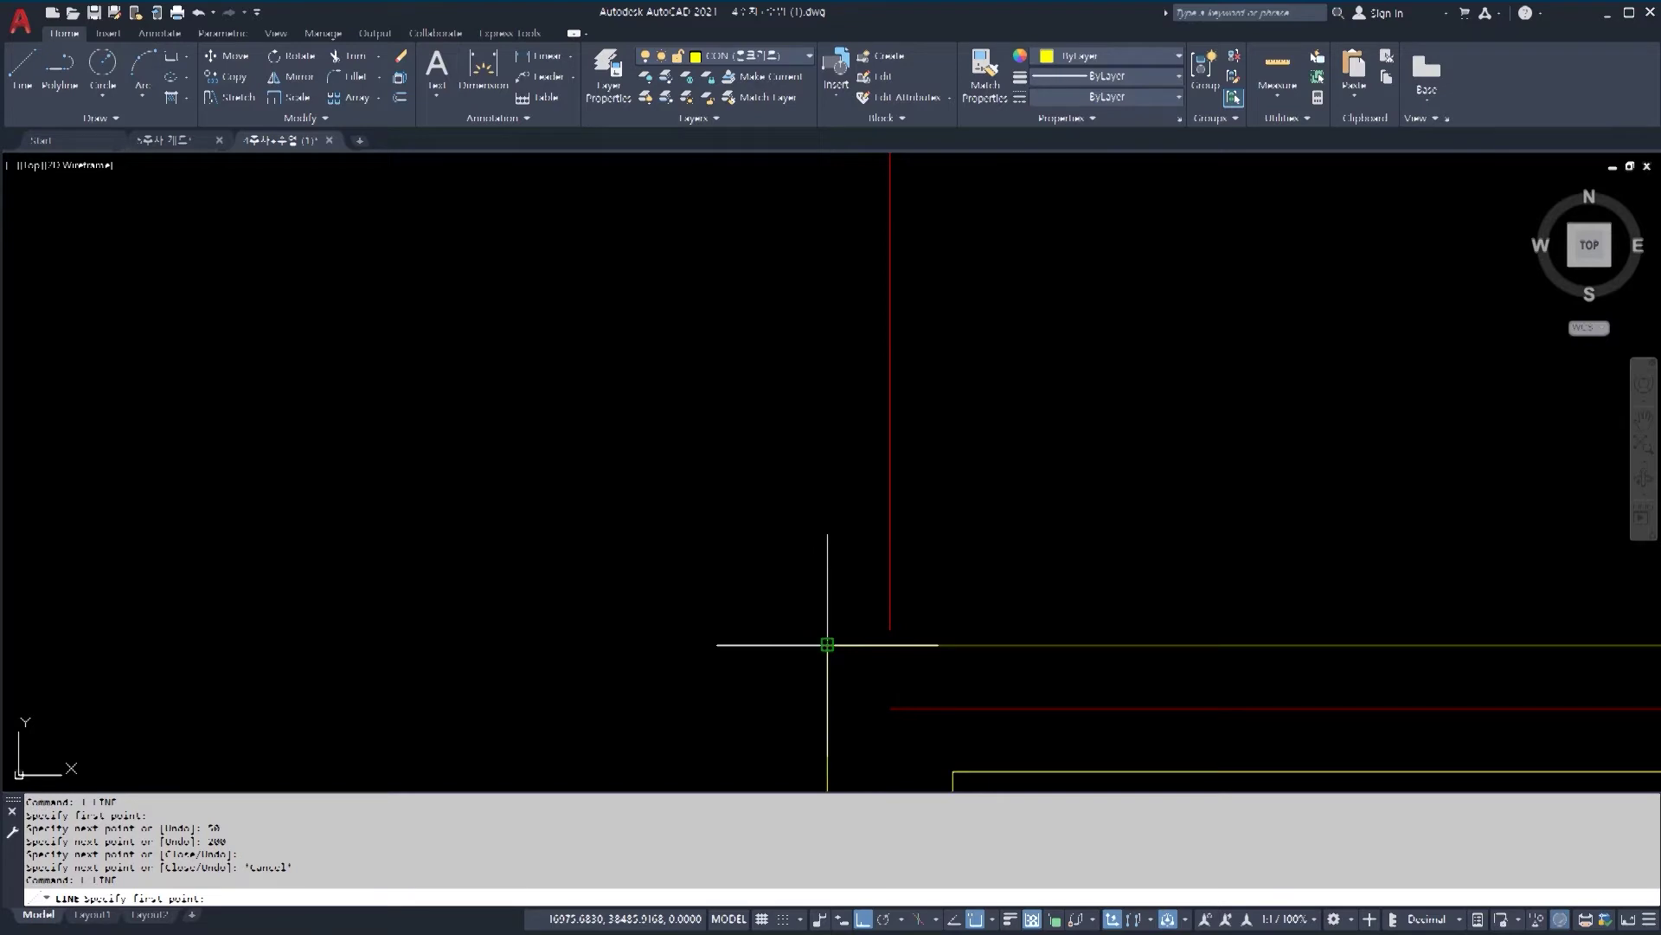
click(827, 644)
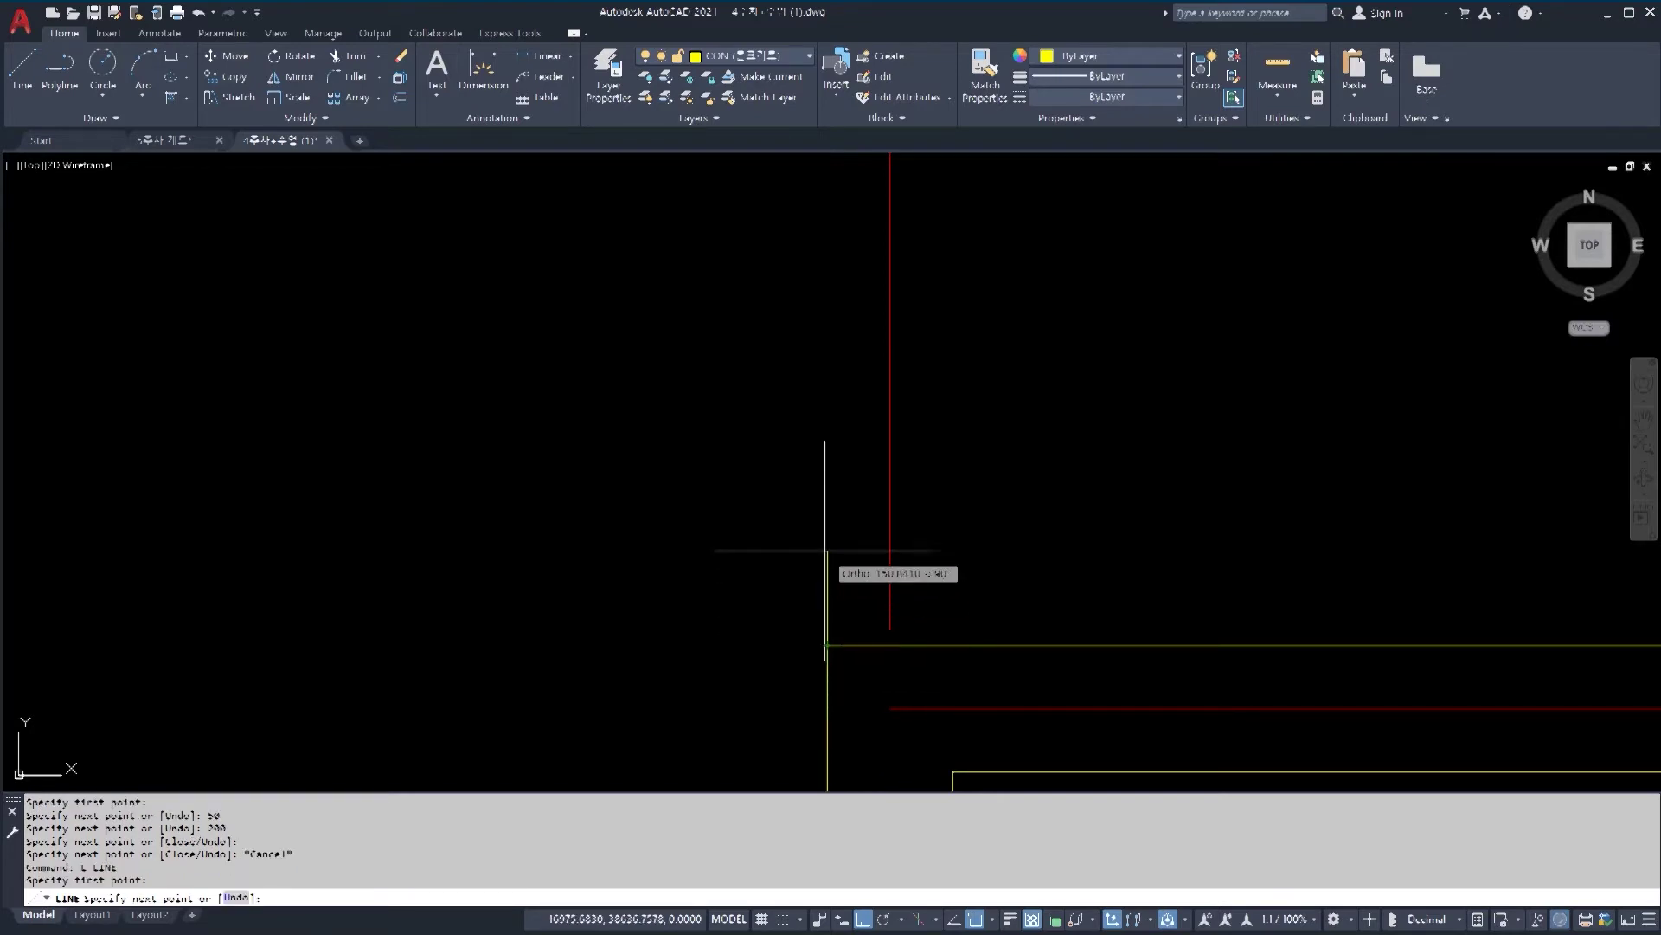
text(100)
key(Return)
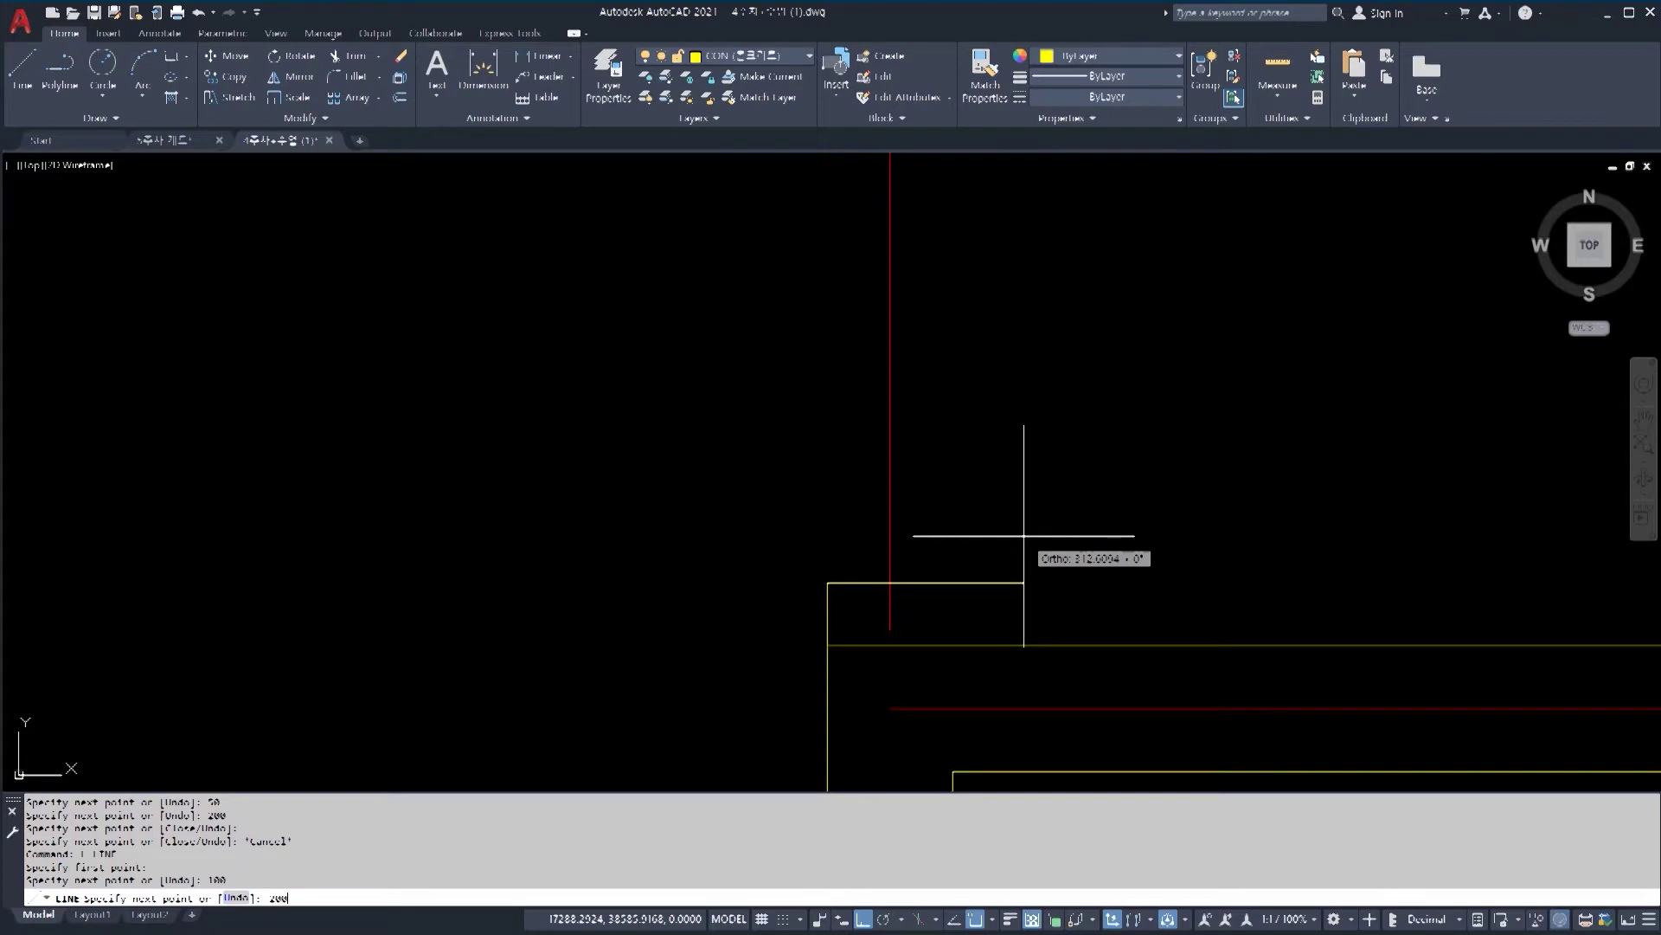
text(200)
key(Return)
scroll(1021, 541, down, 2)
scroll(974, 615, up, 3)
scroll(935, 478, down, 5)
key(Escape)
key(Escape)
key(Escape)
scroll(900, 519, up, 4)
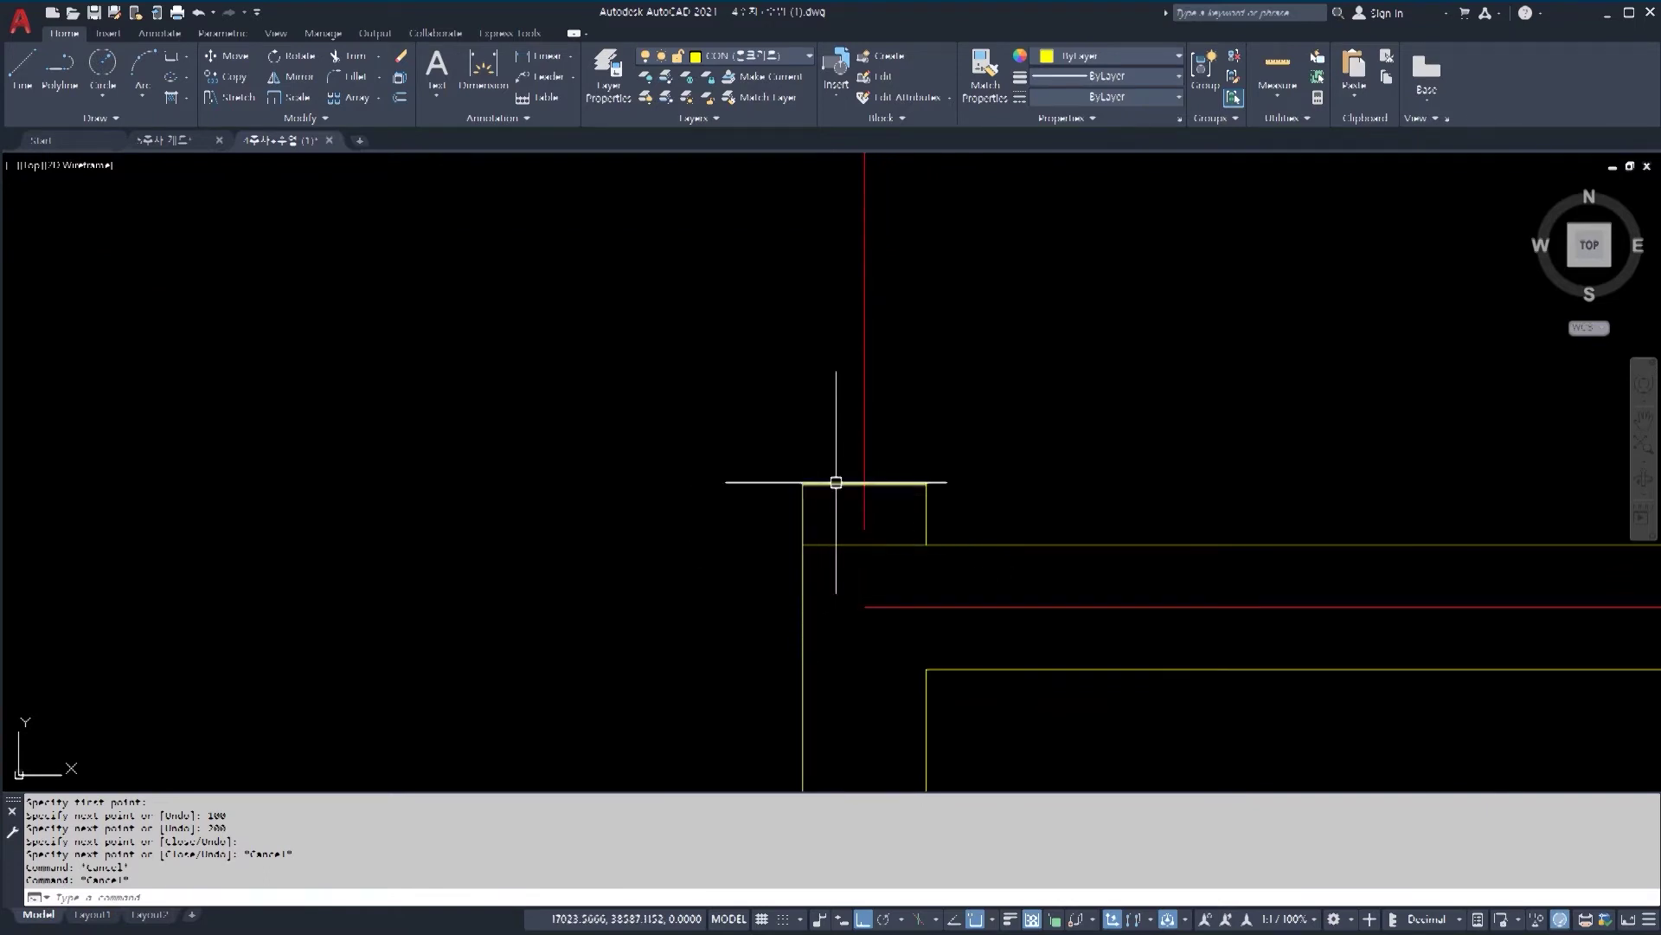
Step: Draw a 1000 check line upward from the lower jamb's upper-right corner and inspect its end at the upper jamb
scroll(865, 437, down, 4)
middle_drag(848, 317, 888, 534)
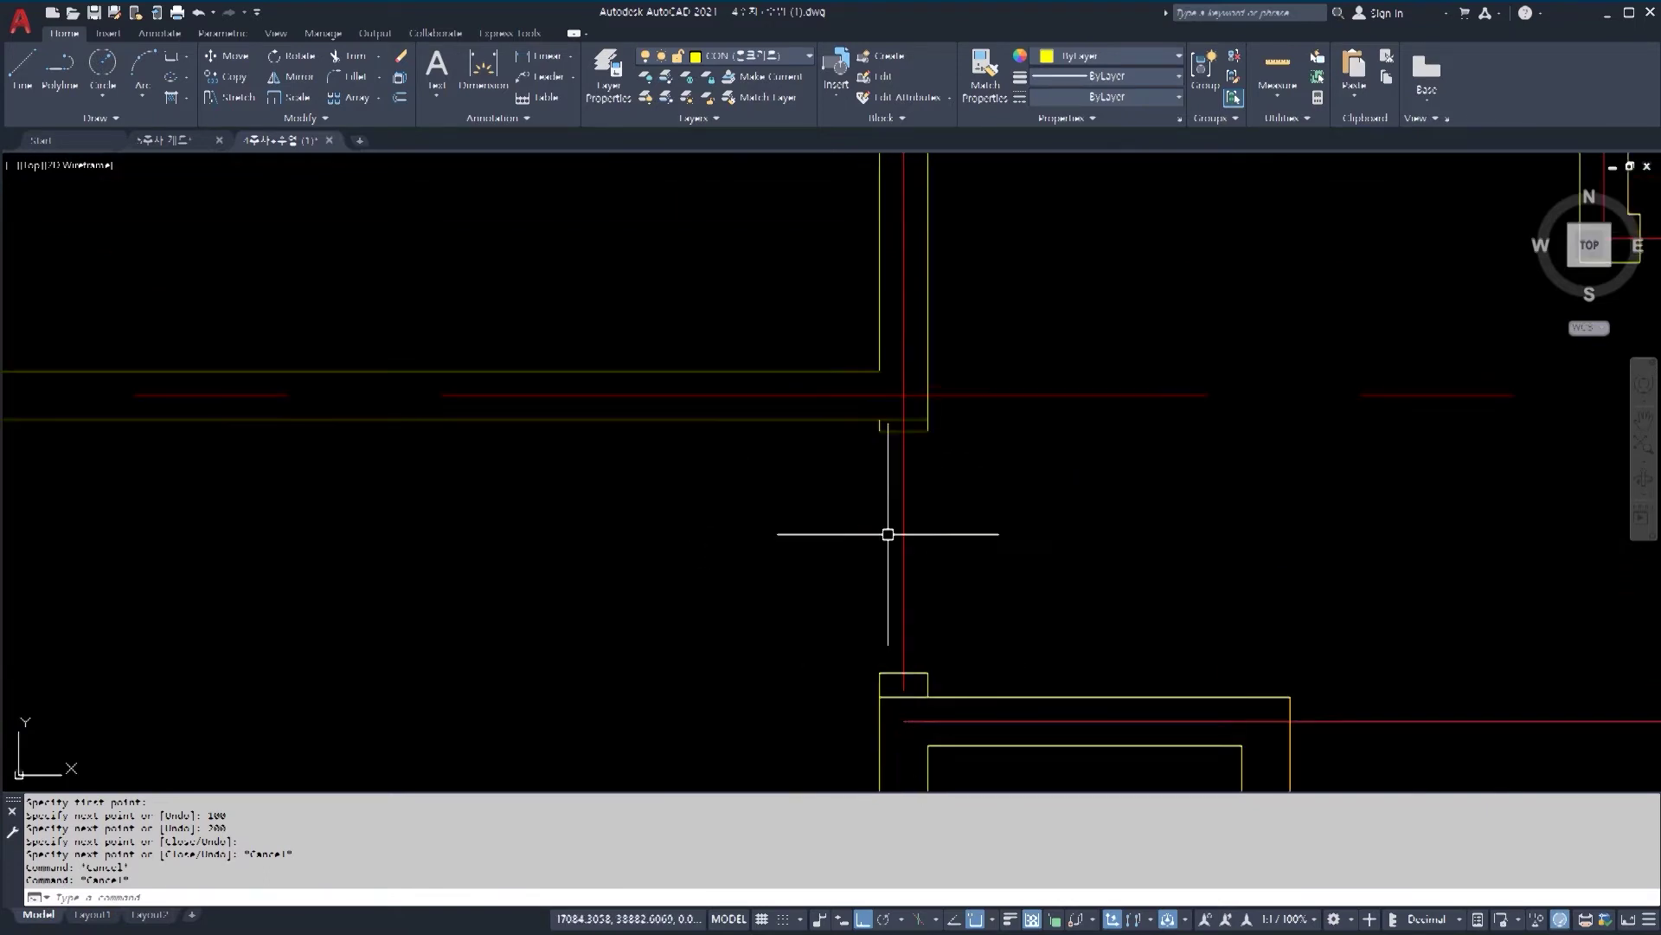
scroll(878, 463, up, 4)
scroll(1027, 379, down, 2)
middle_drag(1021, 566, 917, 512)
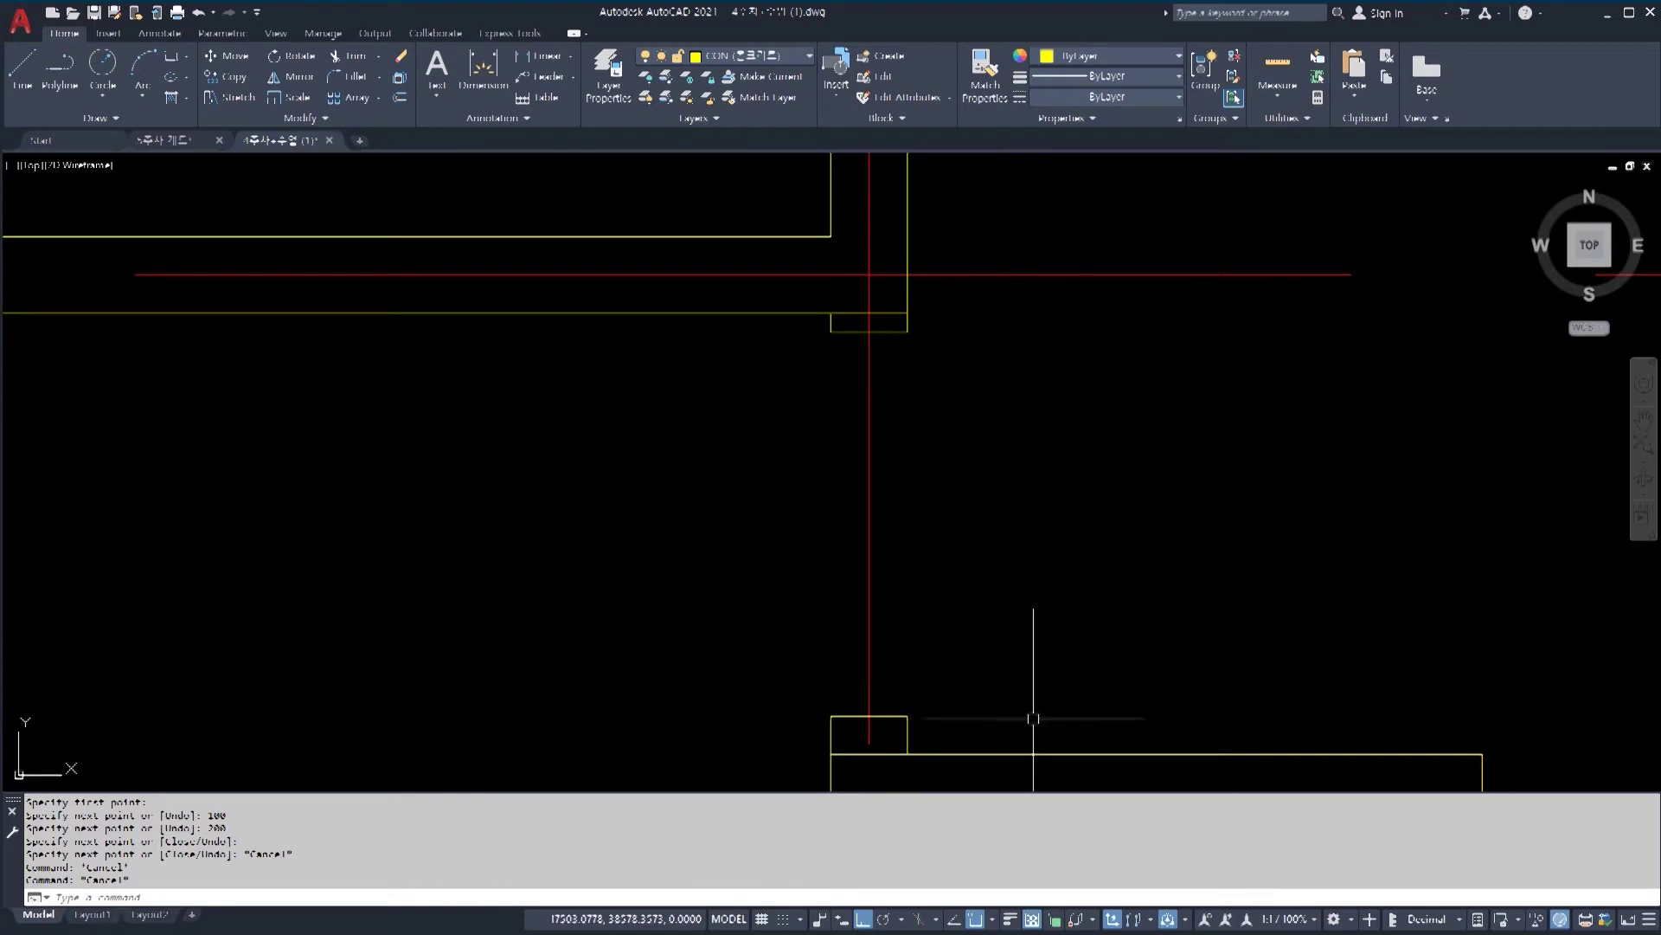
key(Return)
click(907, 715)
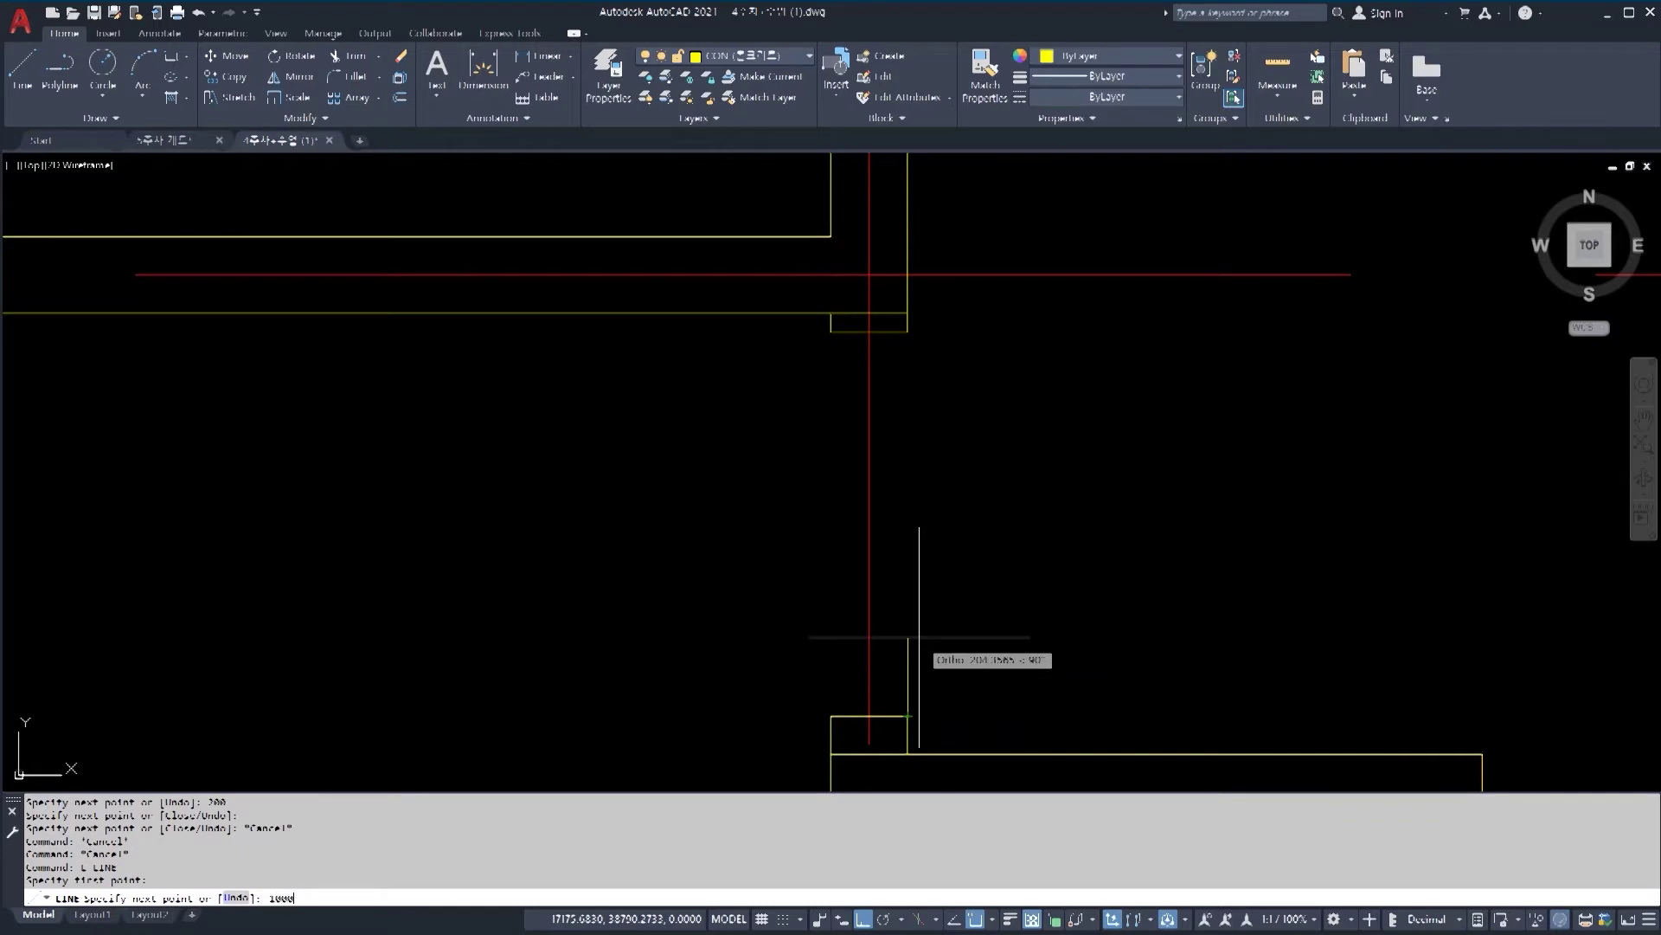
key(Return)
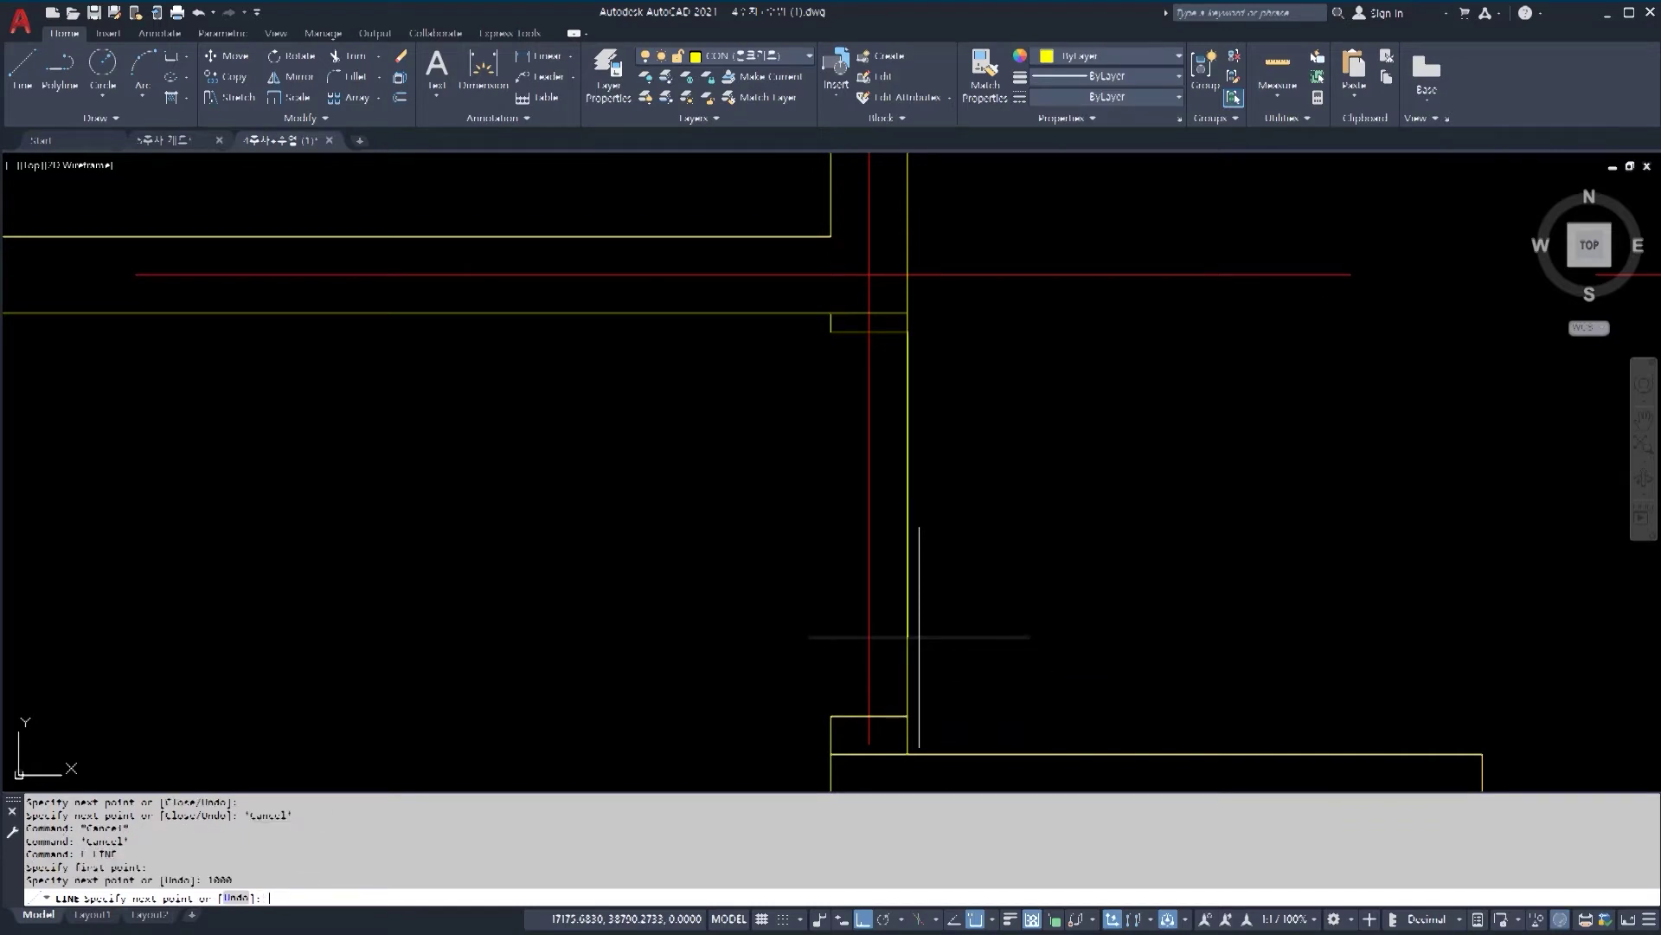
key(Escape)
key(Escape)
click(927, 514)
click(905, 493)
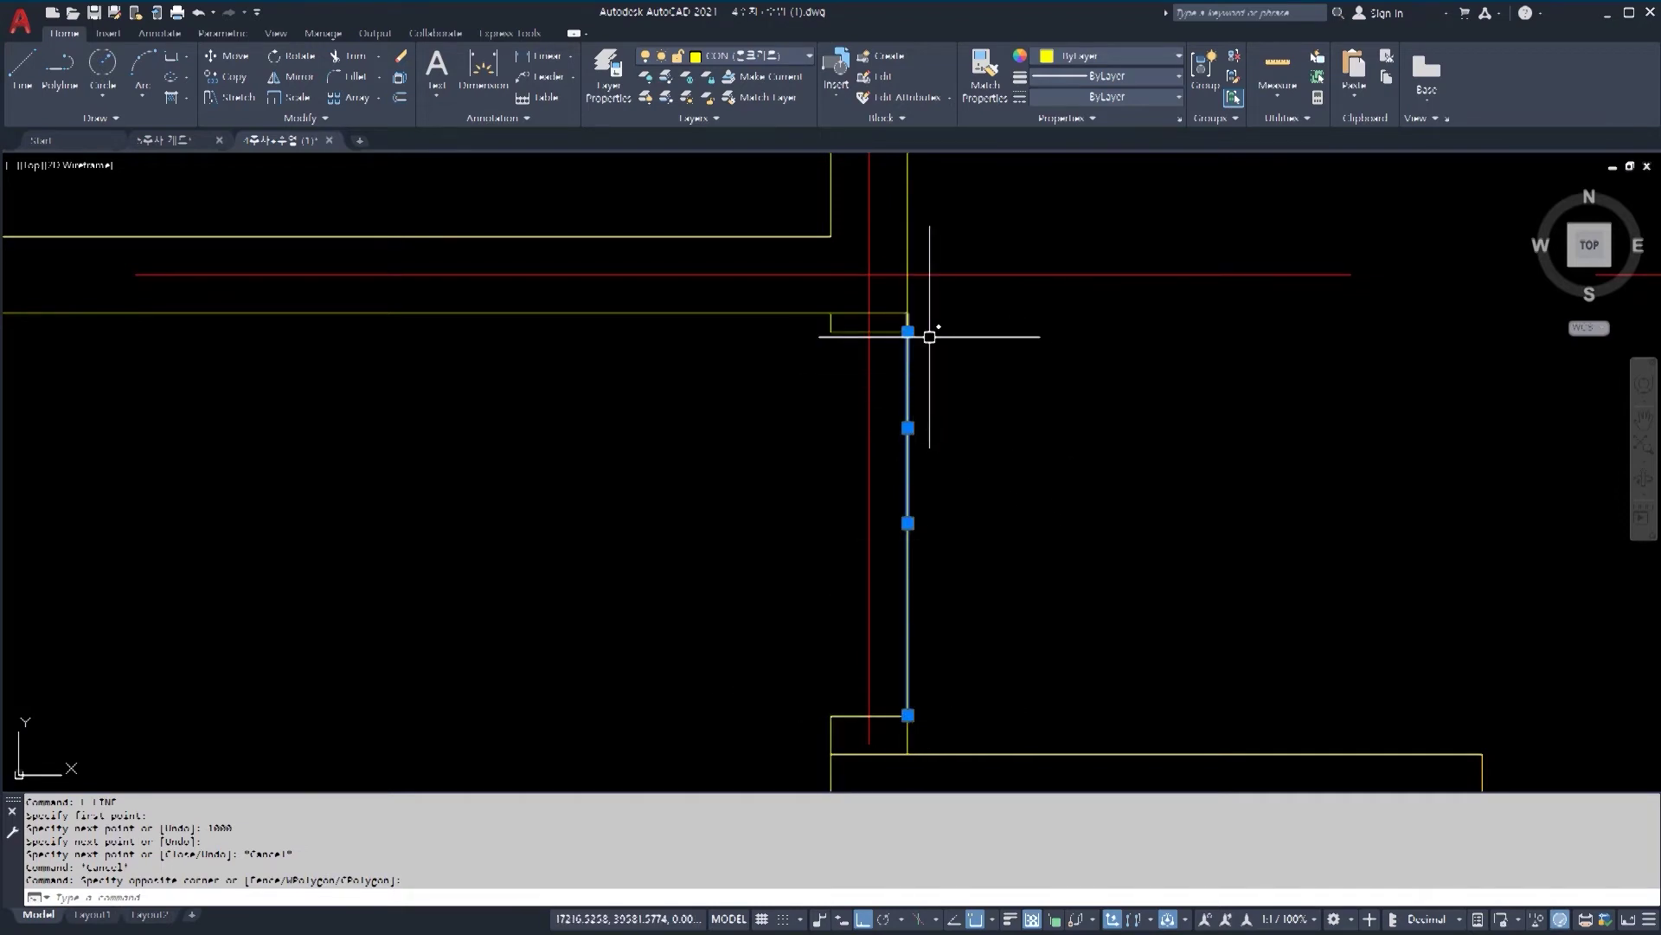
scroll(913, 330, up, 5)
scroll(848, 347, down, 5)
key(Escape)
key(Escape)
key(Escape)
Step: Erase the check line and the short overlapping segment between the two jambs
click(871, 615)
click(849, 560)
key(Delete)
scroll(791, 334, up, 2)
click(959, 564)
click(876, 524)
key(Delete)
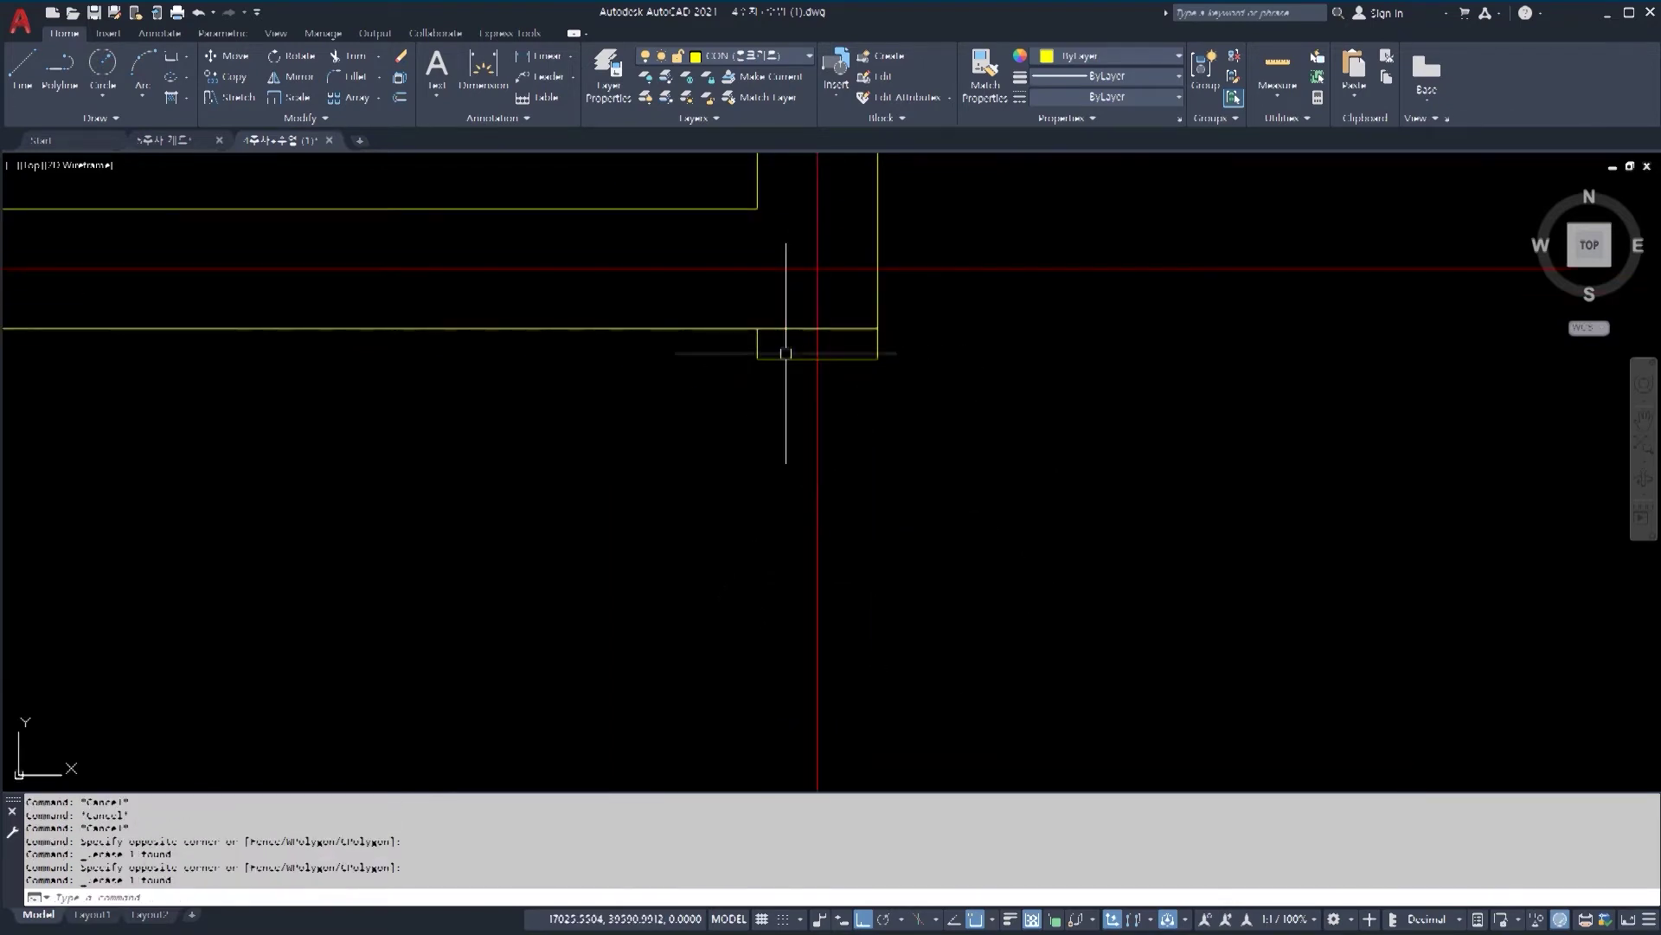
Step: Shorten the upper wall's underside line by stretching its right end back to the upper jamb's left edge
scroll(788, 347, up, 2)
click(782, 327)
click(780, 313)
click(928, 320)
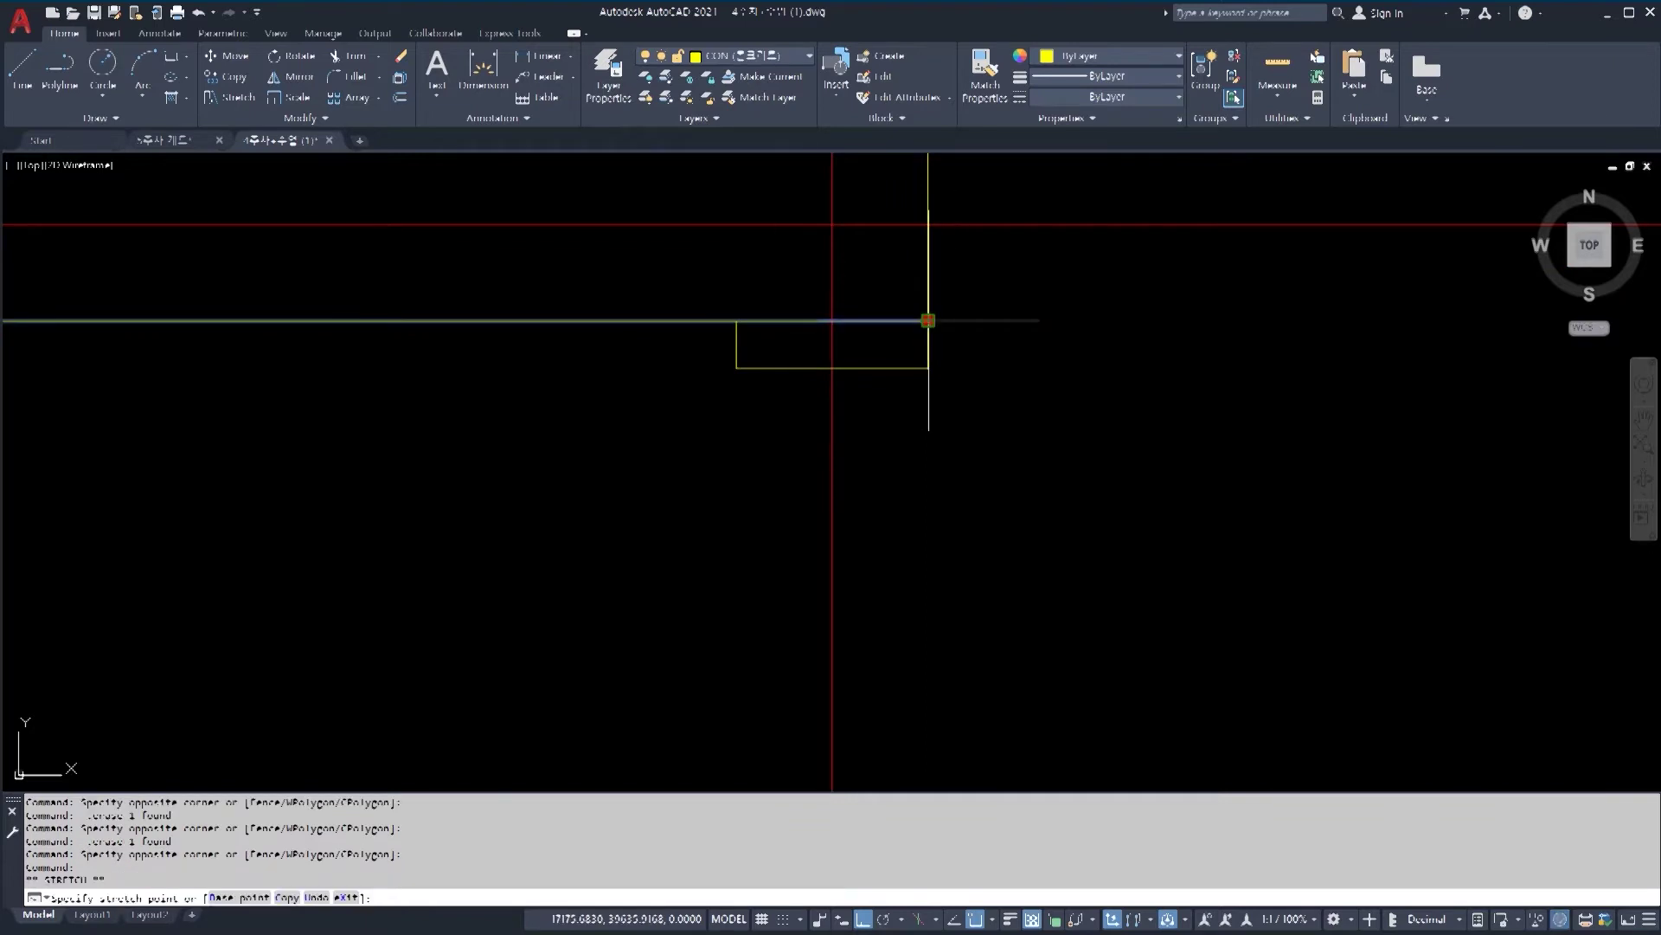
scroll(818, 346, down, 5)
key(Escape)
key(Escape)
Step: Shorten the lower room's outer top wall line by stretching its left end to the lower jamb's right edge
scroll(815, 588, up, 5)
click(857, 650)
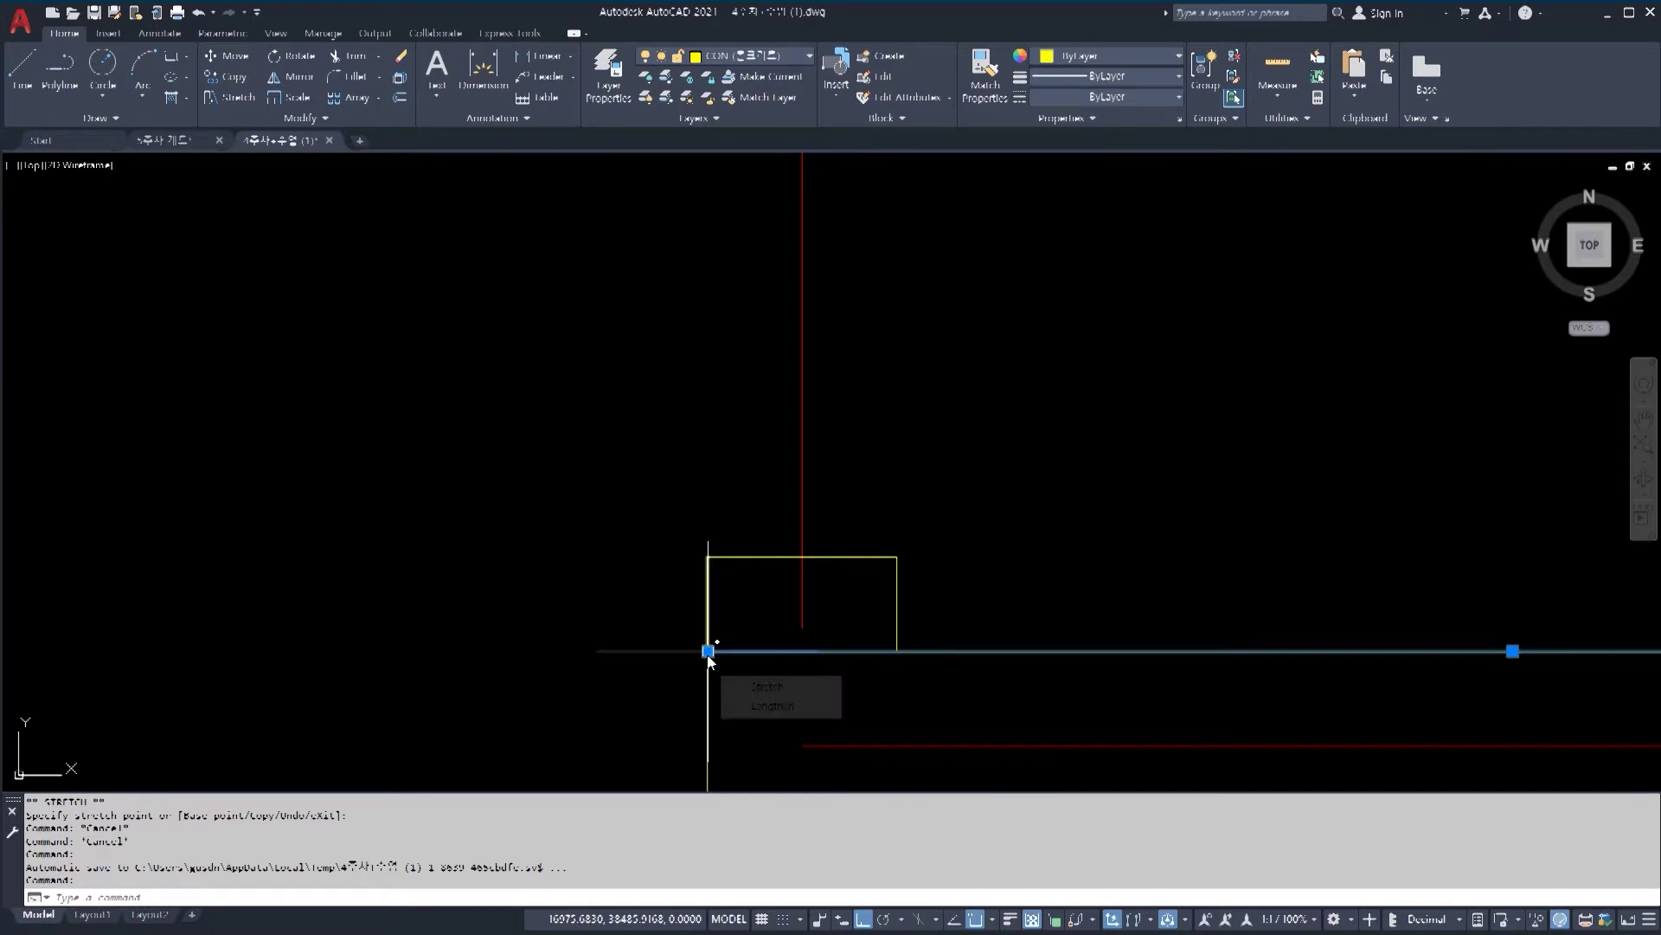
middle_drag(833, 675, 694, 463)
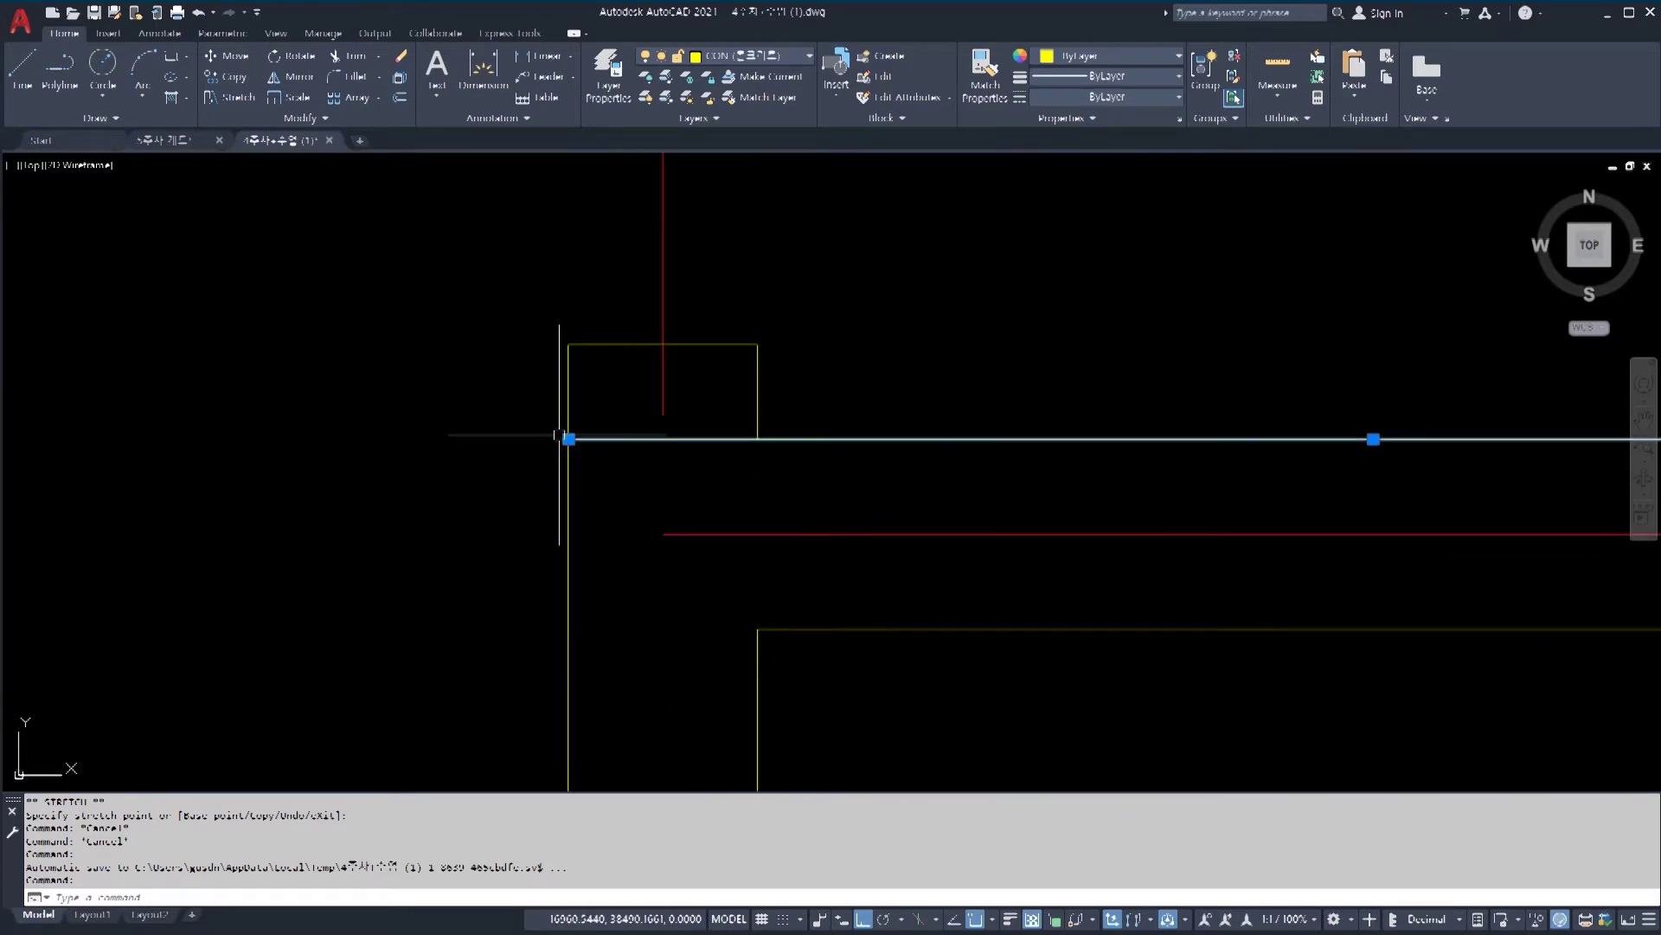
click(568, 439)
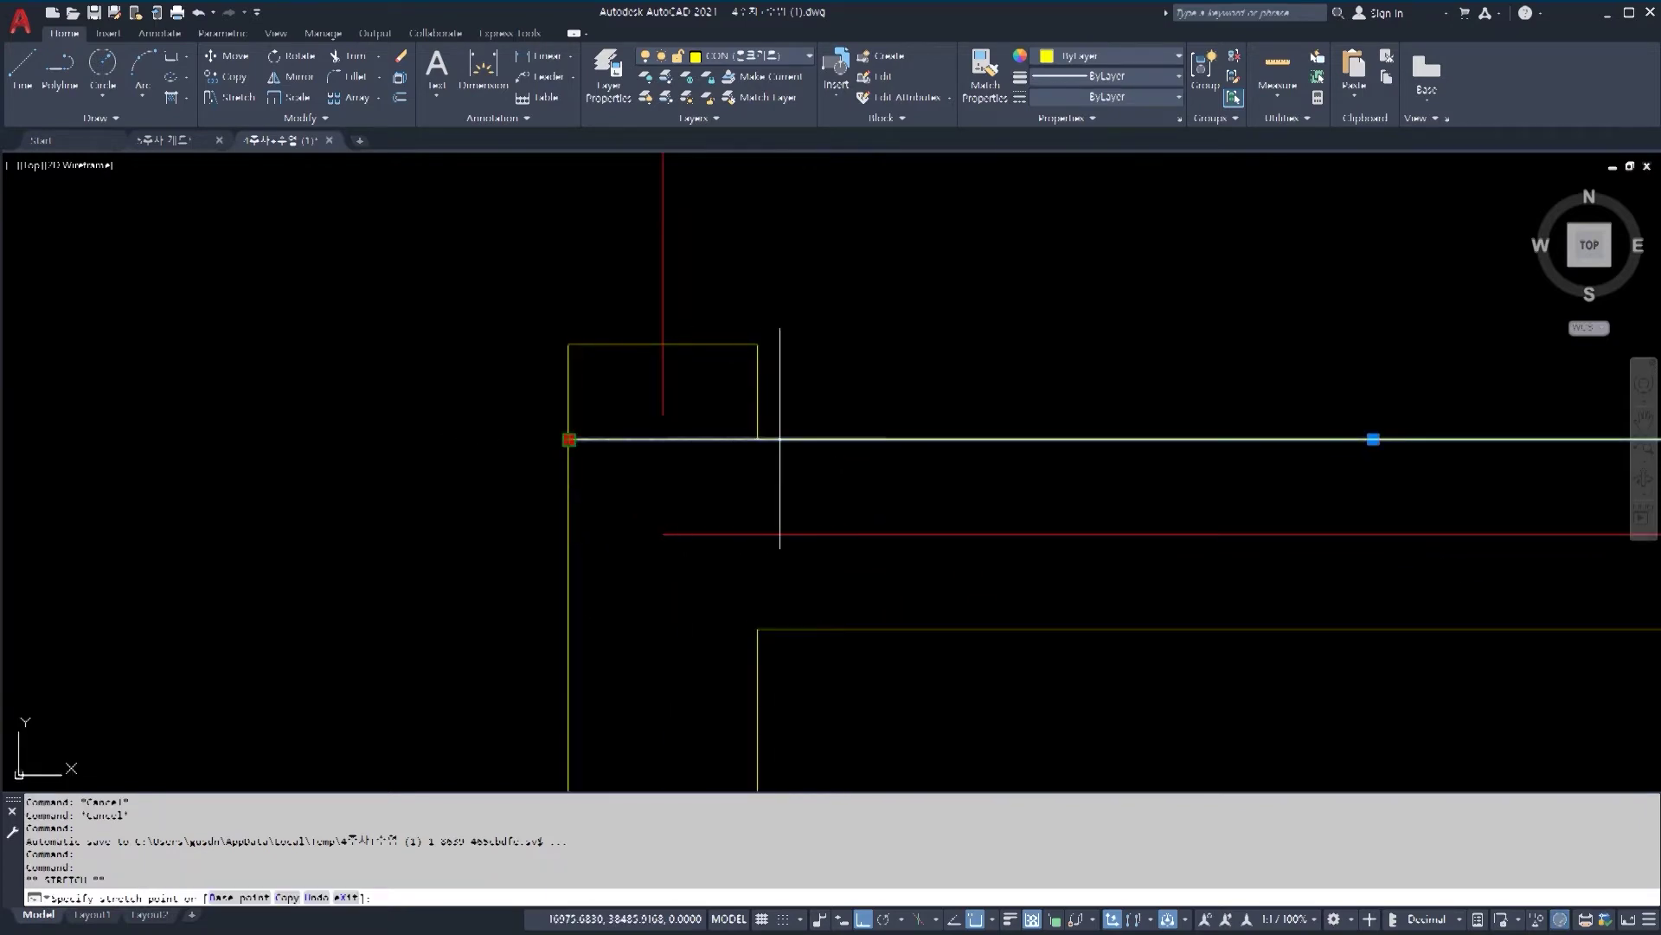
key(Escape)
scroll(671, 482, down, 3)
scroll(824, 596, up, 3)
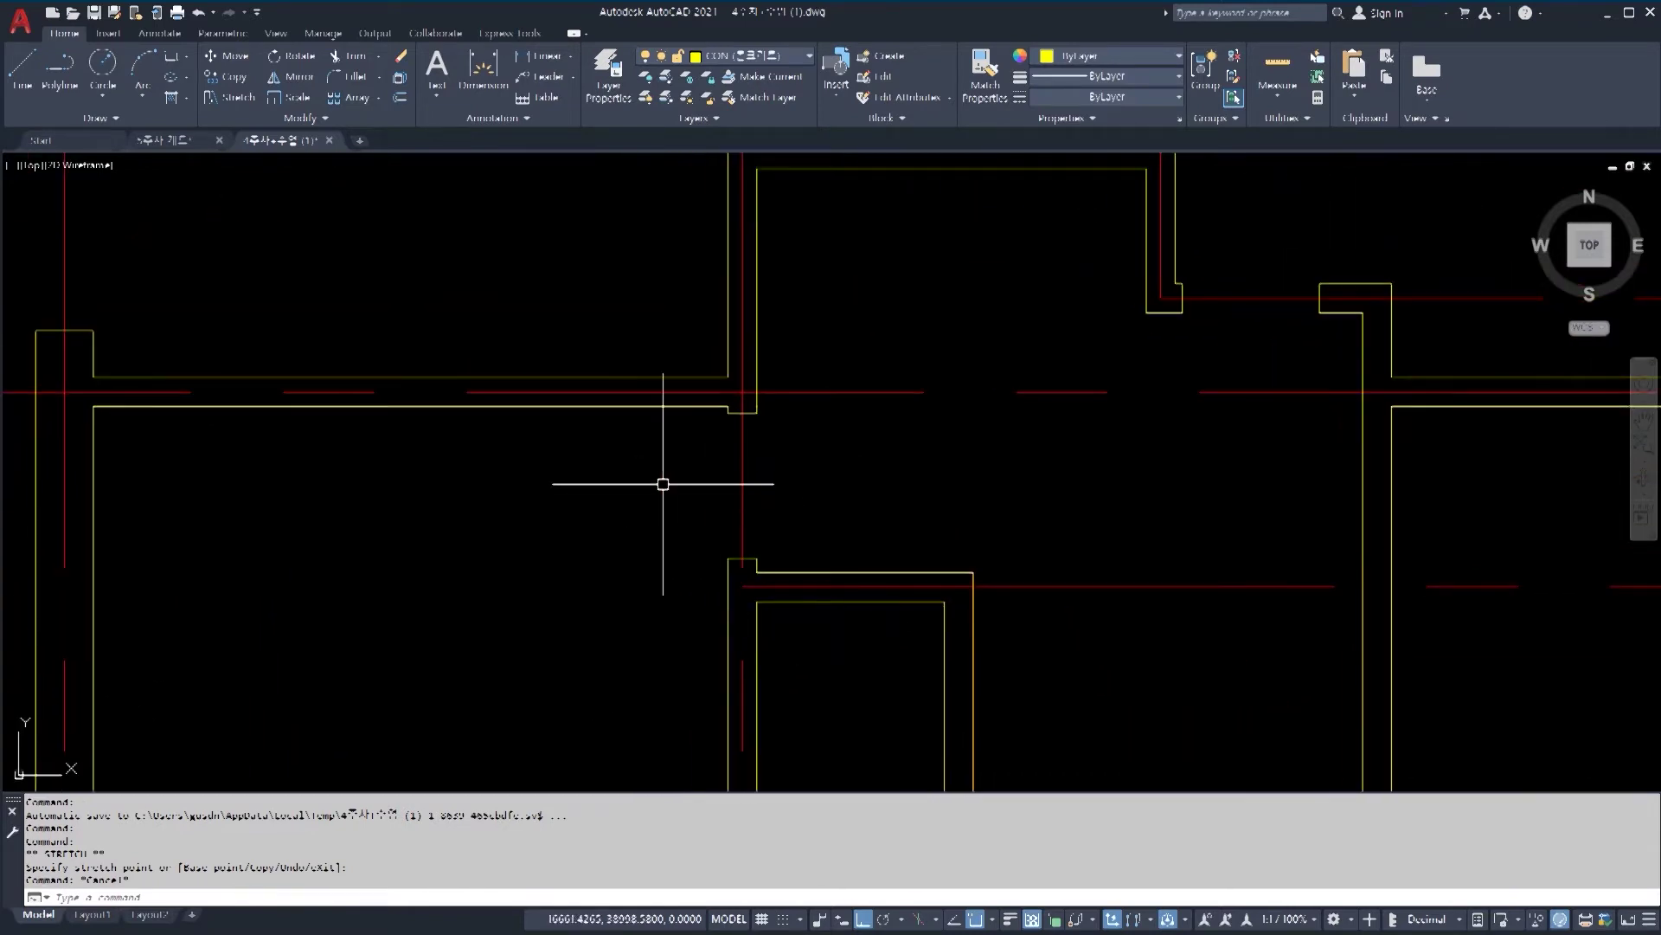
scroll(893, 623, up, 4)
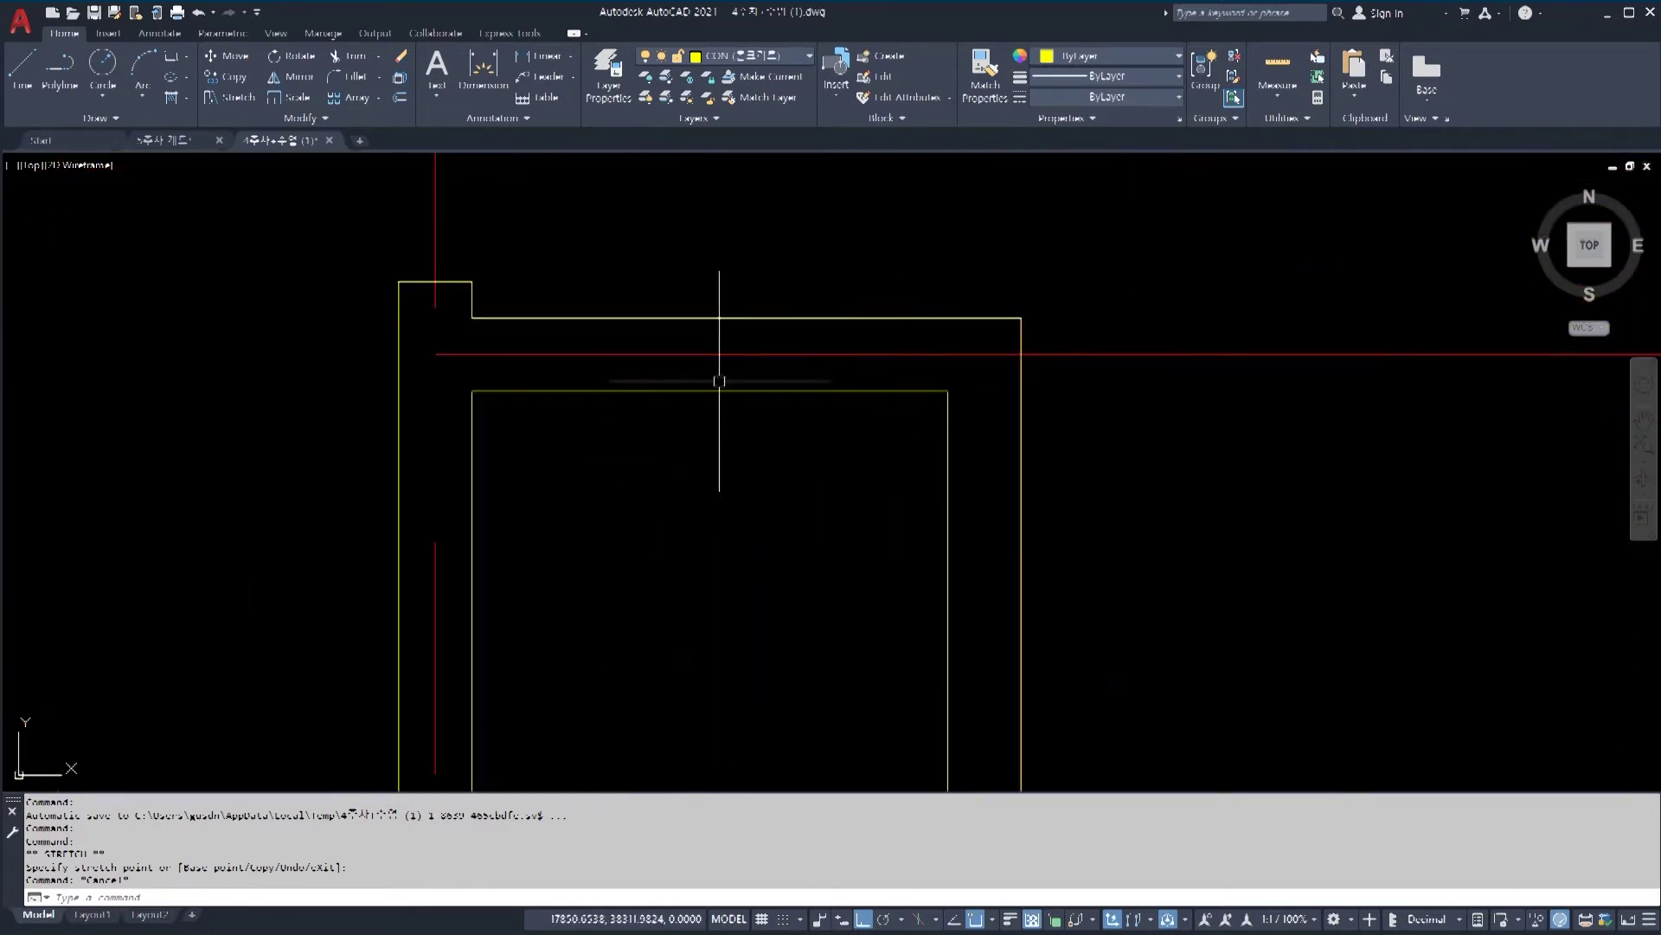
scroll(866, 471, down, 2)
scroll(887, 522, down, 2)
middle_drag(798, 766, 797, 675)
middle_drag(877, 438, 912, 533)
text(l)
key(Return)
key(Escape)
key(Escape)
Step: Draw a vertical line from the small room's inner upper-right corner up to the outer wall line
scroll(952, 481, up, 2)
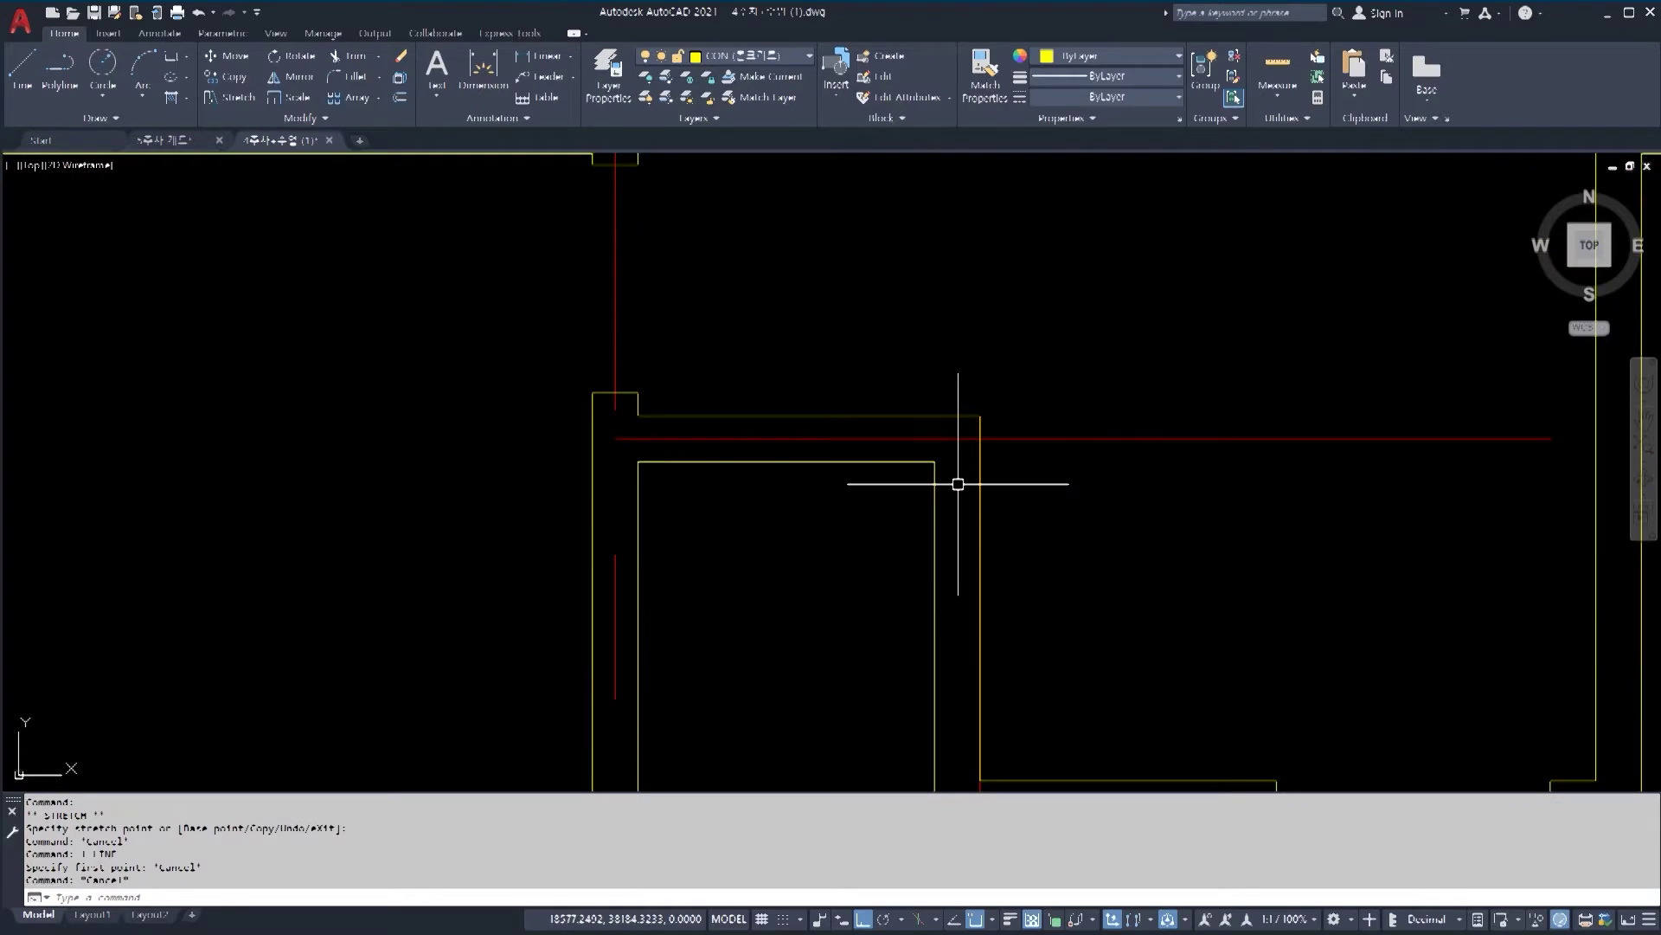
text(l)
key(Return)
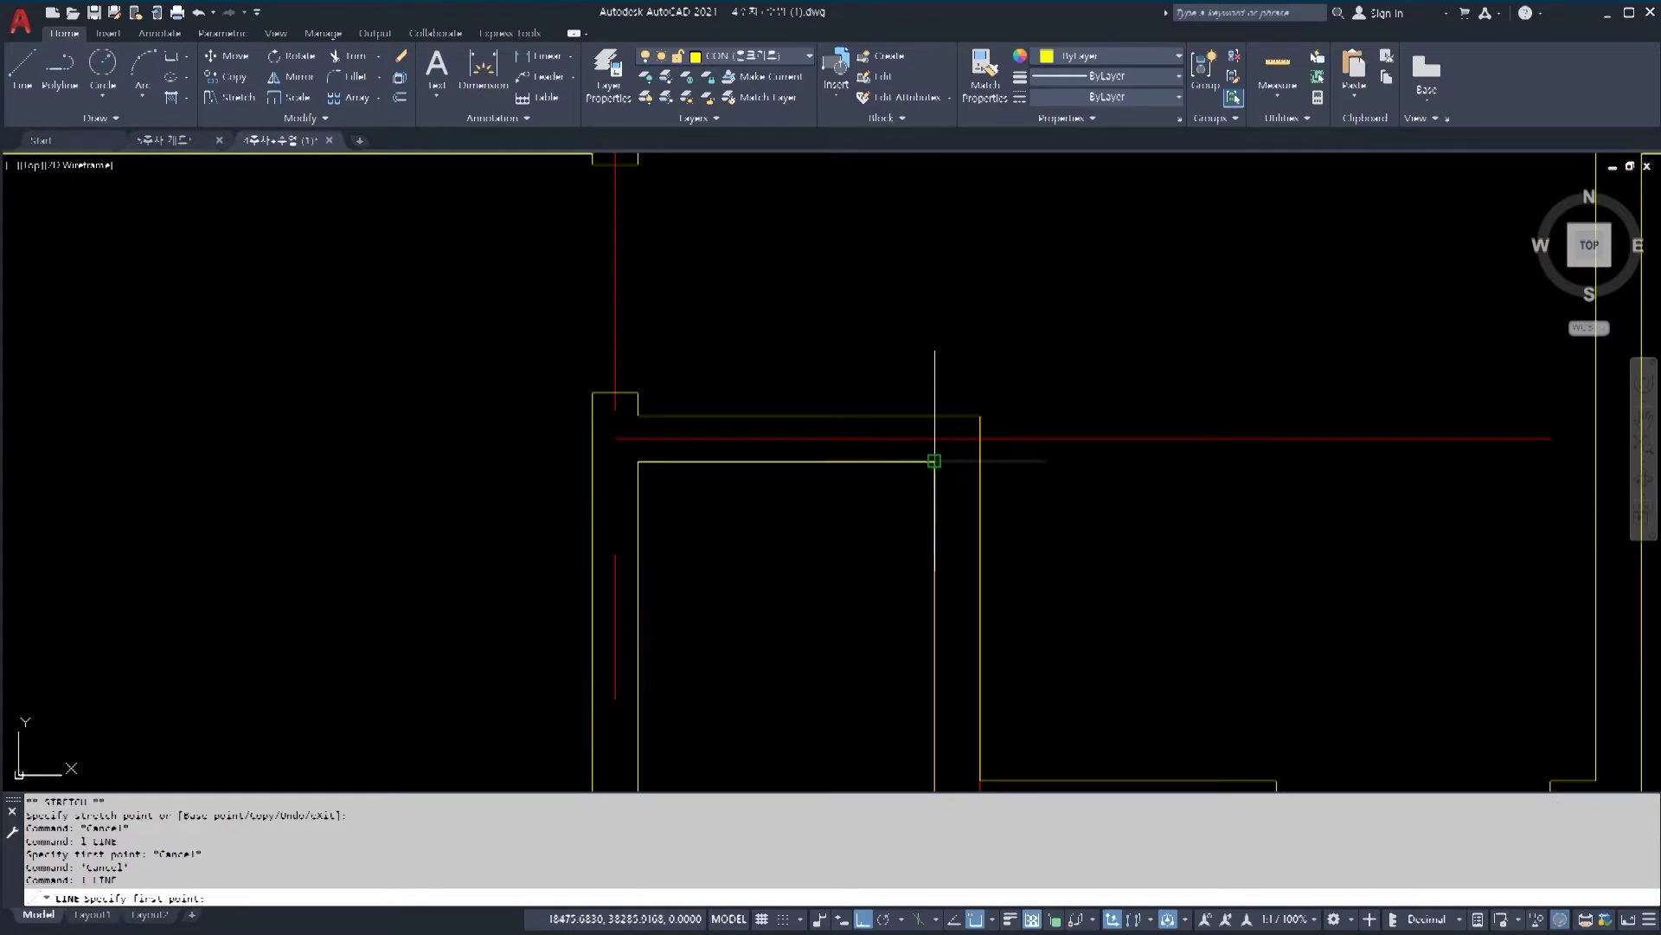
click(934, 461)
scroll(932, 462, up, 4)
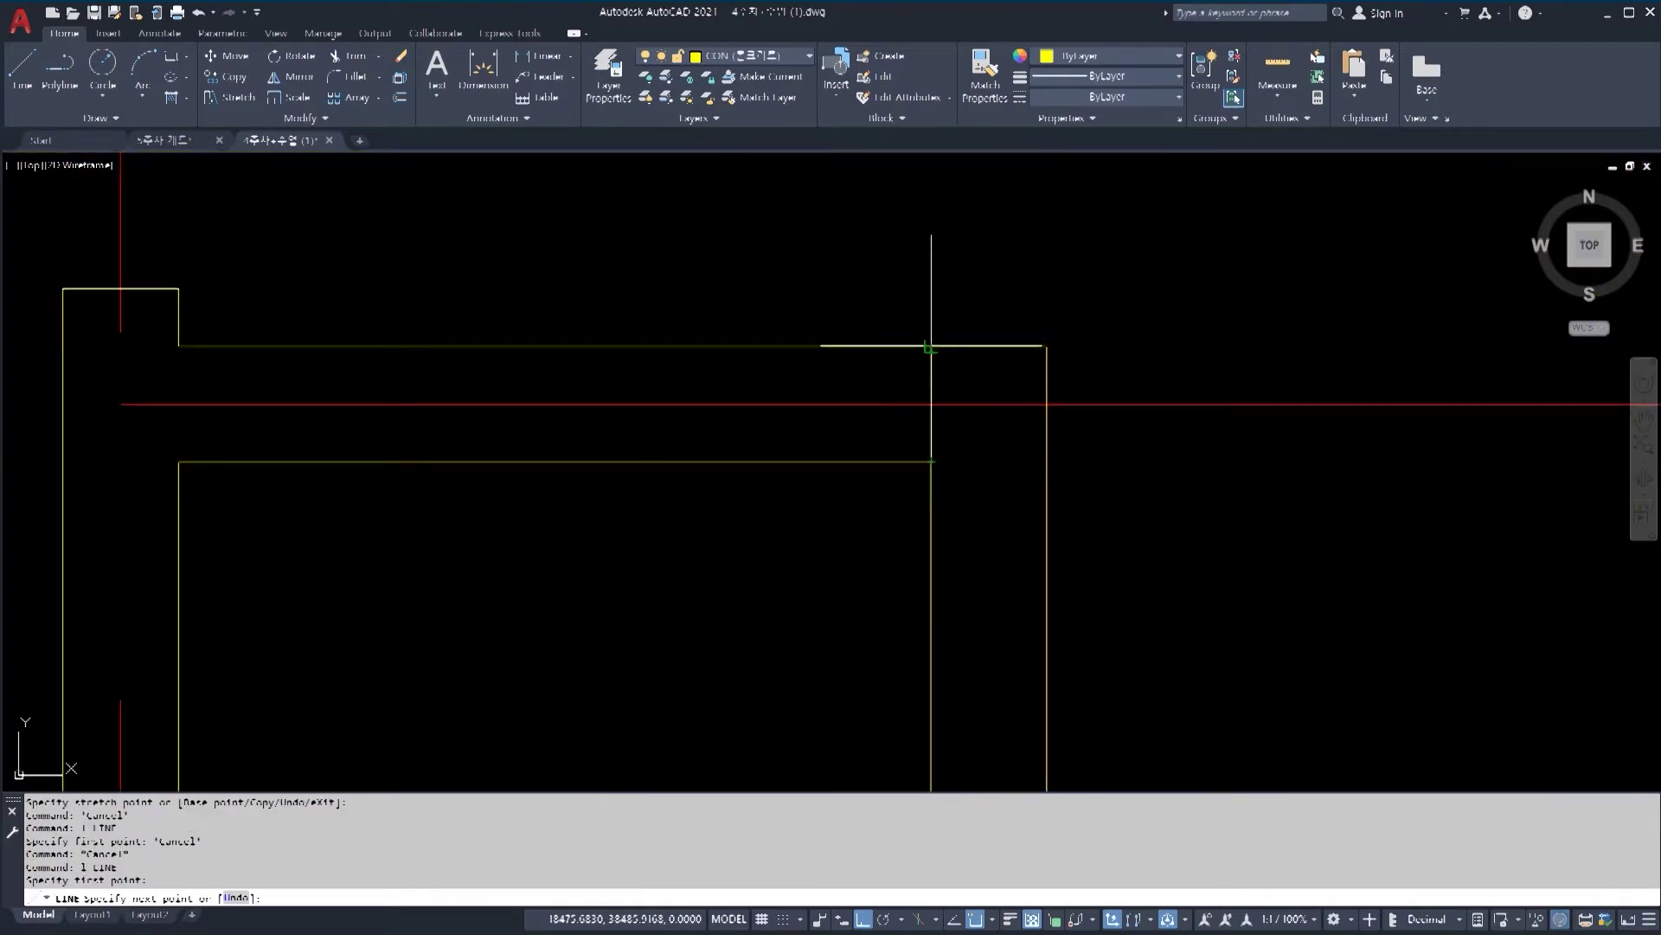
key(Escape)
key(Escape)
scroll(952, 361, up, 4)
click(956, 394)
click(874, 370)
middle_drag(874, 371, 1193, 384)
scroll(1272, 464, down, 2)
key(Escape)
key(Escape)
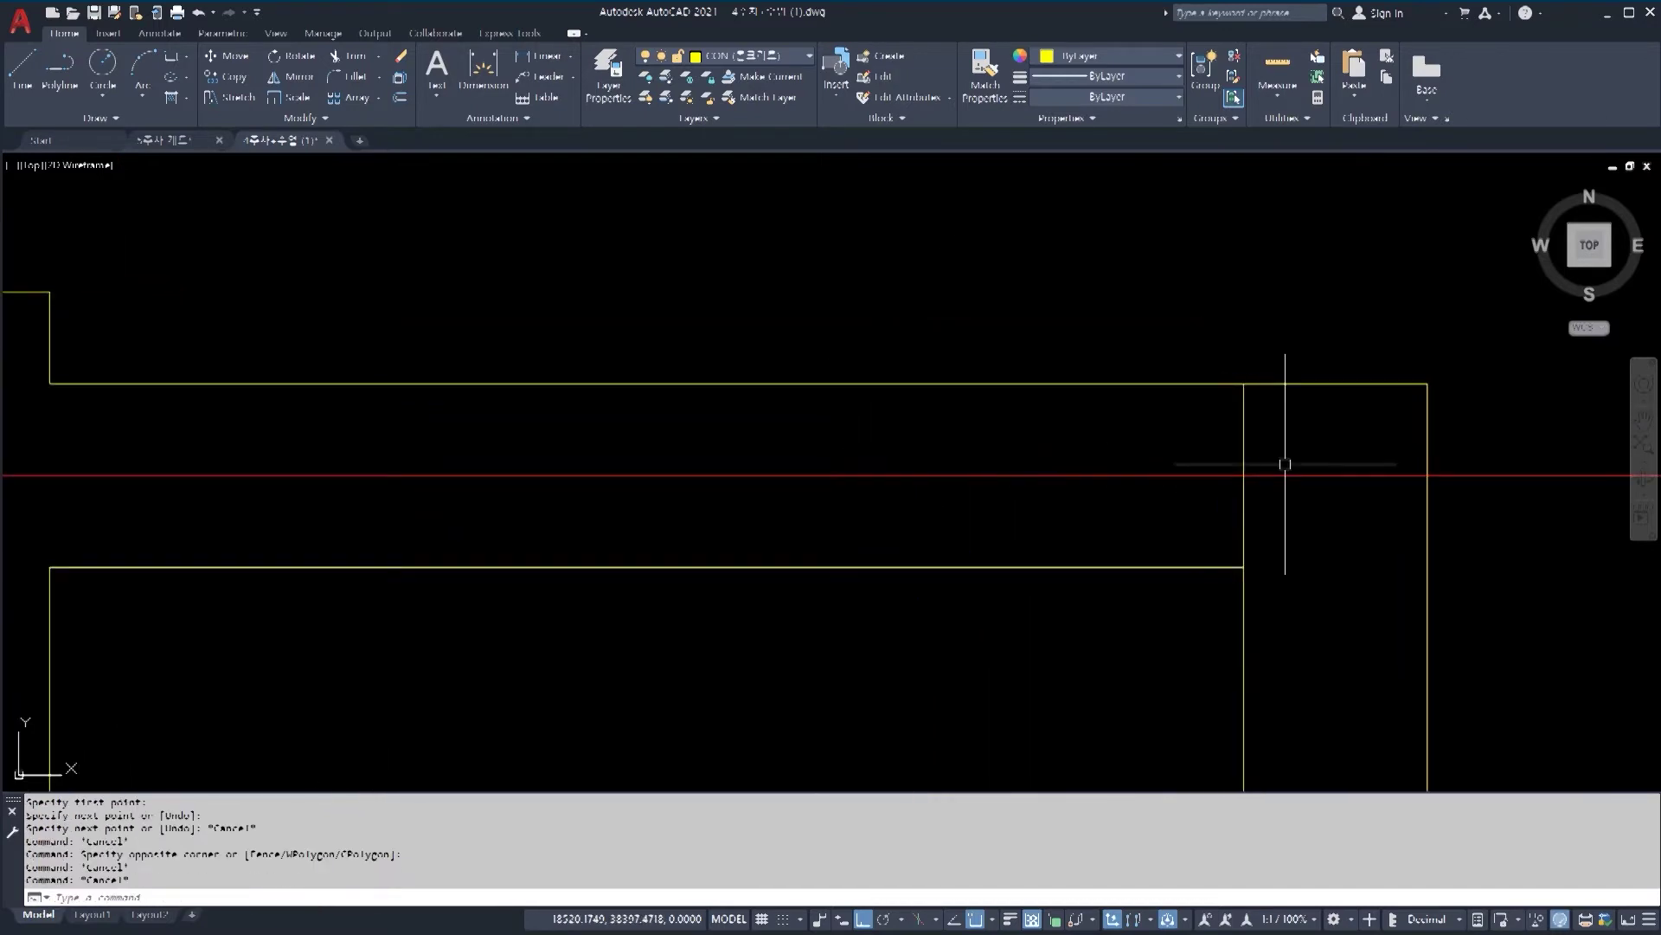
text(o)
key(Return)
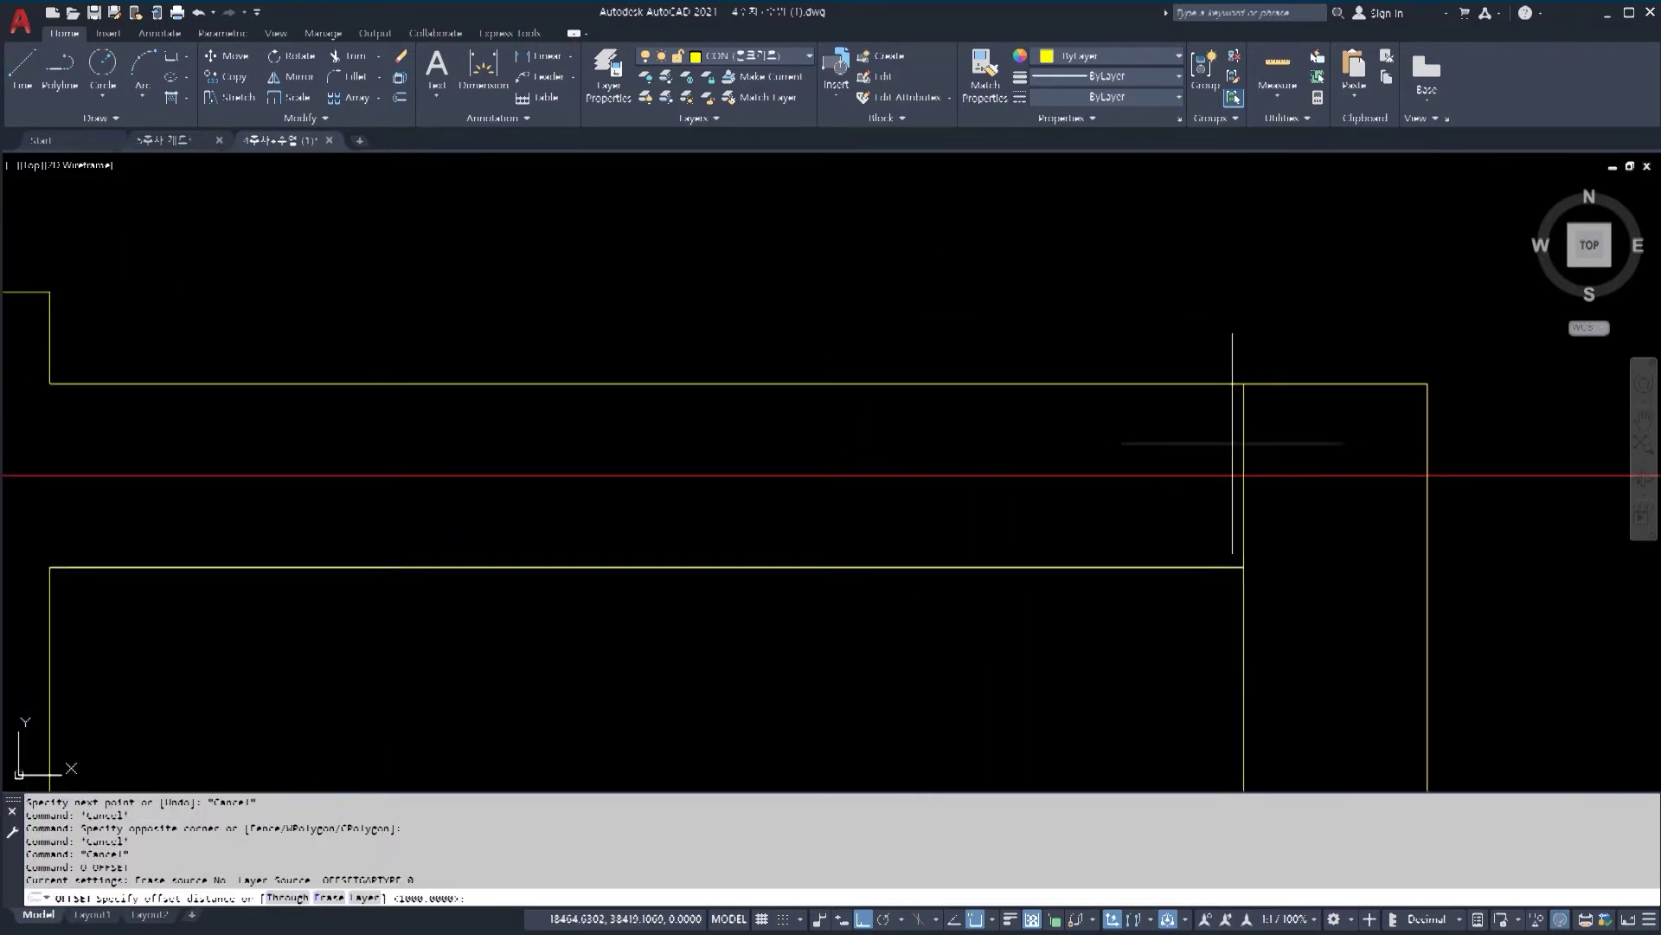
key(Escape)
key(Escape)
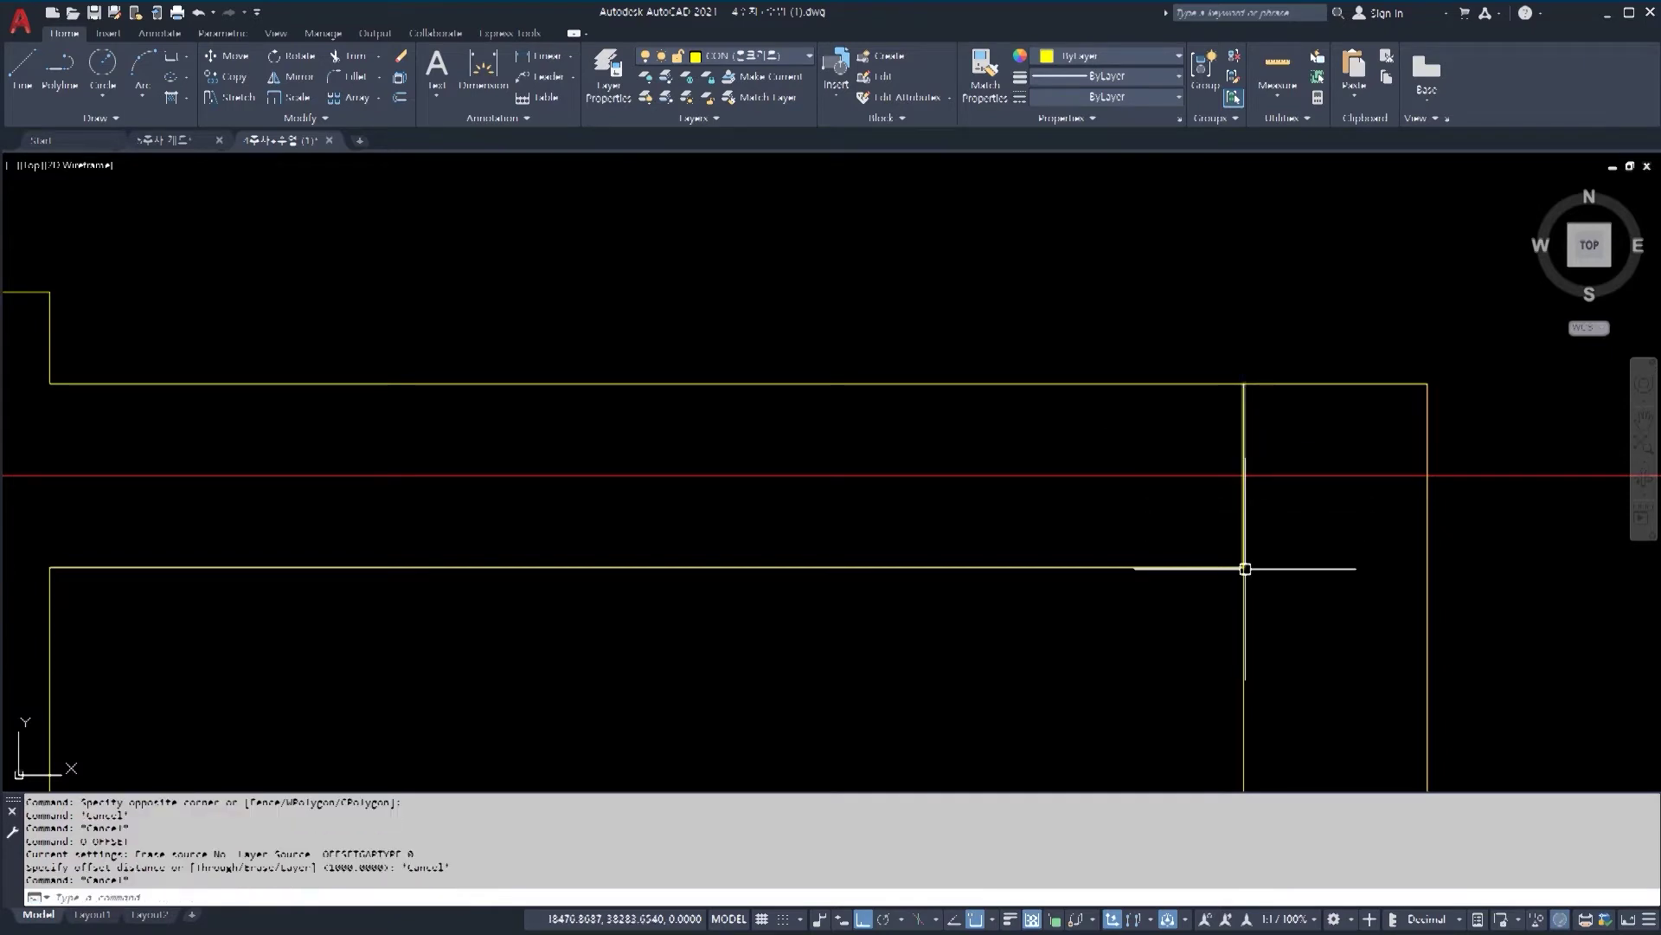
text(o)
key(Return)
key(Escape)
Step: Offset the short vertical line across the small room's top wall 50 to the left as a jamb
click(1272, 545)
click(1195, 519)
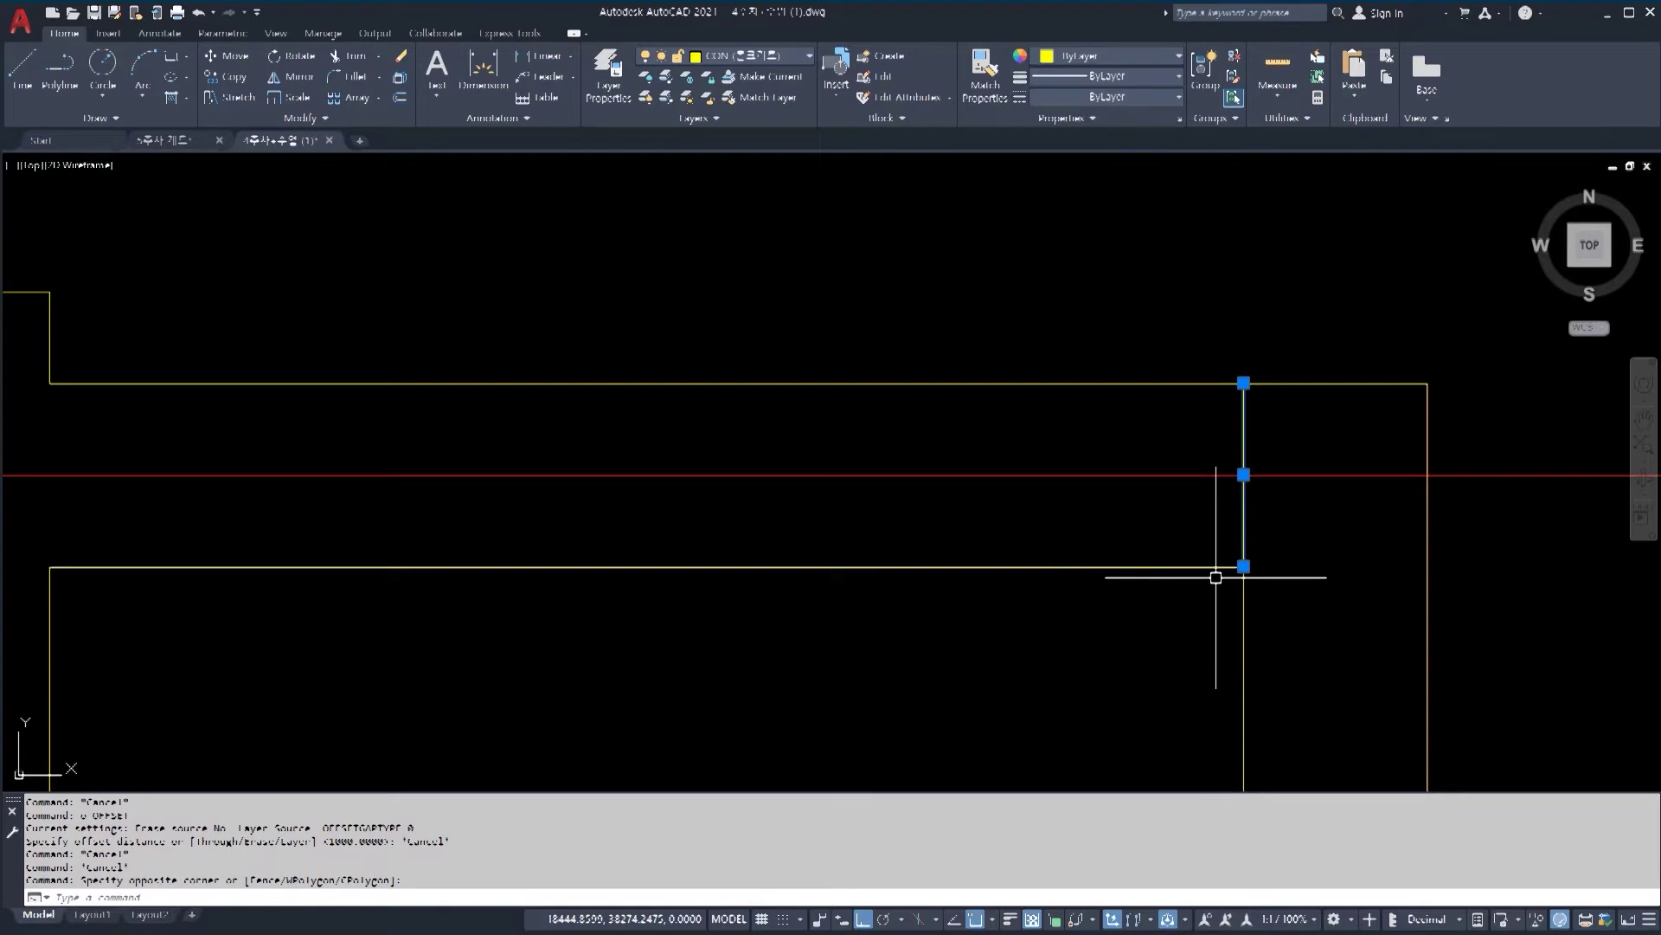
text(o)
key(Return)
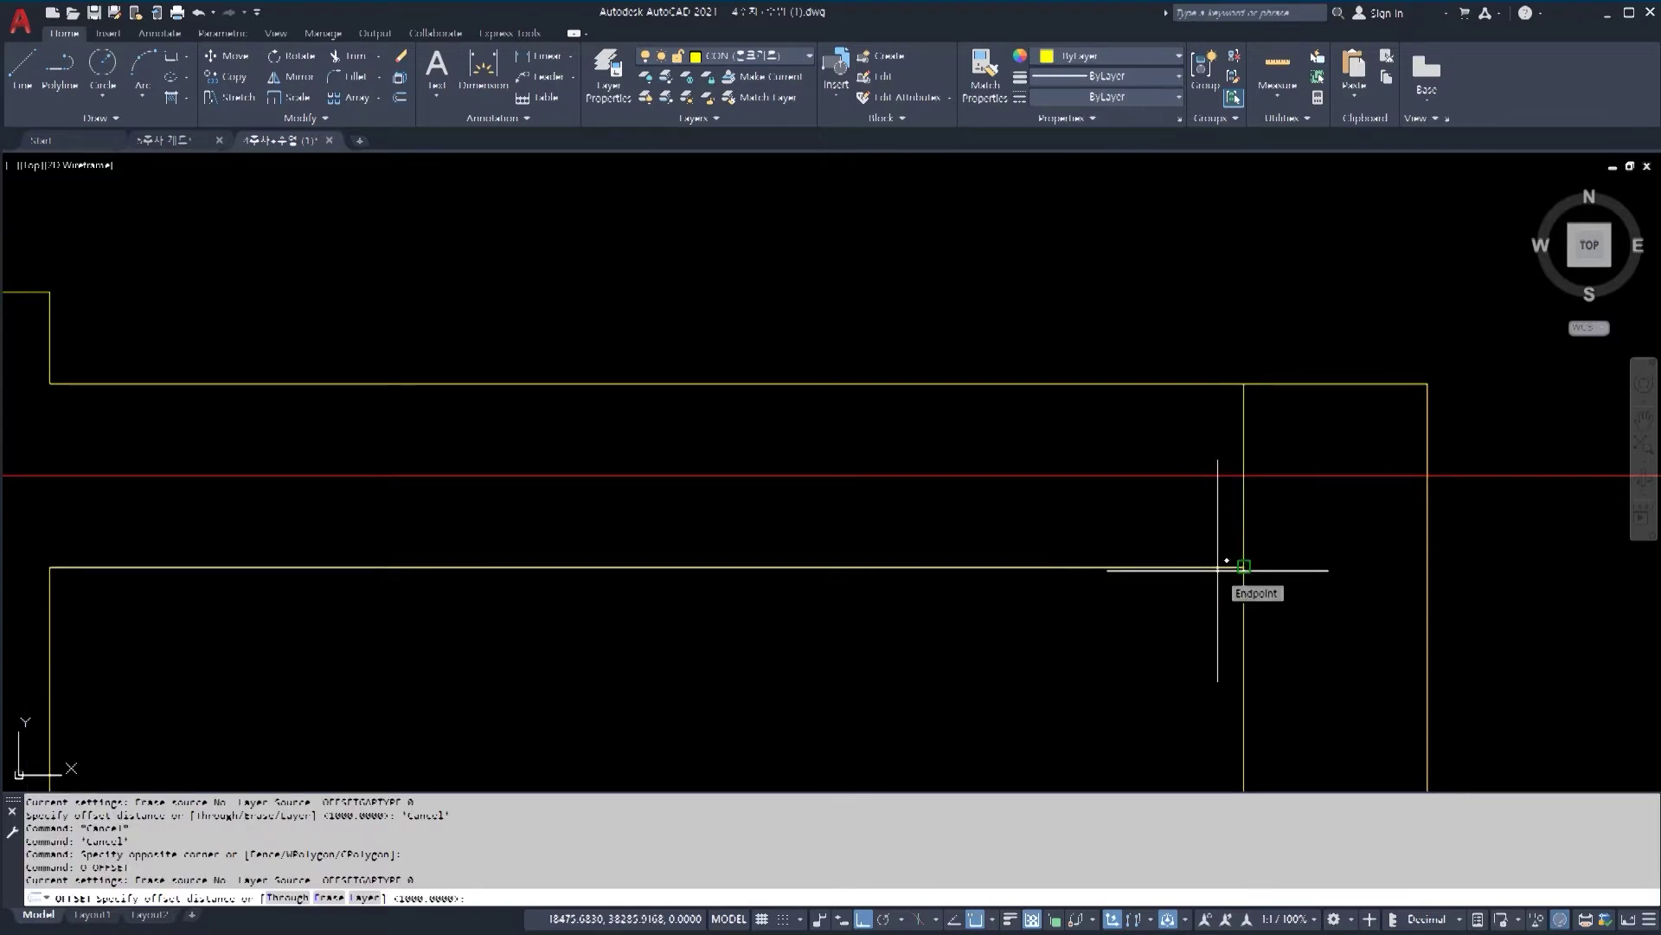
key(Return)
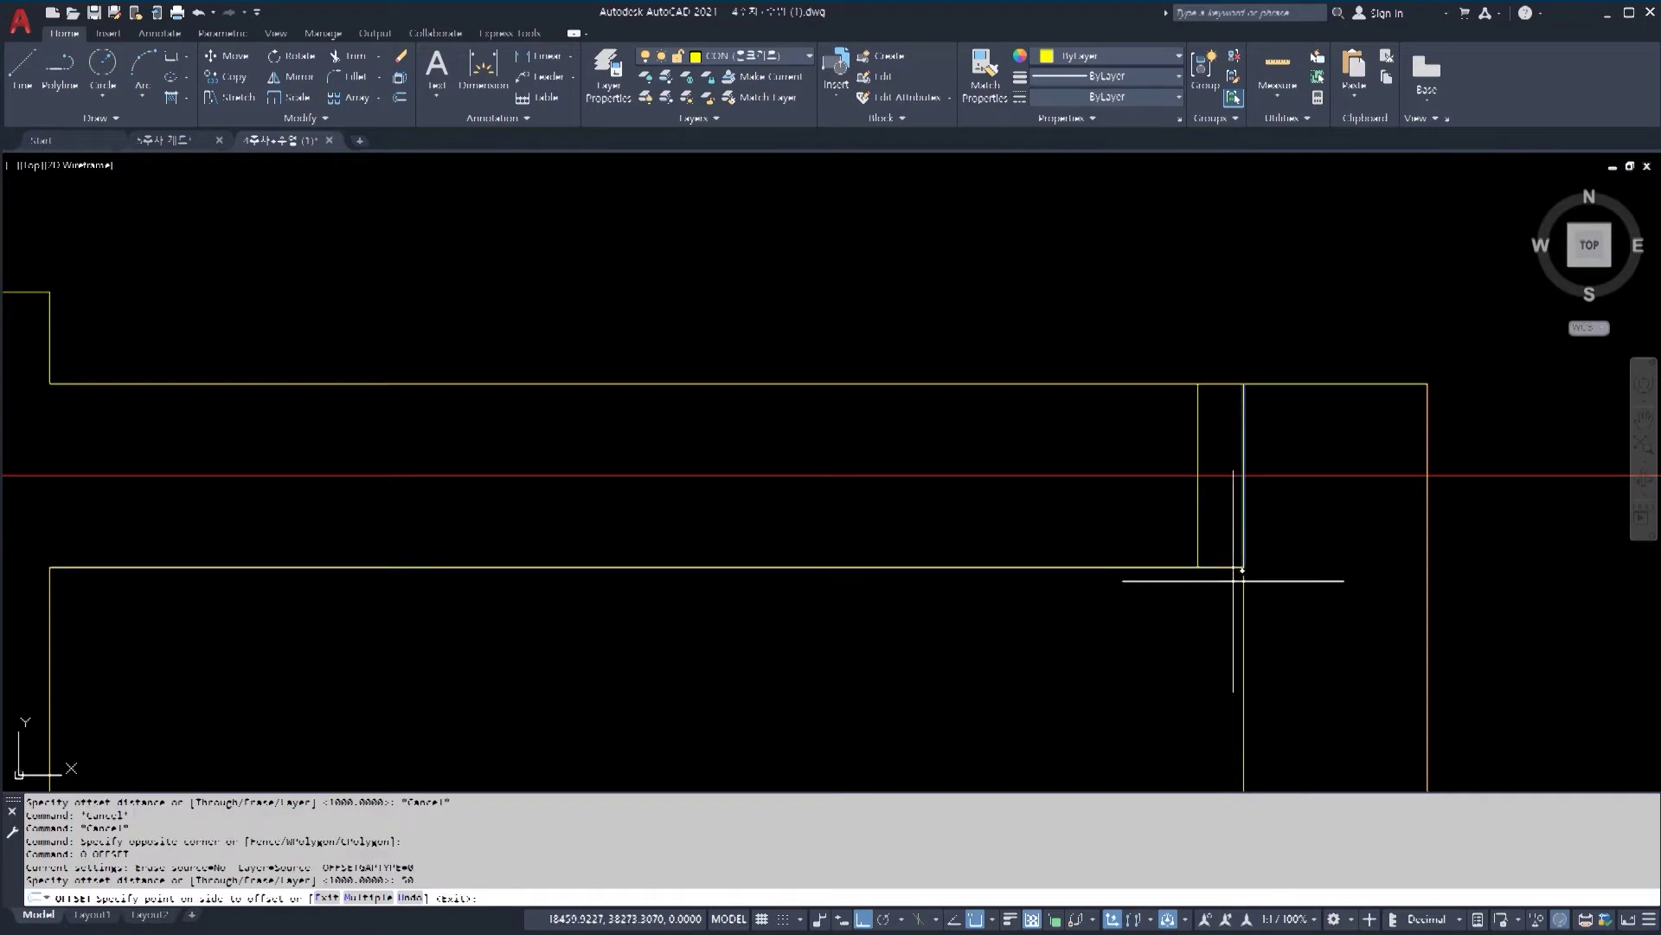
click(1244, 563)
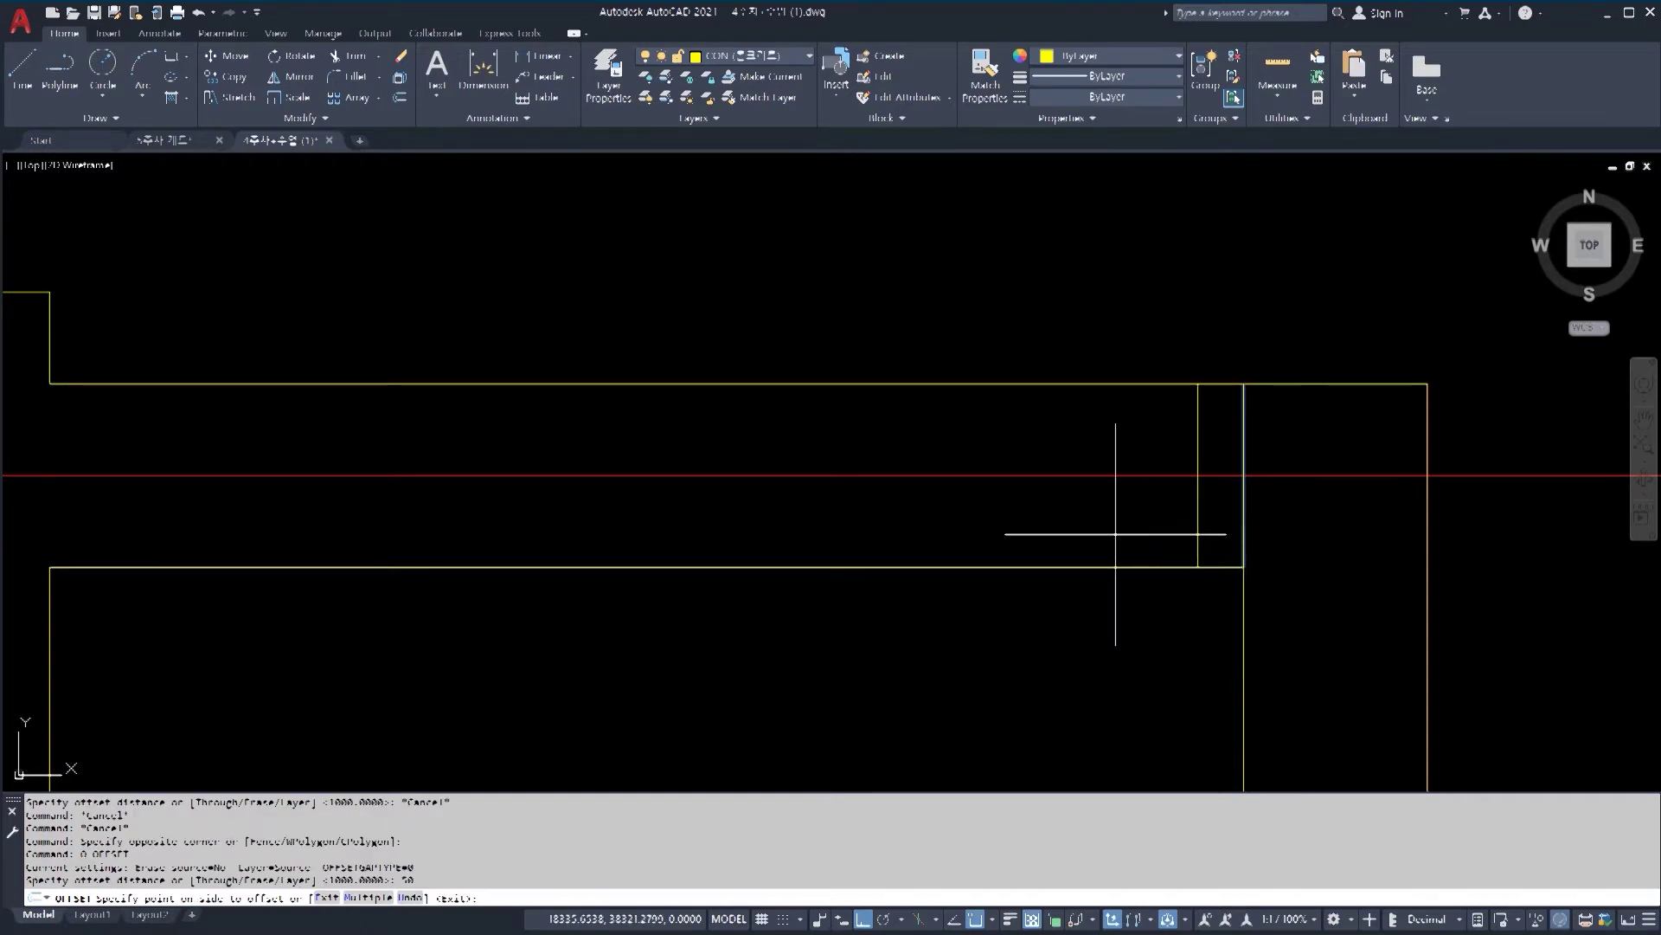
click(1095, 532)
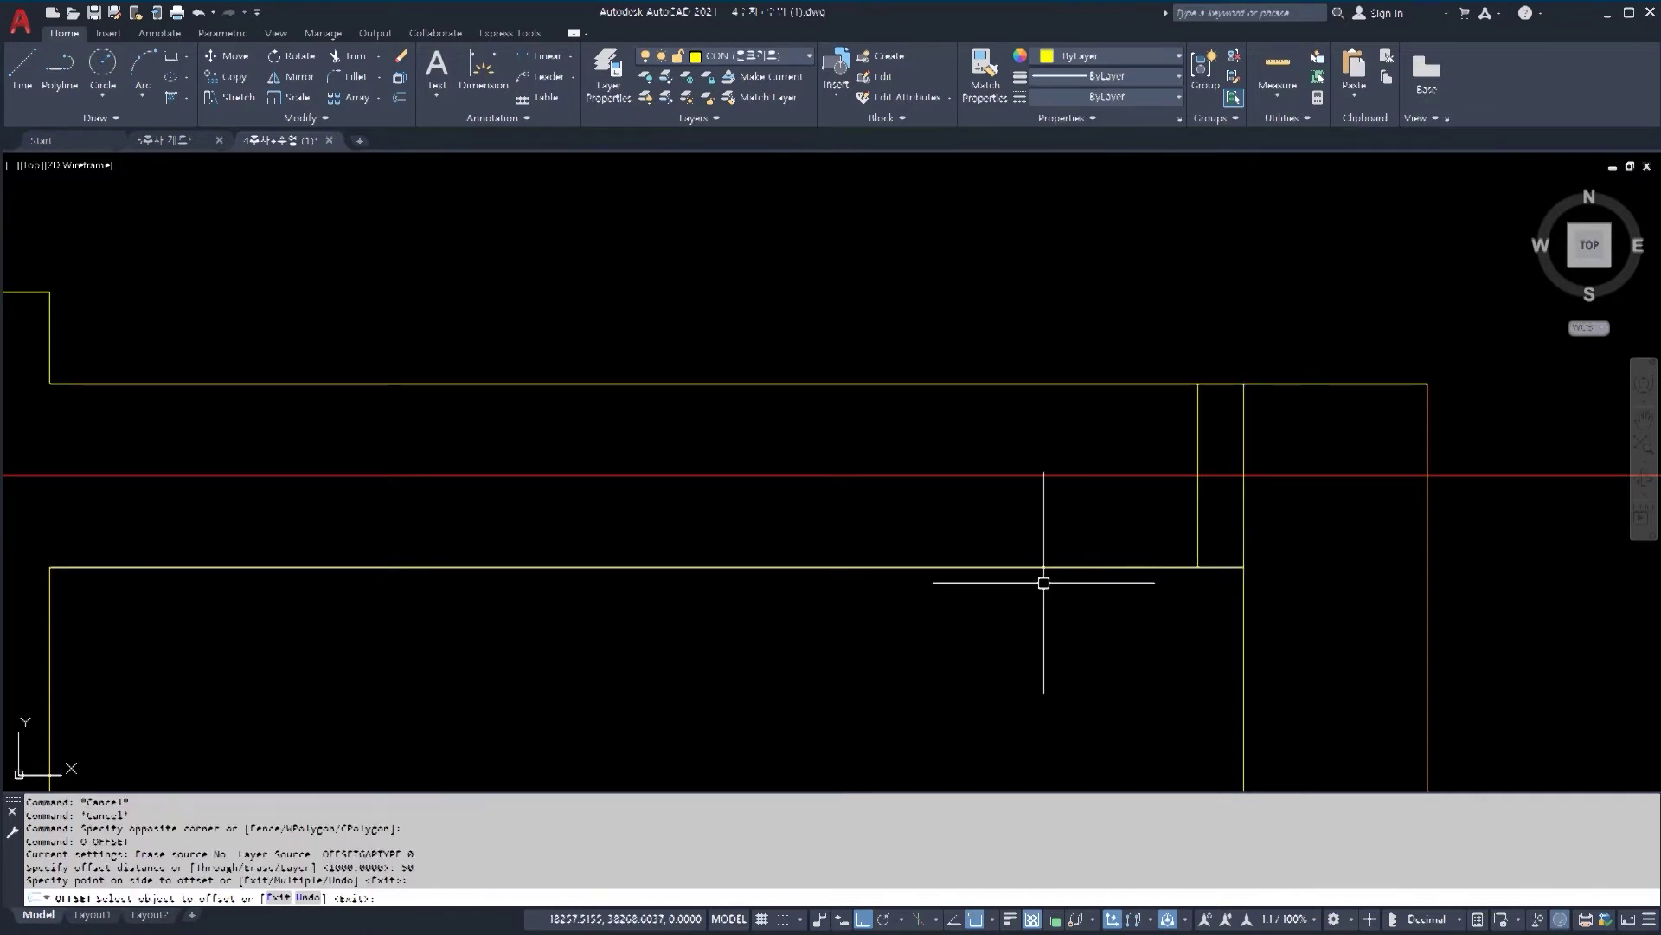
key(Escape)
Step: Offset the new jamb line 750 to the left to mark the other side of the door opening
key(Return)
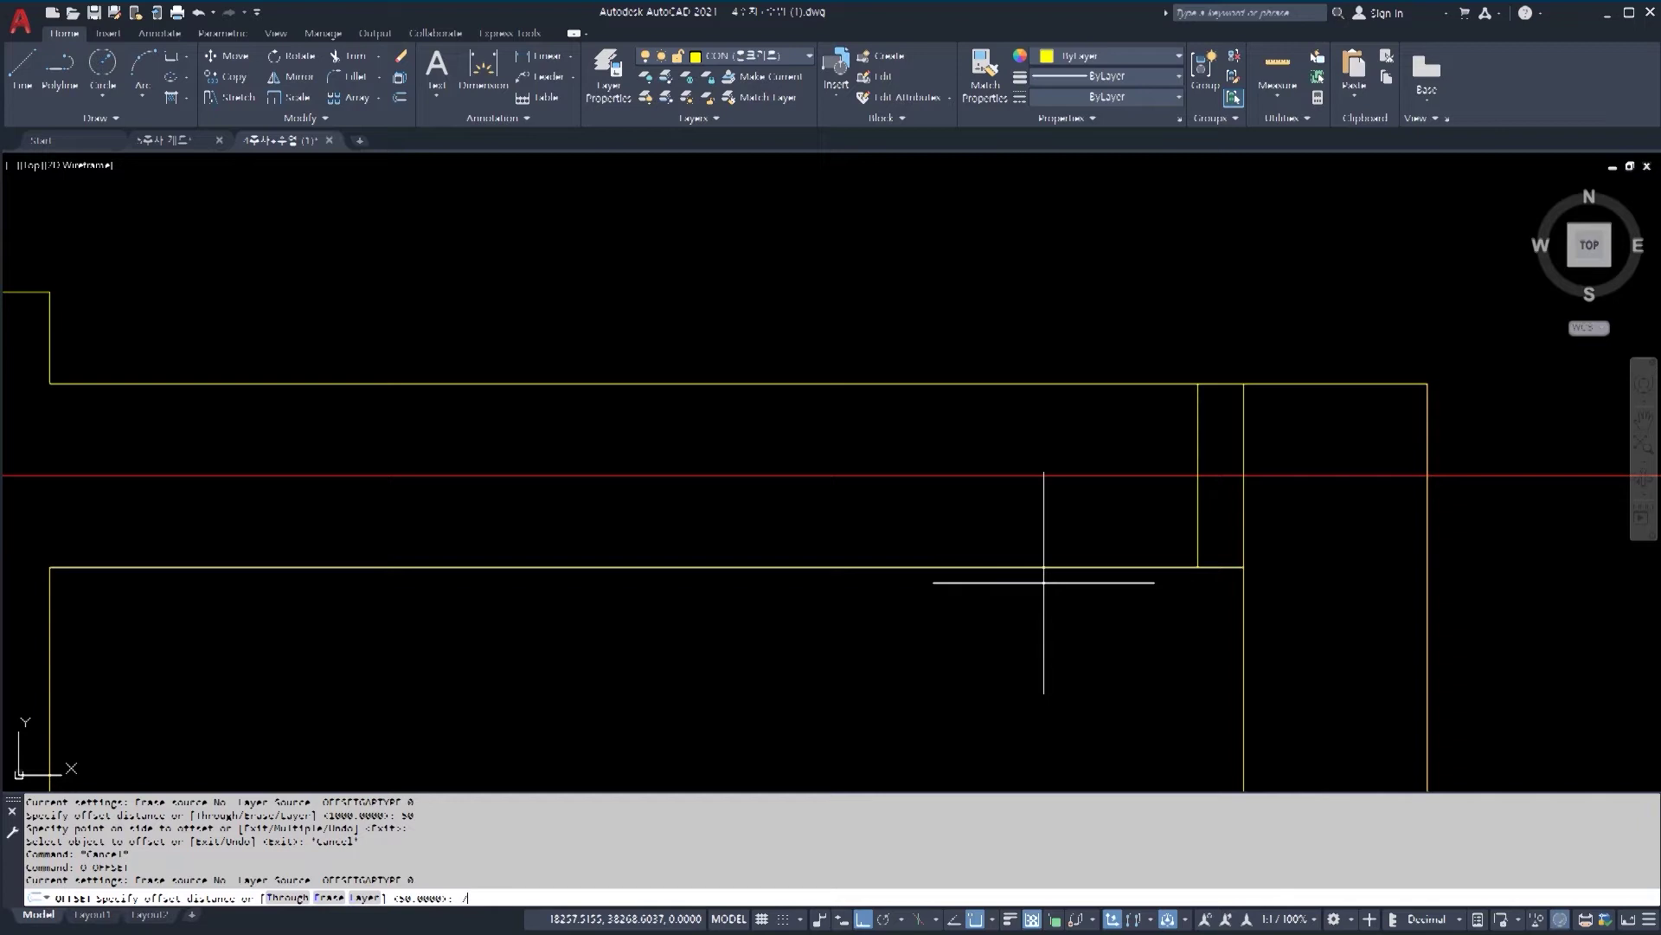
text(750)
key(Return)
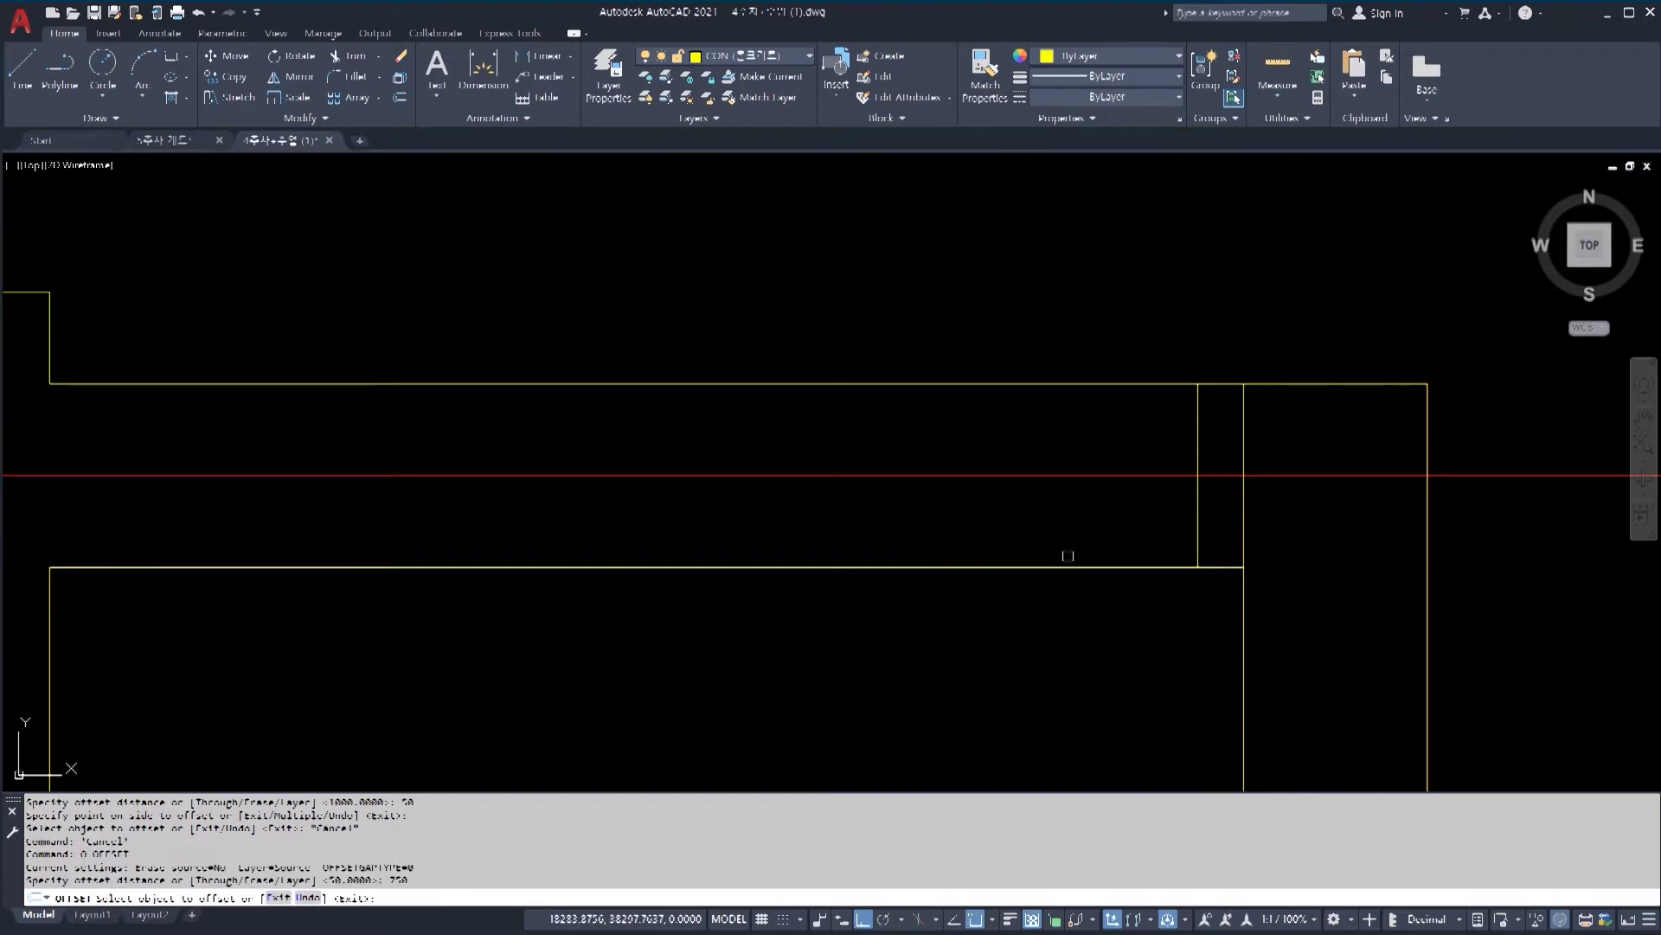
click(1200, 512)
click(652, 530)
key(Escape)
middle_drag(653, 530, 701, 485)
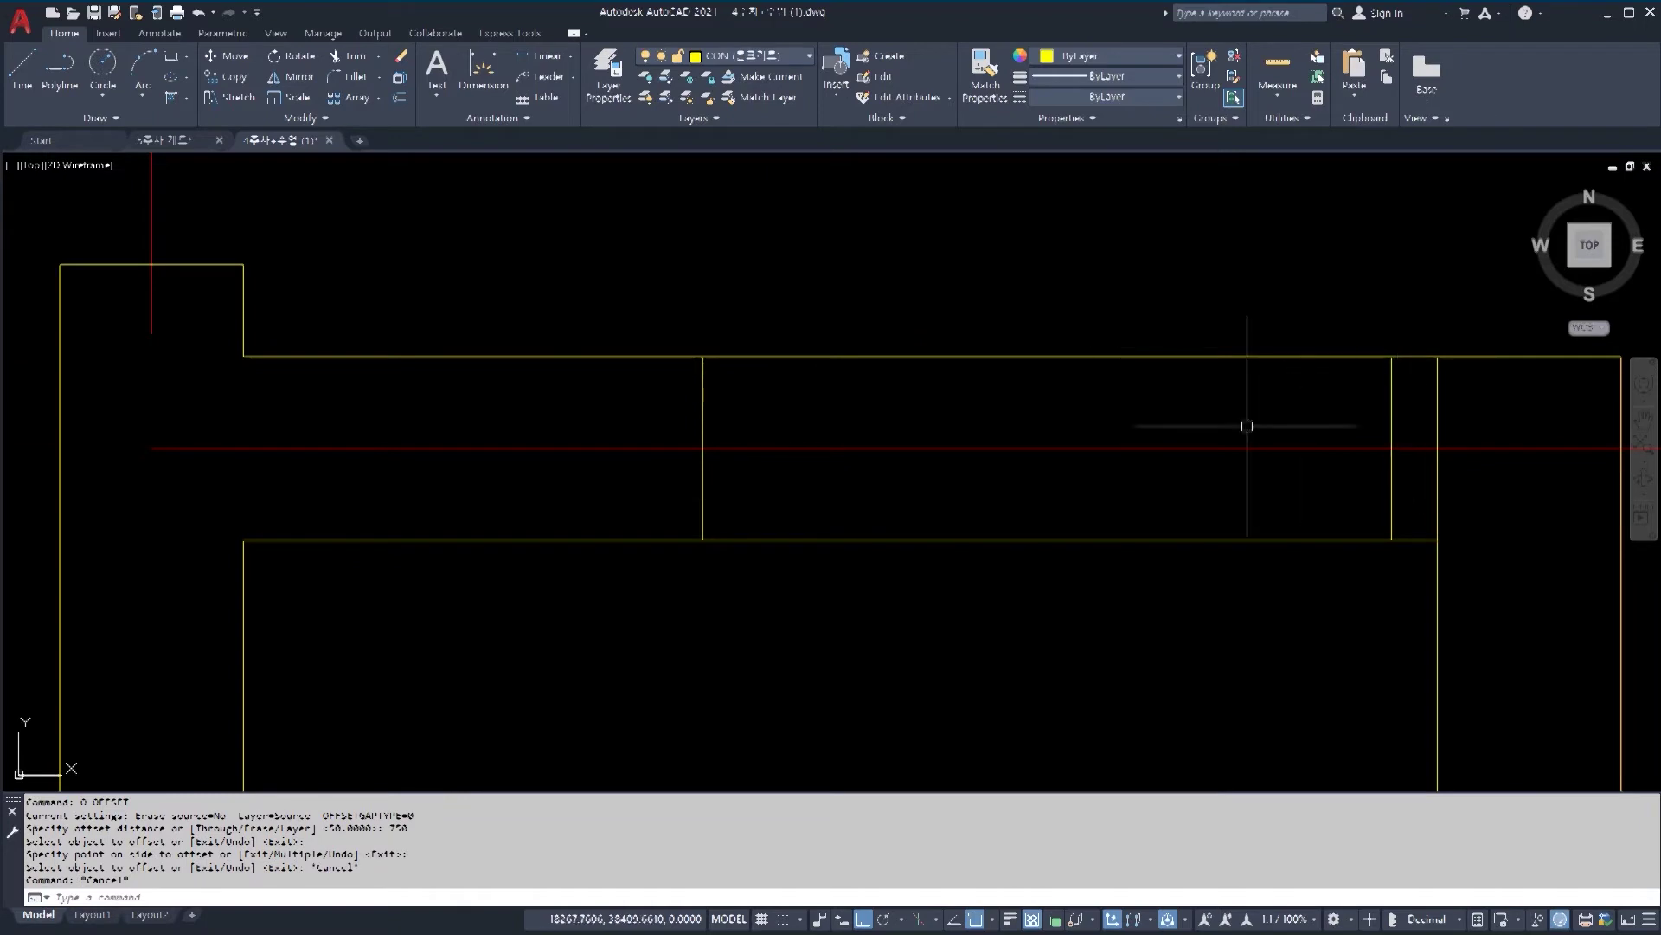
Step: Trim both lines of the small room's top wall between the two jamb lines to cut the door opening
scroll(1024, 622, down, 2)
scroll(1160, 534, up, 2)
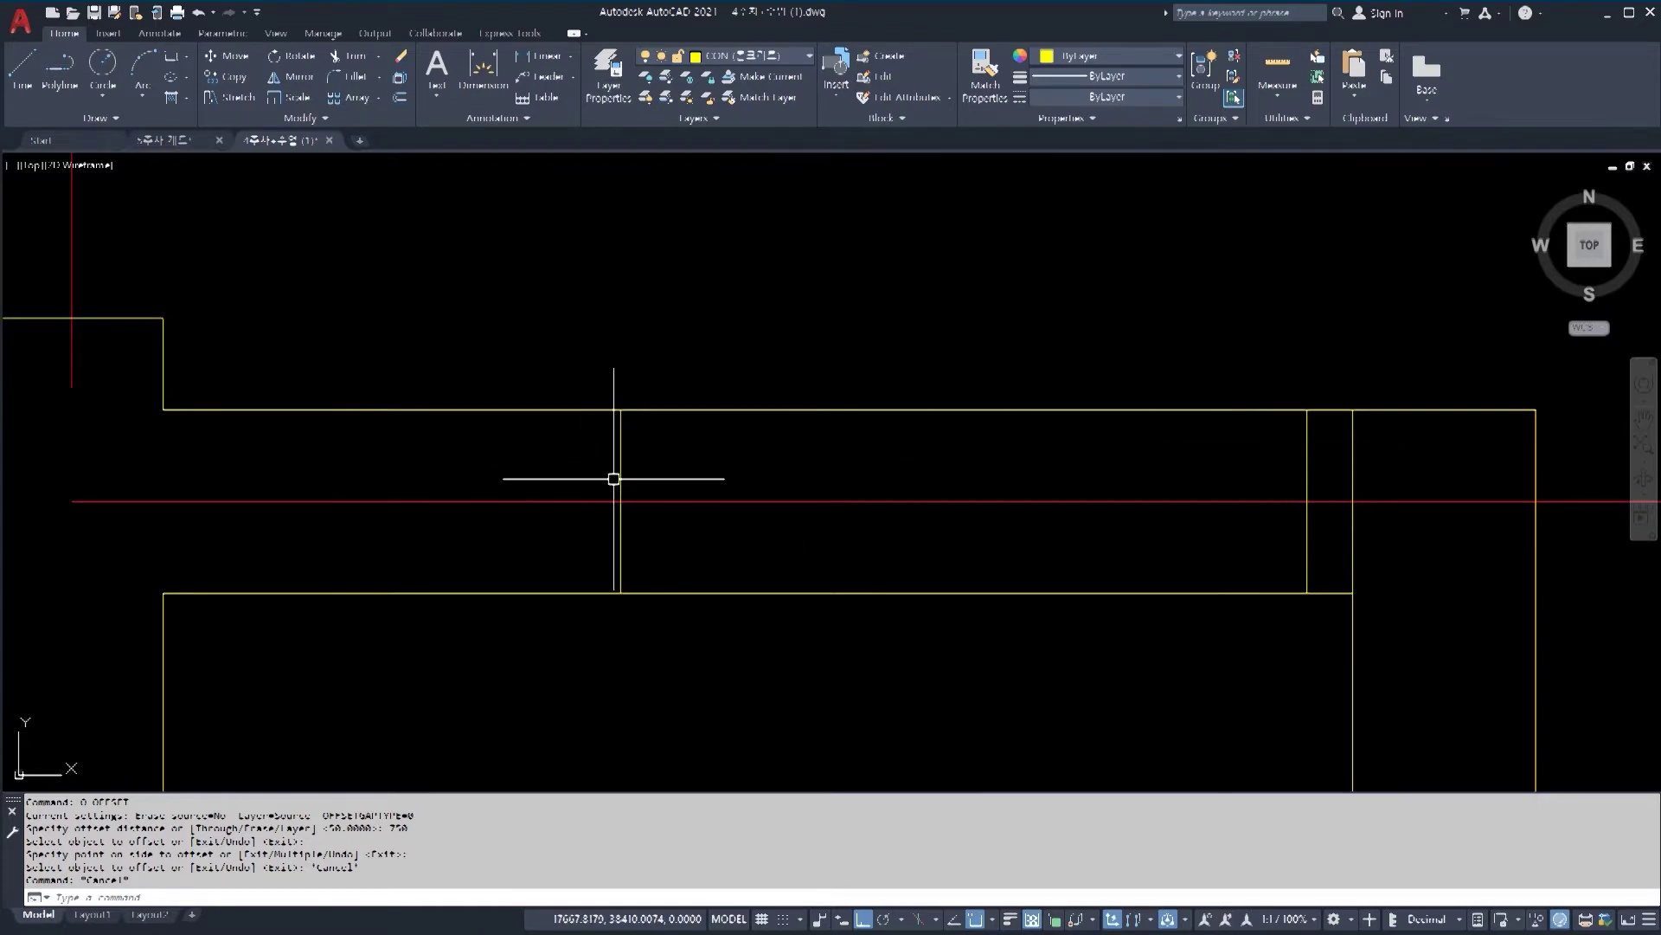
key(Escape)
text(tr)
key(Return)
click(1106, 634)
click(983, 565)
click(1026, 426)
click(909, 367)
Step: Trim and erase the construction line left across the wall corner to the right of the new opening
scroll(1481, 446, up, 2)
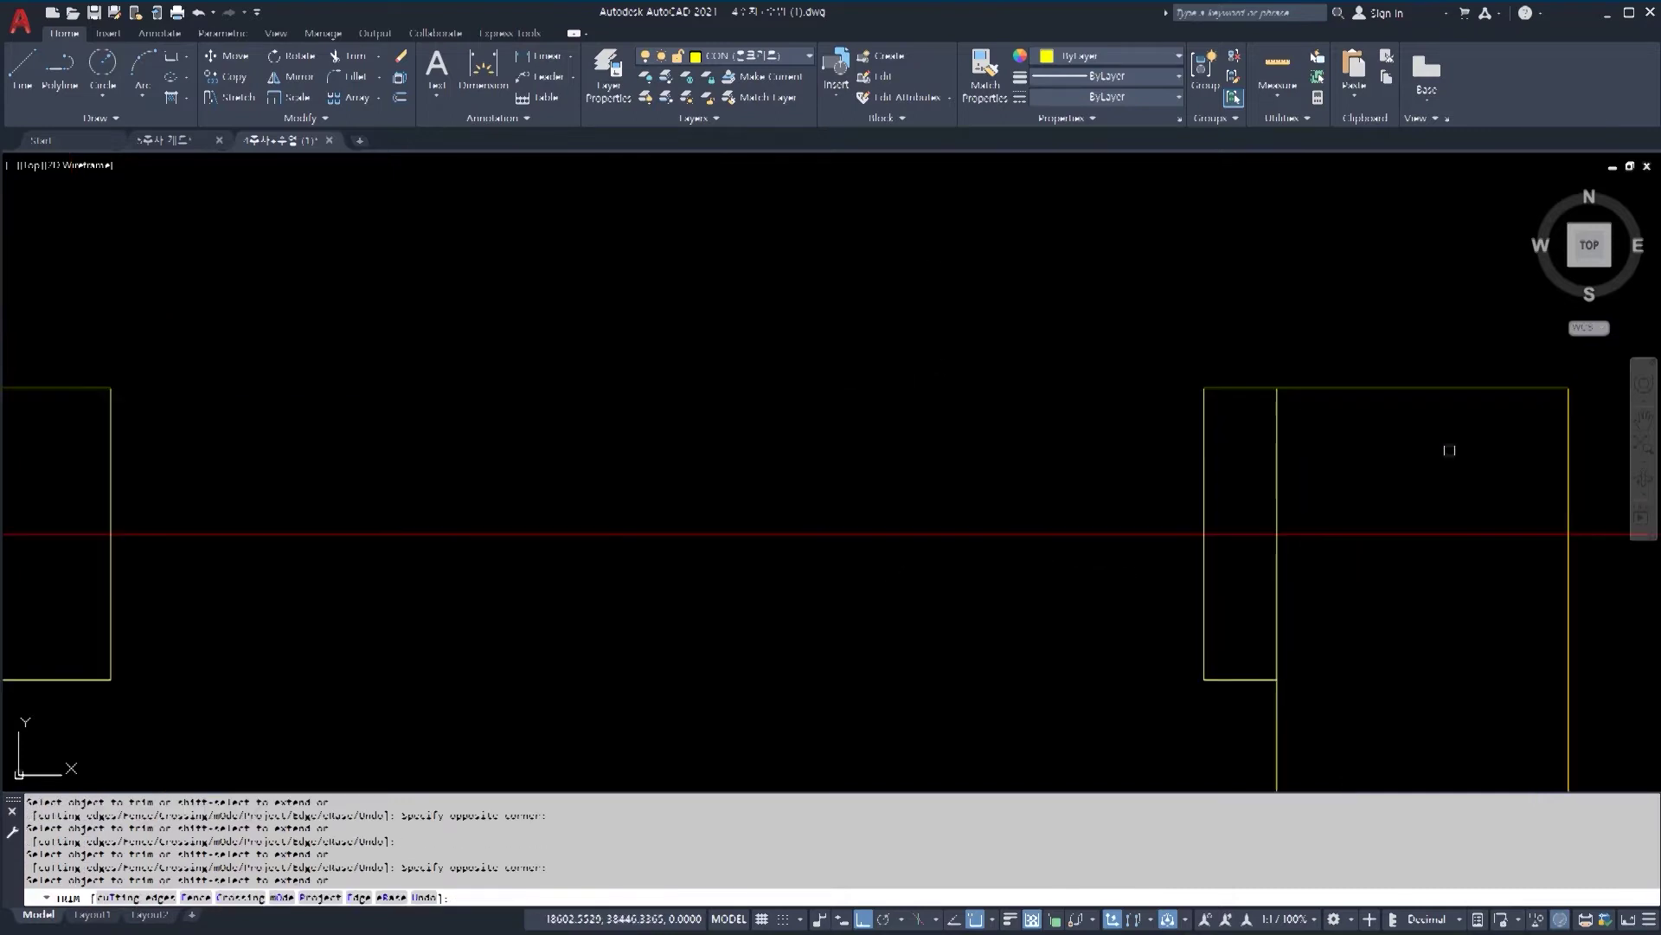
click(1355, 485)
click(1272, 462)
click(1349, 626)
click(1267, 599)
scroll(1051, 533, down, 2)
key(Escape)
key(Escape)
click(1212, 596)
click(1168, 571)
scroll(1012, 545, down, 2)
key(Delete)
Step: Highlight the jamb lines of the new door opening in the small room's top wall to check them
scroll(714, 430, up, 2)
click(715, 430)
click(1160, 609)
scroll(1014, 541, up, 3)
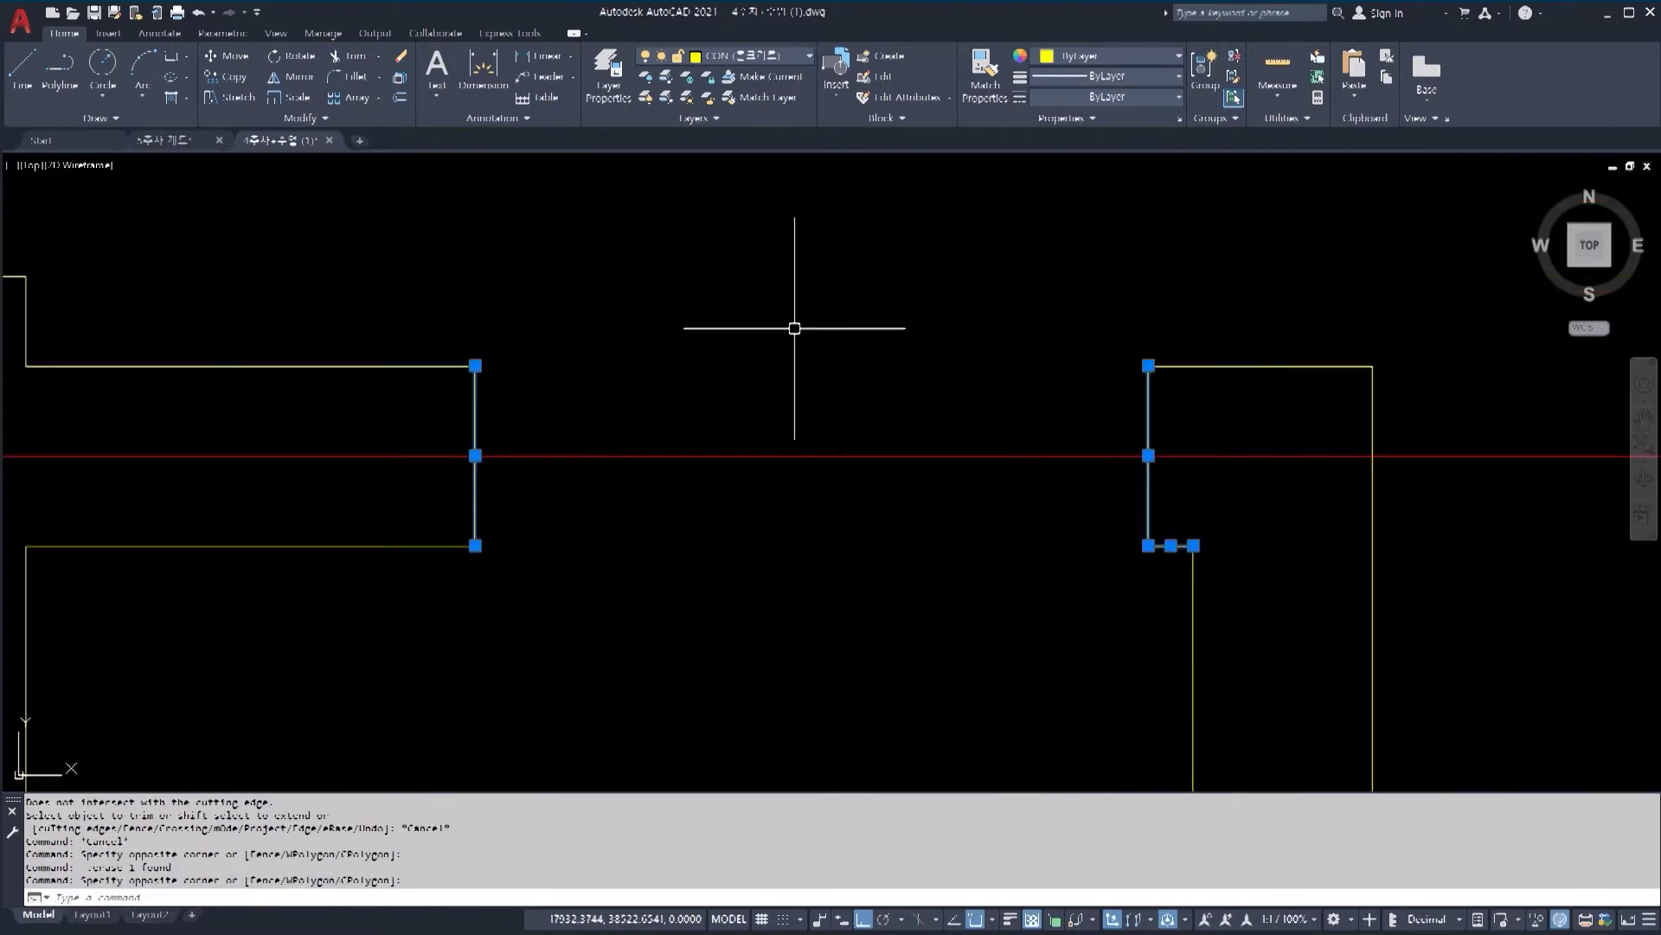
scroll(559, 394, down, 5)
scroll(742, 501, up, 4)
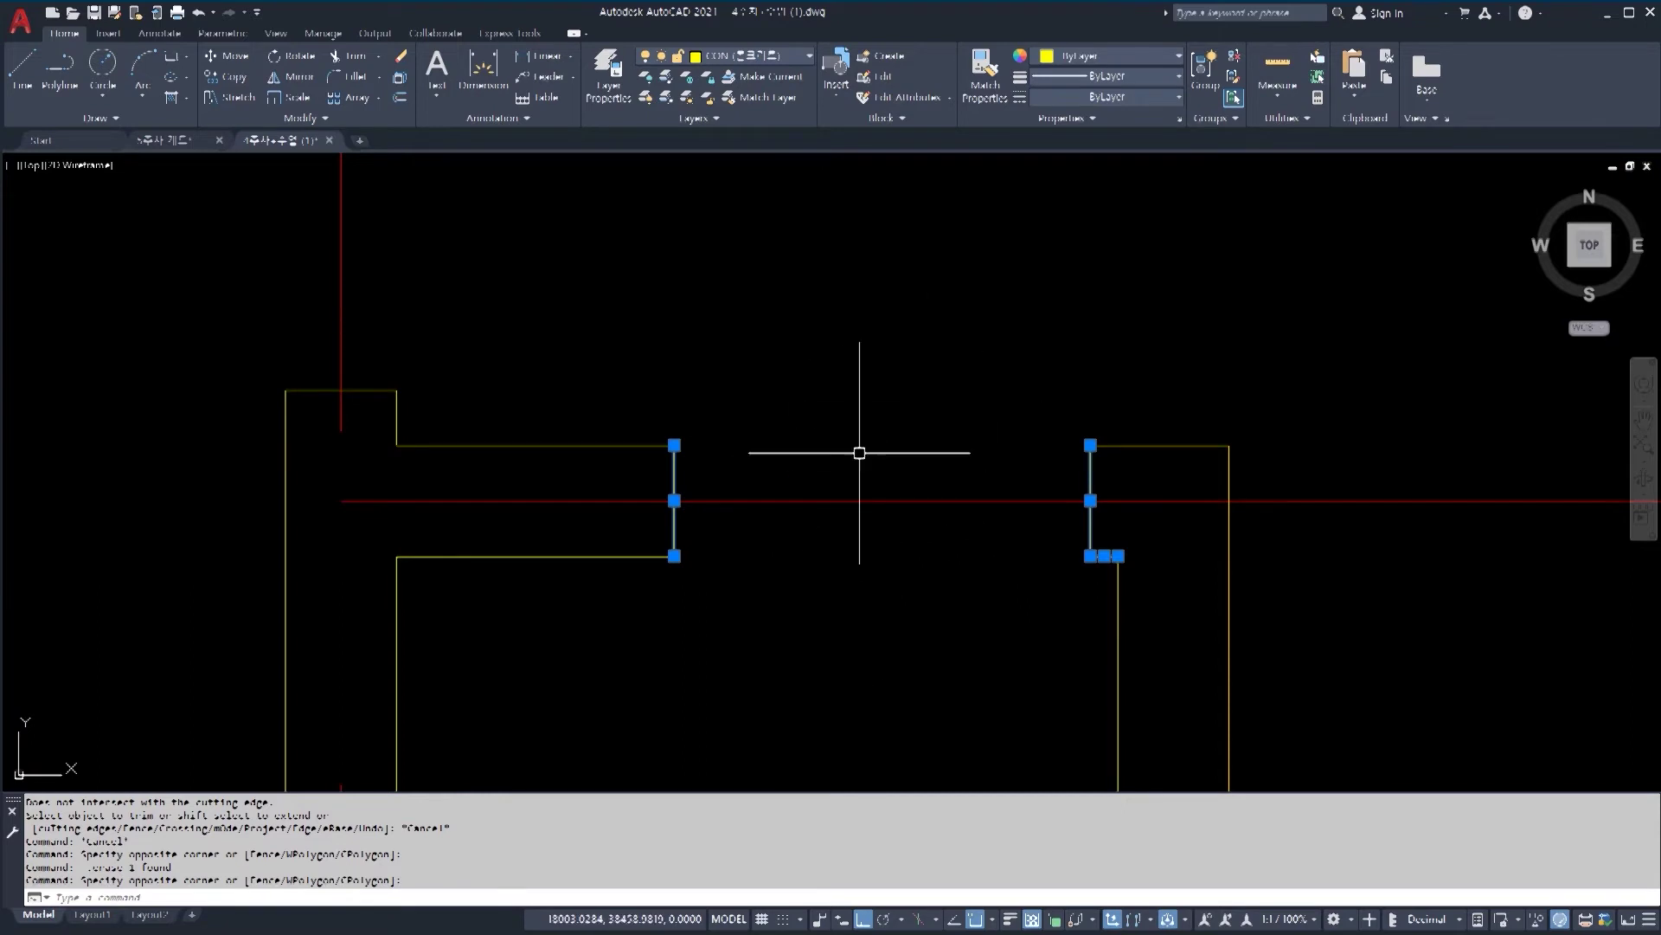
key(Escape)
Step: Draw a short horizontal line across the vertical wall from the inner corner where the right-hand room's top wall meets it
scroll(852, 453, down, 5)
middle_drag(1121, 428, 863, 528)
scroll(1112, 438, up, 2)
middle_drag(1224, 538, 1145, 486)
scroll(1092, 489, up, 2)
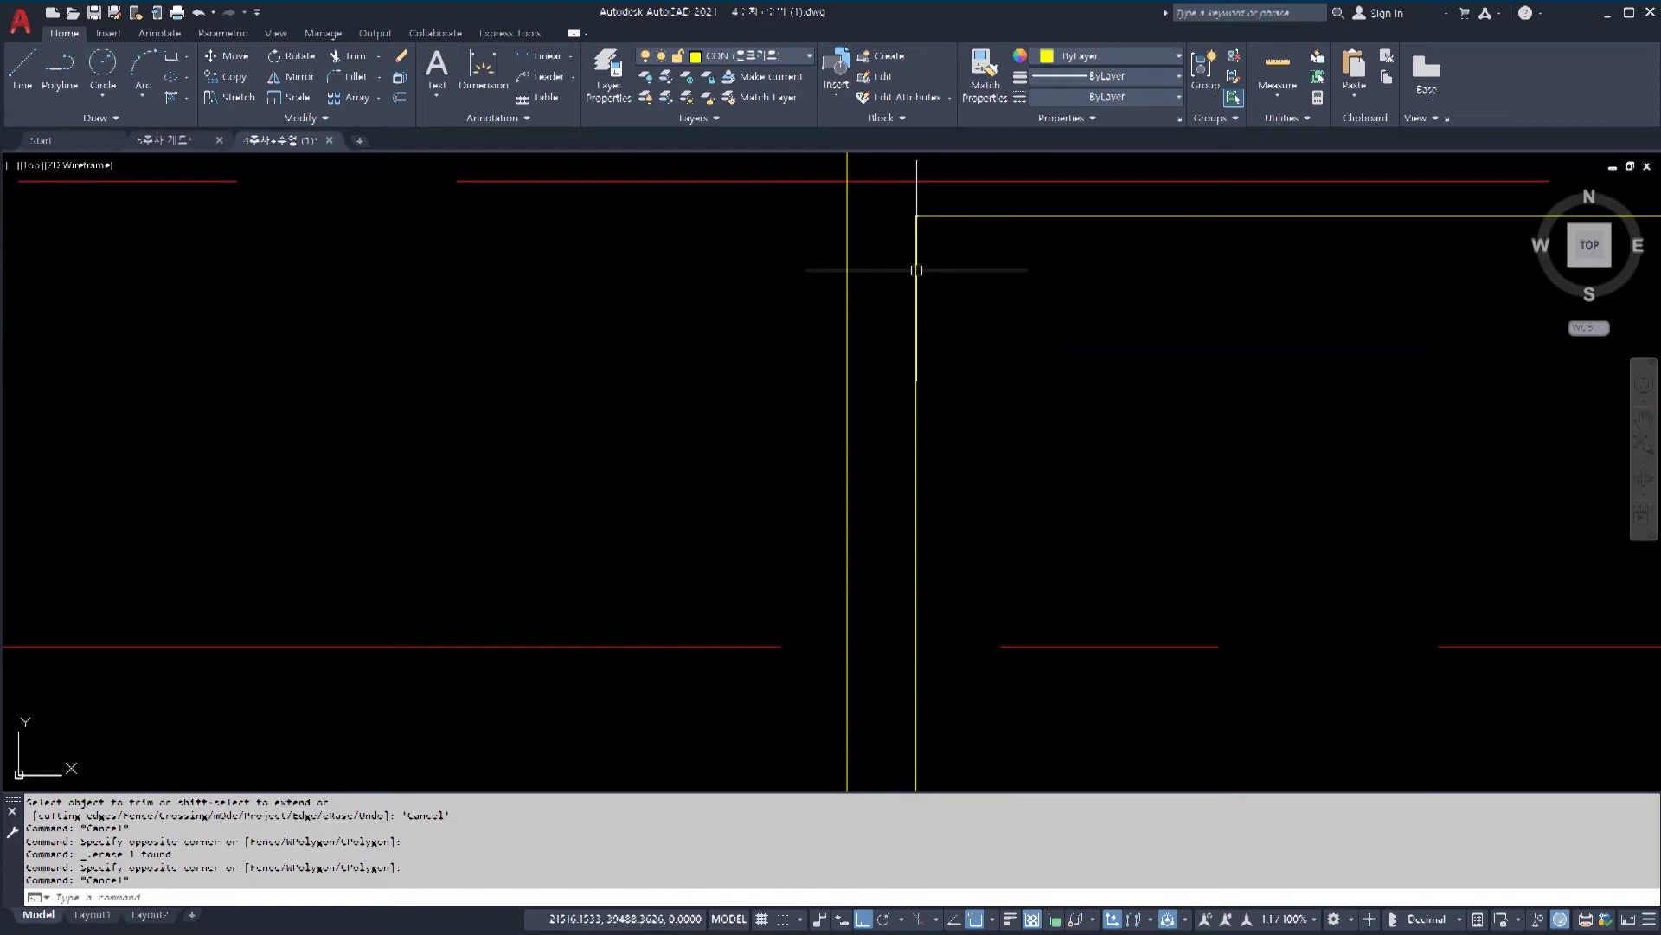
middle_drag(964, 471, 1005, 569)
text(1)
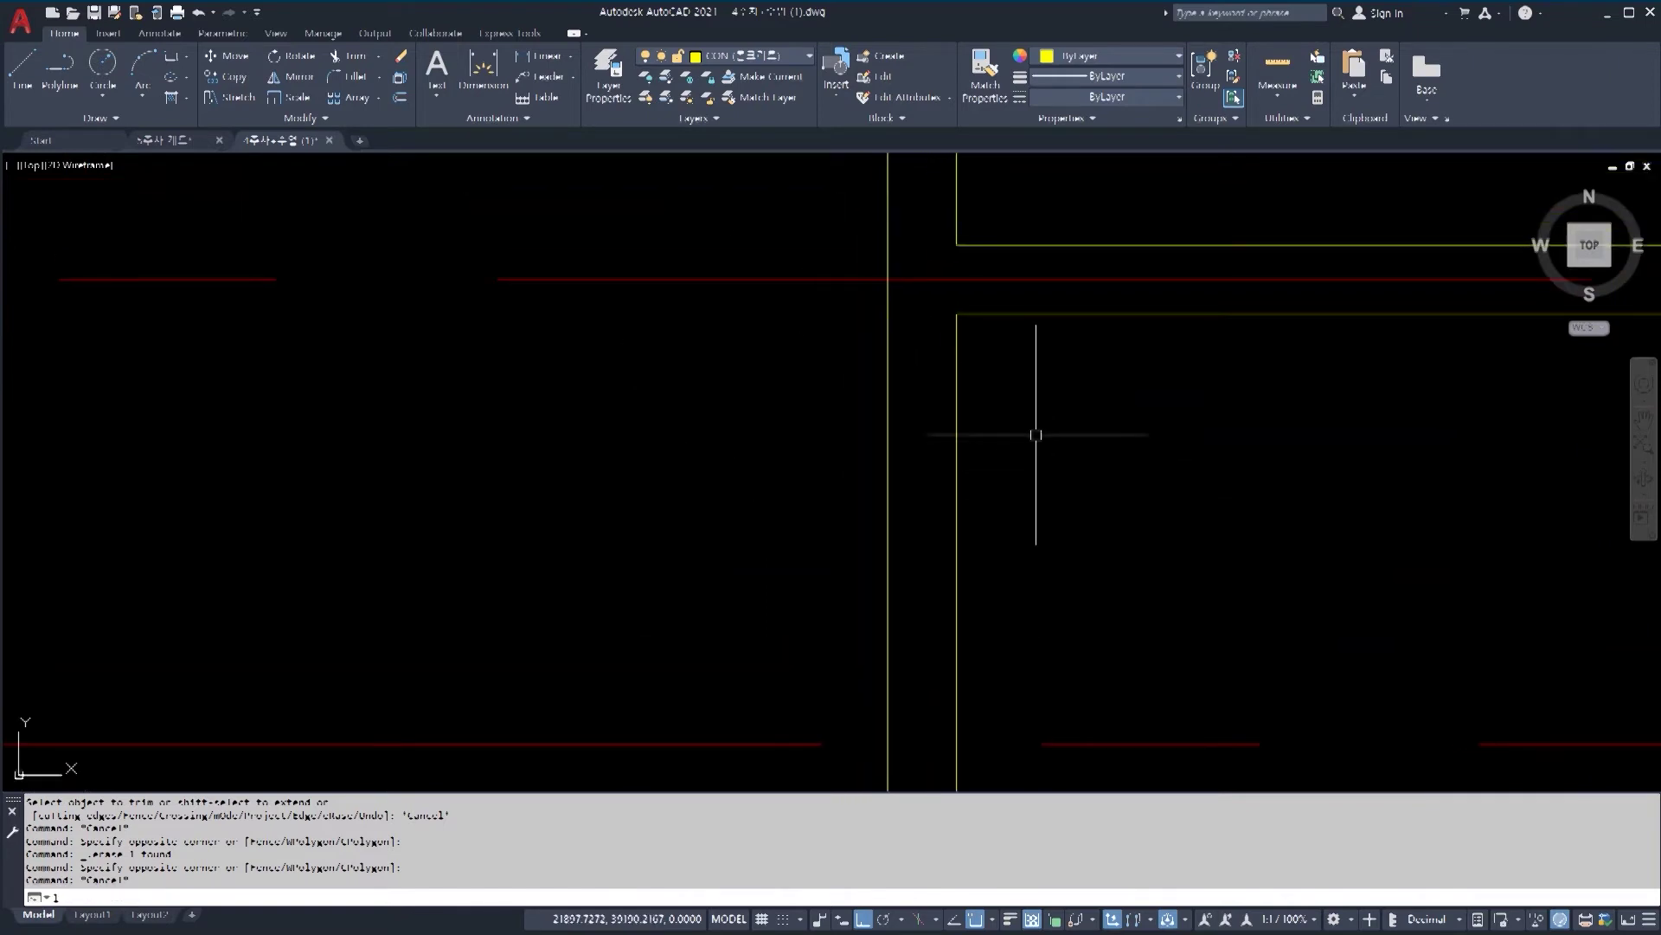
key(Return)
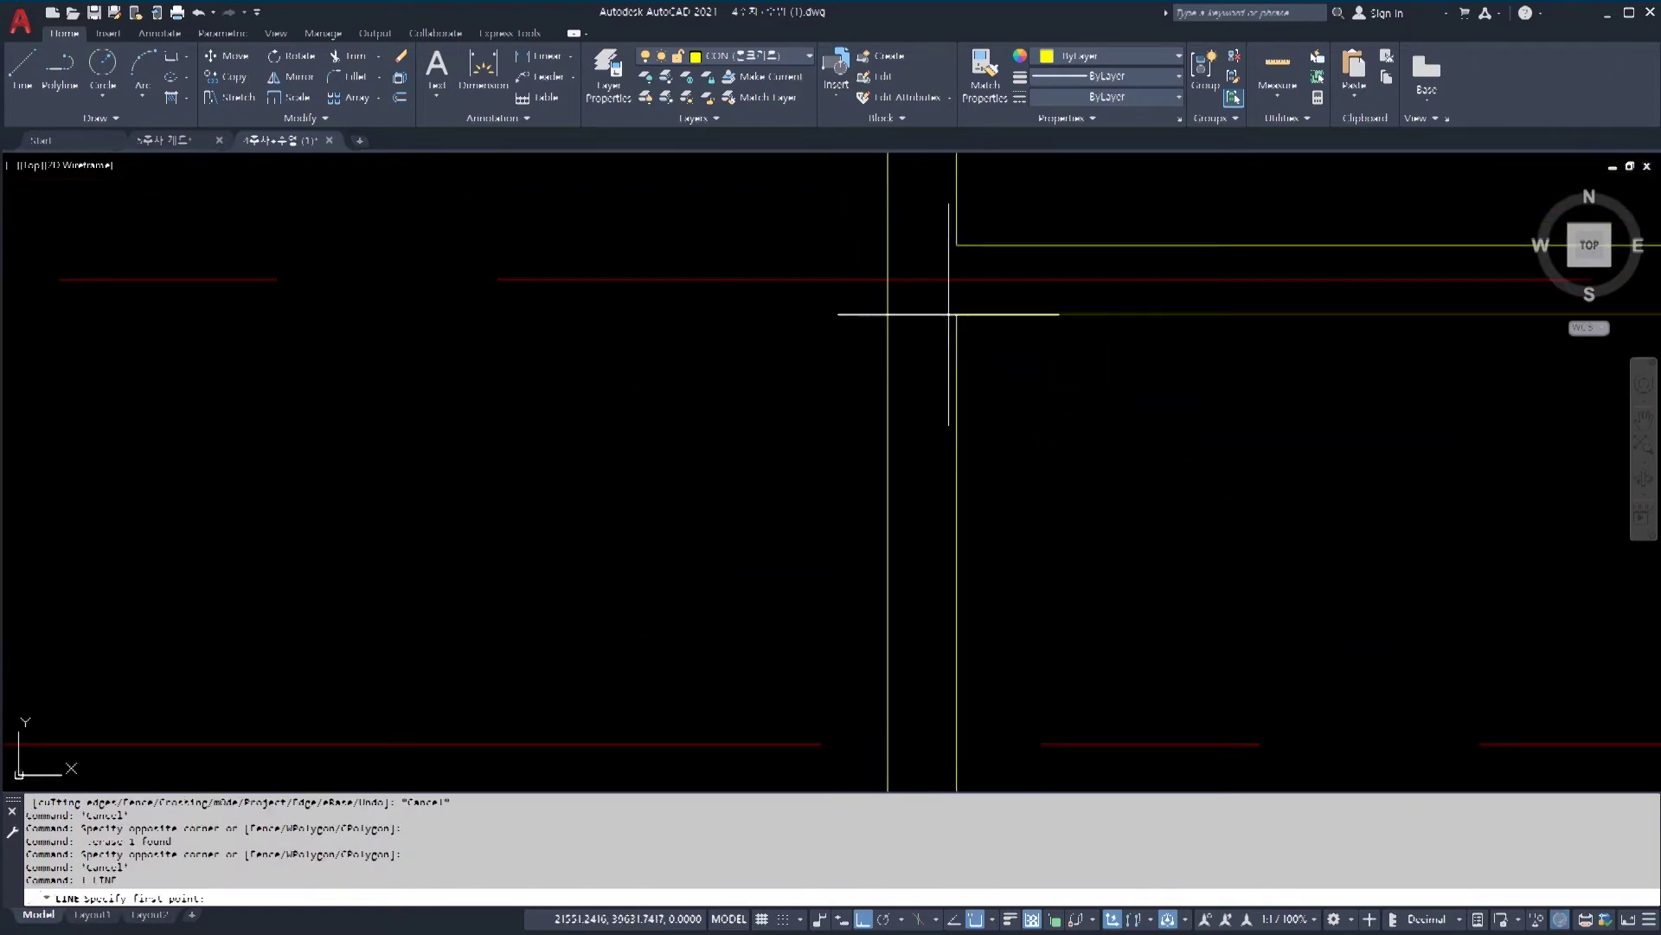
click(888, 314)
key(Escape)
key(Escape)
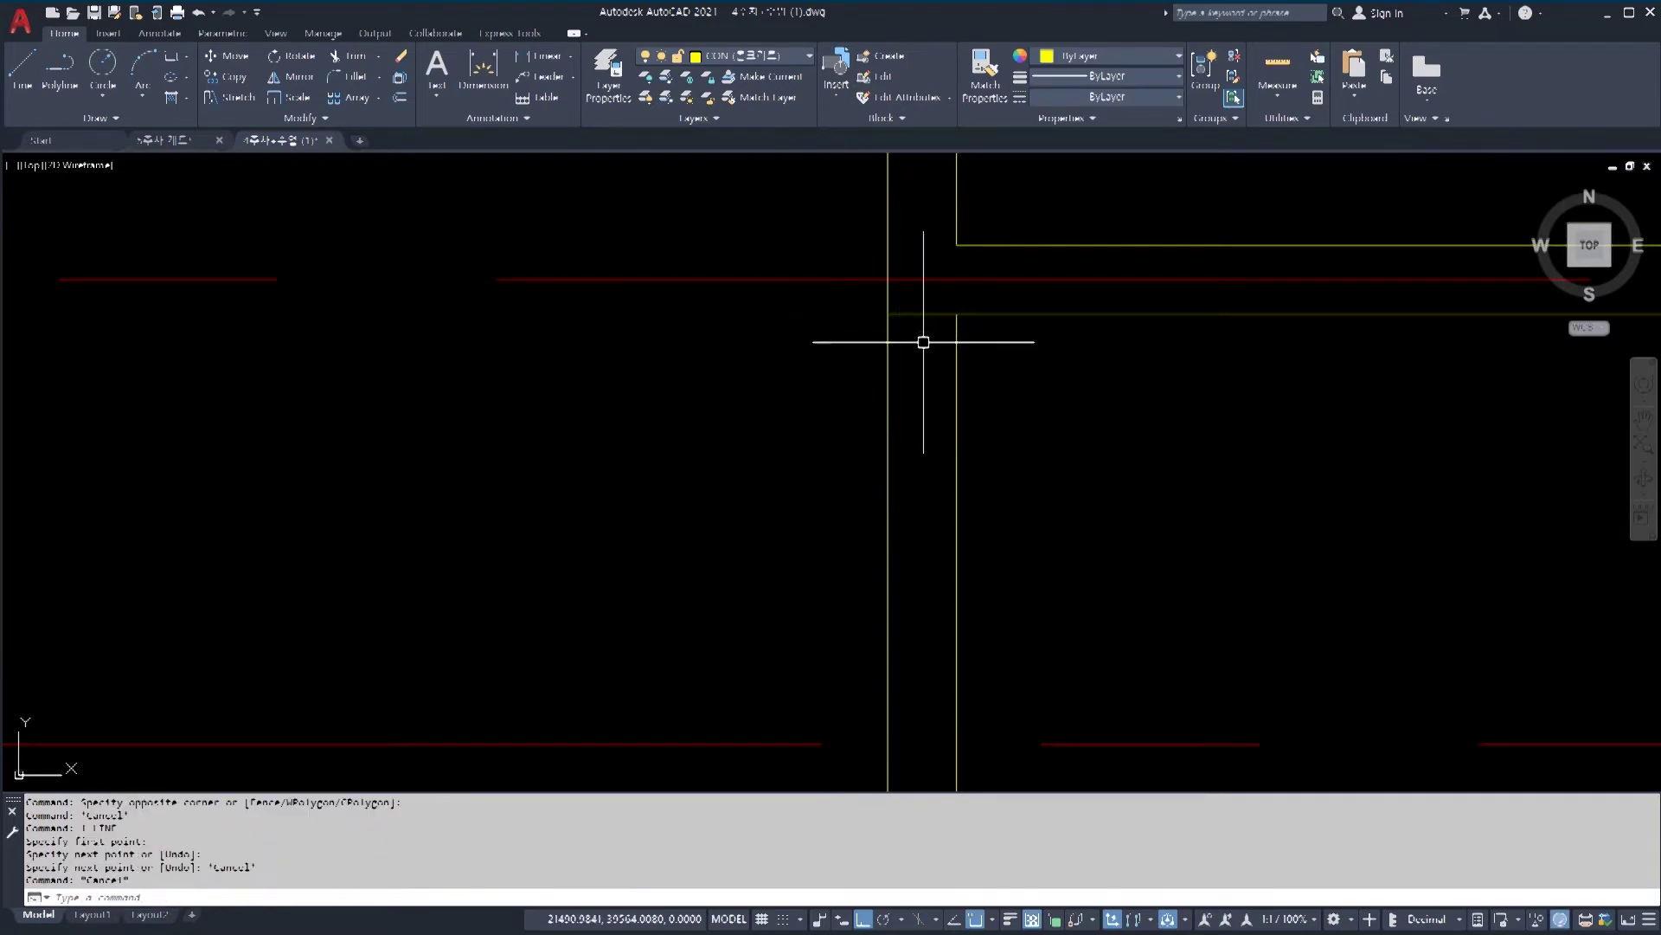
Step: Offset the short line across the vertical wall 50 downward as the upper jamb
scroll(993, 320, up, 2)
text(u)
key(Return)
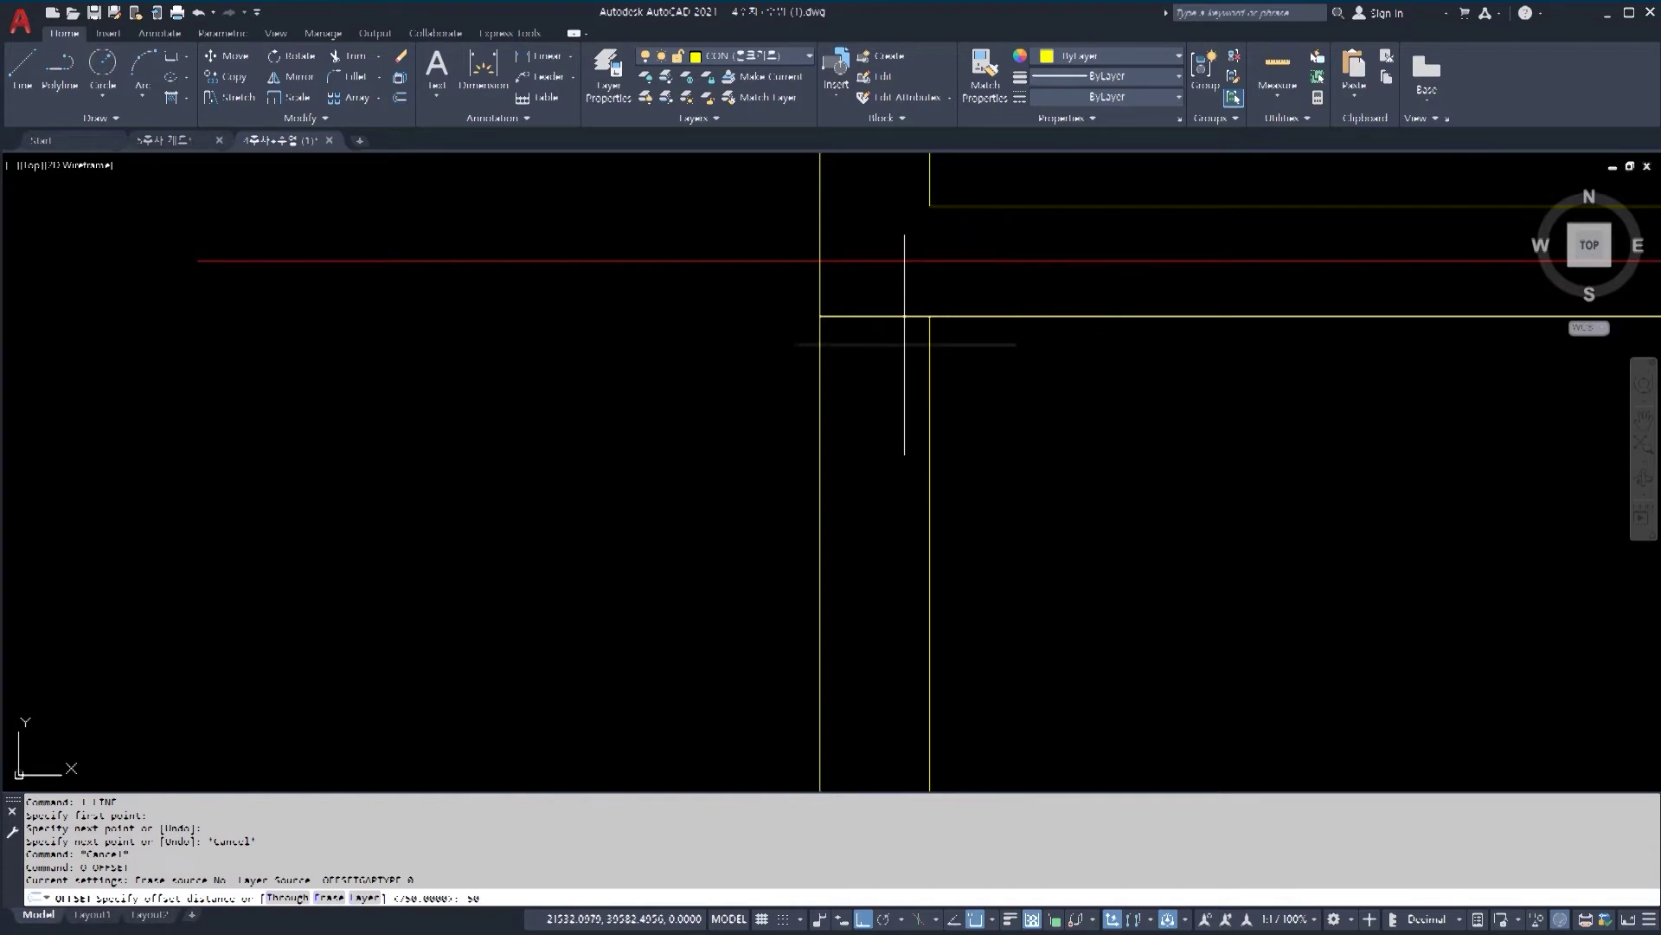
key(Return)
click(876, 316)
click(872, 375)
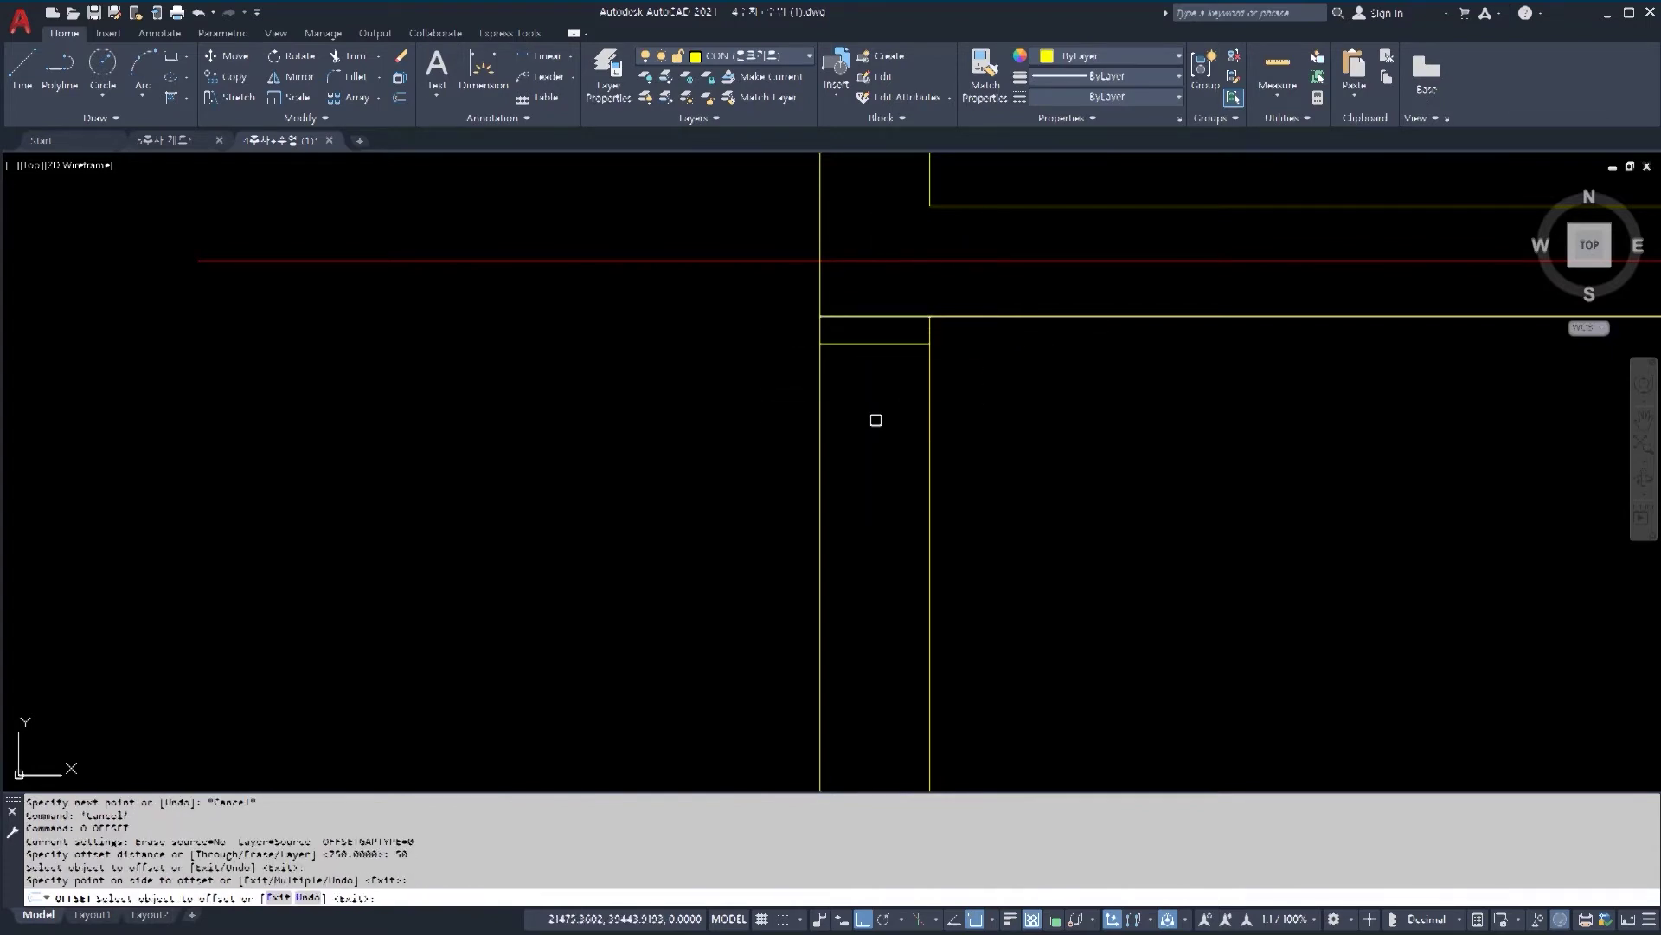
key(Escape)
key(Escape)
Step: Offset the upper jamb line 1000 downward to mark the other side of the door opening
key(Return)
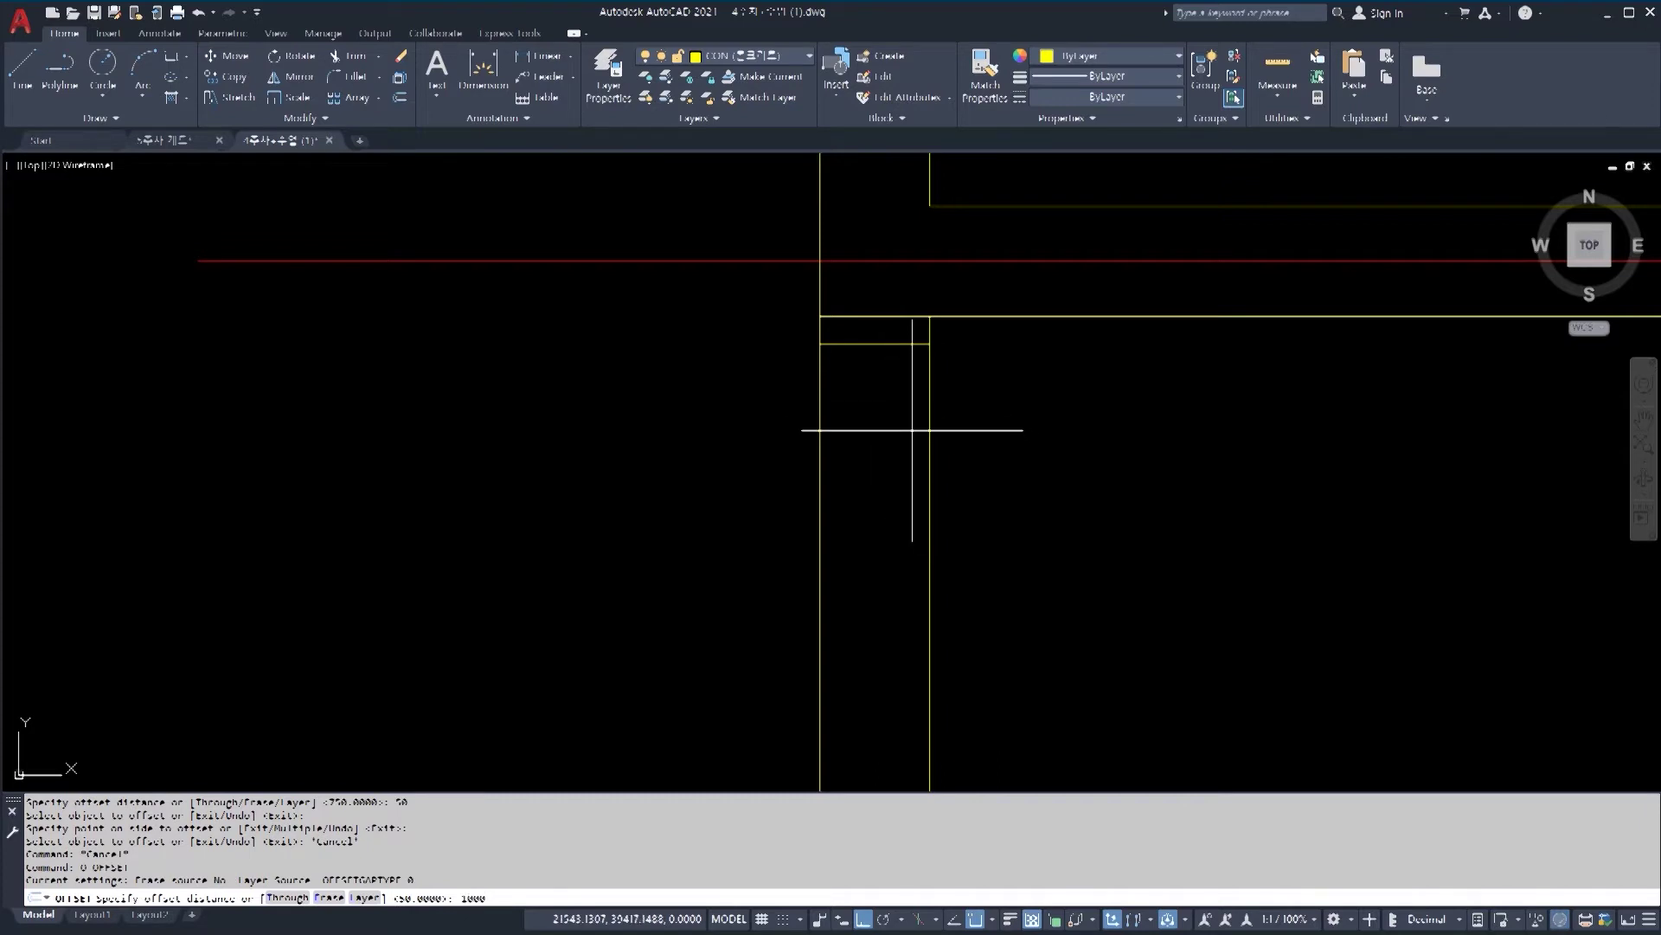
key(Return)
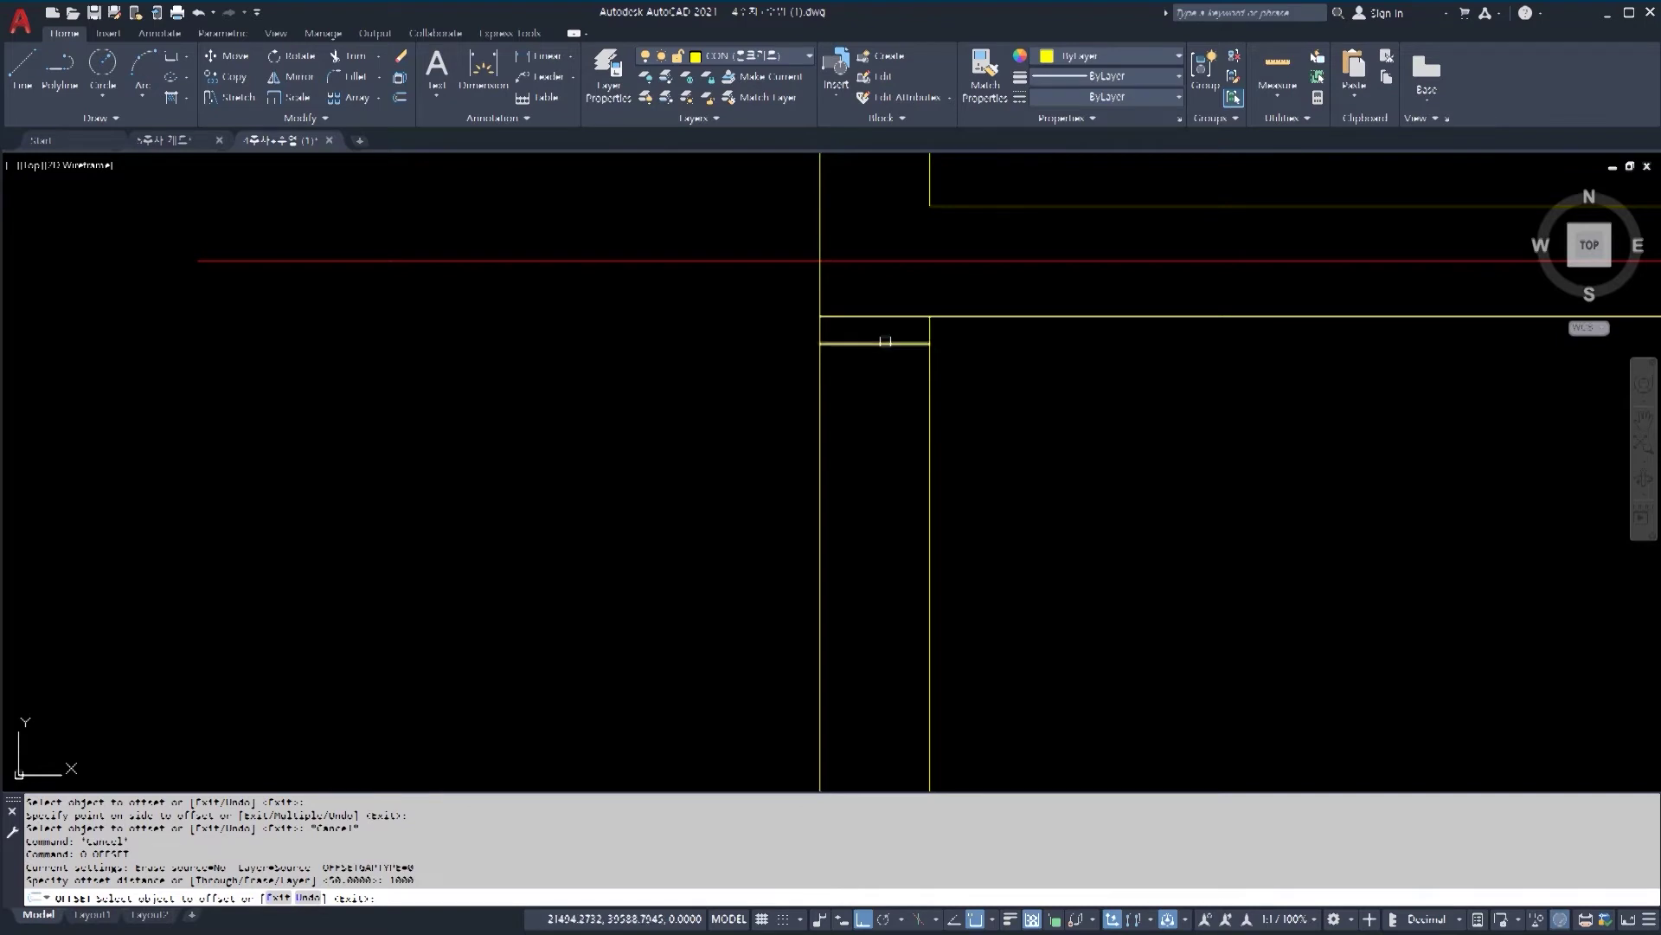
click(884, 343)
click(872, 678)
scroll(927, 475, down, 5)
scroll(940, 481, up, 3)
key(Escape)
key(Escape)
Step: Erase the short horizontal construction line left across the wall corner above the upper jamb
click(819, 520)
click(1035, 578)
middle_drag(1021, 381, 1107, 496)
key(Escape)
key(Escape)
key(Escape)
scroll(1037, 315, up, 3)
click(1040, 321)
click(993, 286)
scroll(1001, 289, down, 3)
key(Delete)
key(Escape)
Step: Trim both lines of the vertical wall between the two jamb lines to cut the door opening
text(tr)
key(Return)
click(1114, 451)
click(838, 409)
scroll(1072, 465, down, 4)
scroll(1166, 488, down, 2)
key(Escape)
key(Escape)
key(Escape)
scroll(1064, 444, down, 2)
middle_drag(1064, 443, 1069, 526)
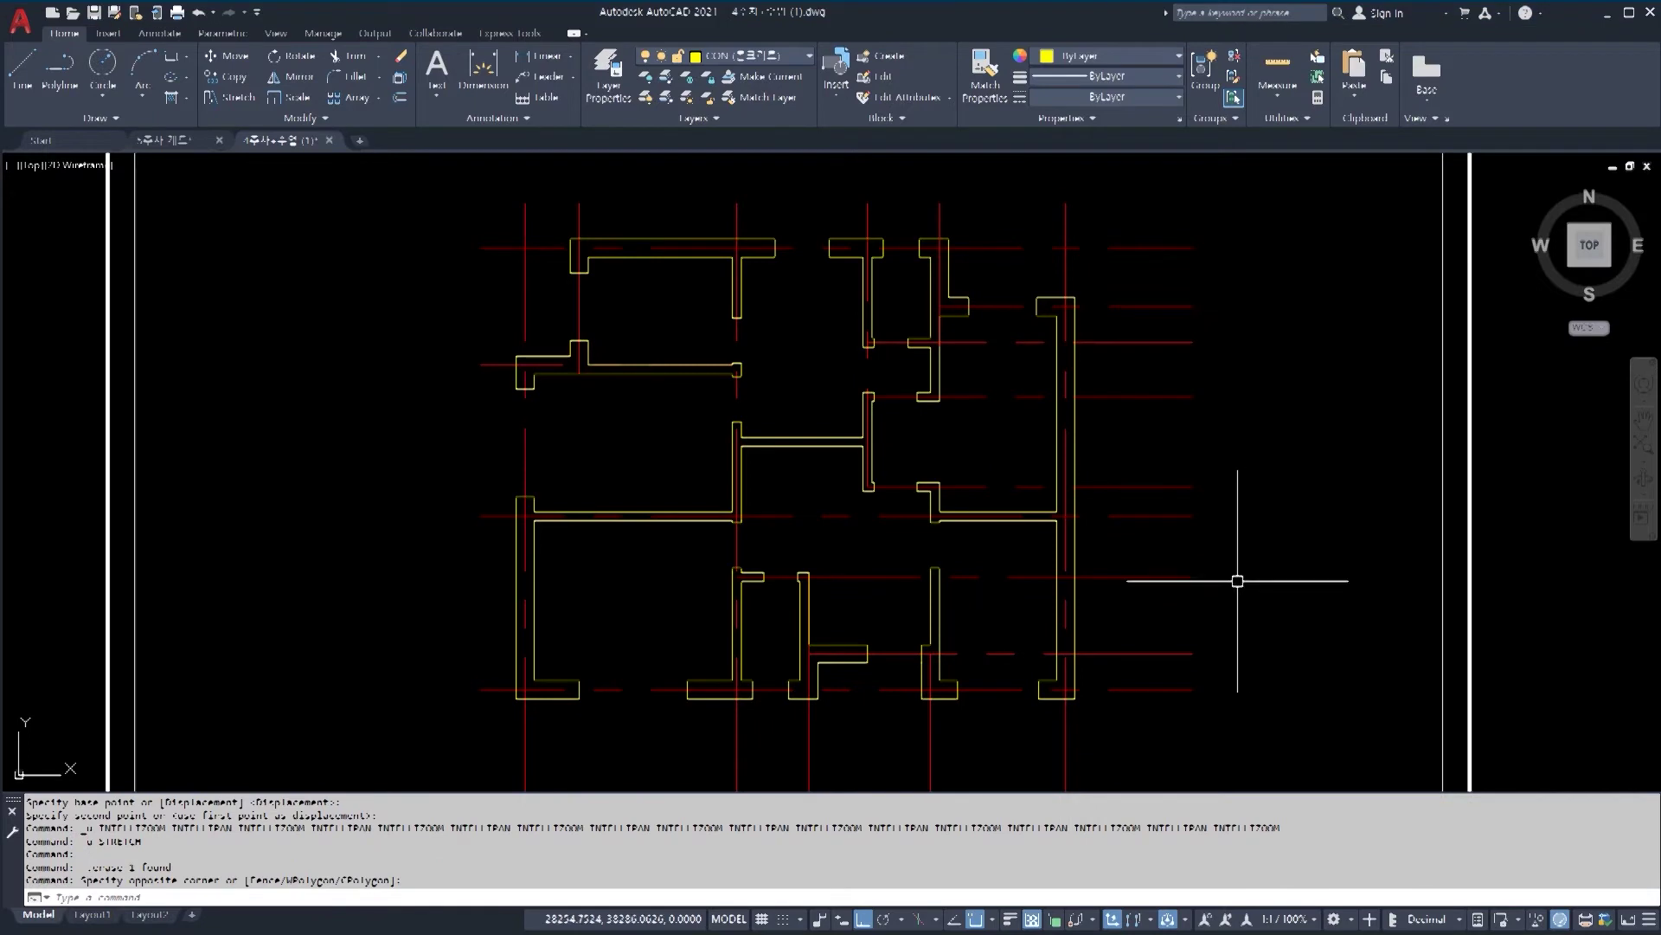
Step: Highlight the three horizontal centrelines crossing the upper right-hand room to examine their positions
click(1038, 499)
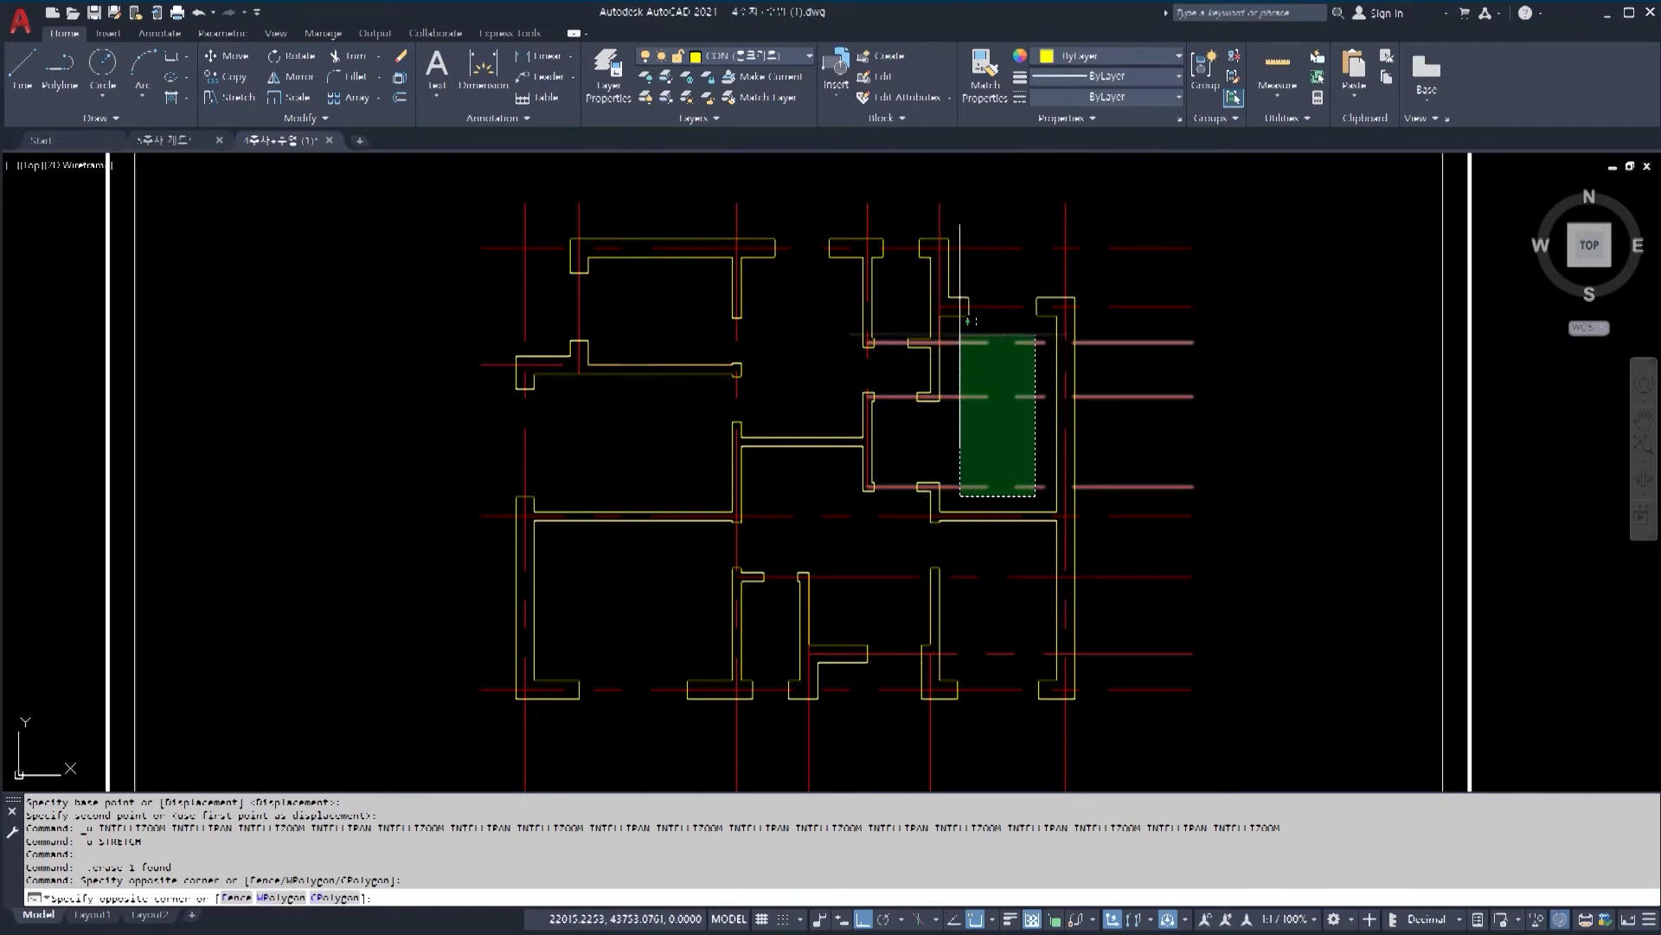
click(956, 329)
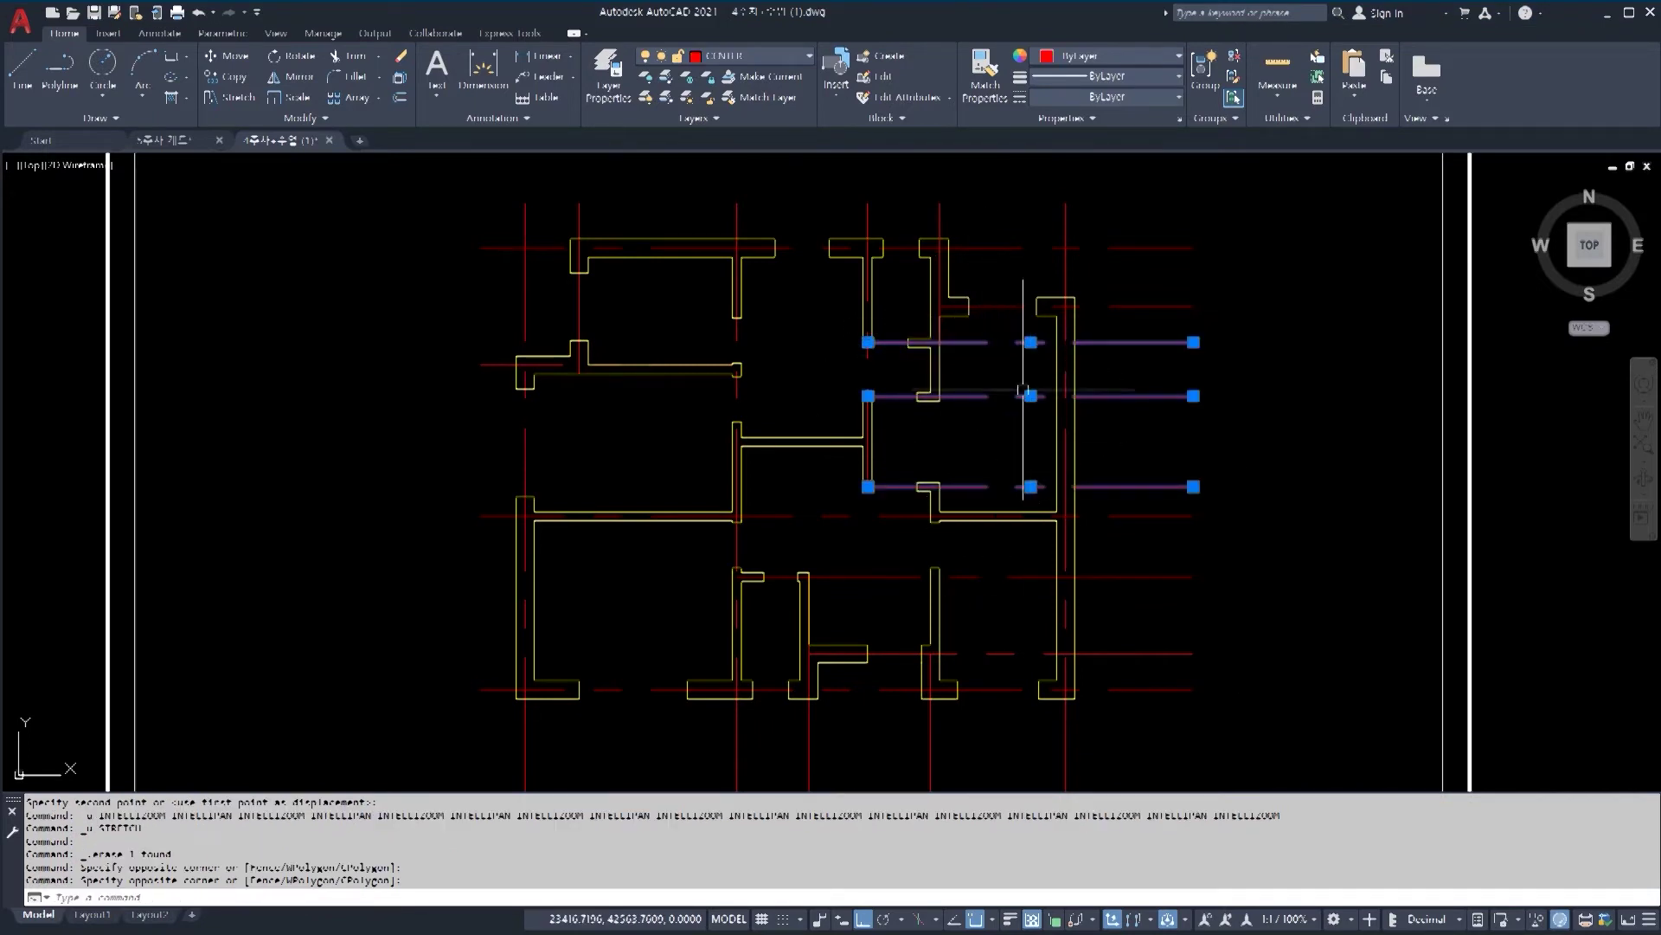
key(Escape)
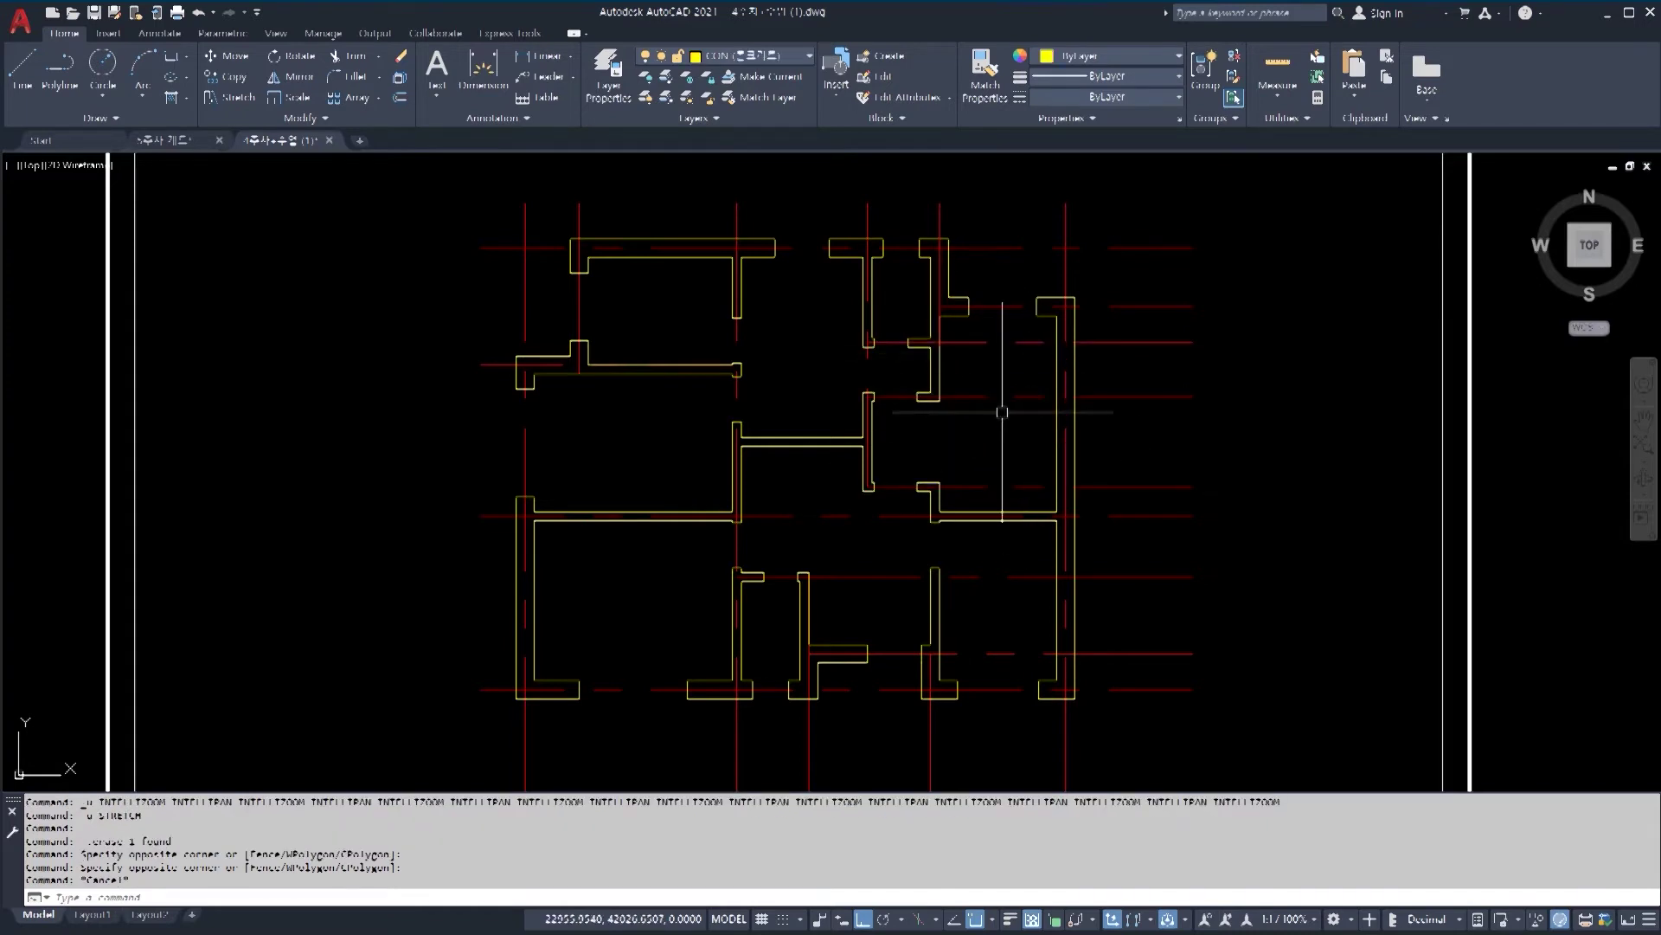
click(1037, 497)
click(952, 334)
key(Escape)
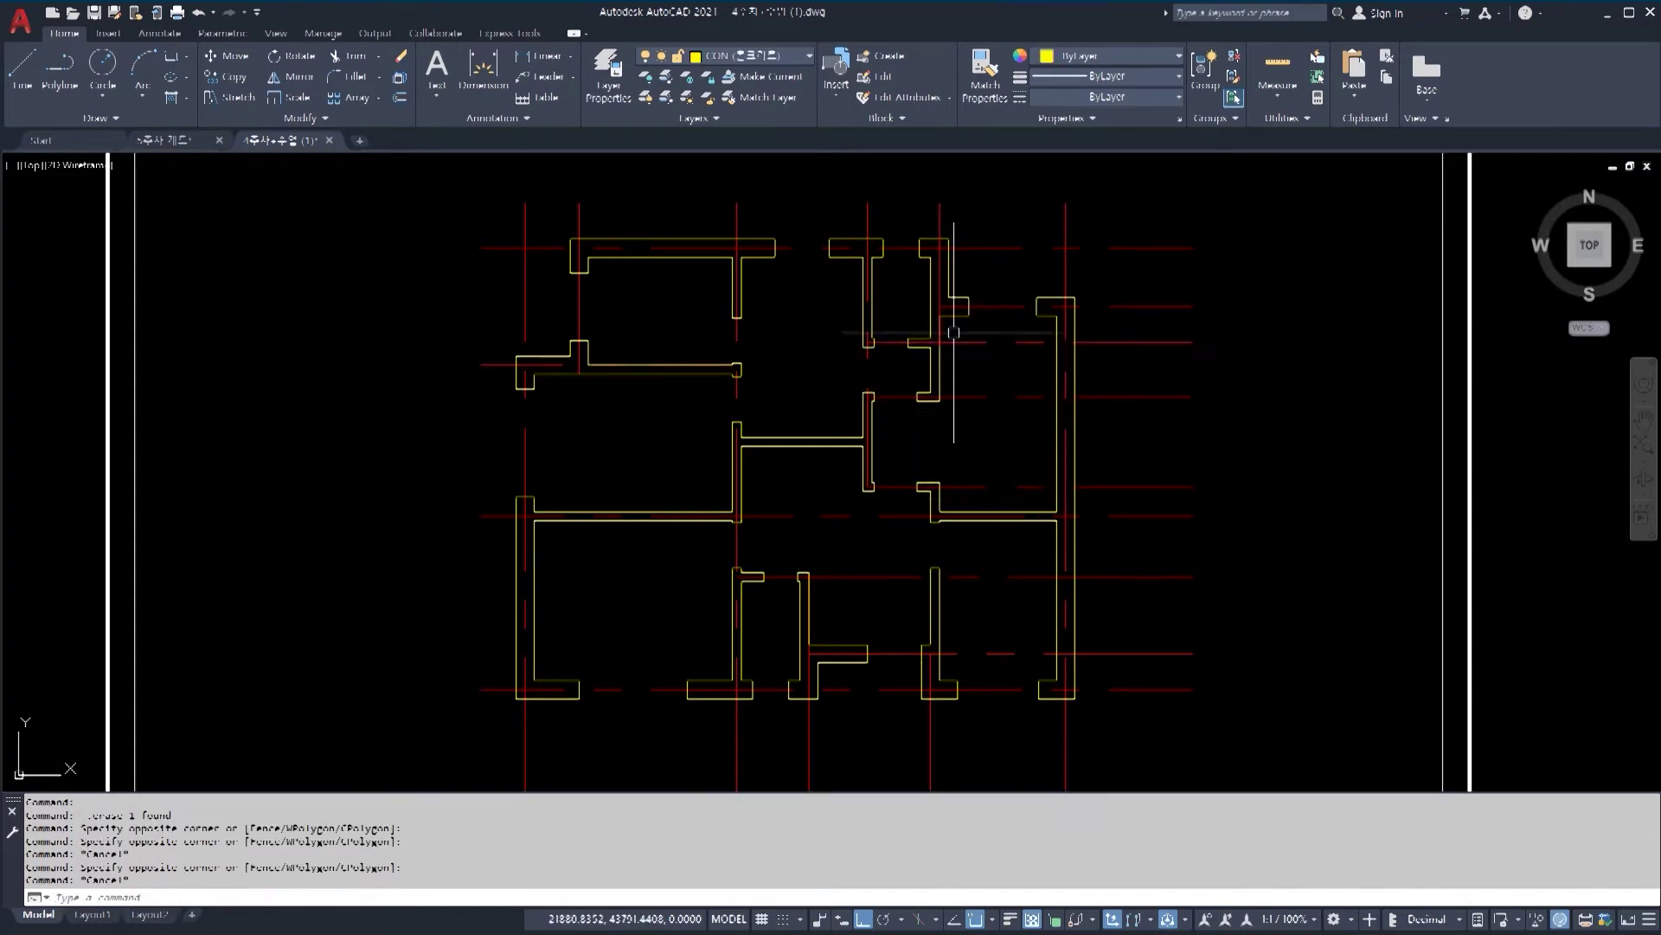
Step: Highlight the wall between the two right-hand rooms and the horizontal centreline running through it to examine their alignment
scroll(960, 524, up, 4)
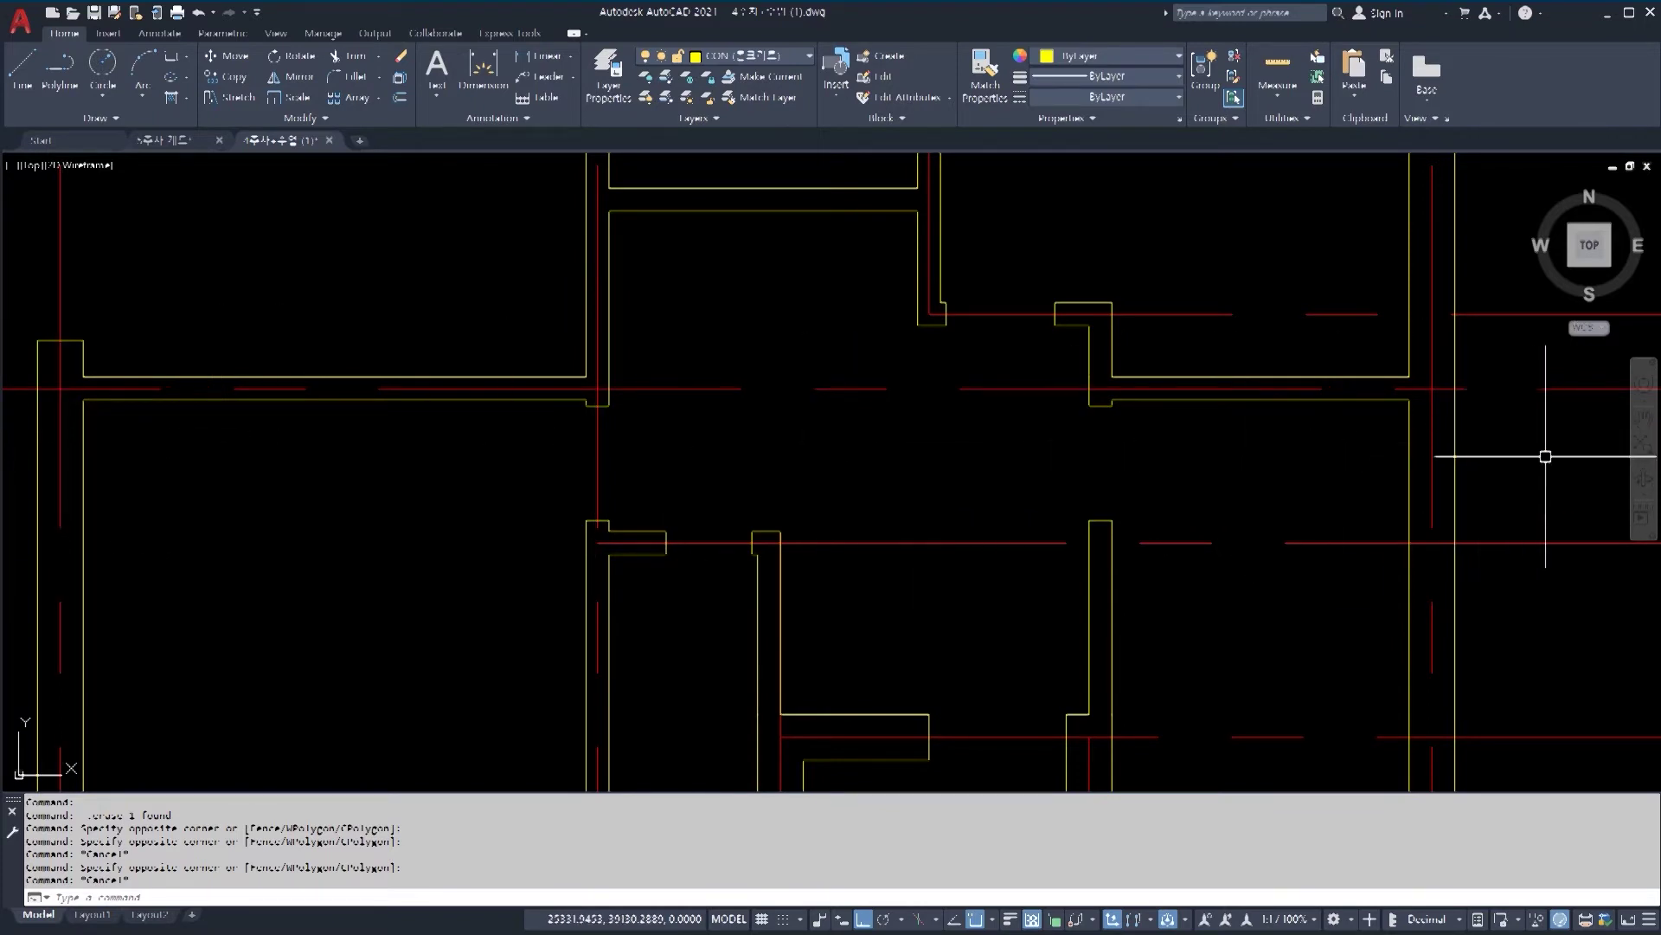
click(1316, 434)
key(Escape)
click(1038, 352)
click(1553, 465)
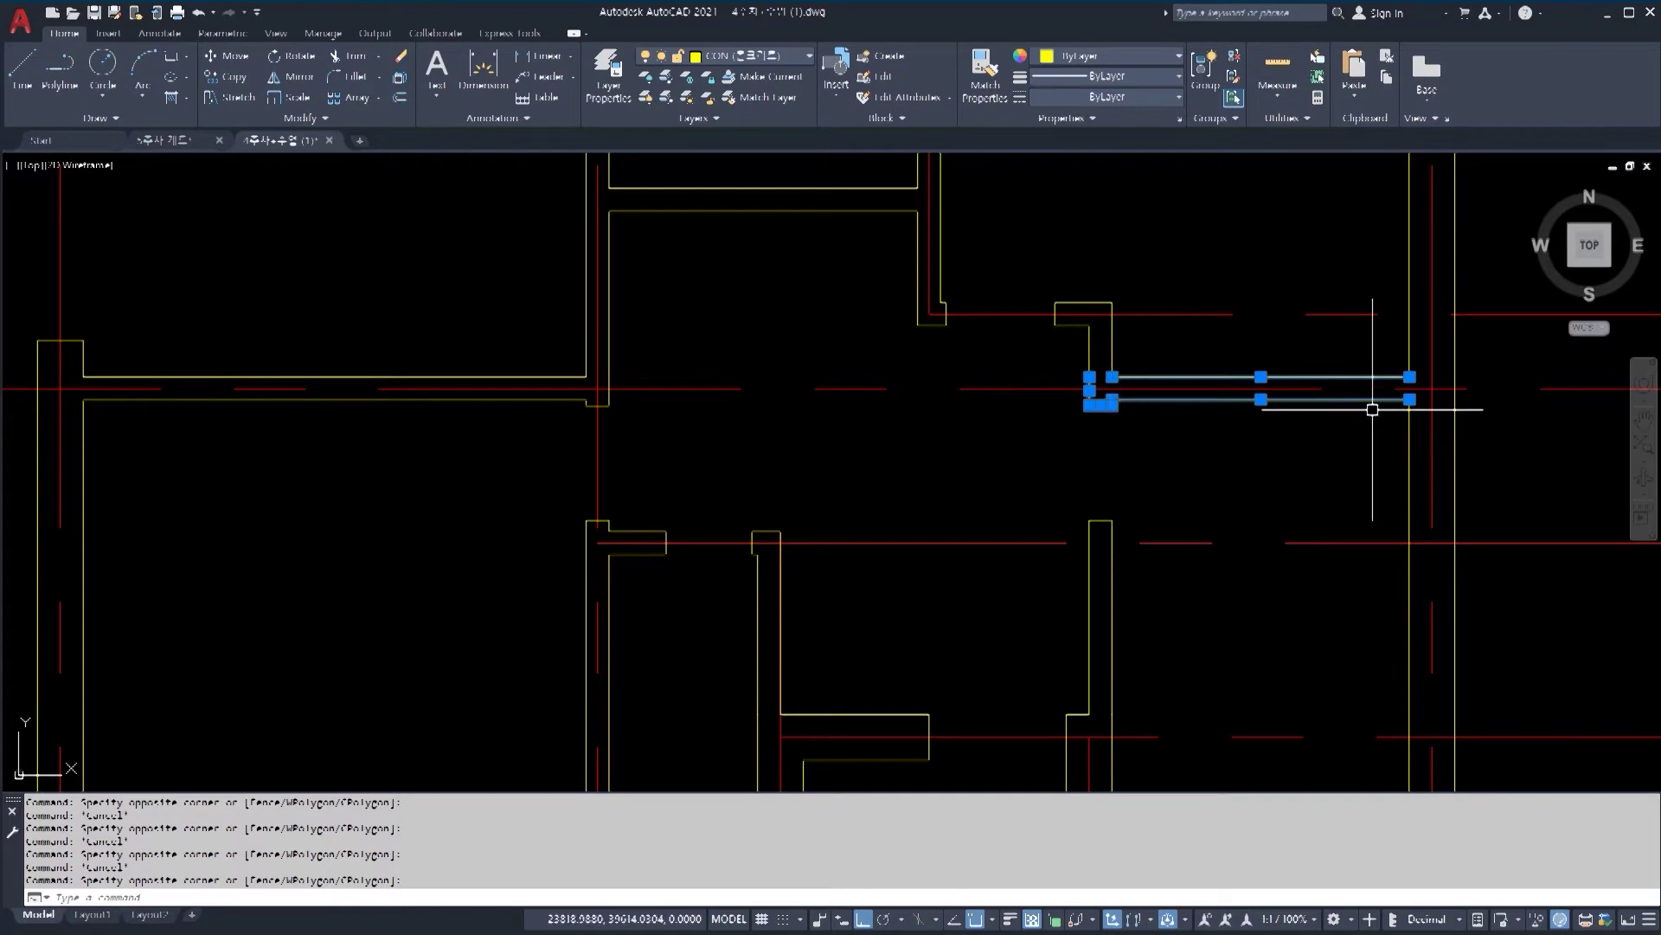
scroll(1346, 479, down, 5)
key(Escape)
key(Escape)
key(Escape)
scroll(686, 594, up, 5)
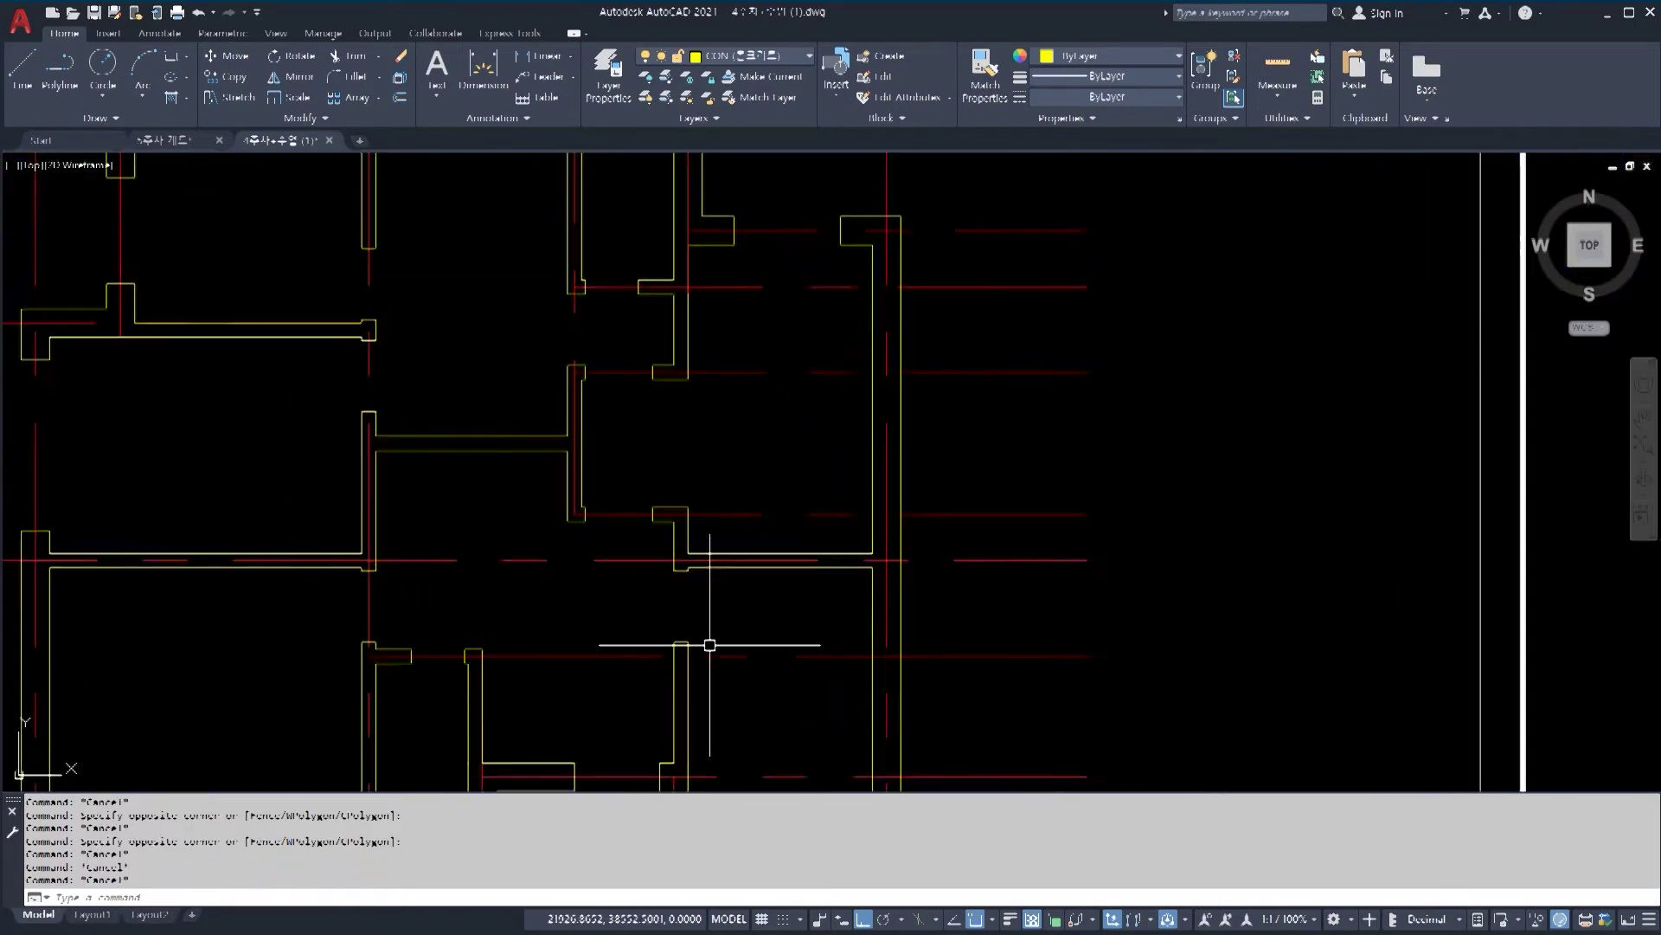
middle_drag(948, 555, 1144, 531)
click(907, 467)
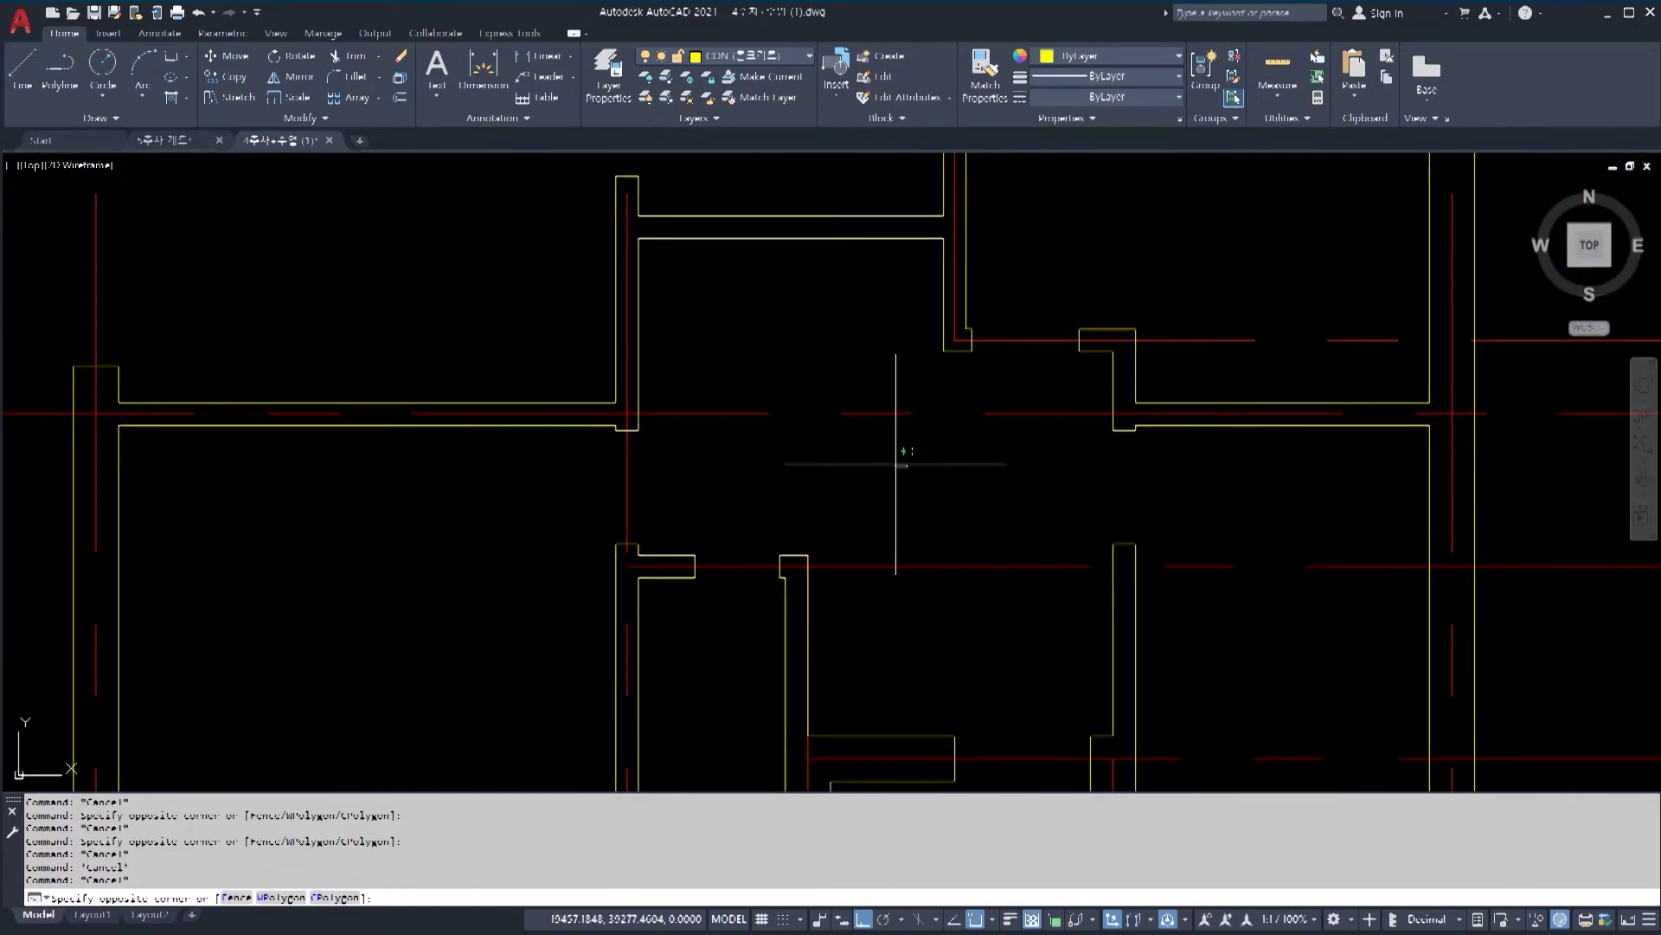
click(833, 394)
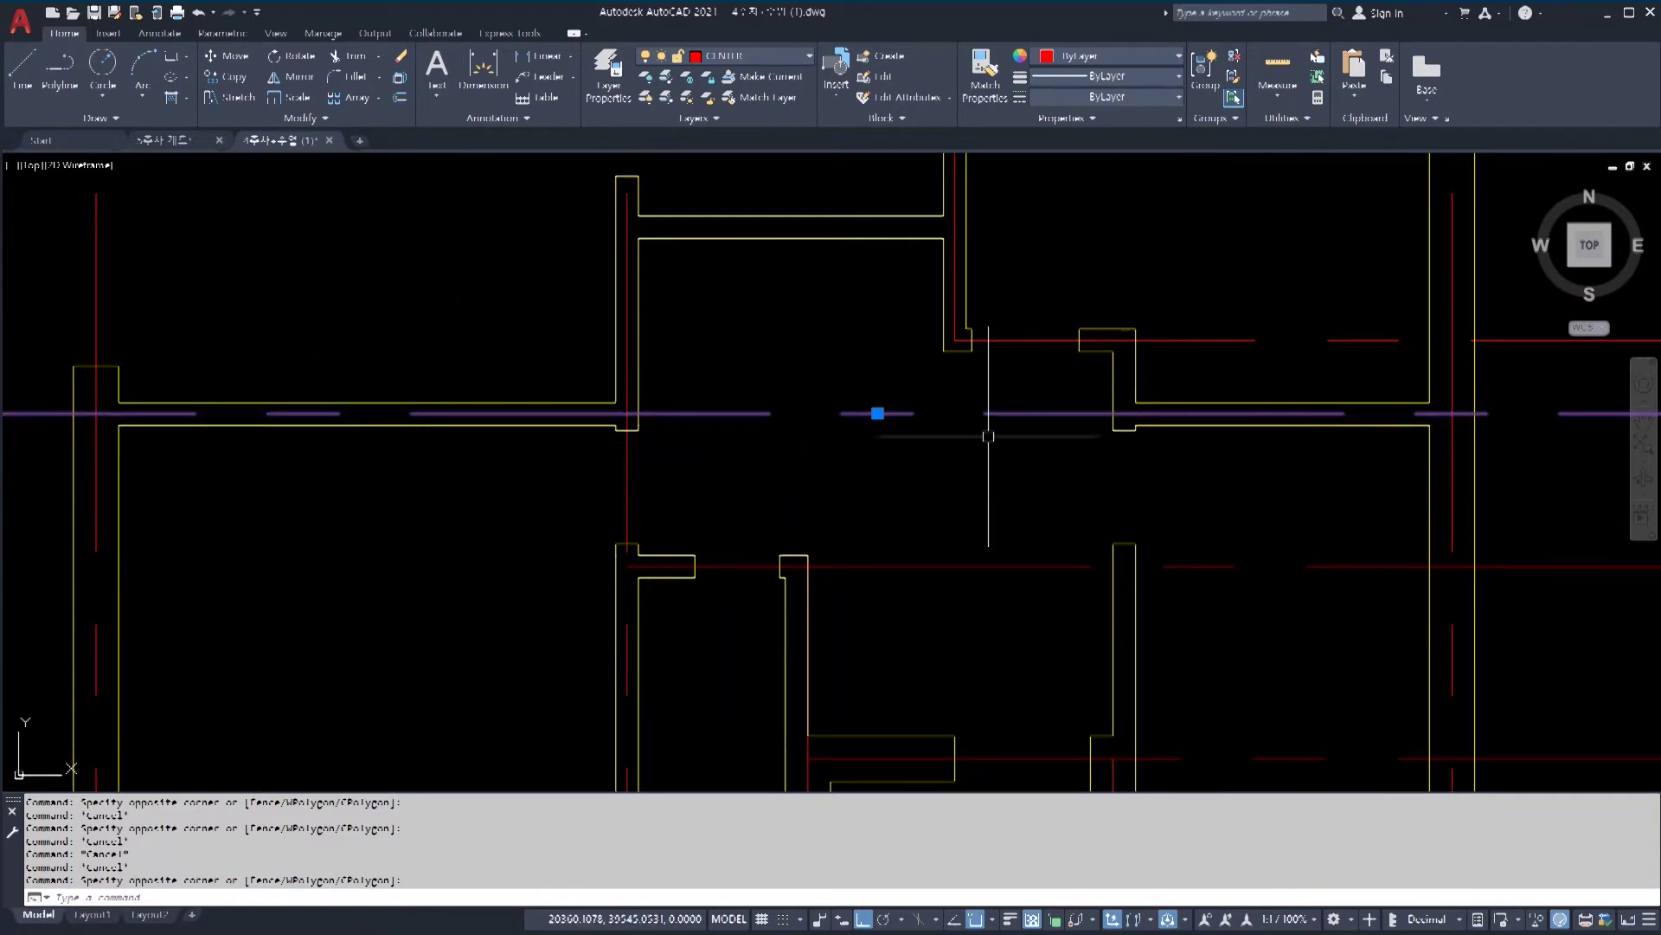
key(Escape)
key(Escape)
Step: Examine the vertical dimension chain on the dimensioned floor plan for the spacing of the horizontal centrelines
scroll(700, 532, down, 2)
scroll(685, 553, down, 6)
middle_drag(1128, 404, 909, 523)
scroll(775, 530, up, 5)
scroll(1172, 408, up, 2)
middle_drag(1172, 408, 1120, 456)
scroll(1116, 454, down, 4)
mouse_move(1104, 329)
middle_down()
mouse_move(1016, 353)
mouse_move(1081, 392)
middle_up()
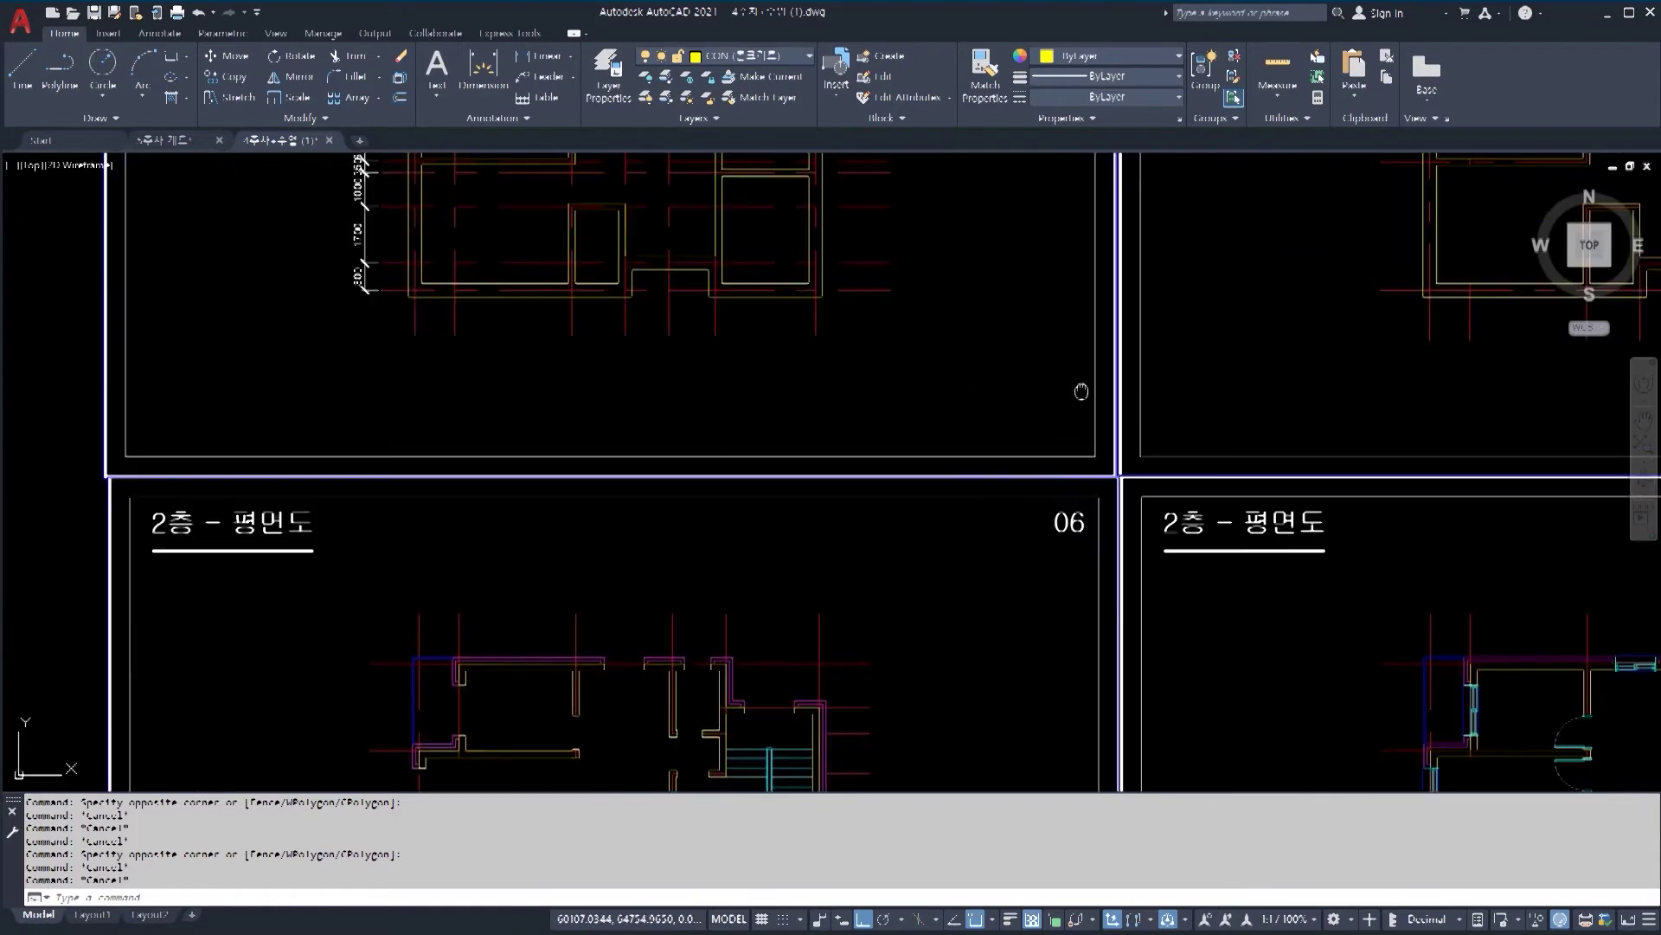
scroll(545, 449, up, 8)
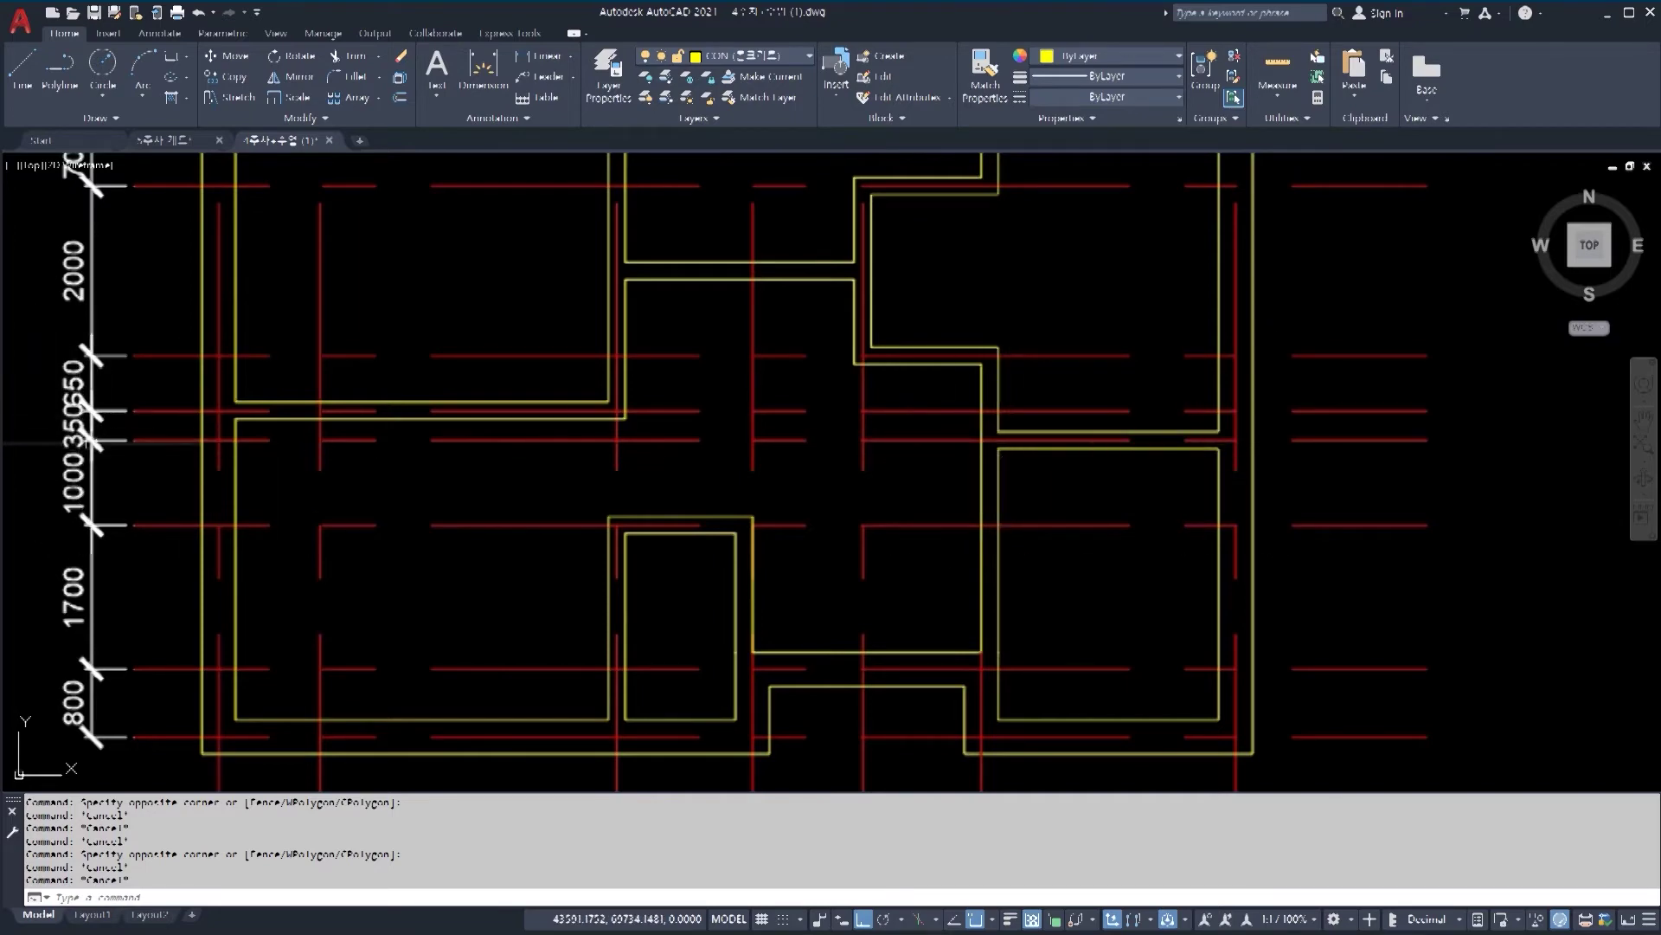
Step: Offset the horizontal centreline through the wall between the right-hand rooms 350 downward
scroll(779, 584, down, 6)
scroll(780, 584, up, 6)
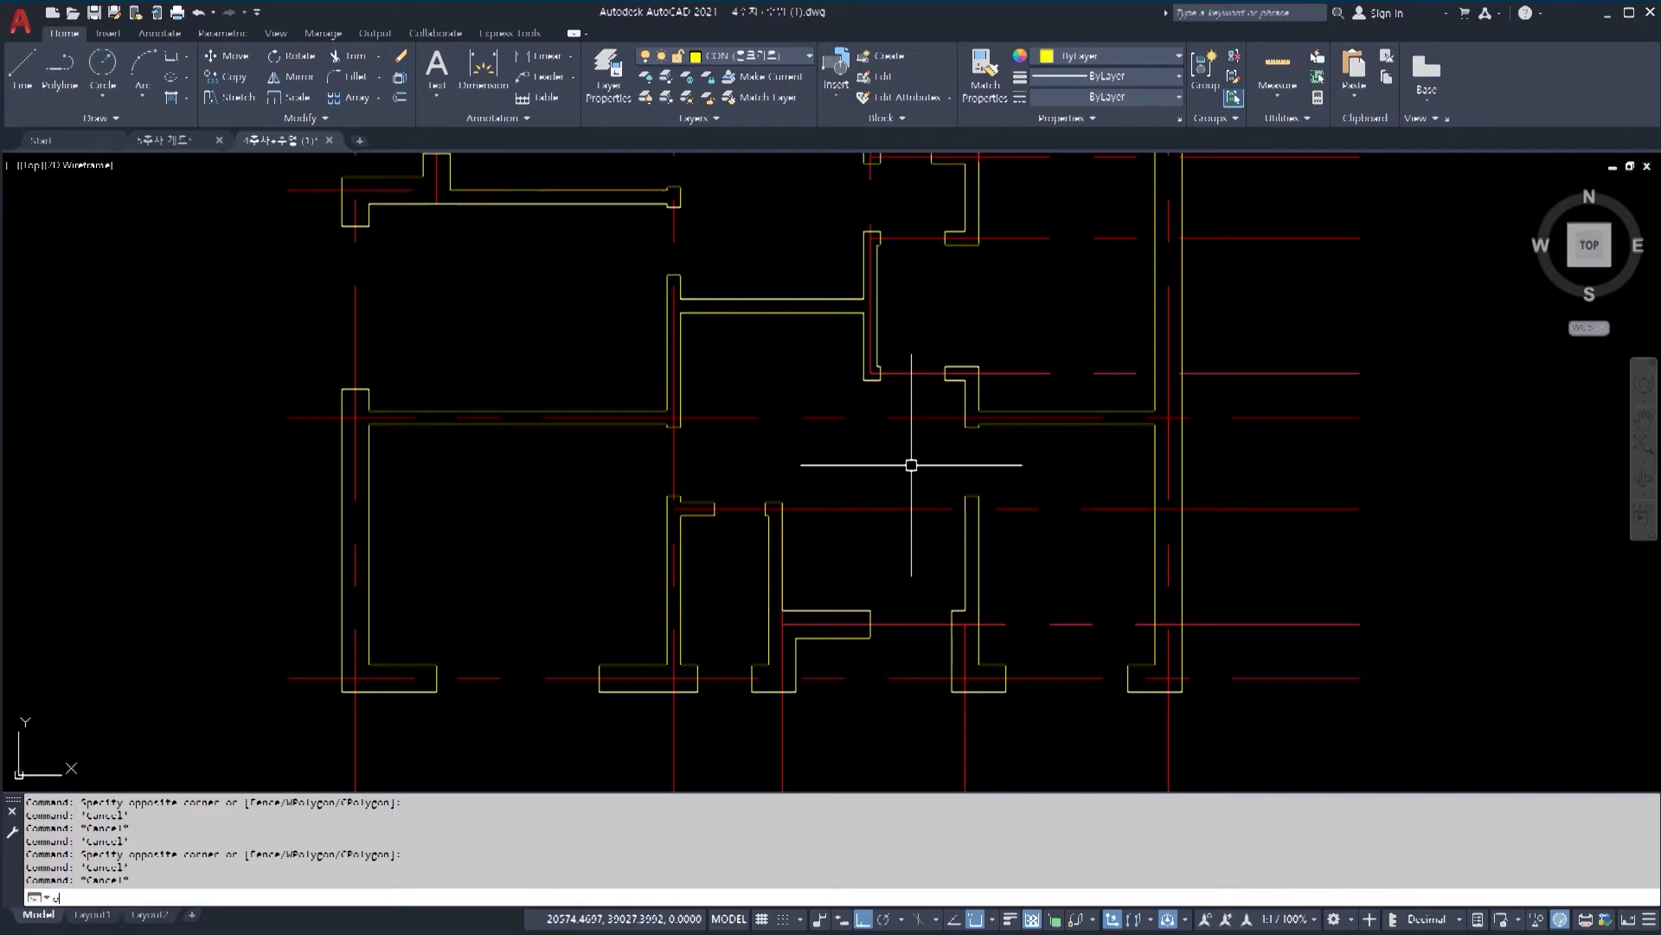
key(Return)
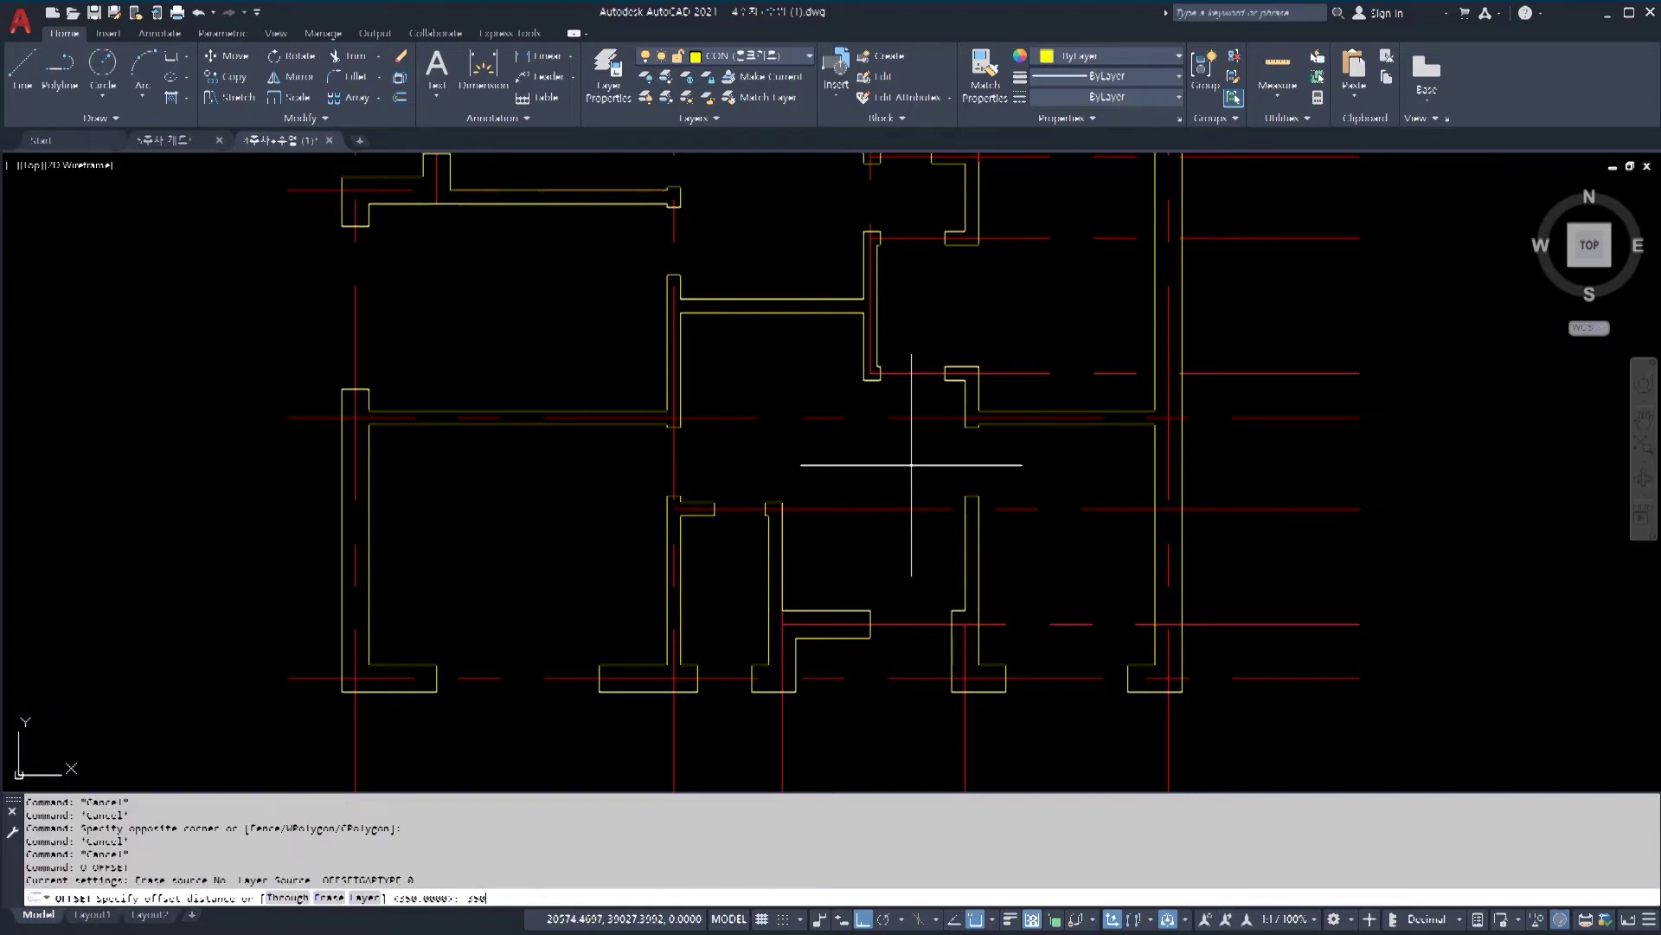
key(Return)
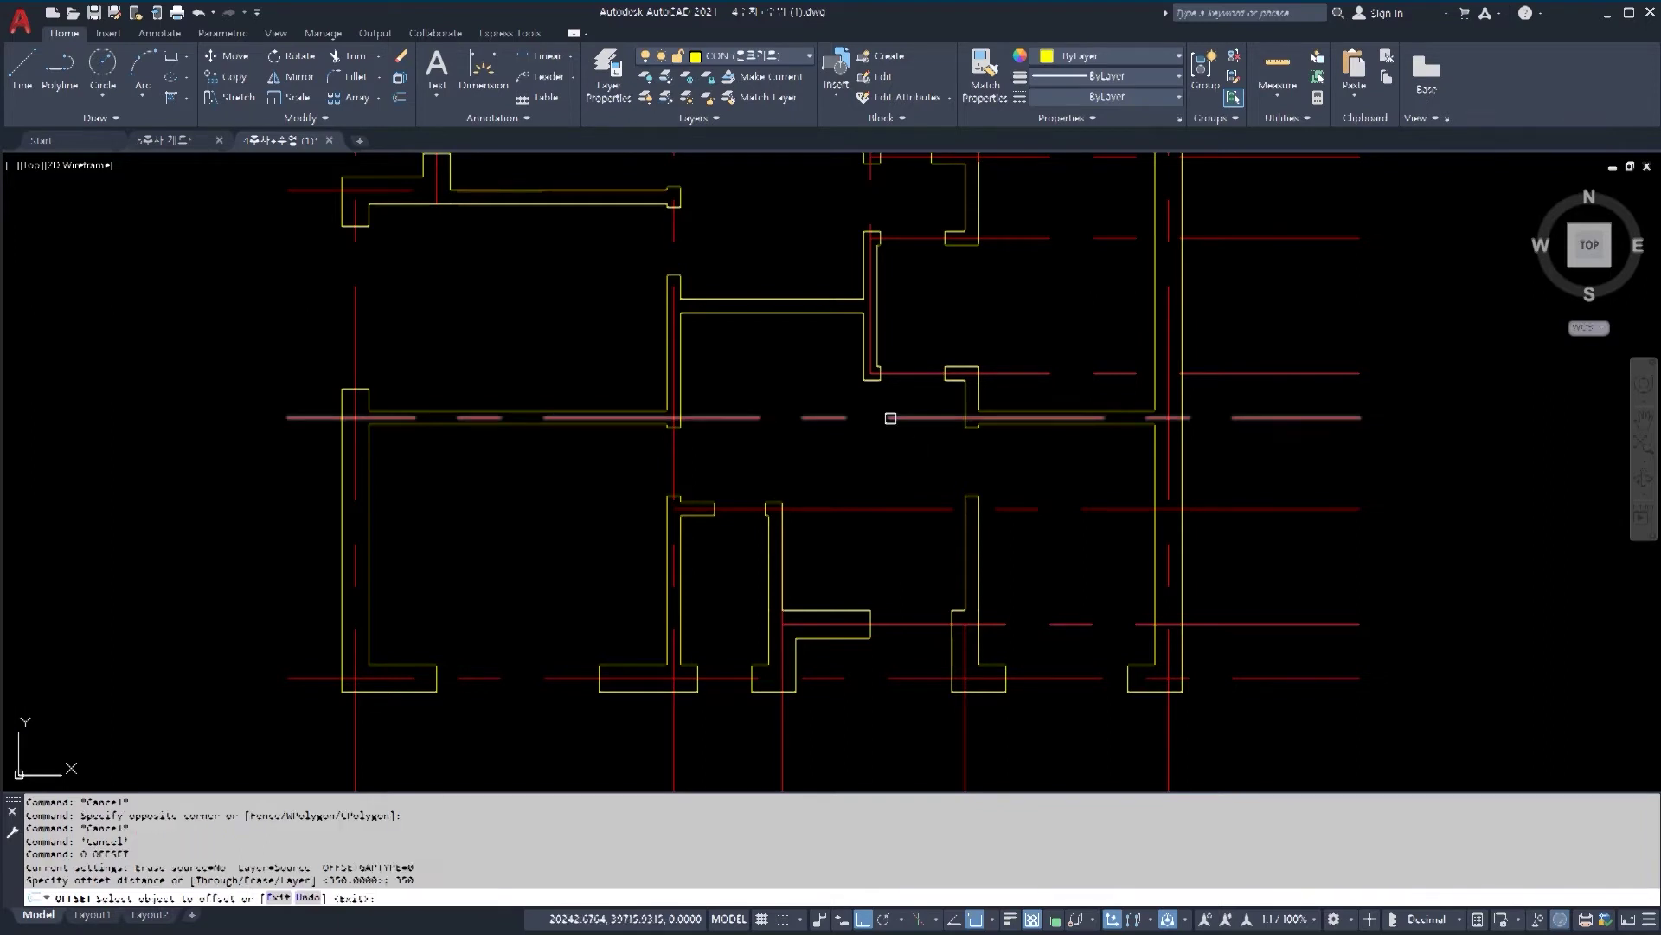
click(917, 414)
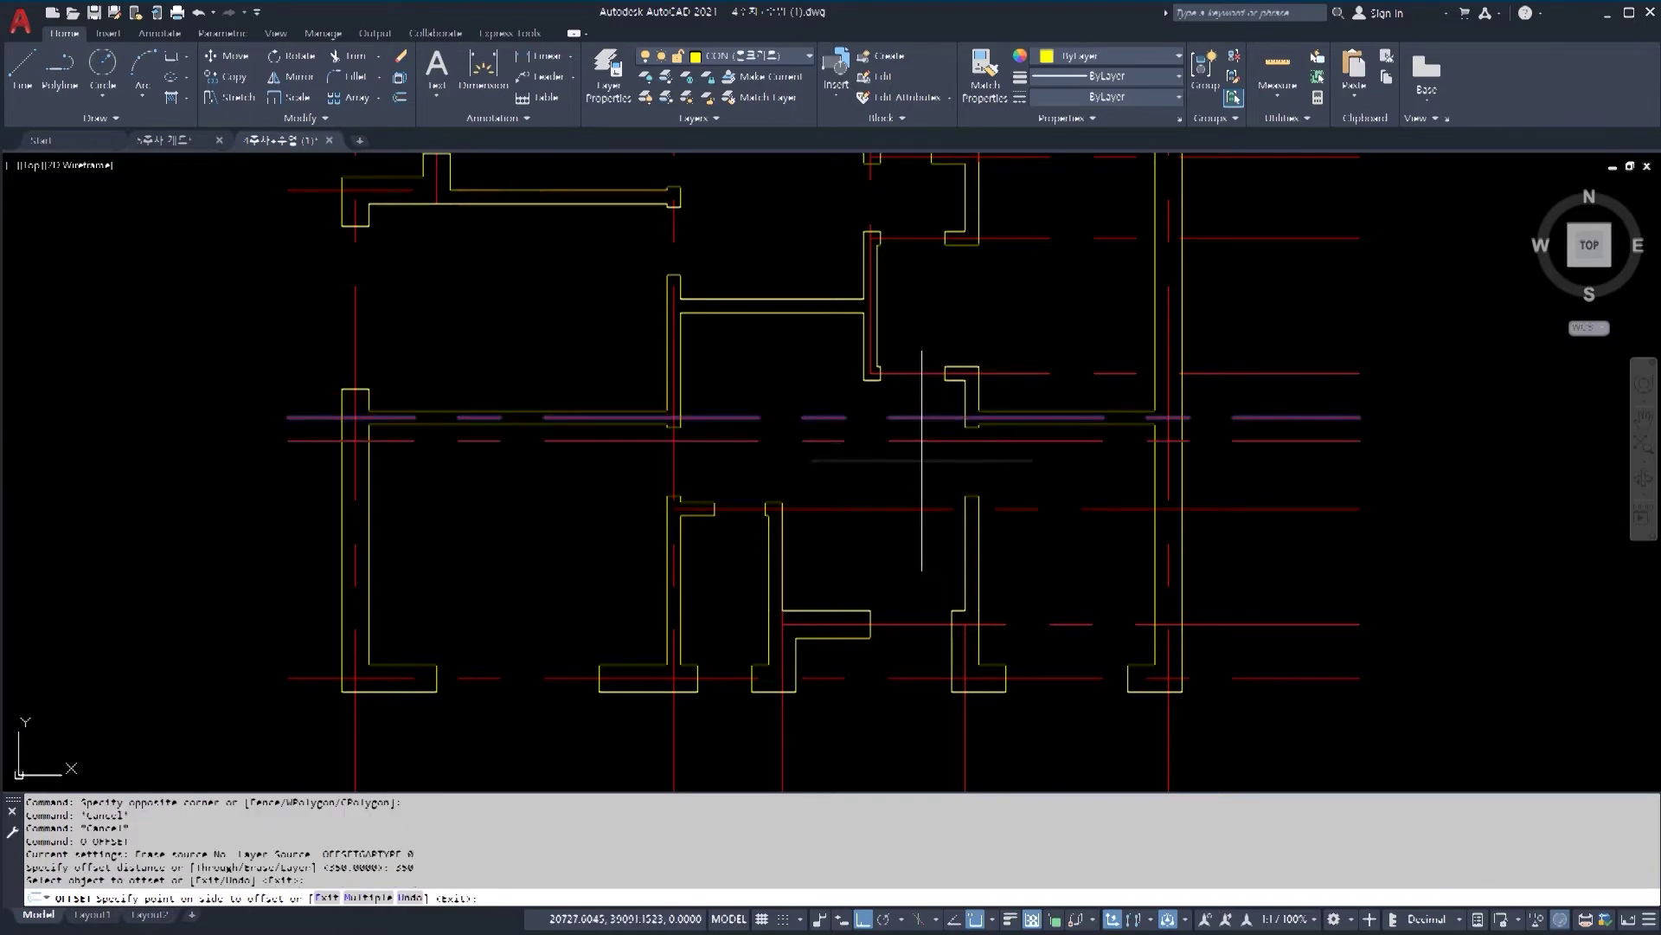
click(922, 460)
scroll(1146, 463, up, 4)
key(Escape)
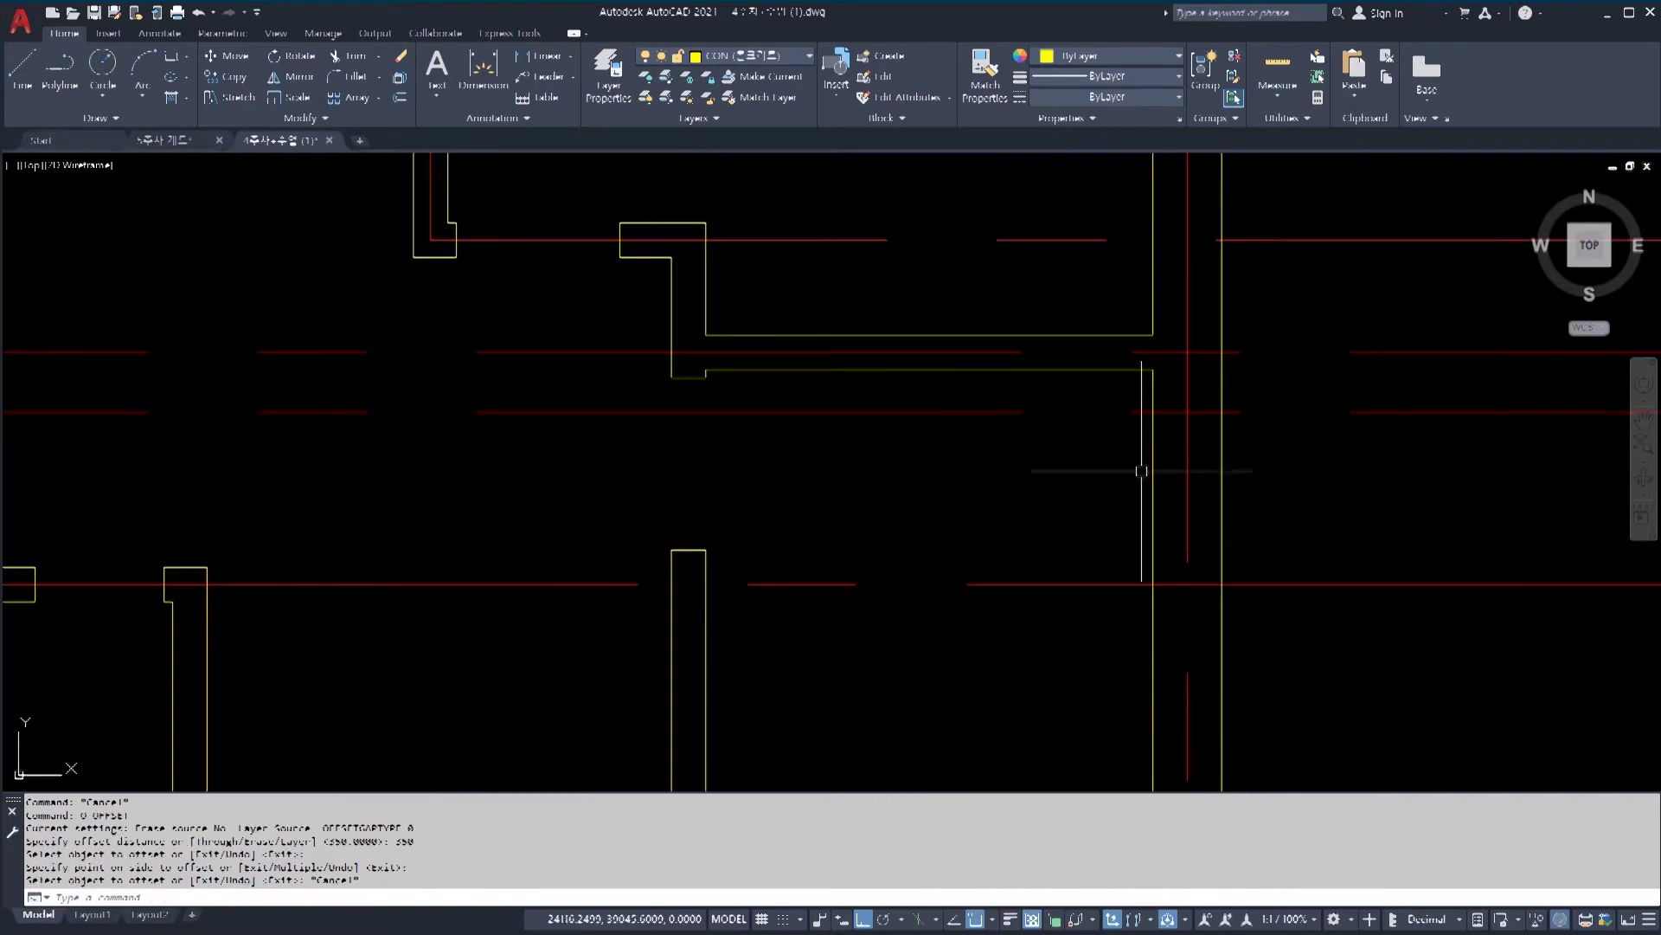
Step: Stretch the wall between the right-hand rooms, with the door opening below it, down from its old centreline onto the new one
middle_drag(1106, 482, 1048, 500)
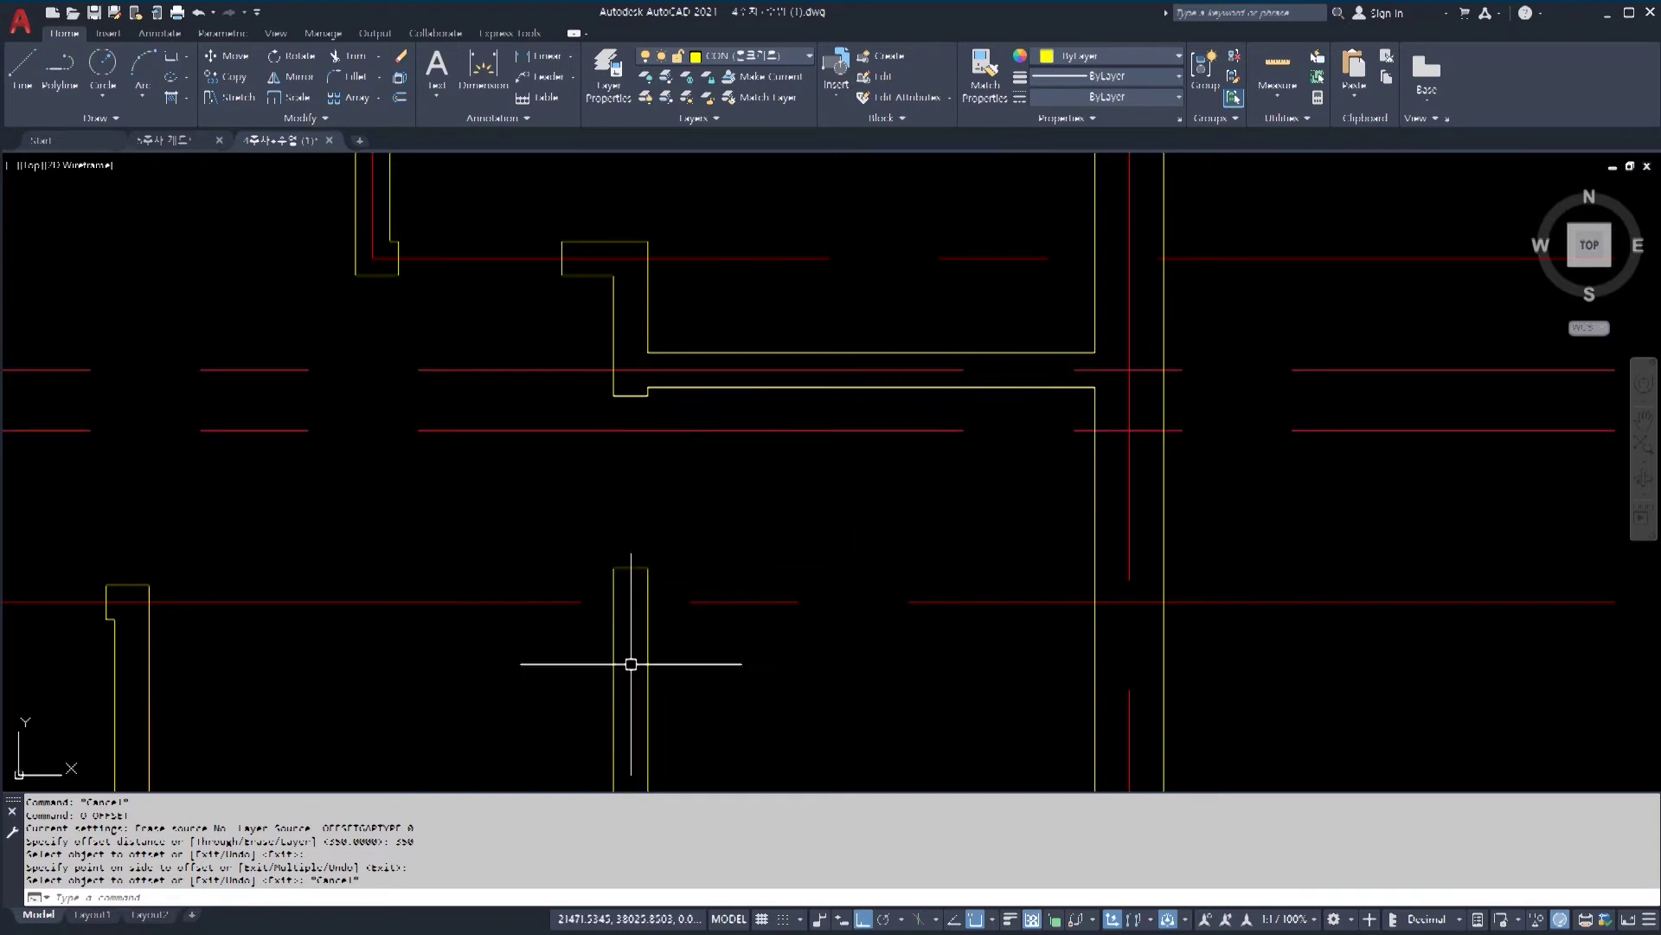
text(s)
key(Return)
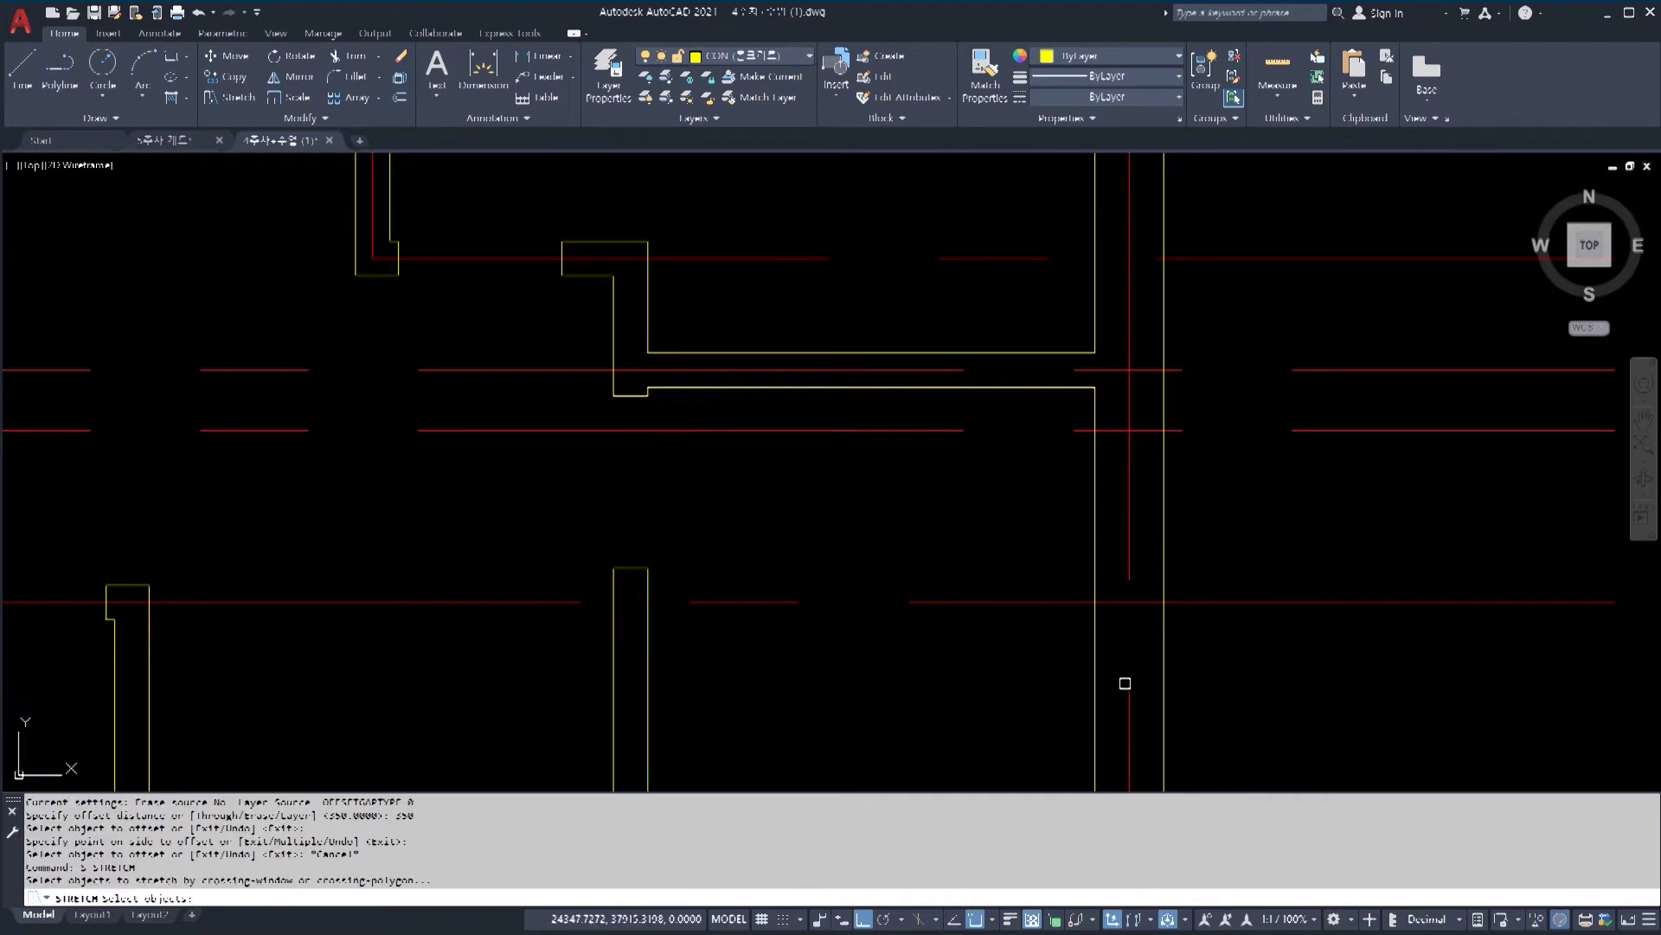
click(1113, 691)
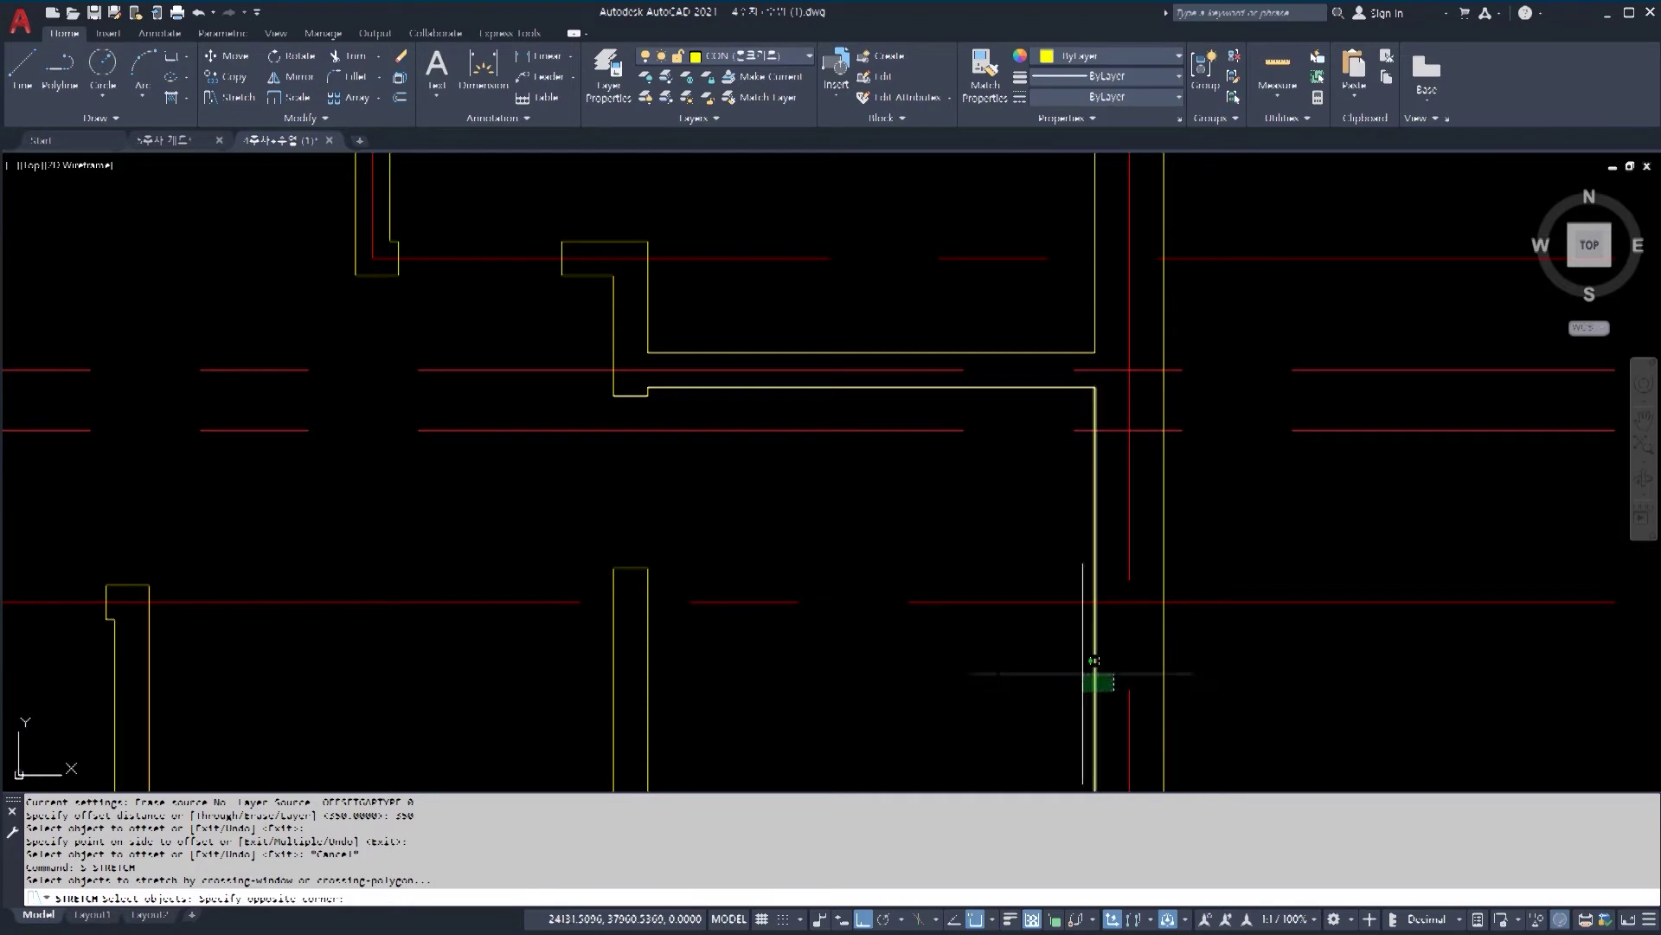
click(575, 334)
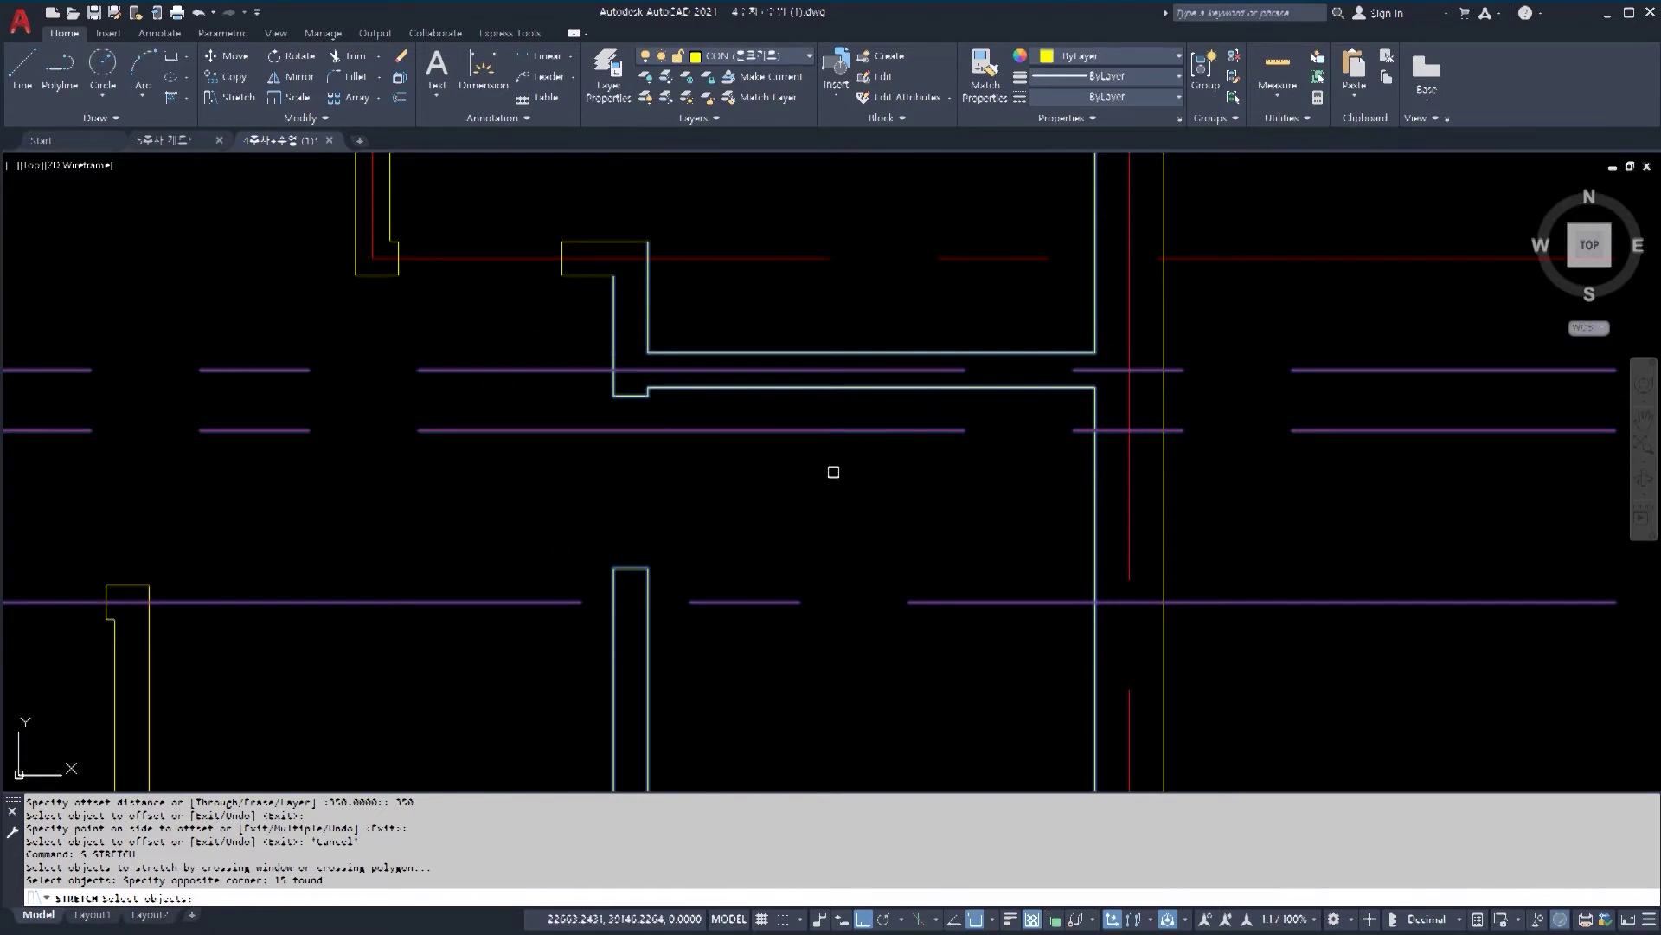
key(Return)
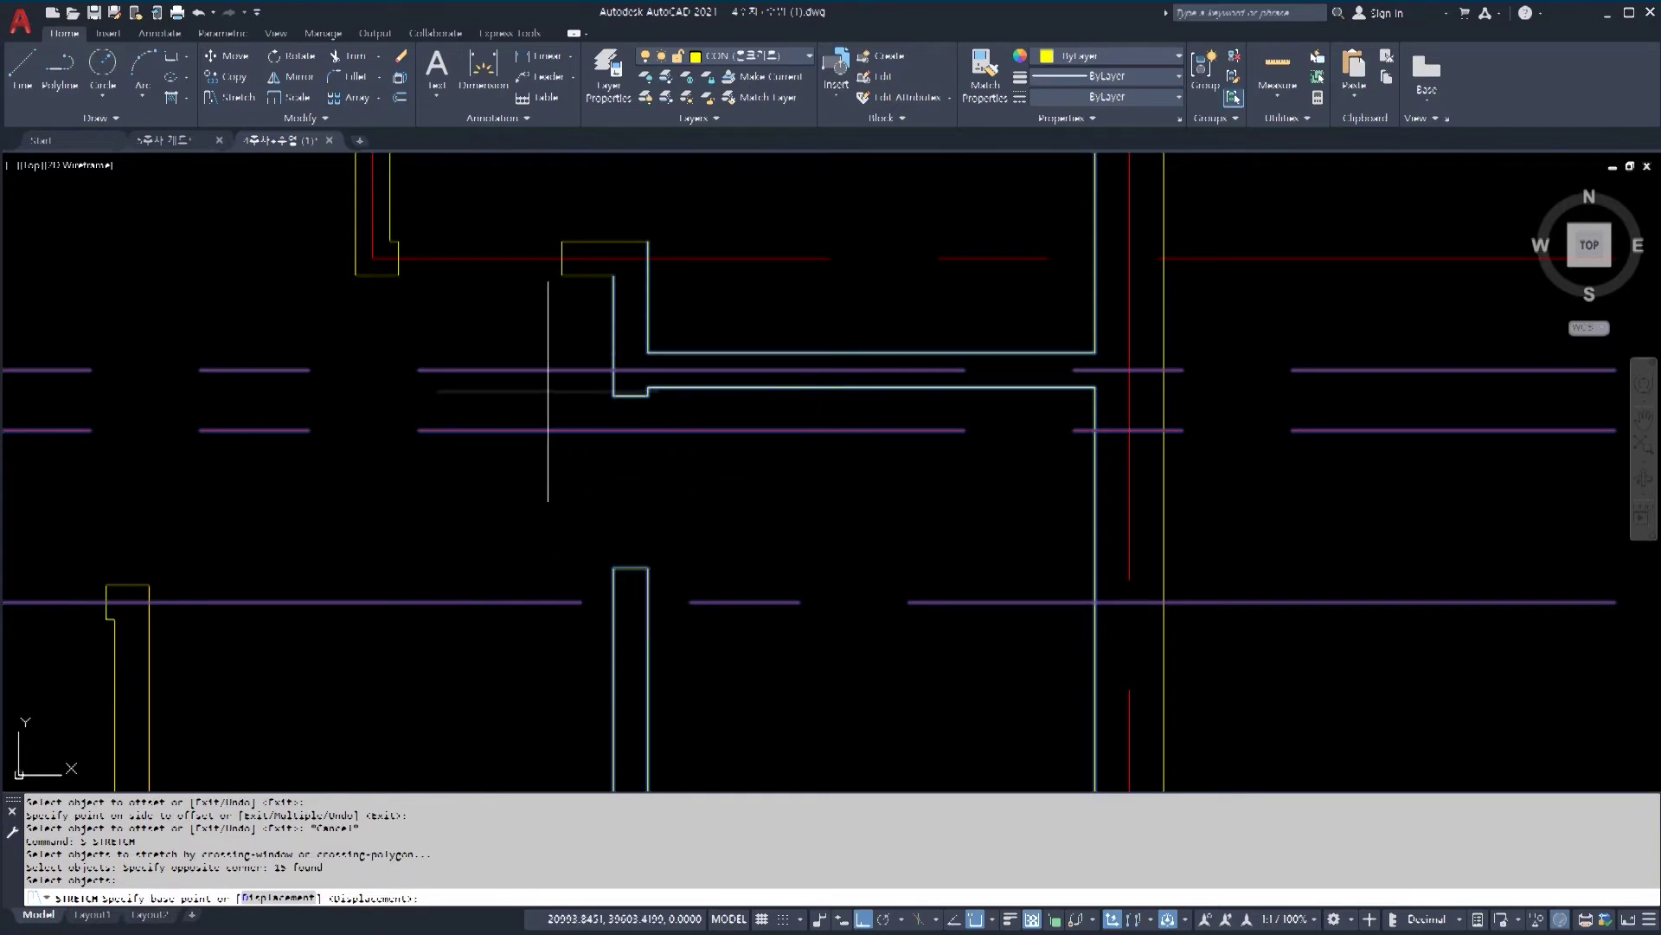
click(614, 371)
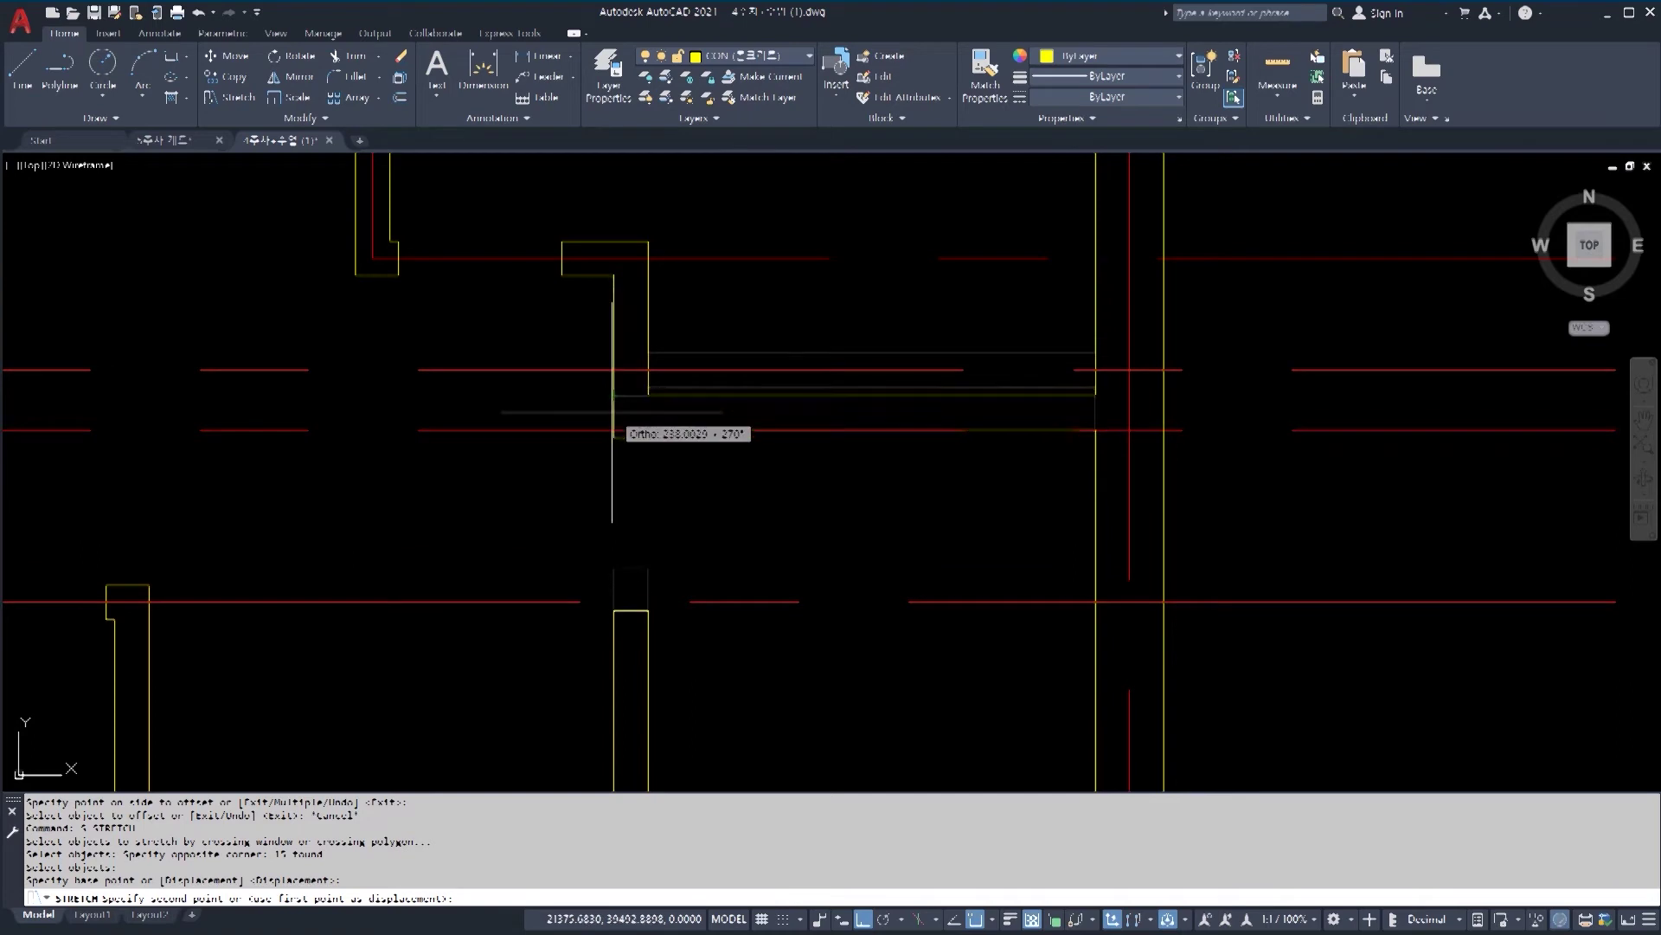
click(614, 426)
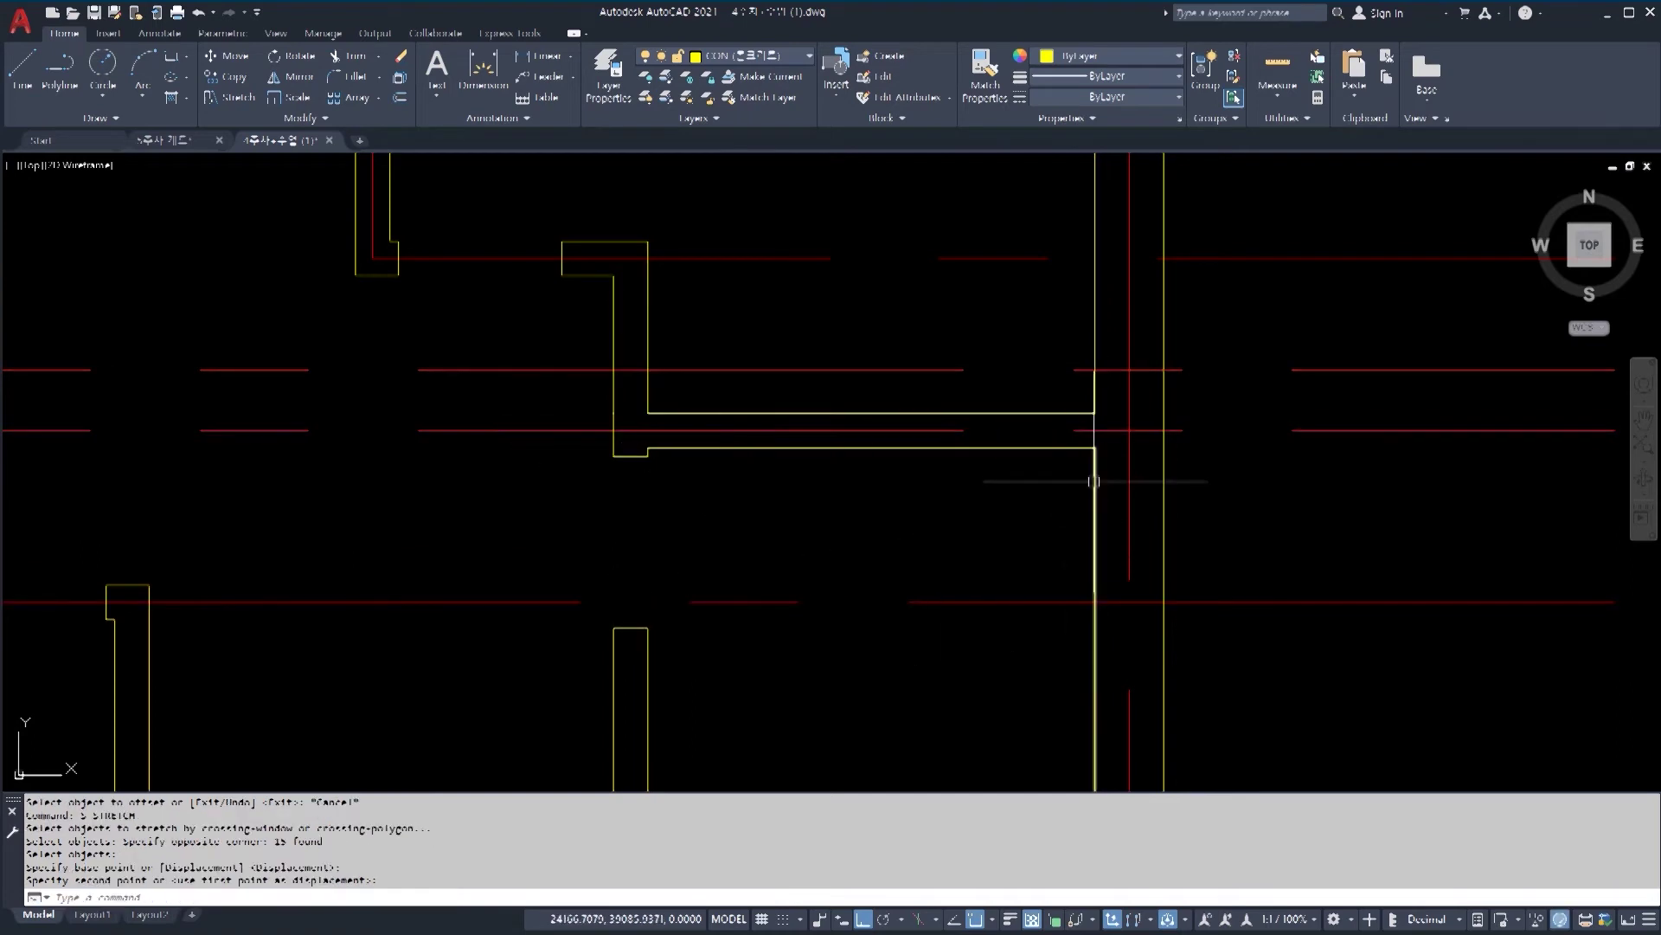
scroll(1084, 415, down, 4)
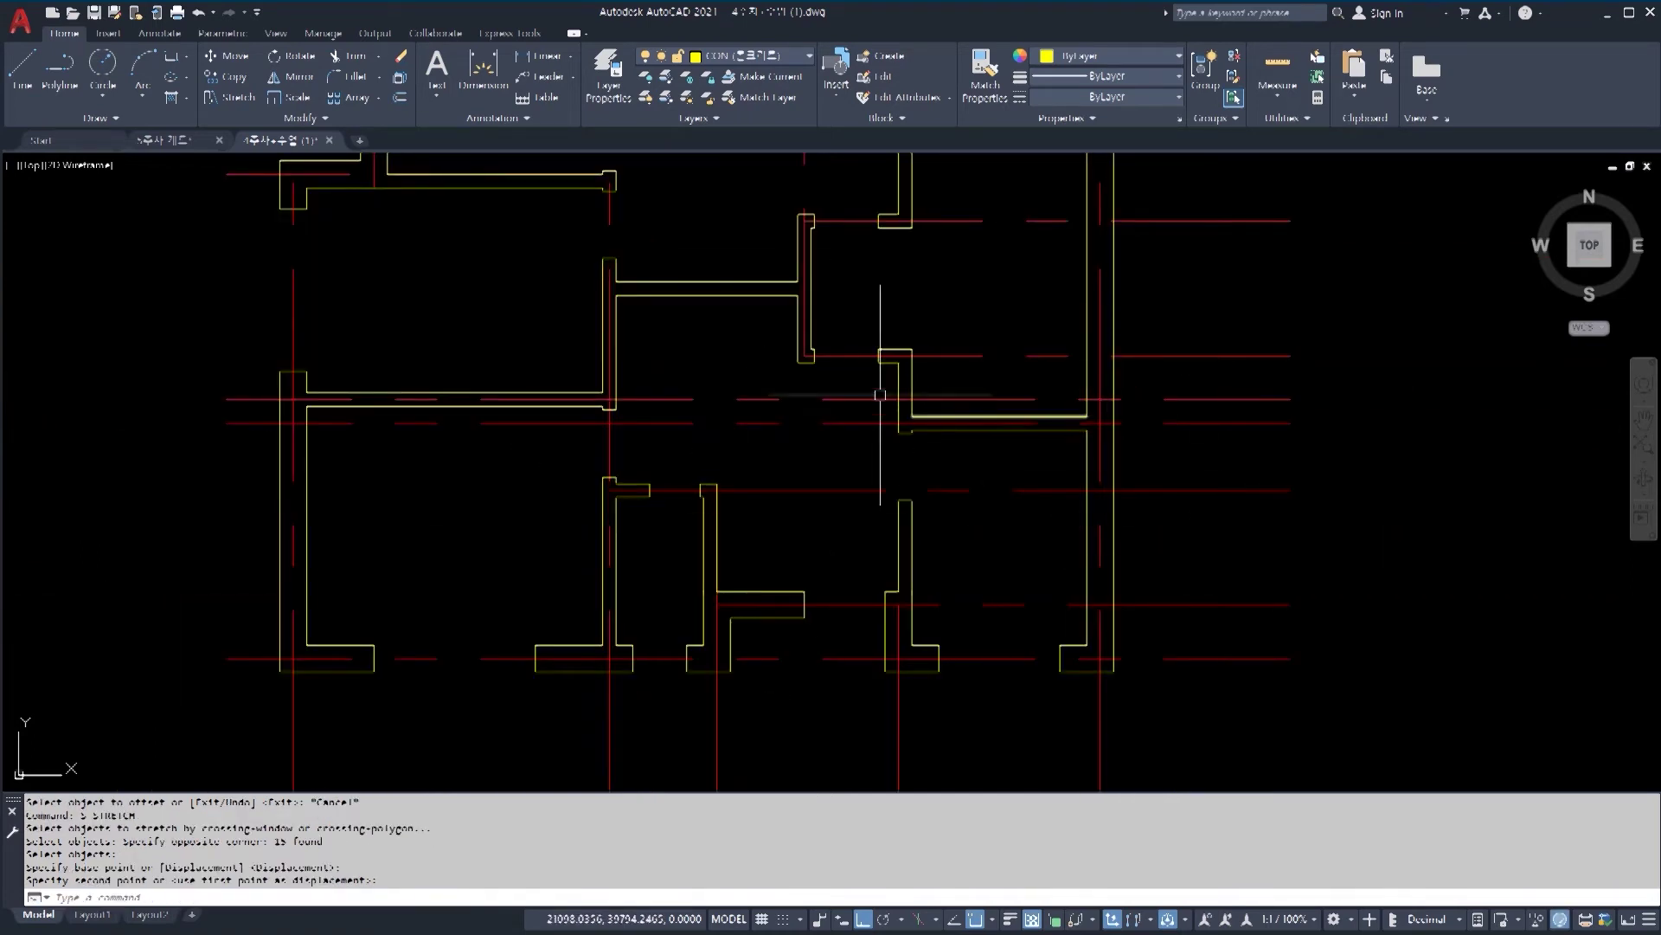
Step: Shorten the old horizontal centreline from its right end back to the vertical centreline at the right end of the left room's wall
scroll(874, 417, up, 4)
scroll(1125, 437, down, 3)
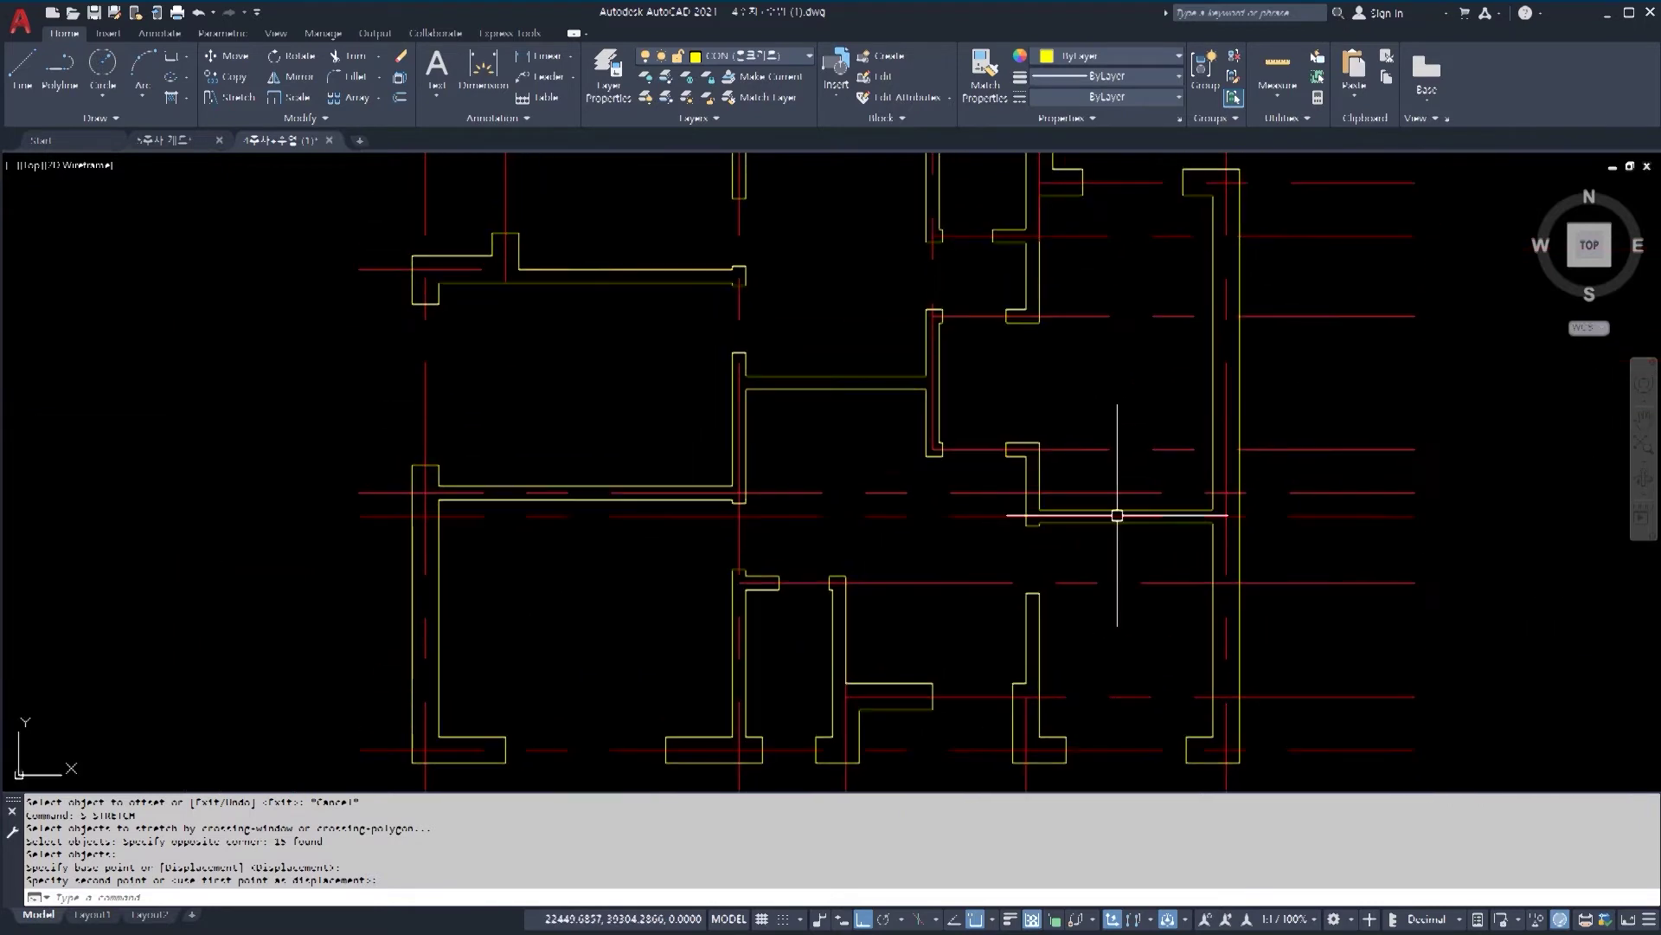
click(1335, 501)
click(1301, 472)
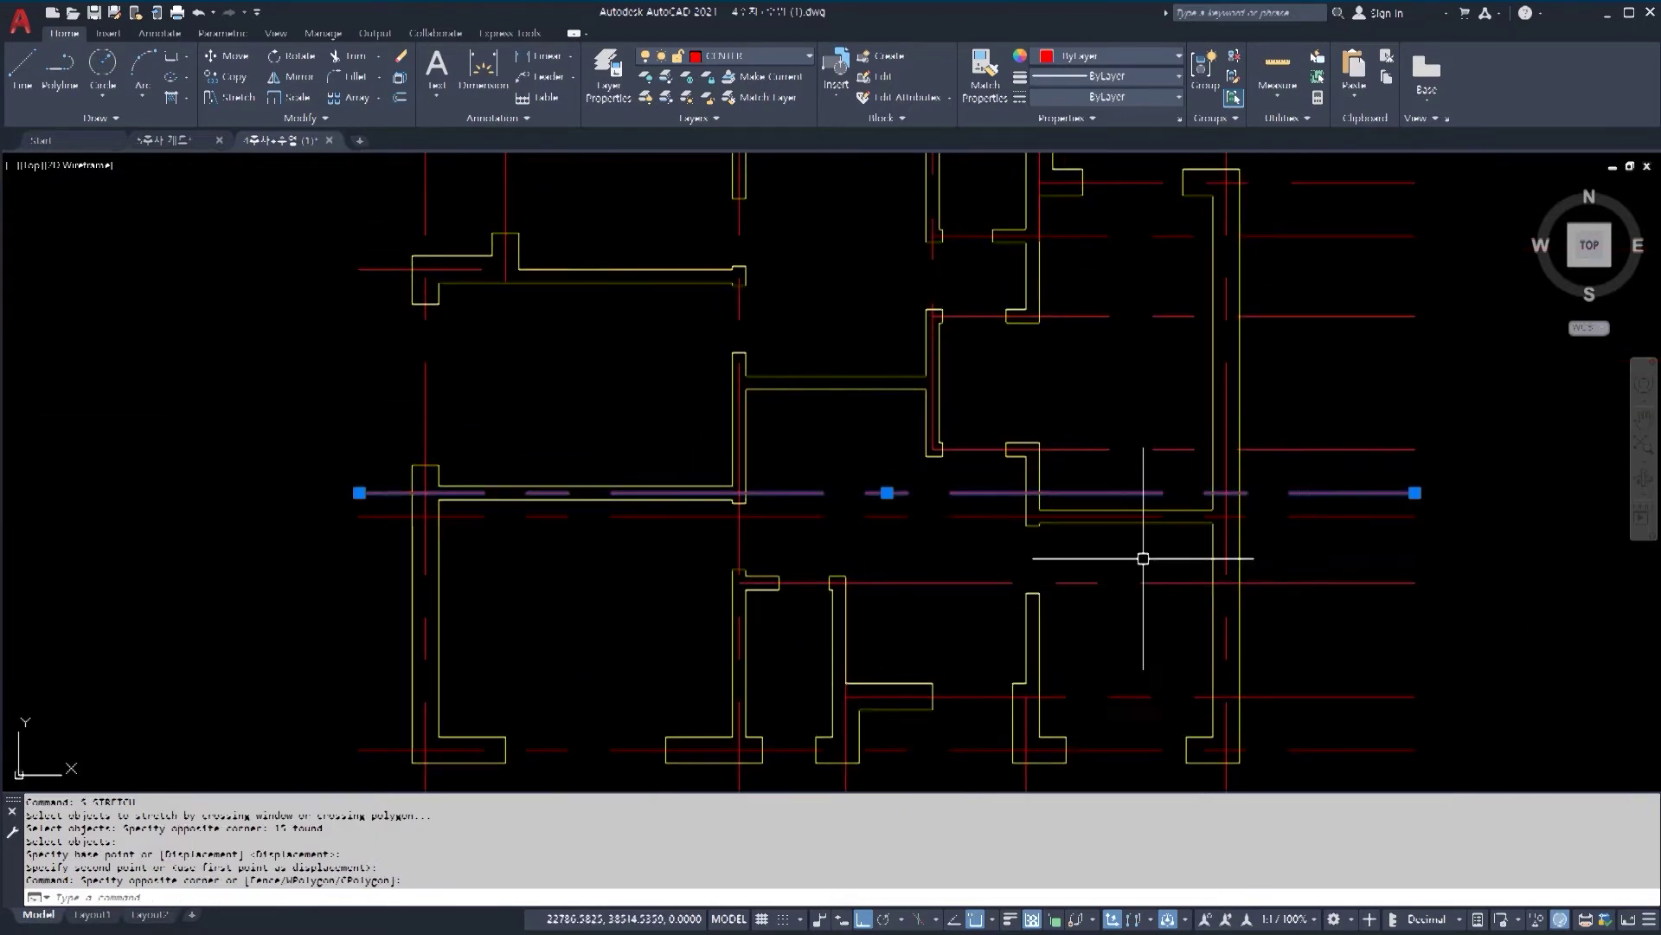
click(1414, 492)
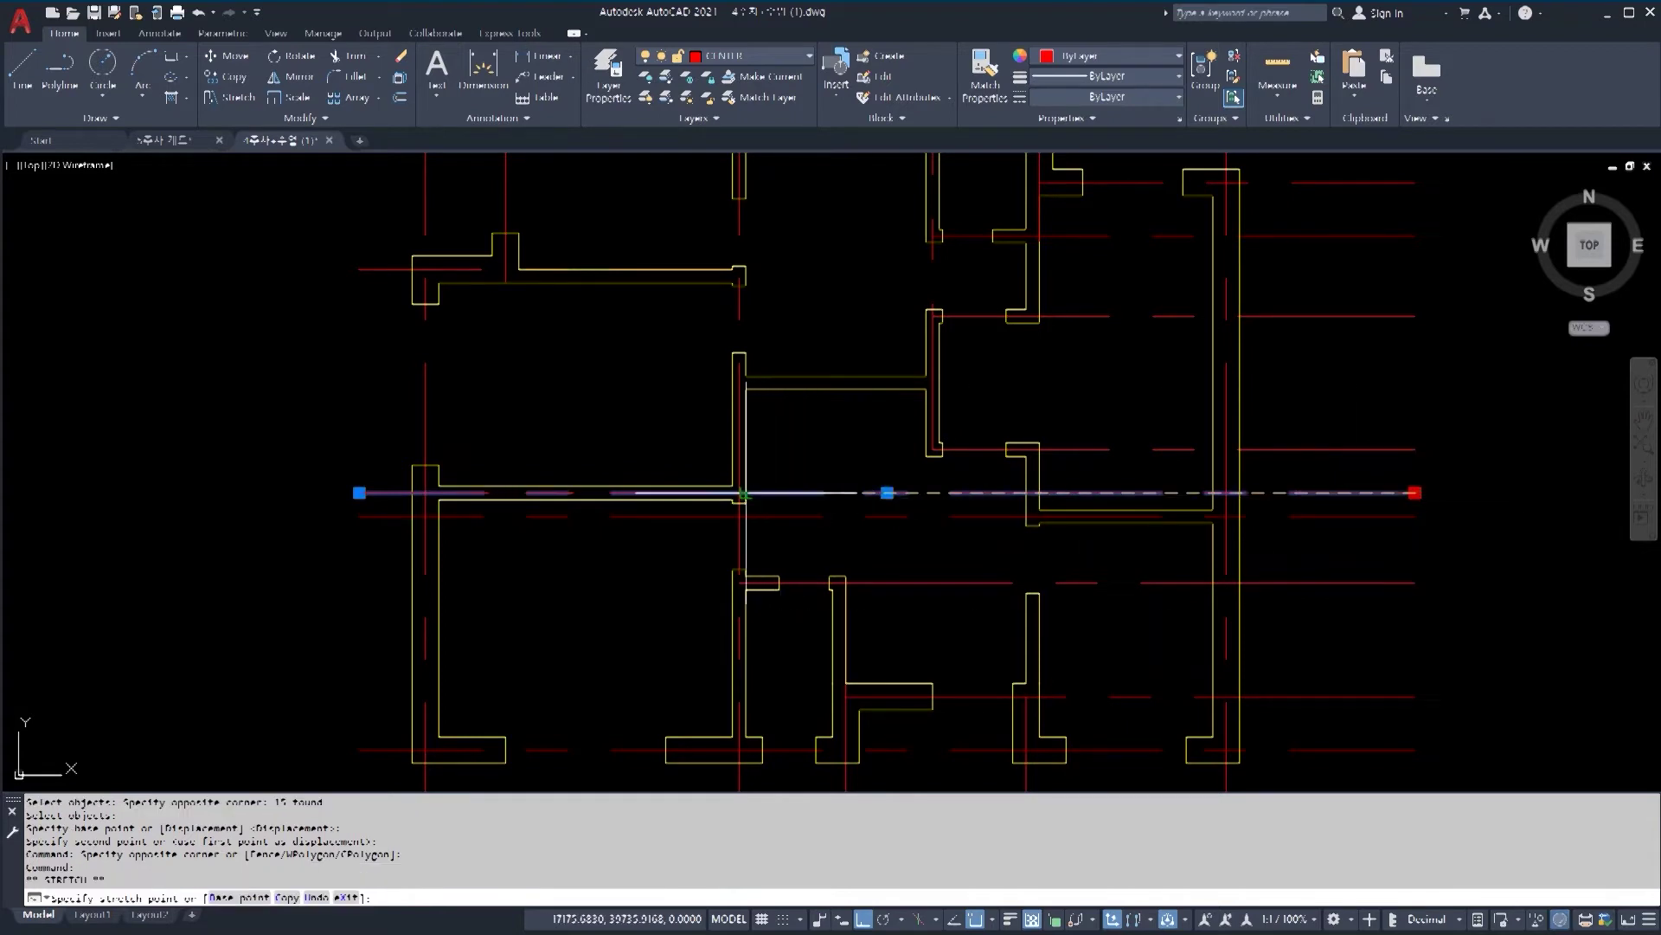
click(741, 492)
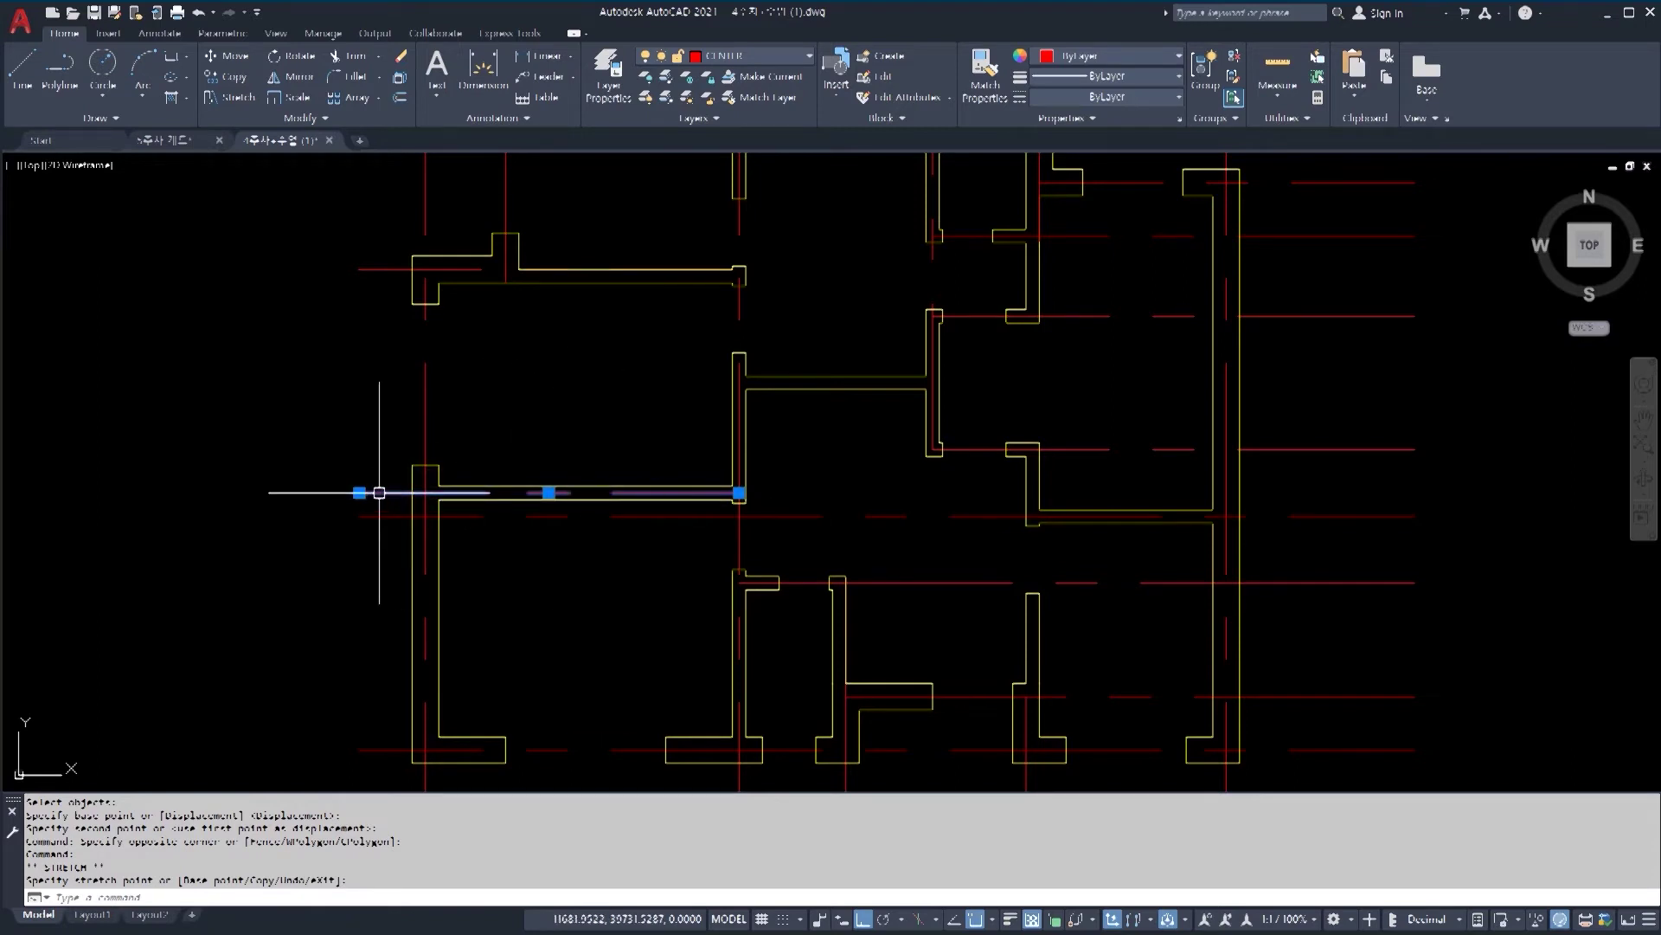
key(Escape)
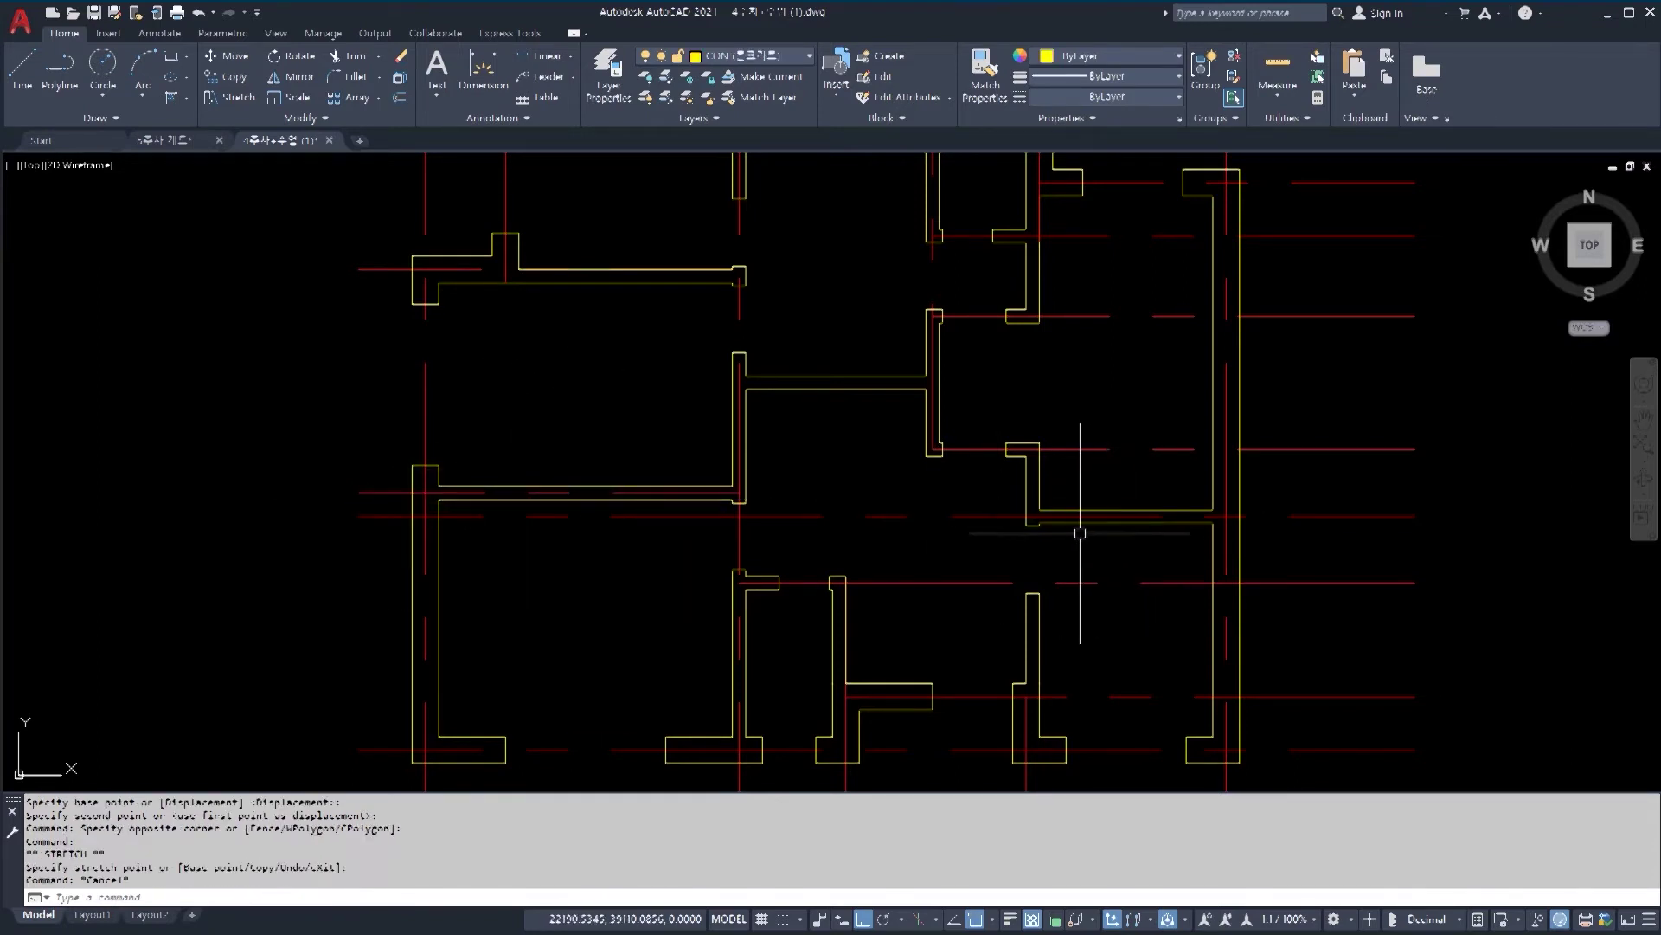
Step: Shorten the new horizontal centreline from its left end to the left side of the wall between the right-hand rooms
drag(949, 549, 860, 508)
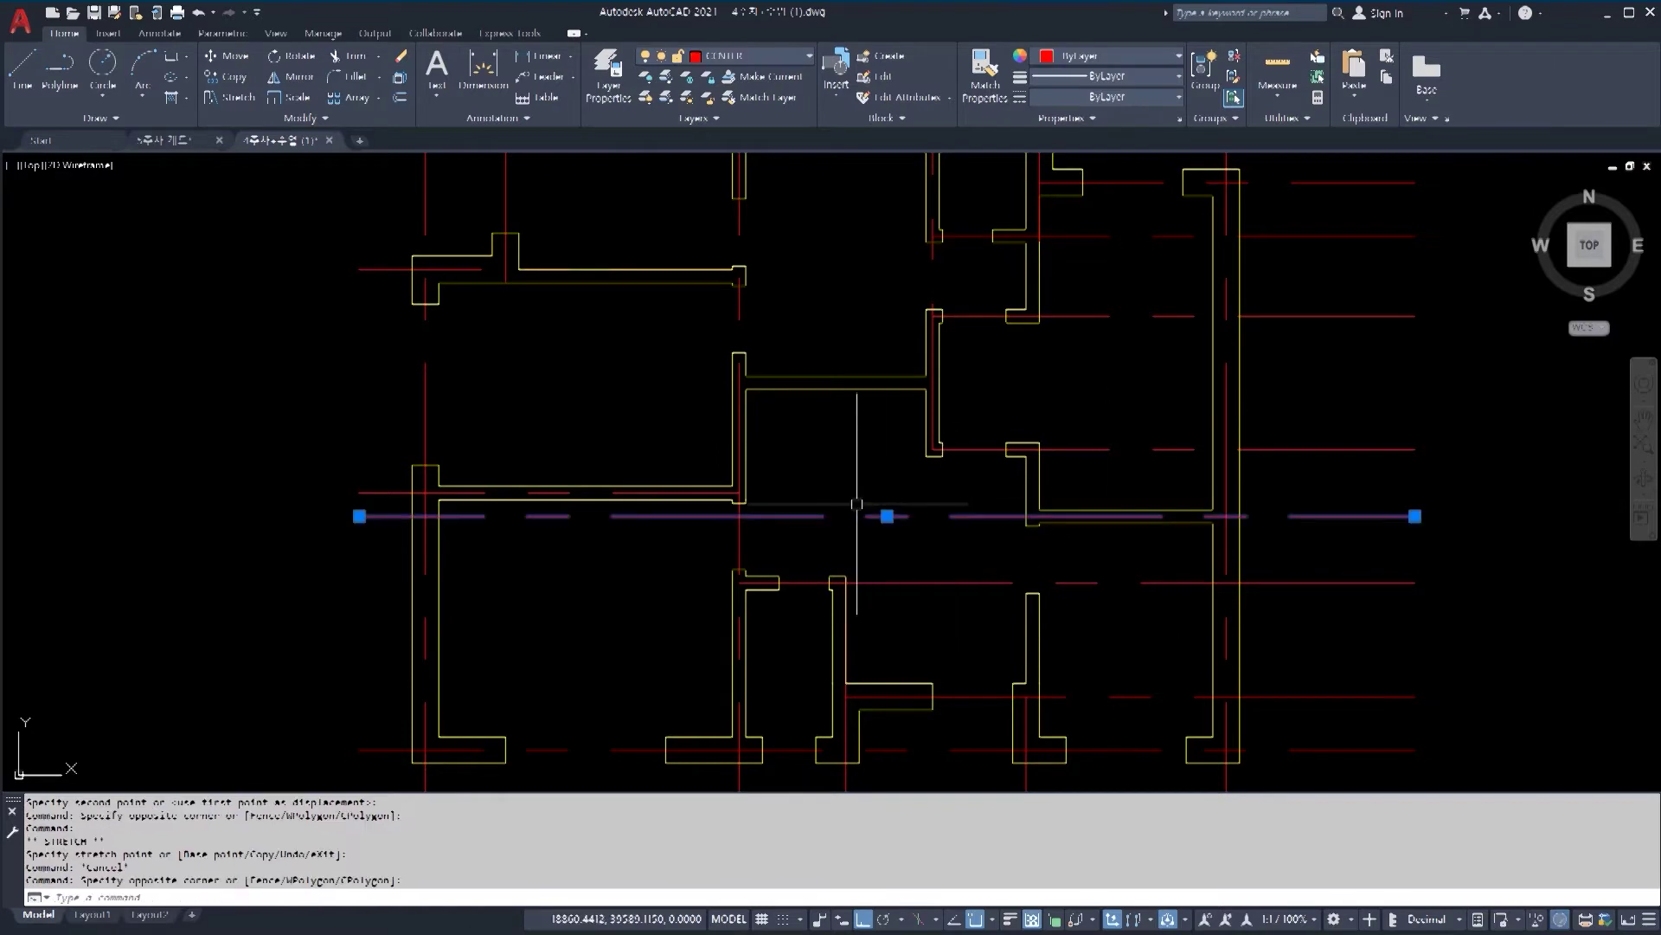
click(359, 515)
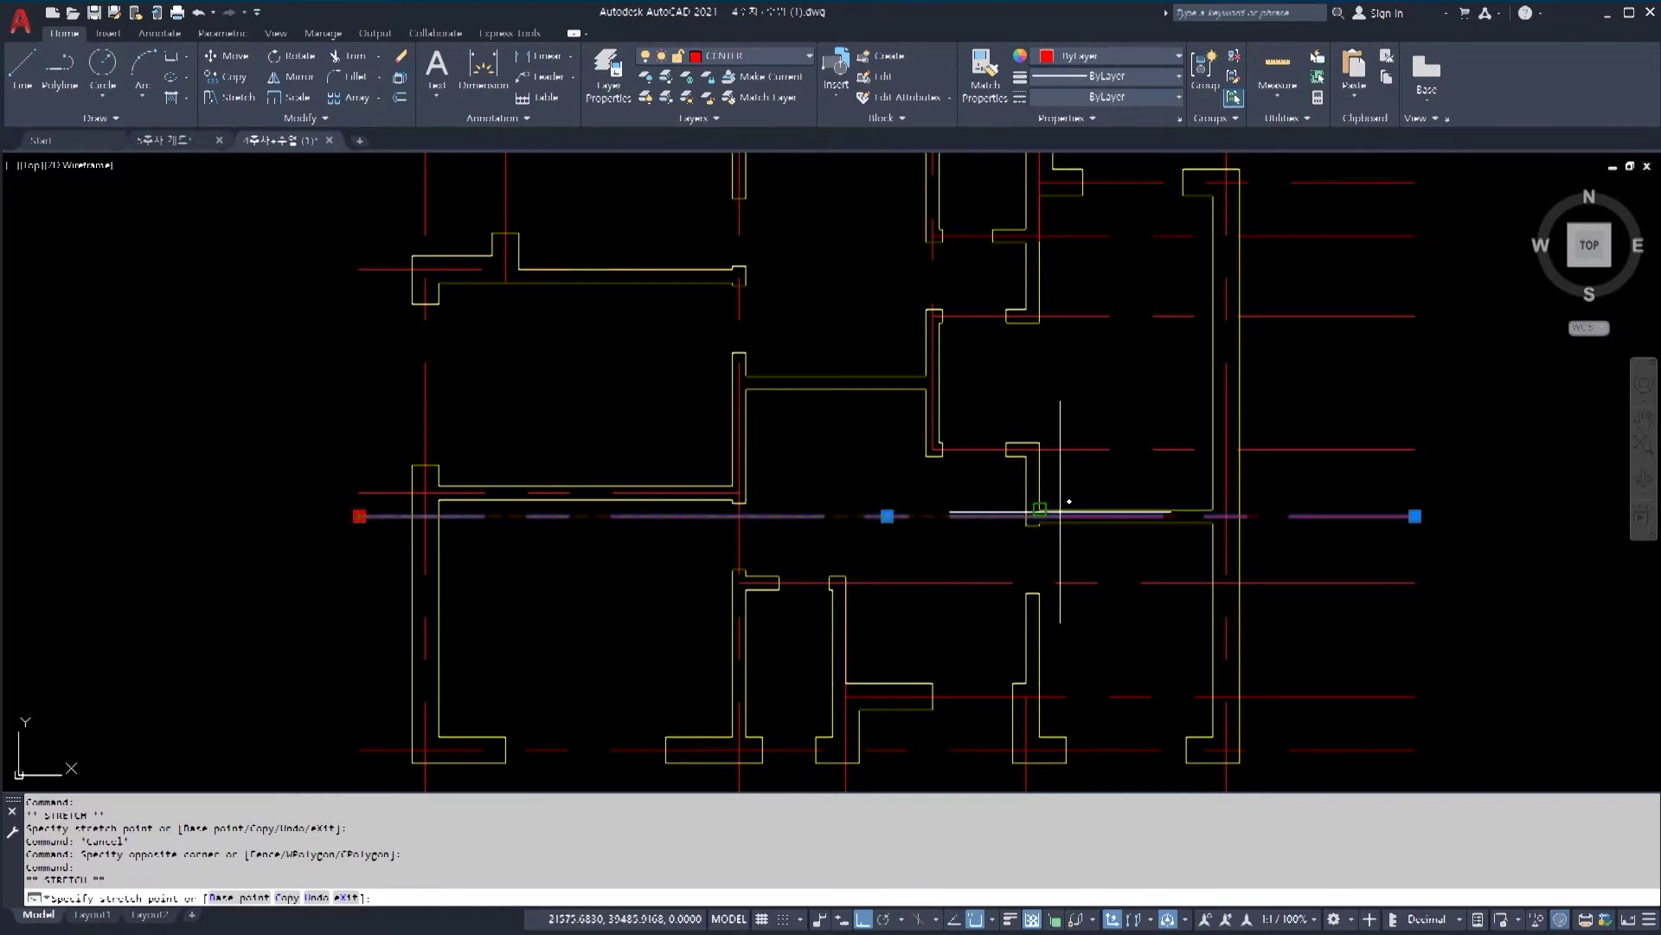
scroll(1062, 514, up, 8)
scroll(791, 519, down, 8)
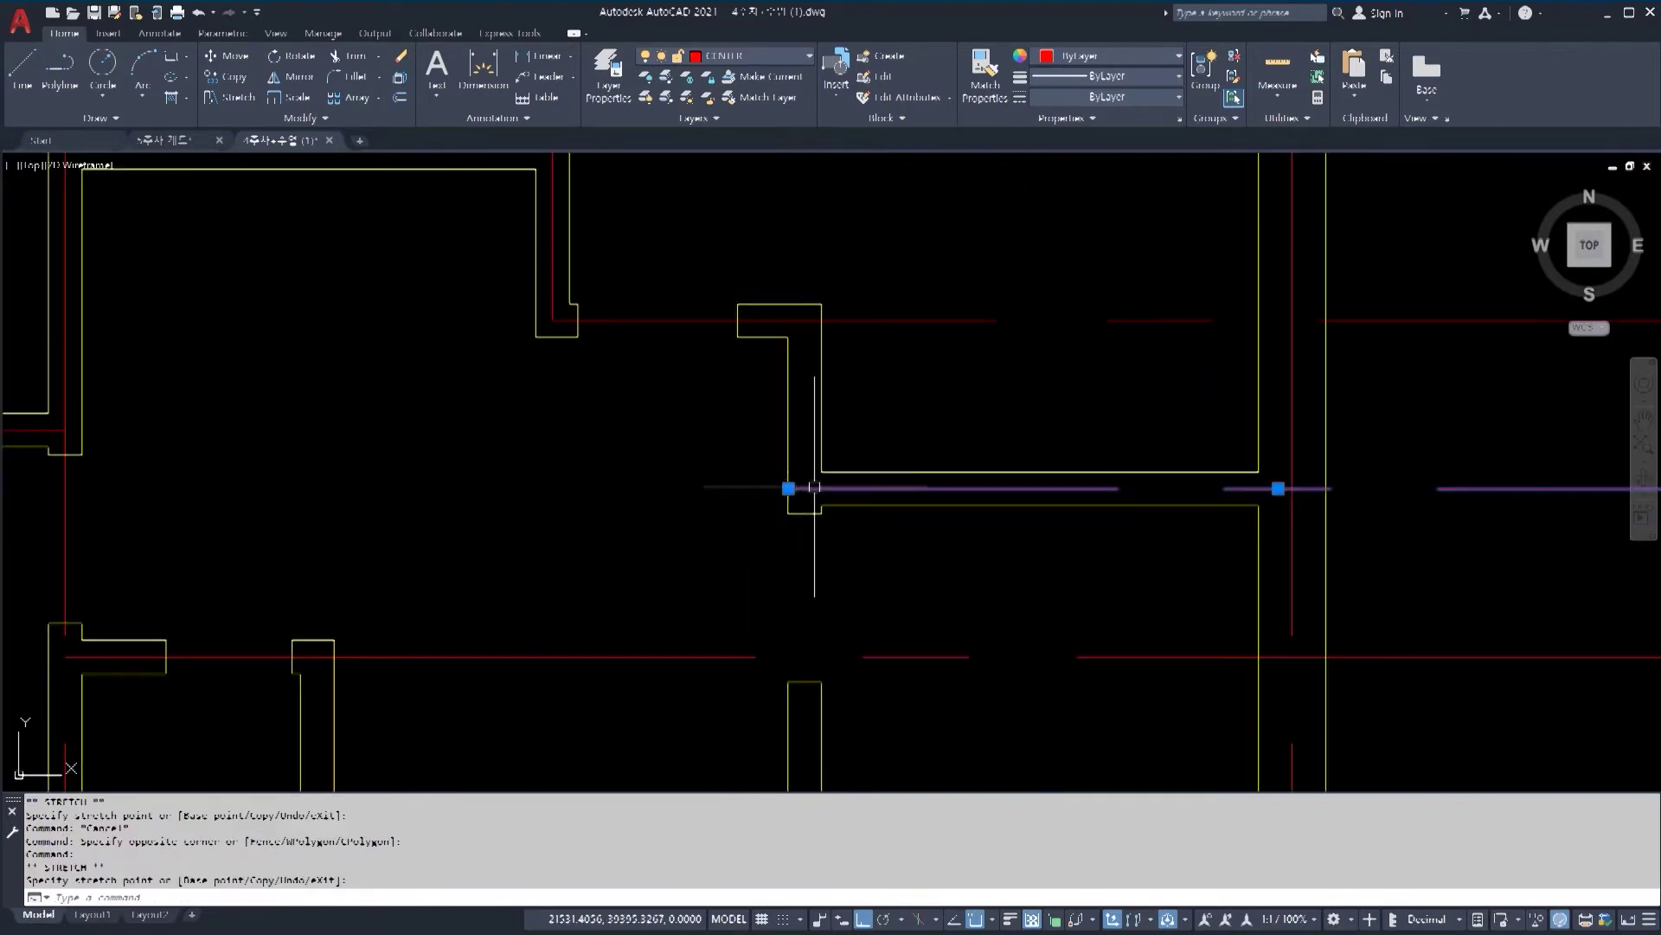
key(Escape)
key(Escape)
key(Escape)
Step: Examine the staircase layout in the right-hand room of the 2층 - 평면도 reference floor plan
scroll(973, 516, up, 6)
scroll(942, 452, down, 5)
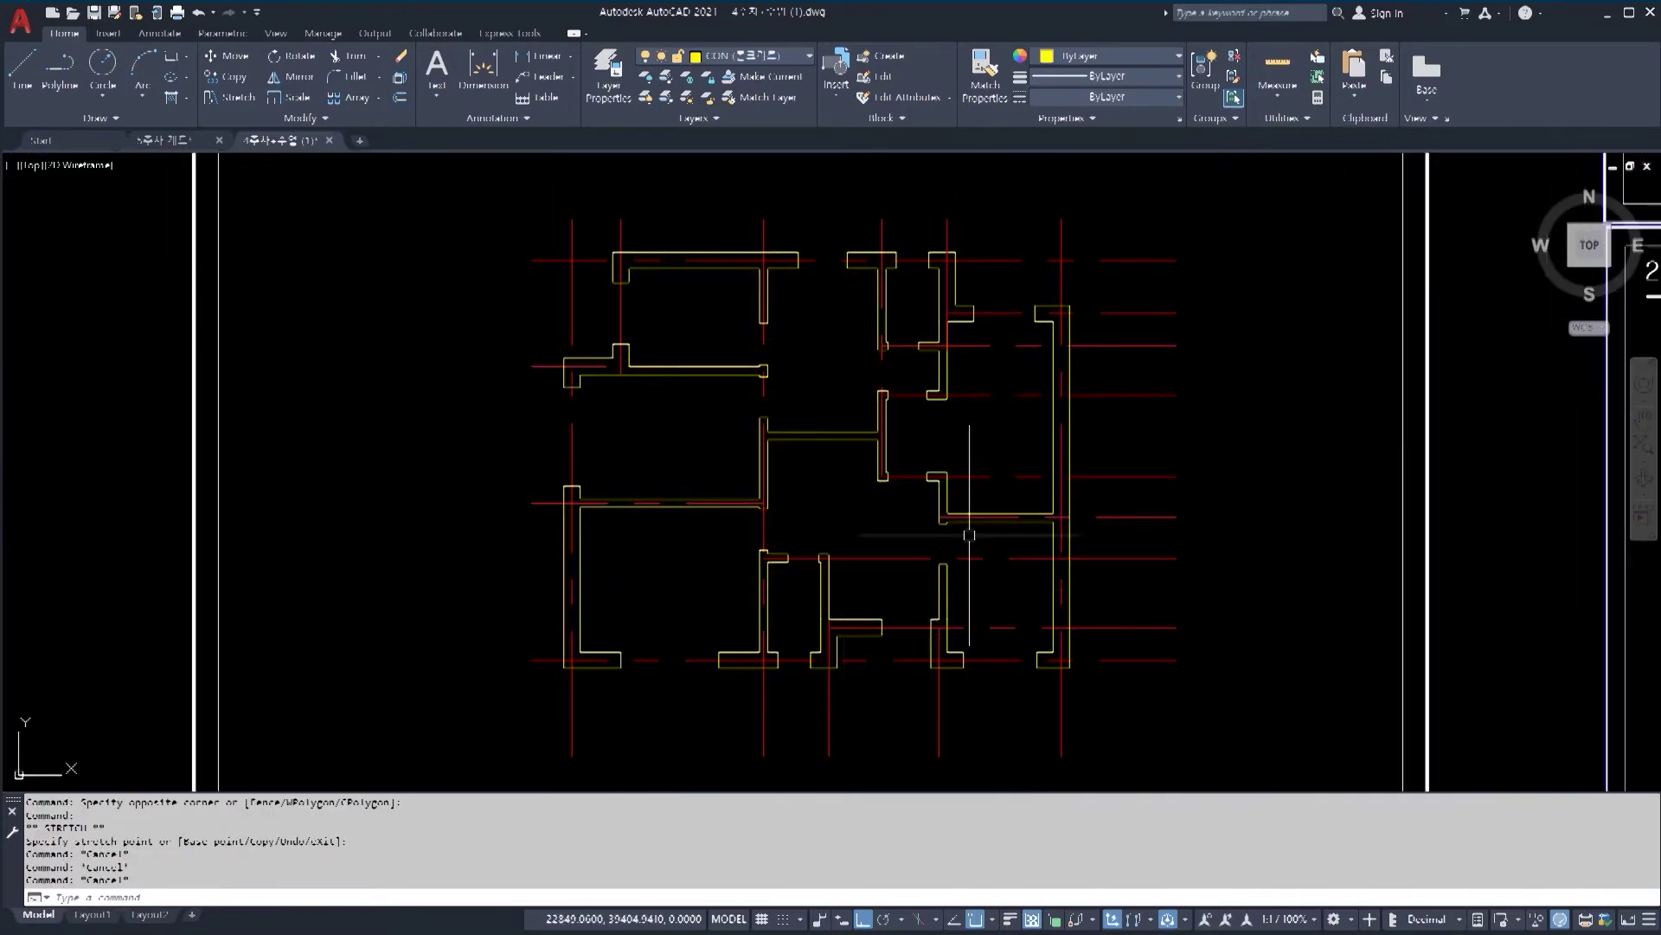
scroll(1154, 383, down, 4)
middle_drag(1154, 383, 522, 624)
middle_drag(1034, 346, 676, 500)
scroll(676, 500, up, 10)
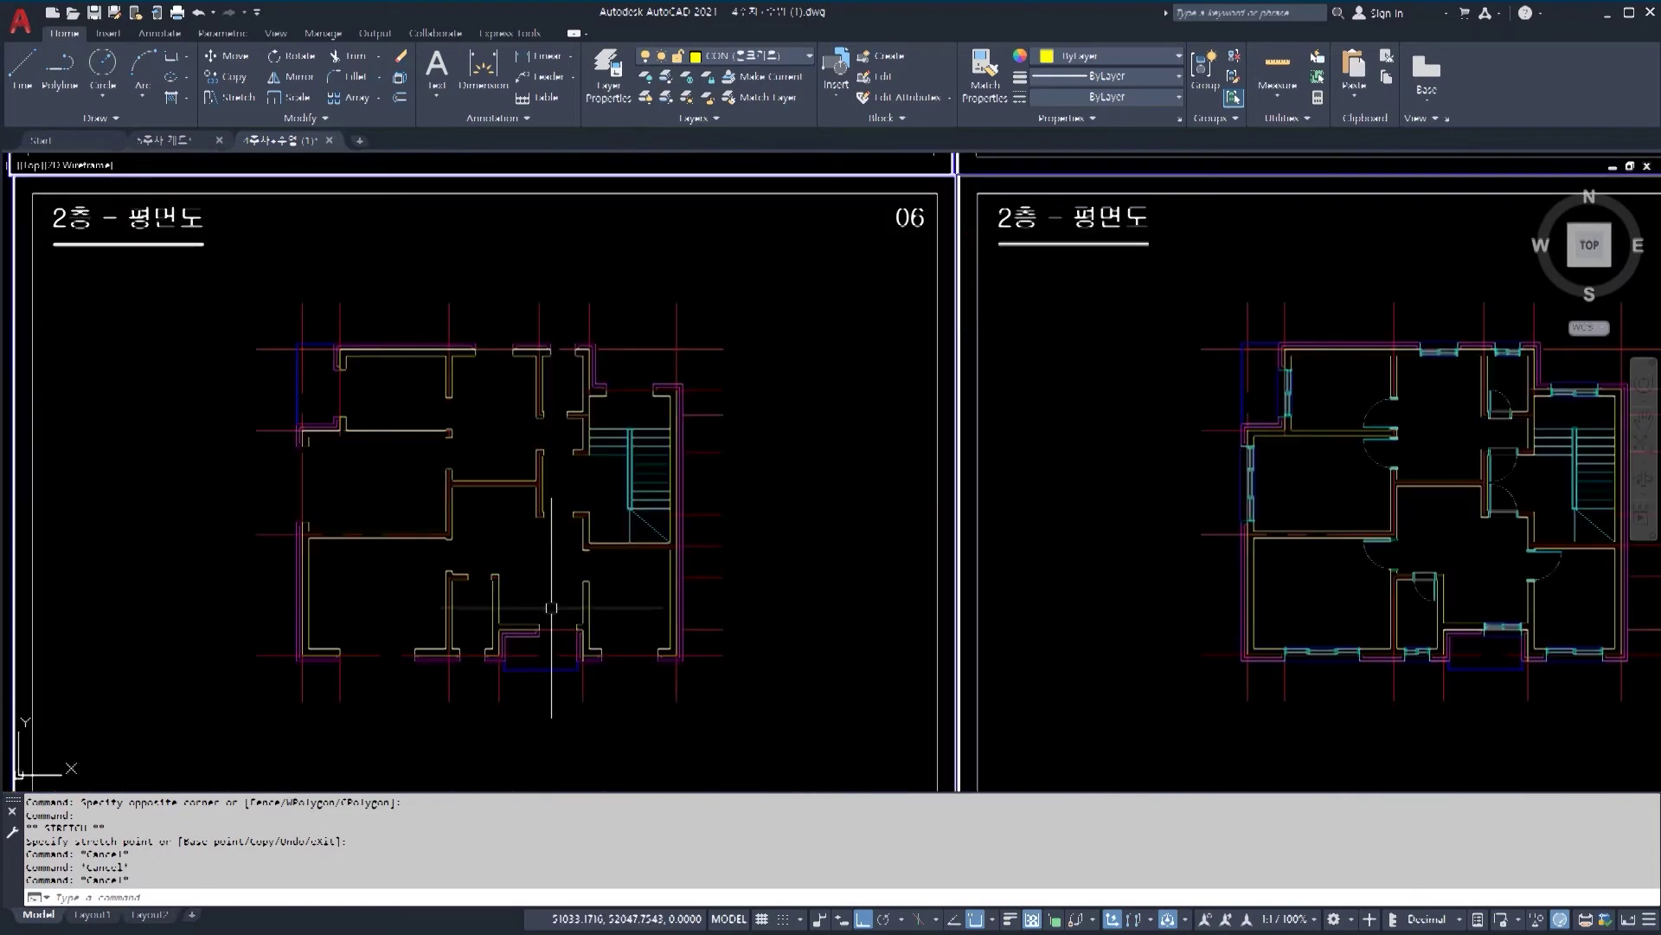
scroll(972, 545, down, 4)
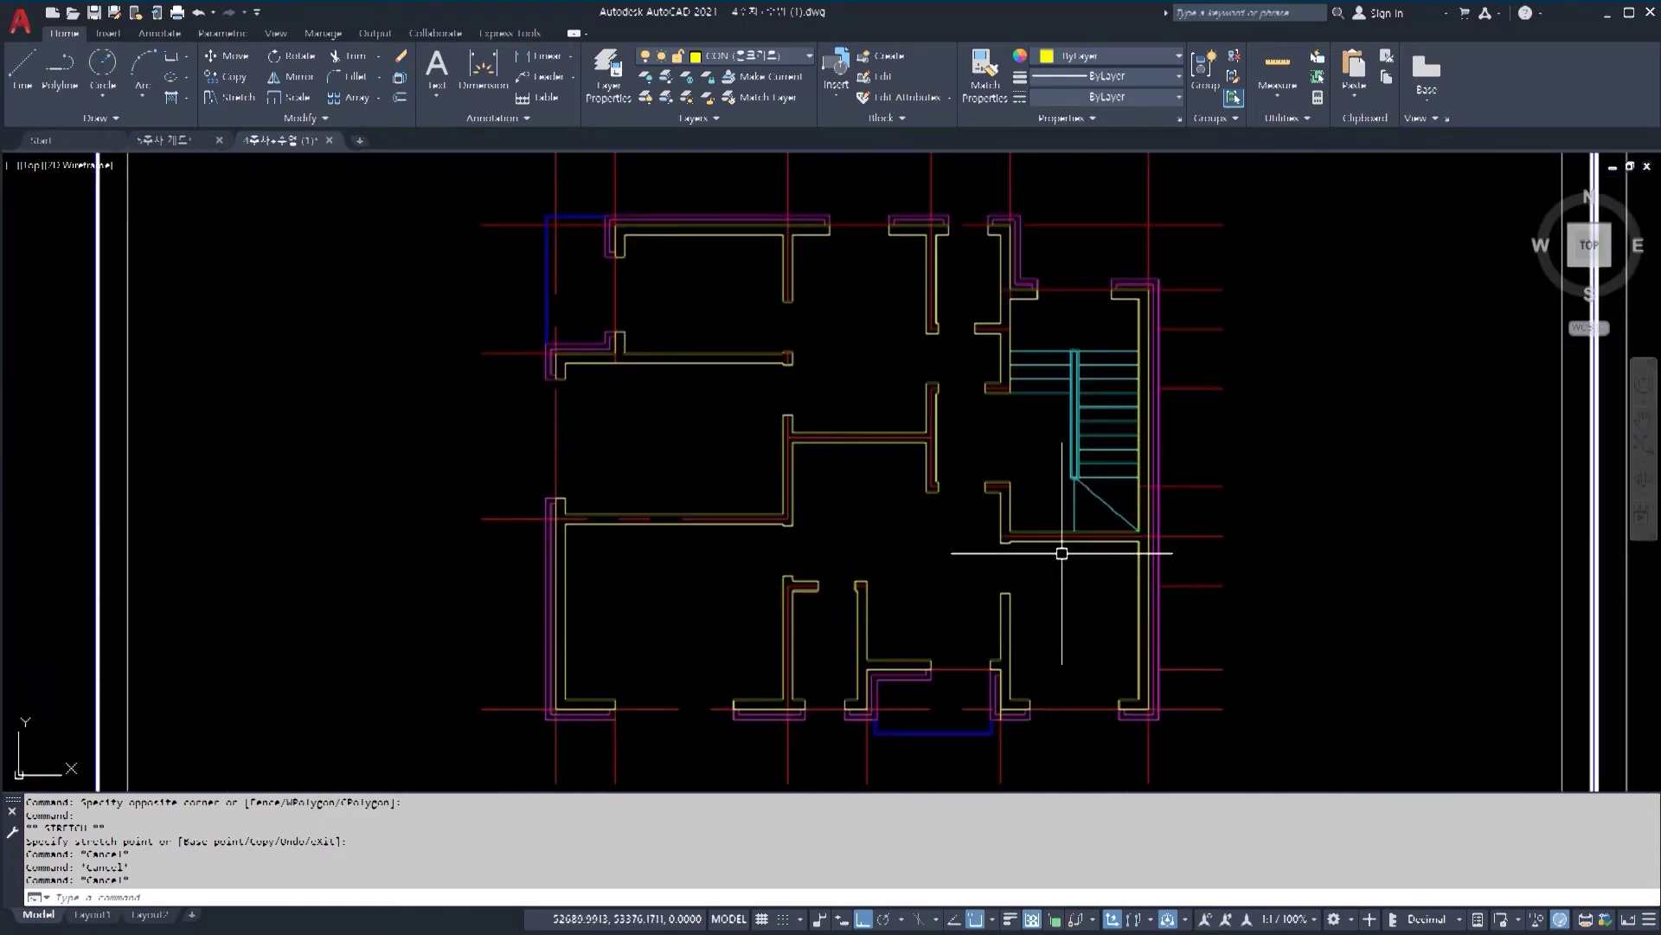
scroll(1092, 538, down, 6)
middle_drag(416, 755, 674, 418)
scroll(675, 418, up, 6)
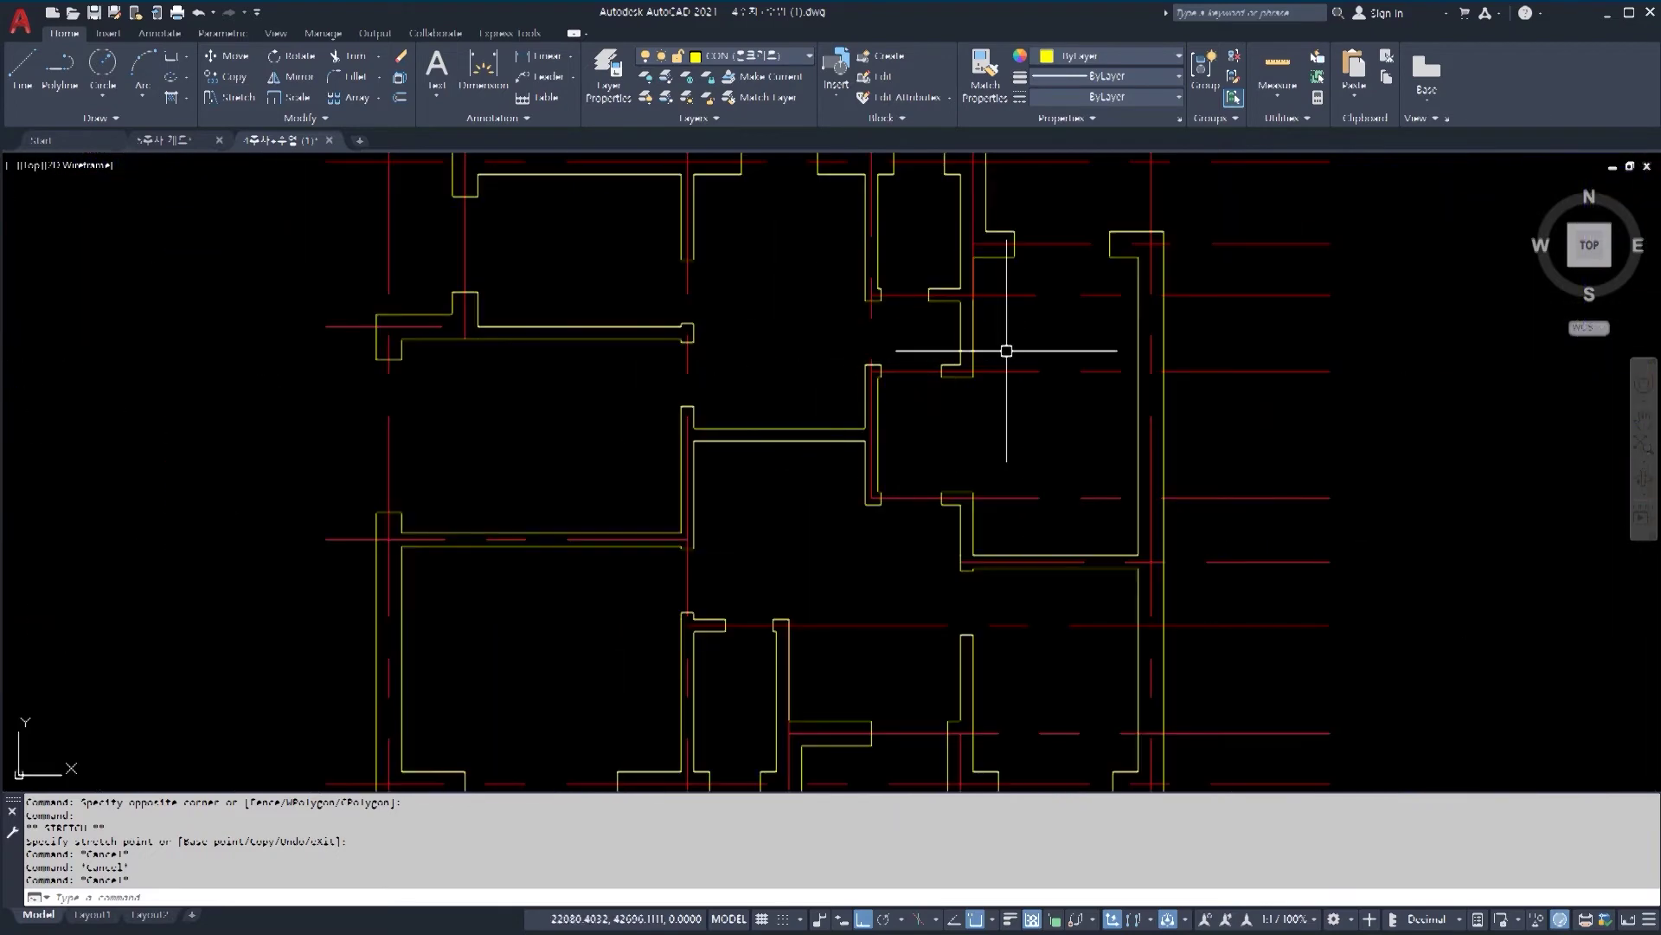
Step: Draw a rectangle along the inner wall faces of the upper-right stair room, from its upper-left to its lower-right inside corner
middle_drag(1109, 409, 1096, 443)
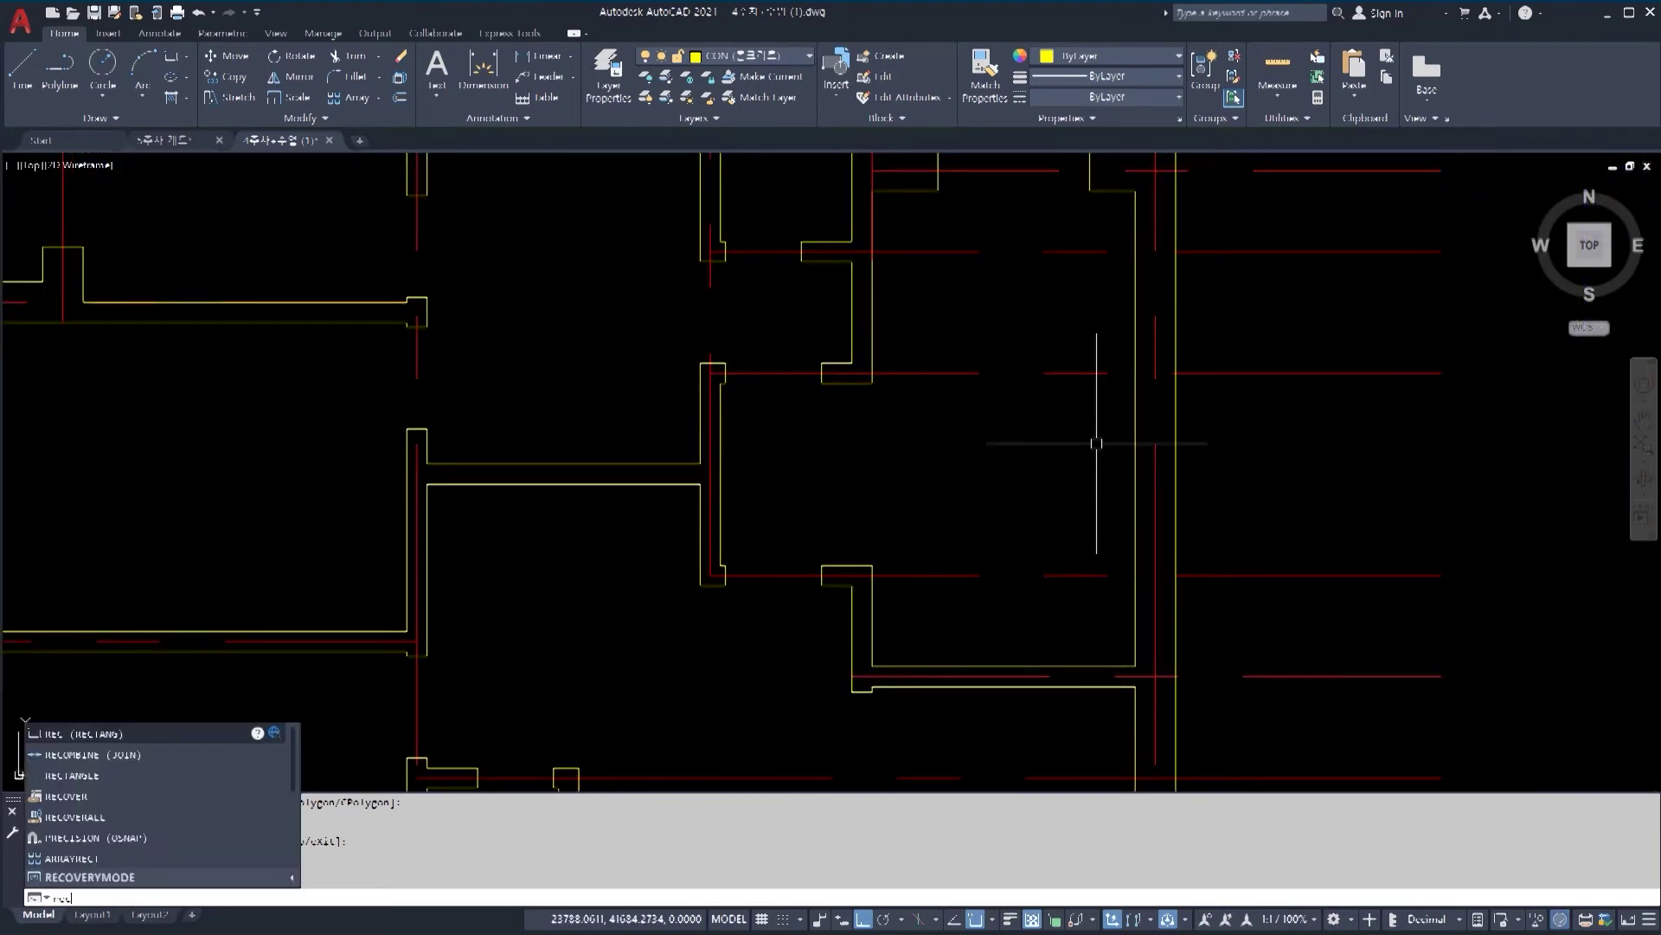
key(Return)
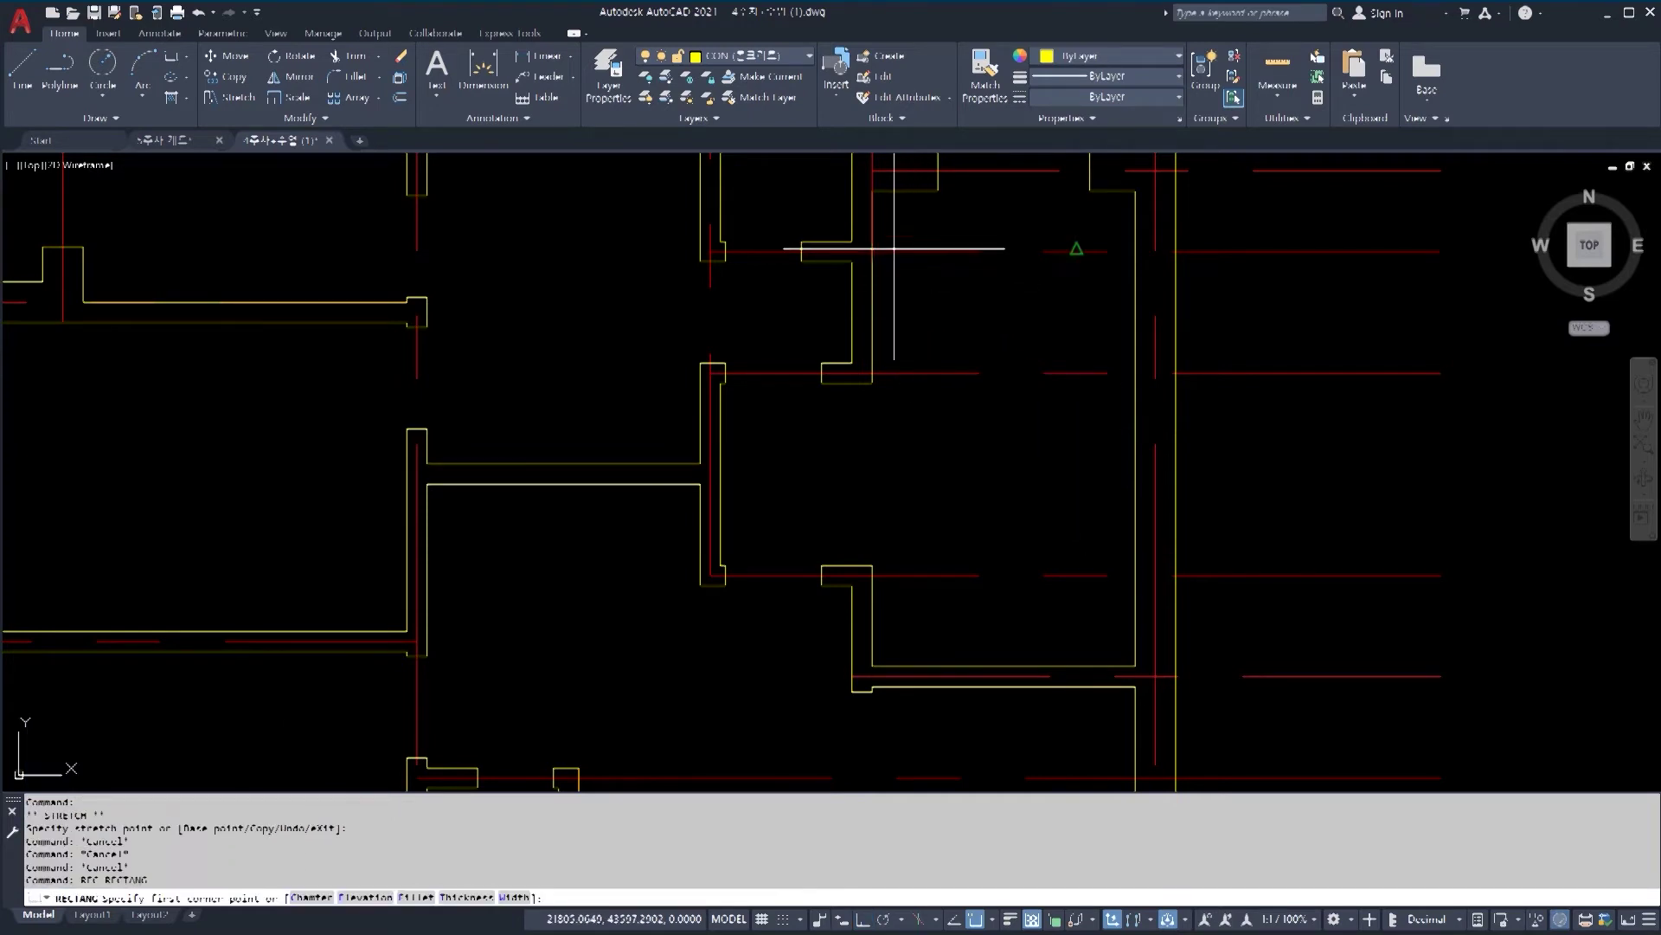
click(872, 191)
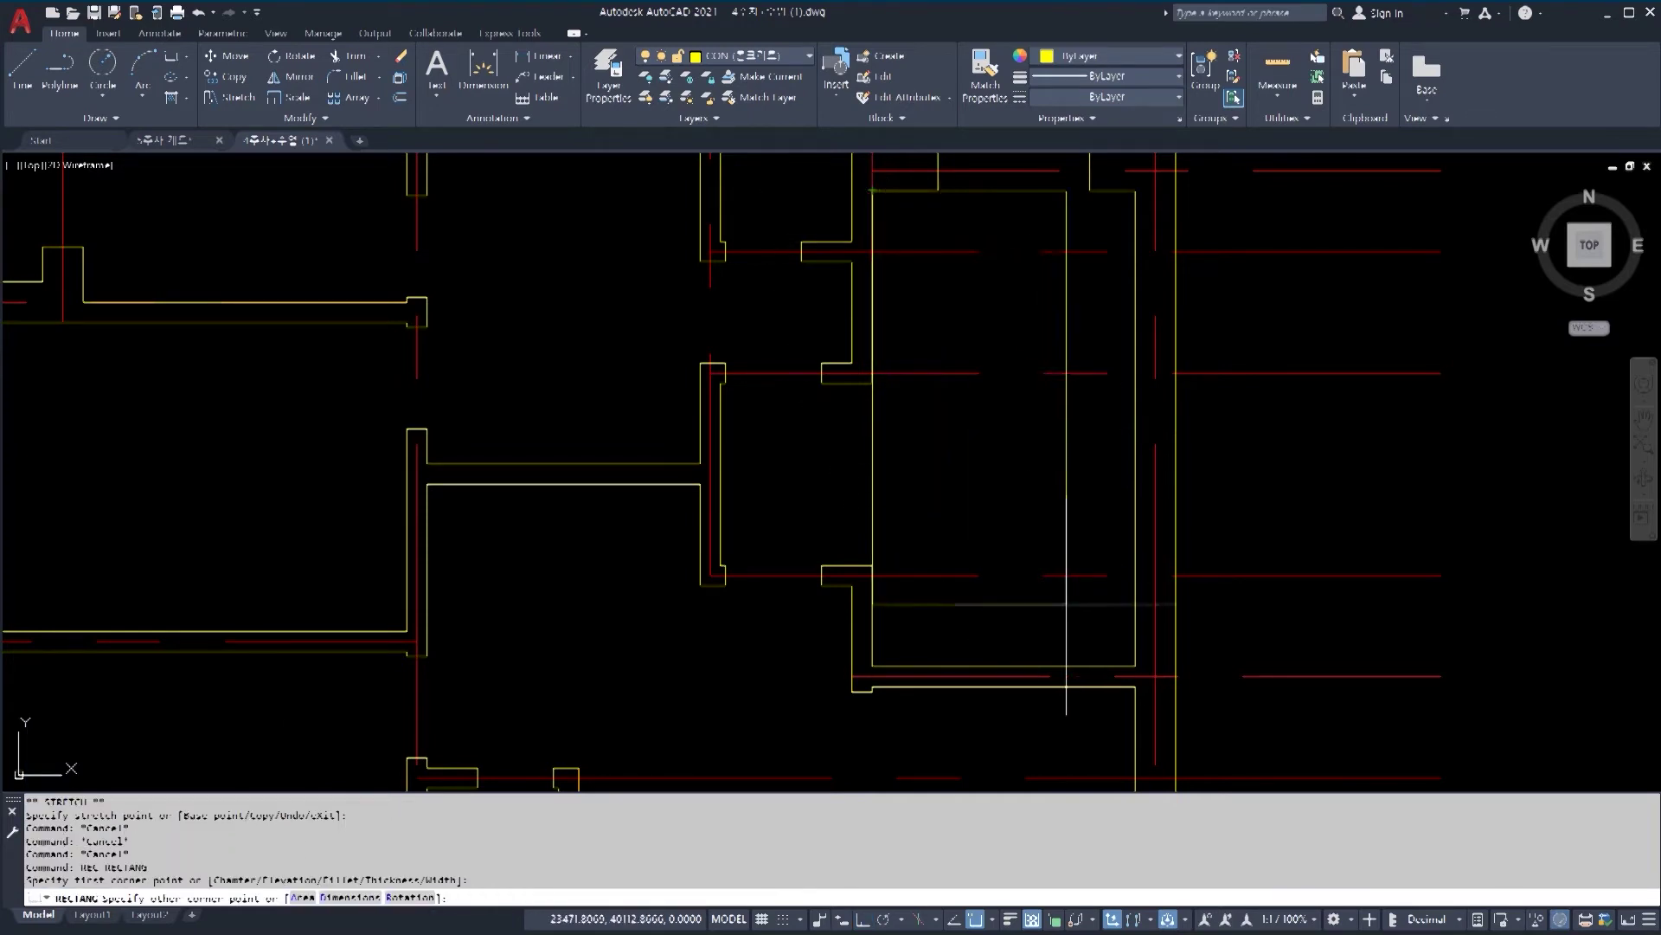
click(1135, 665)
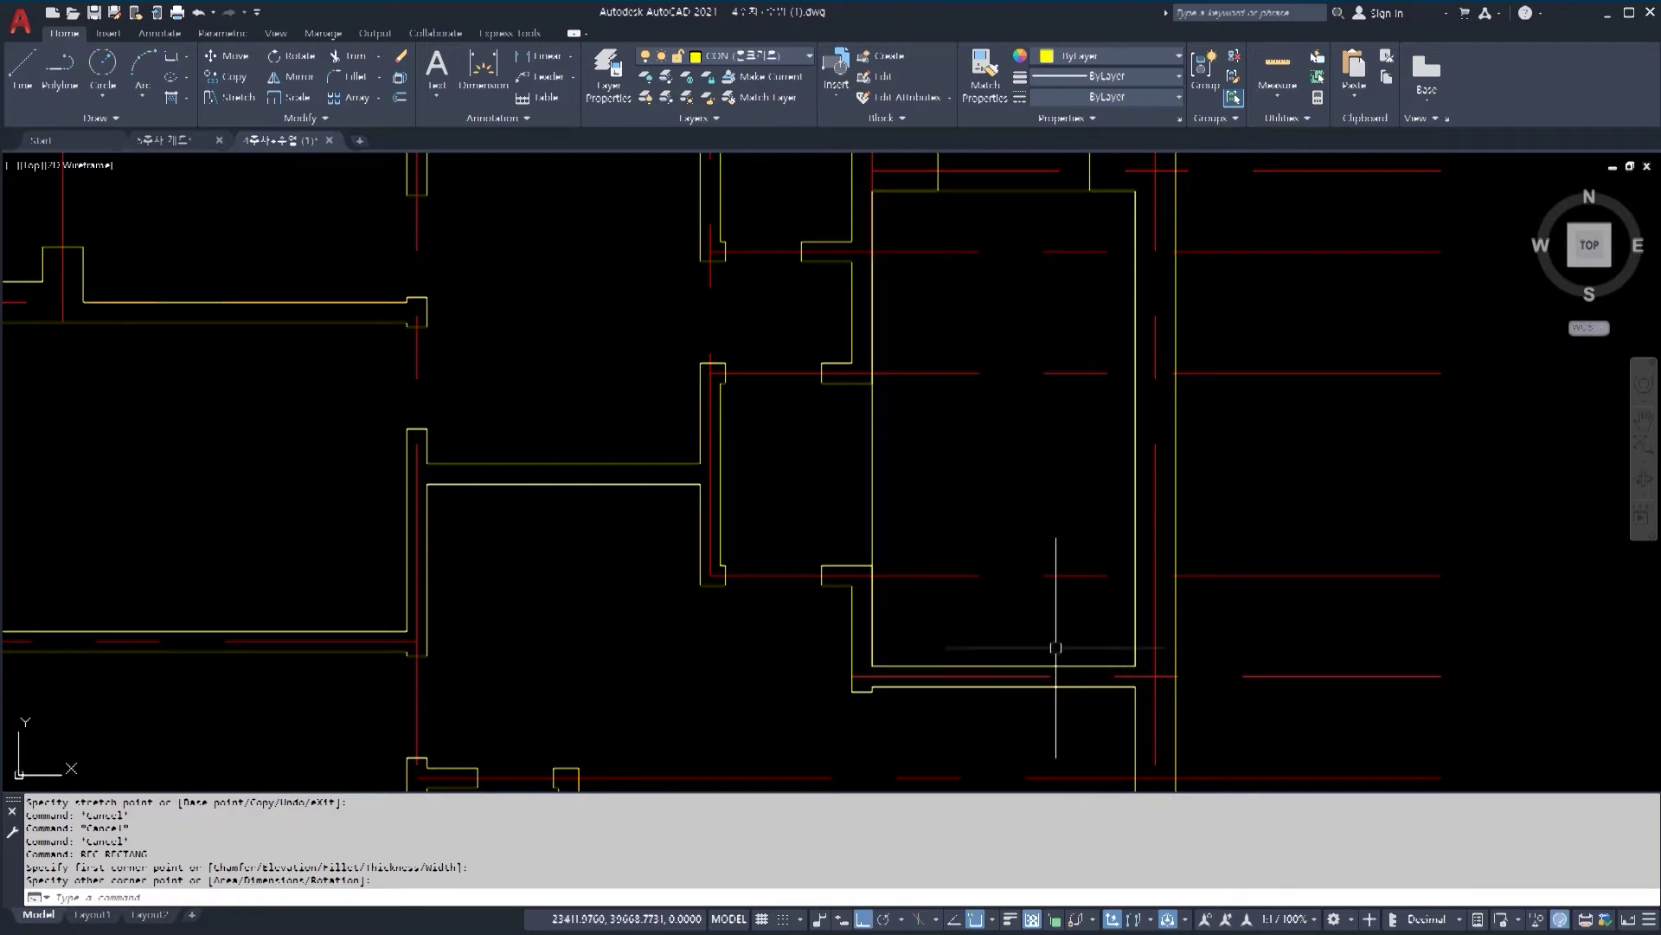
click(915, 454)
click(858, 450)
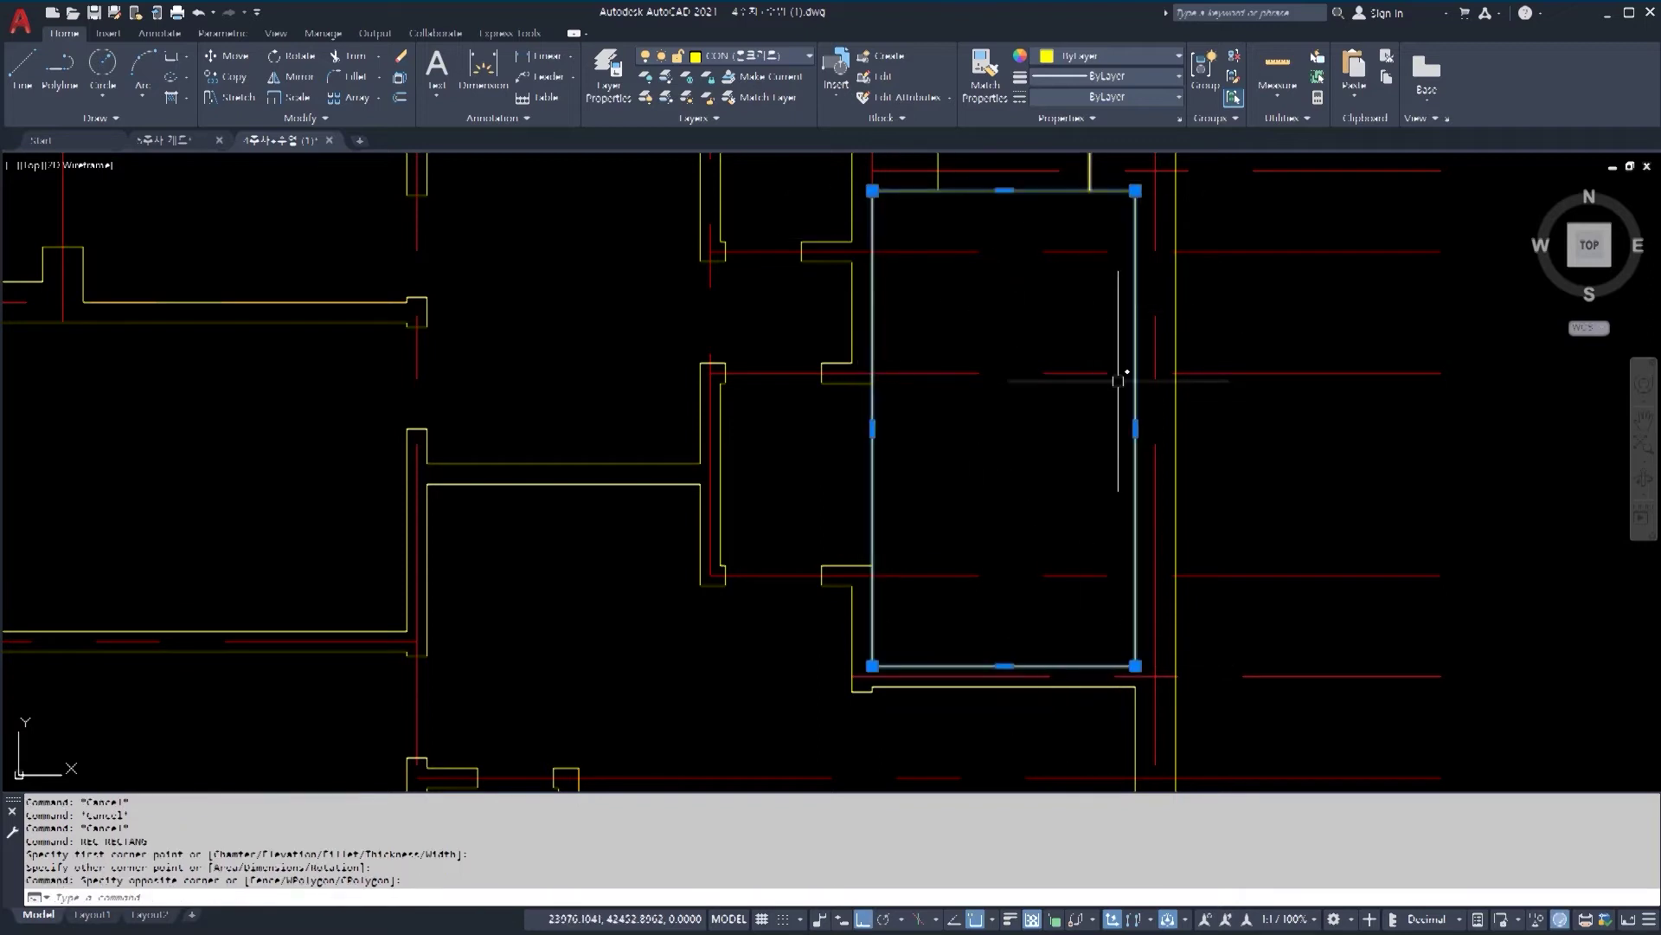
key(Escape)
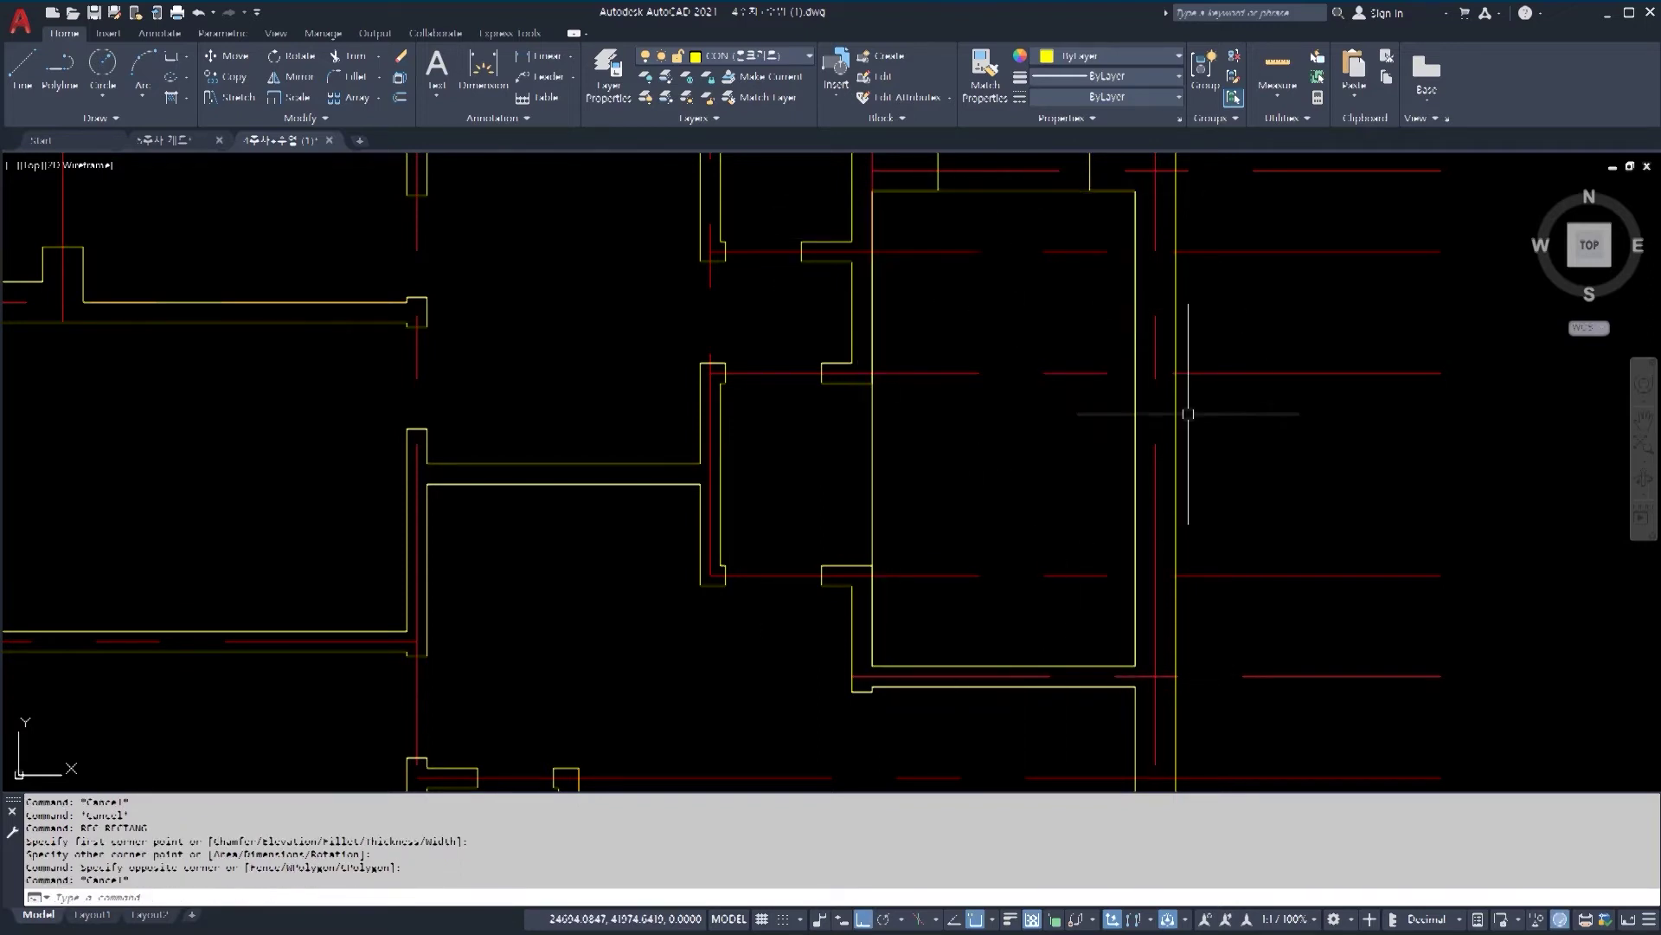
Step: Offset the stair room rectangle 1200 inward to form the narrow central rectangle between the flights
text(o)
key(Return)
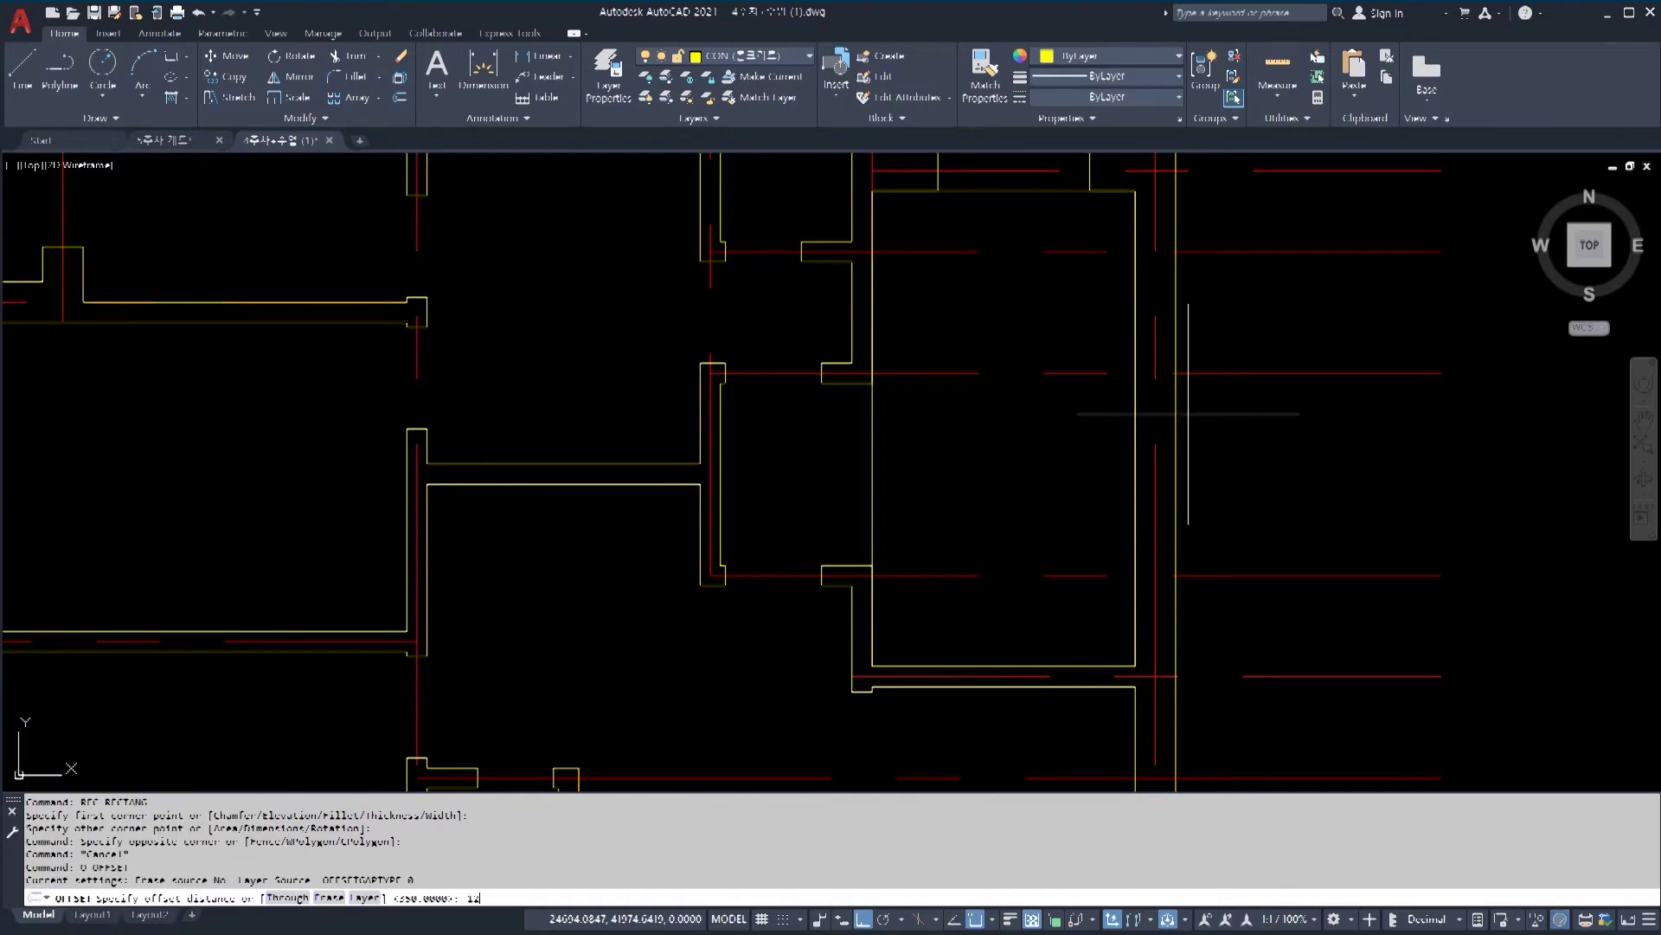
text(1200)
key(Return)
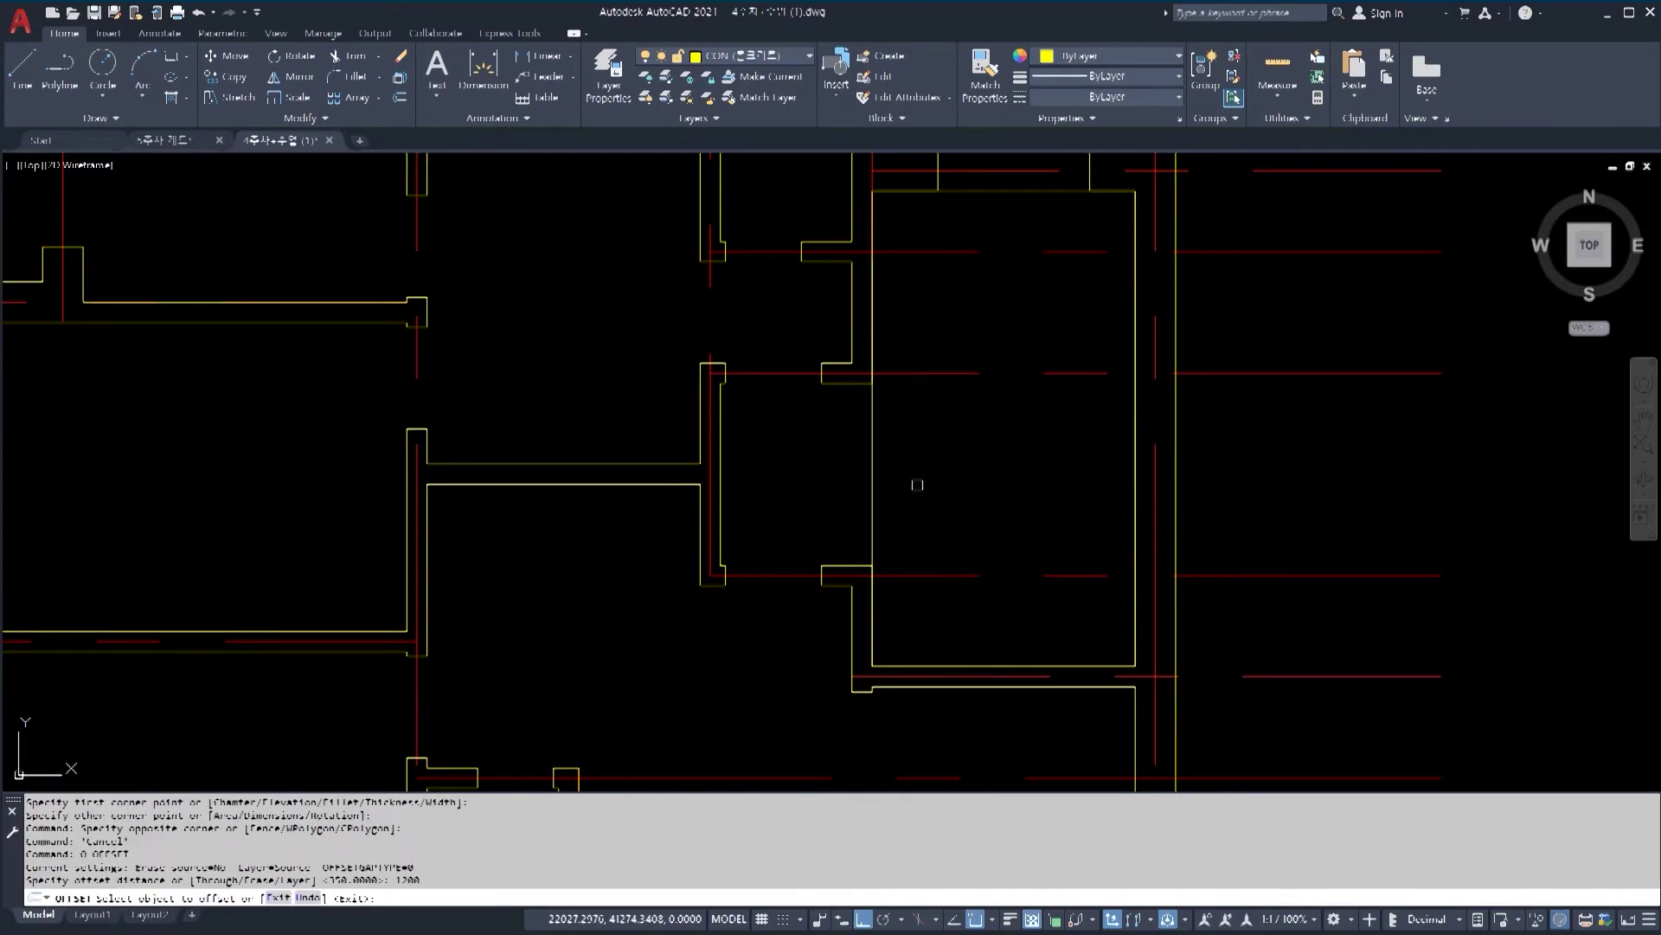
click(877, 464)
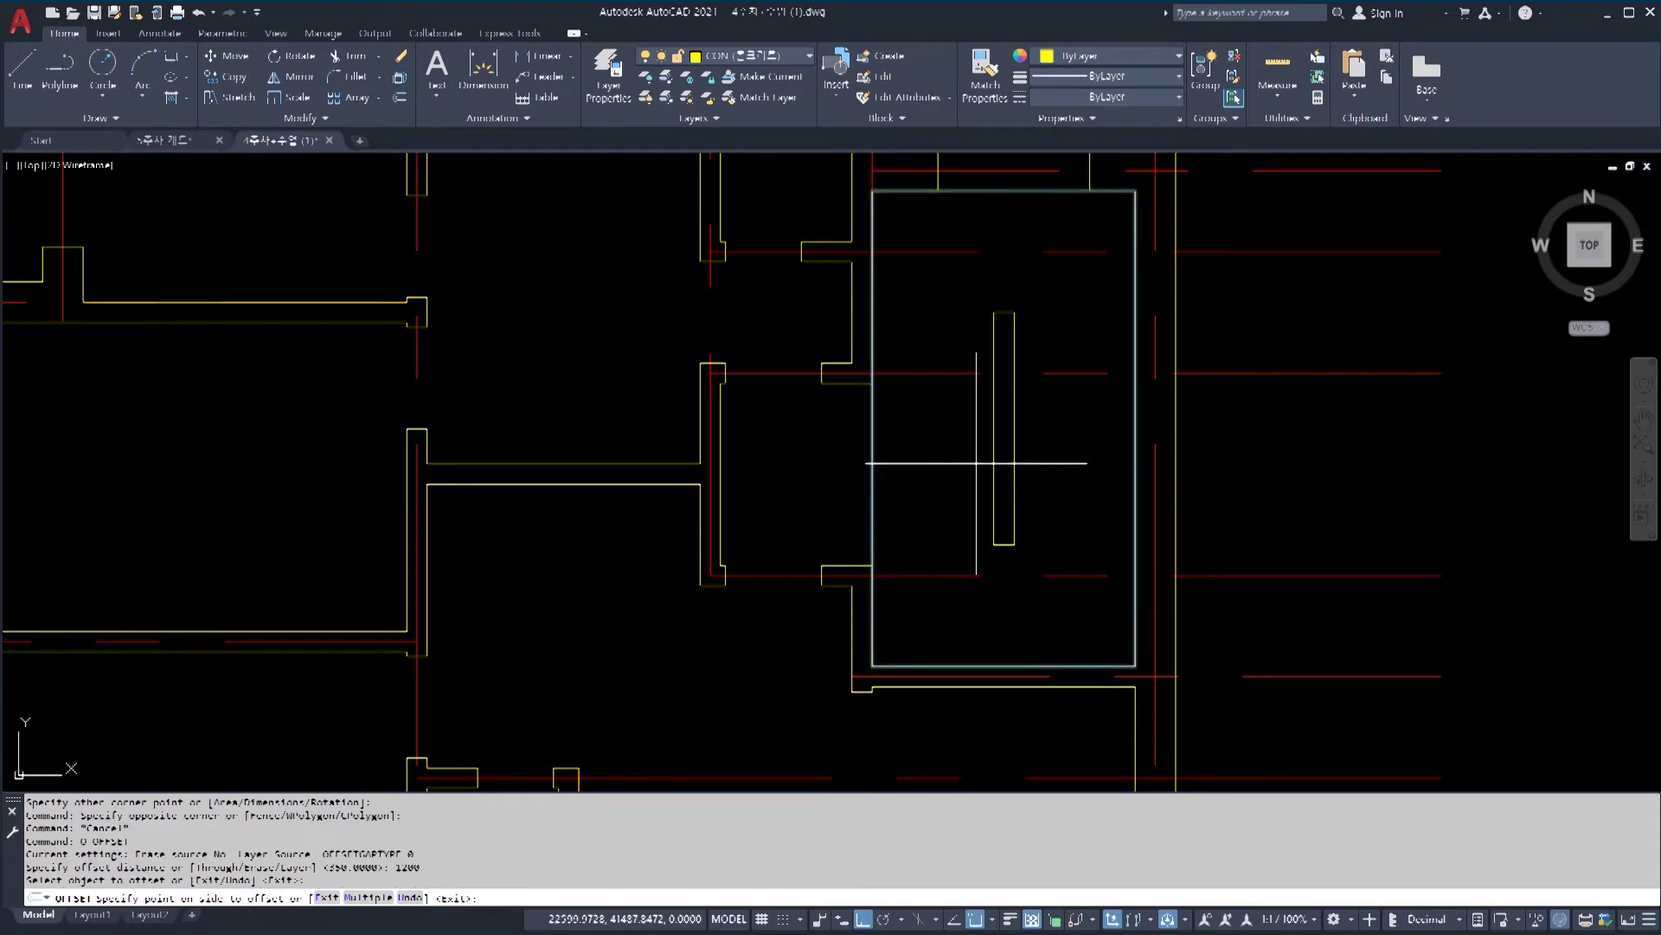
click(1039, 544)
key(Escape)
middle_drag(1087, 420, 1023, 473)
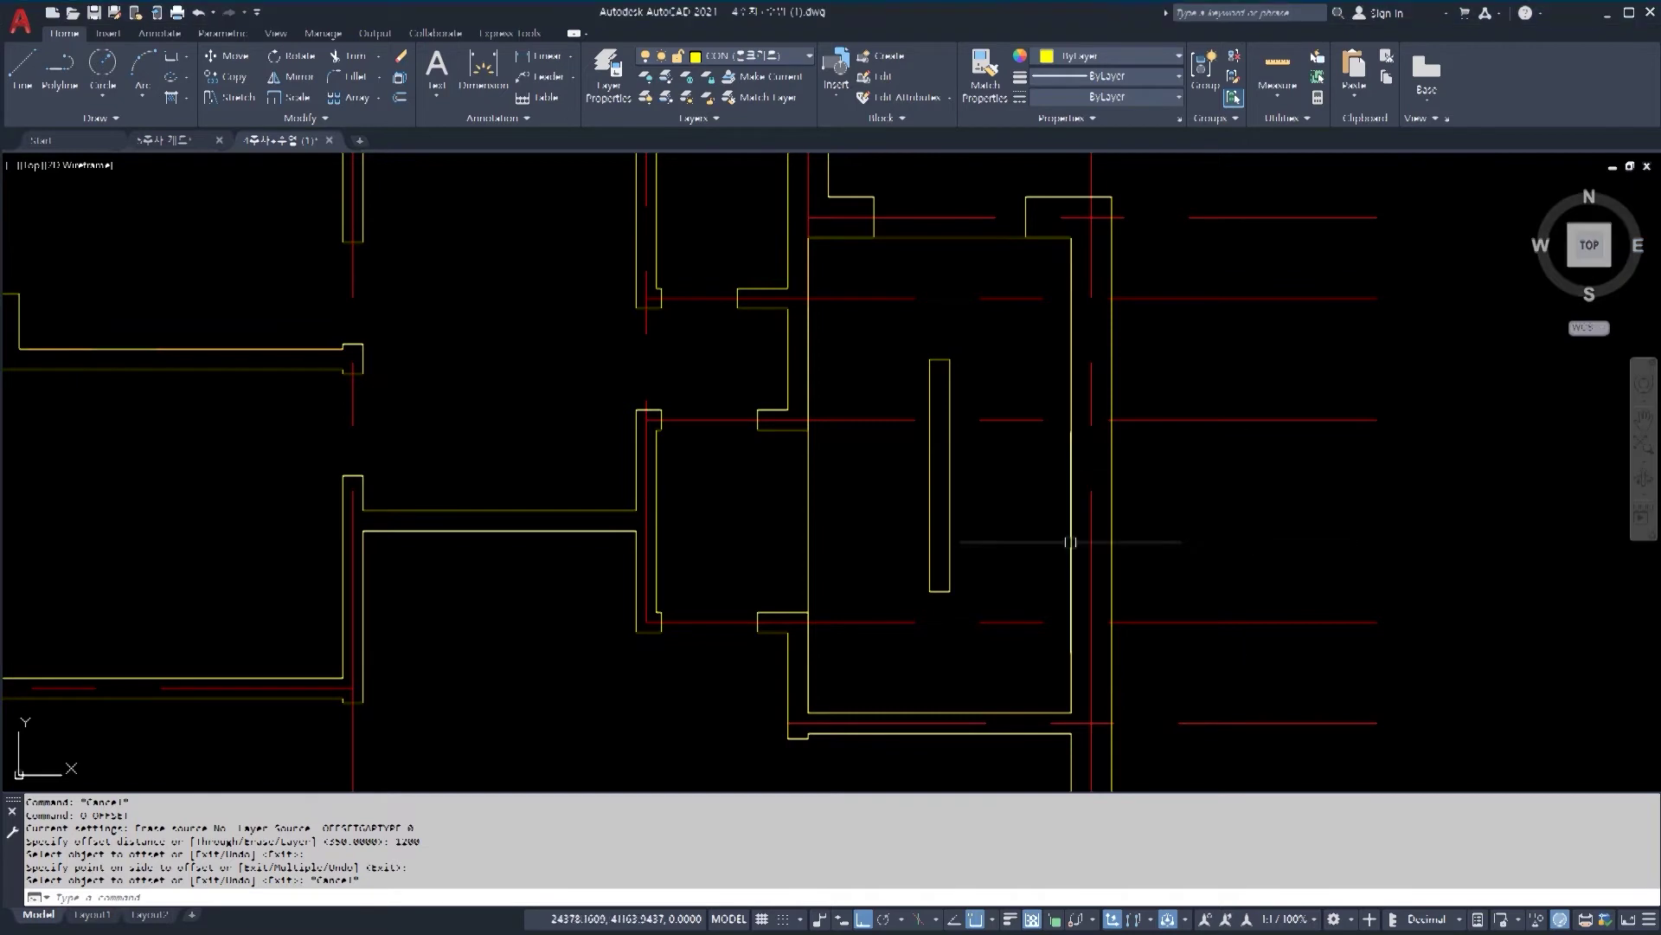
Step: Draw a horizontal line from the lower inner corner of the door's upper jamb wall to the left side of the narrow central rectangle
key(Return)
click(808, 430)
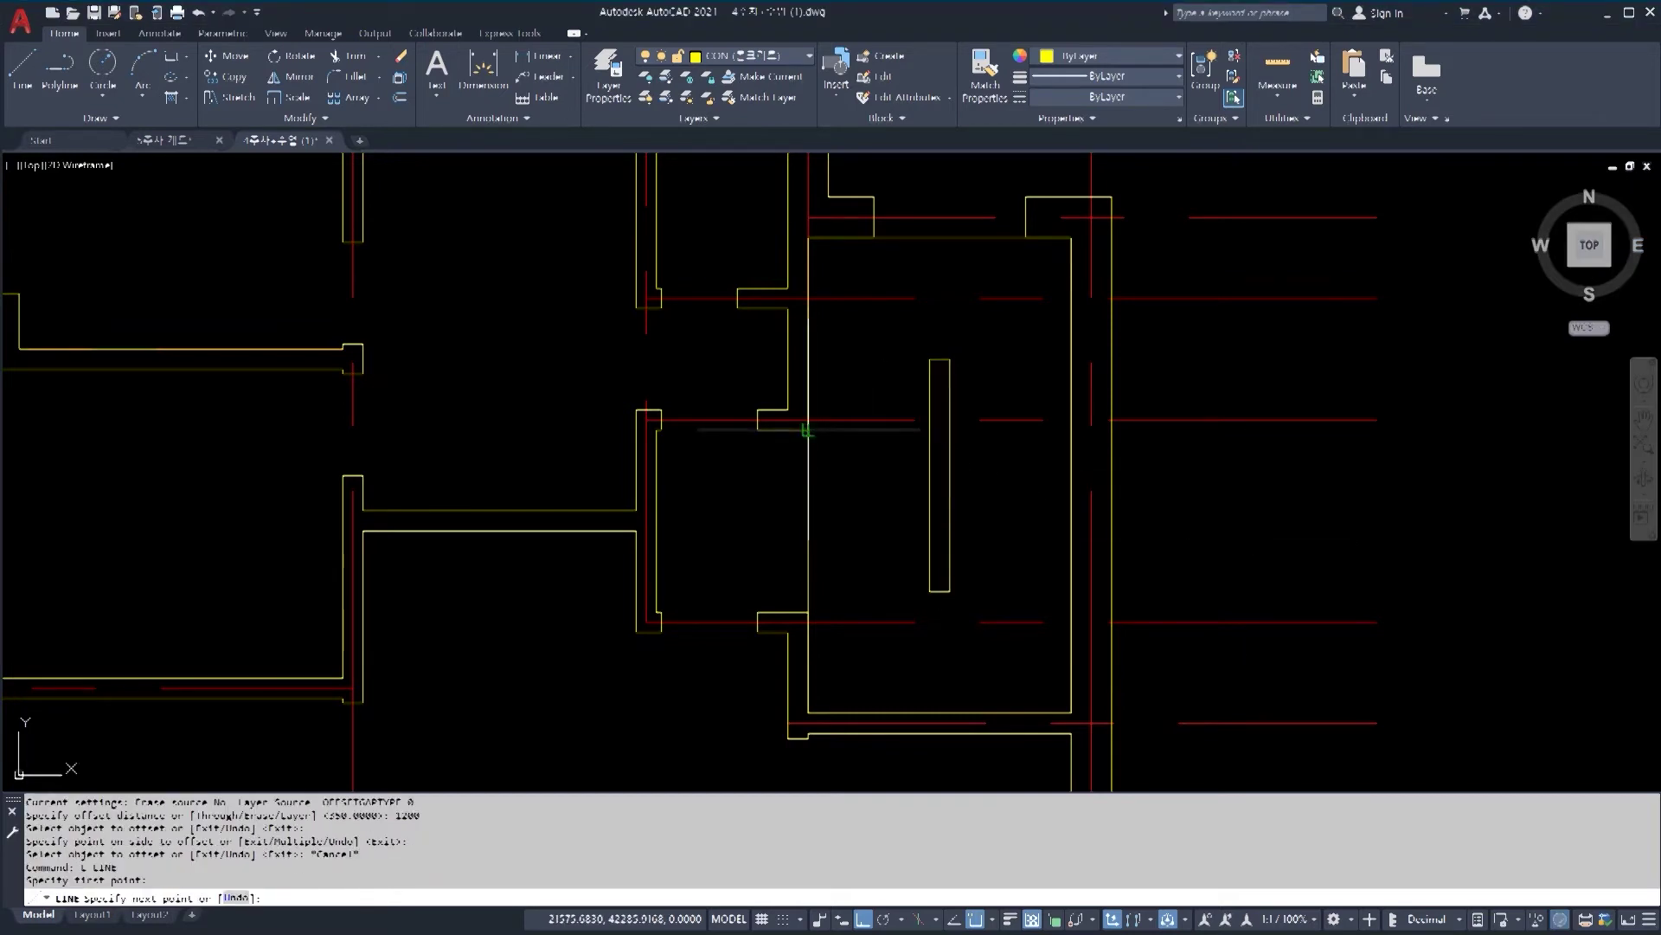
scroll(839, 443, up, 2)
scroll(839, 443, up, 2)
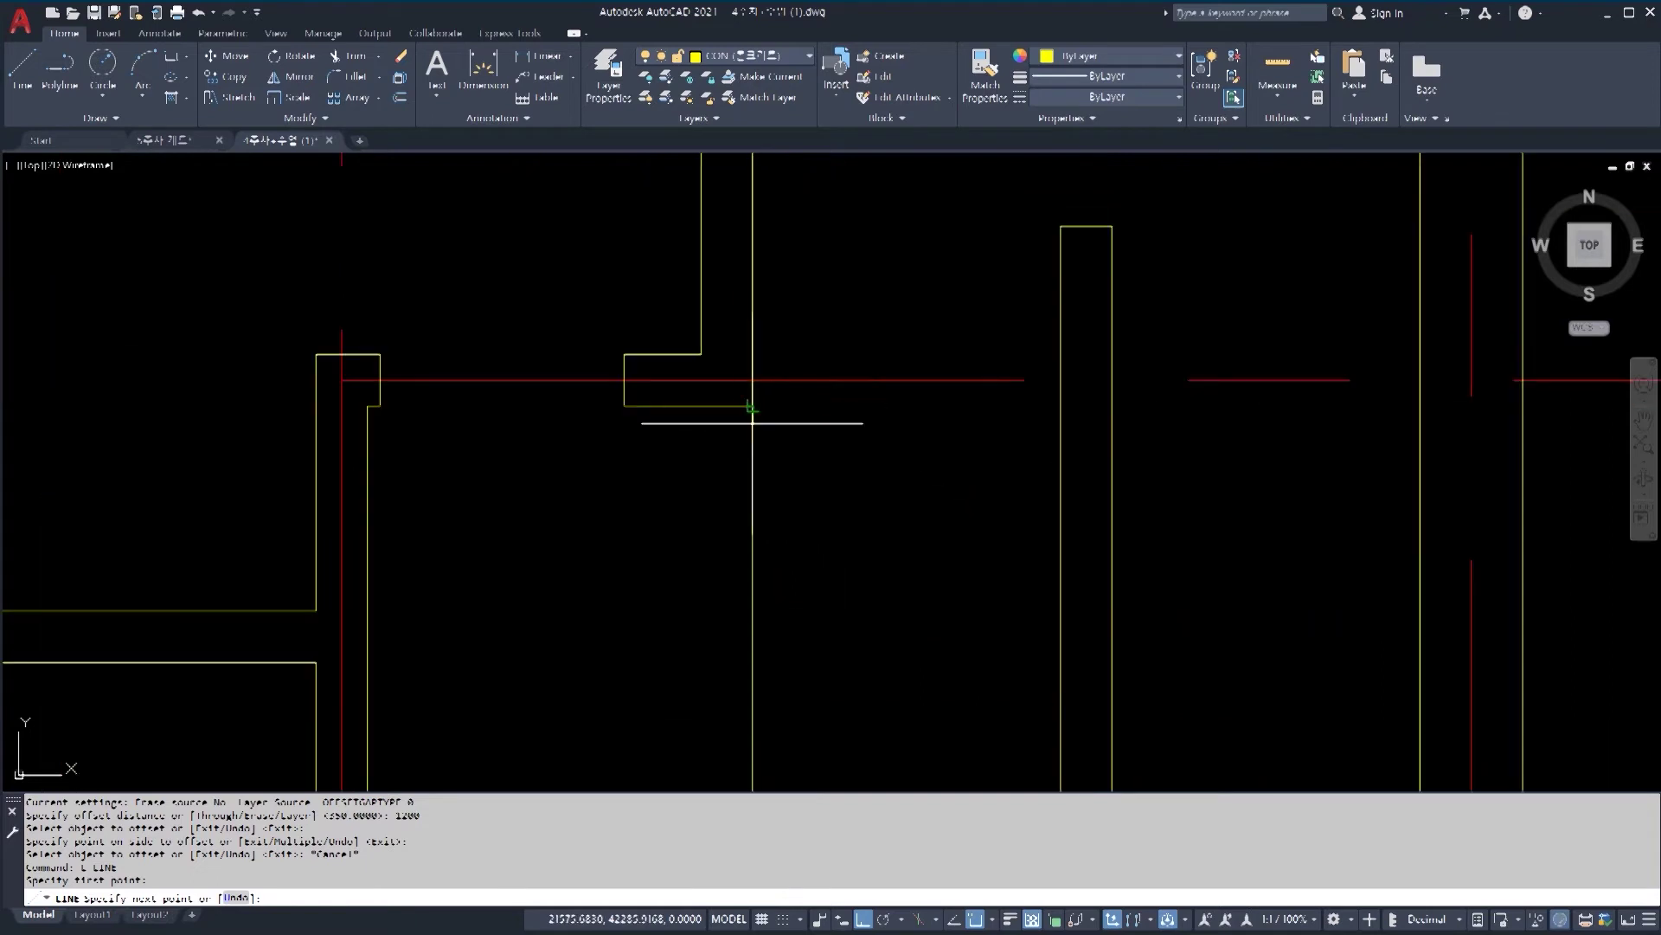
click(1058, 407)
scroll(980, 437, down, 2)
key(Escape)
key(Escape)
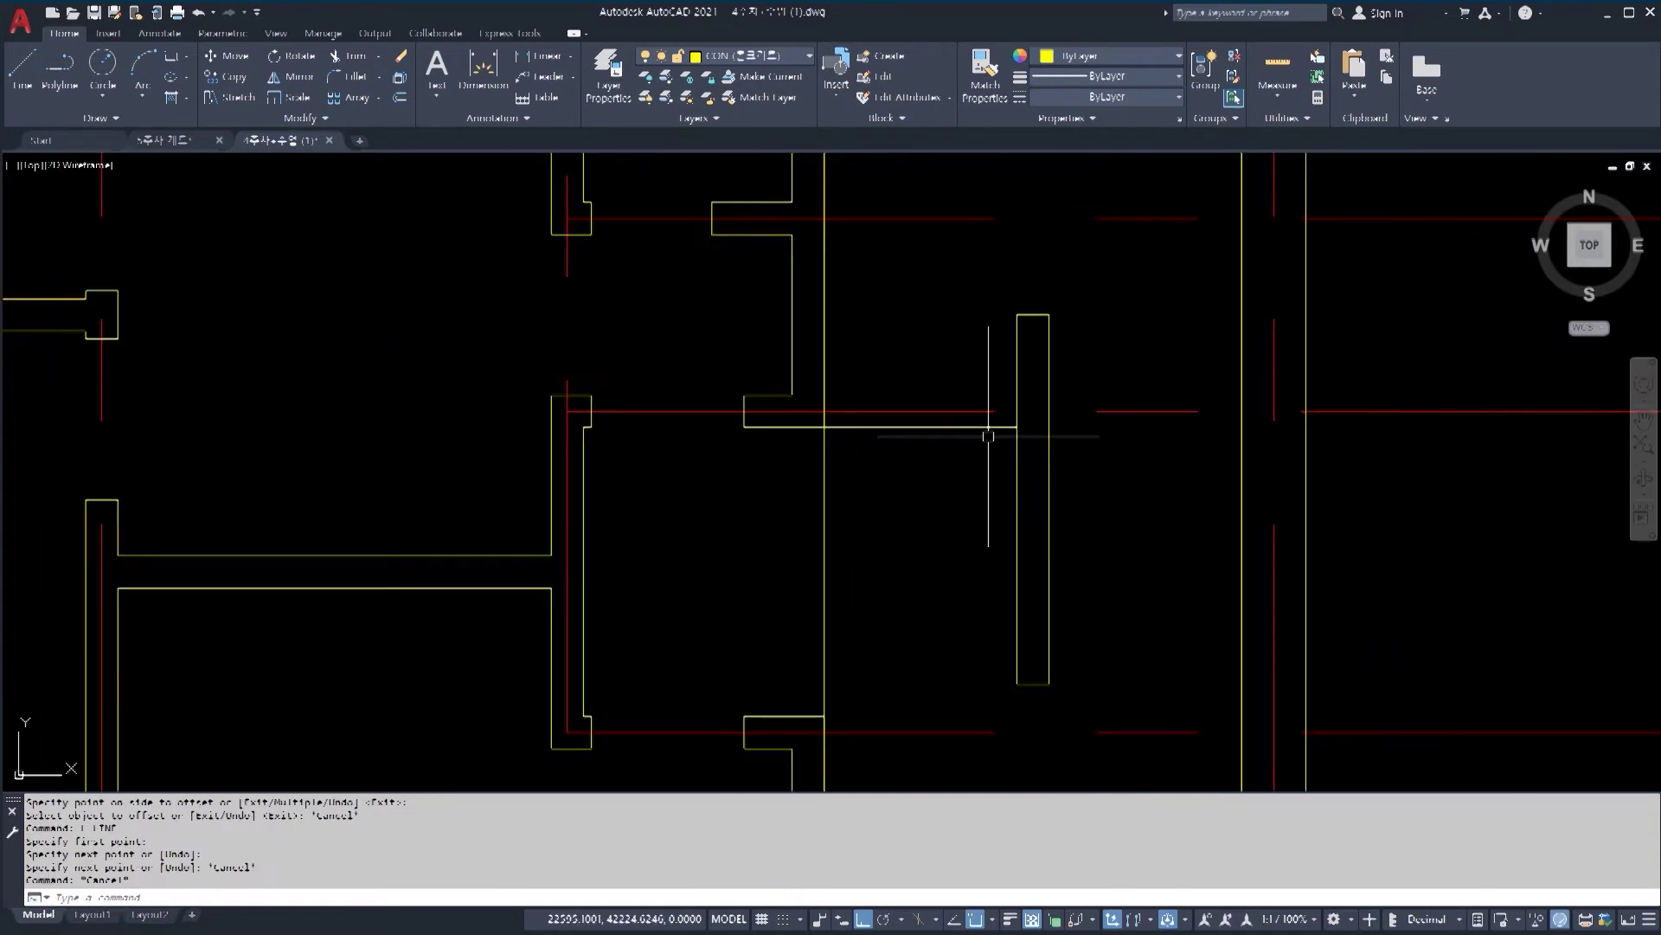
Step: Copy the horizontal stair line up to the upper-left corner of the narrow central rectangle
click(963, 424)
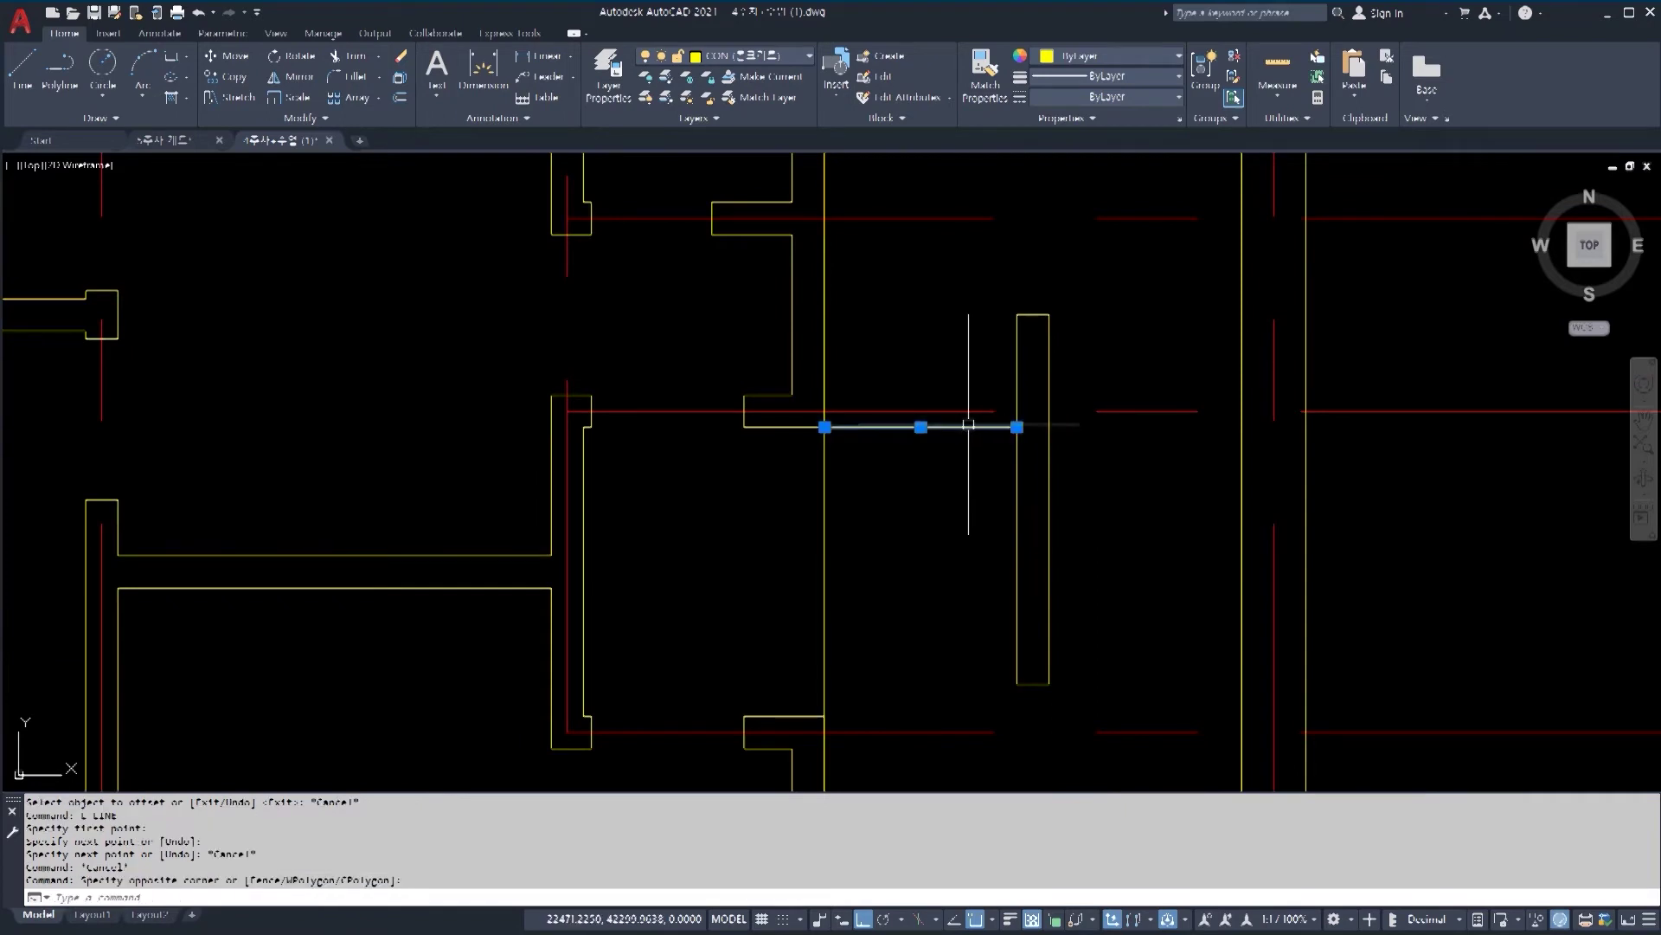
text(co)
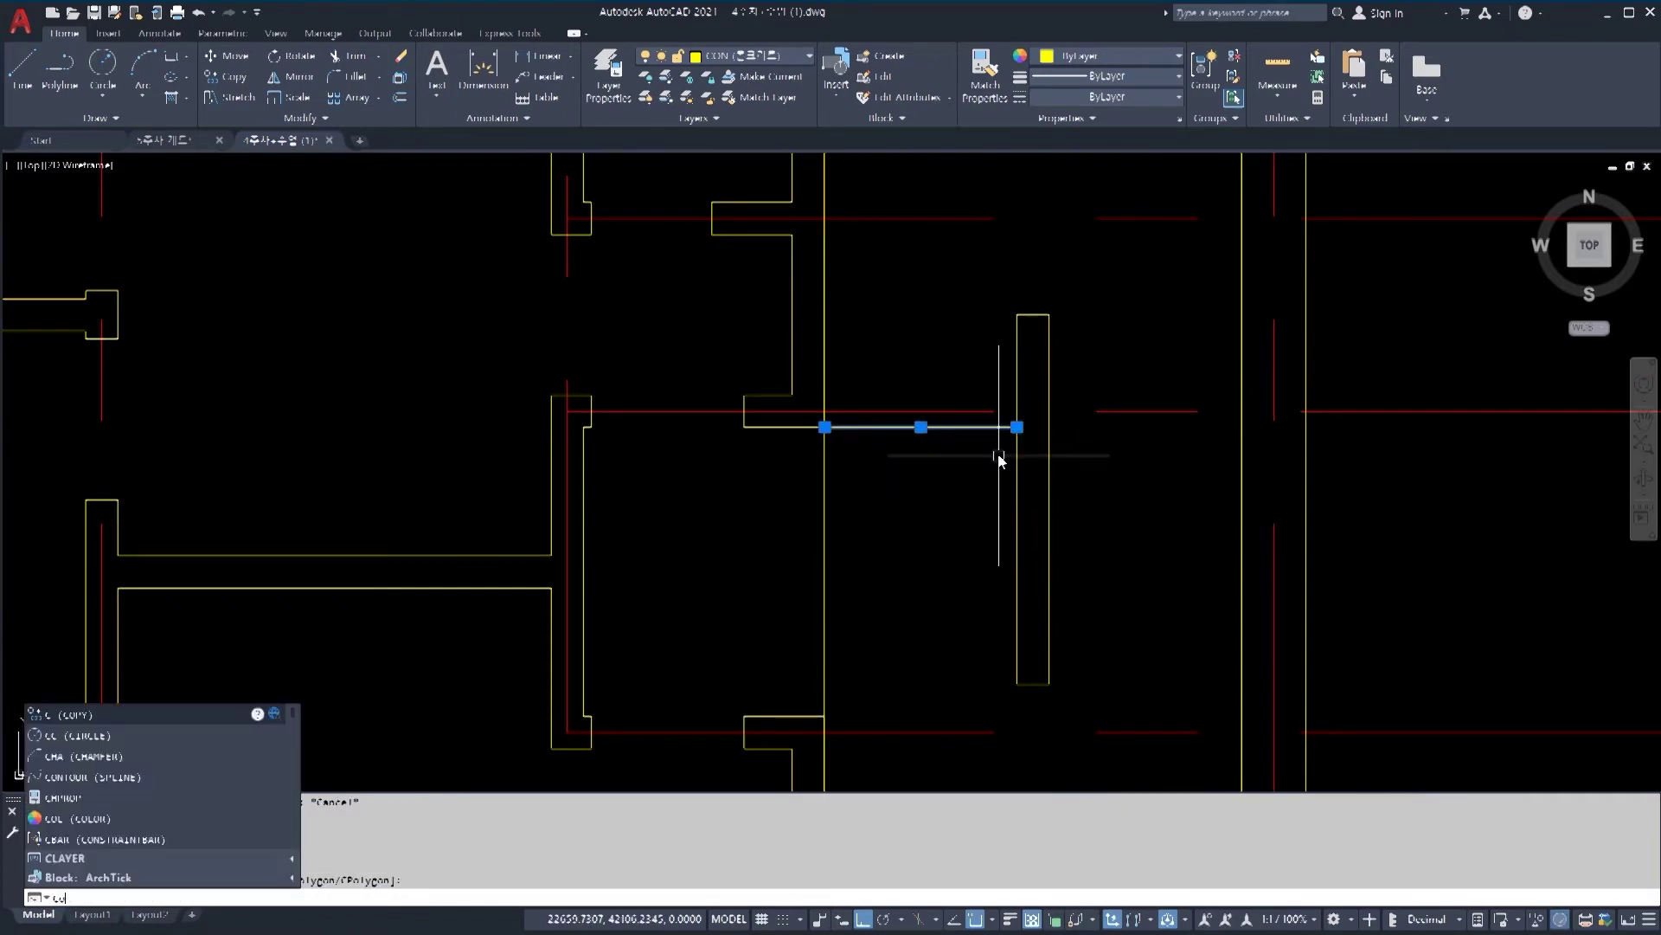
key(Return)
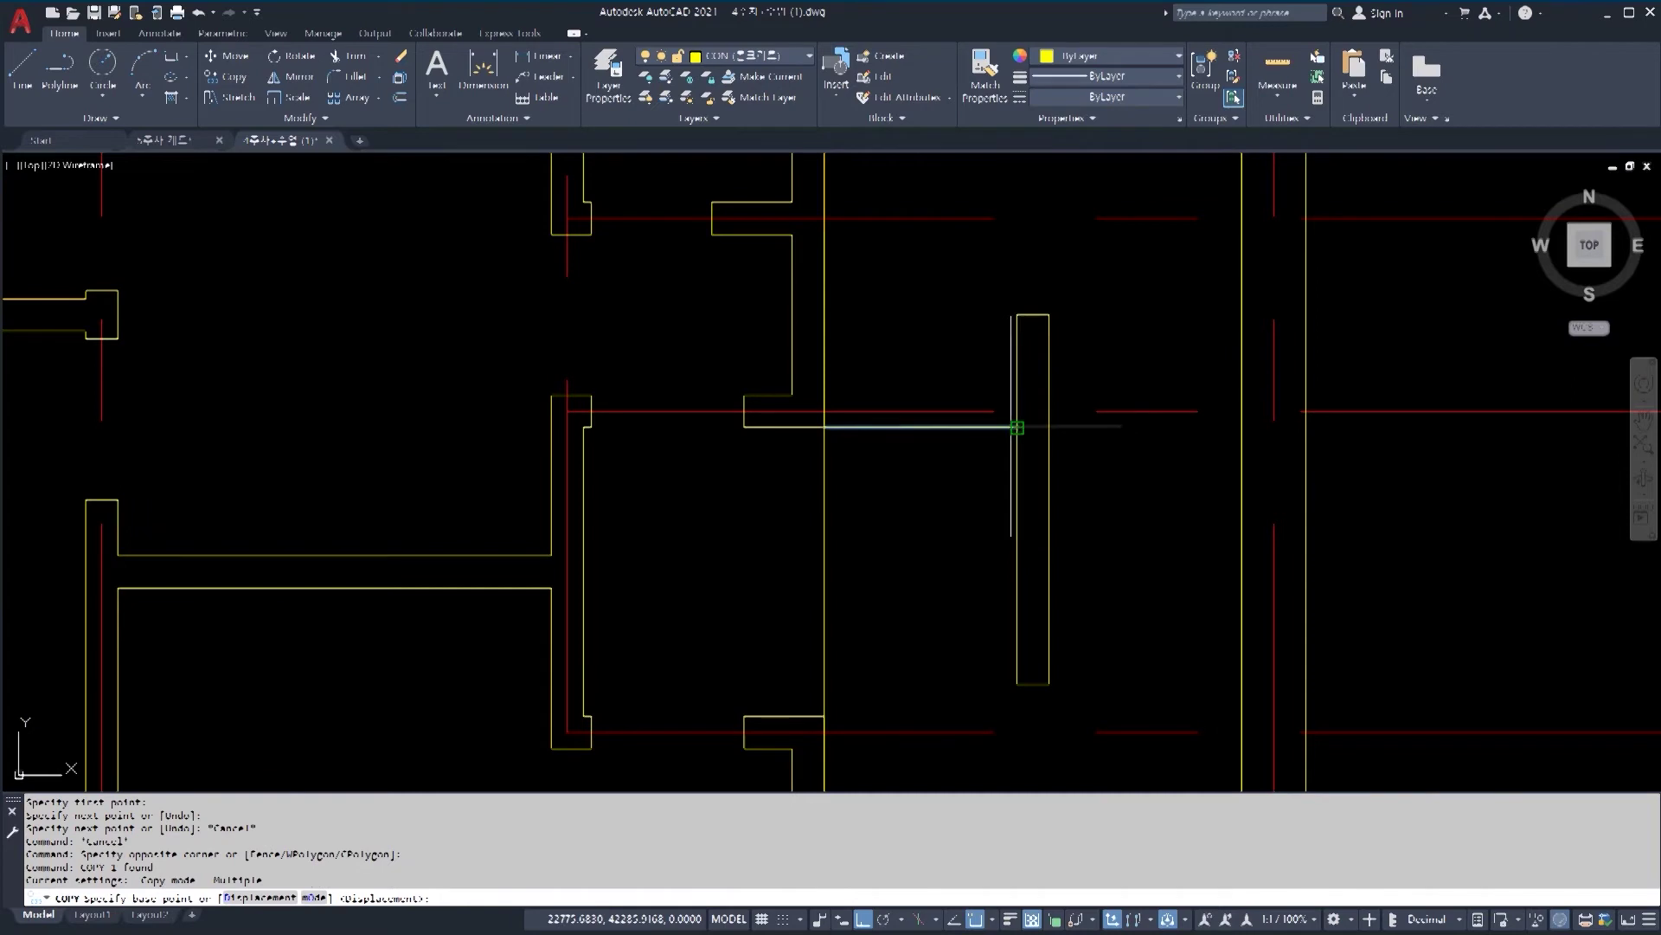
click(1018, 427)
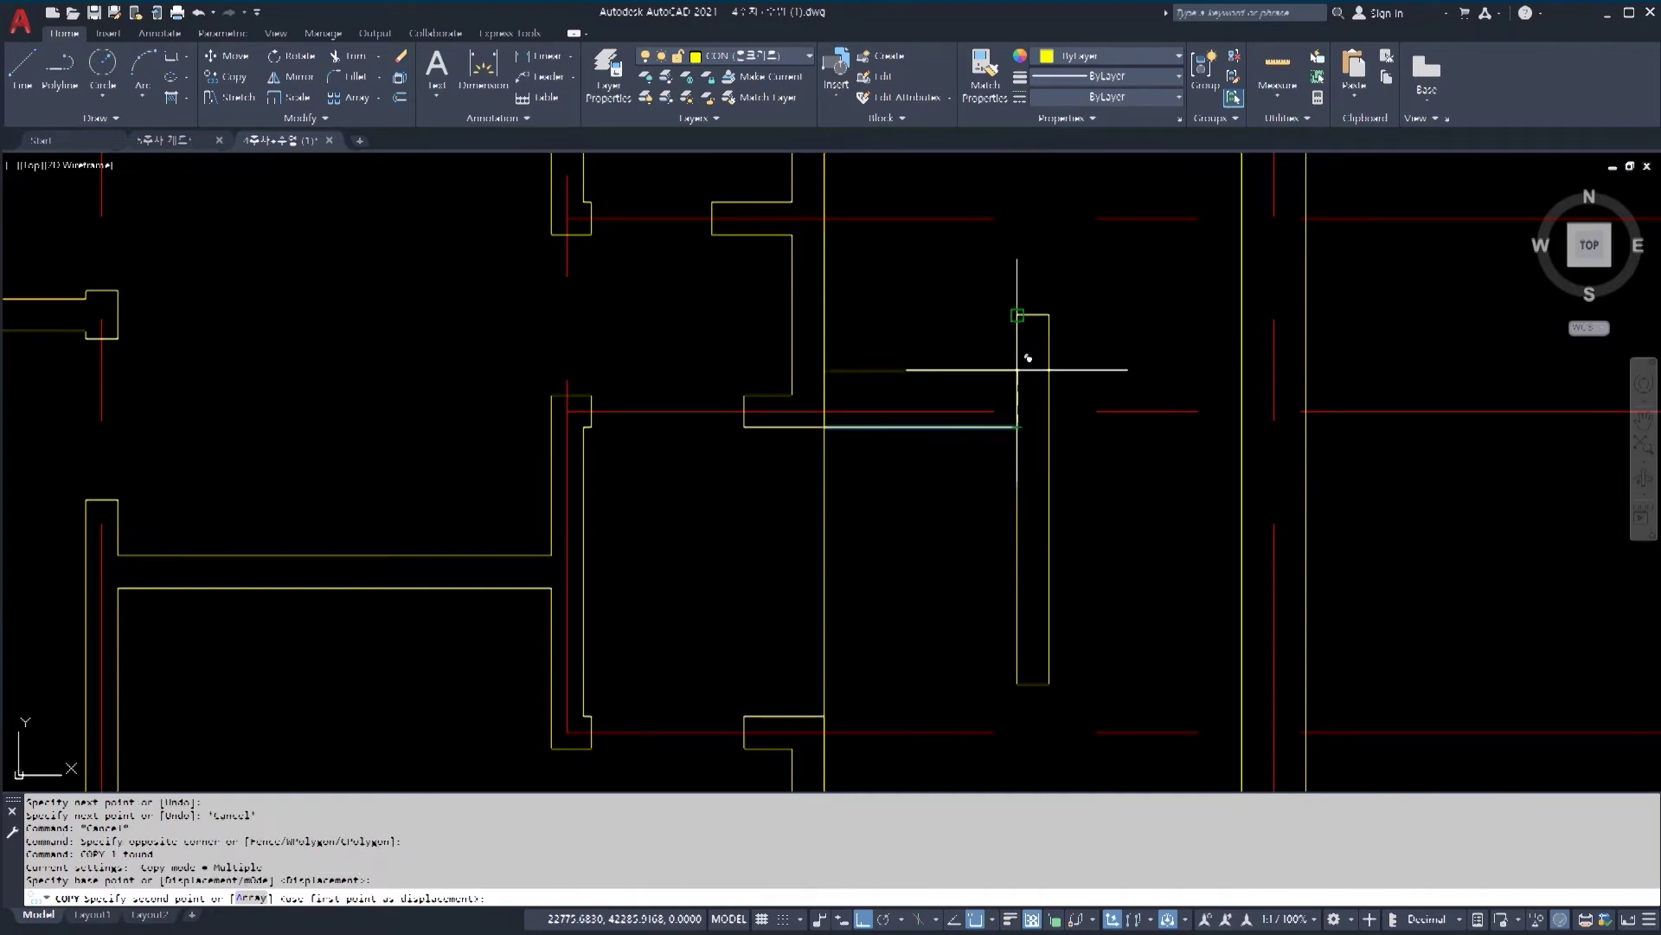
click(1017, 315)
scroll(1016, 334, up, 3)
key(Escape)
key(Escape)
middle_drag(926, 414, 978, 443)
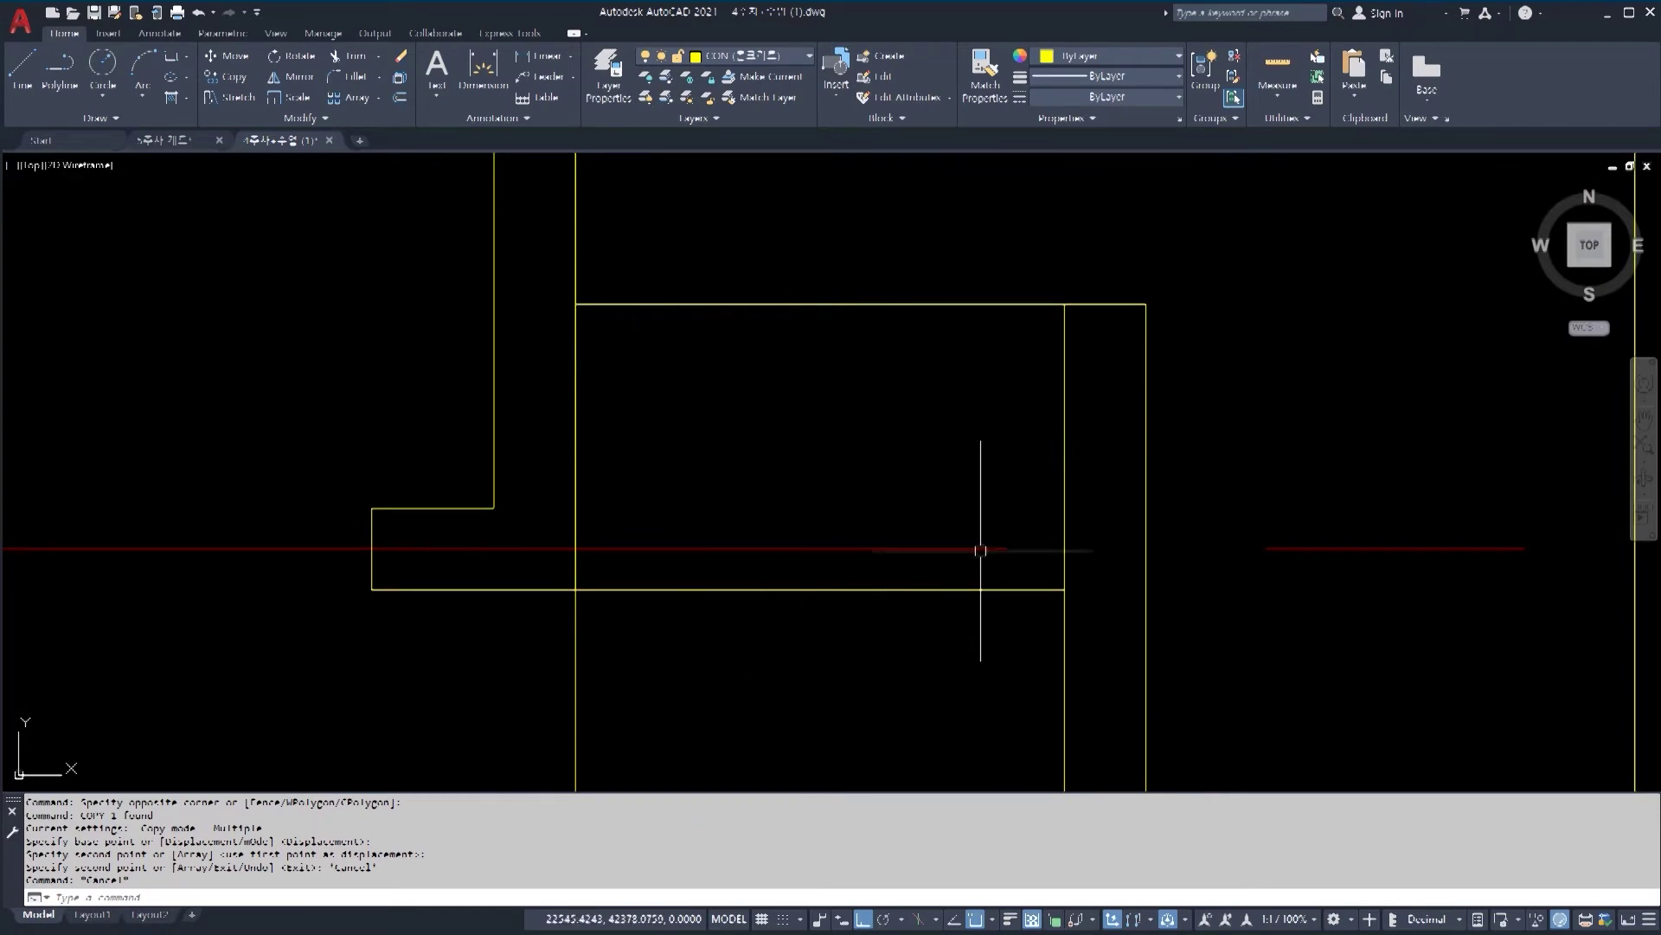
Step: Draw a vertical line joining the midpoints of the two horizontal stair lines and select it
text(1)
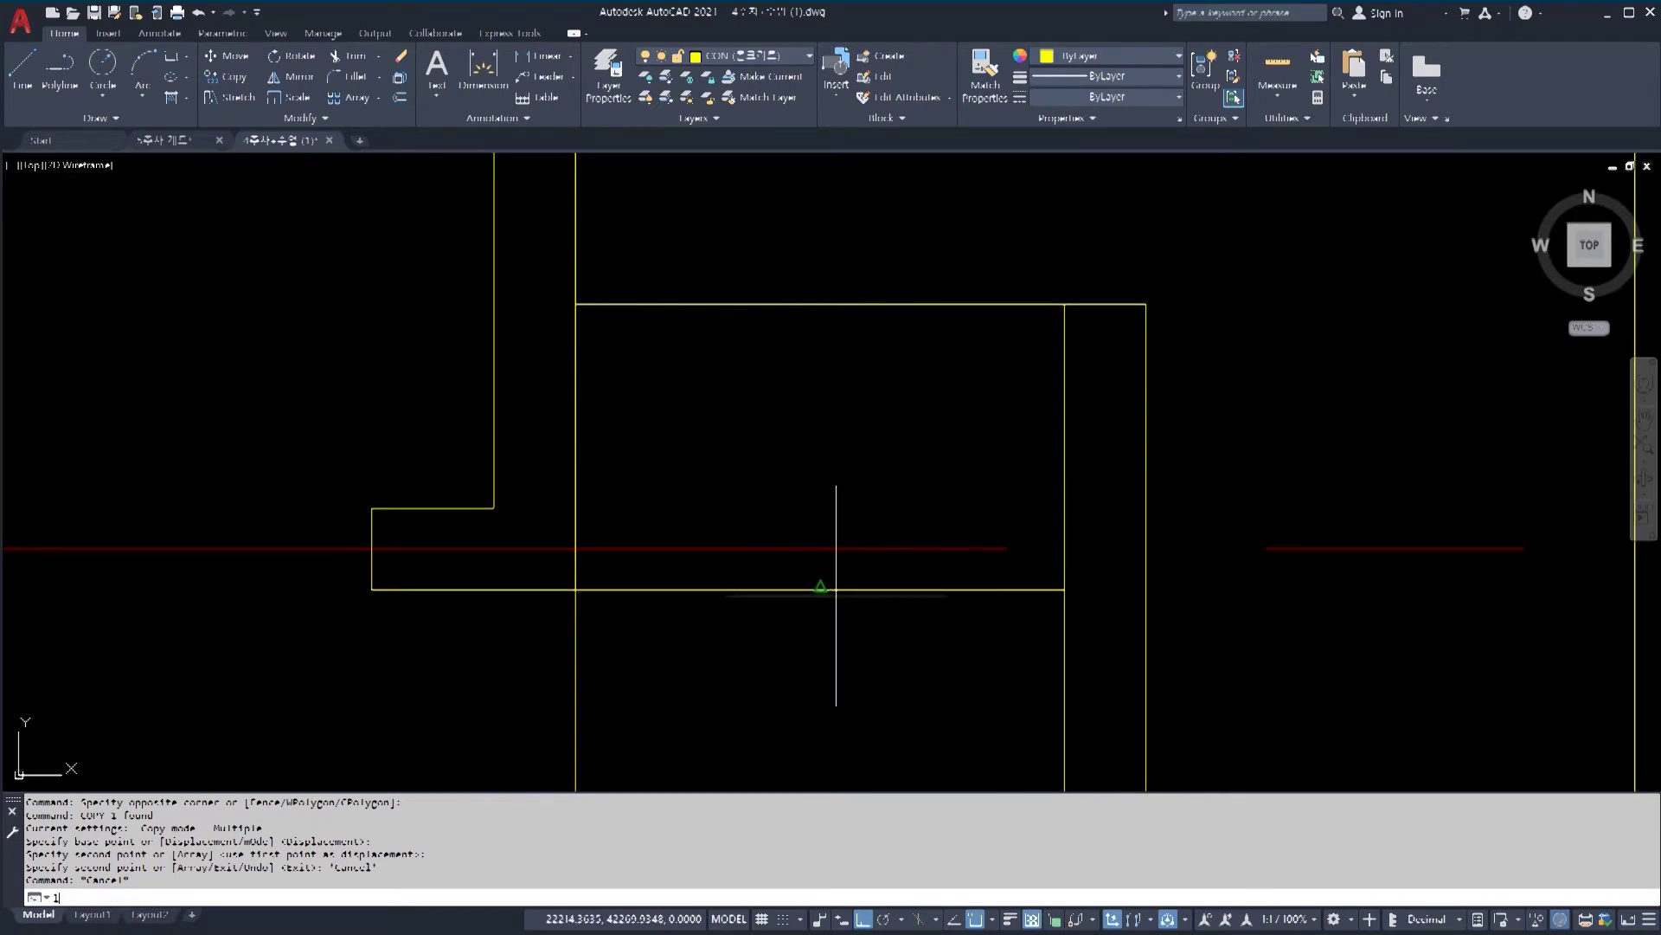
key(Return)
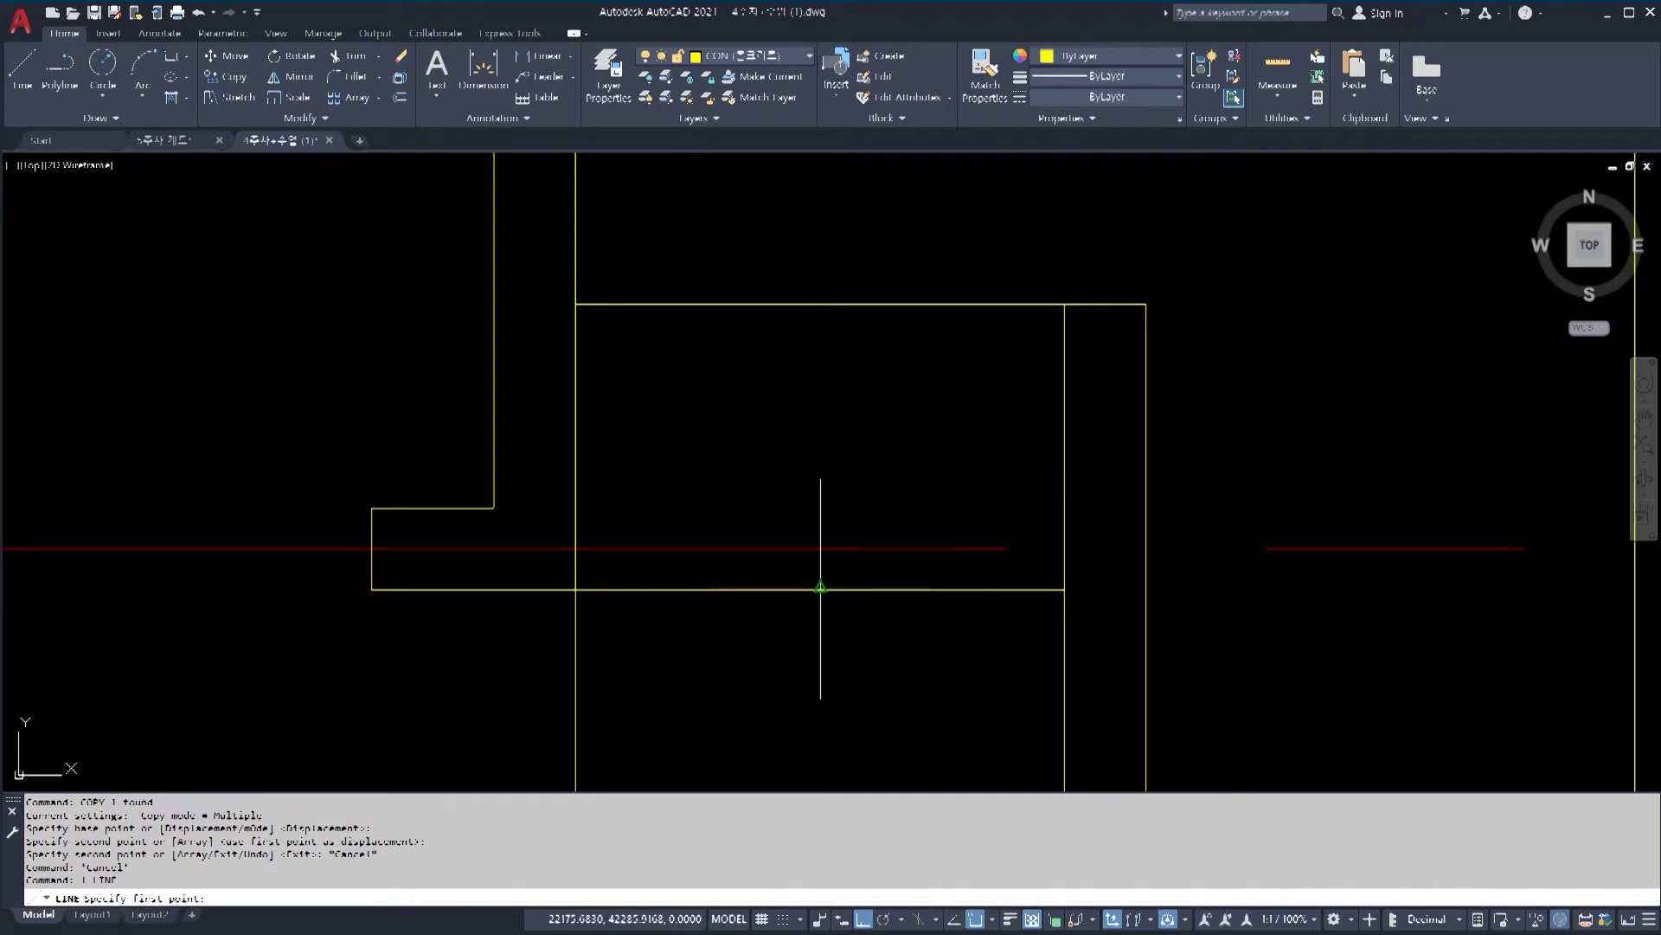
click(820, 589)
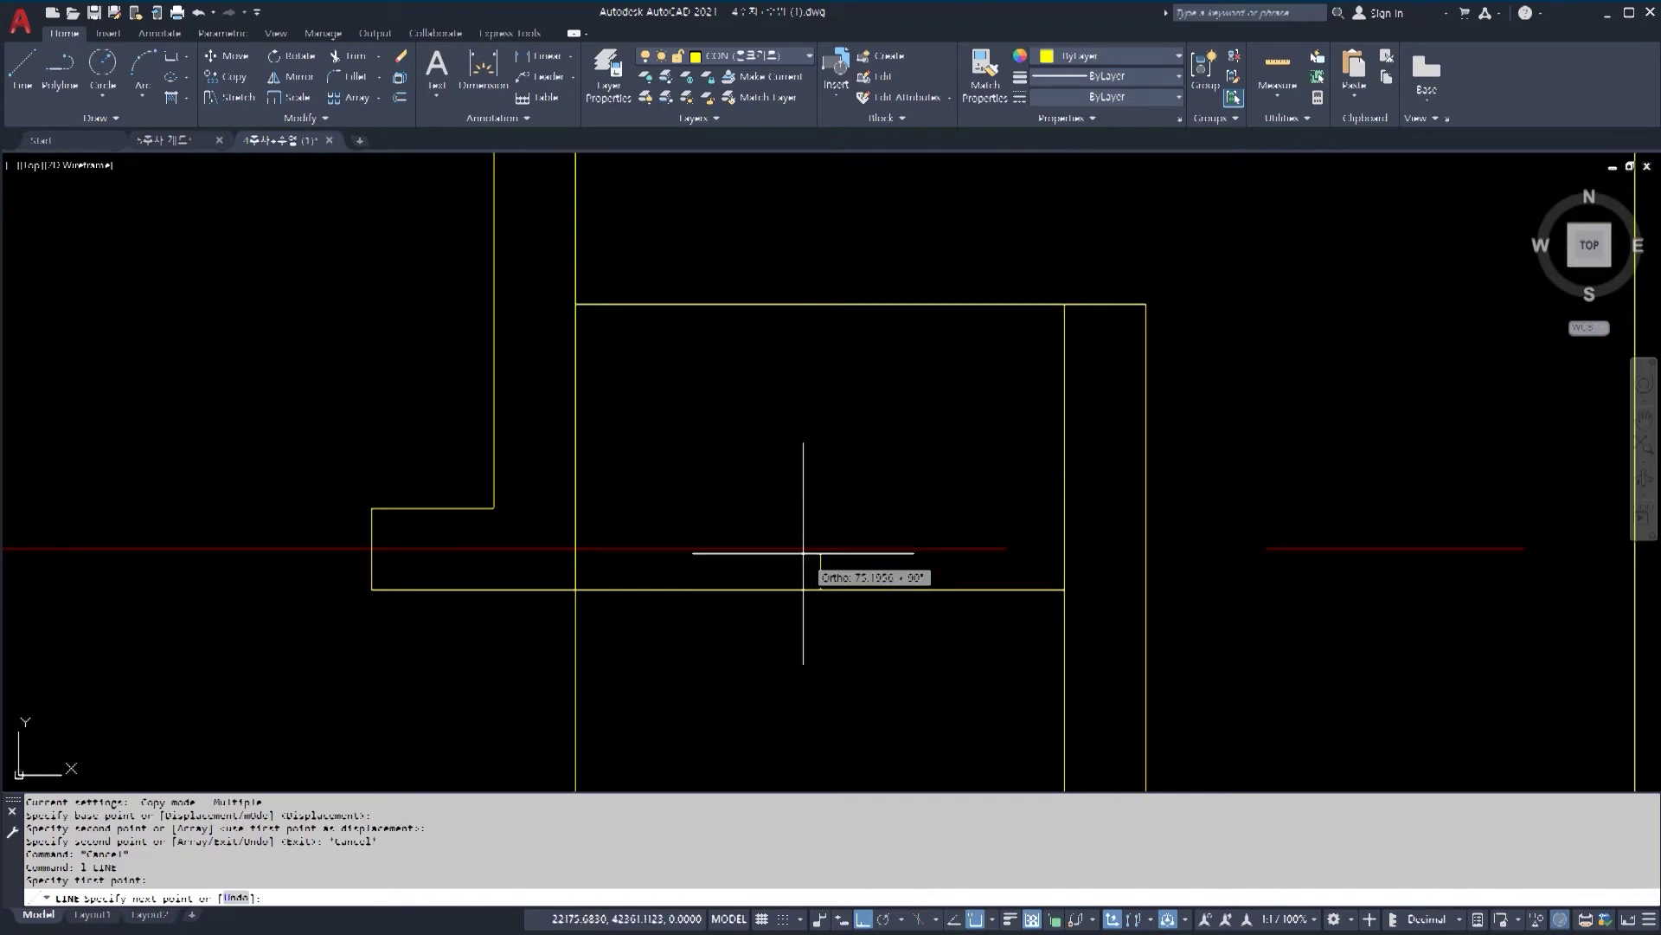
click(820, 304)
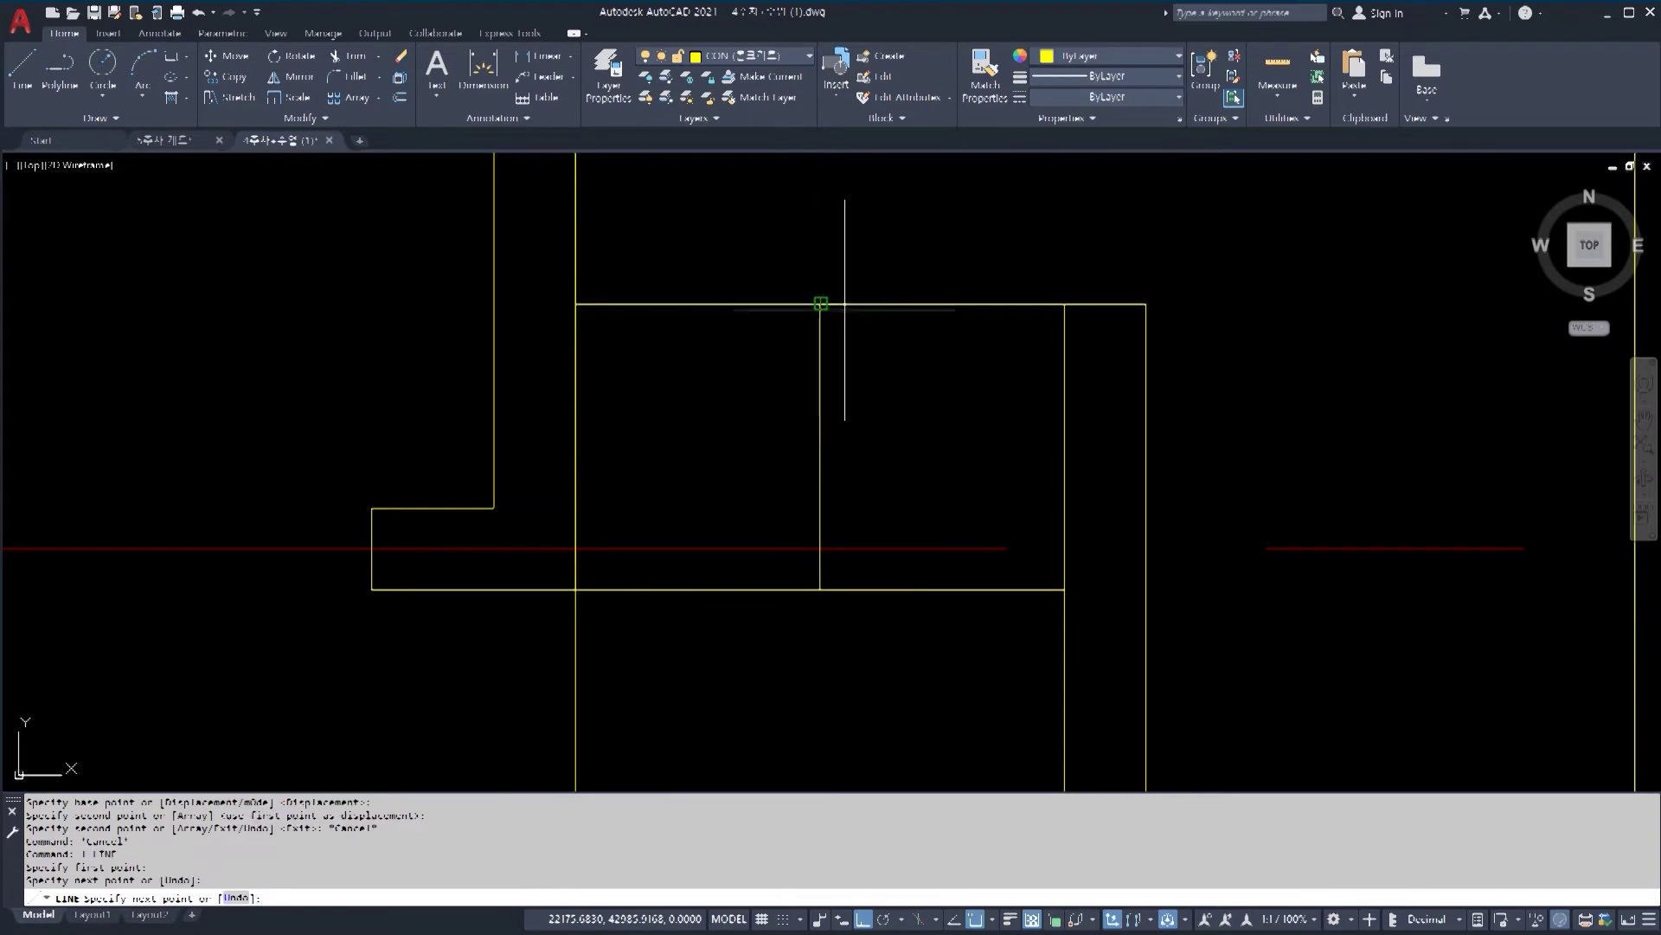
key(Escape)
click(896, 461)
click(760, 411)
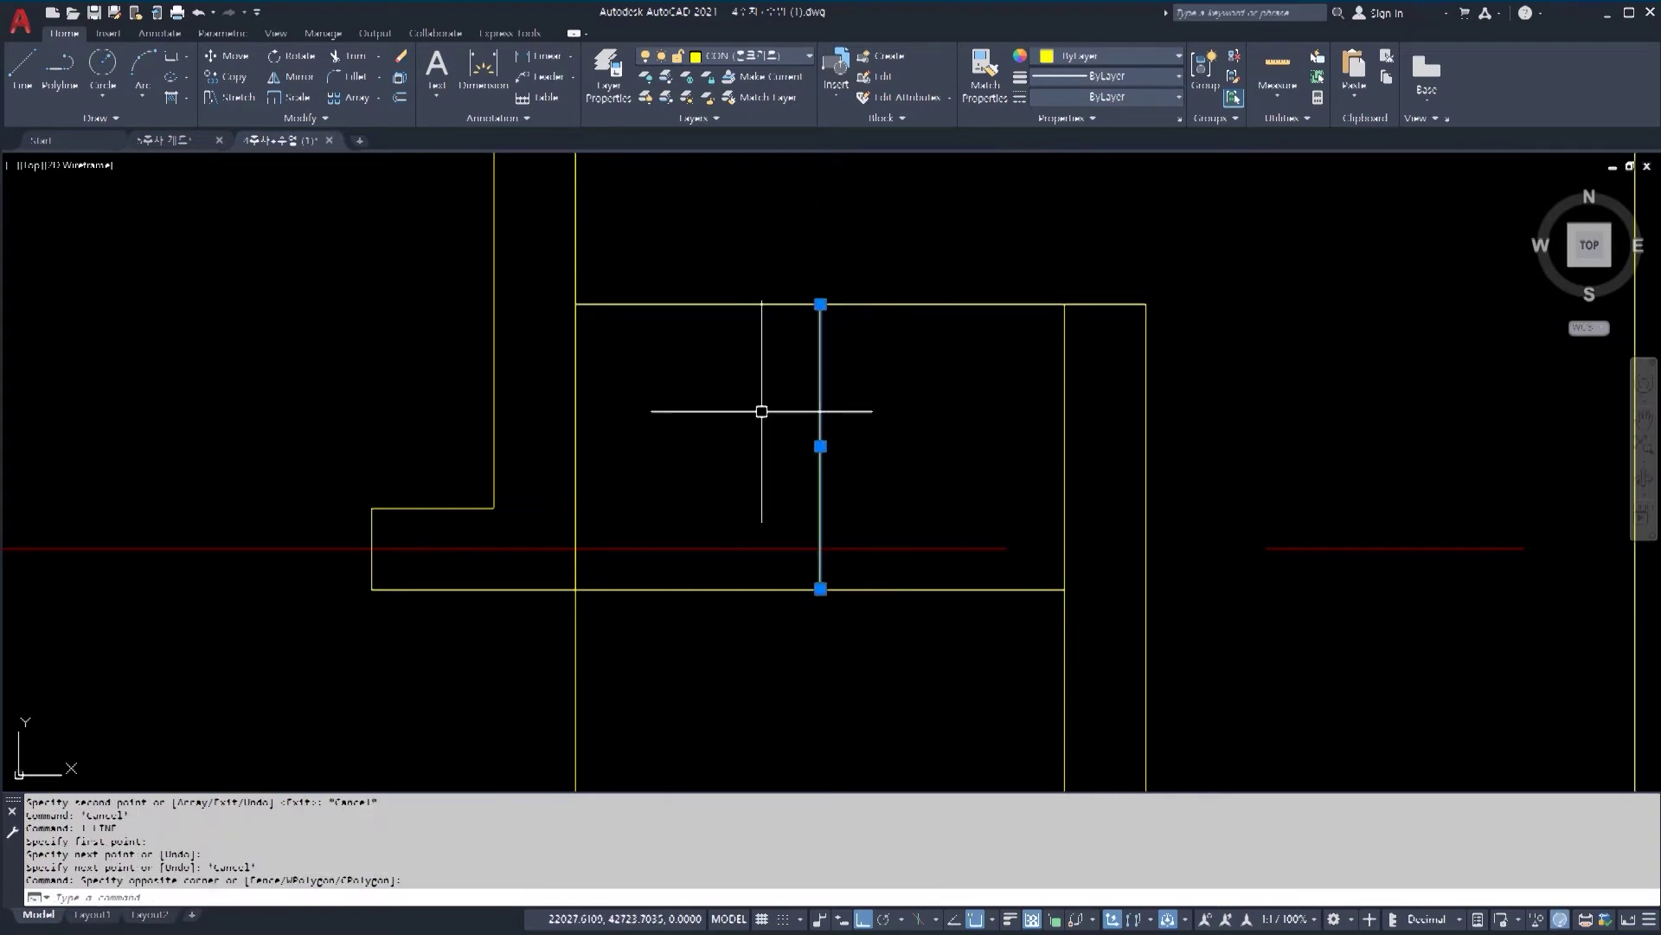
Step: Divide the vertical line between the two horizontal stair lines into 3 equal segments and check the division points by selecting them
key(Escape)
key(Escape)
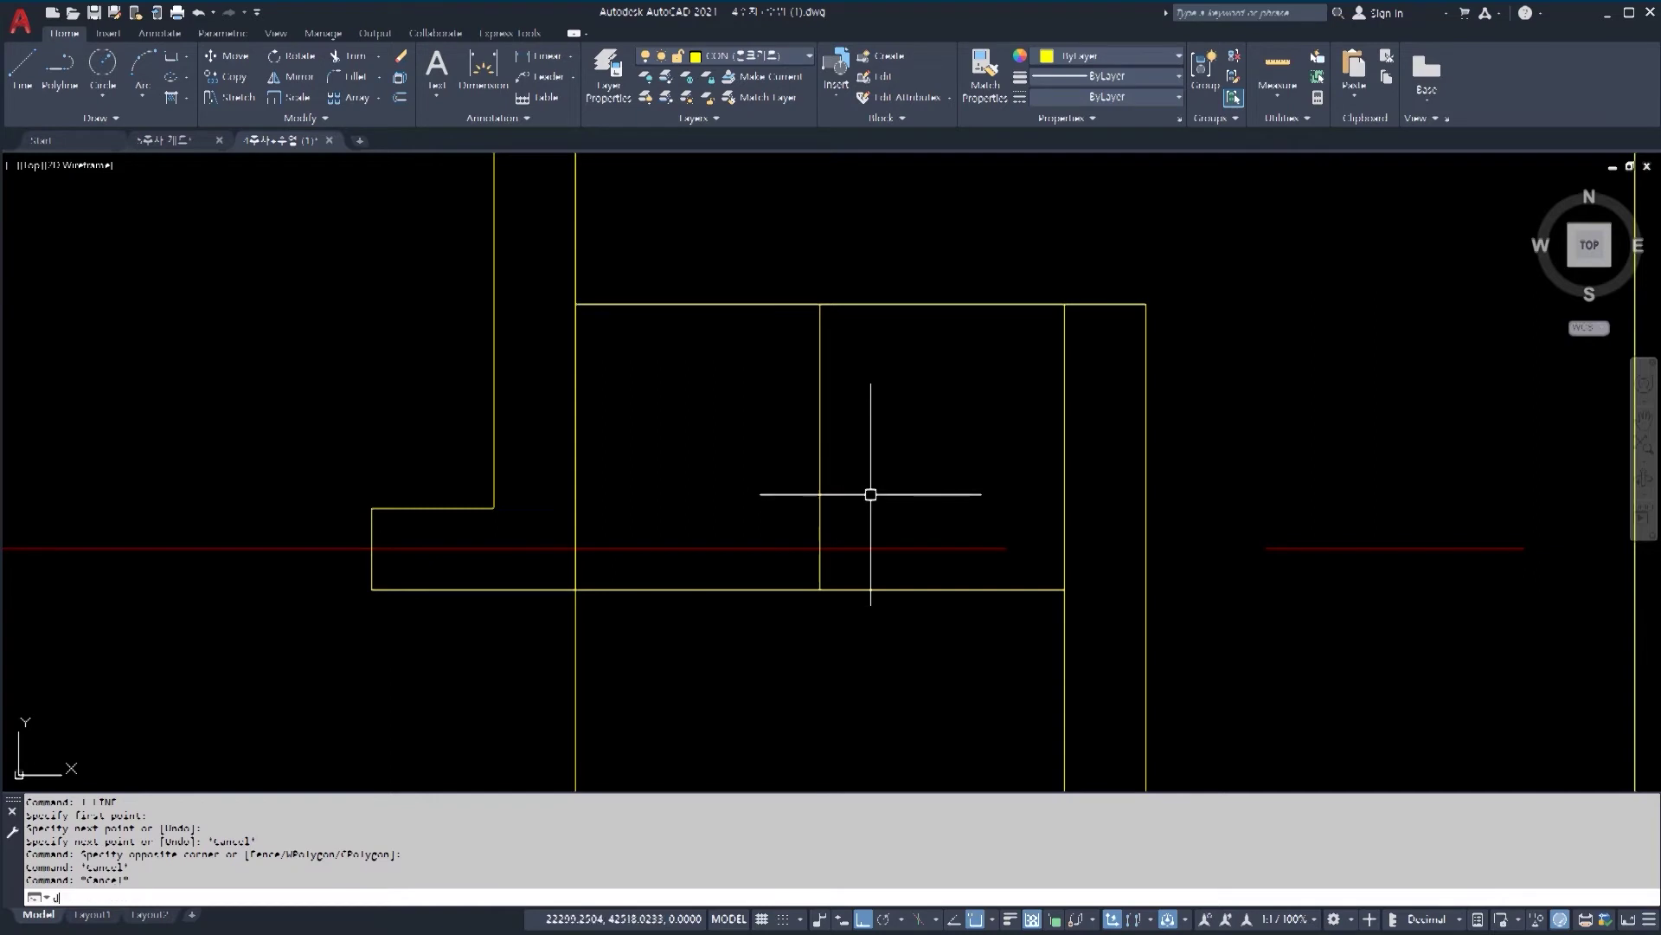
text(div)
key(Return)
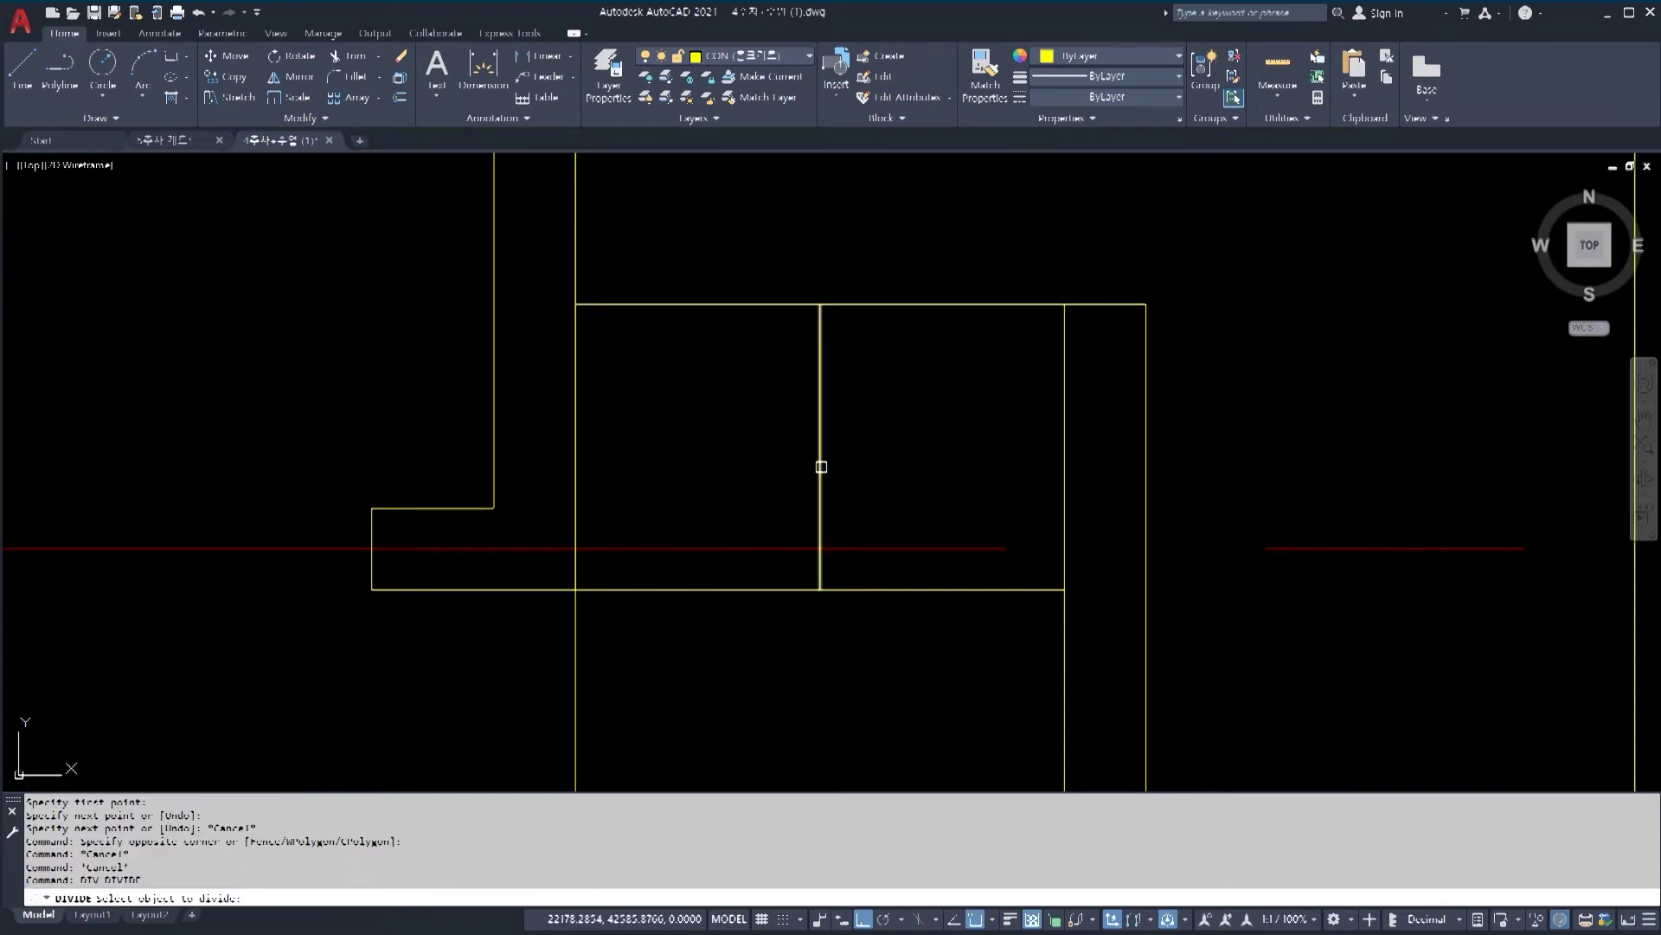
click(821, 467)
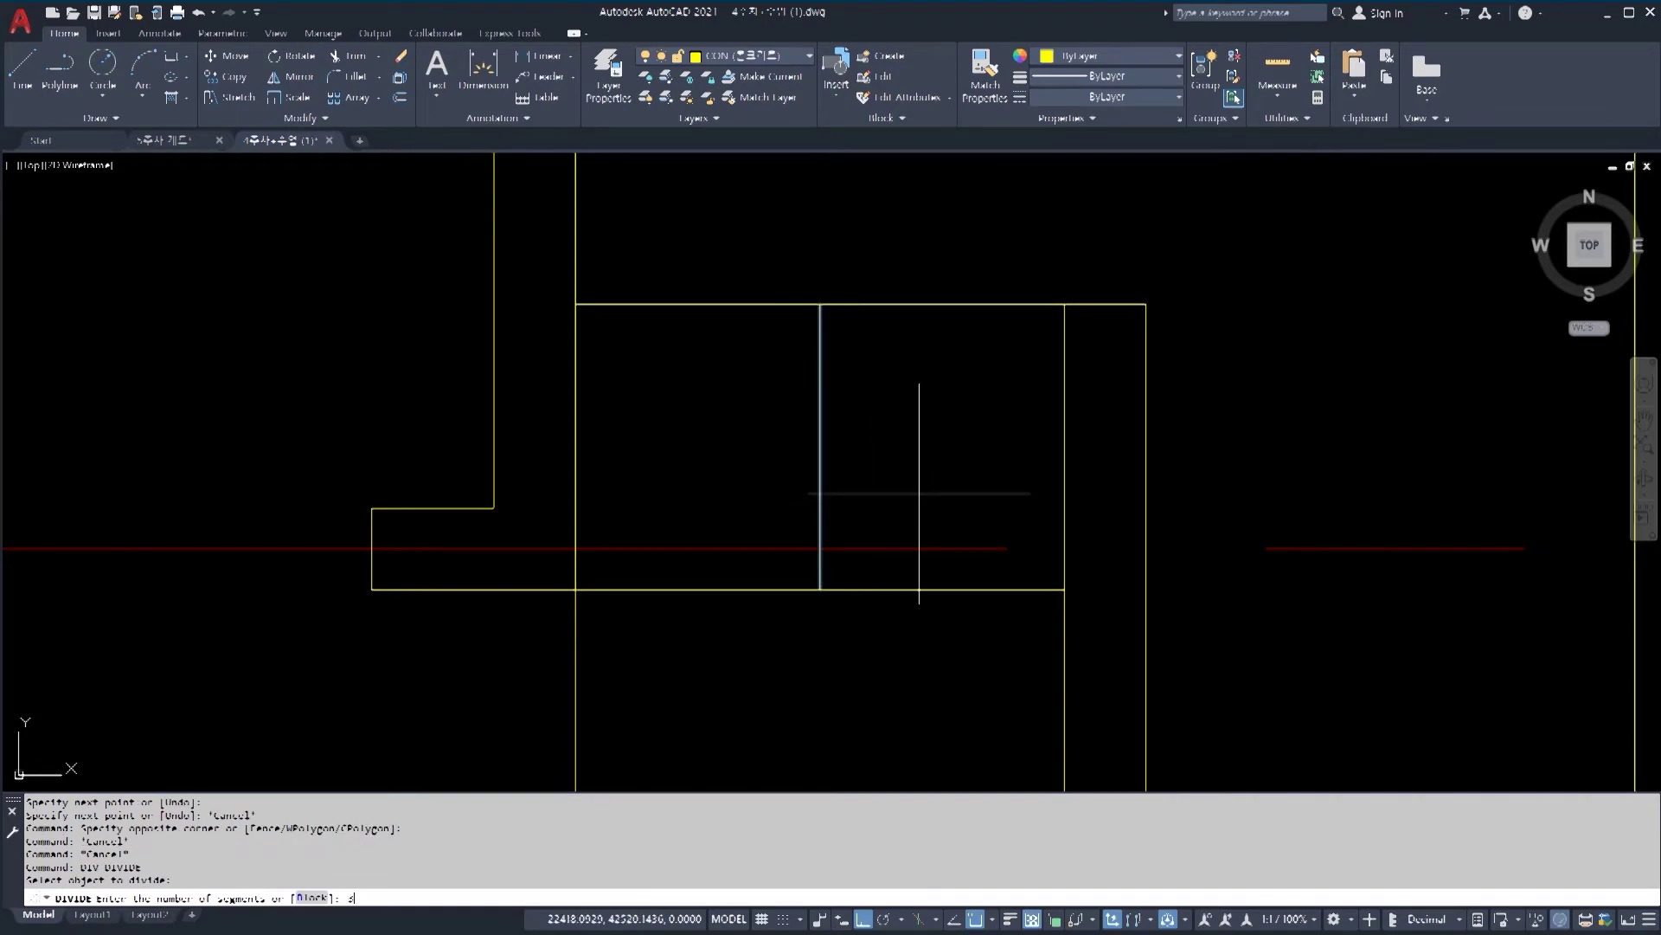
text(3)
key(Return)
click(736, 263)
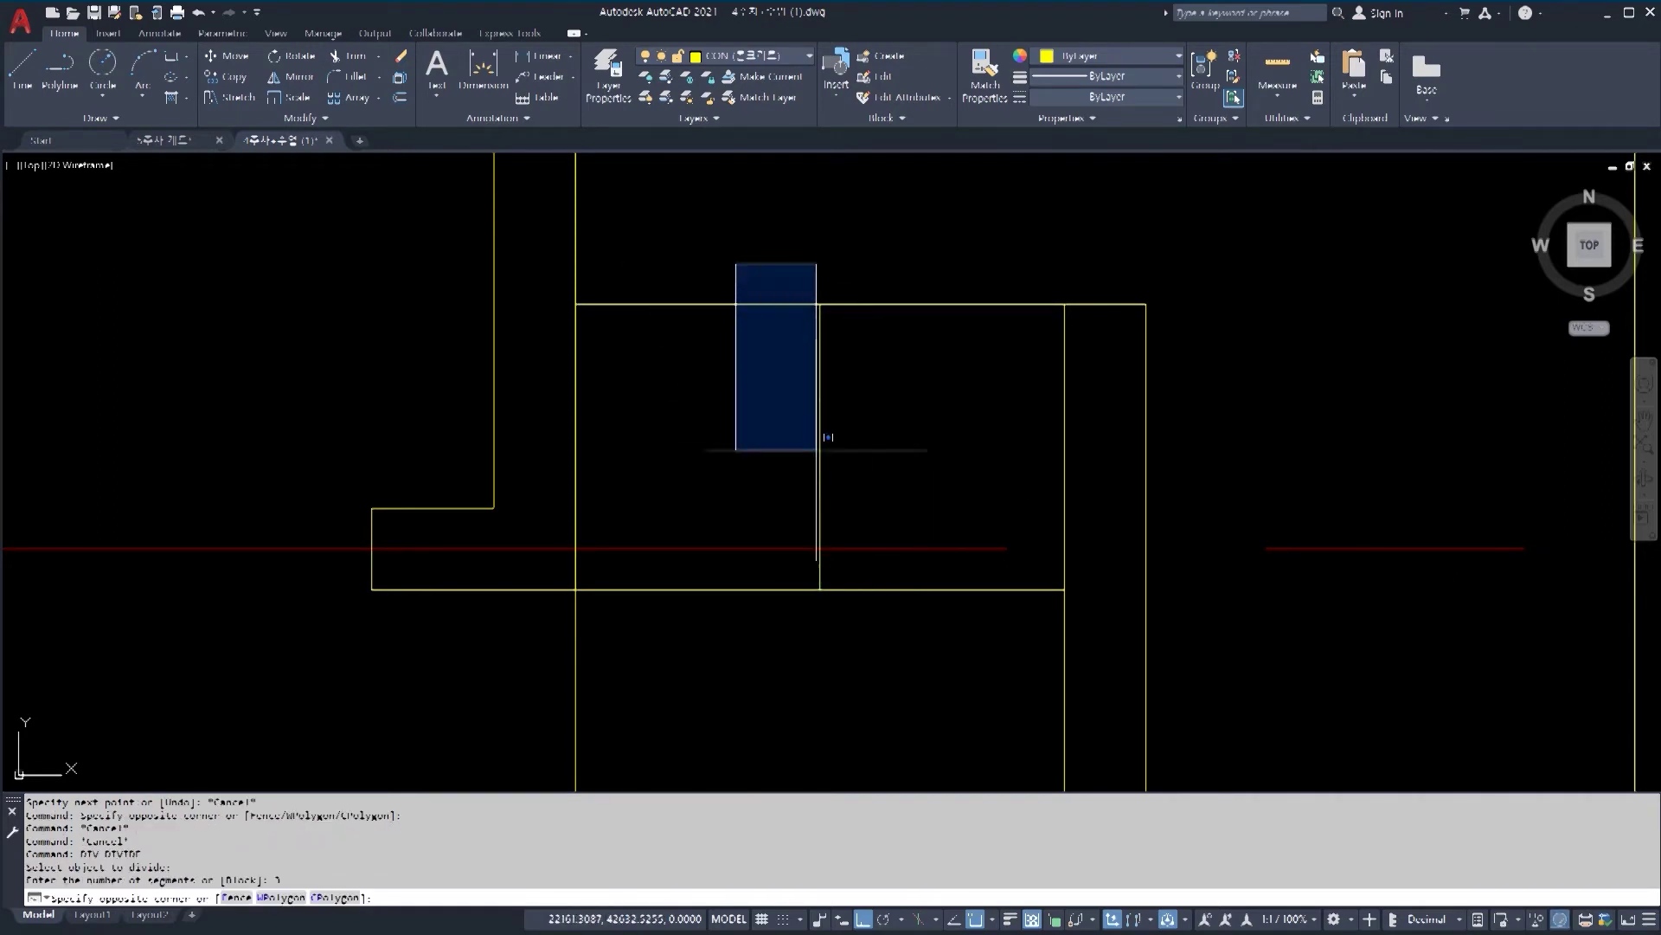
click(930, 647)
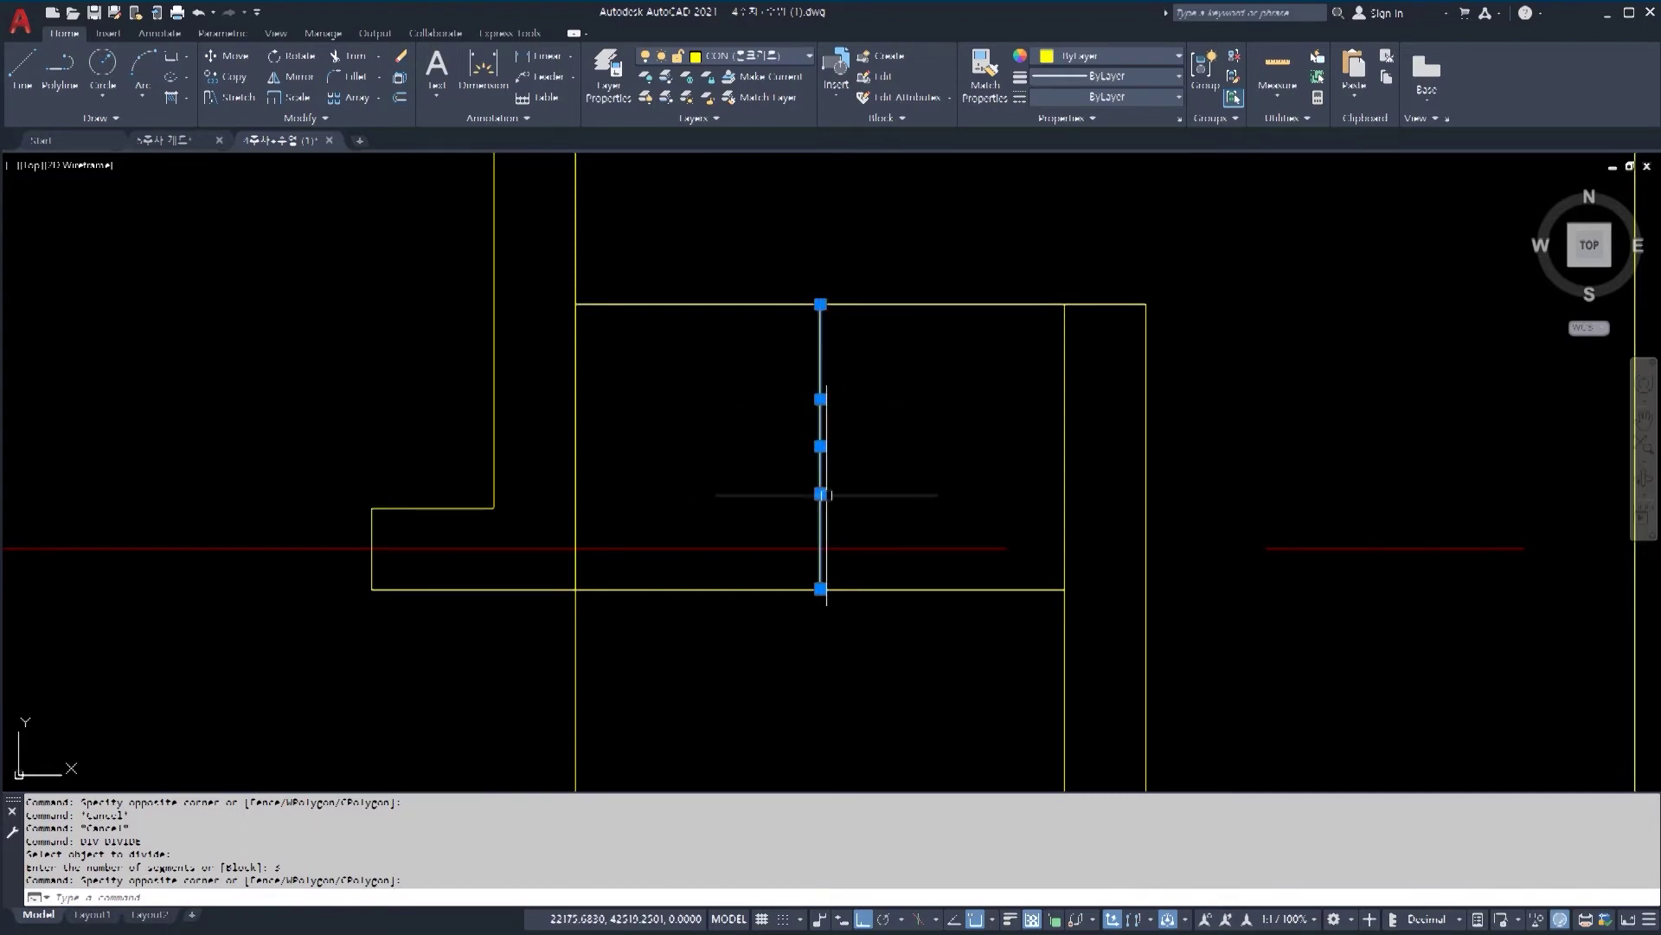
key(Escape)
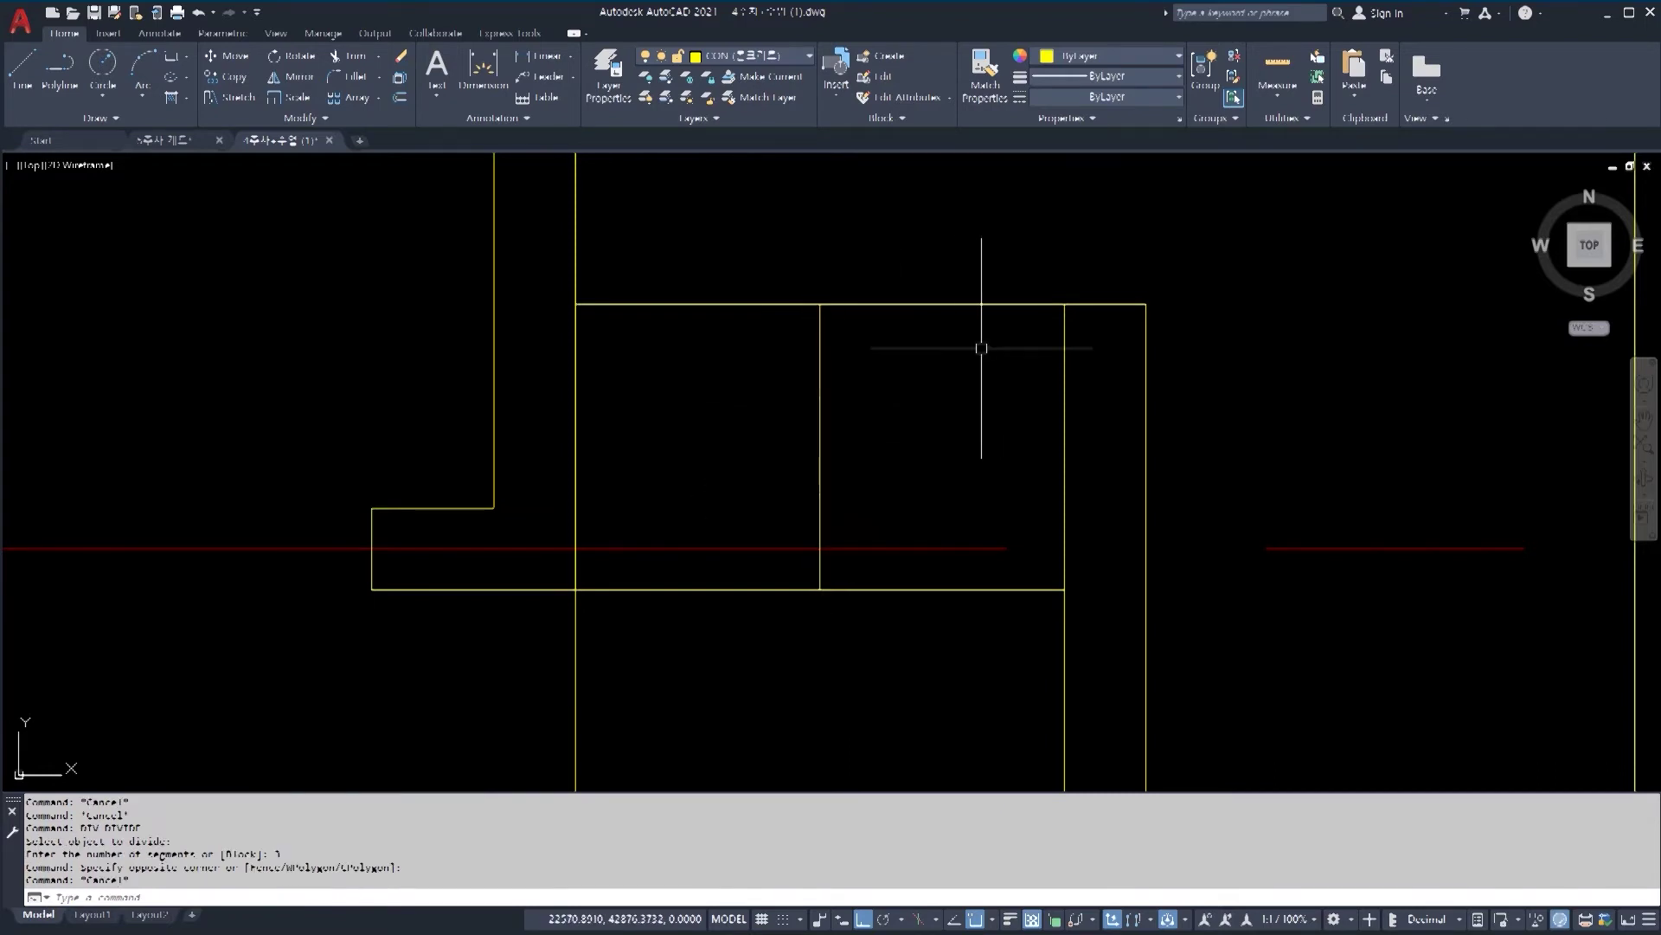
Step: Copy the upper horizontal stair line from its midpoint down to both division points on the vertical line
click(982, 349)
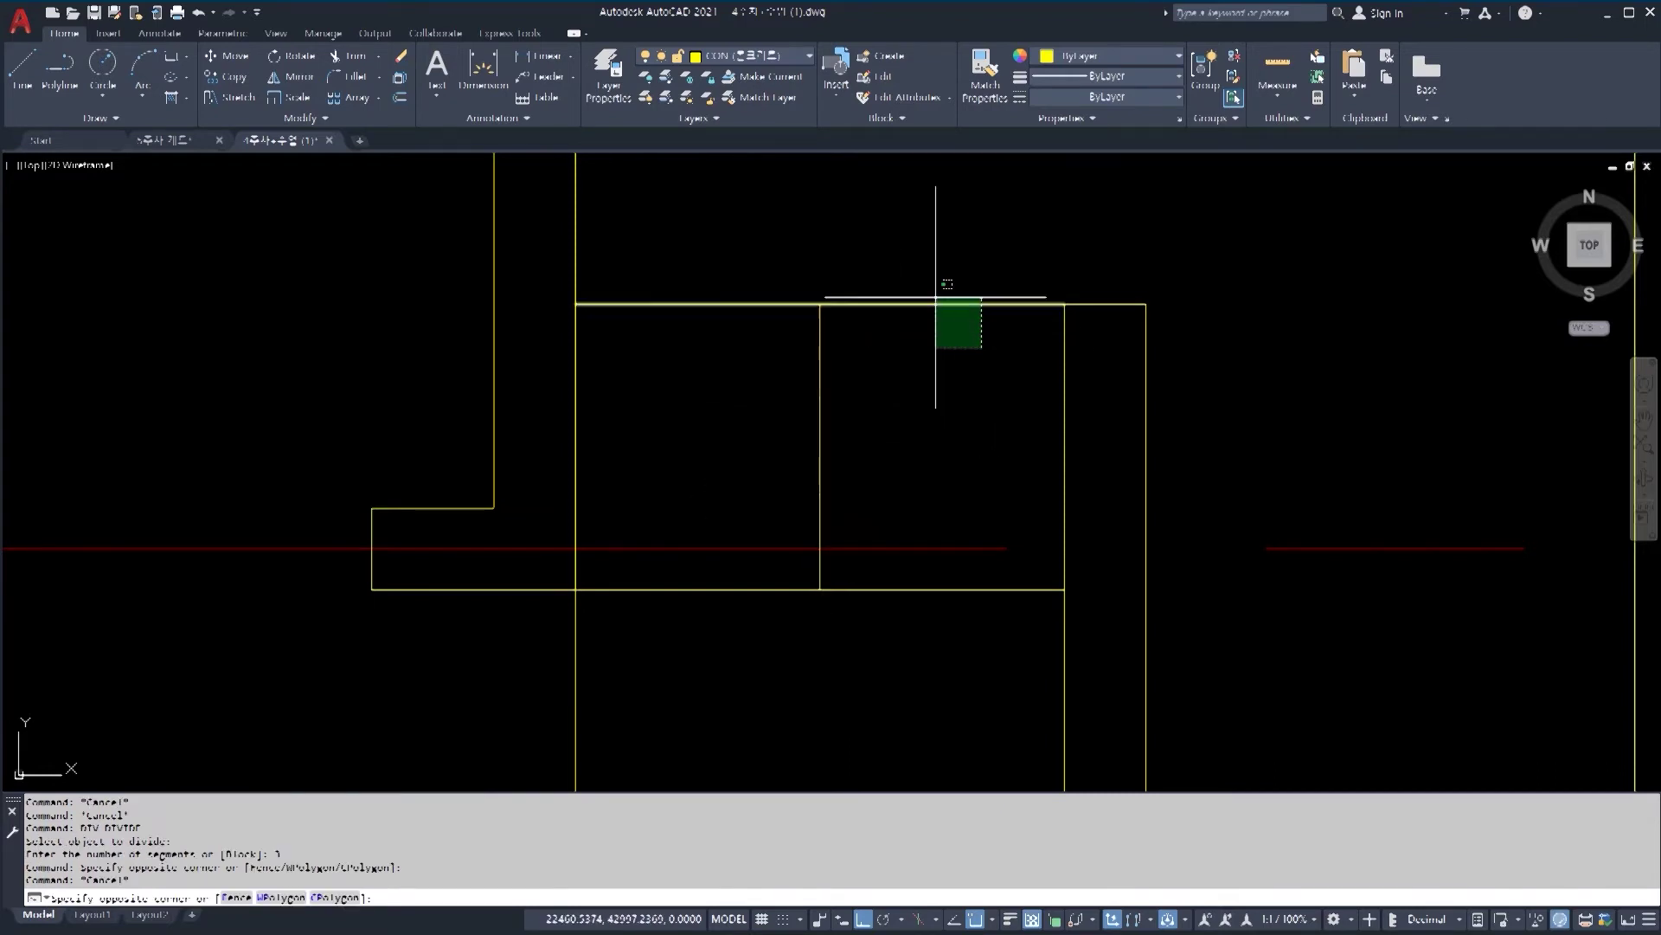
click(903, 253)
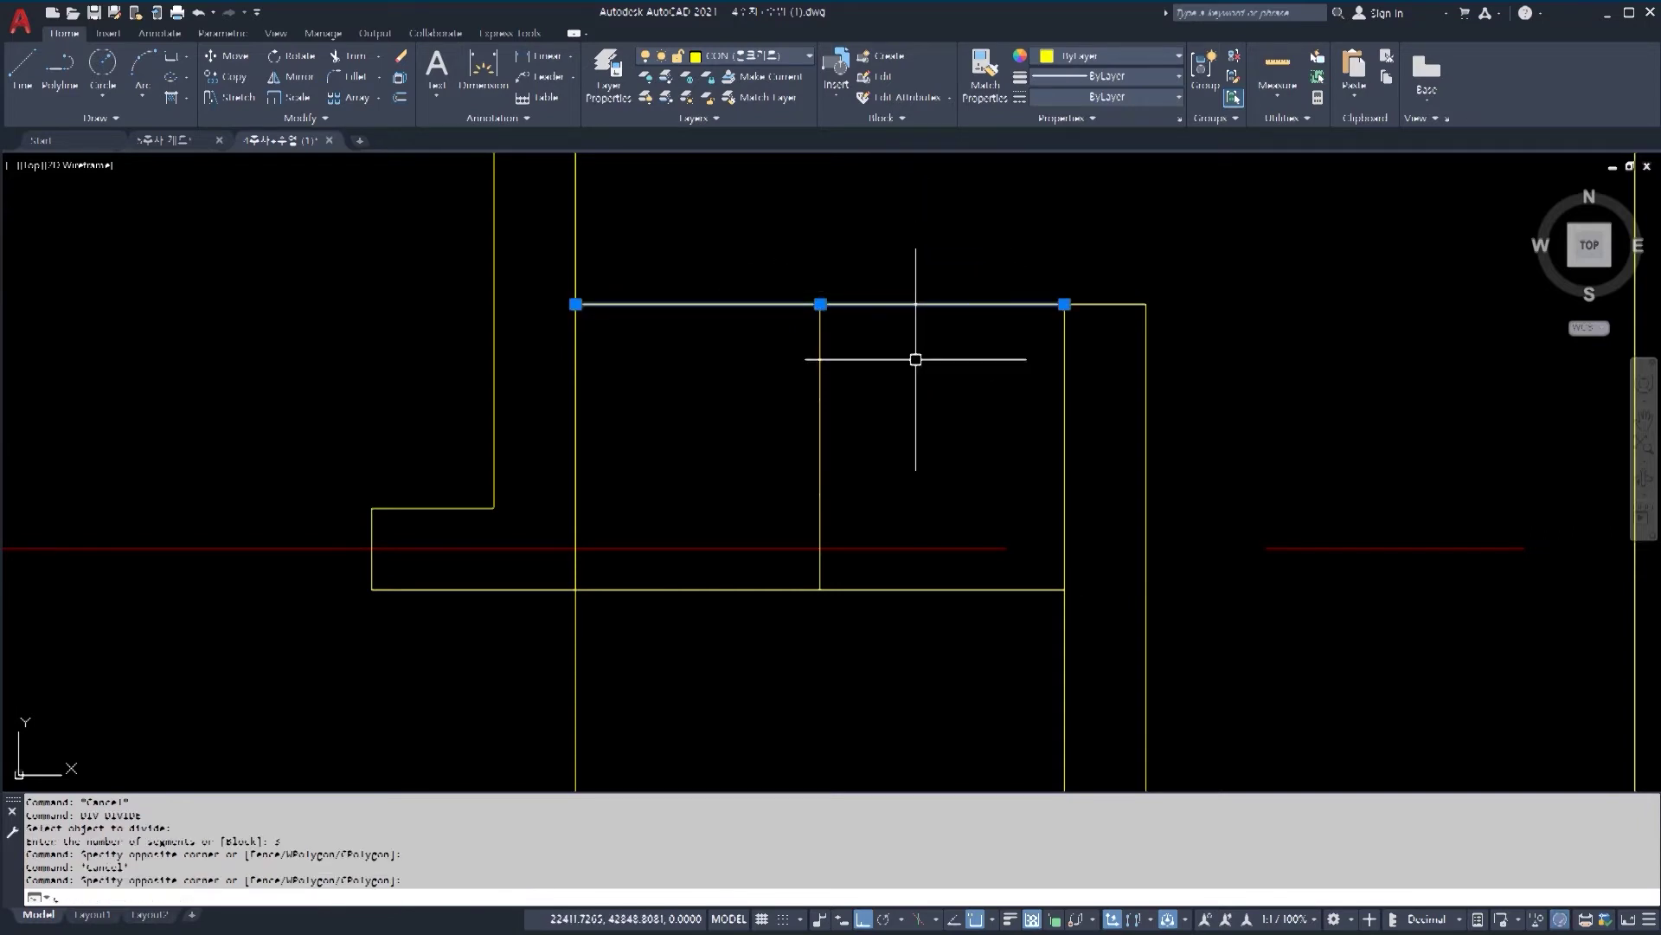
text(co)
key(Return)
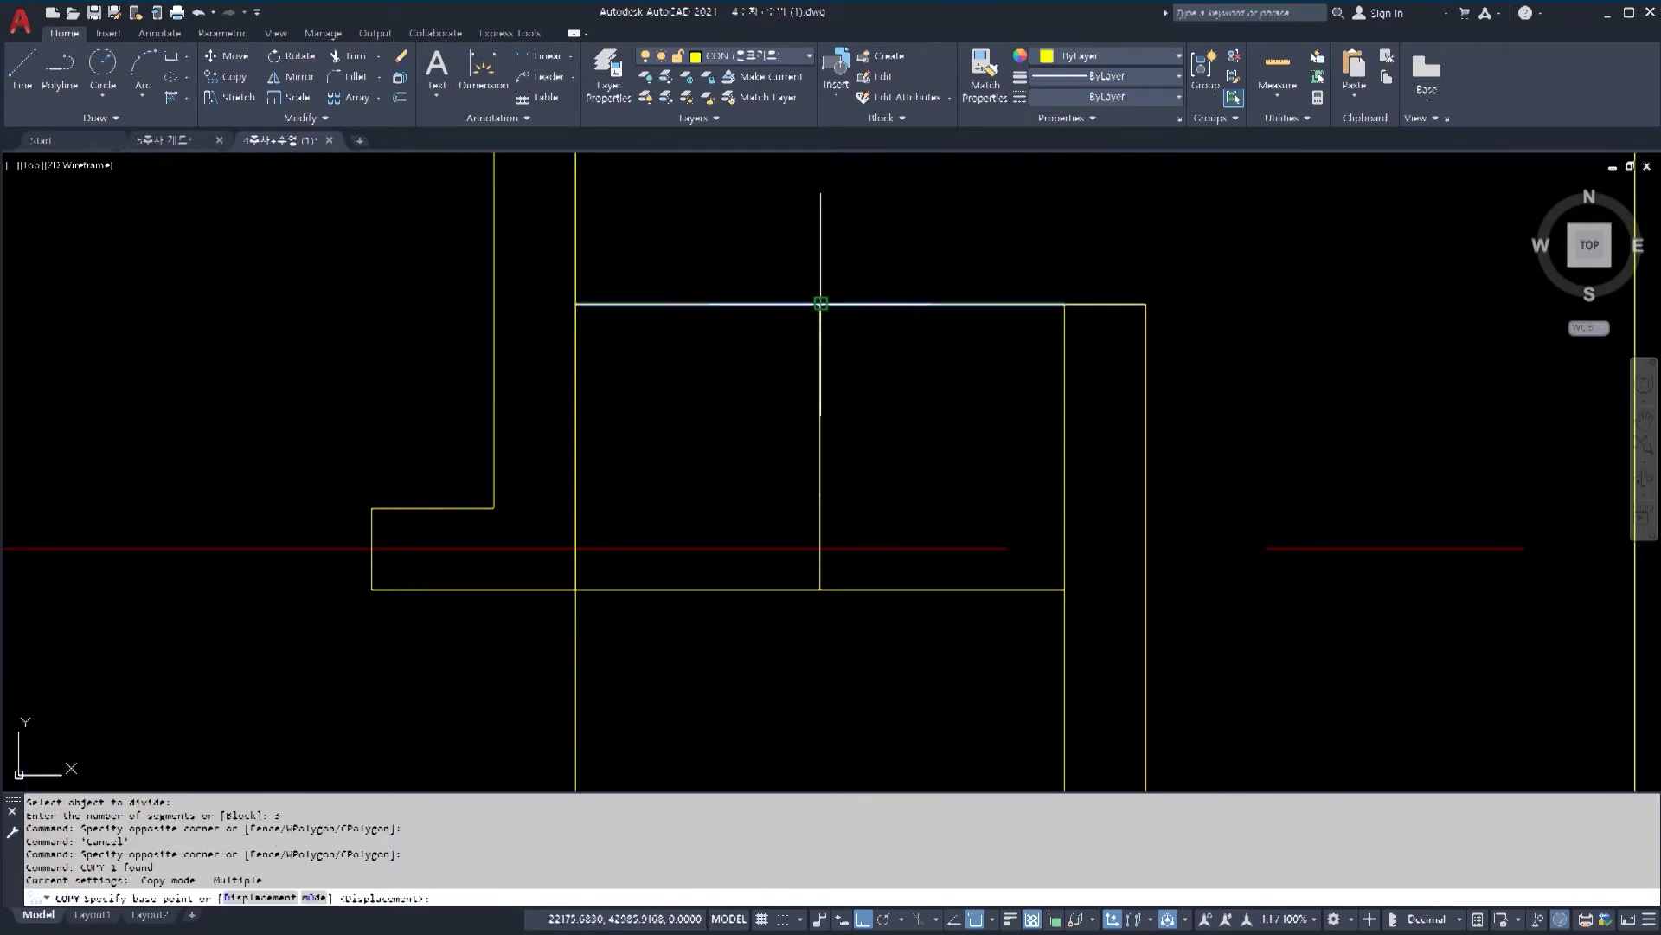
click(820, 303)
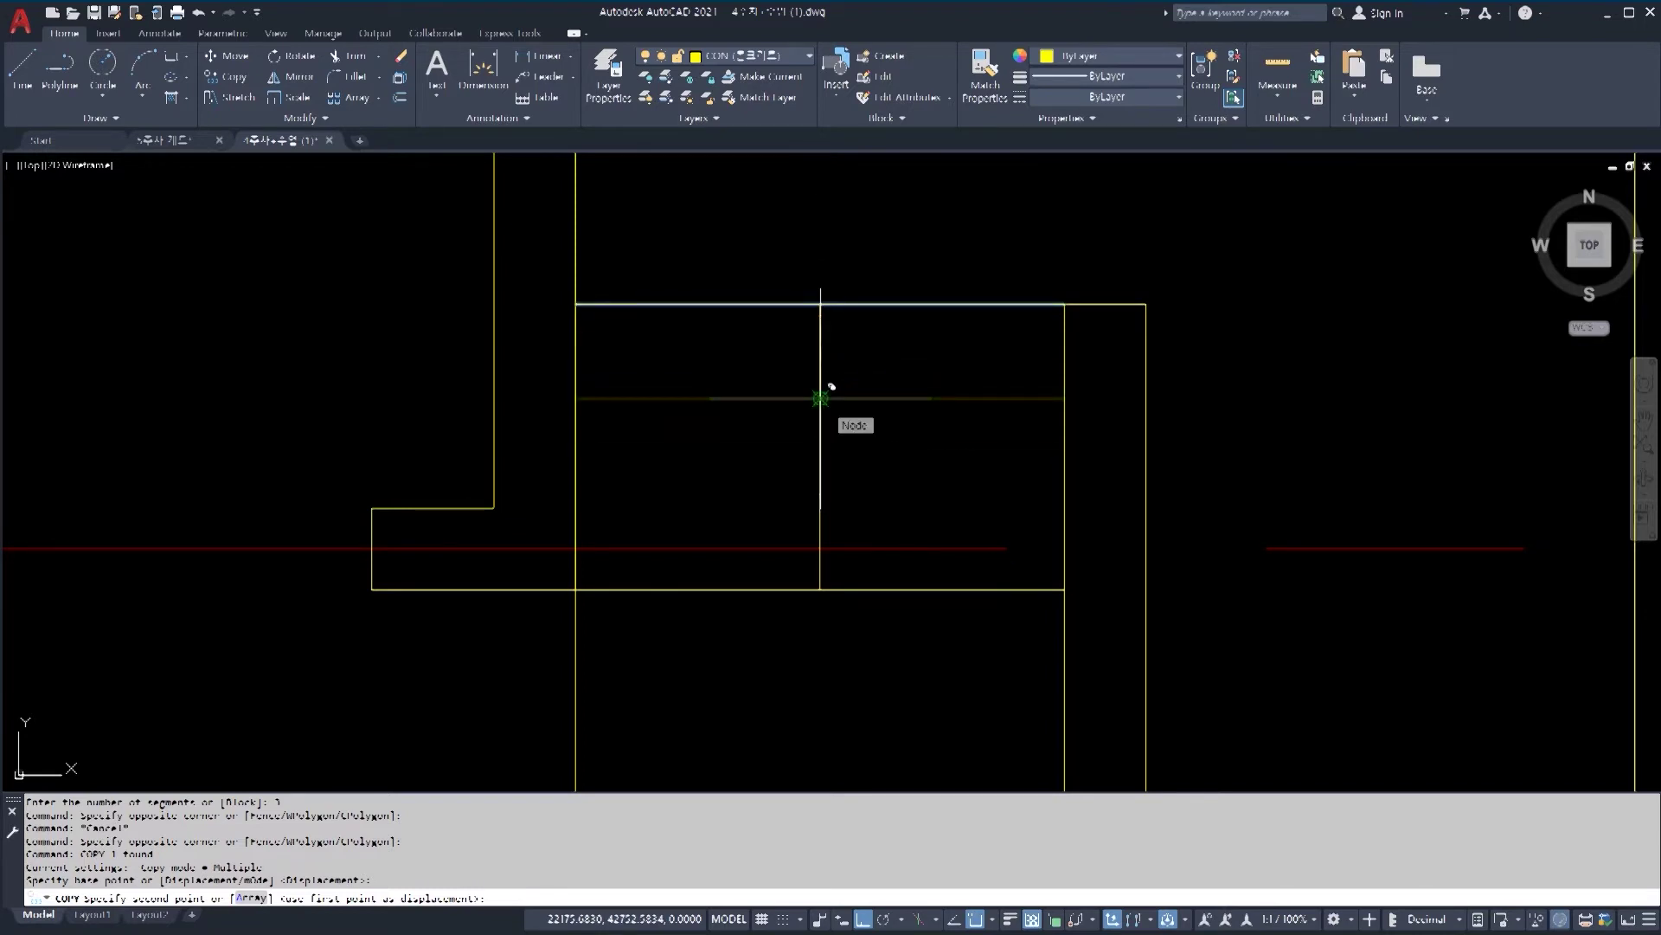
scroll(820, 398, up, 2)
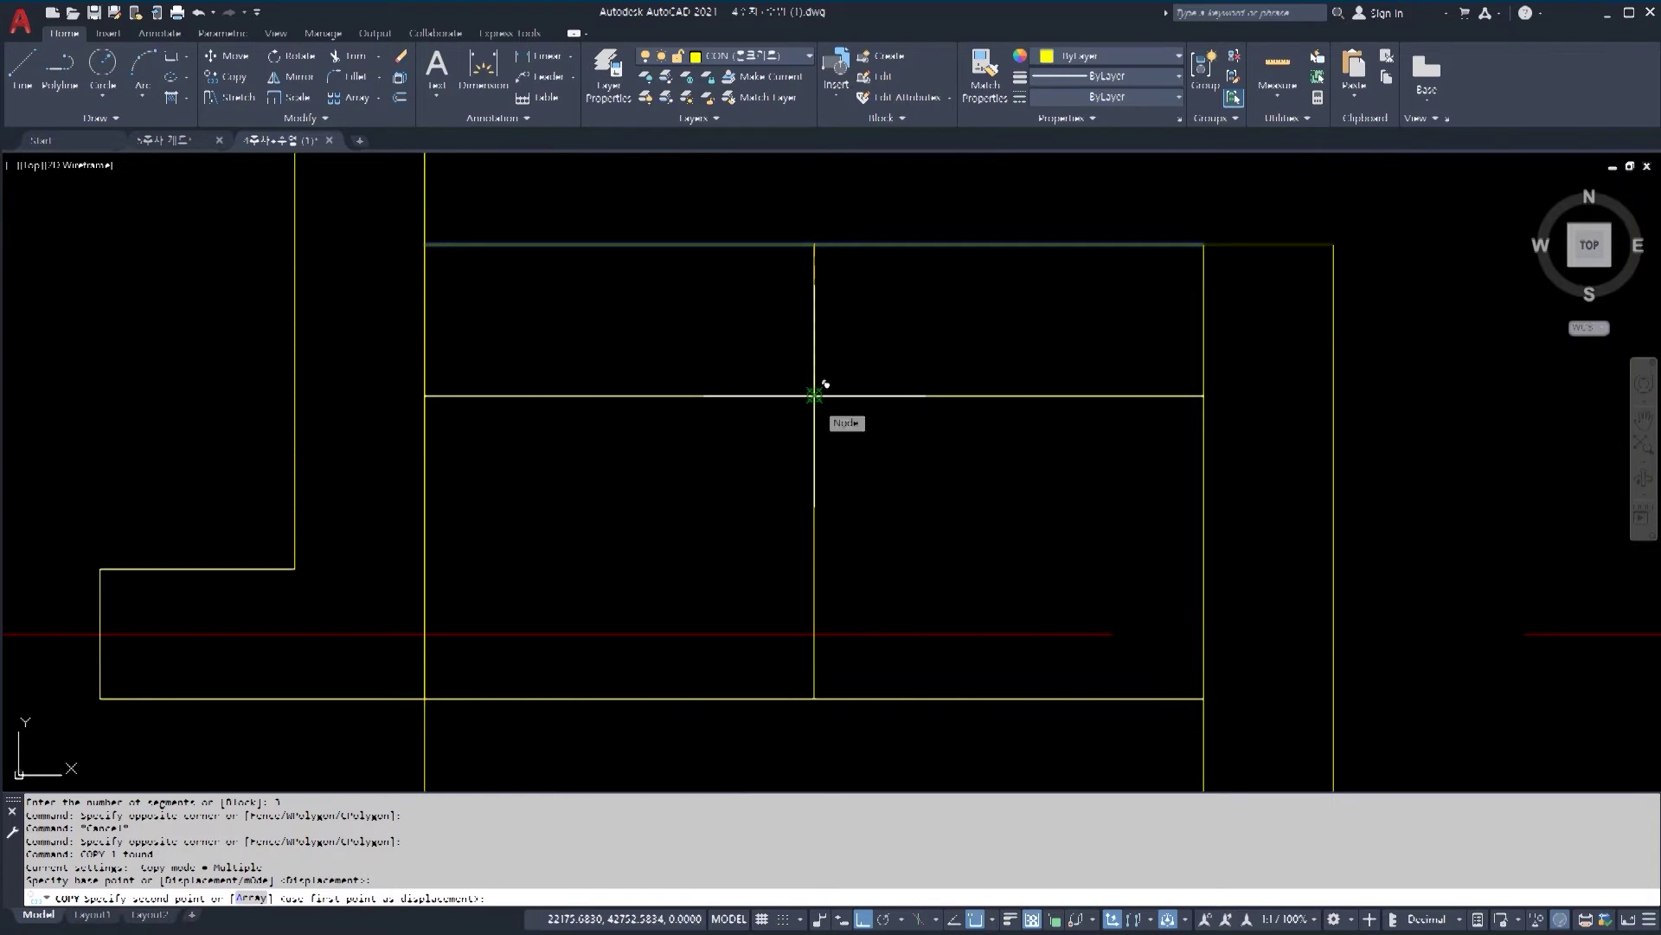
click(814, 396)
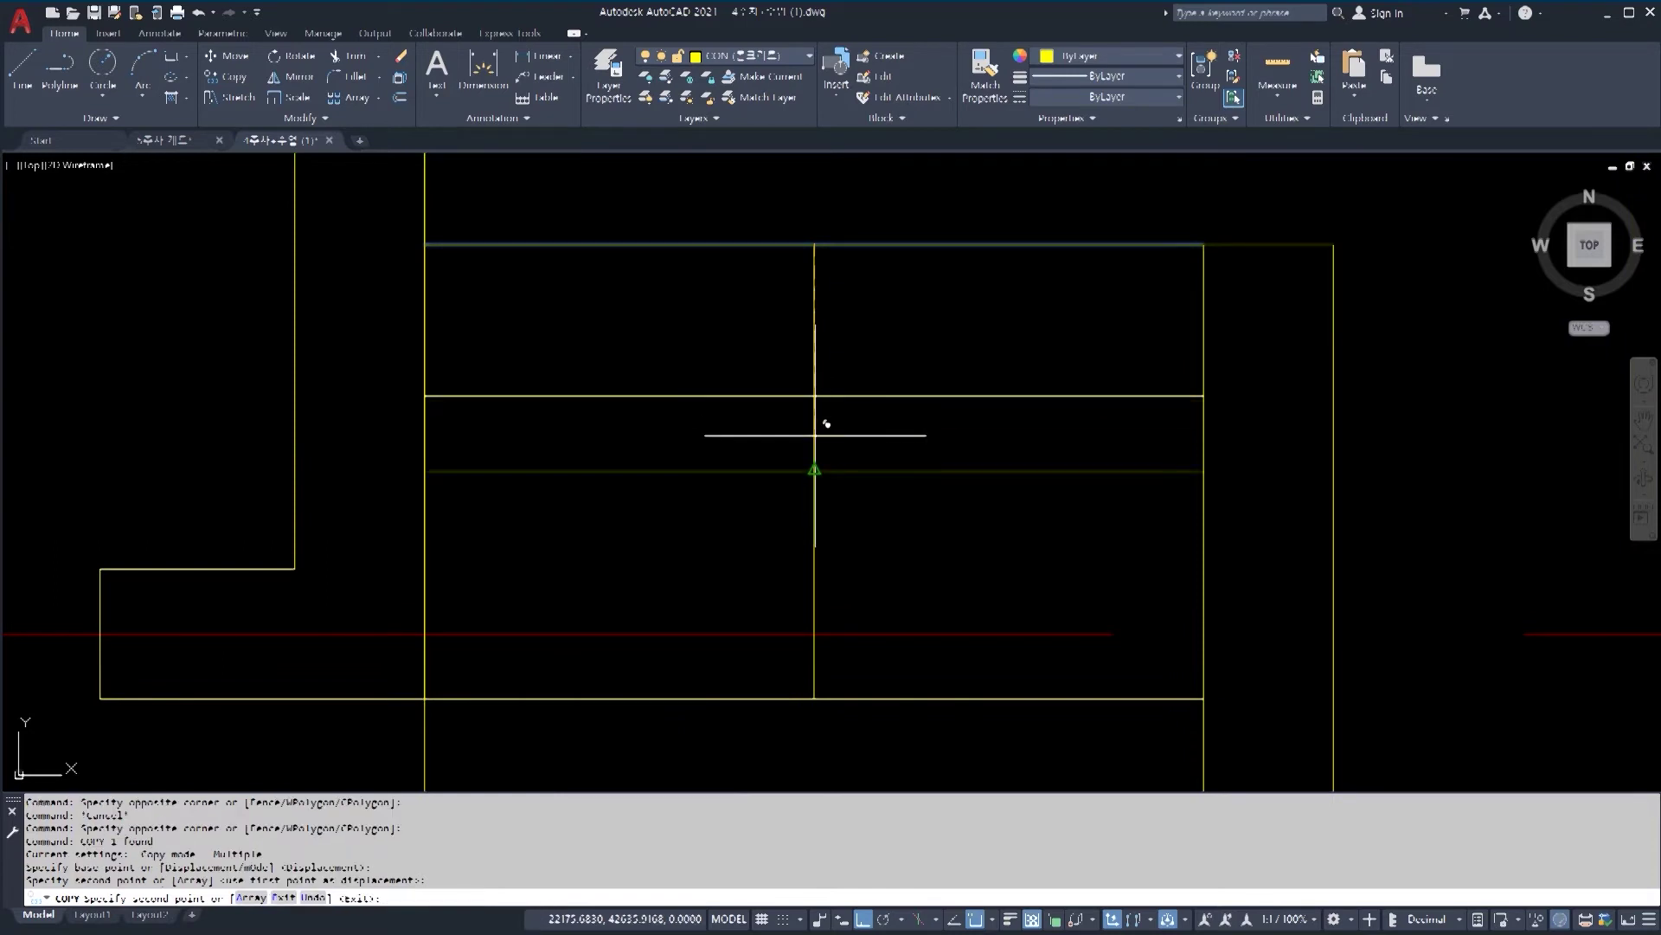
click(825, 536)
key(Escape)
scroll(727, 519, down, 2)
key(Escape)
Step: Select the vertical helper line together with its two division points
click(727, 277)
click(834, 709)
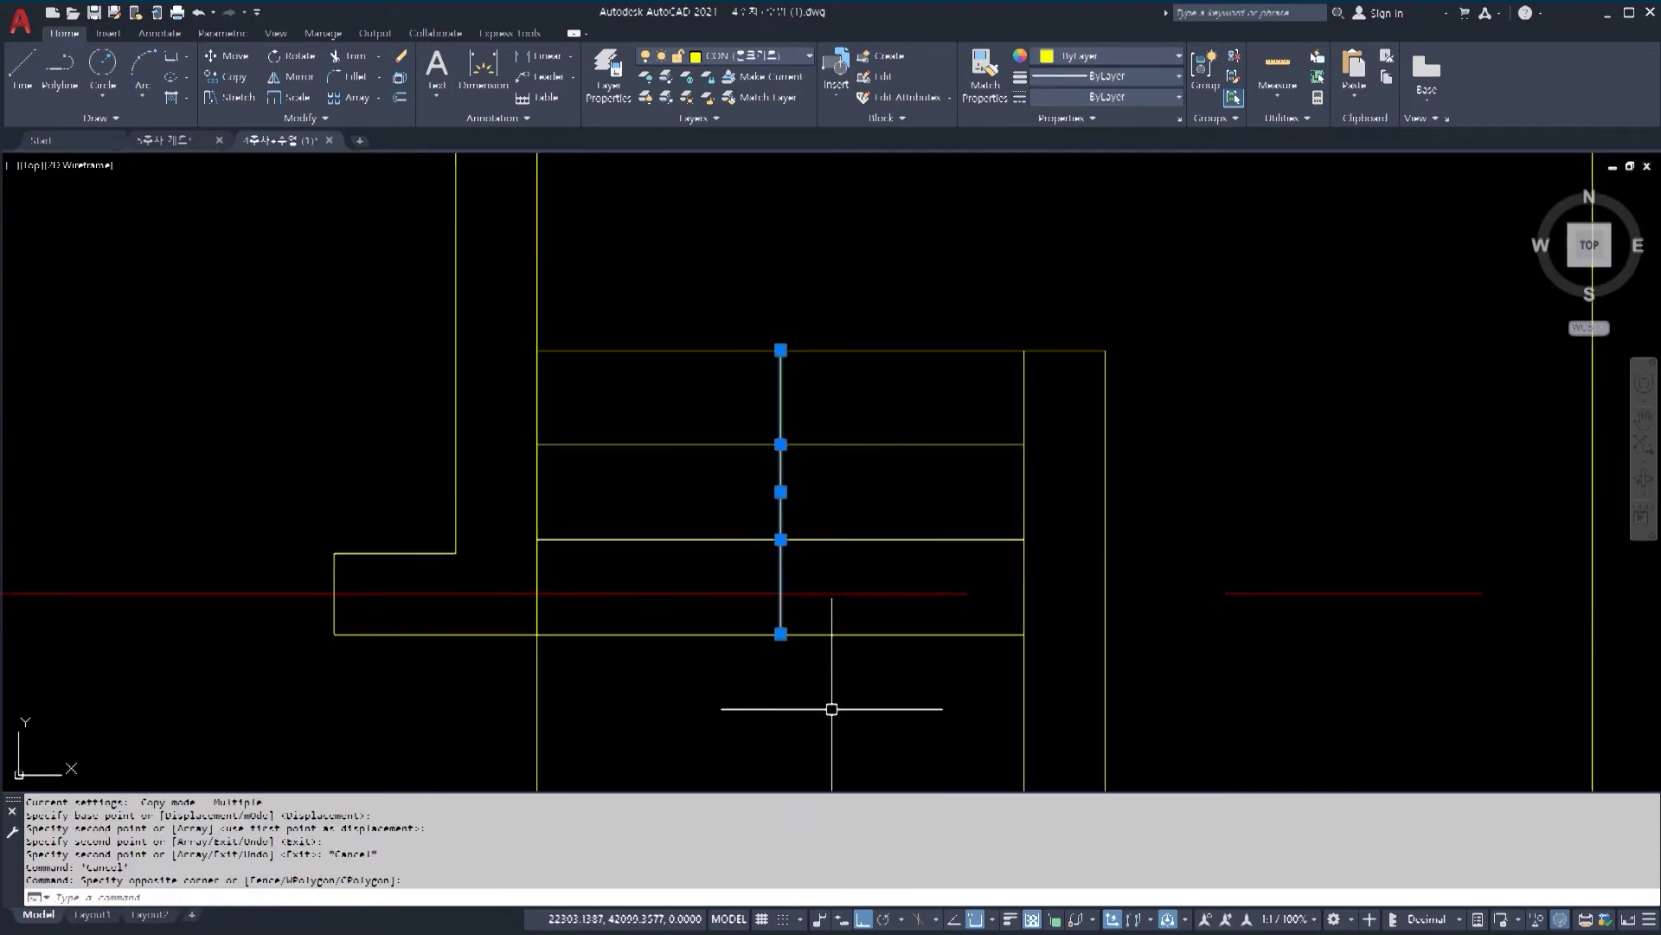
Step: Erase the selected vertical construction line and its division points from the short flight of treads
key(Delete)
scroll(839, 389, down, 3)
scroll(916, 493, up, 3)
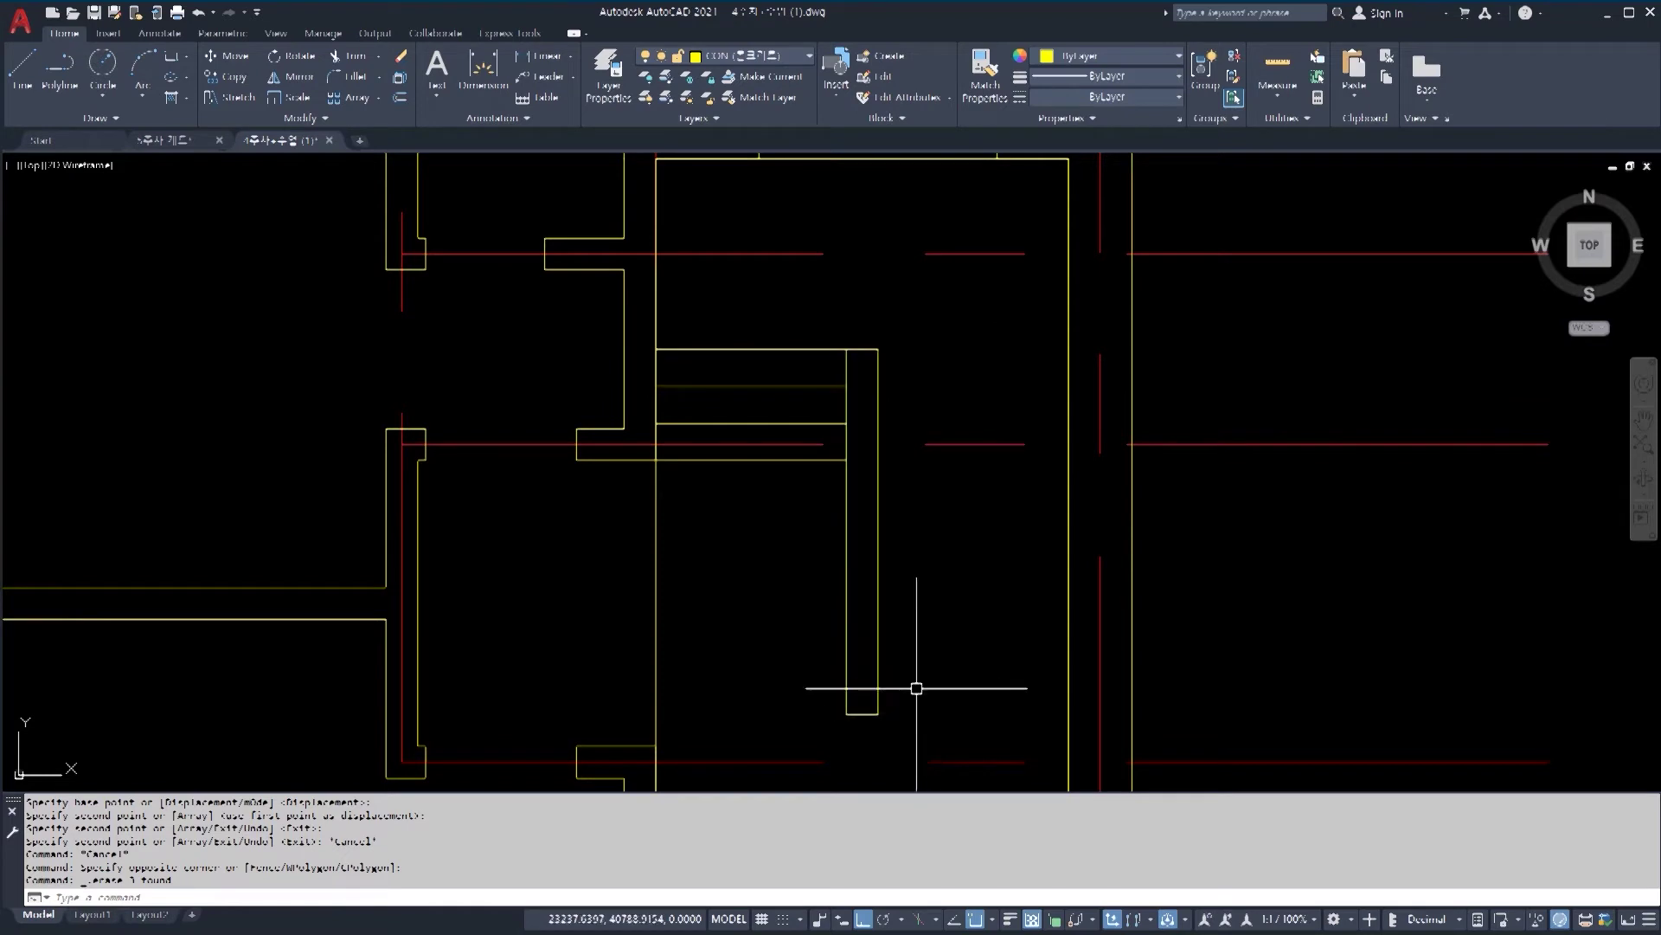
Step: Draw a horizontal line from the upper-right corner of the narrow wall between the stair flights to the inner face of the right wall
text(1)
key(Return)
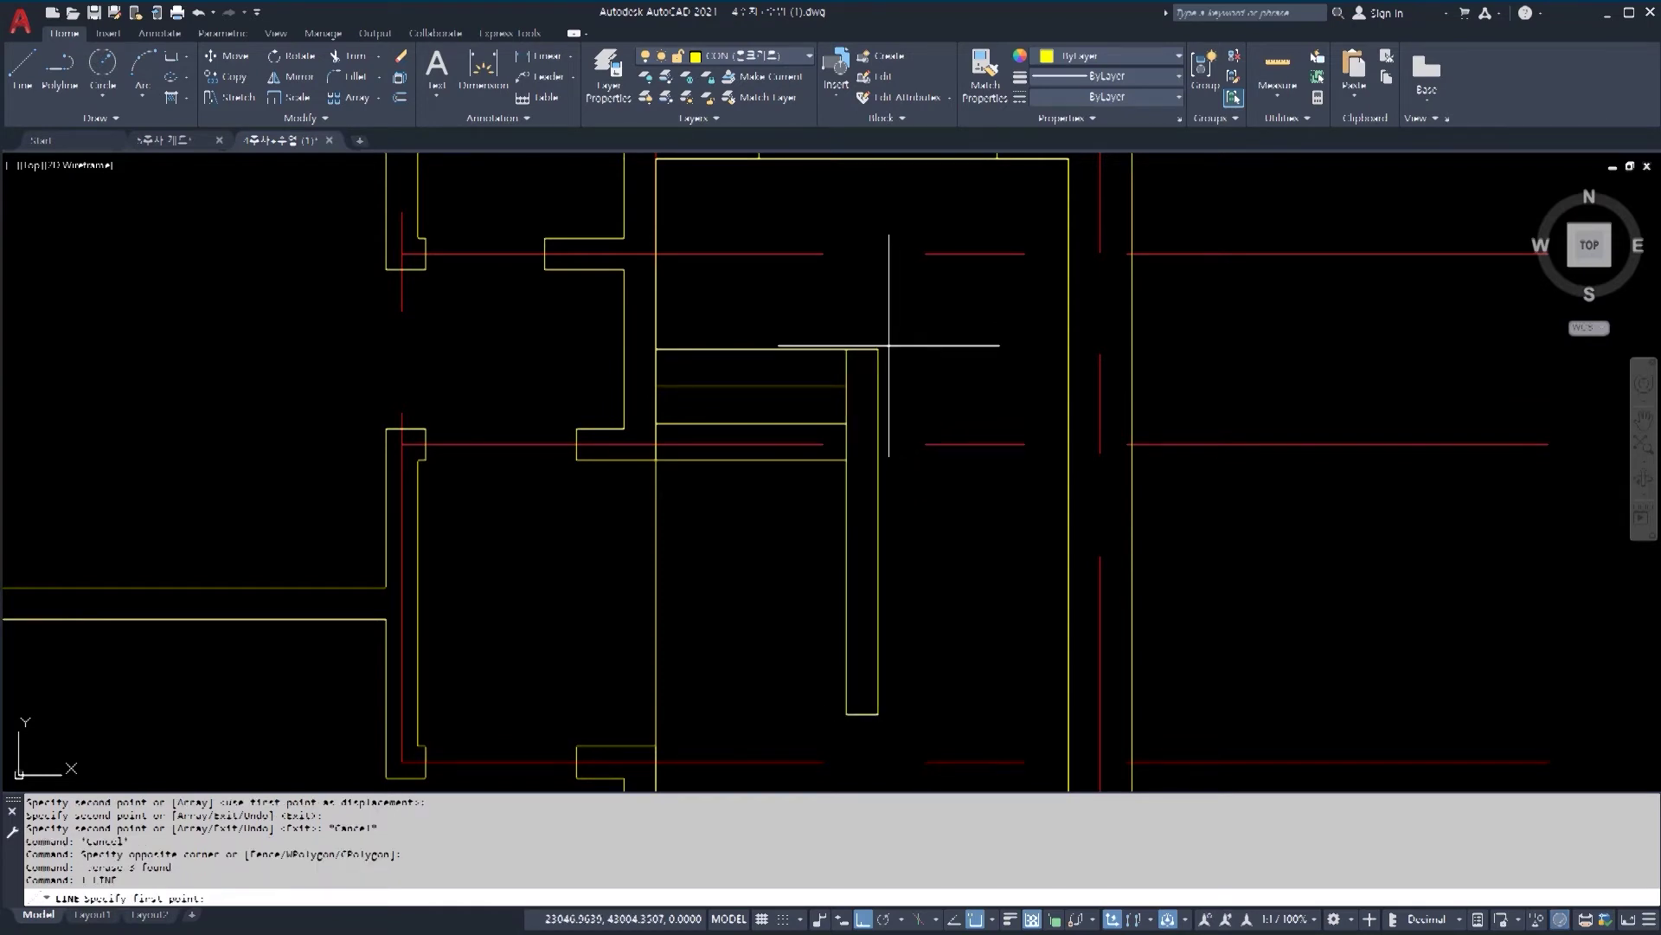
click(878, 349)
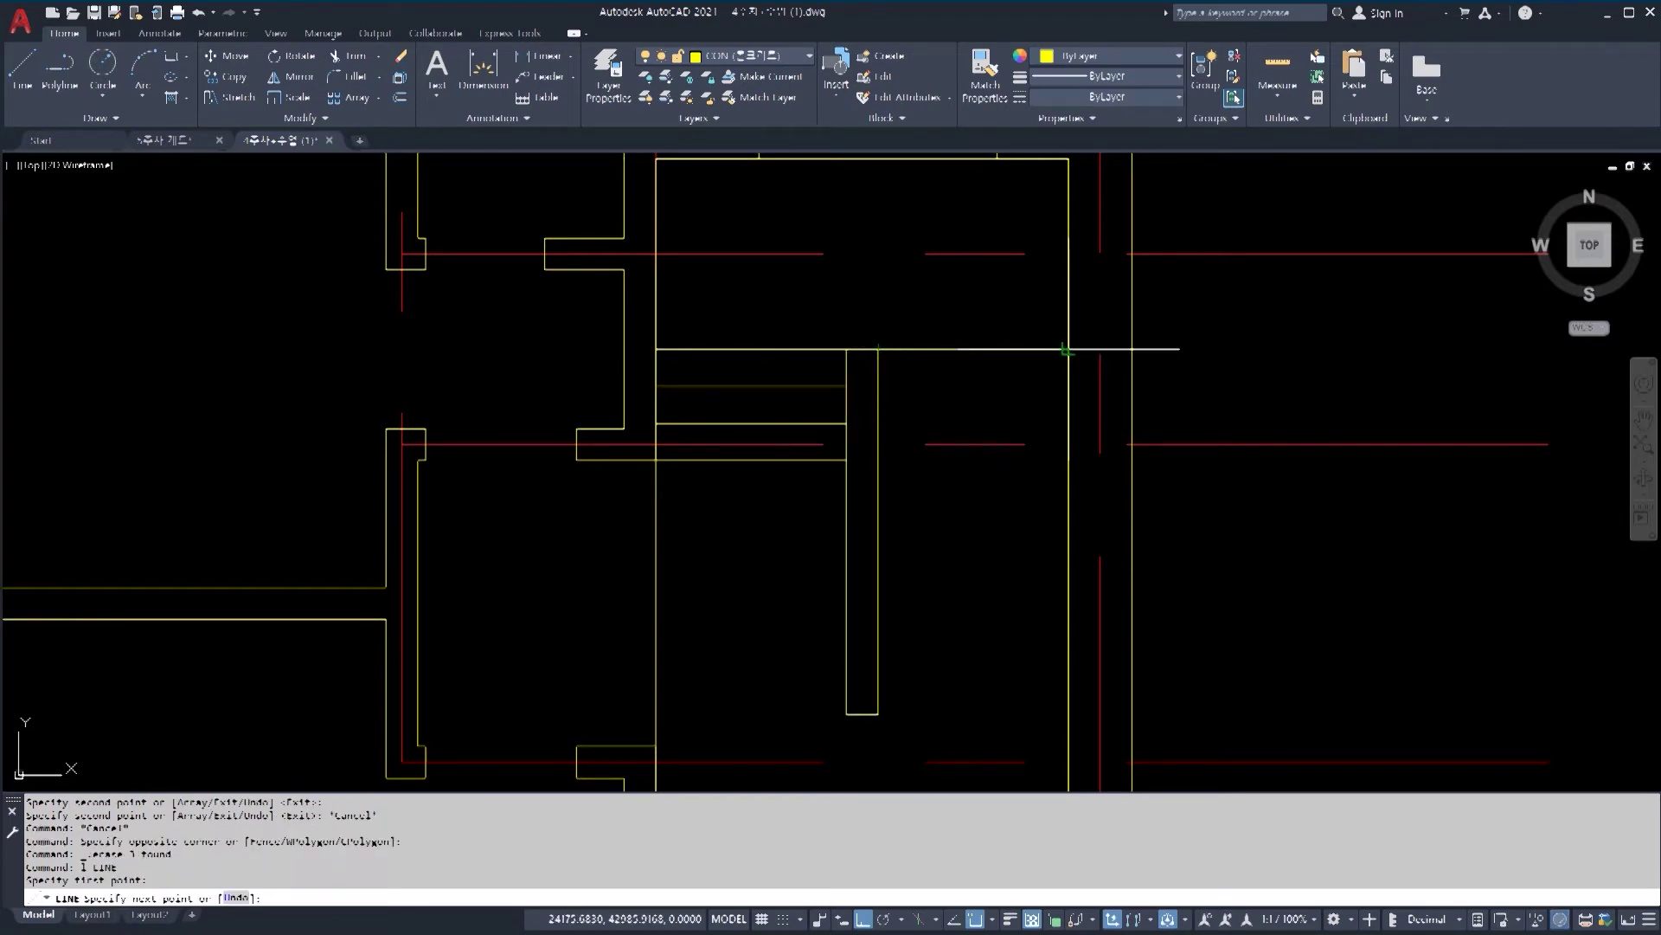
key(Escape)
Step: Copy the new horizontal line down to the lower-right corner of the narrow wall between the flights
click(1002, 396)
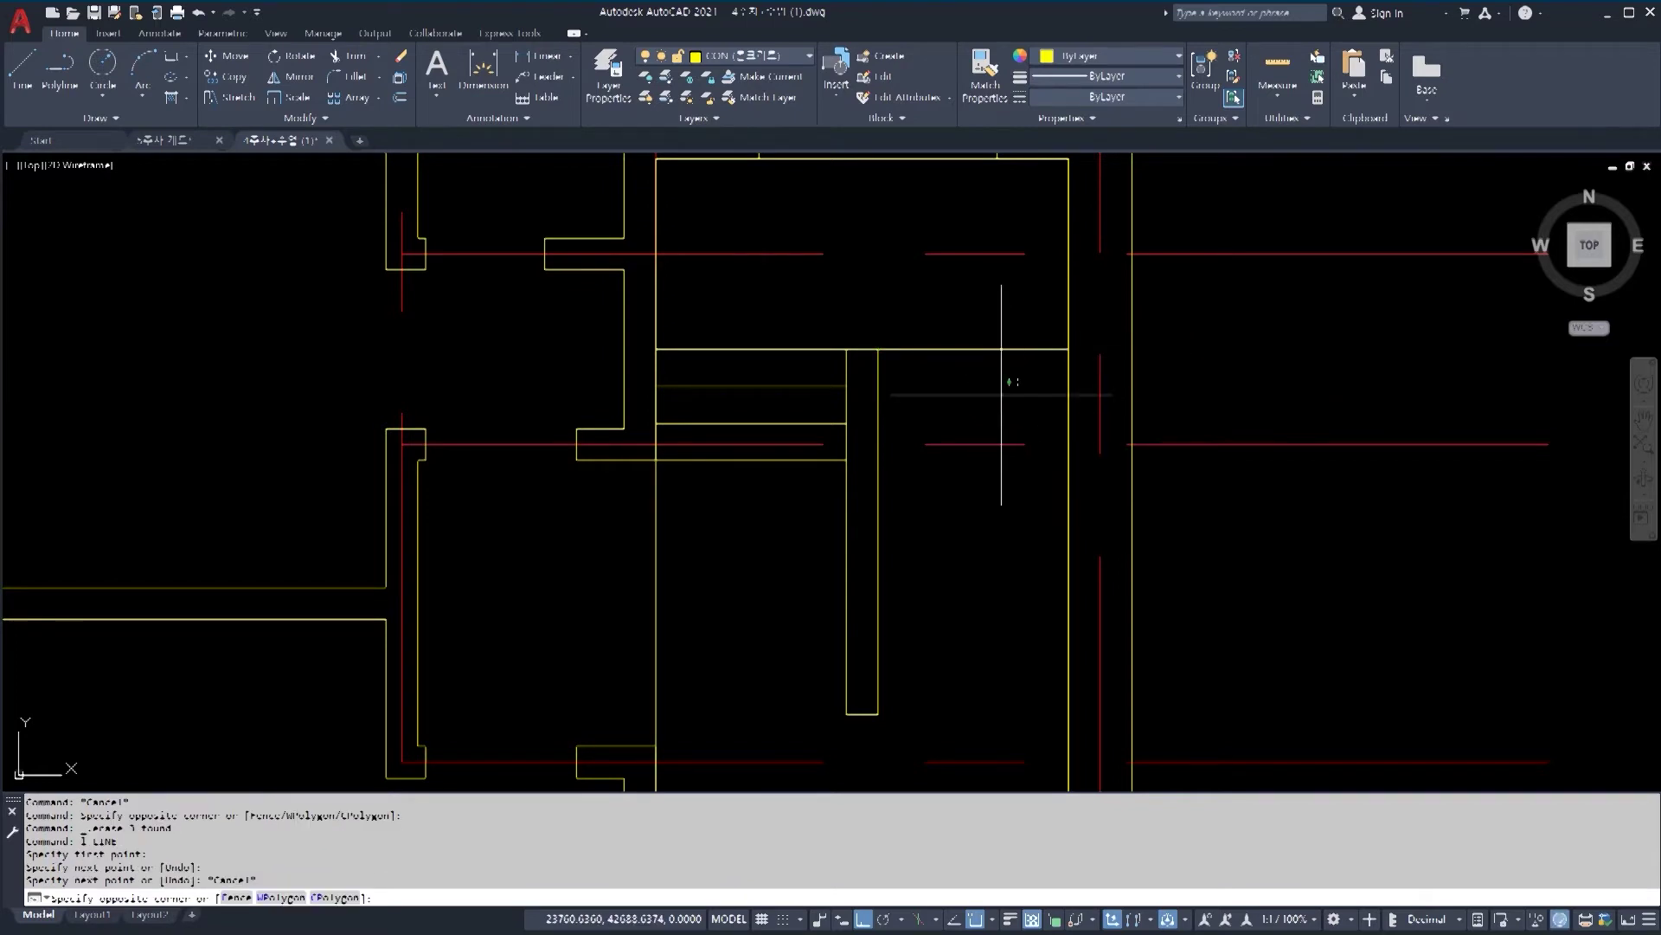
click(962, 351)
scroll(995, 502, up, 2)
middle_drag(996, 512, 965, 435)
text(co)
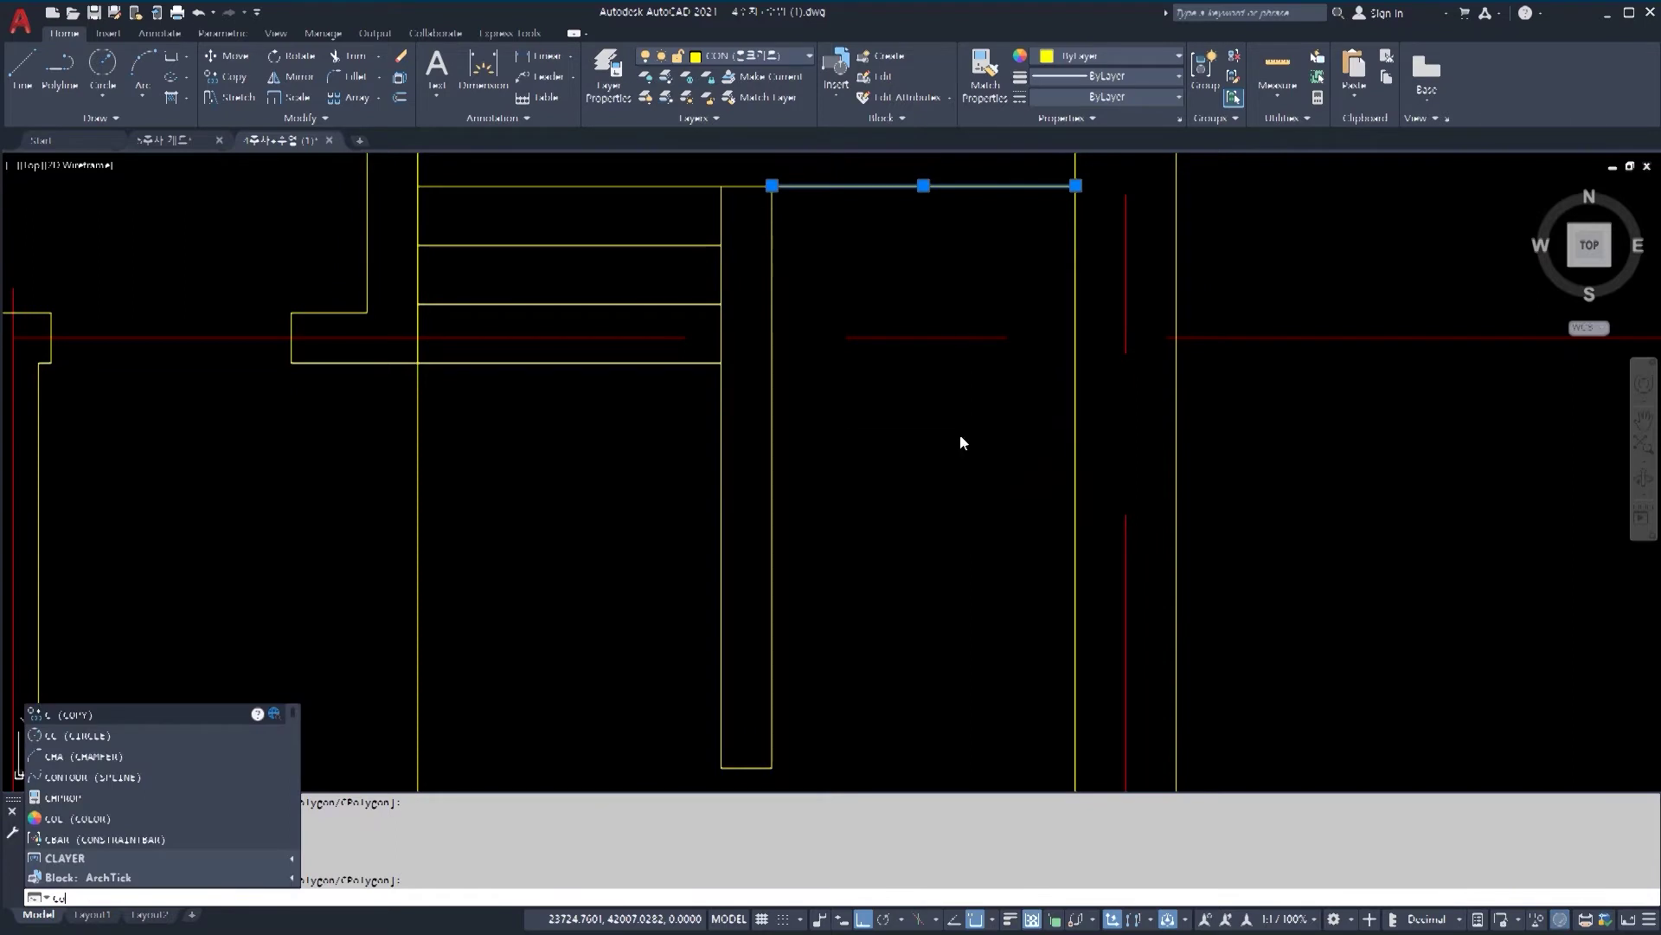
key(Return)
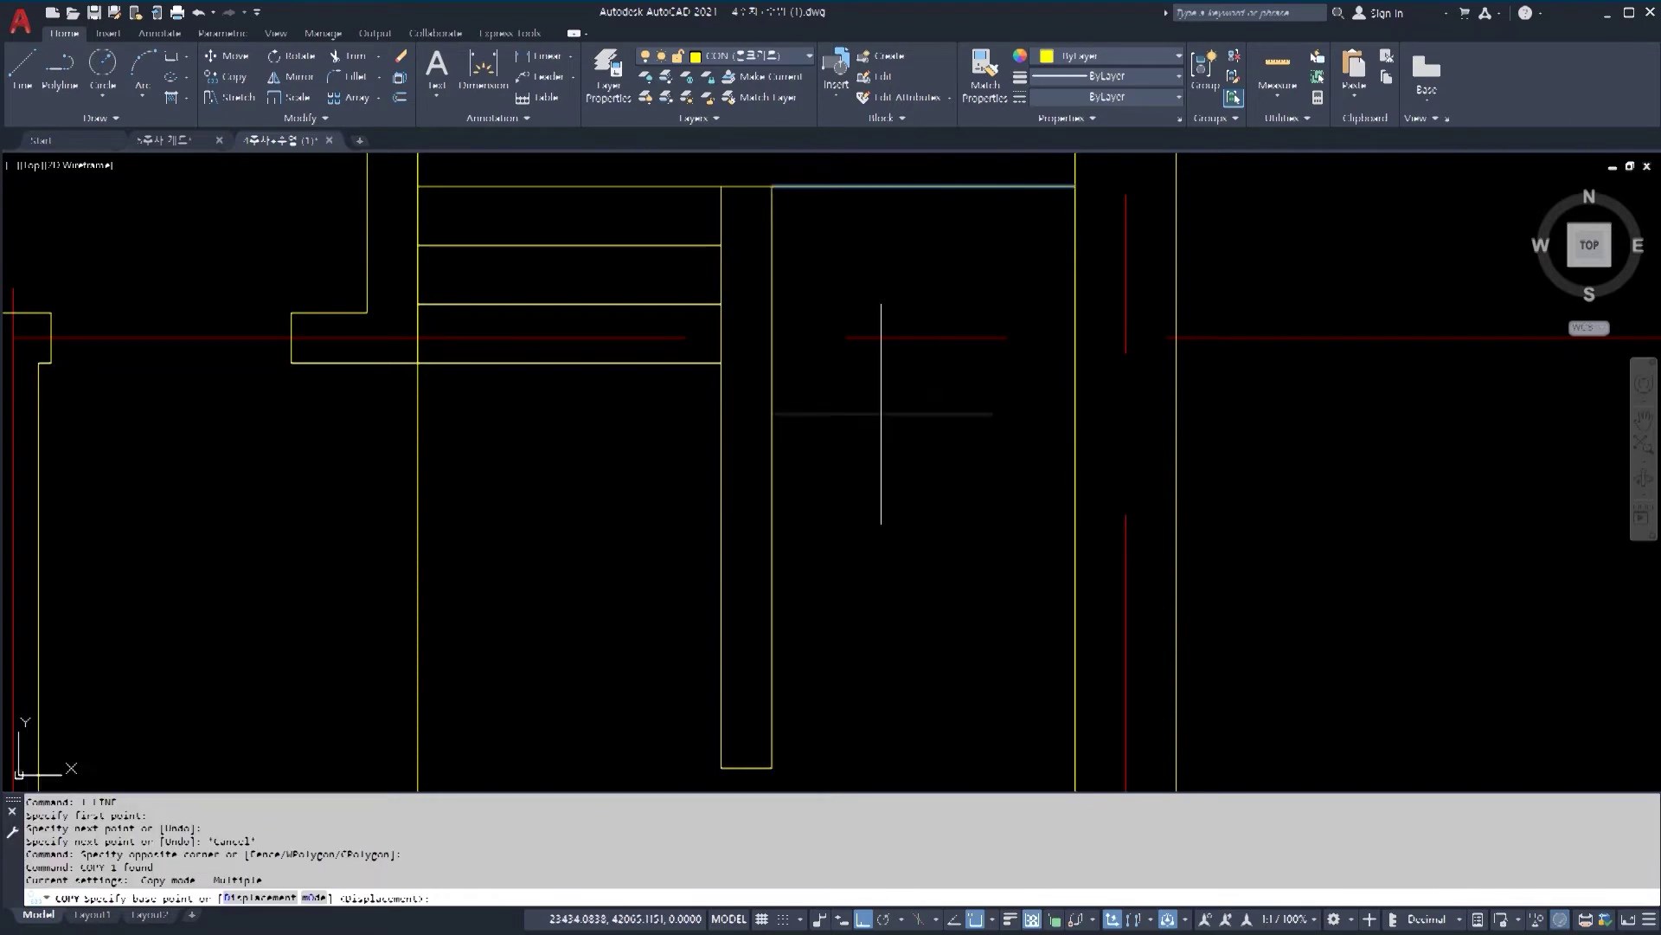
click(772, 185)
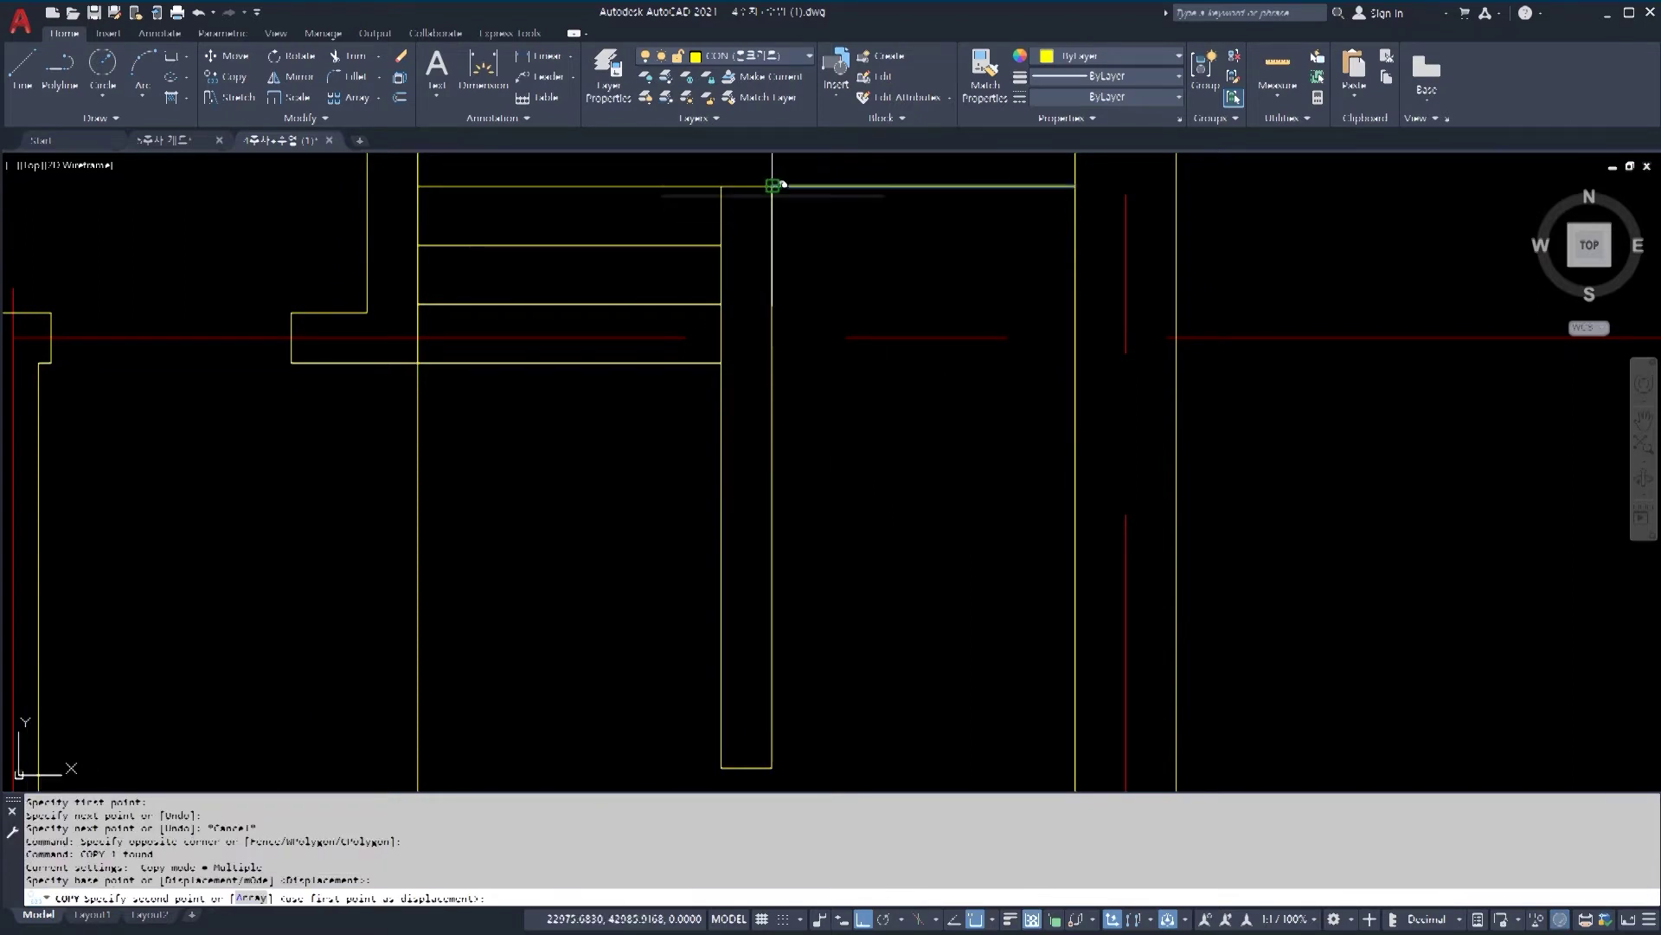
click(772, 767)
key(Escape)
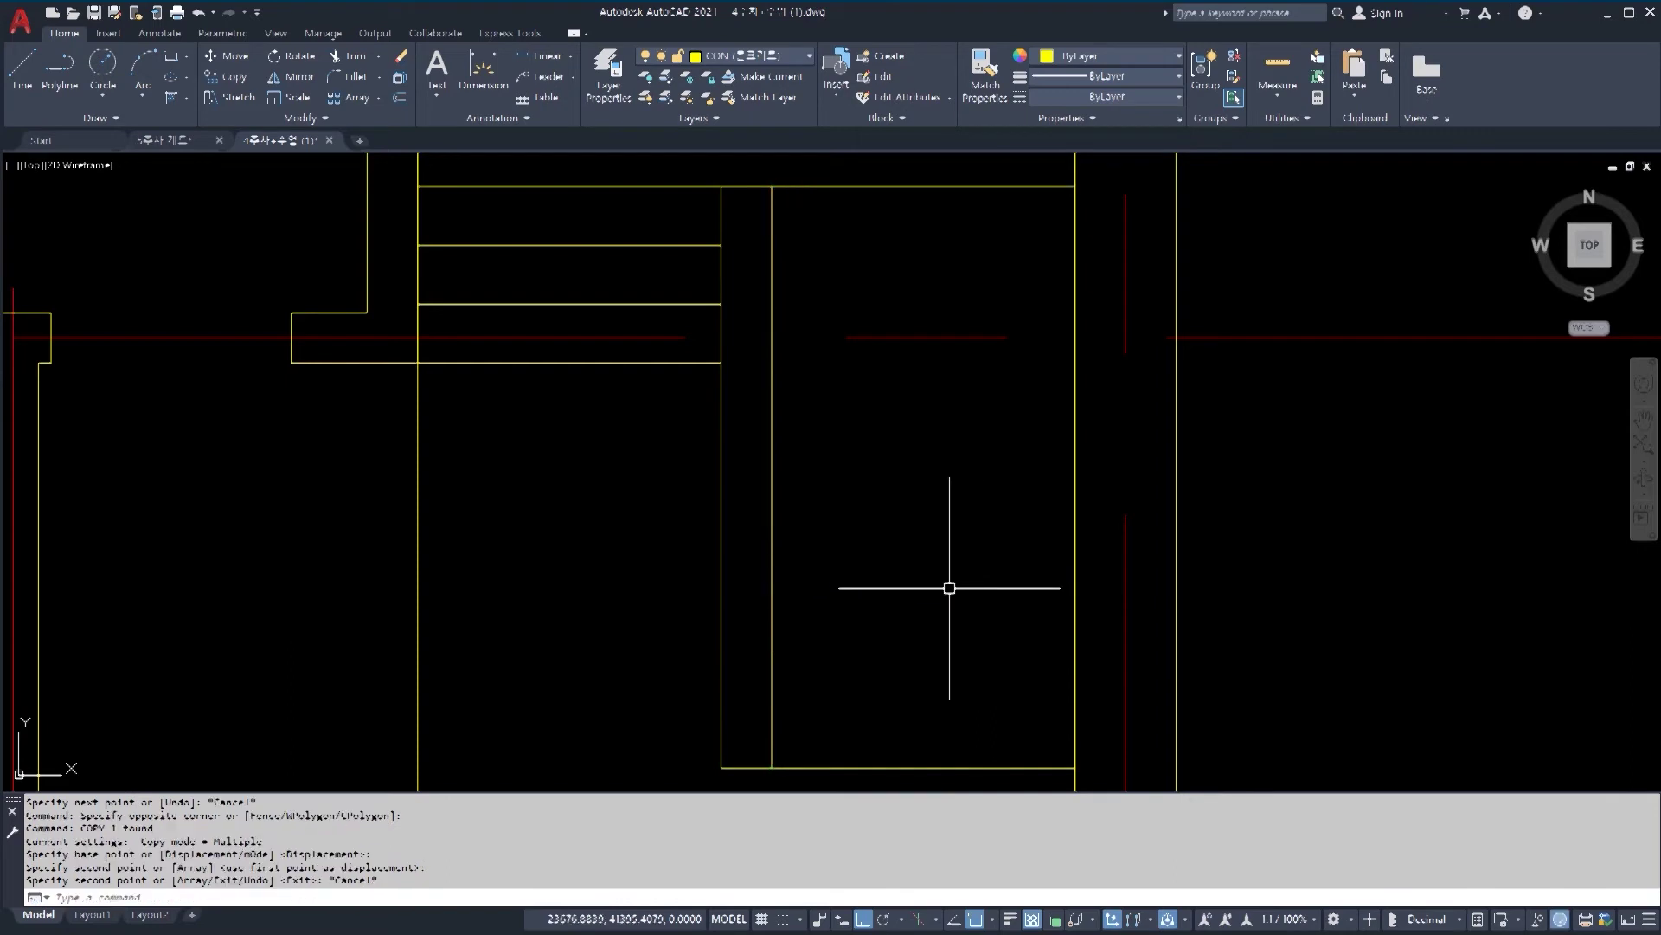
Step: Draw a vertical construction line joining the midpoints of the lower and upper horizontal lines of the right flight
text(l)
key(Return)
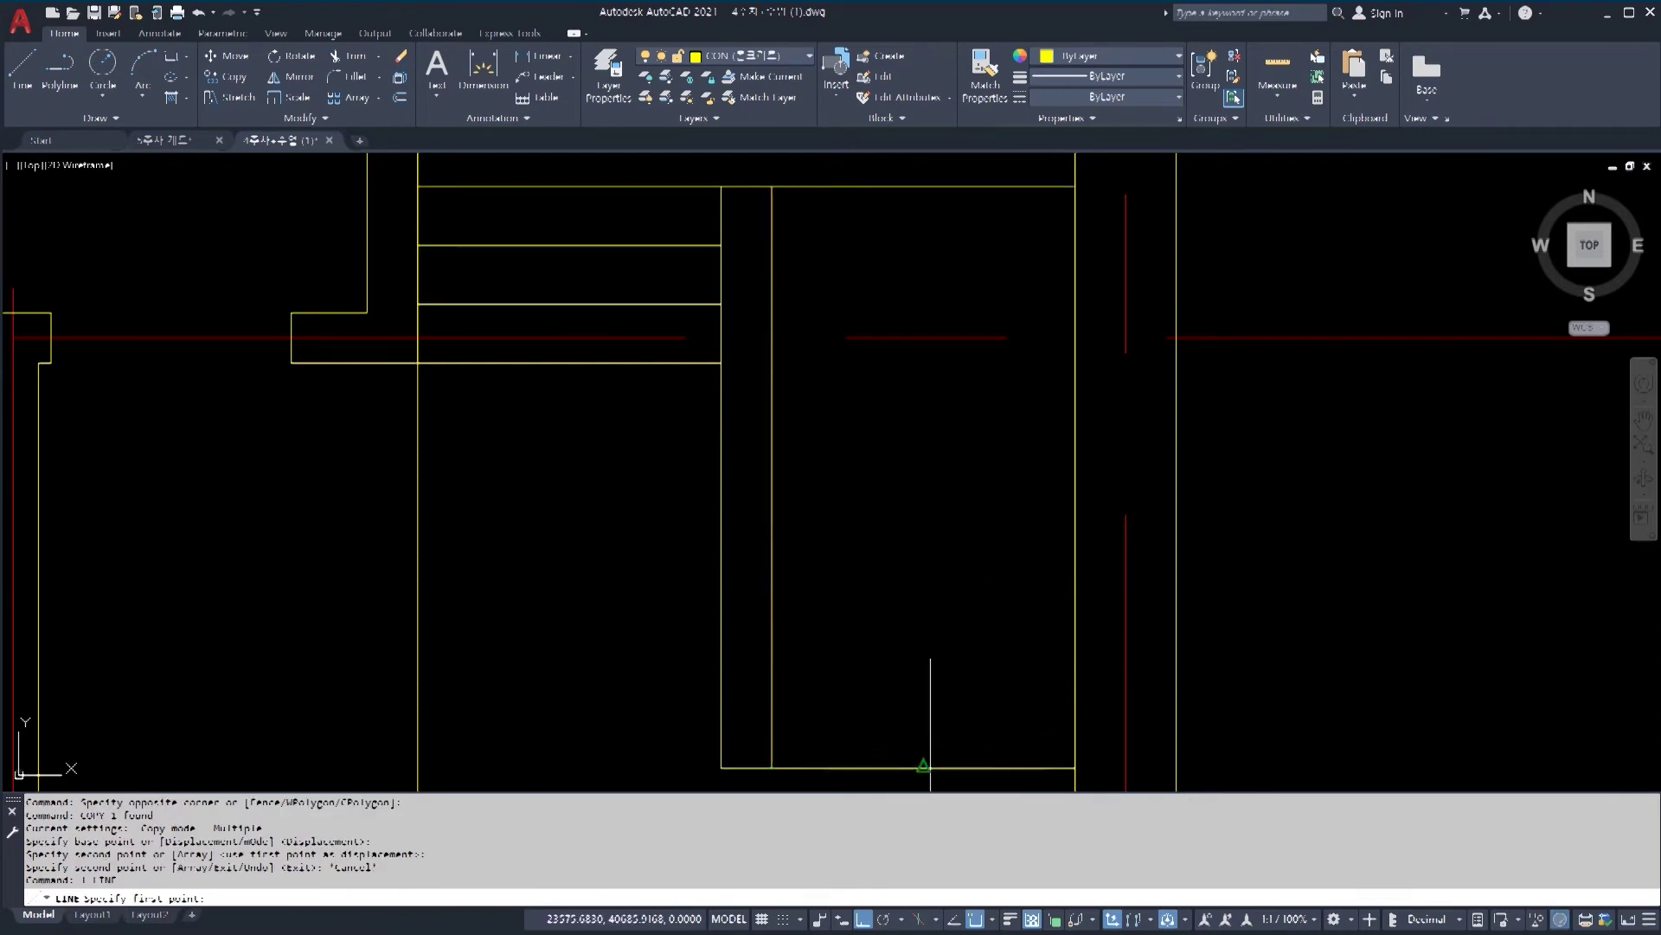
click(923, 765)
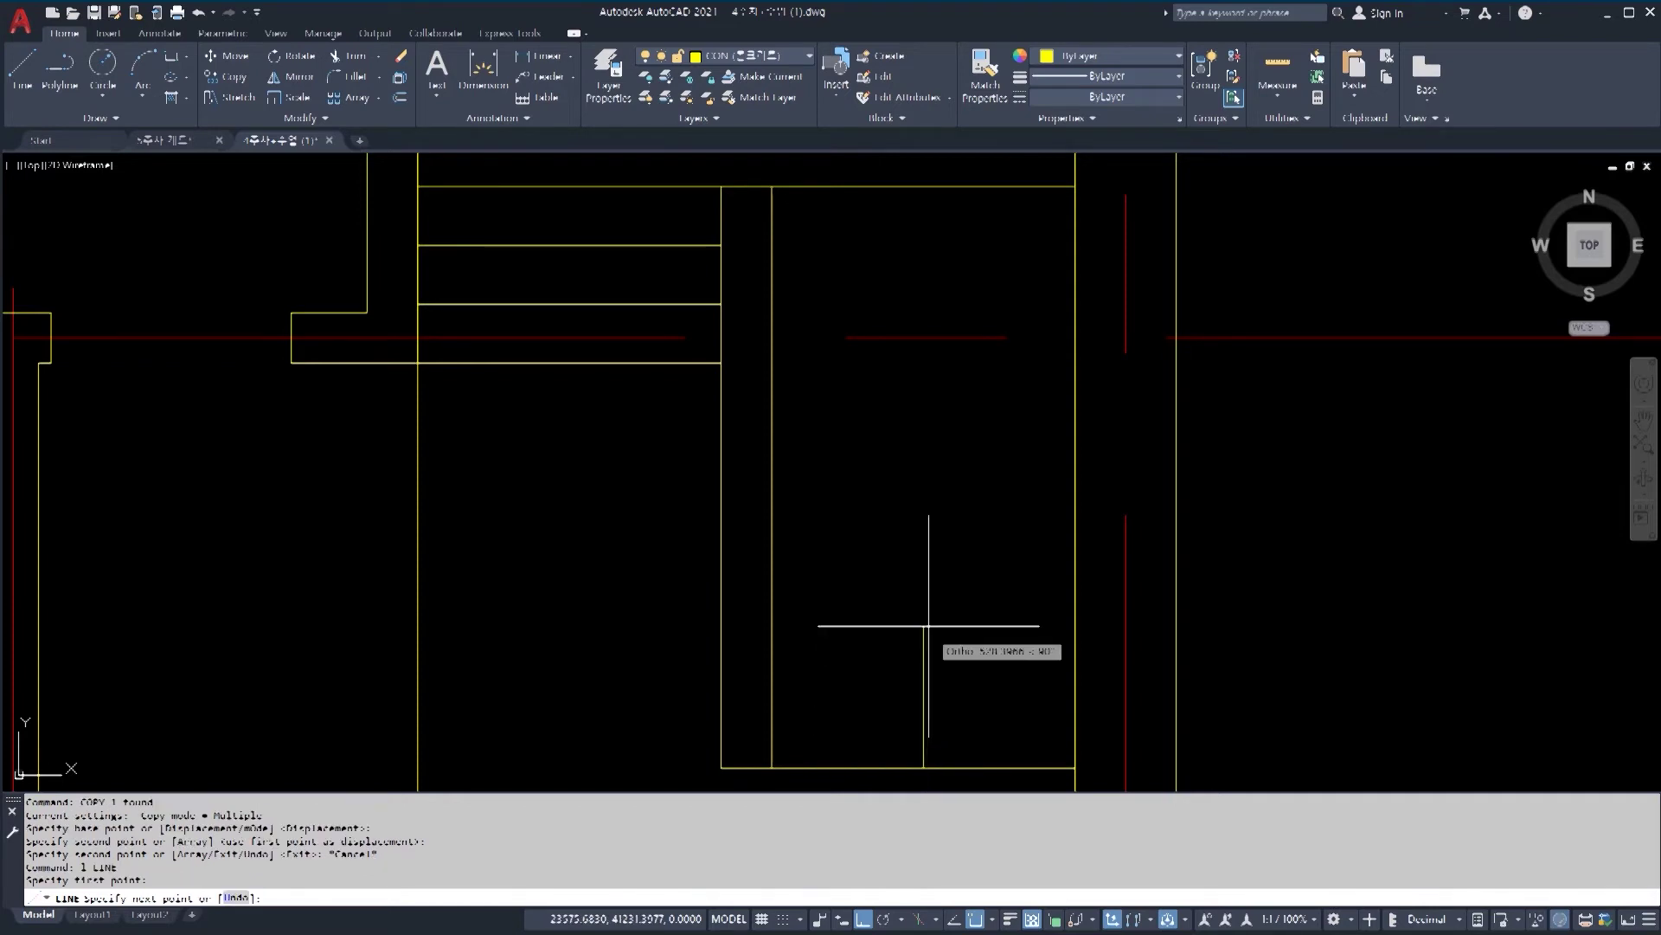
click(923, 186)
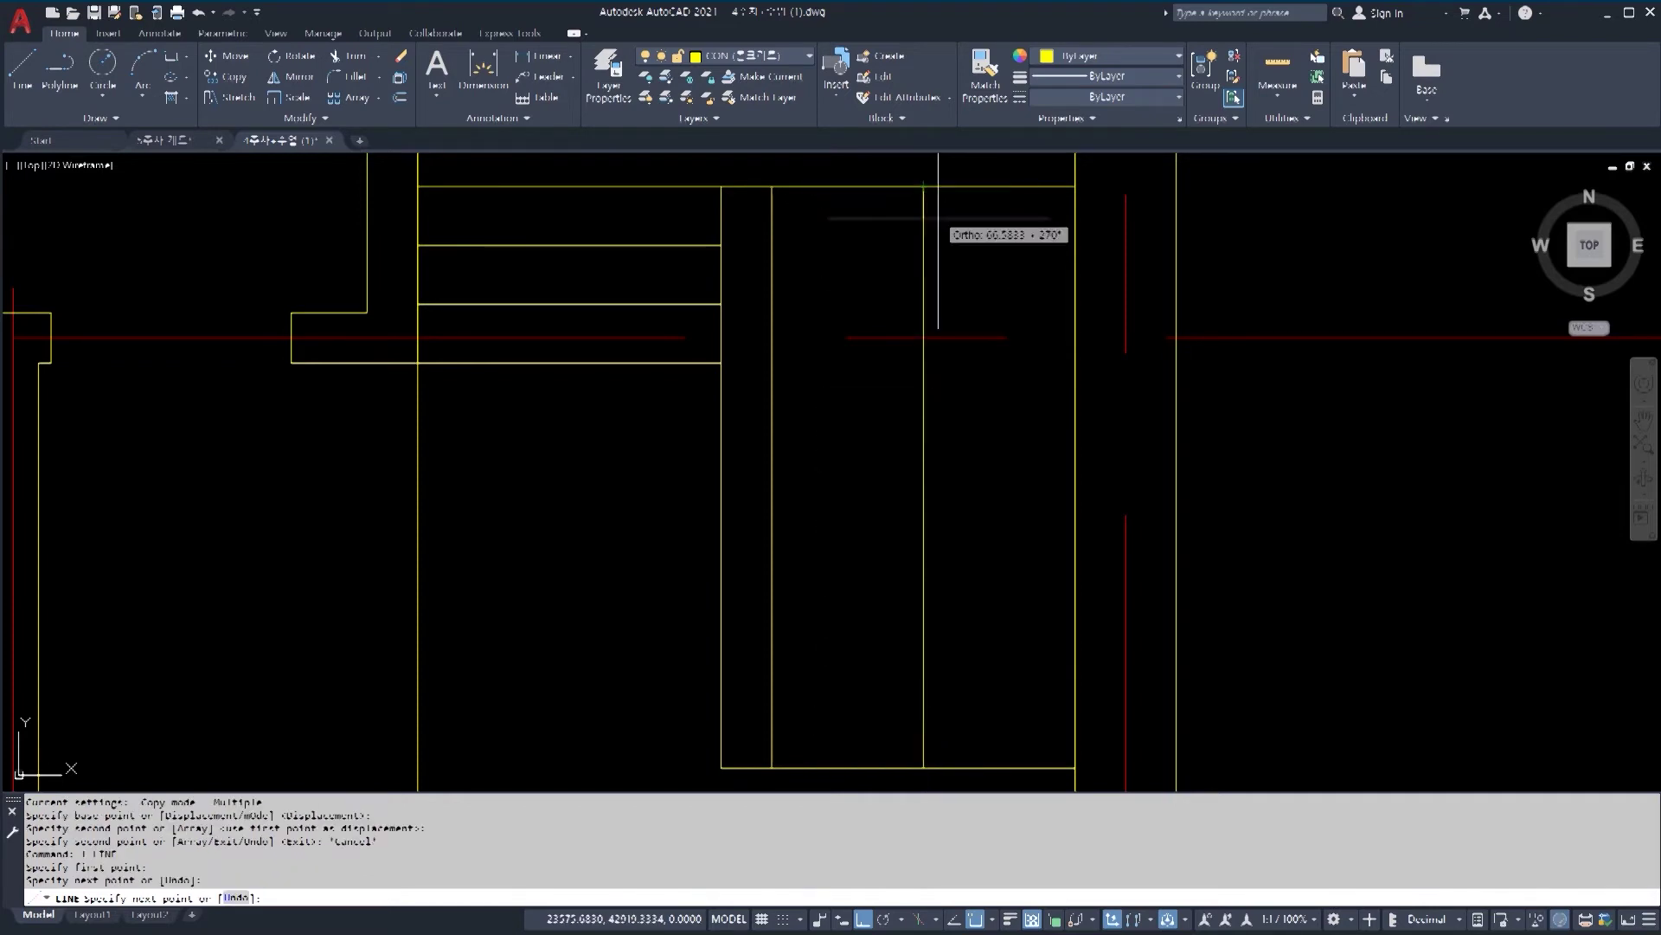
key(Escape)
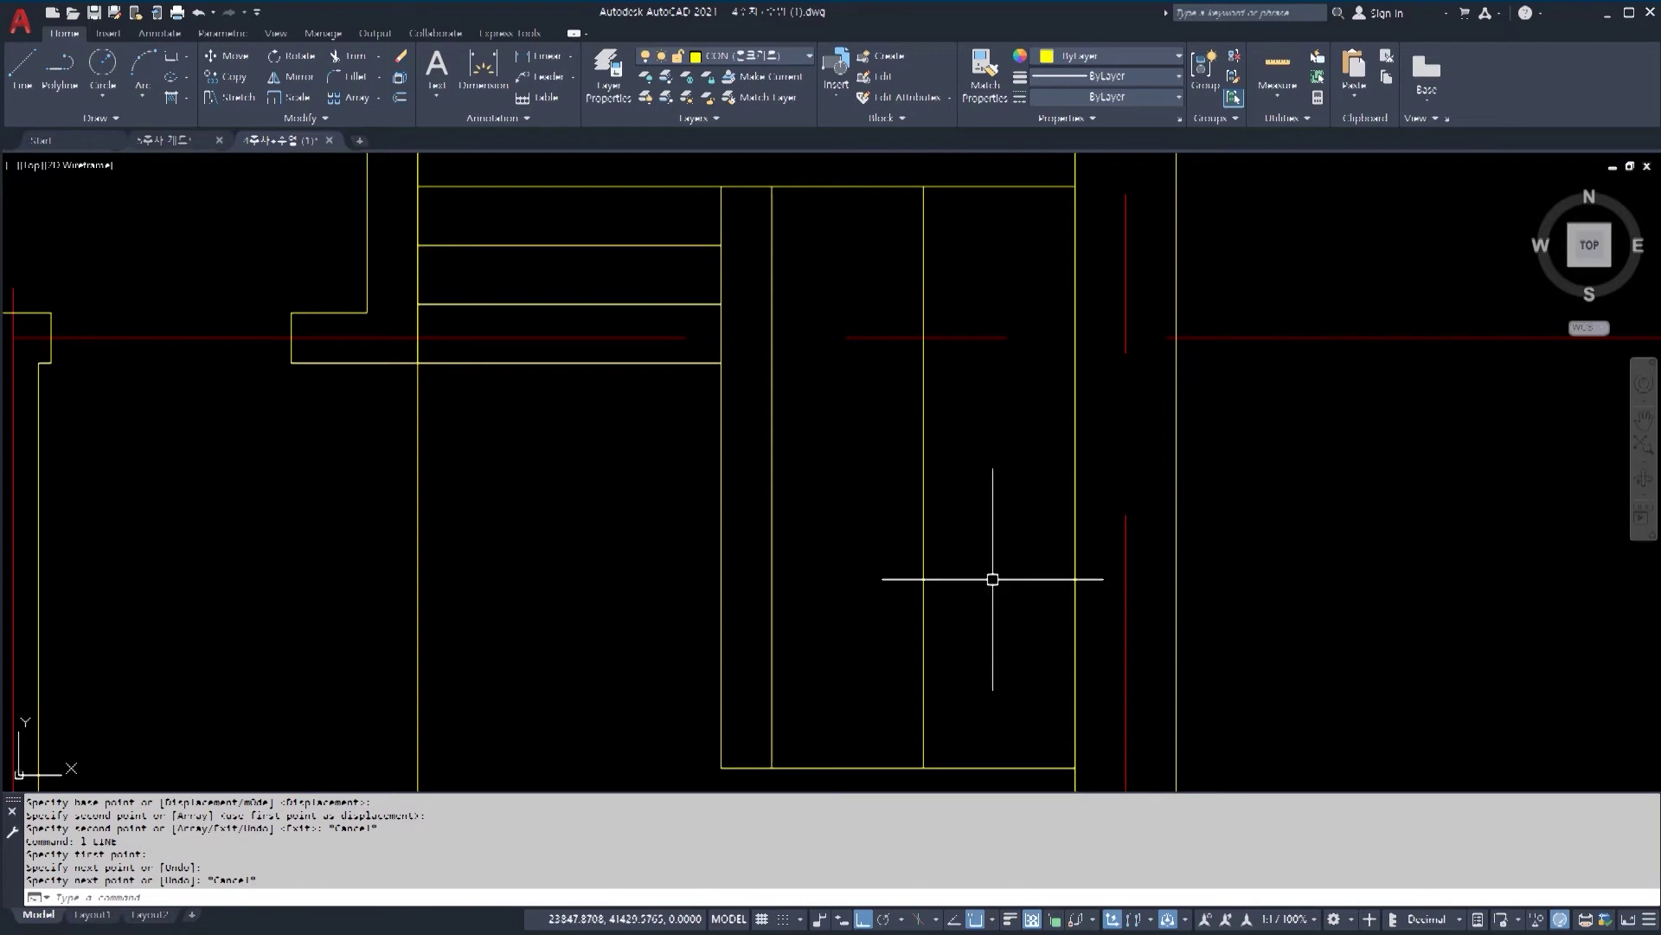
Step: Divide the vertical construction line in the right flight into 9 equal segments
text(di)
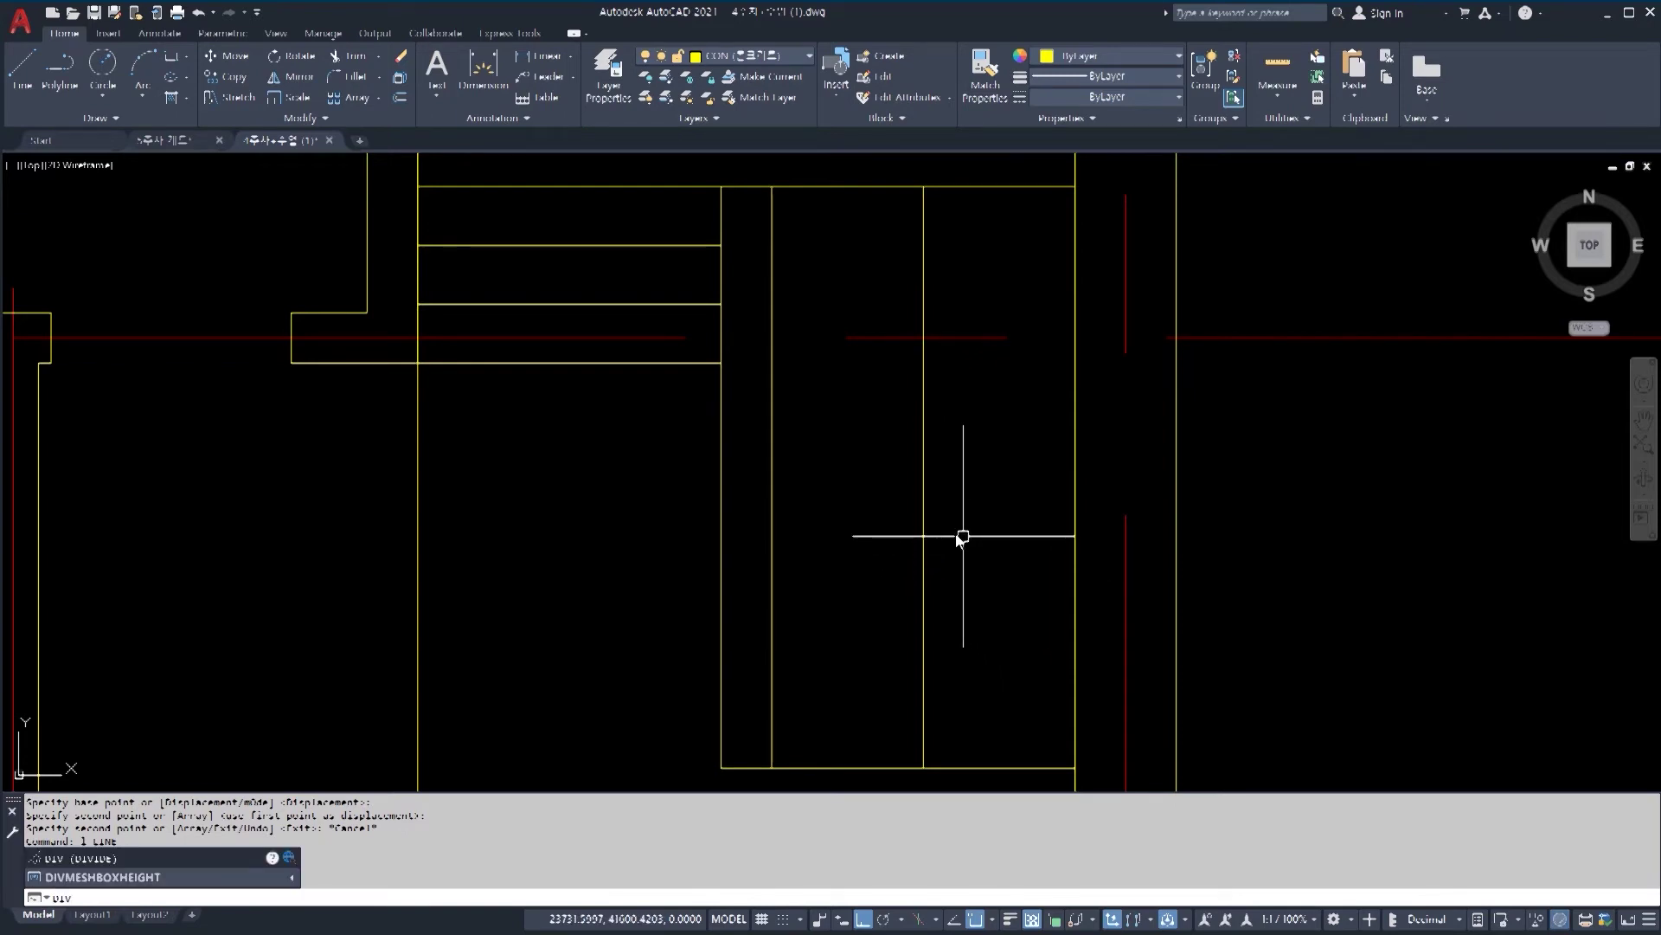
key(Return)
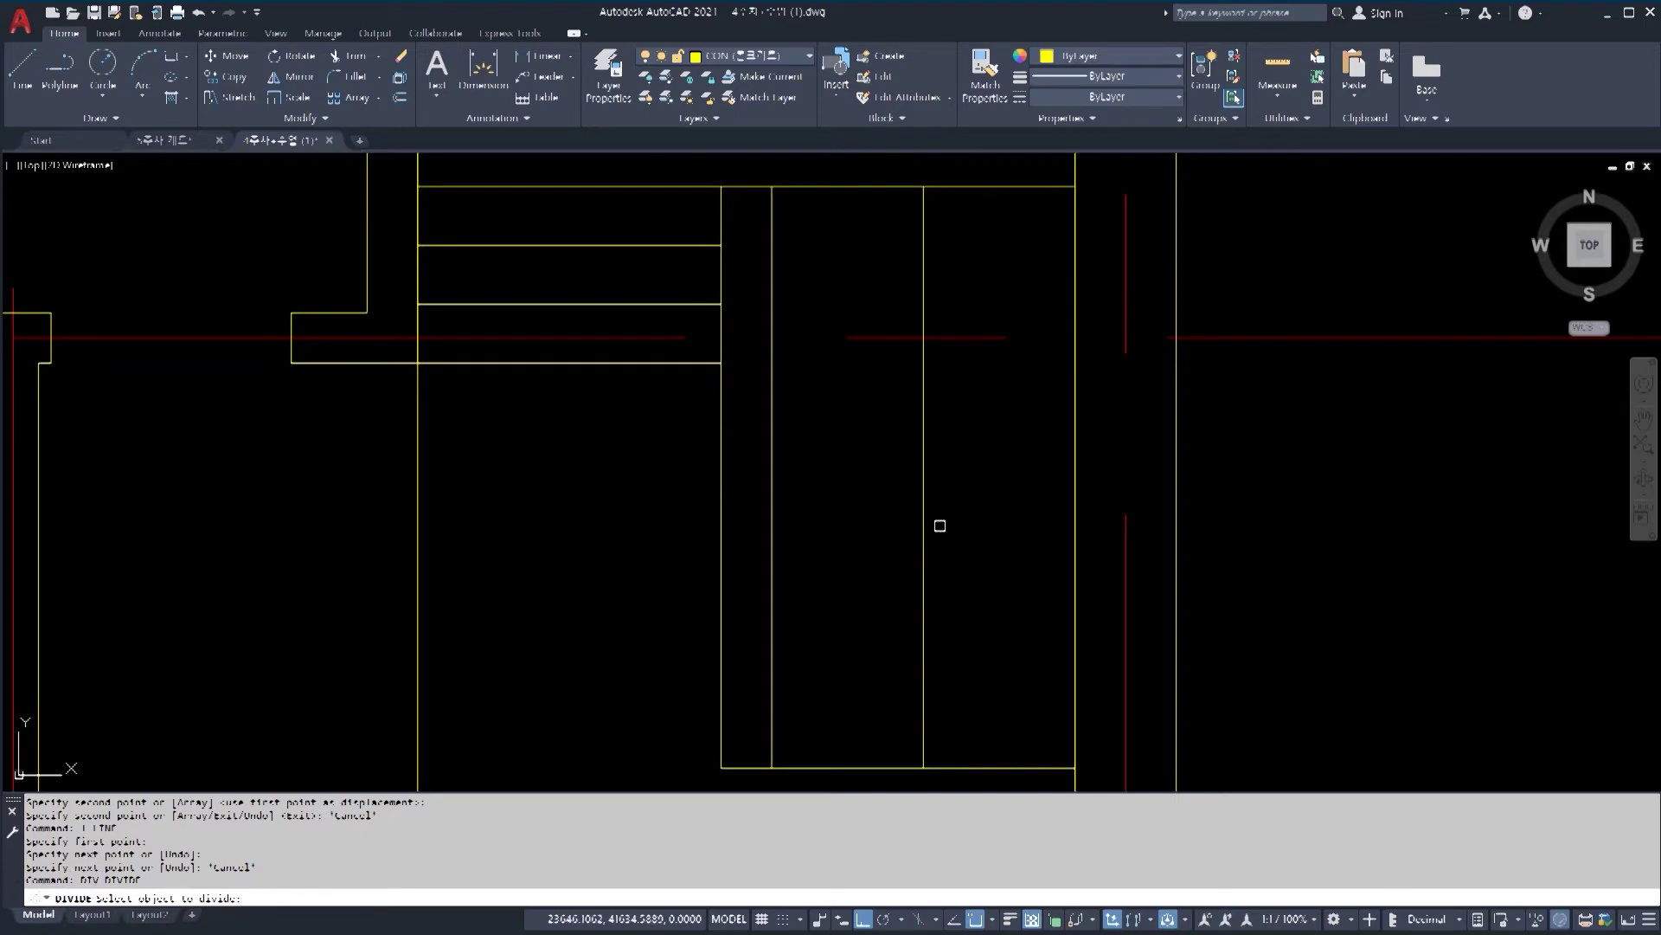
click(925, 504)
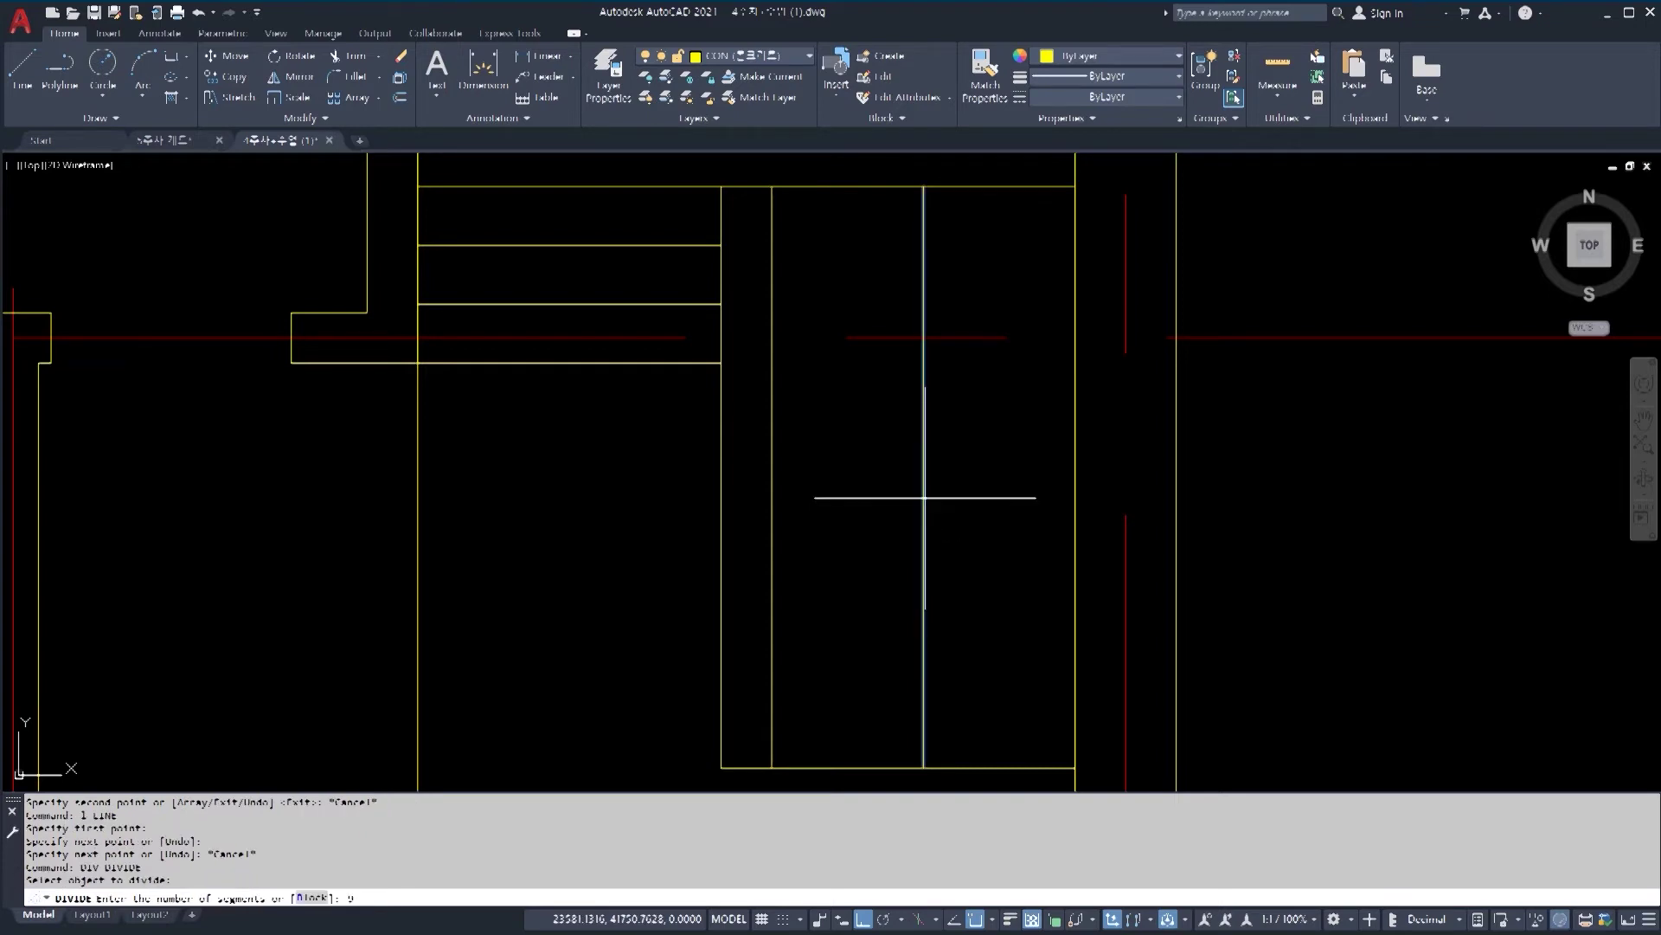
key(Return)
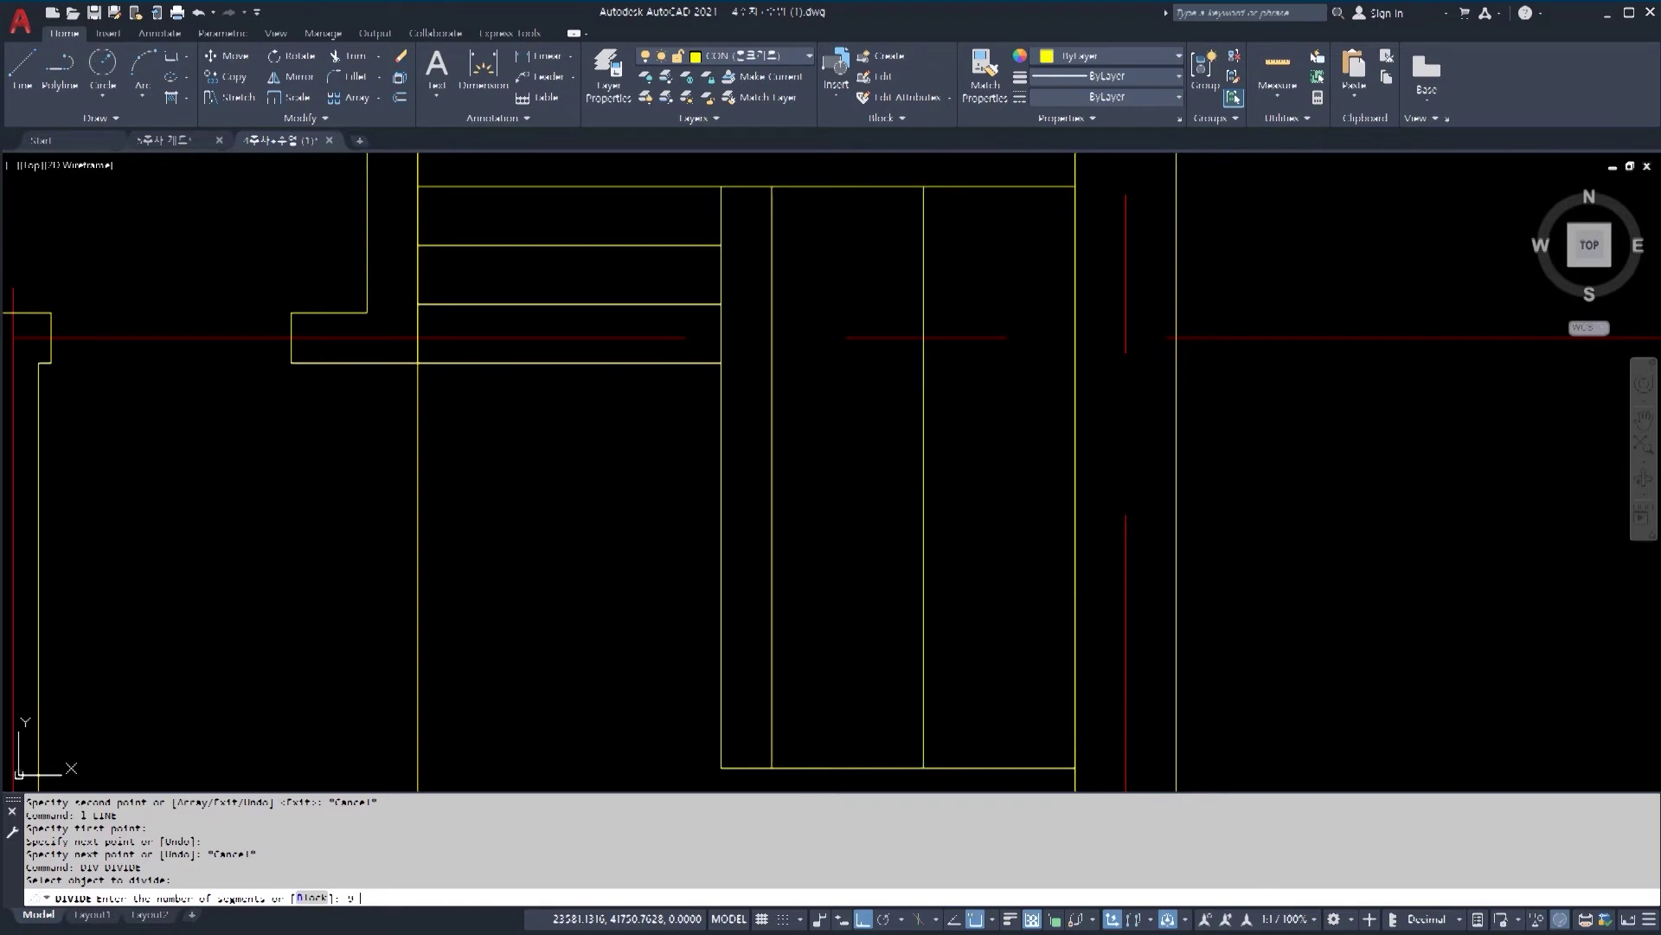
click(862, 216)
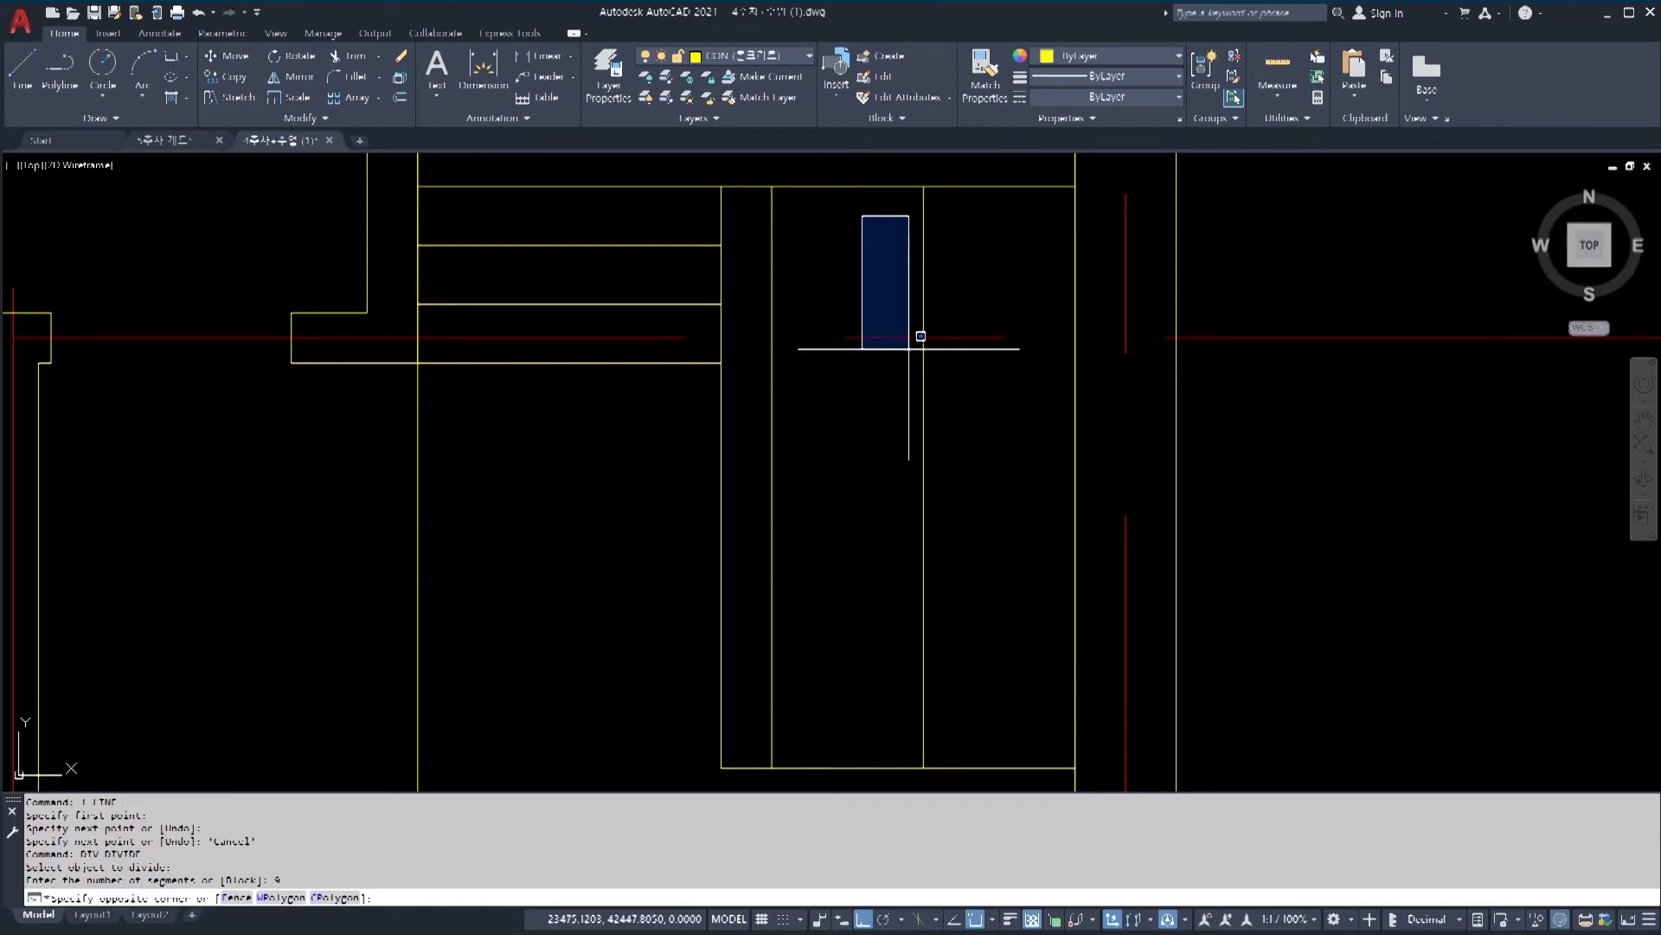
click(987, 715)
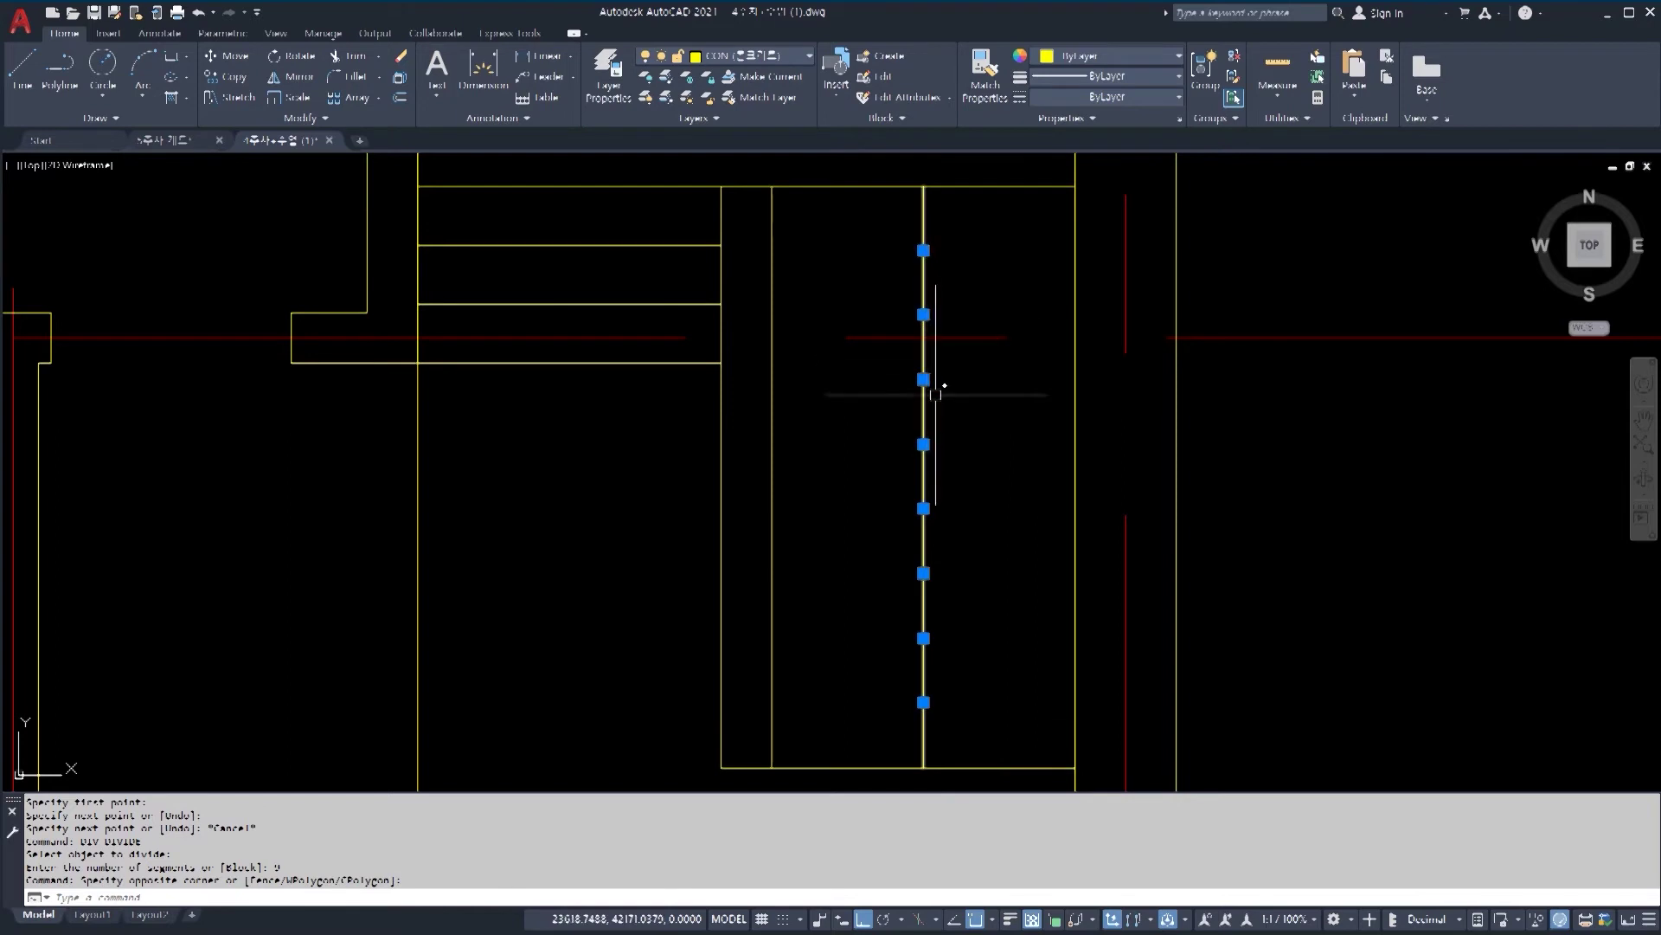
key(Escape)
click(1014, 167)
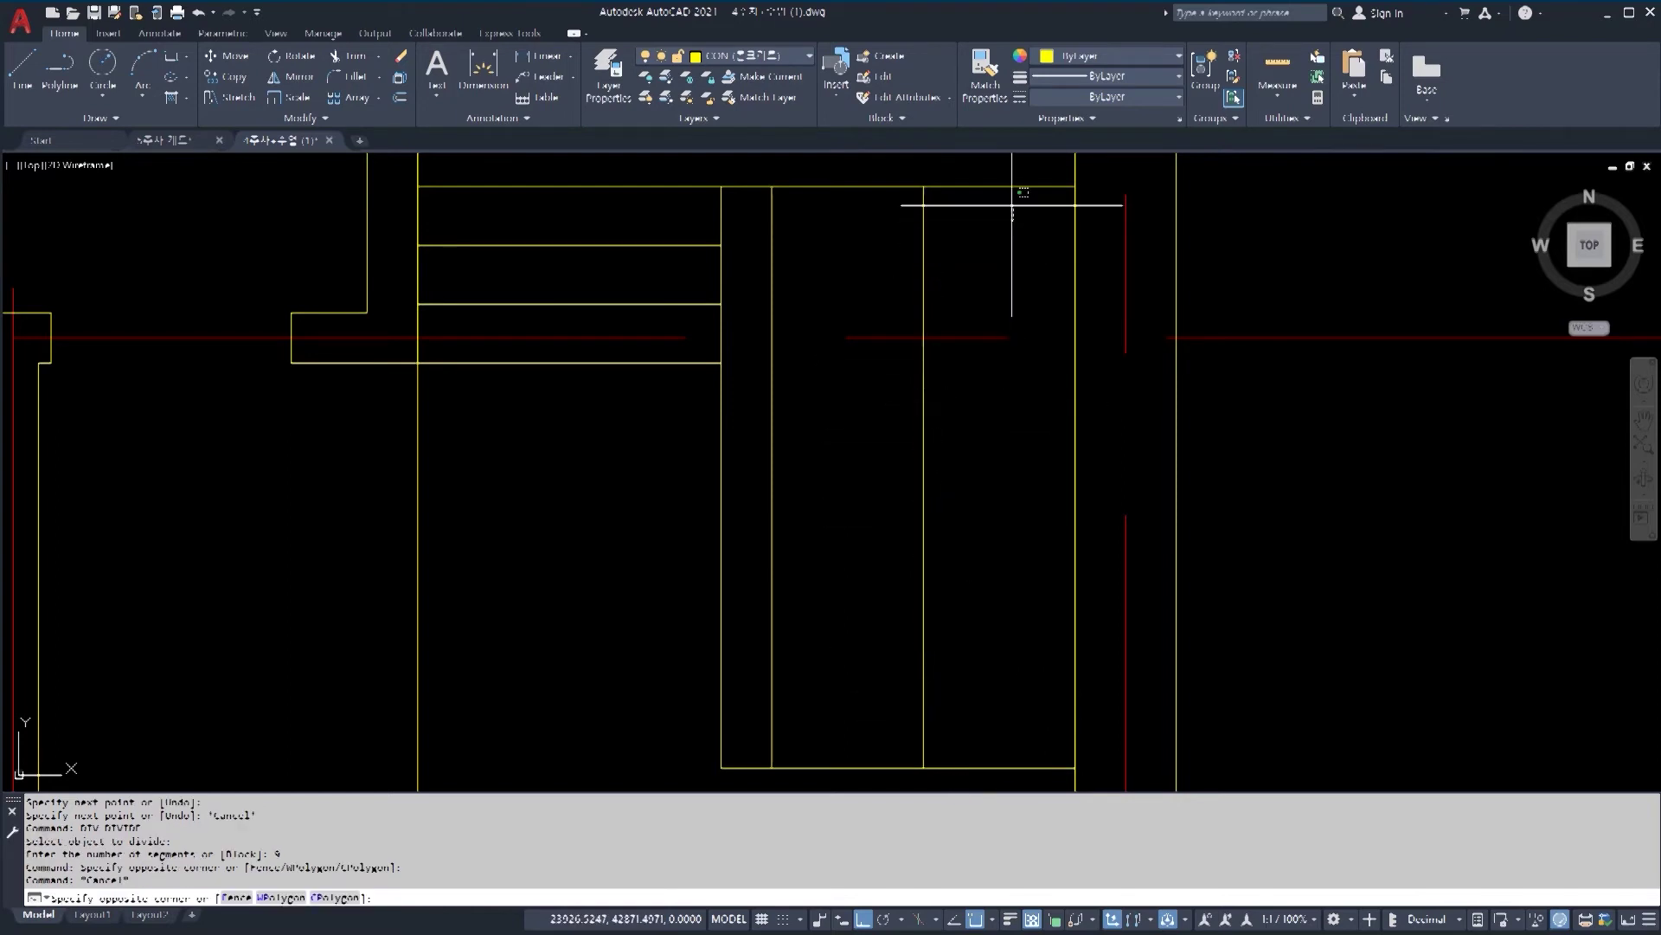
click(1007, 244)
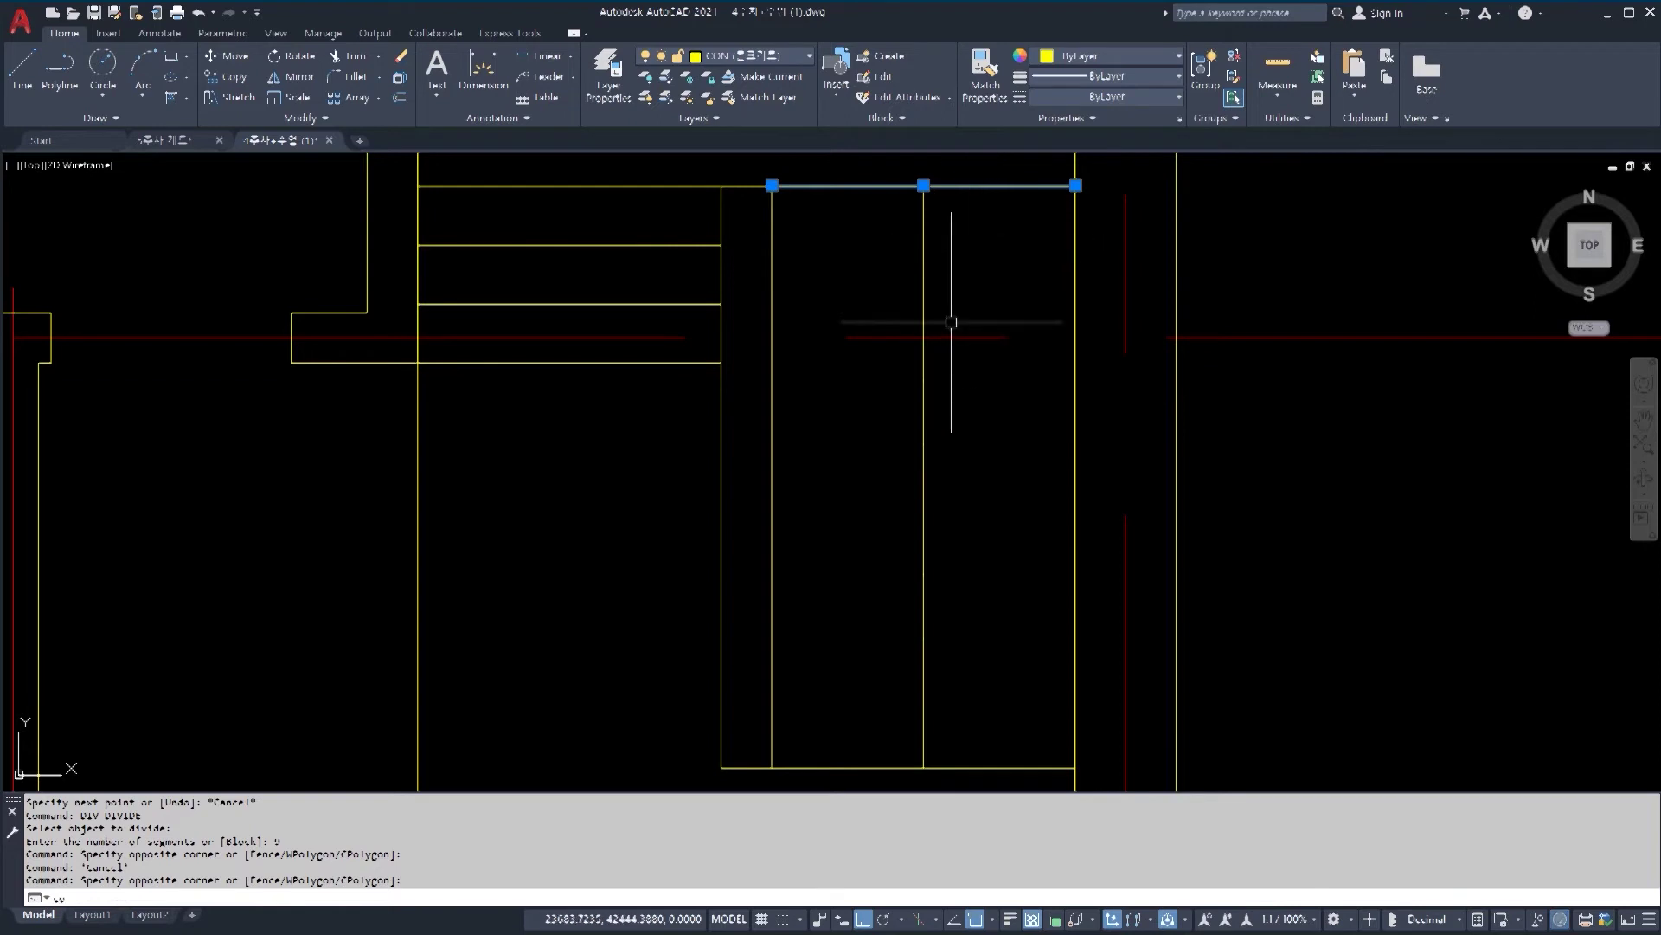
text(cot)
key(Return)
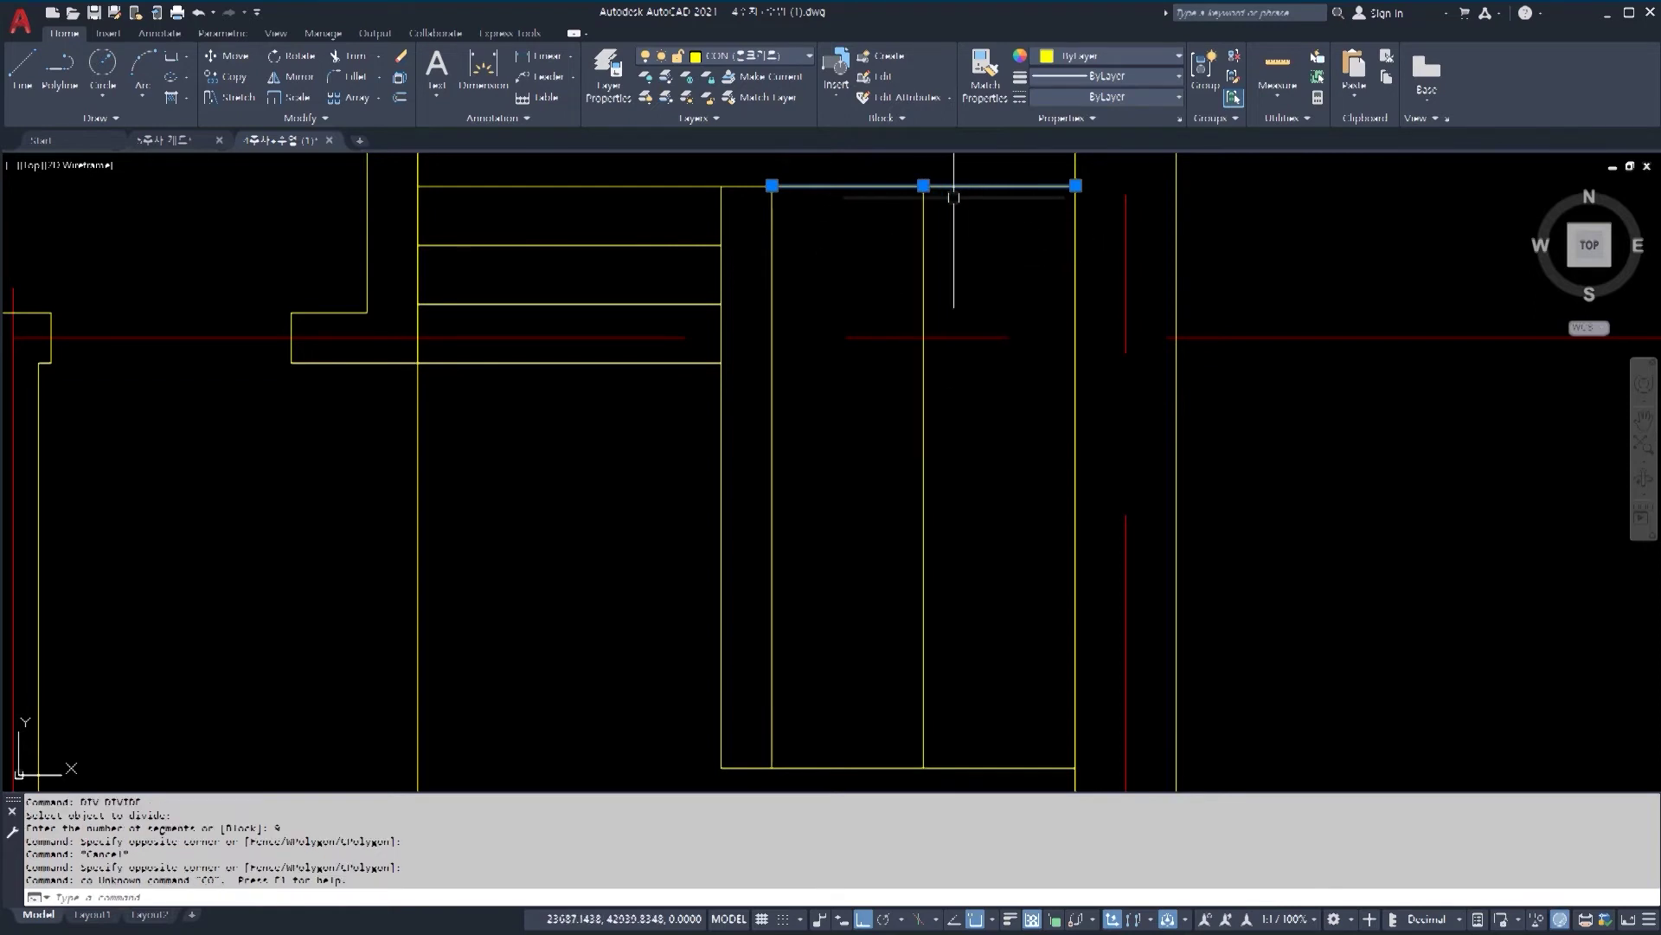
key(Escape)
key(Escape)
Step: Copy the right flight's top line from the construction line's upper endpoint to each division point to form the treads
text(co)
key(Return)
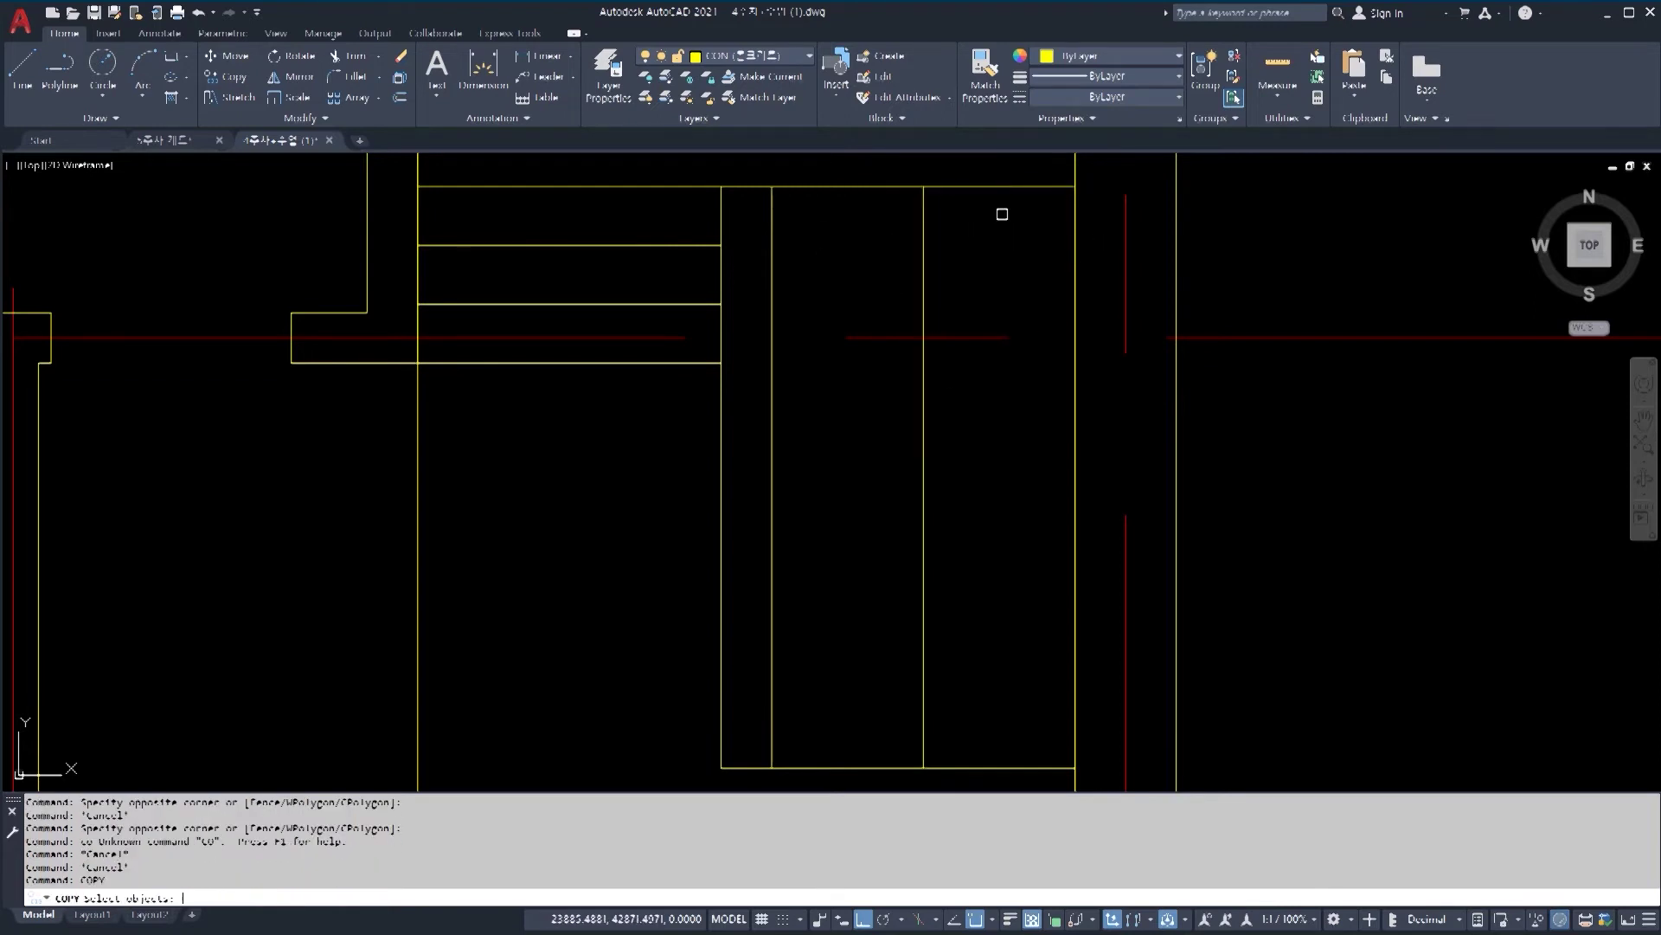
click(974, 186)
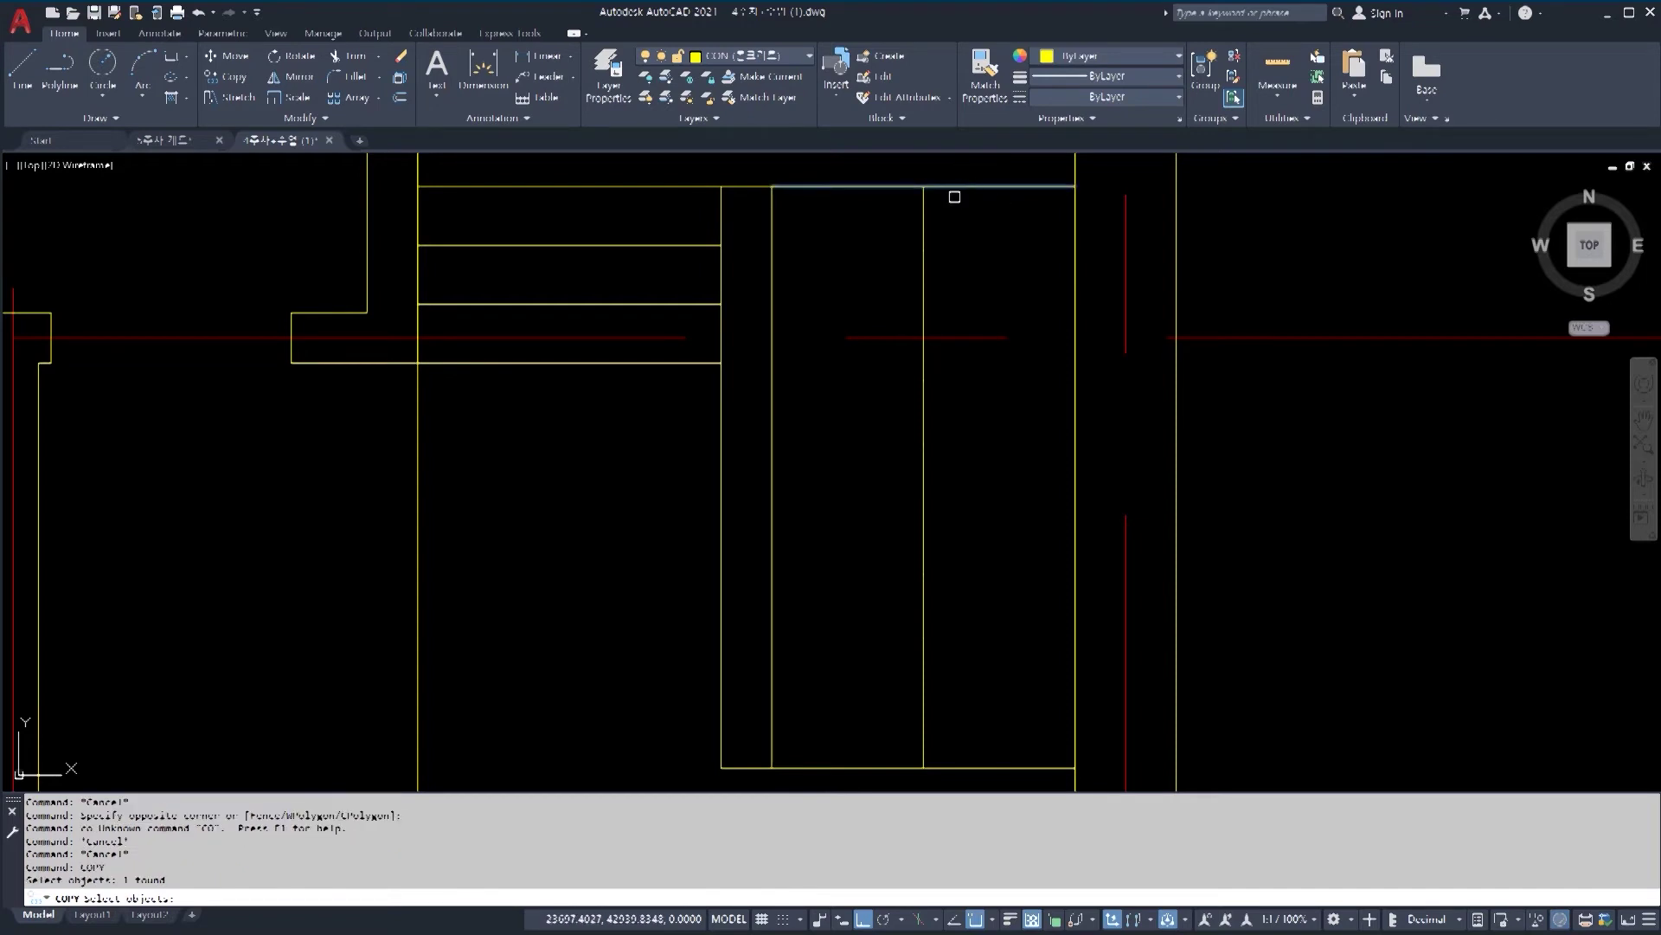
key(Return)
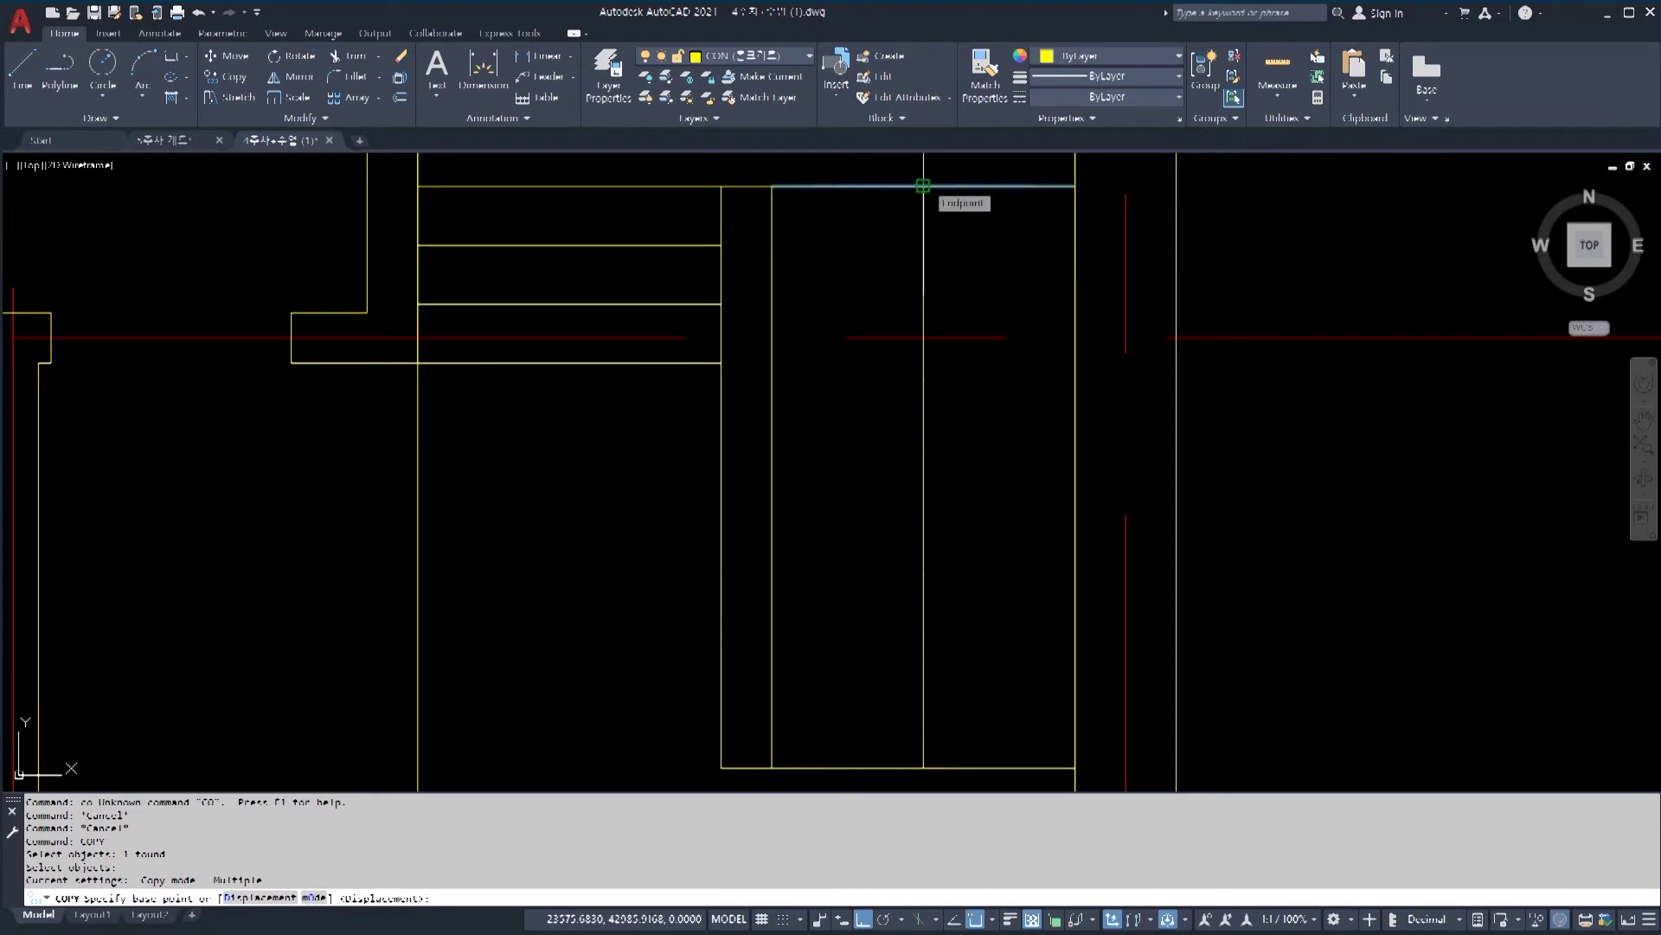
click(936, 168)
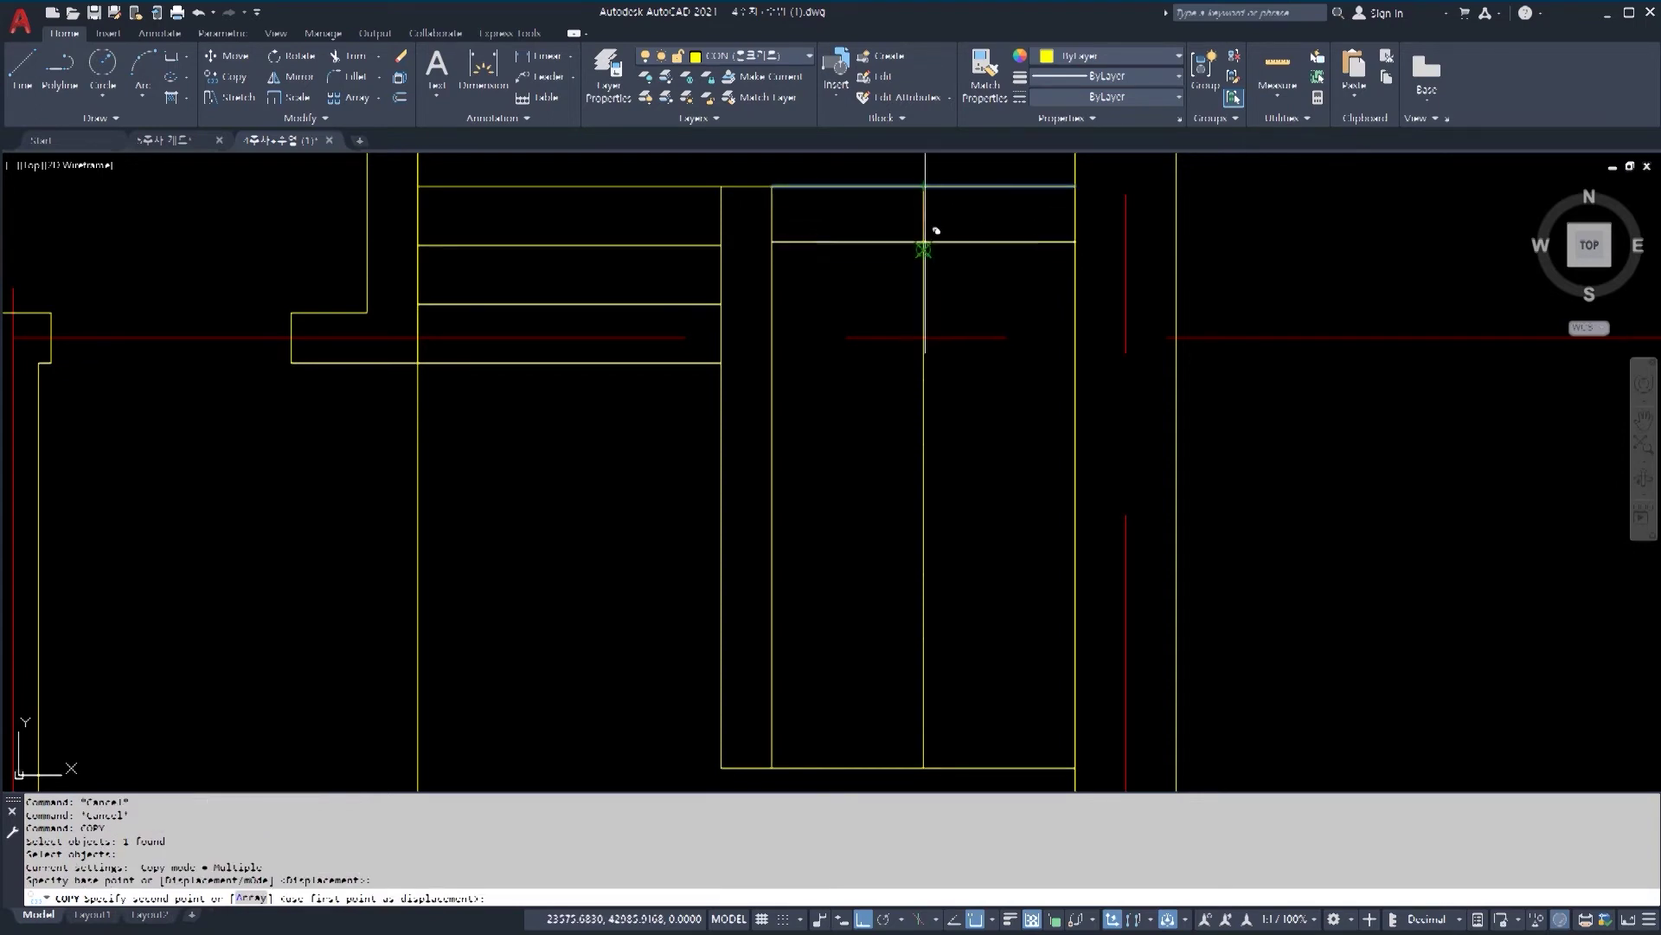
click(936, 240)
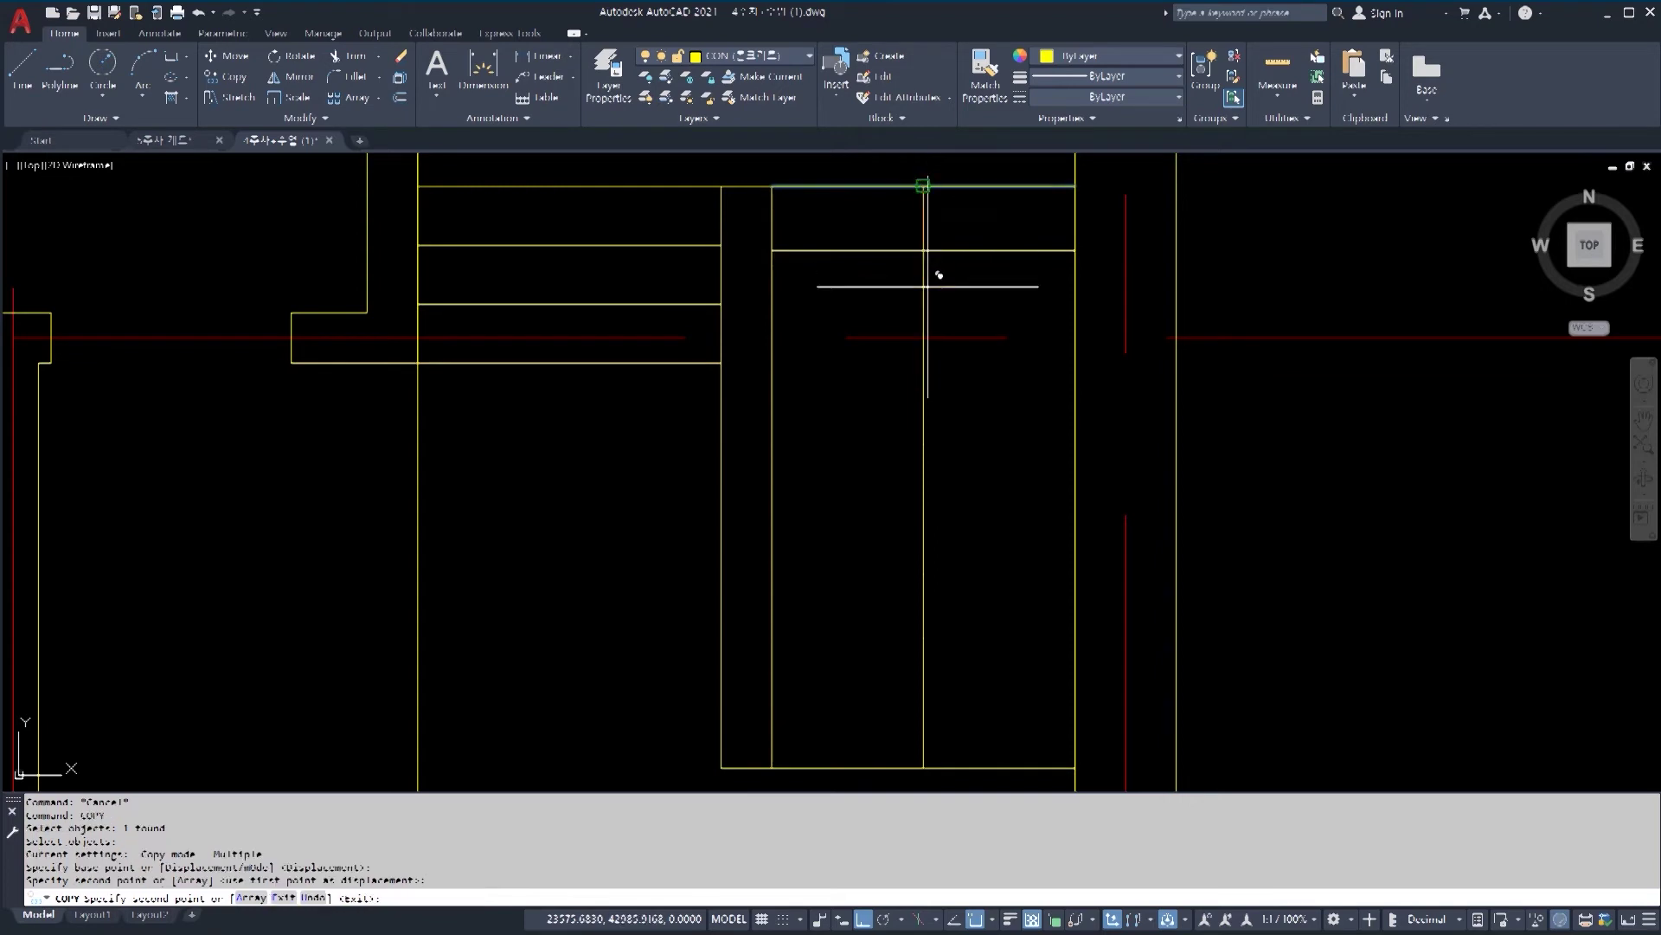
click(932, 300)
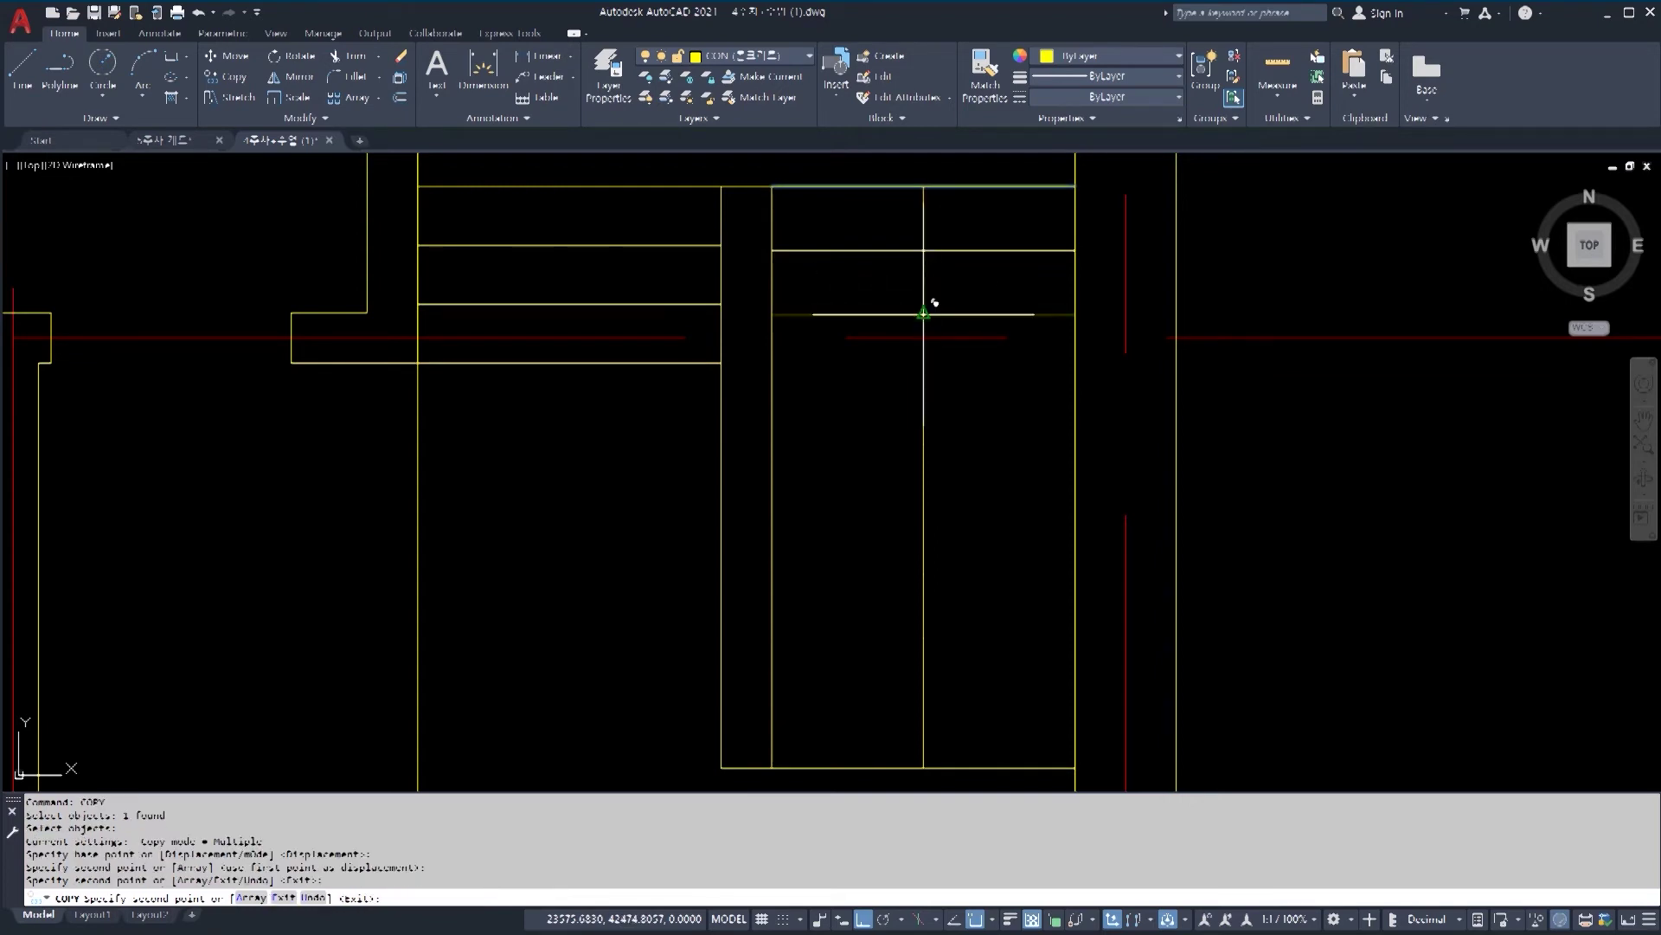
click(934, 368)
click(929, 433)
click(932, 498)
click(933, 564)
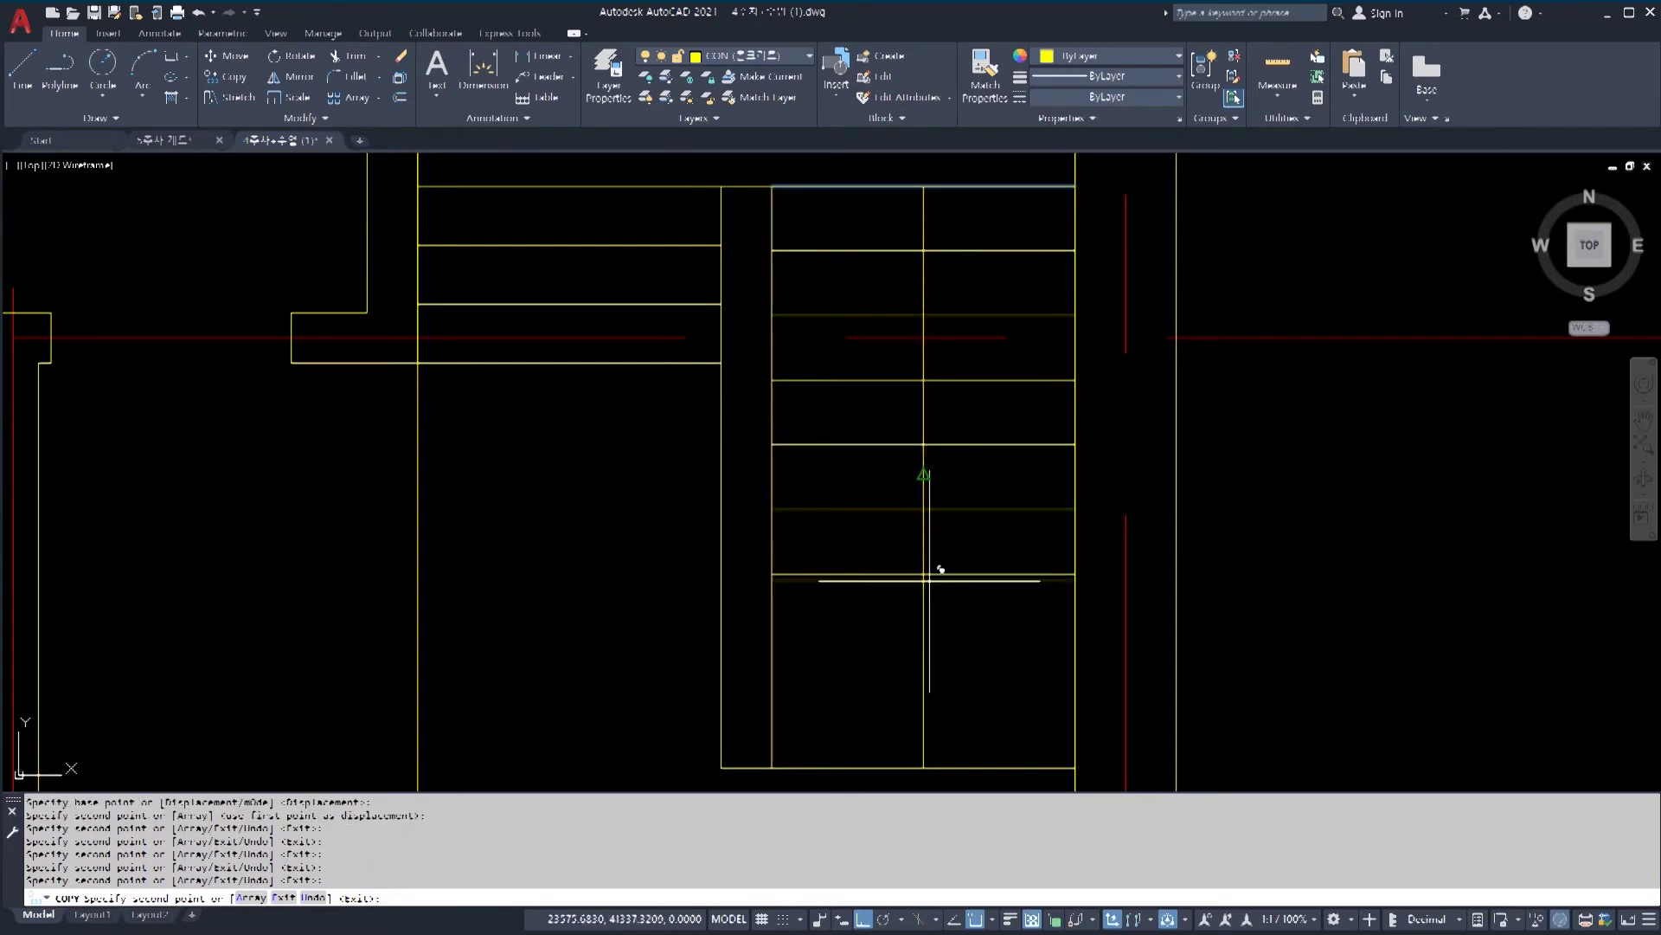
click(936, 628)
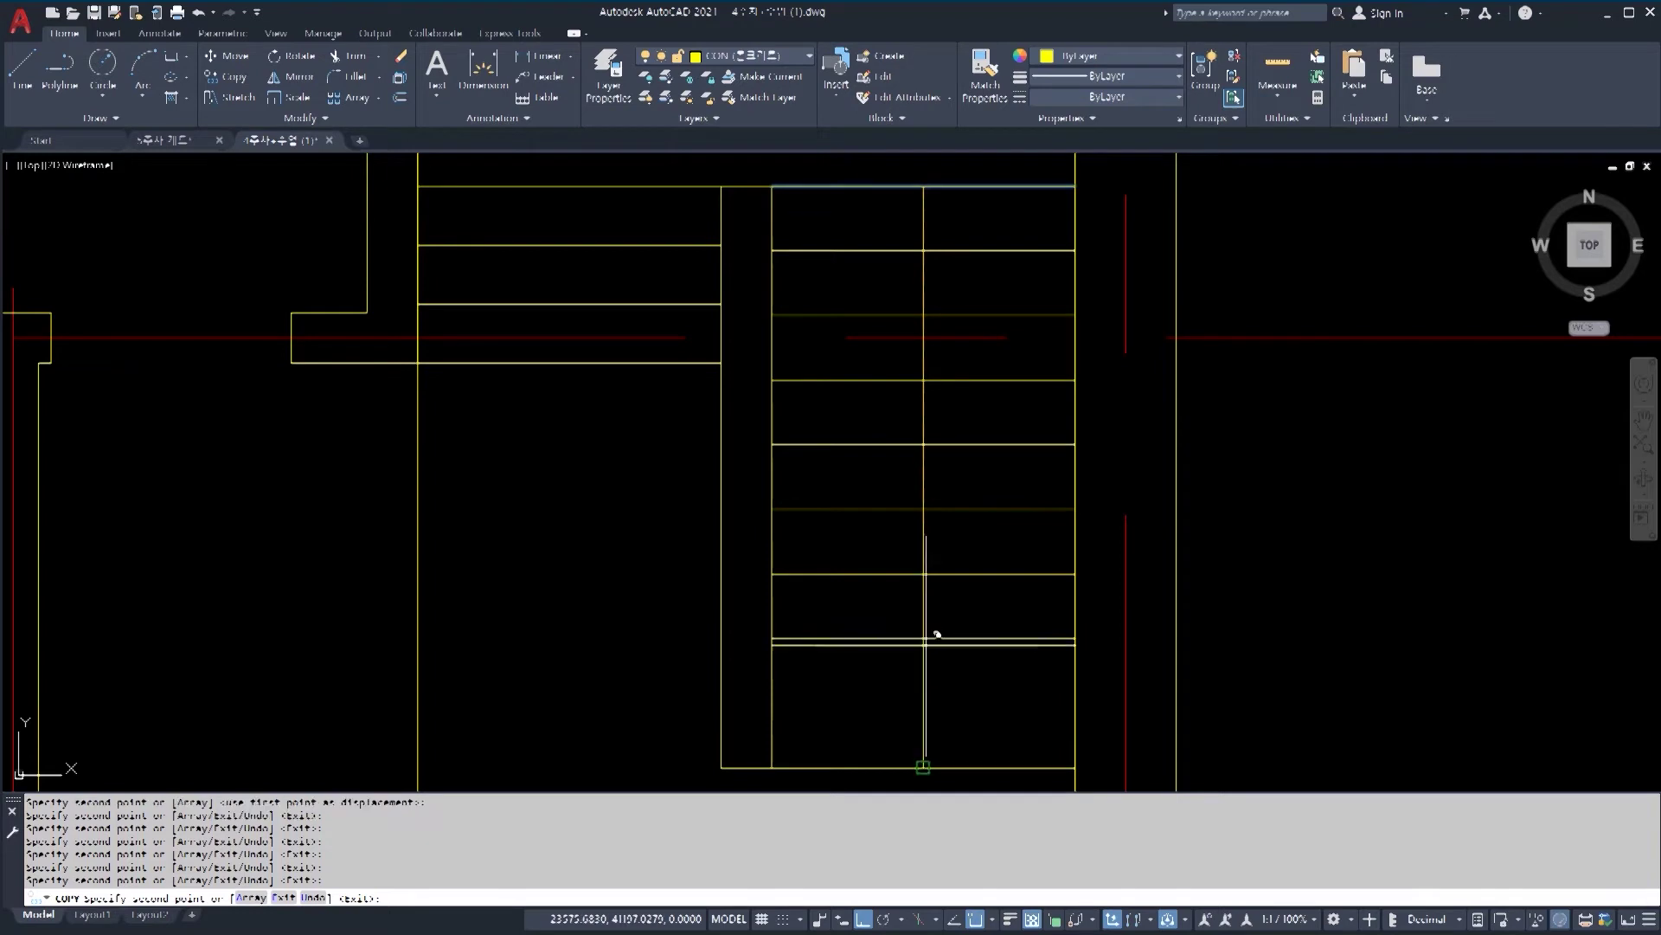
key(Escape)
Step: Erase the vertical construction line and its division points from the right flight
scroll(947, 480, down, 2)
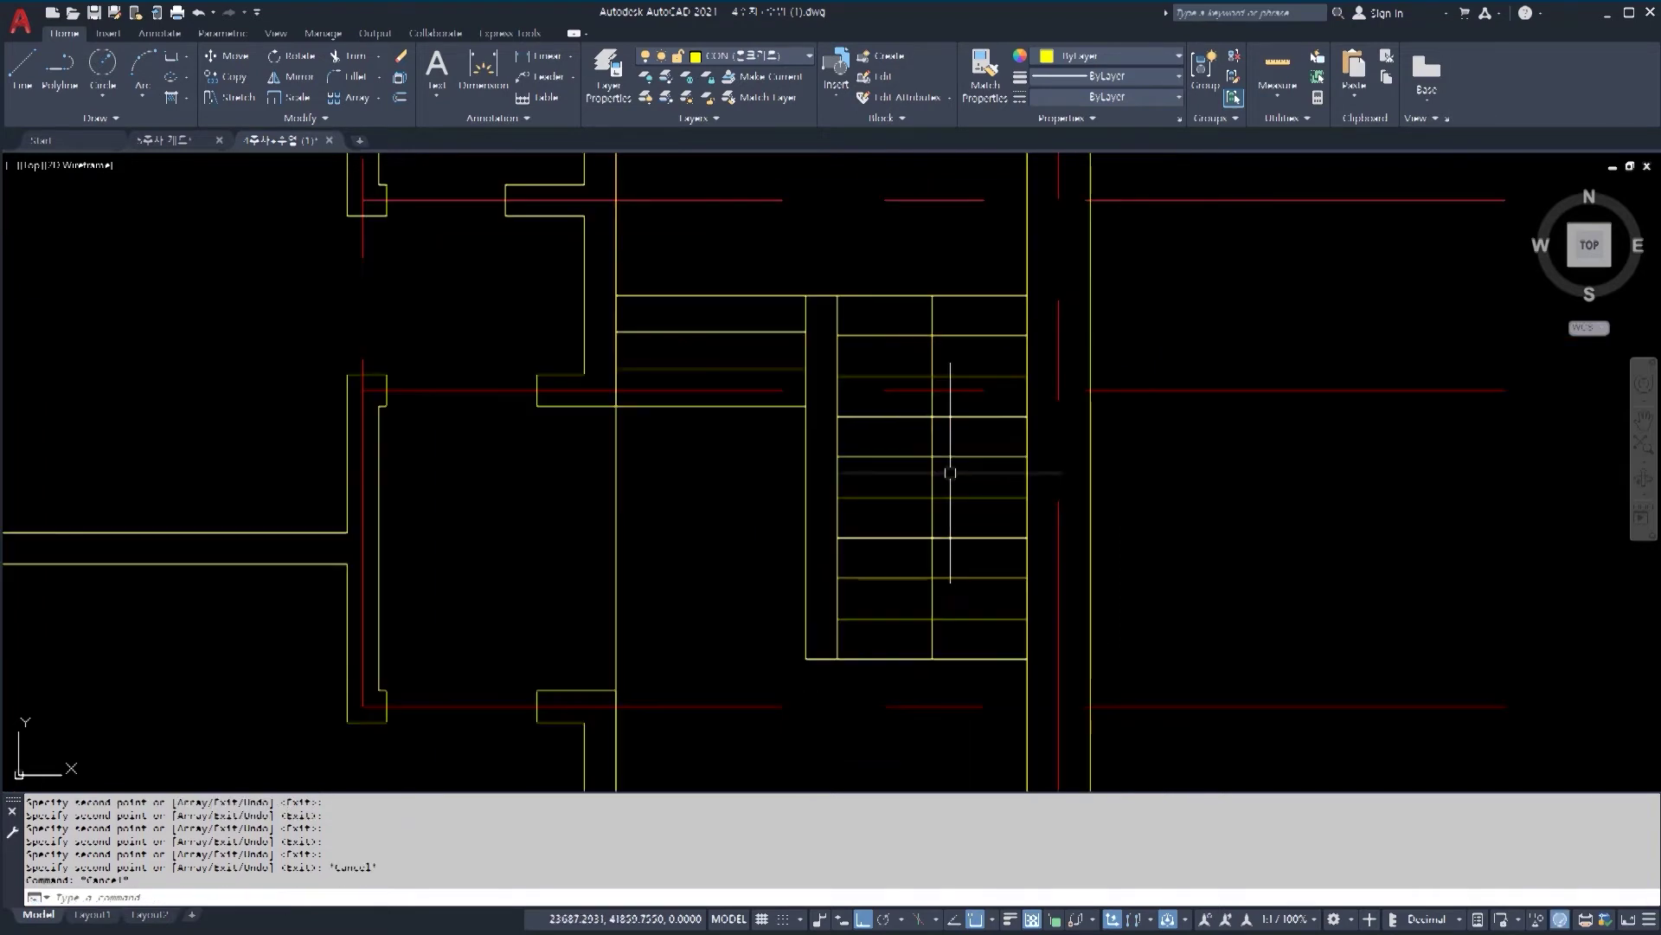
click(900, 259)
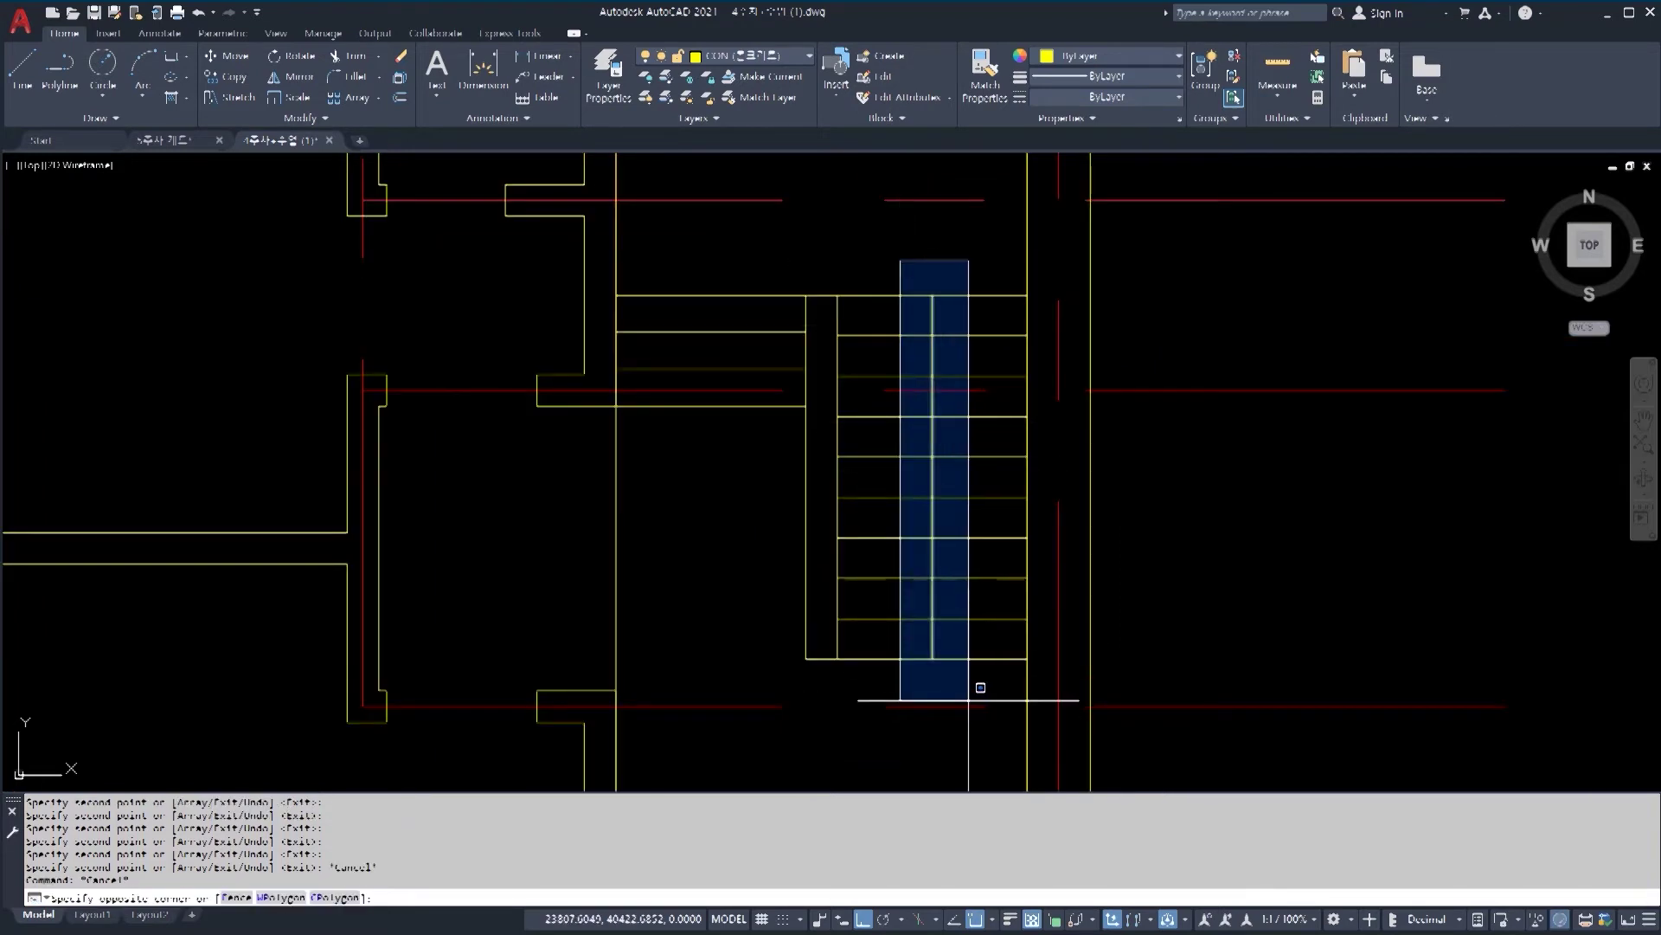
click(981, 687)
key(Delete)
Step: Erase the rectangular outline running around the inside of the stairwell
scroll(891, 467, down, 2)
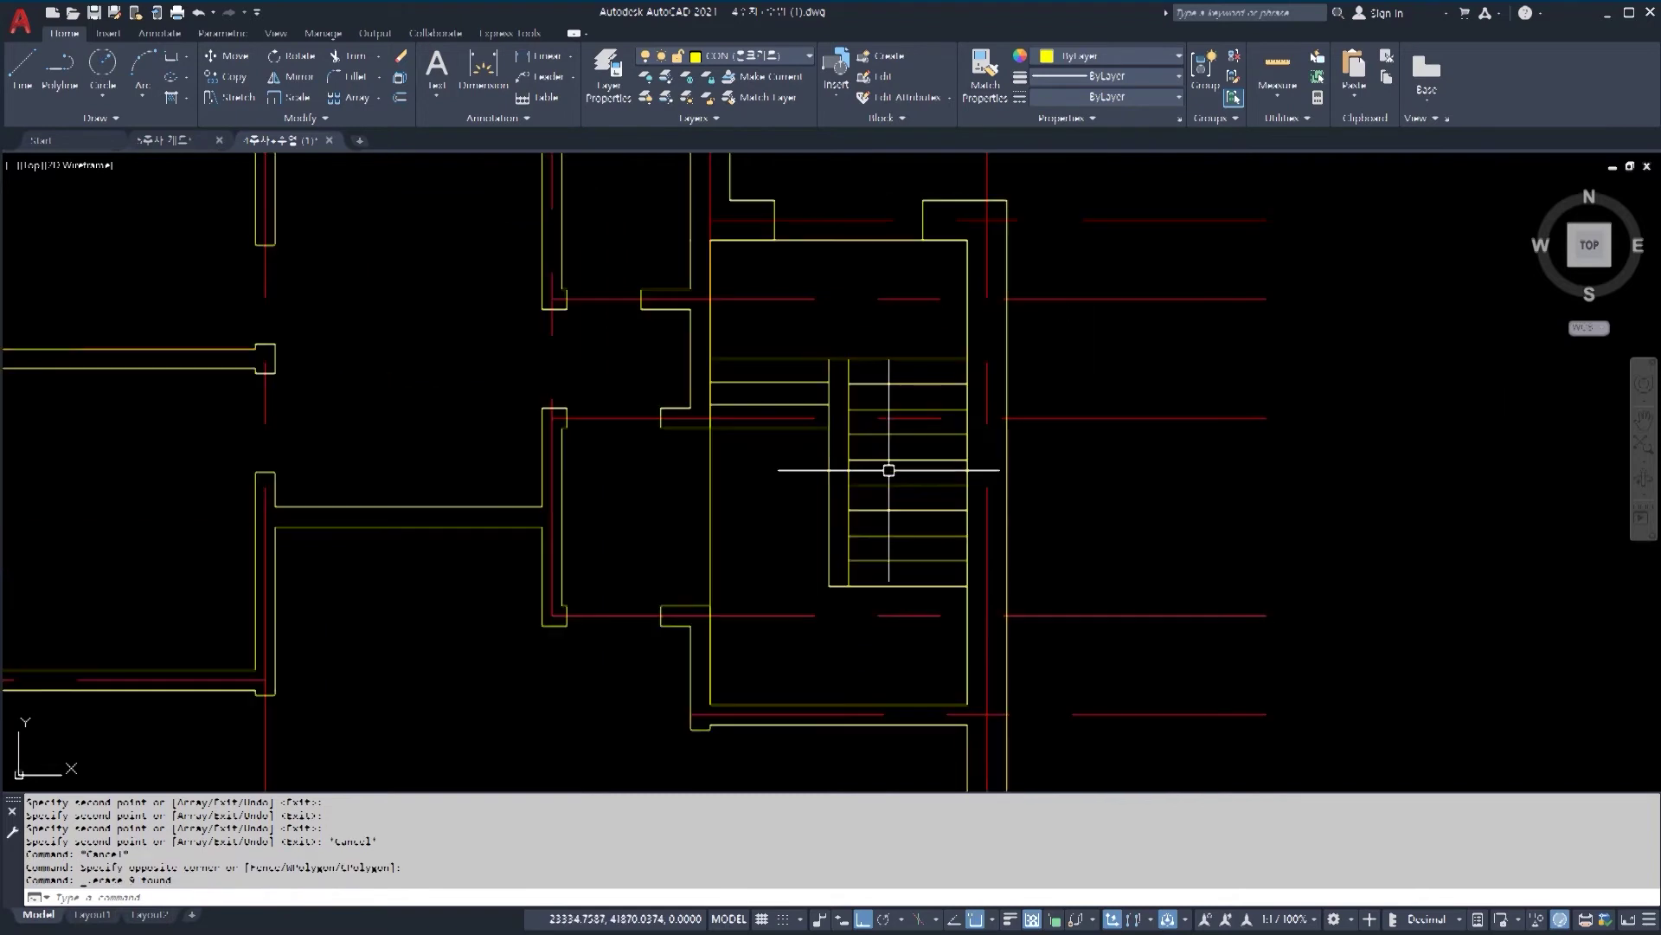
click(732, 523)
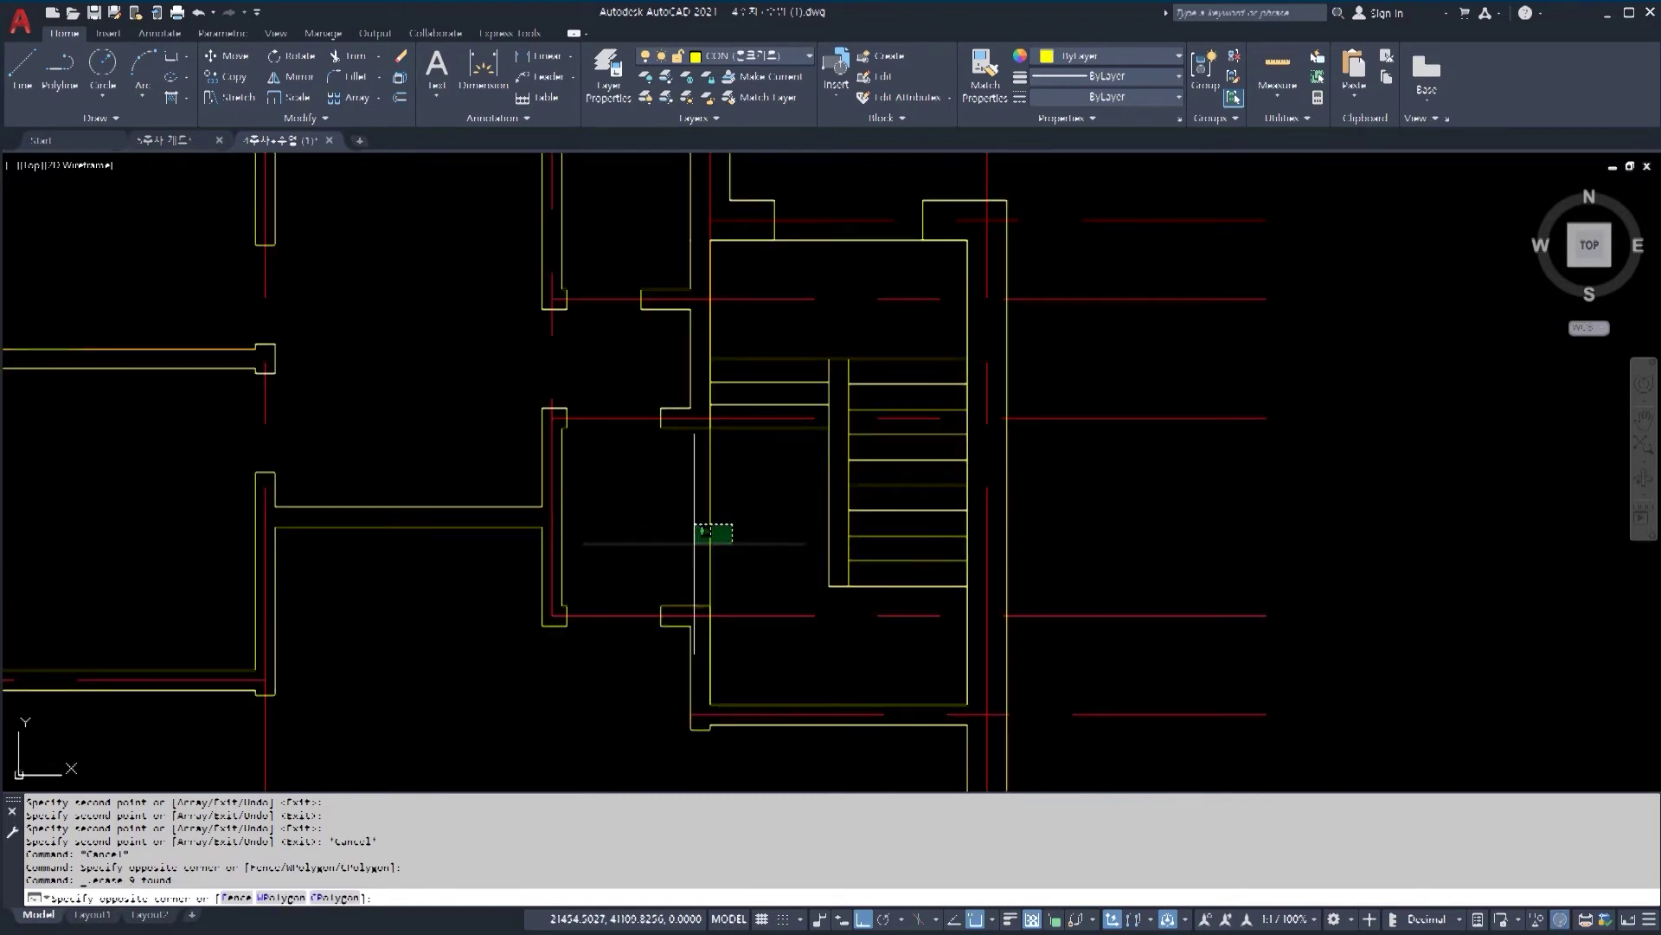
click(686, 498)
key(Delete)
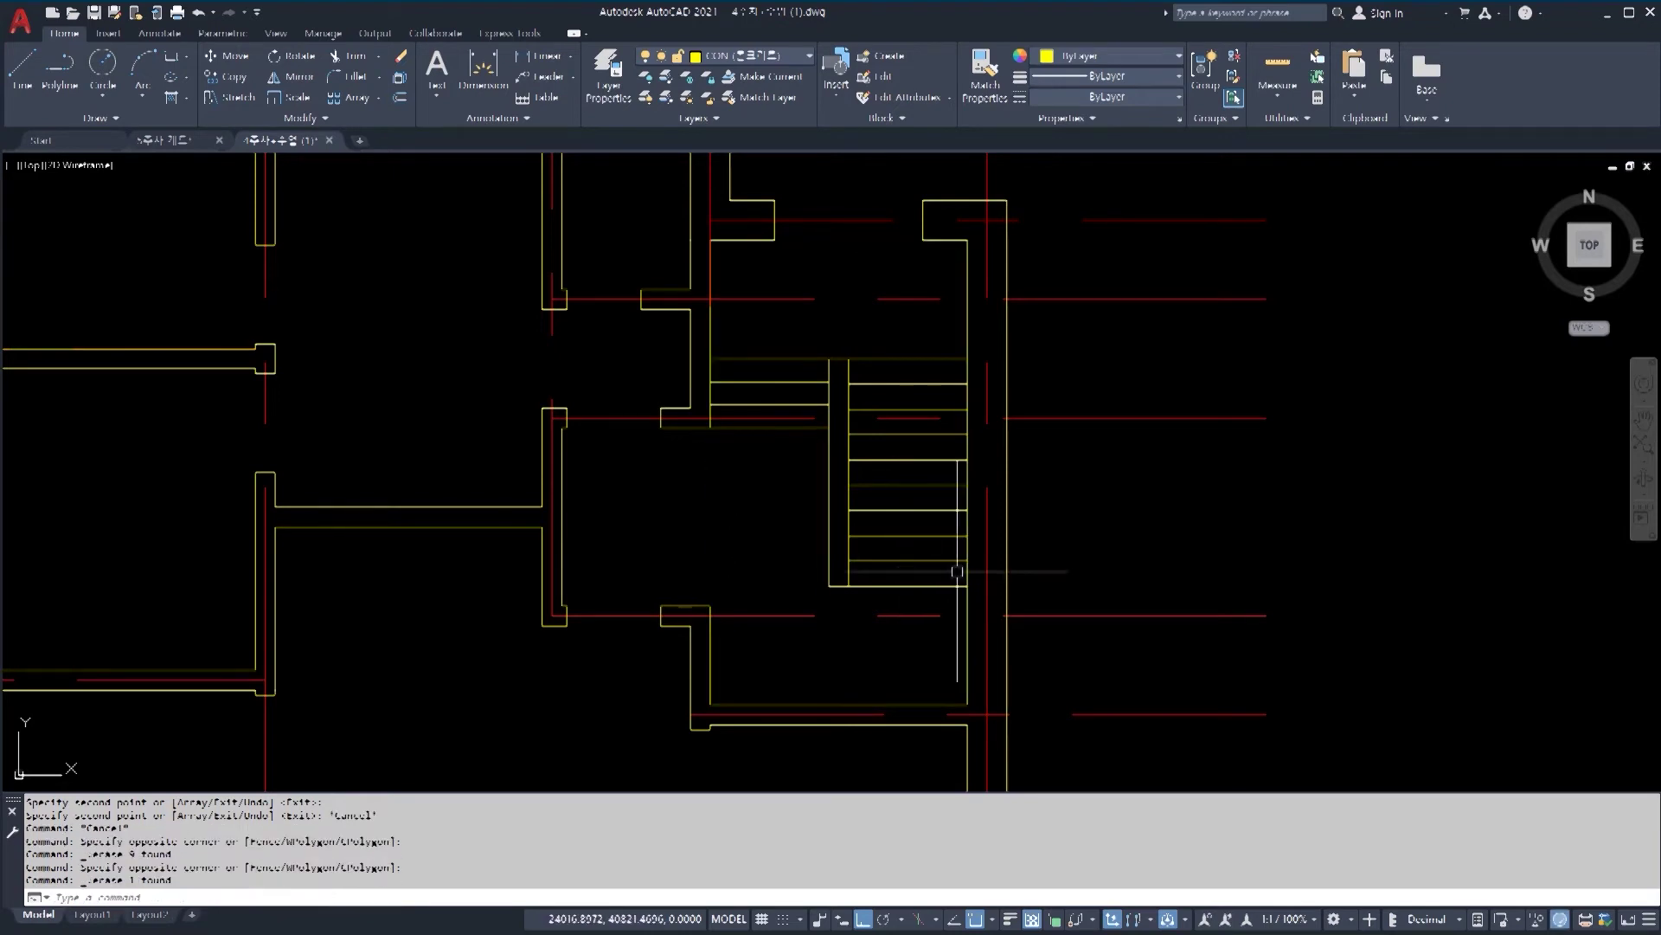
scroll(952, 566, up, 1)
scroll(888, 458, down, 1)
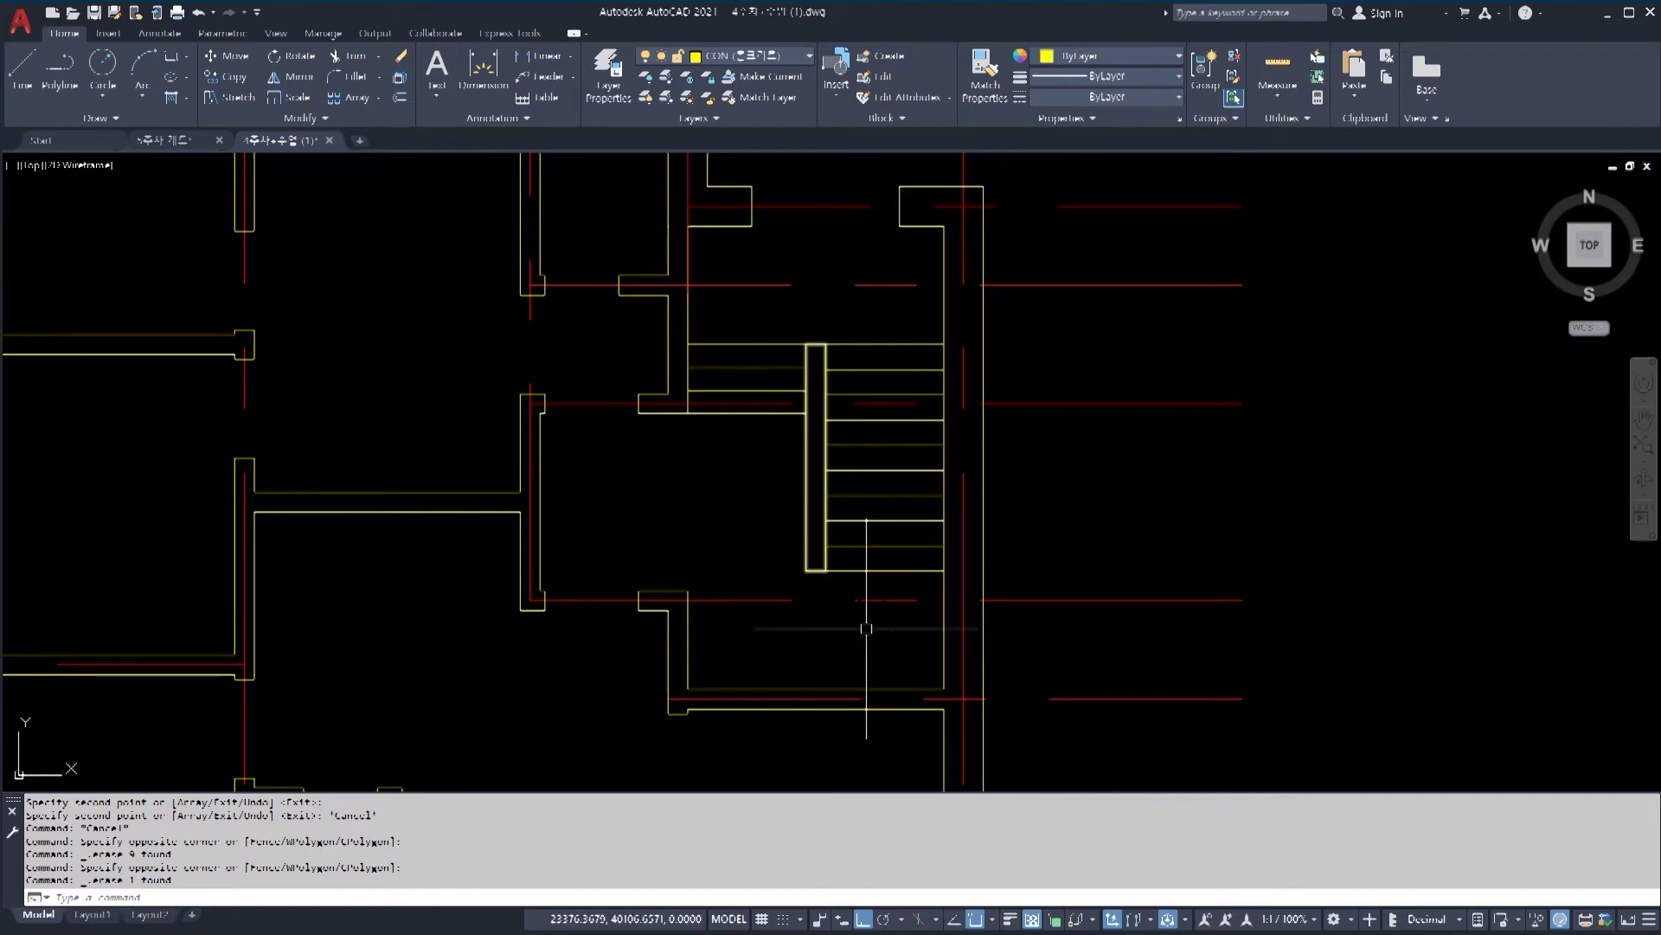
Step: Draw a vertical line from the bottom midpoint of the central stair divider down to the stairwell's lower wall
scroll(941, 681, up, 2)
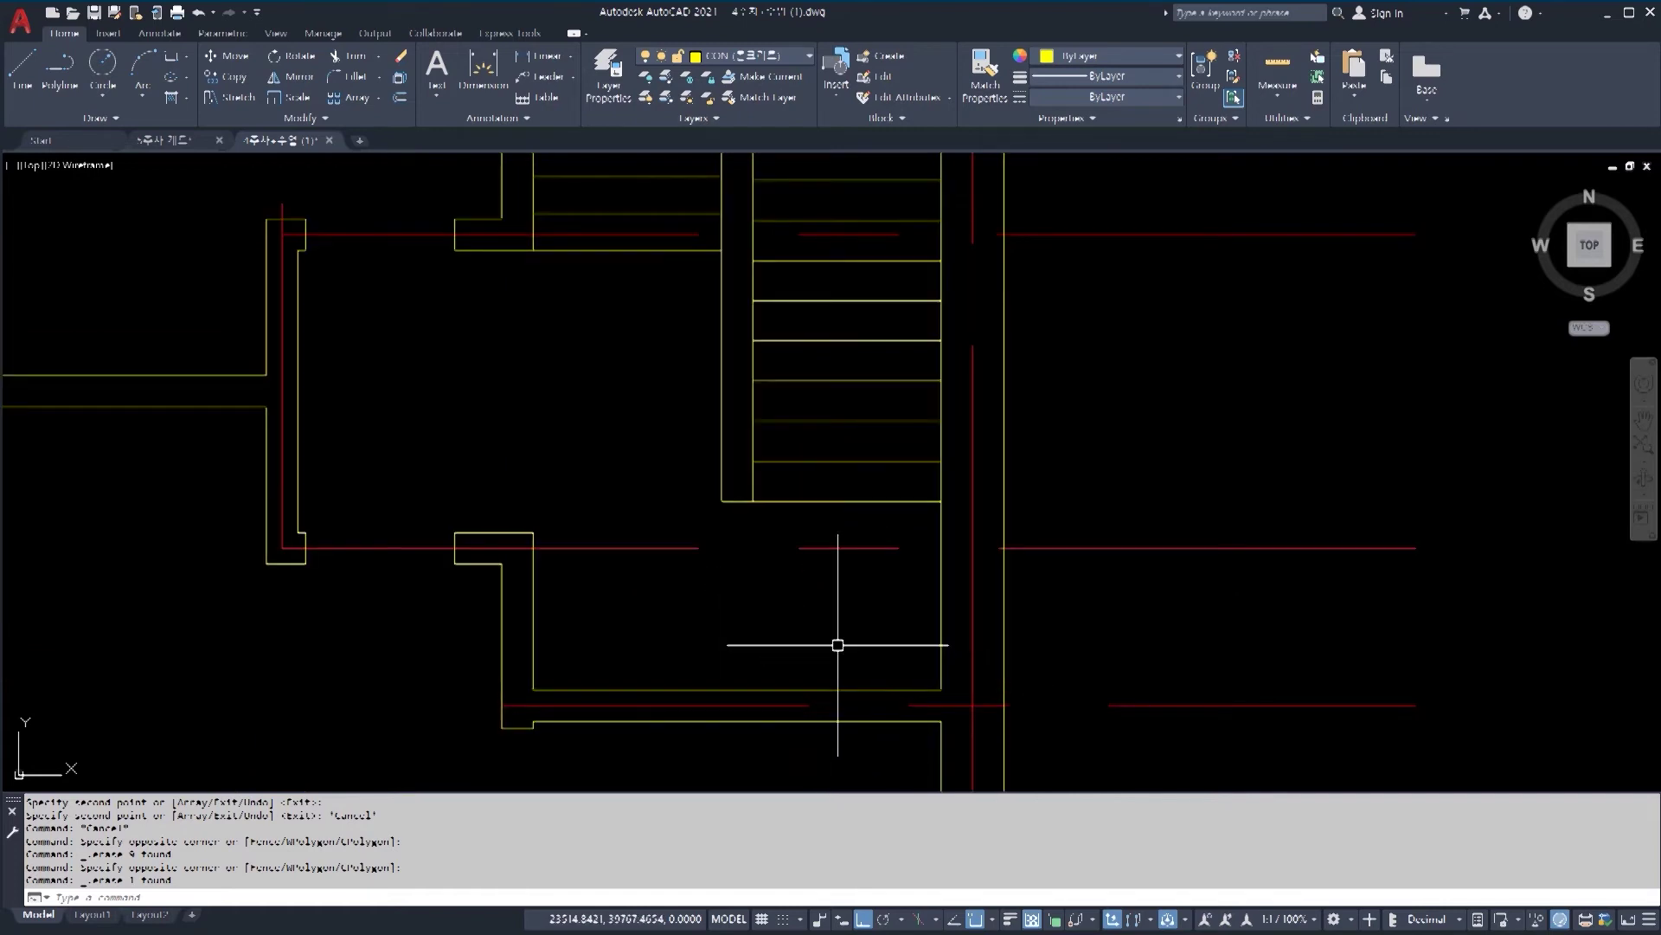
key(Return)
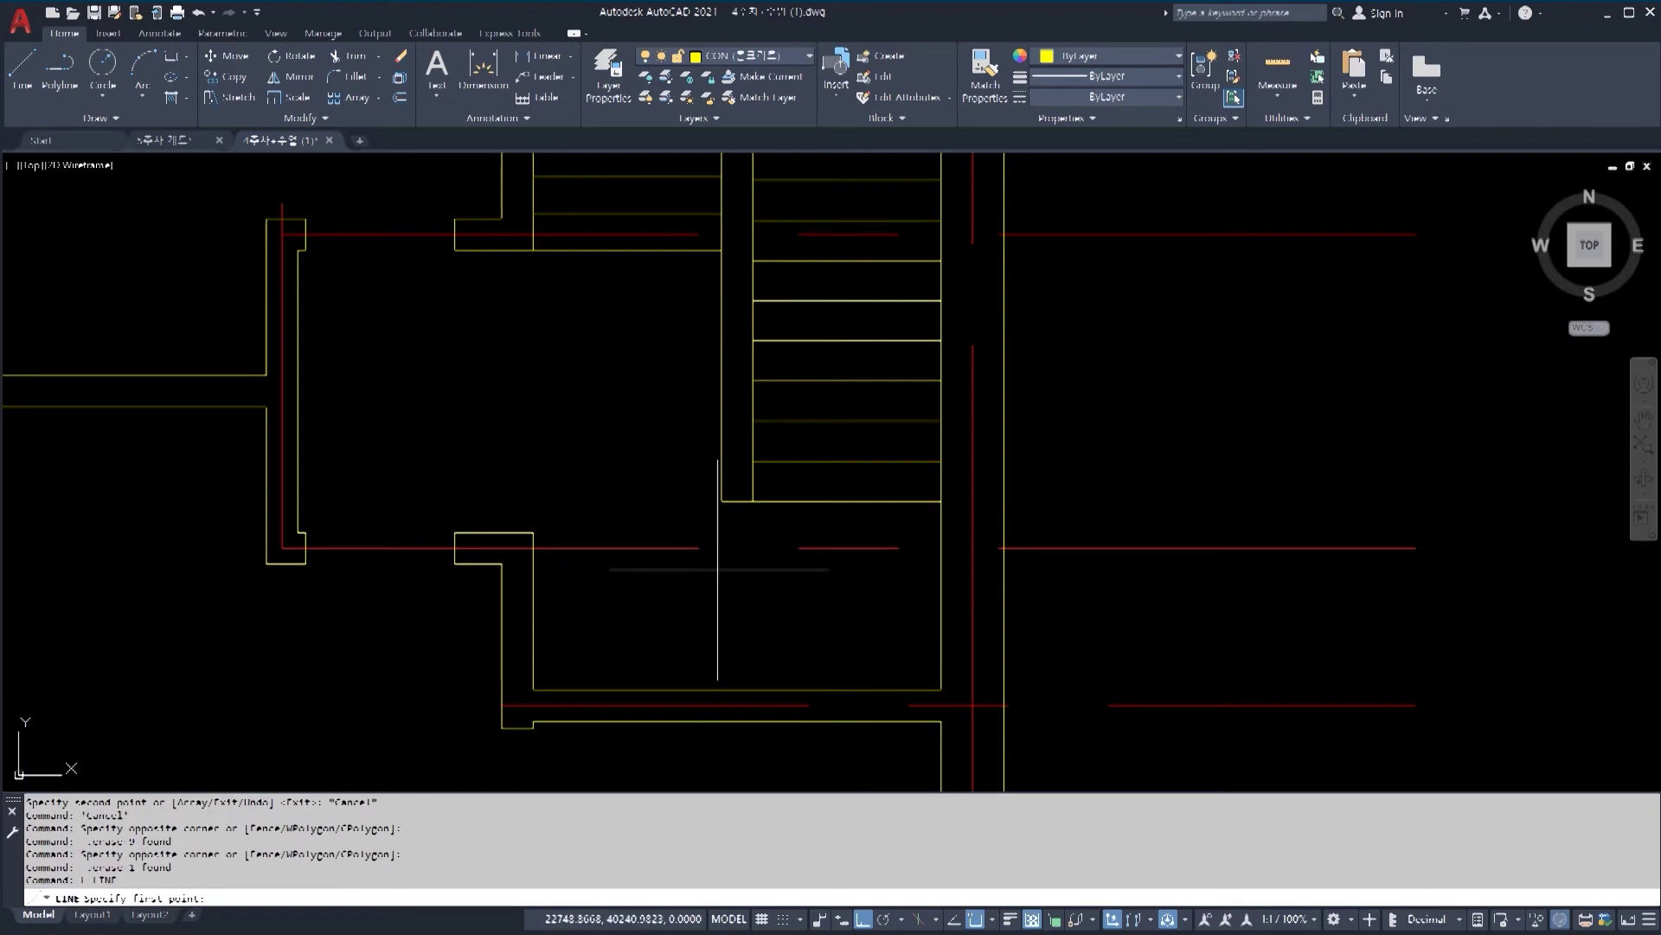
click(737, 499)
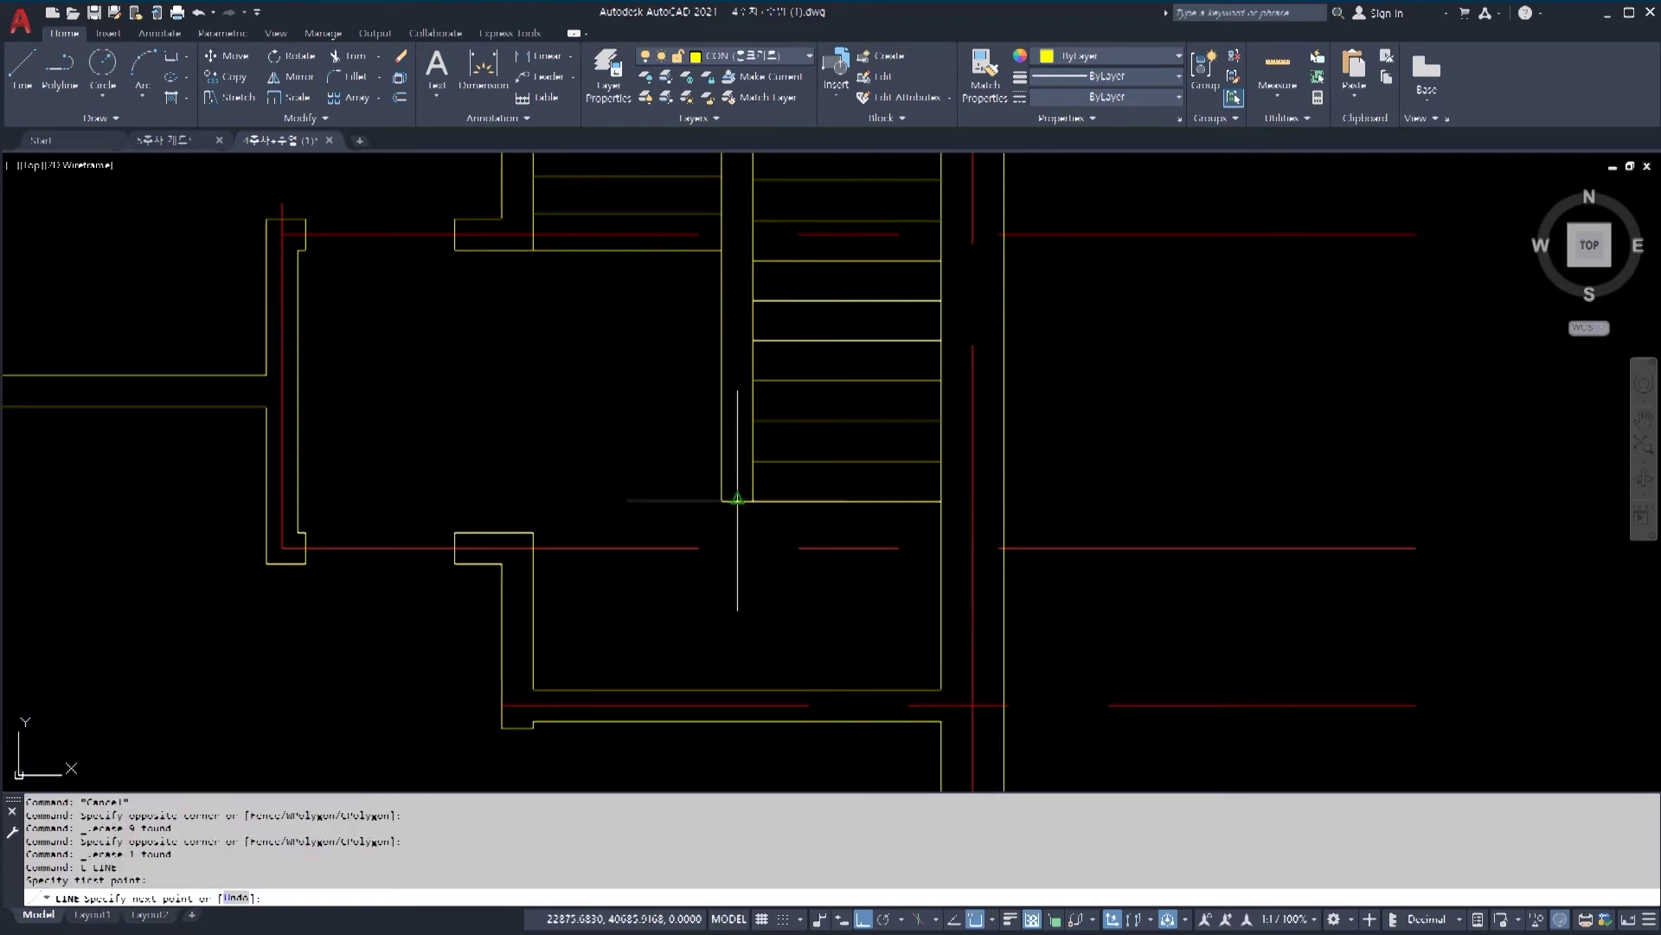
click(737, 690)
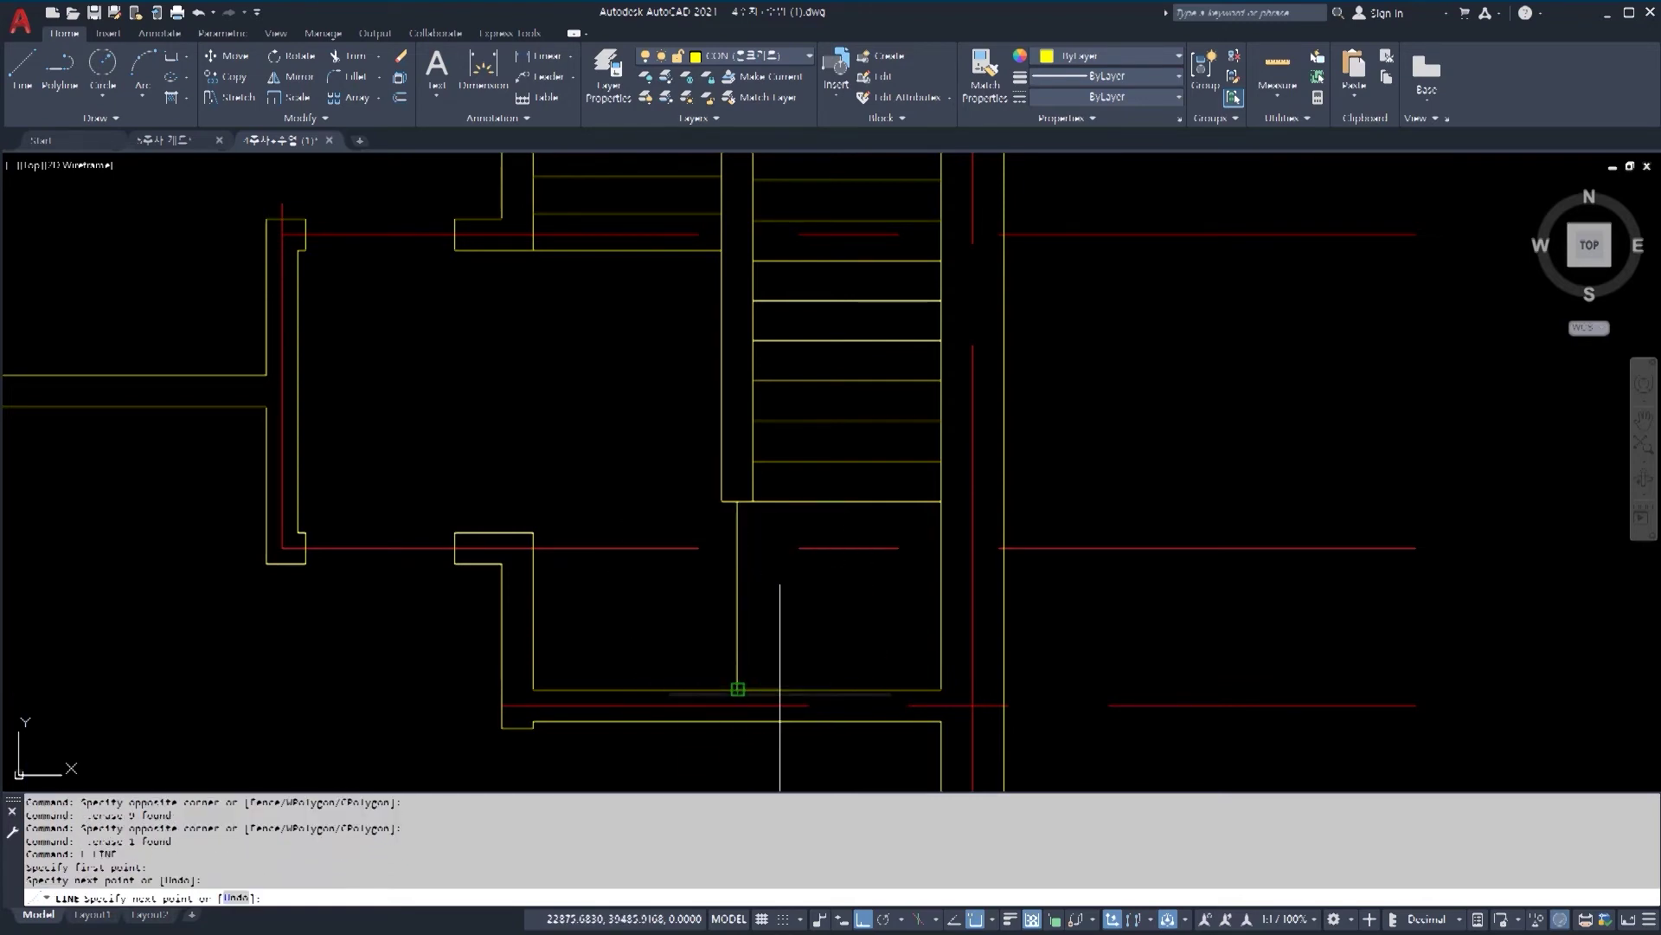
scroll(780, 693, up, 2)
key(Escape)
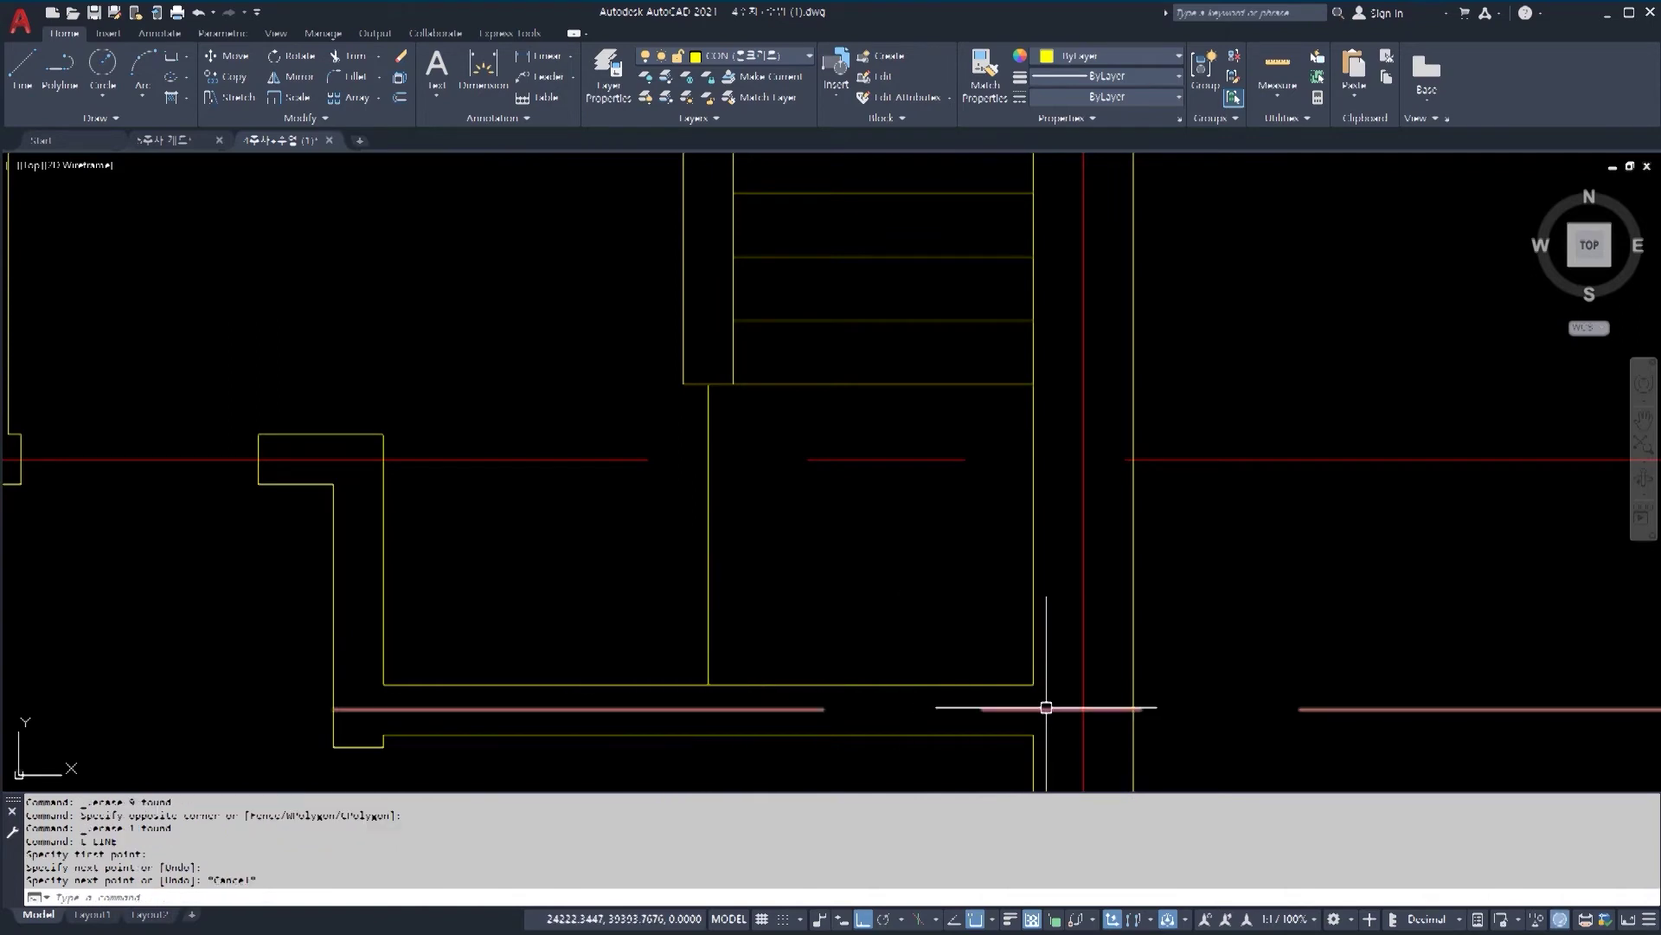
Step: Draw a diagonal line from the stairwell's lower-right inner corner to the upper endpoint of the vertical landing line
text(l)
key(Return)
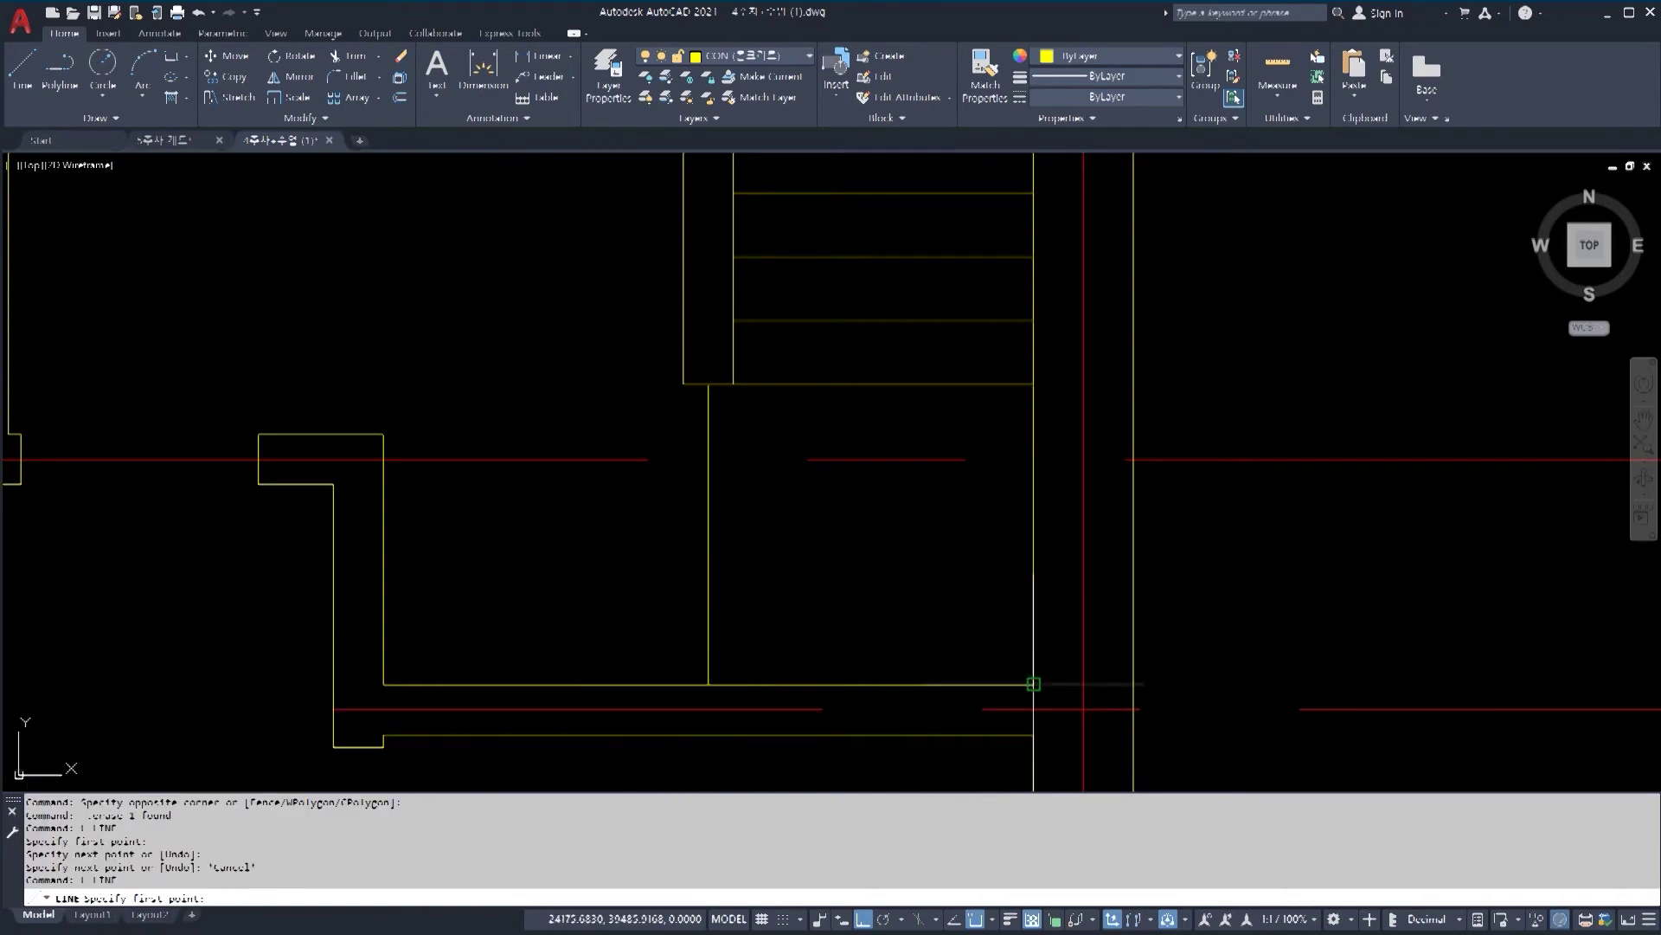
click(1033, 684)
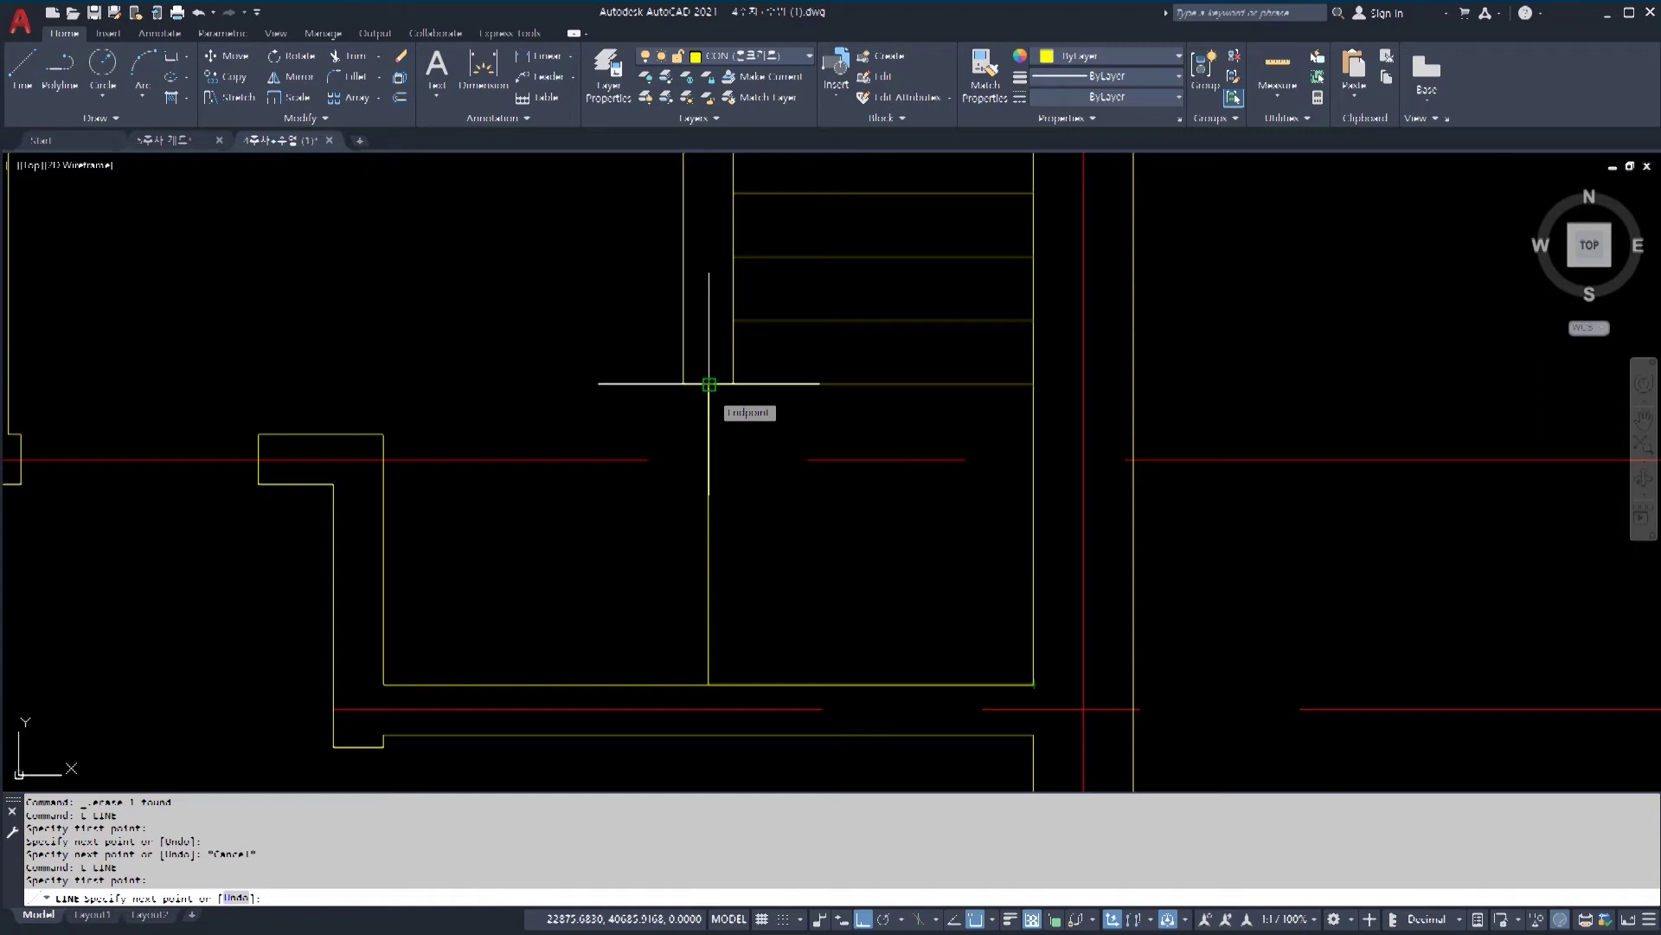
click(709, 384)
key(Escape)
scroll(944, 672, down, 4)
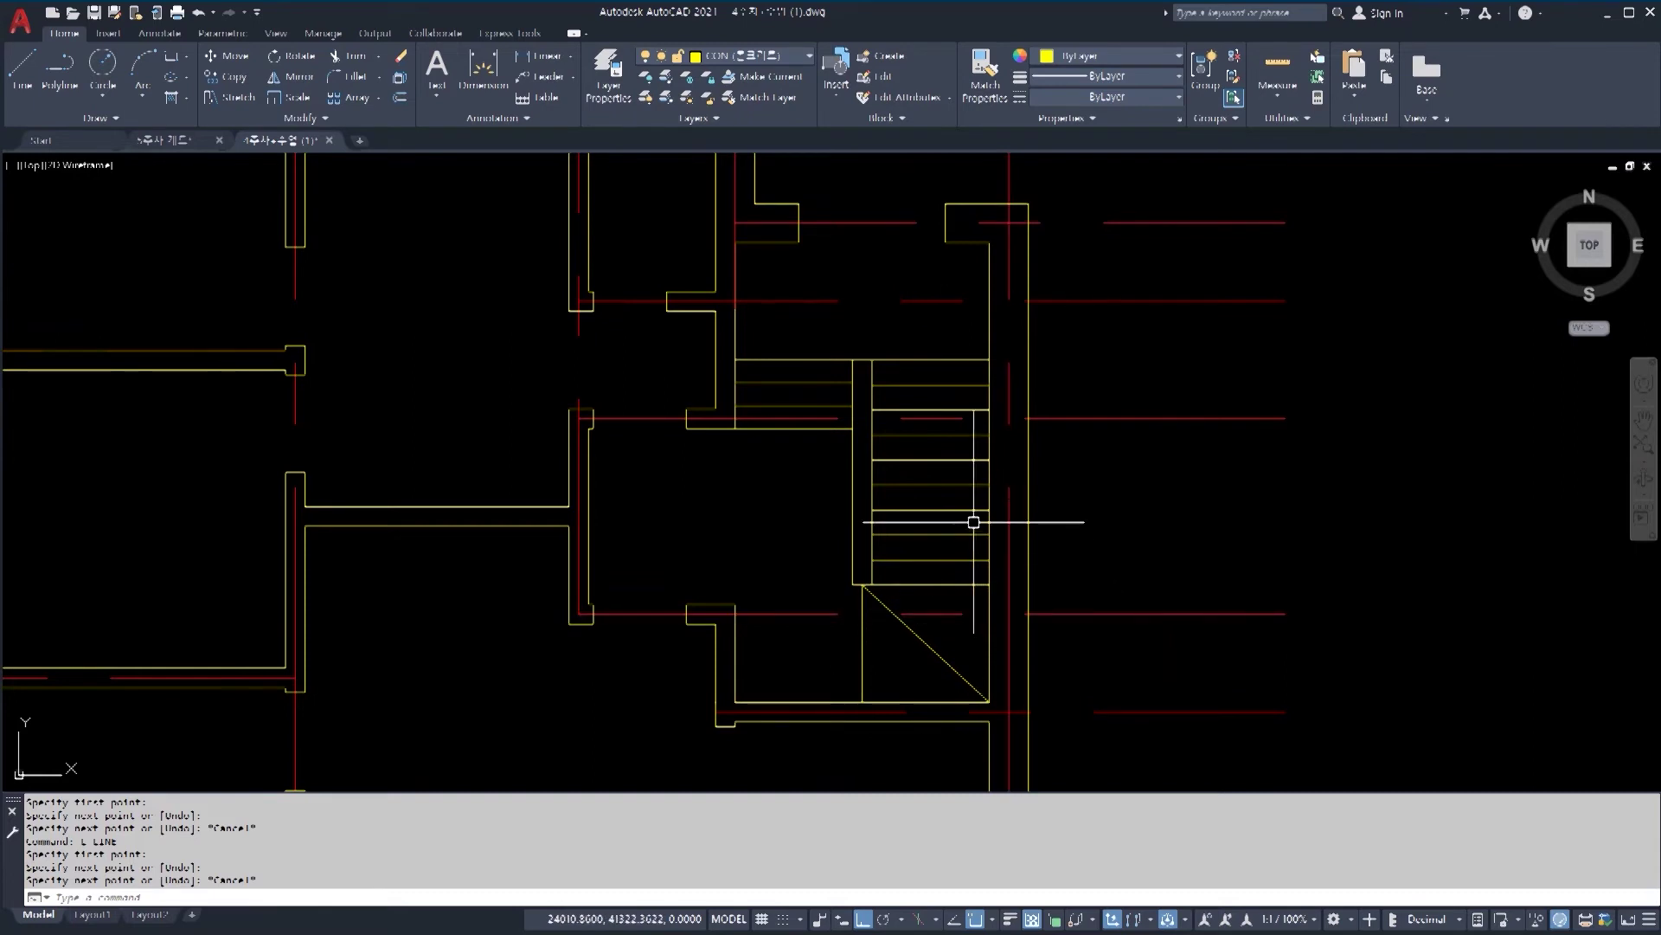
Step: Examine the upper landing and the stair flights down to the diagonal landing line
scroll(901, 194, up, 5)
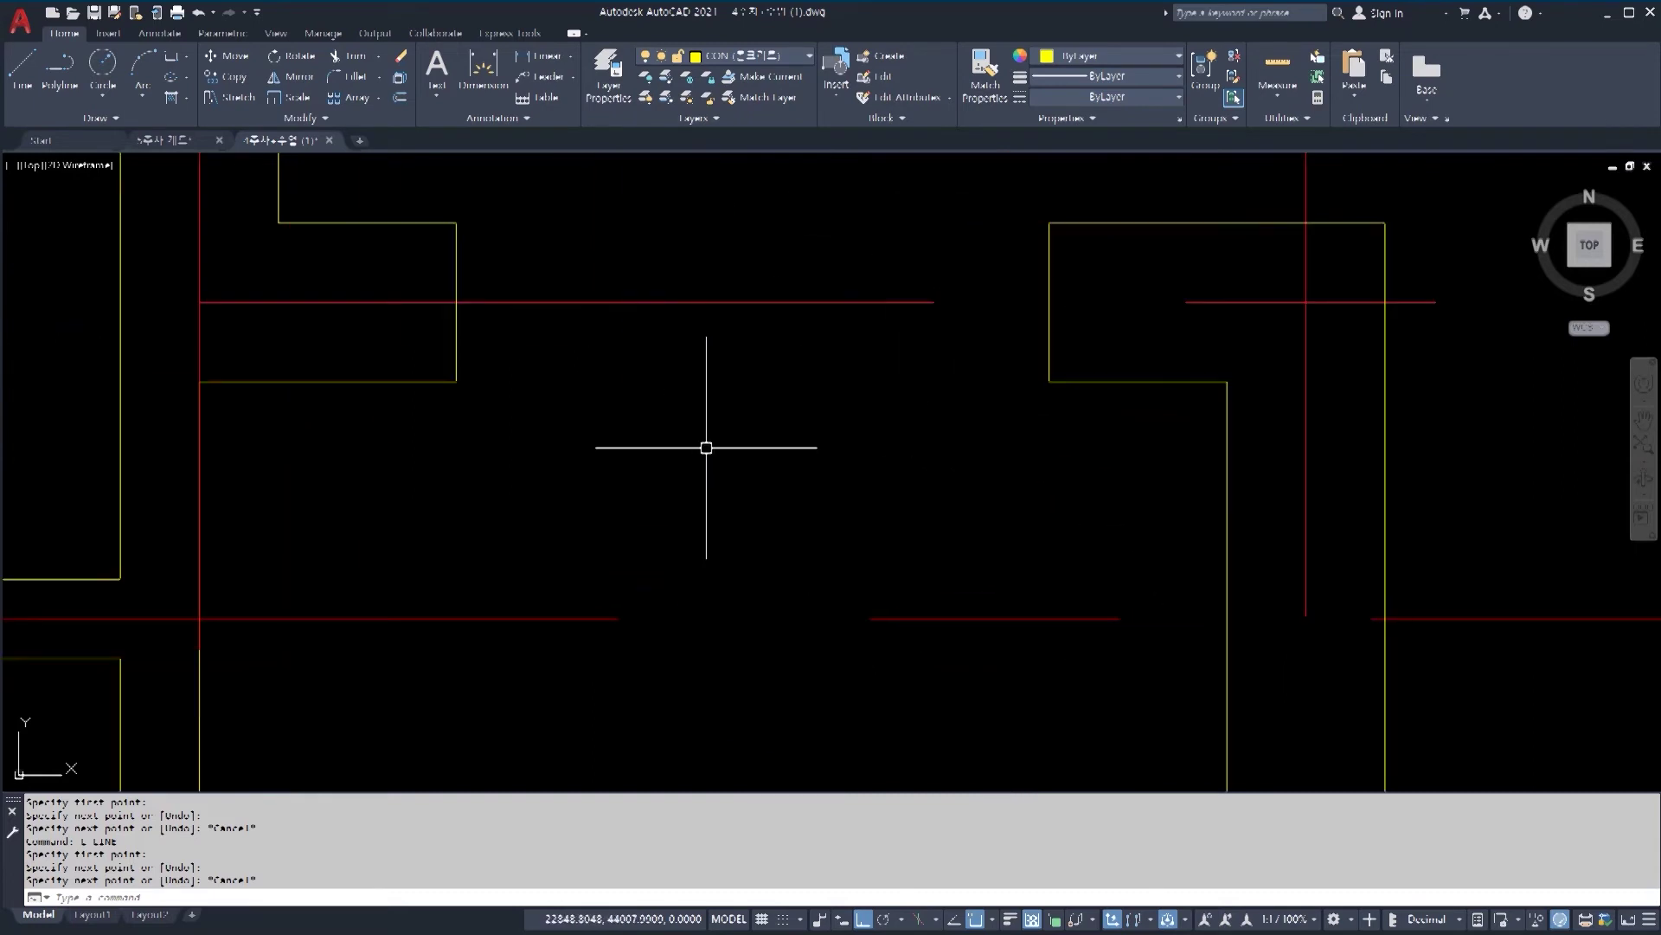
scroll(706, 448, down, 4)
middle_drag(801, 647, 823, 547)
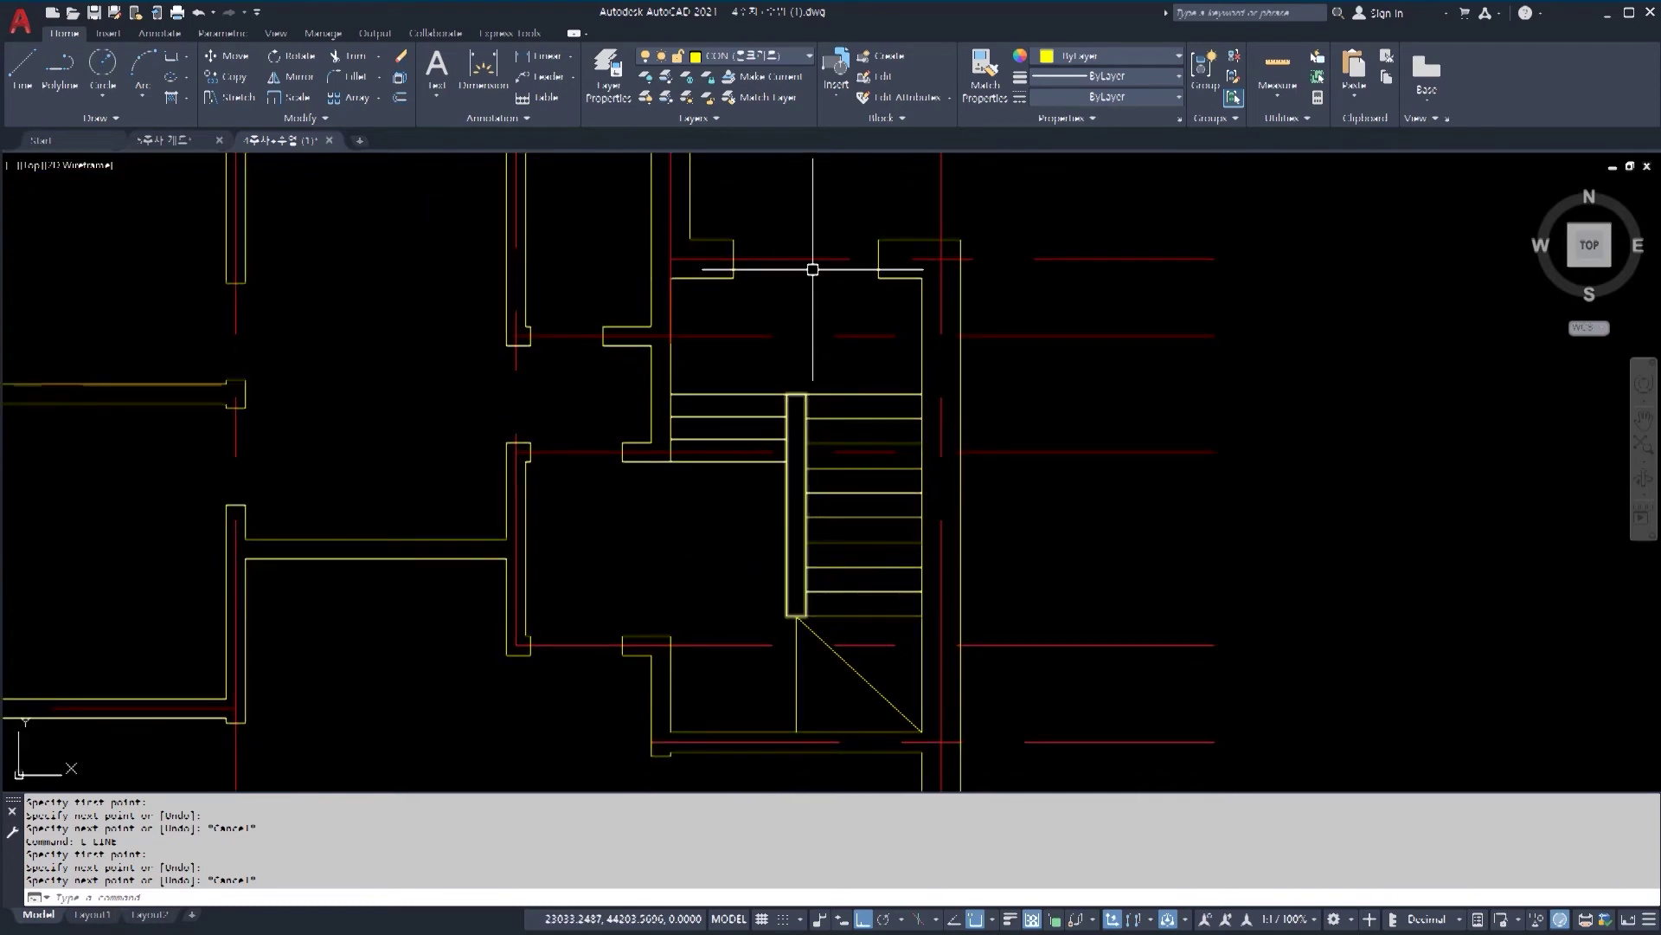
scroll(812, 255, up, 4)
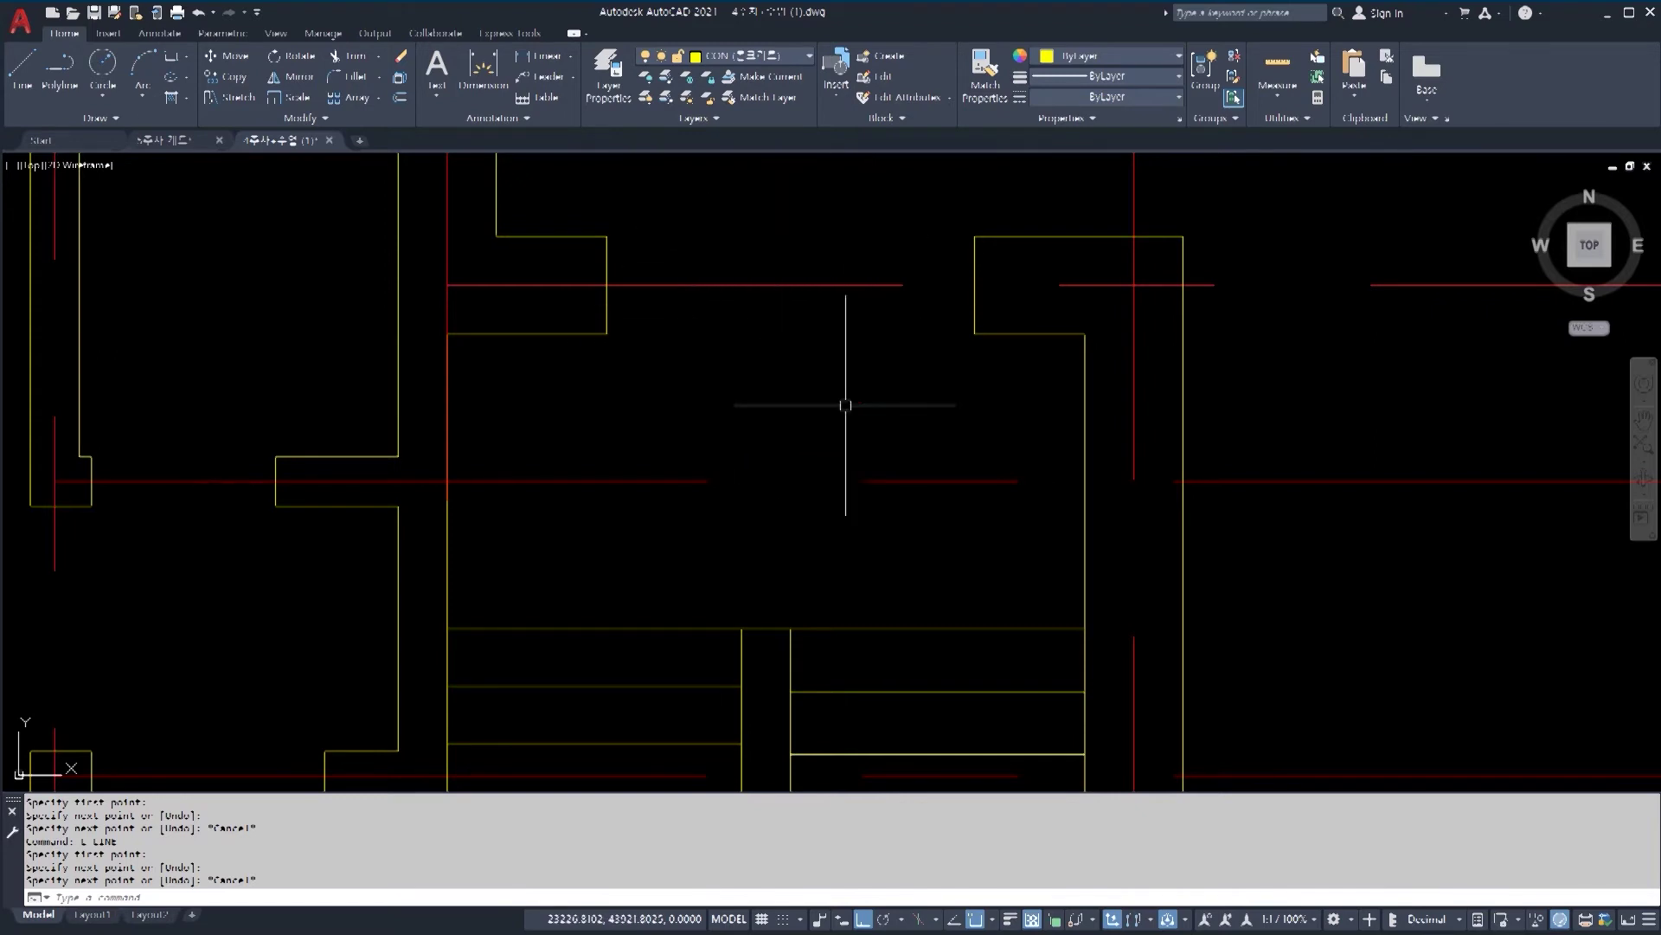
scroll(823, 326, down, 5)
scroll(842, 572, up, 1)
scroll(842, 572, up, 2)
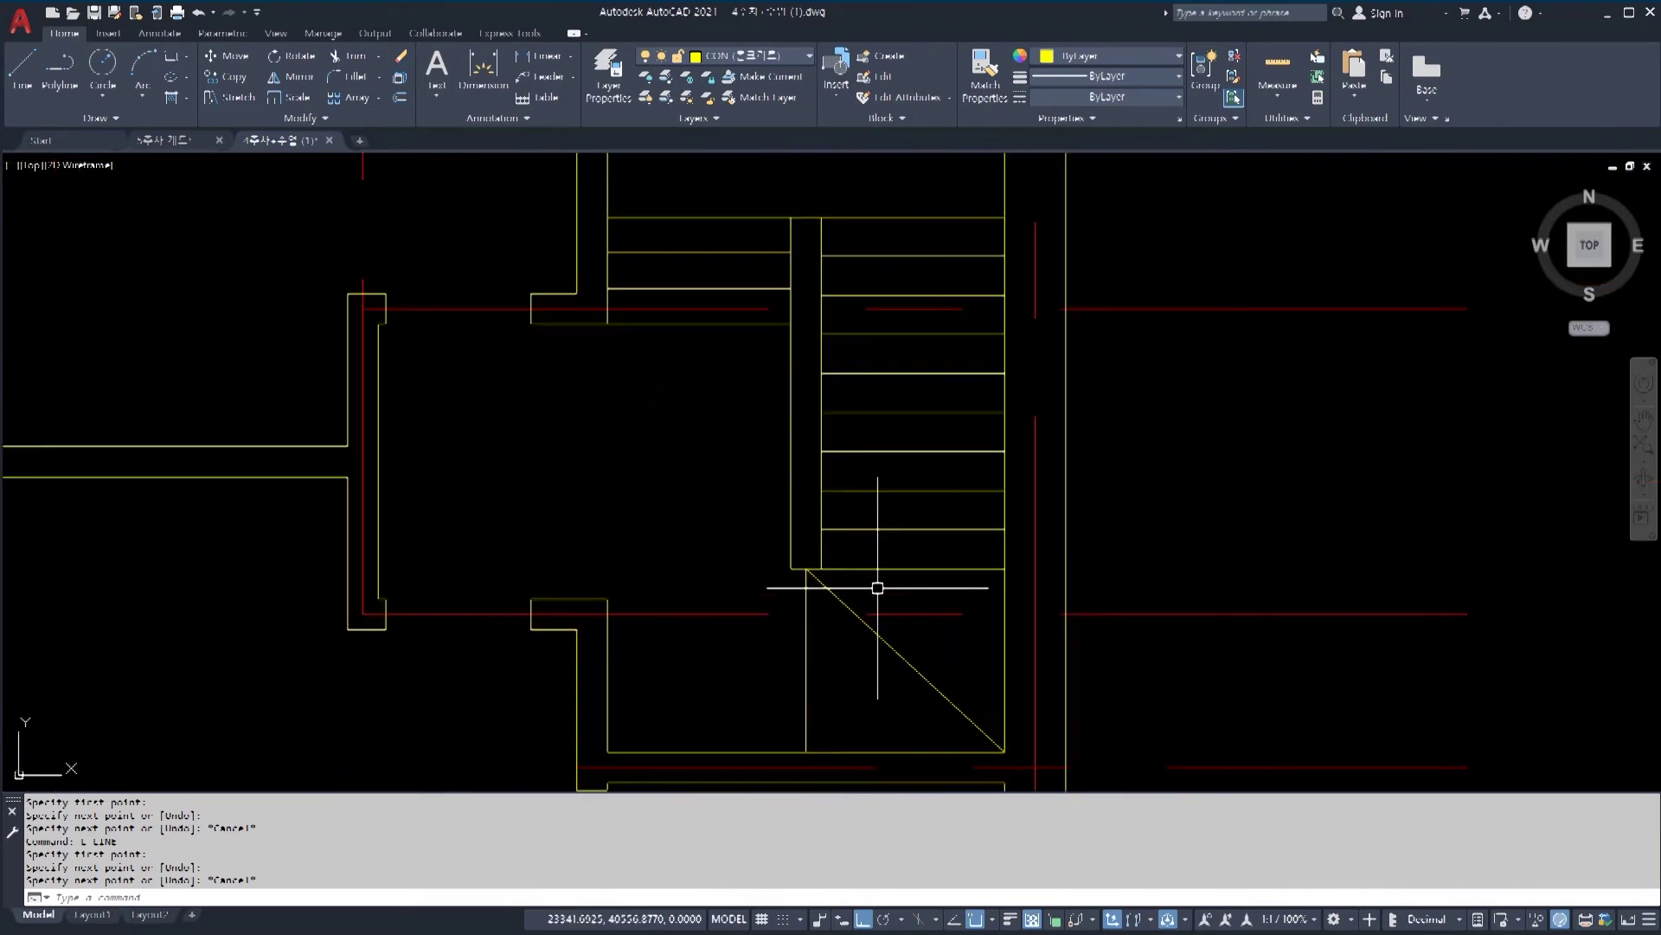
scroll(882, 588, up, 2)
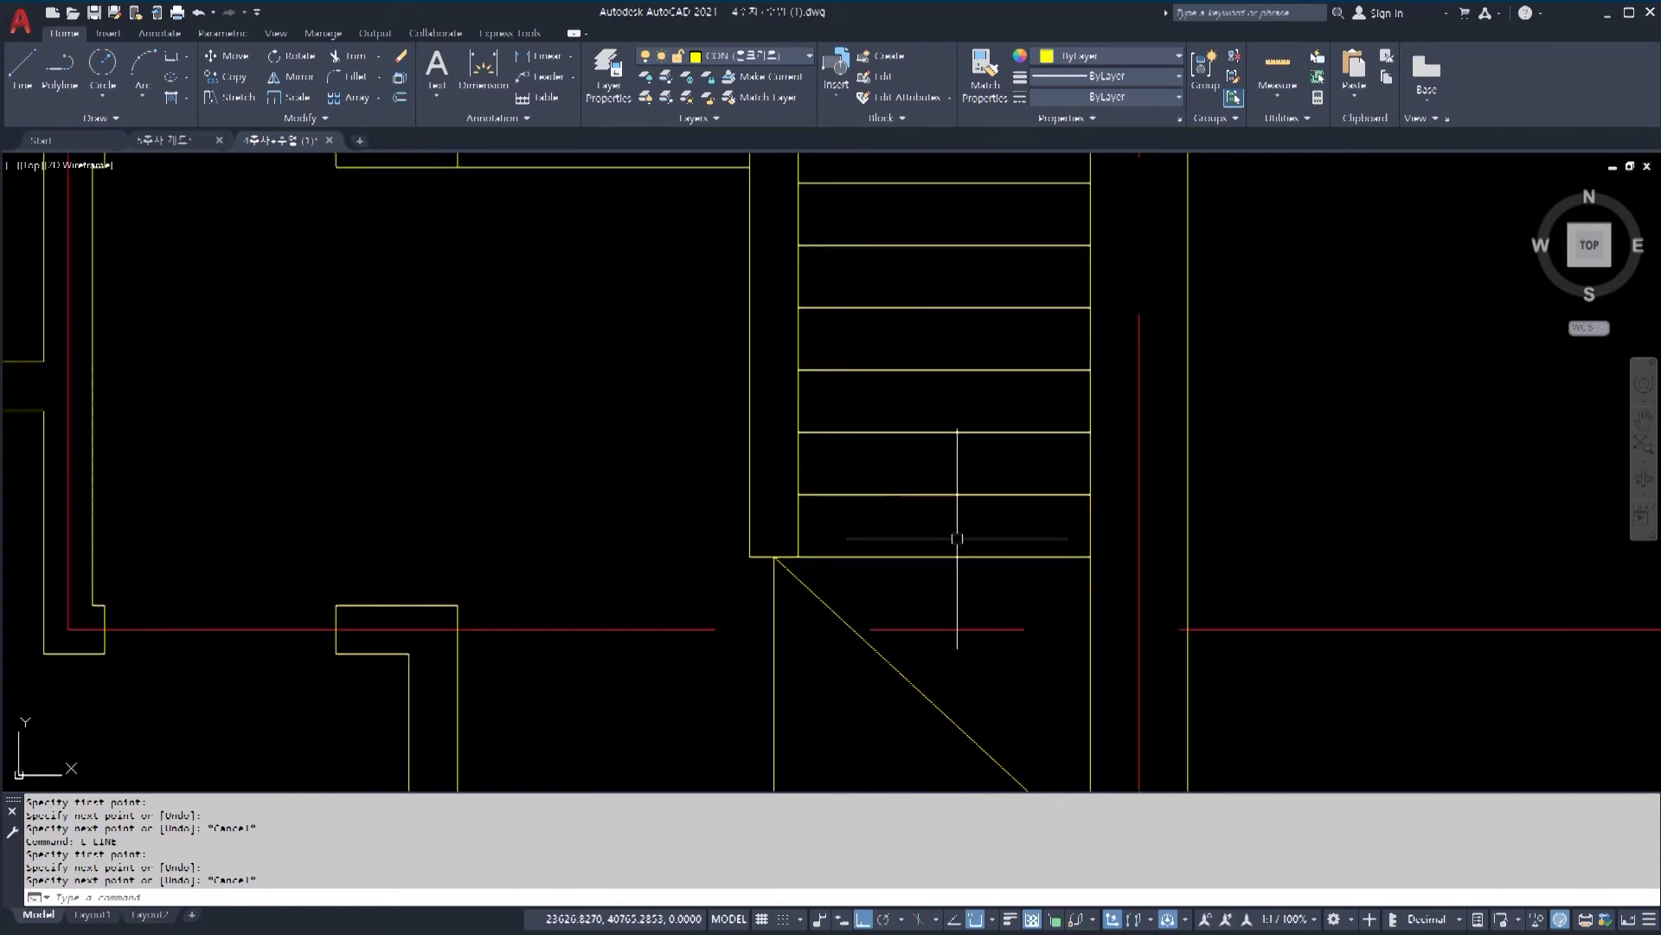
scroll(956, 544, down, 2)
click(937, 580)
click(901, 549)
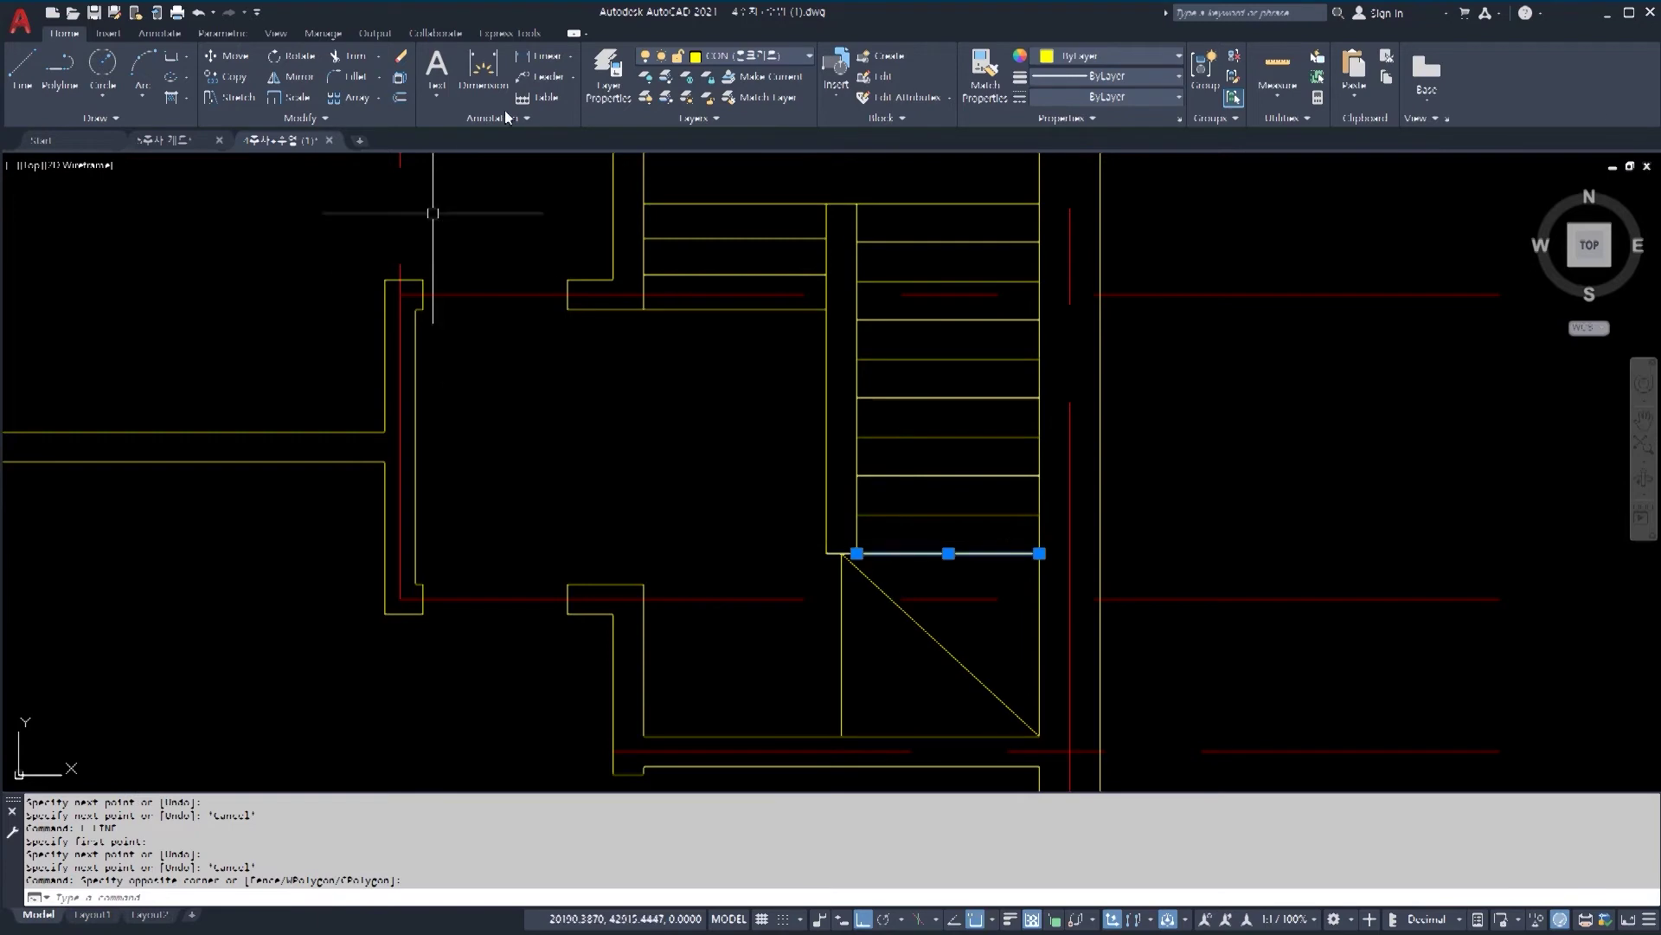
click(746, 59)
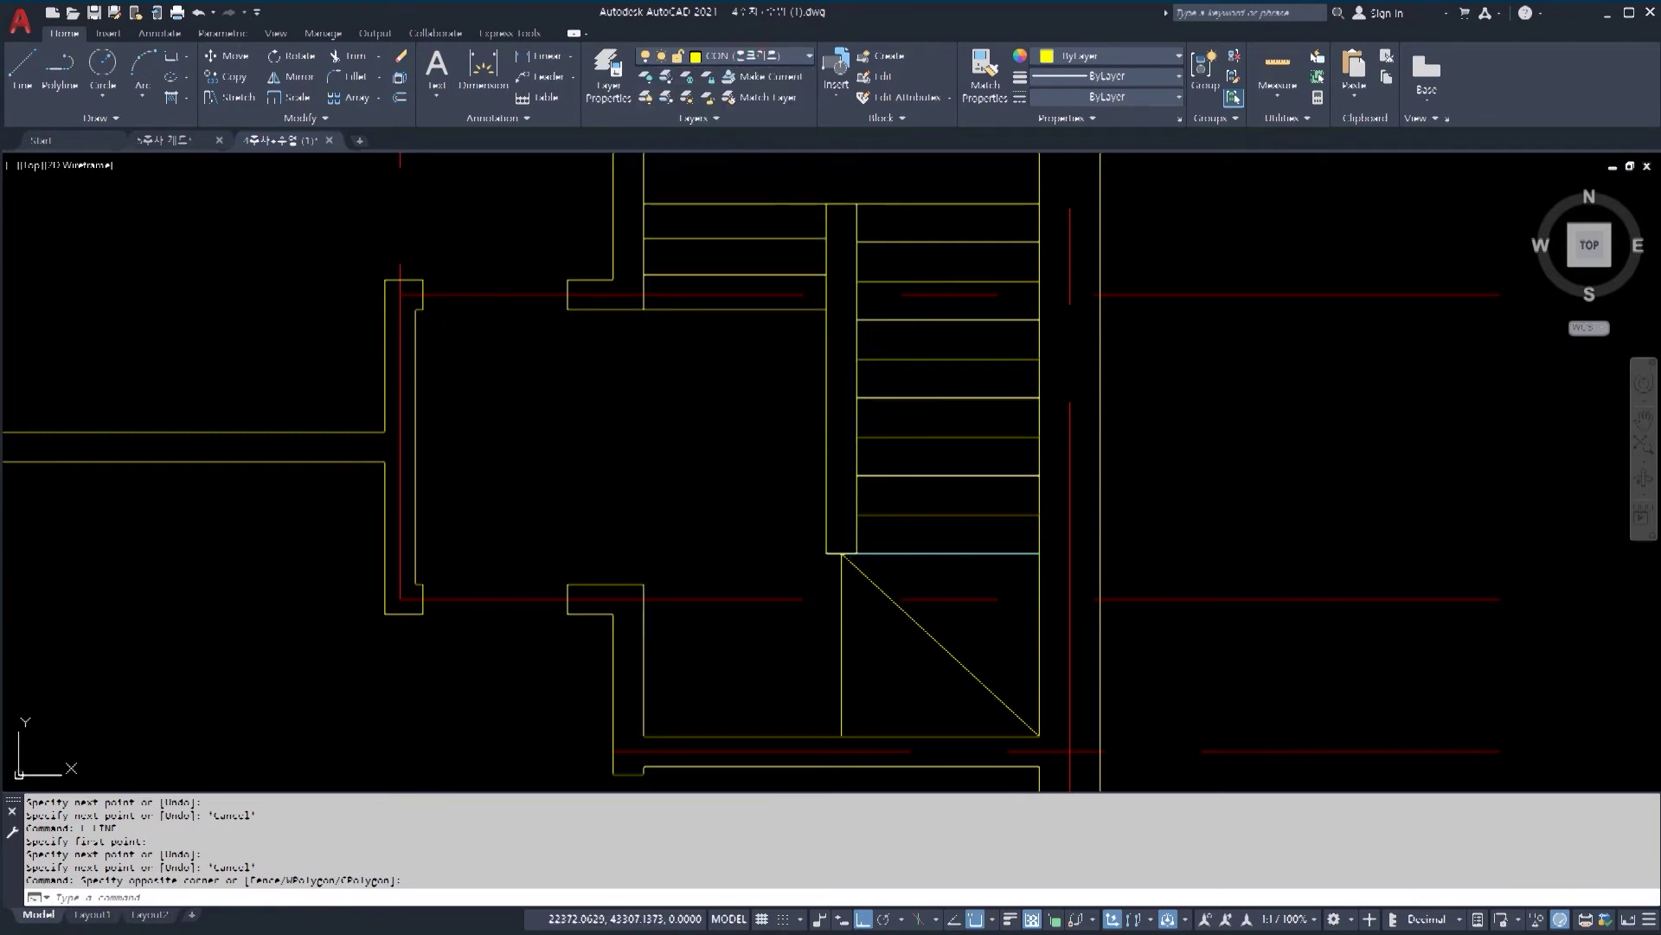
key(Escape)
key(Escape)
key(Escape)
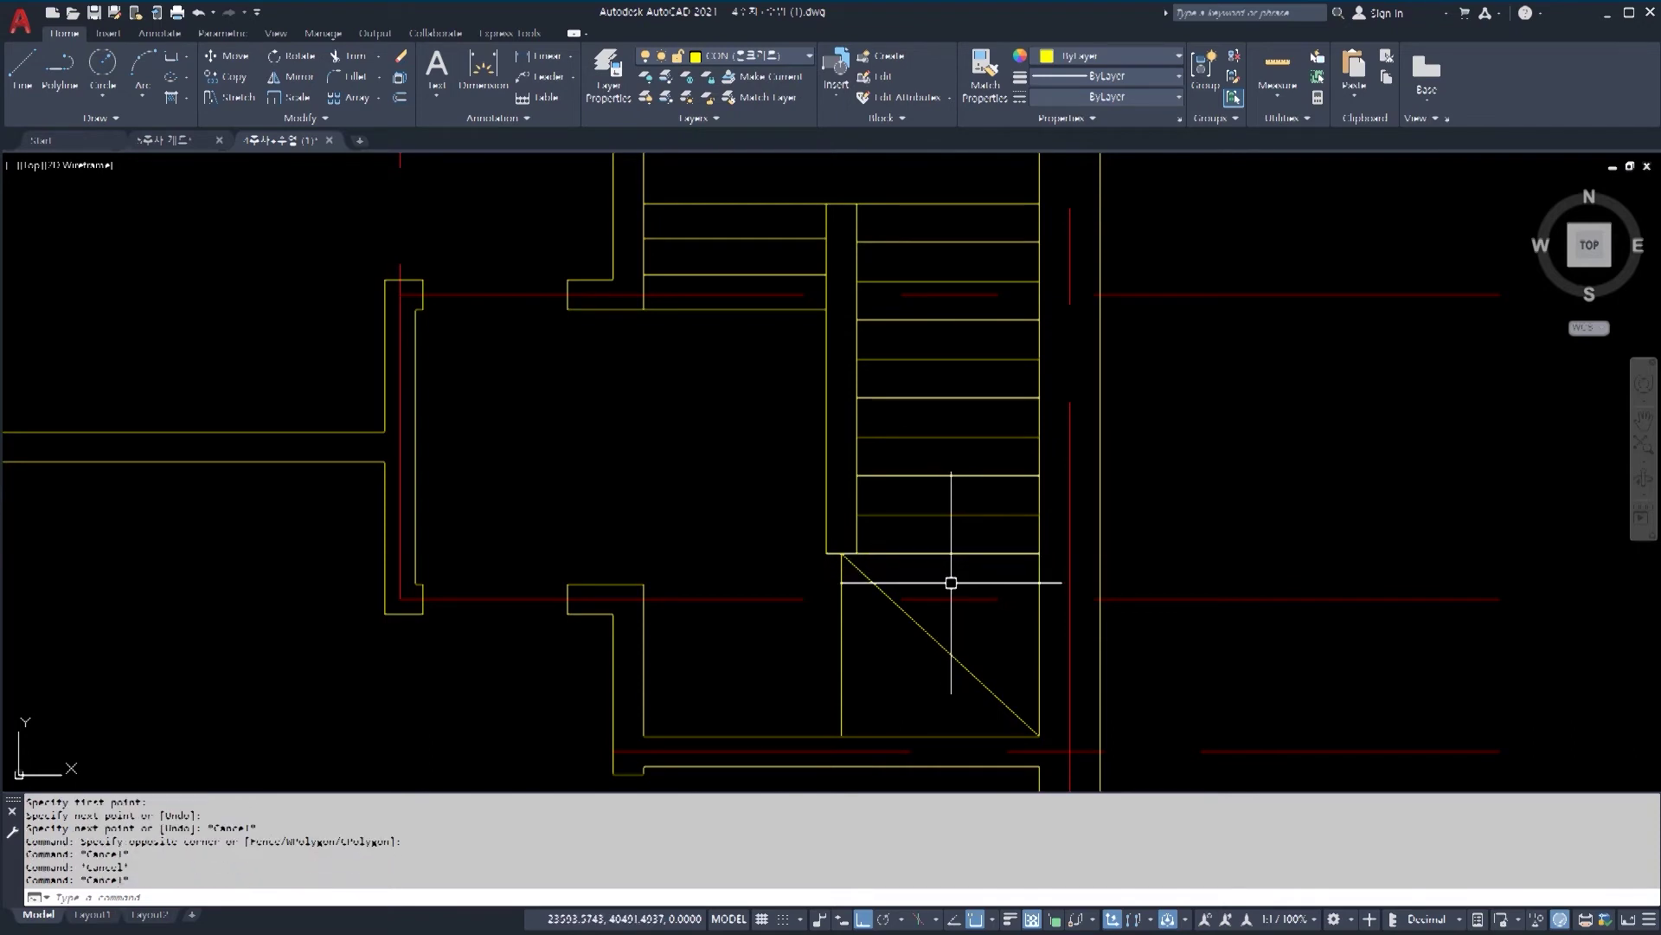
Step: Move the vertical landing line below the central divider to the STR layer
click(853, 668)
click(820, 657)
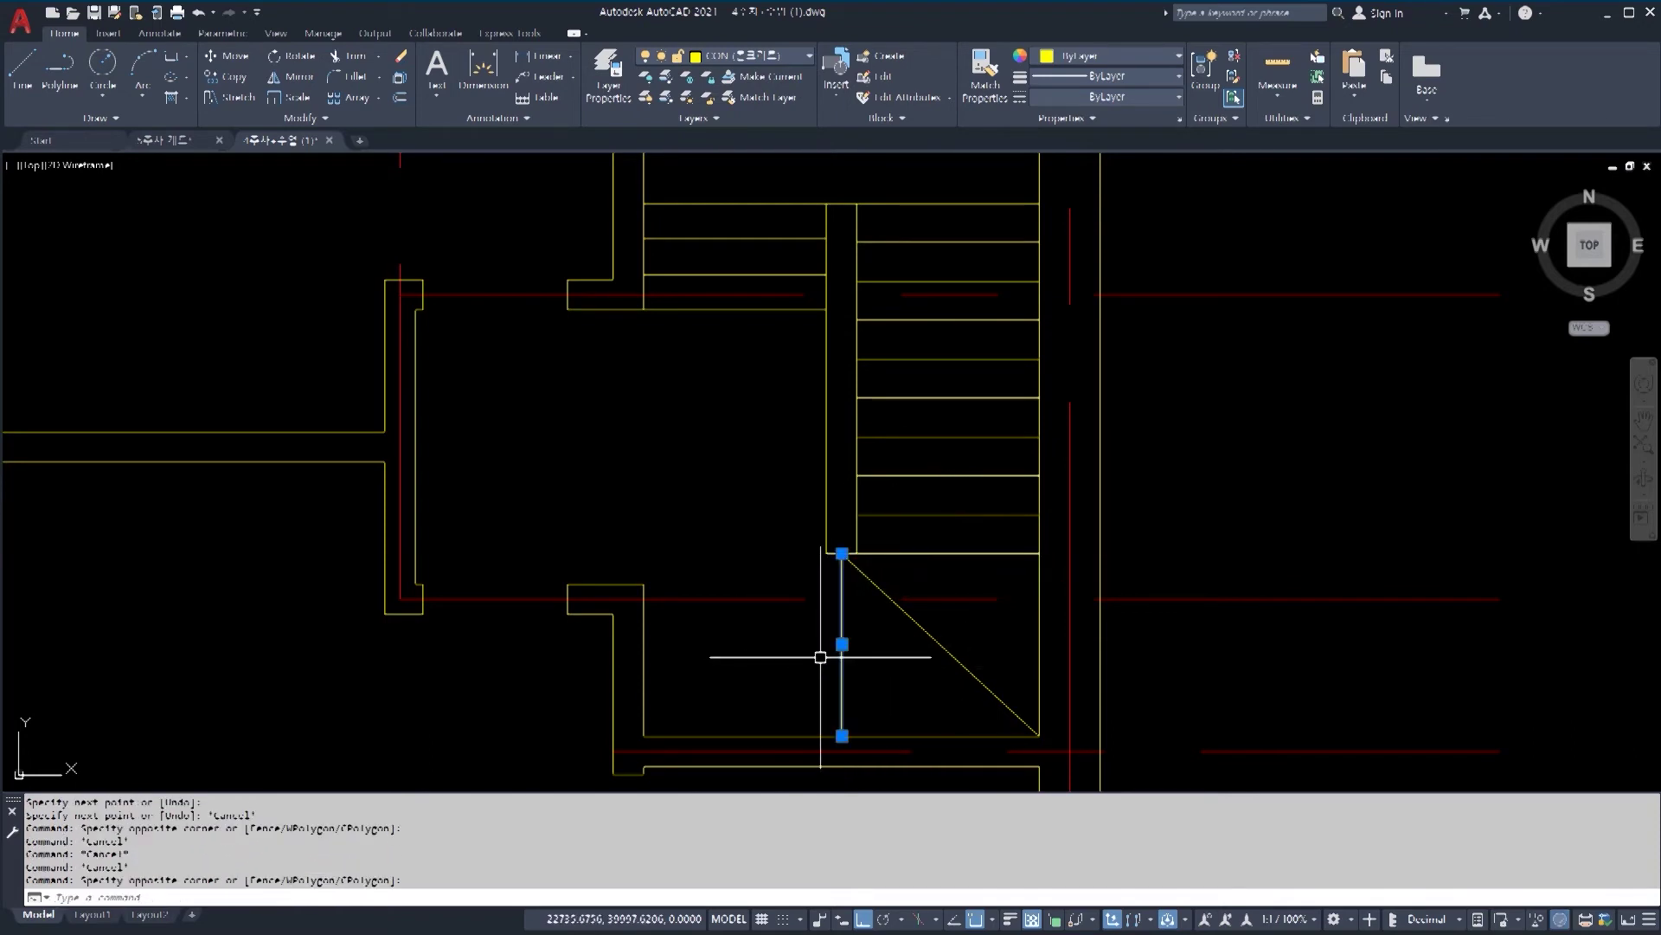
click(747, 59)
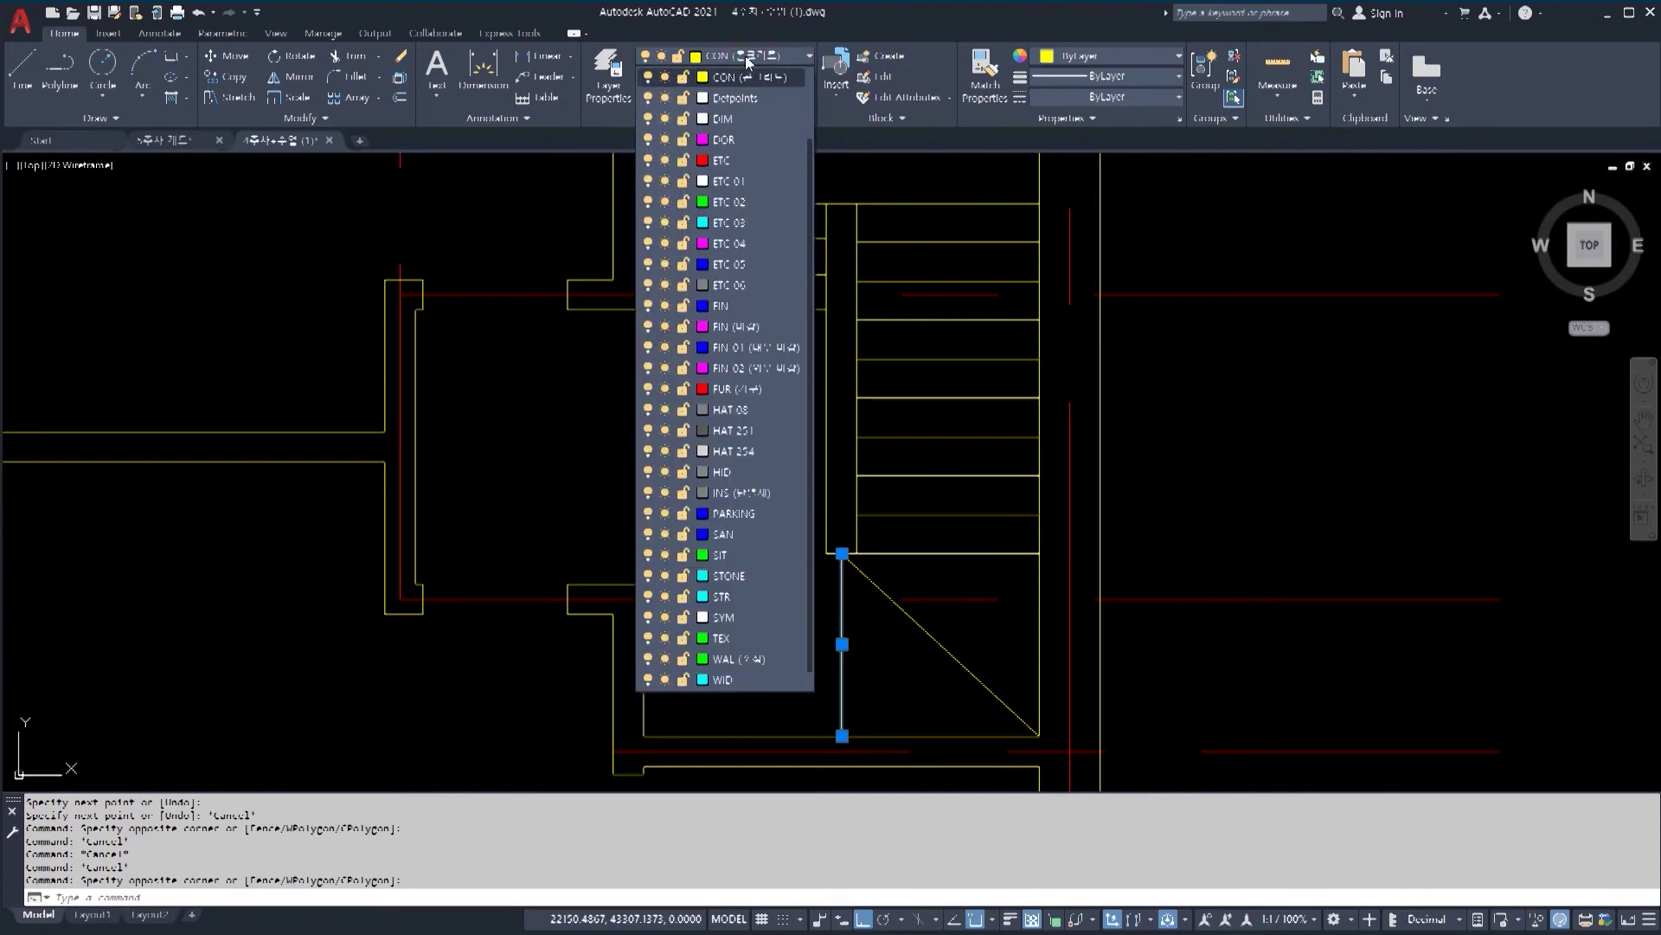
click(742, 575)
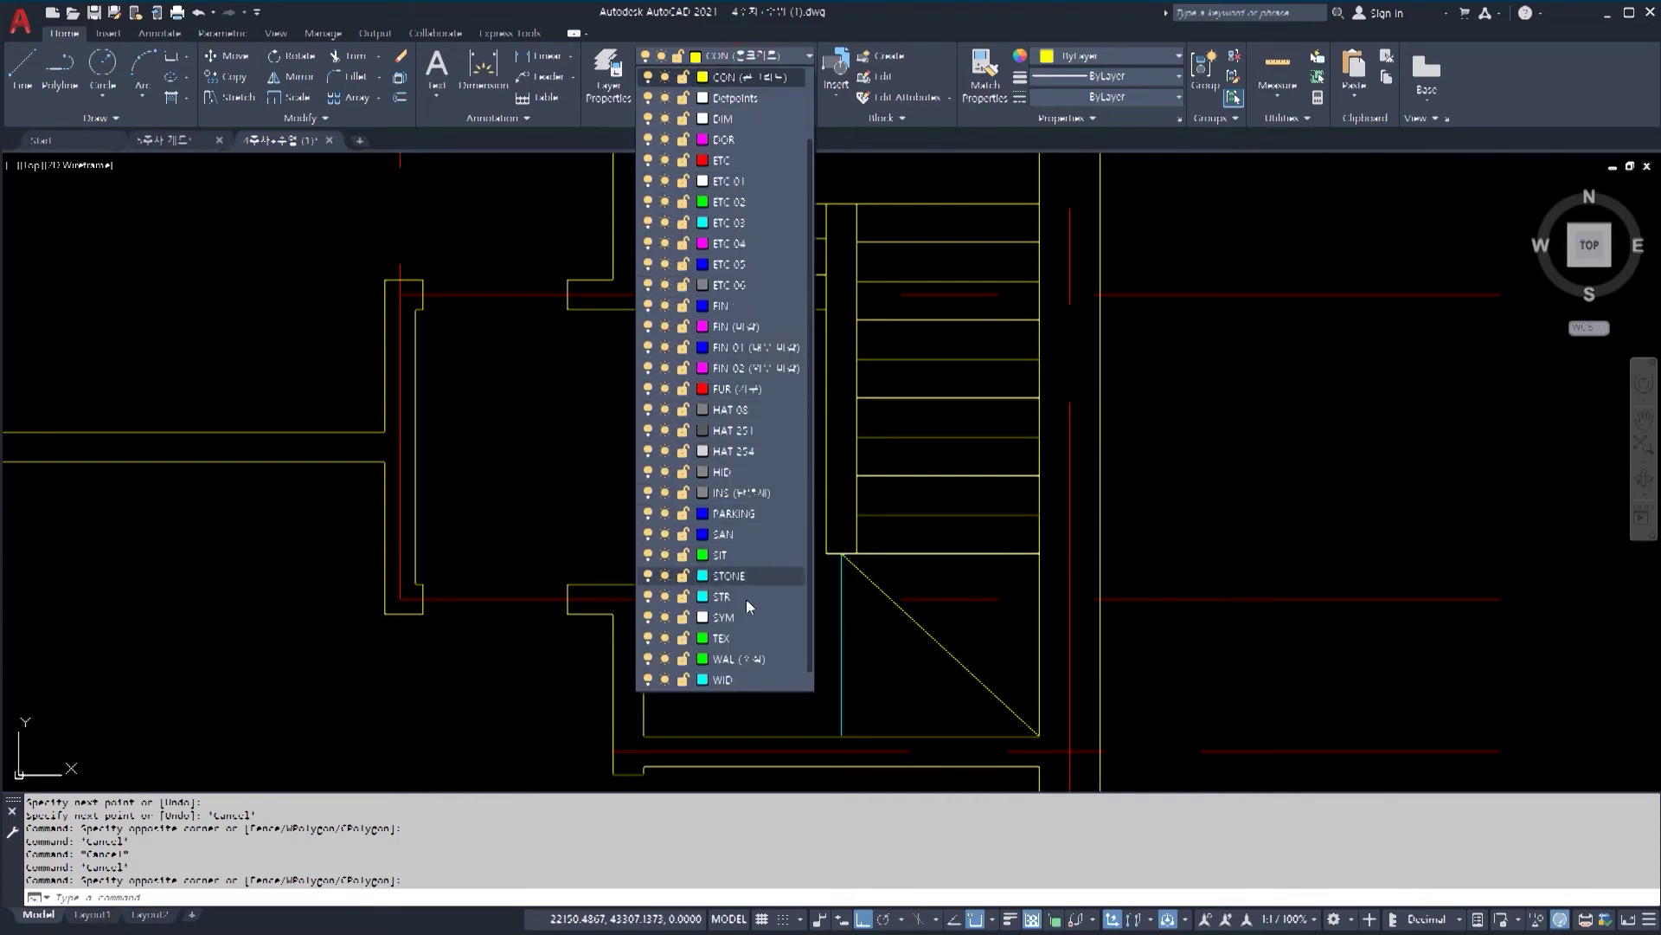
click(746, 599)
click(844, 671)
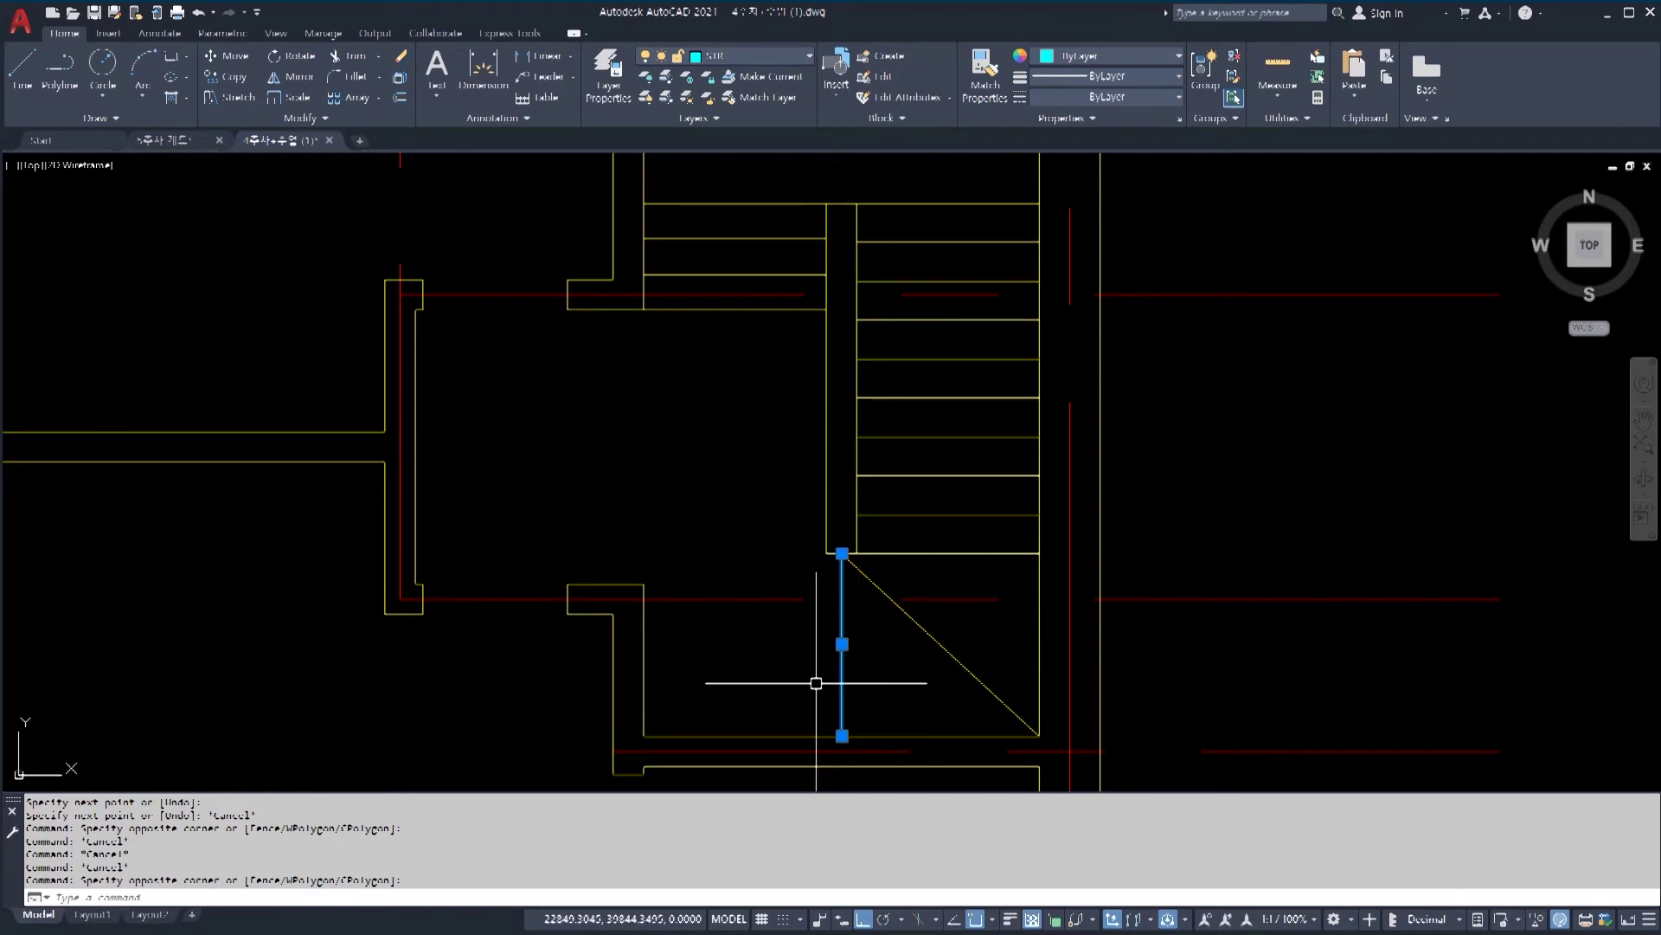
key(Escape)
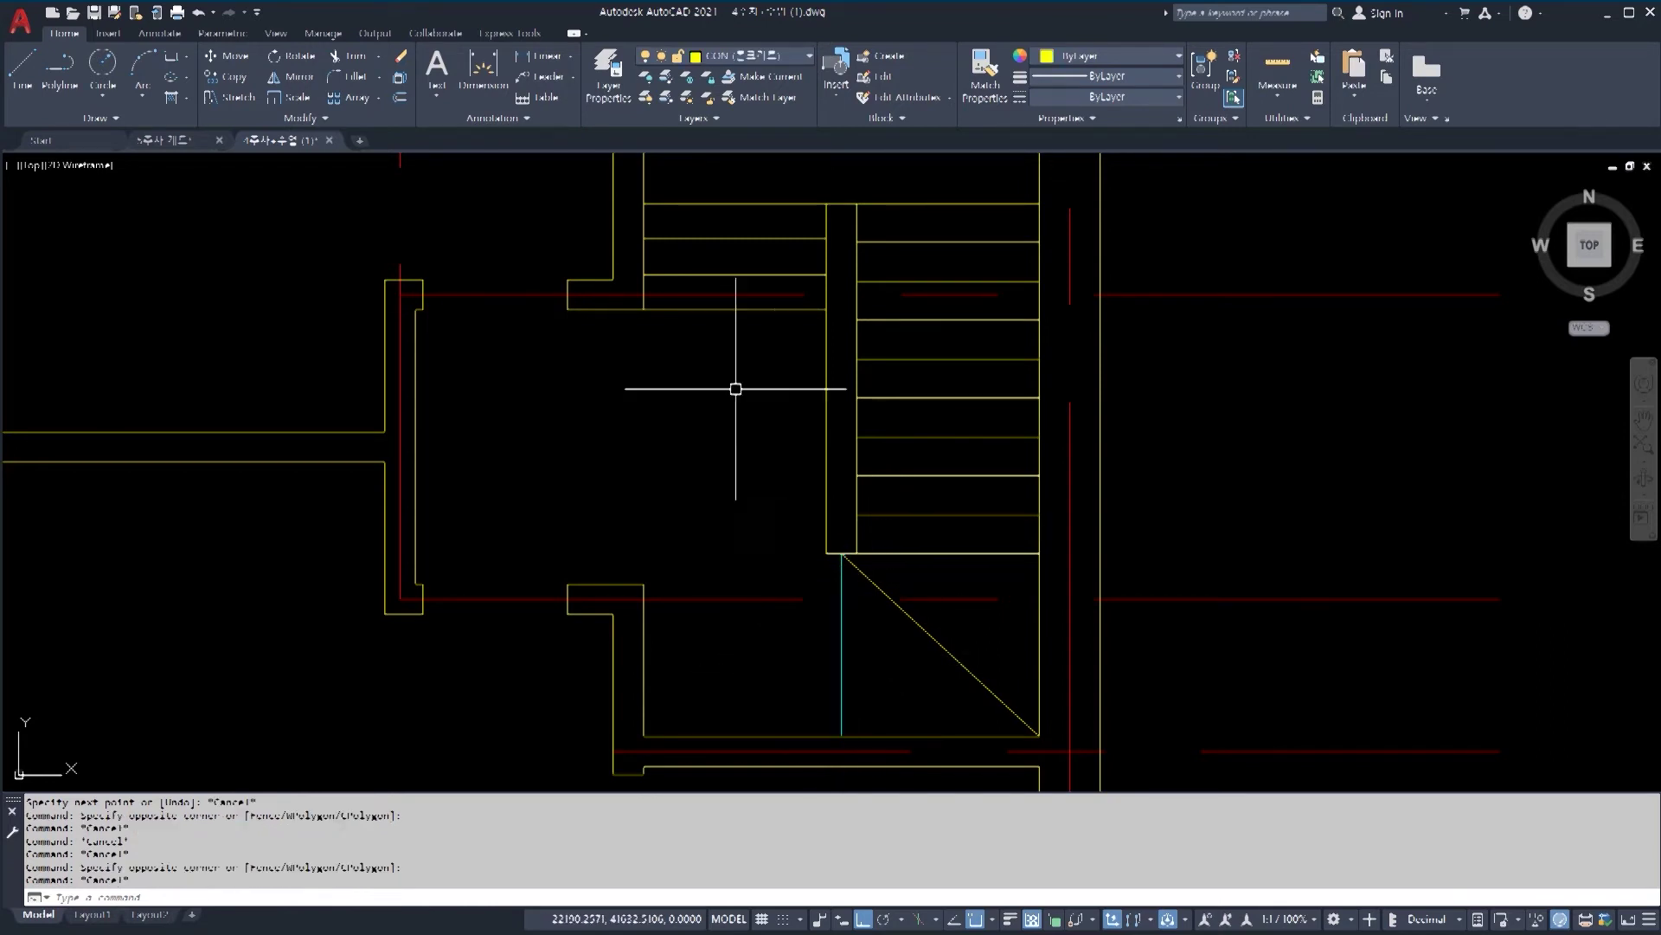
Step: Match the vertical landing line's properties onto the diagonal line, the treads of both flights, the central divider and the top stair line
middle_drag(960, 526, 1003, 566)
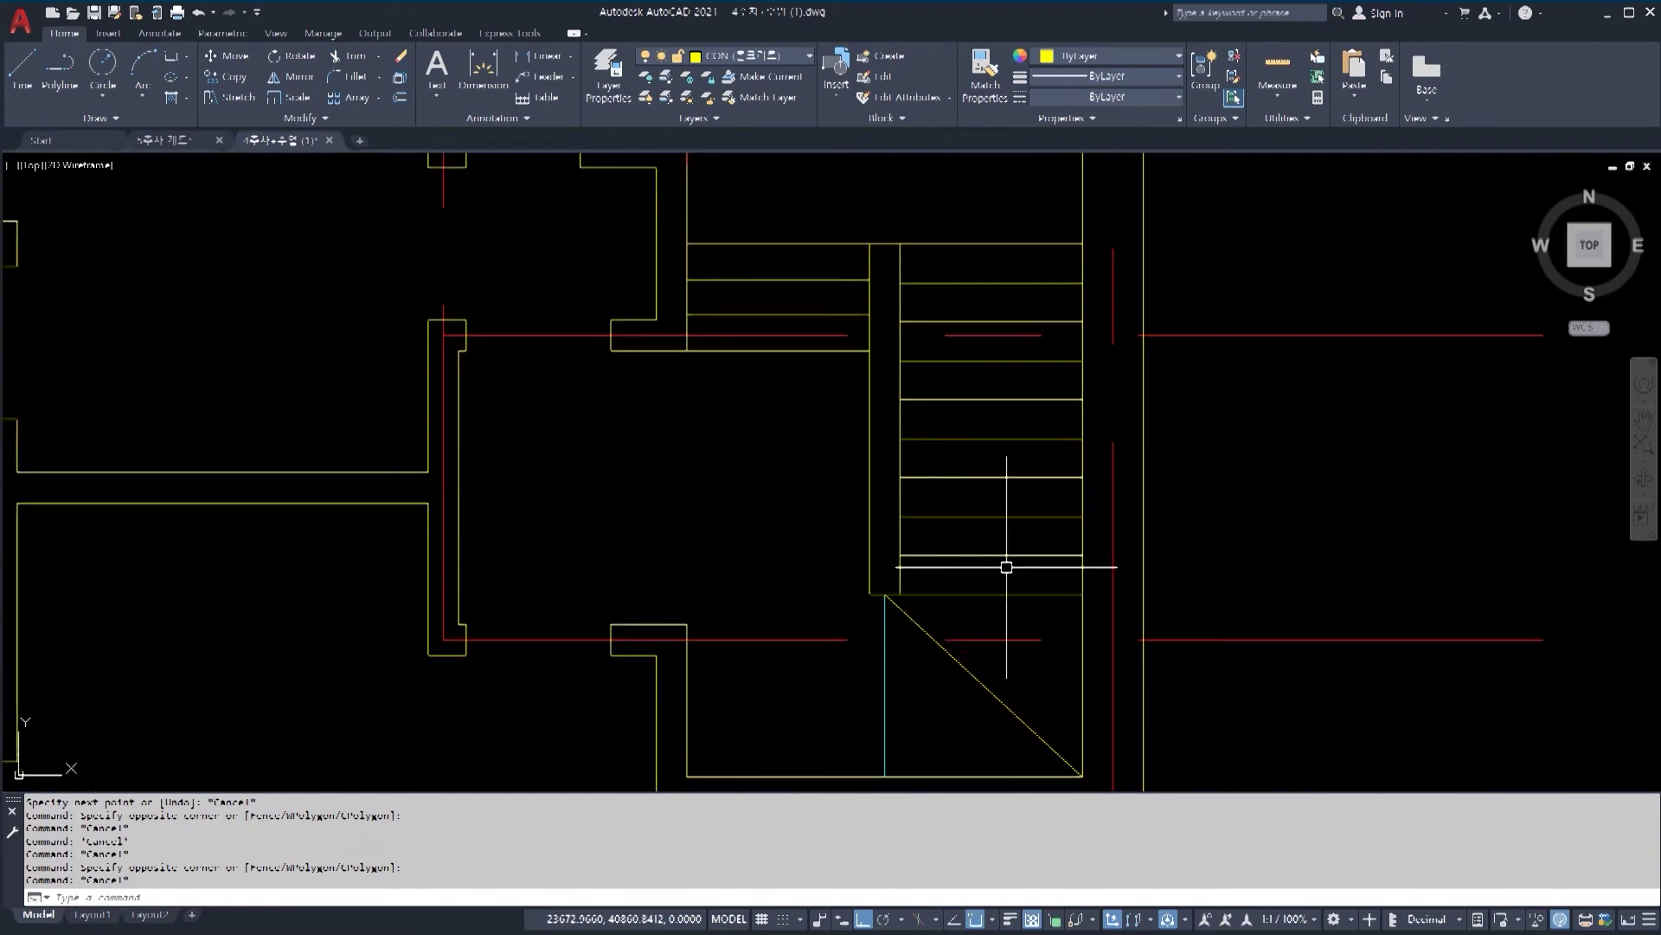
text(ma)
key(Return)
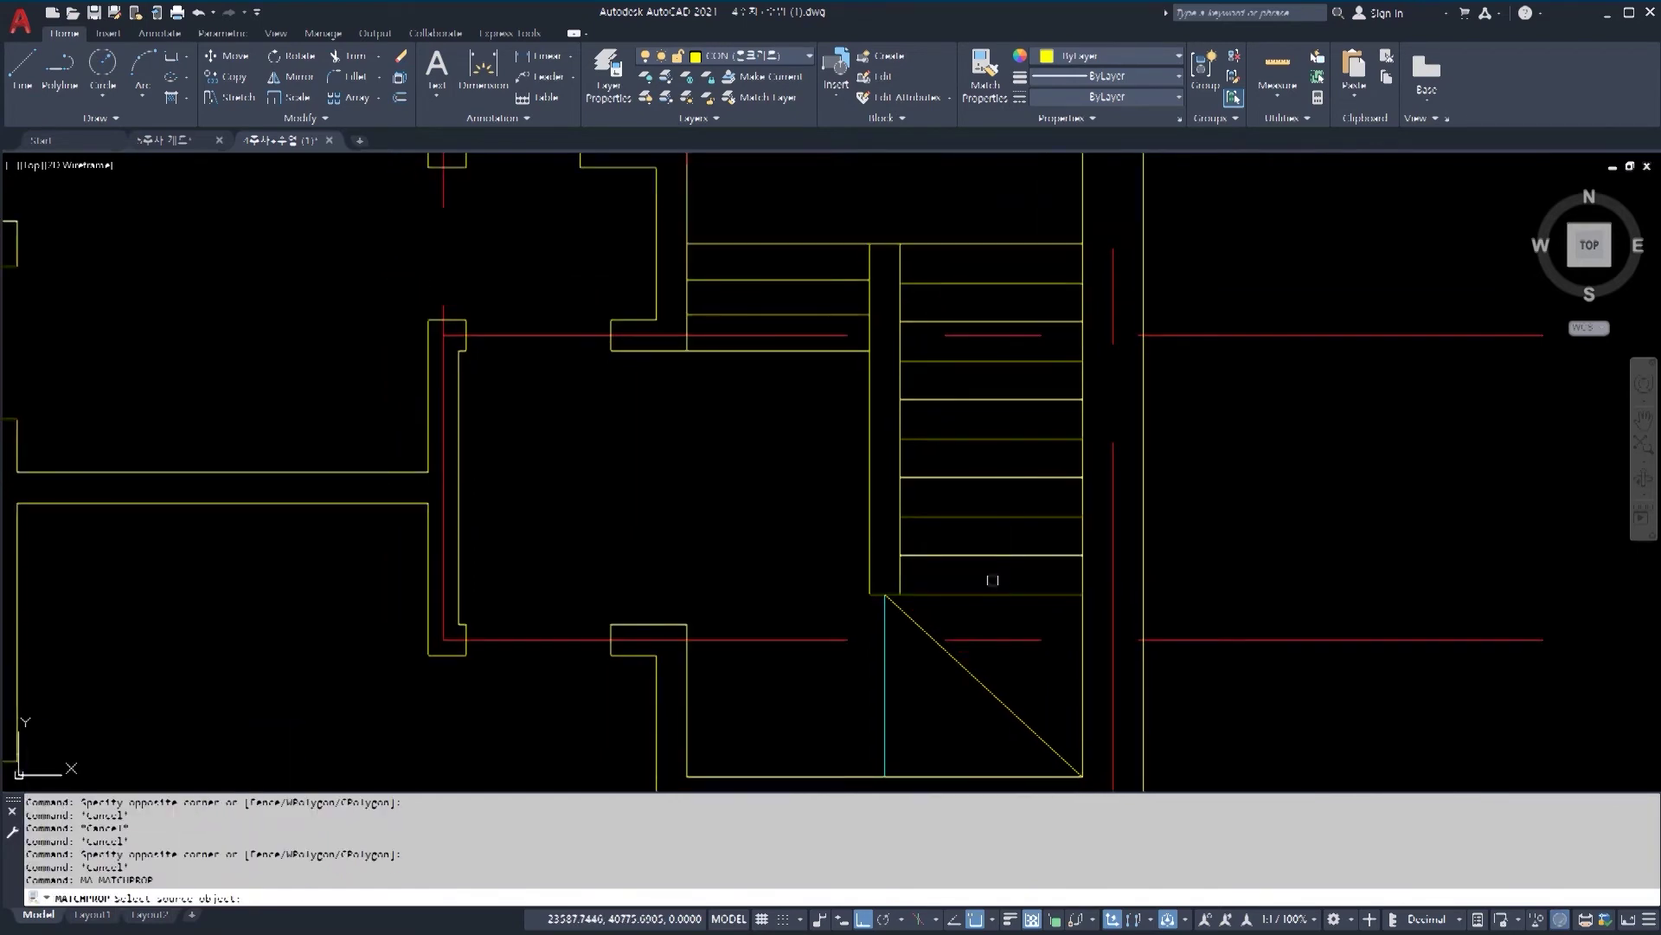
click(886, 625)
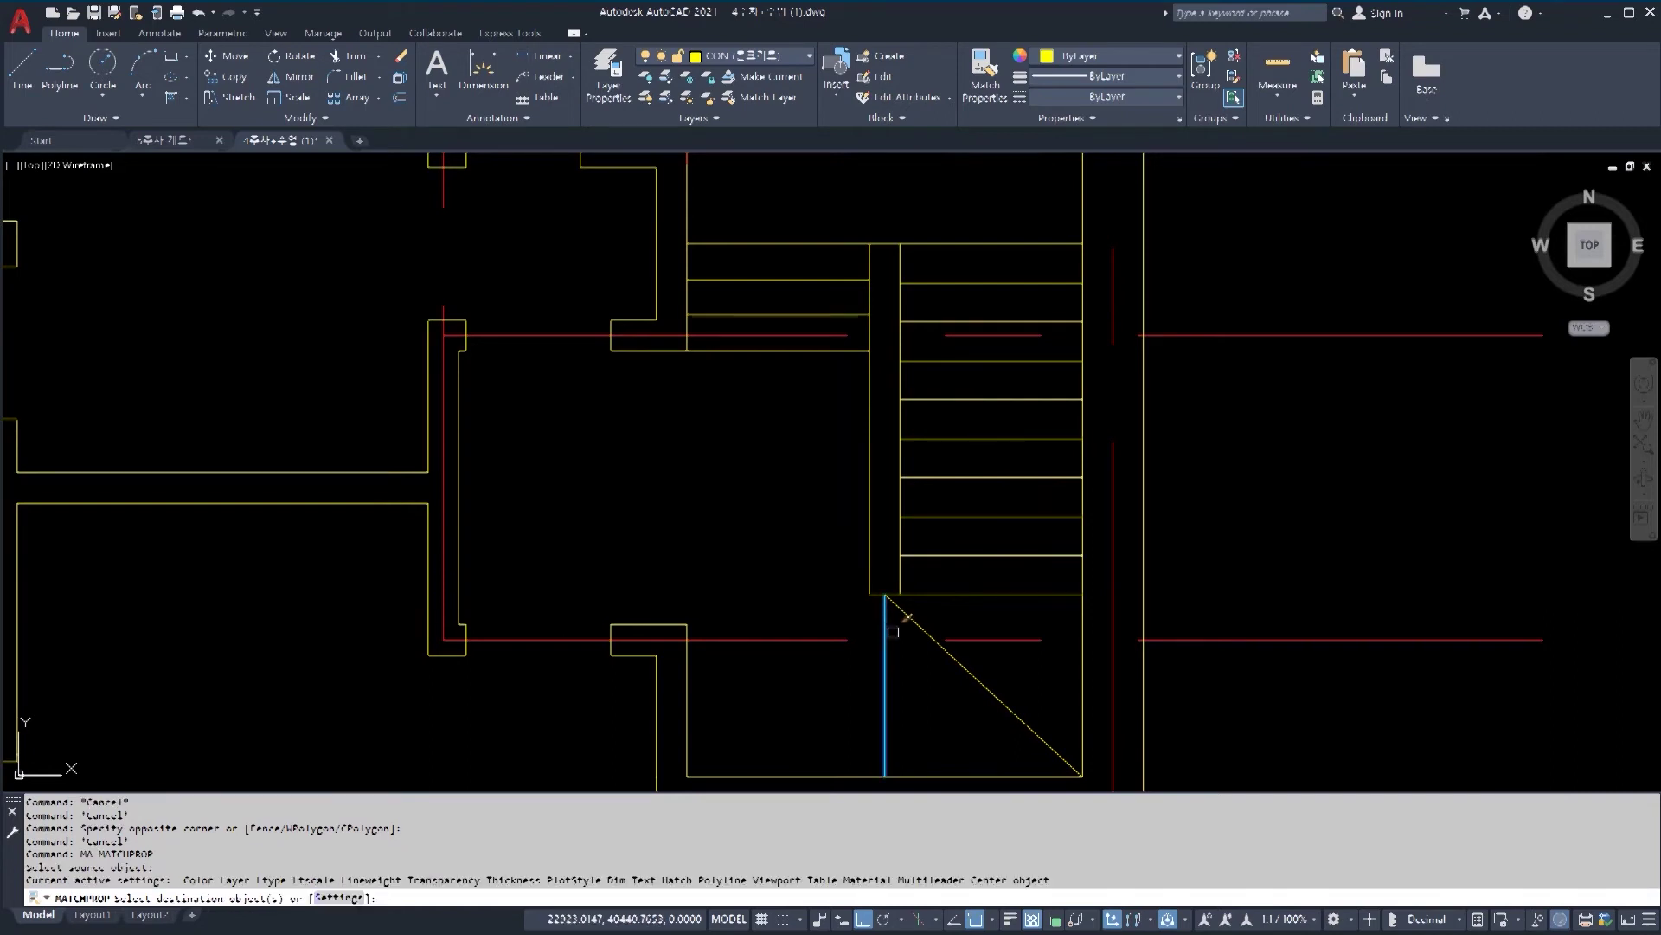
click(1020, 719)
click(954, 616)
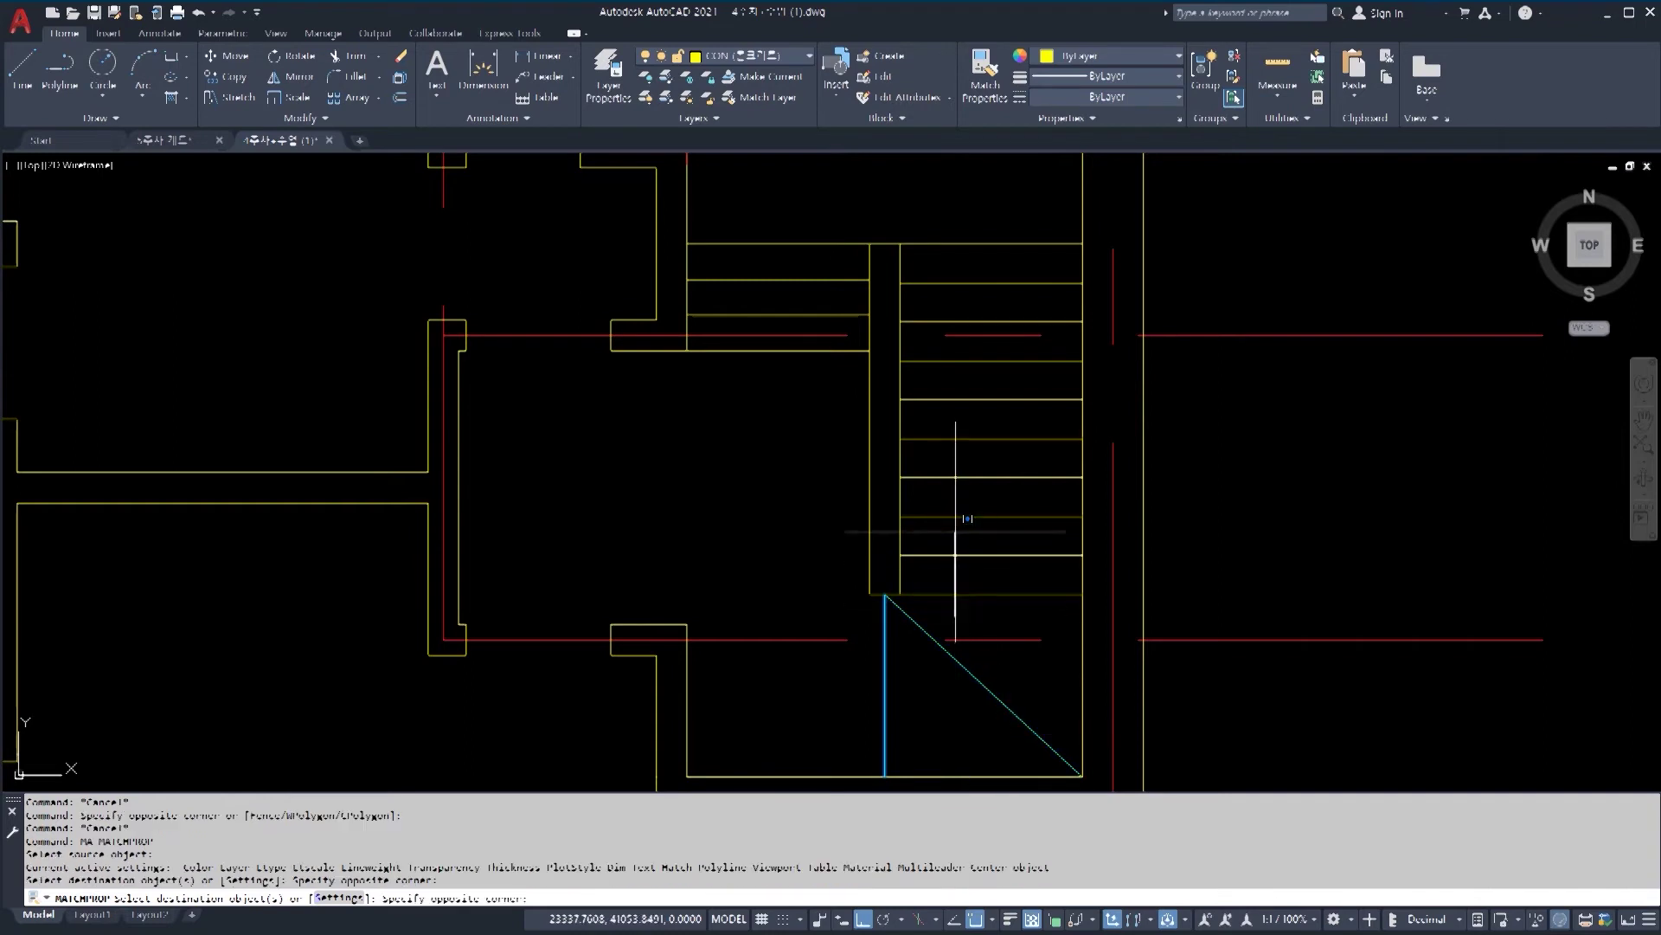
click(857, 349)
scroll(920, 322, up, 2)
click(920, 323)
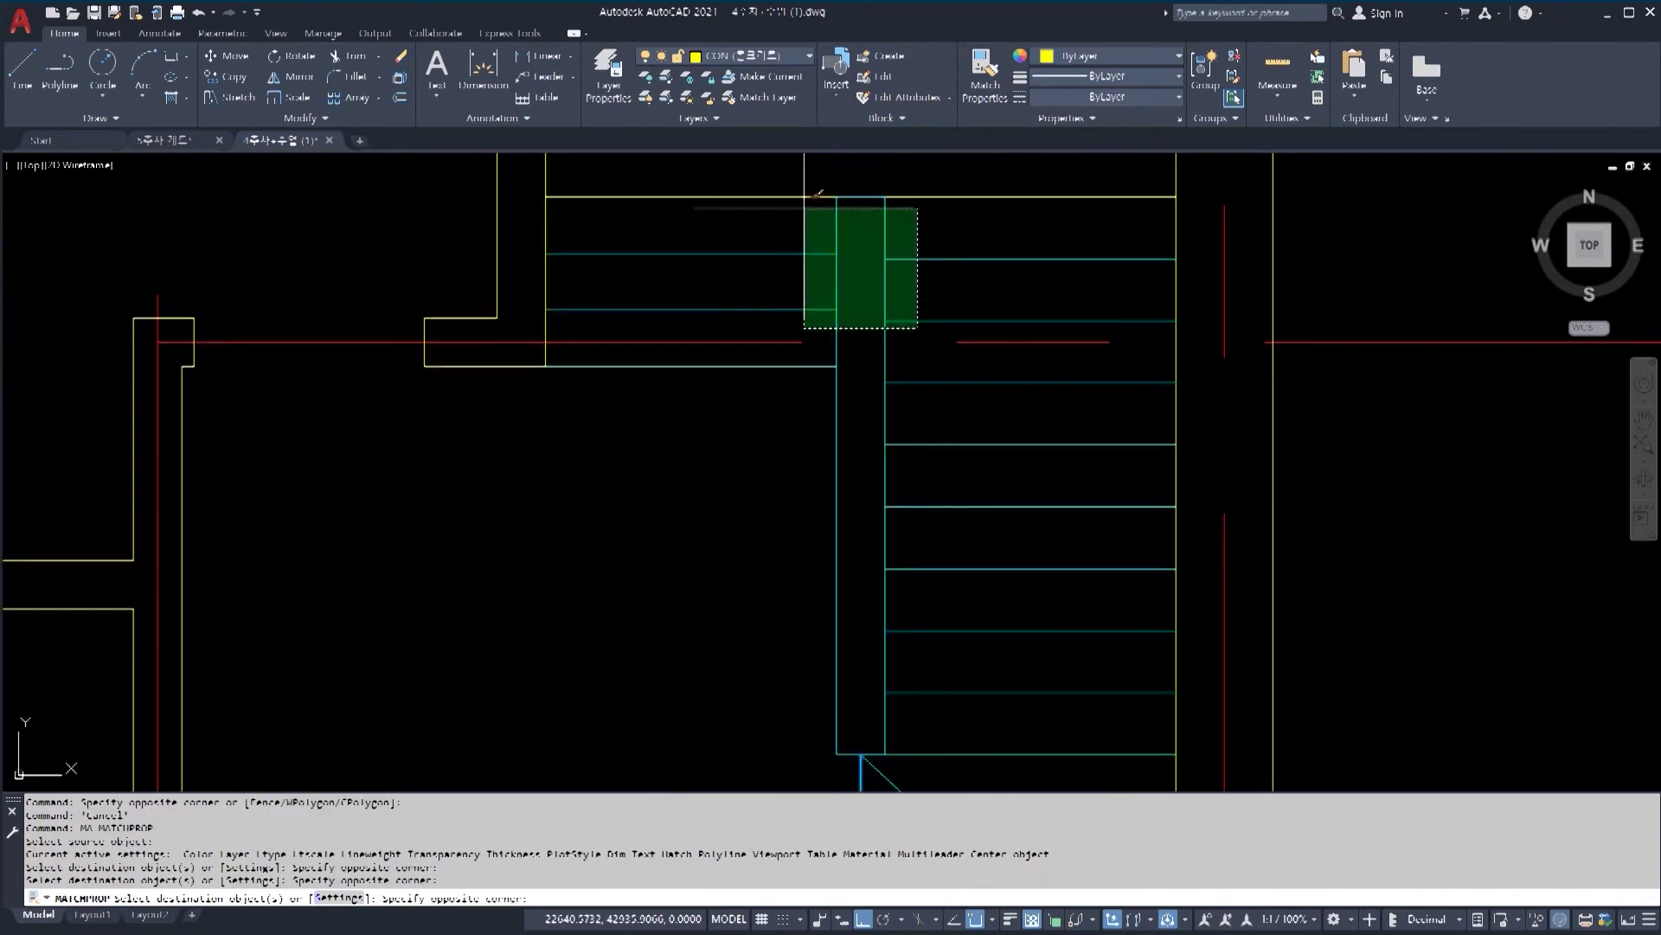
click(797, 251)
scroll(797, 251, down, 2)
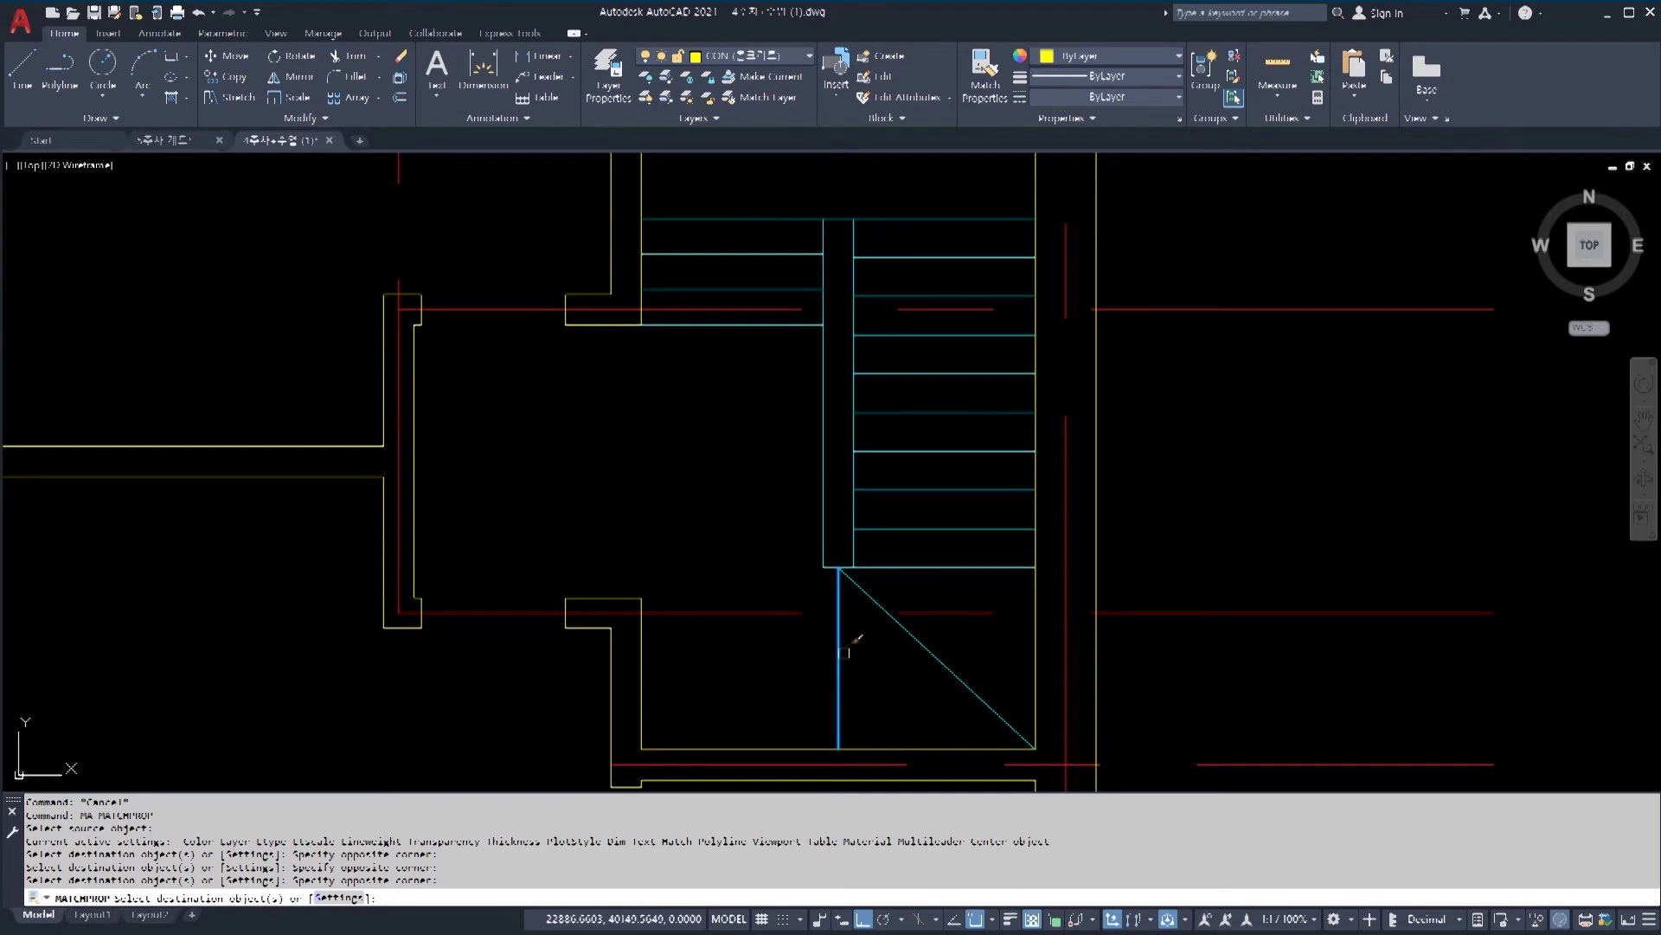
key(Escape)
Step: Offset the central divider rectangle between the stair flights inward by 50
middle_drag(866, 453, 901, 552)
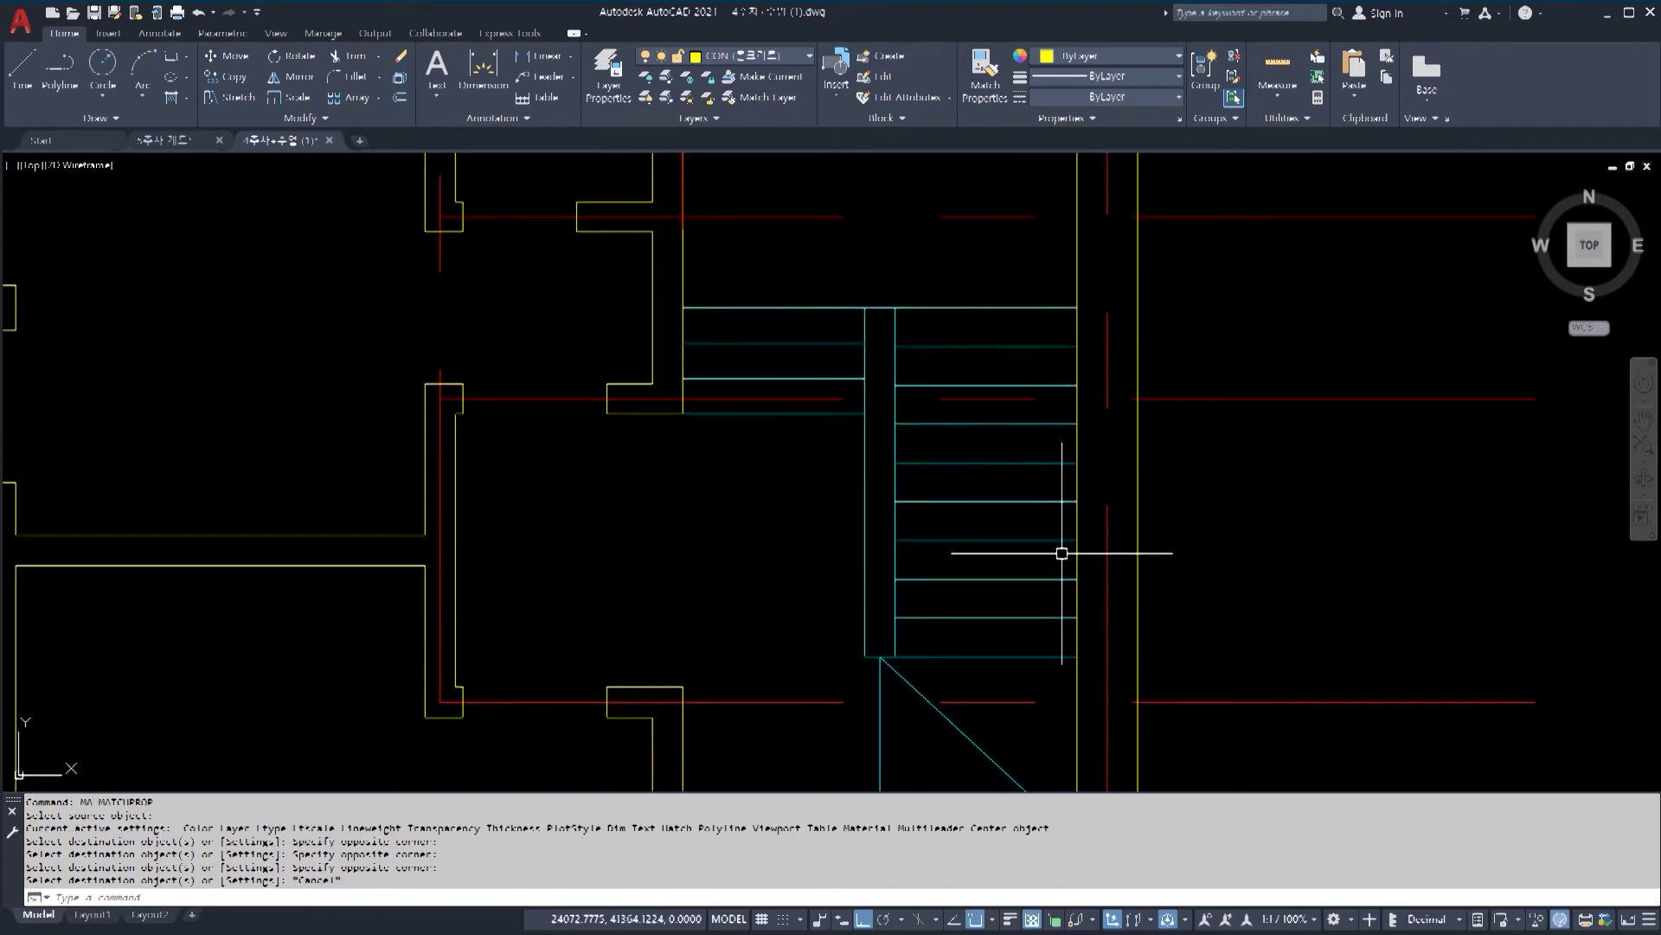
scroll(941, 471, down, 2)
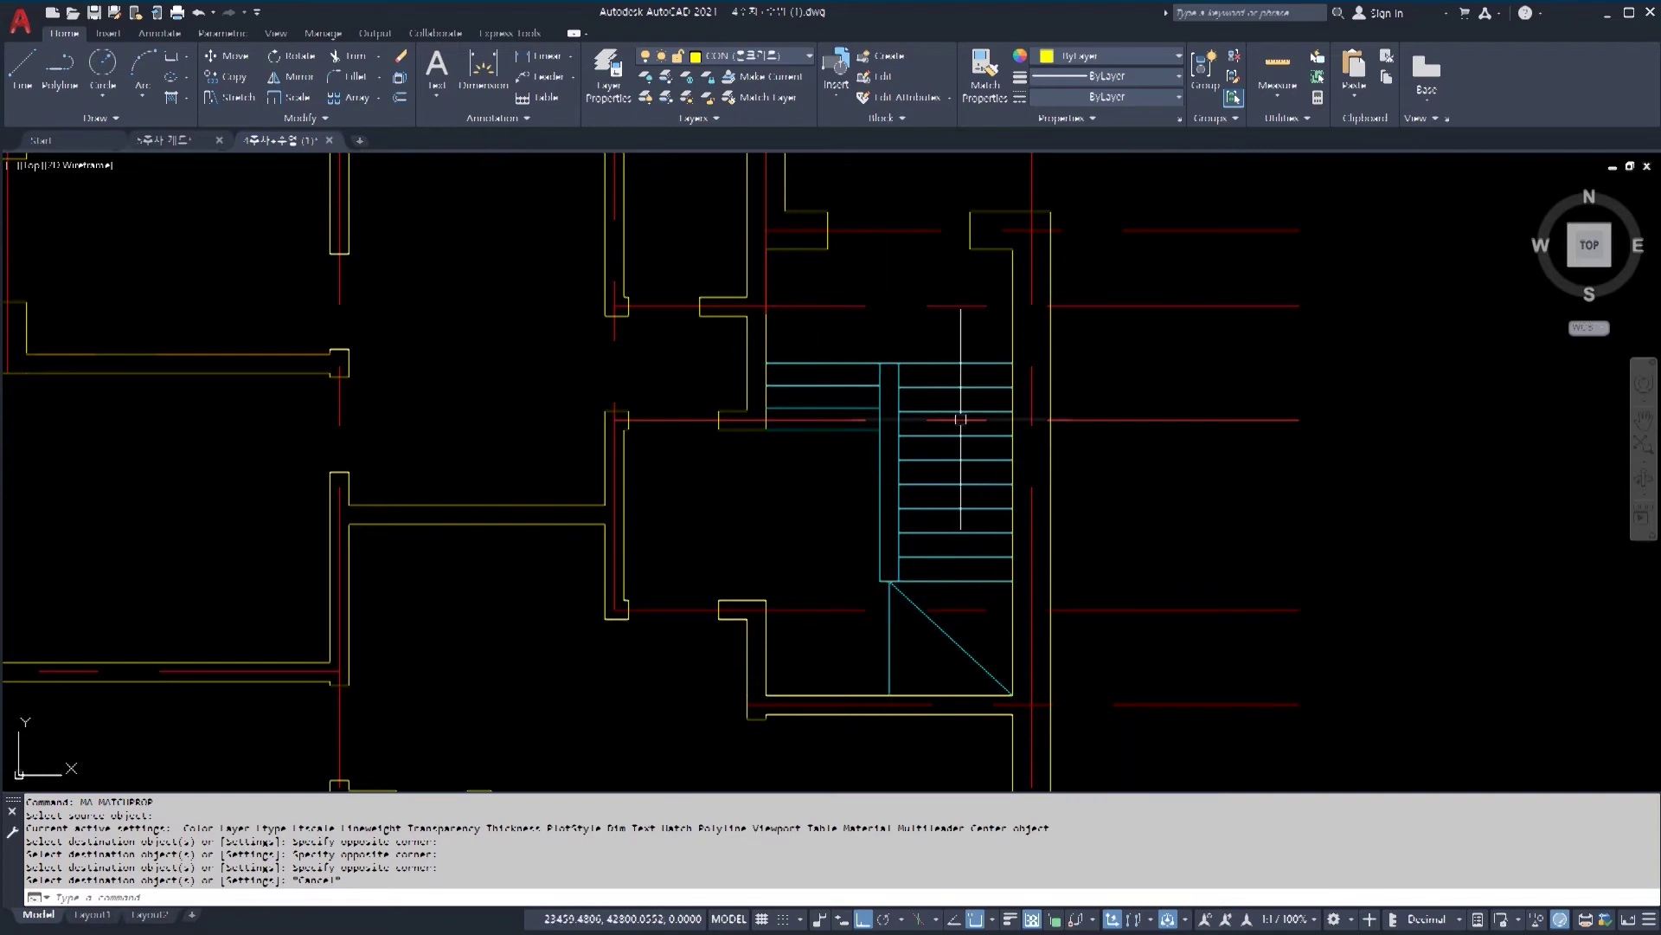
scroll(865, 476, up, 3)
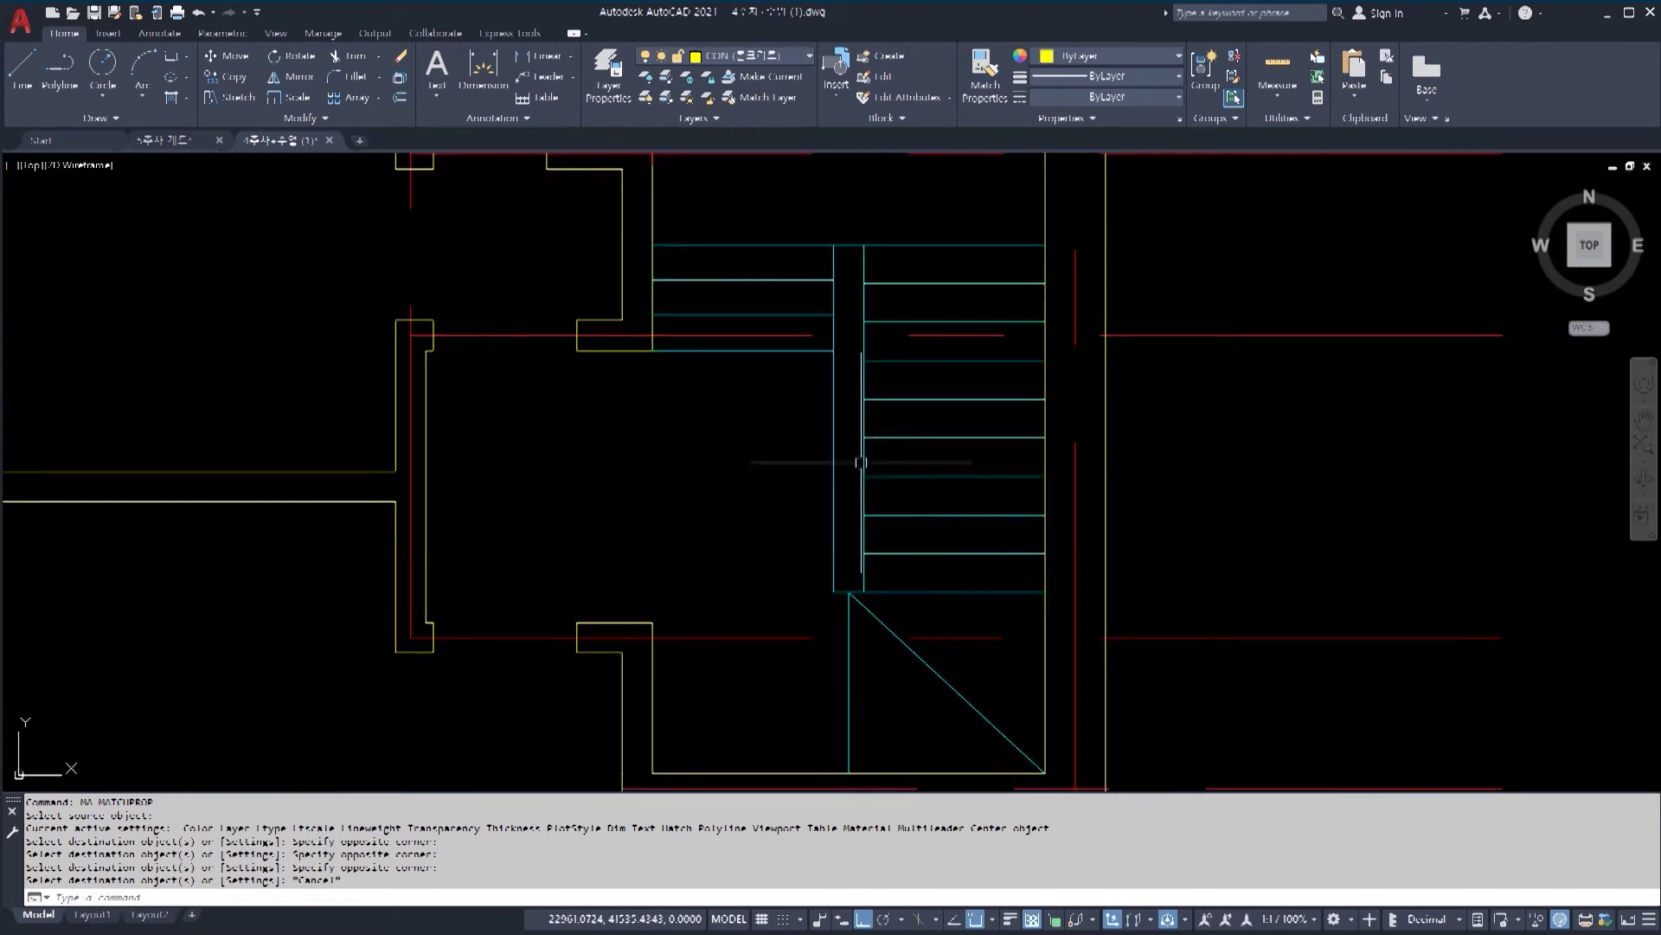
scroll(863, 485, up, 2)
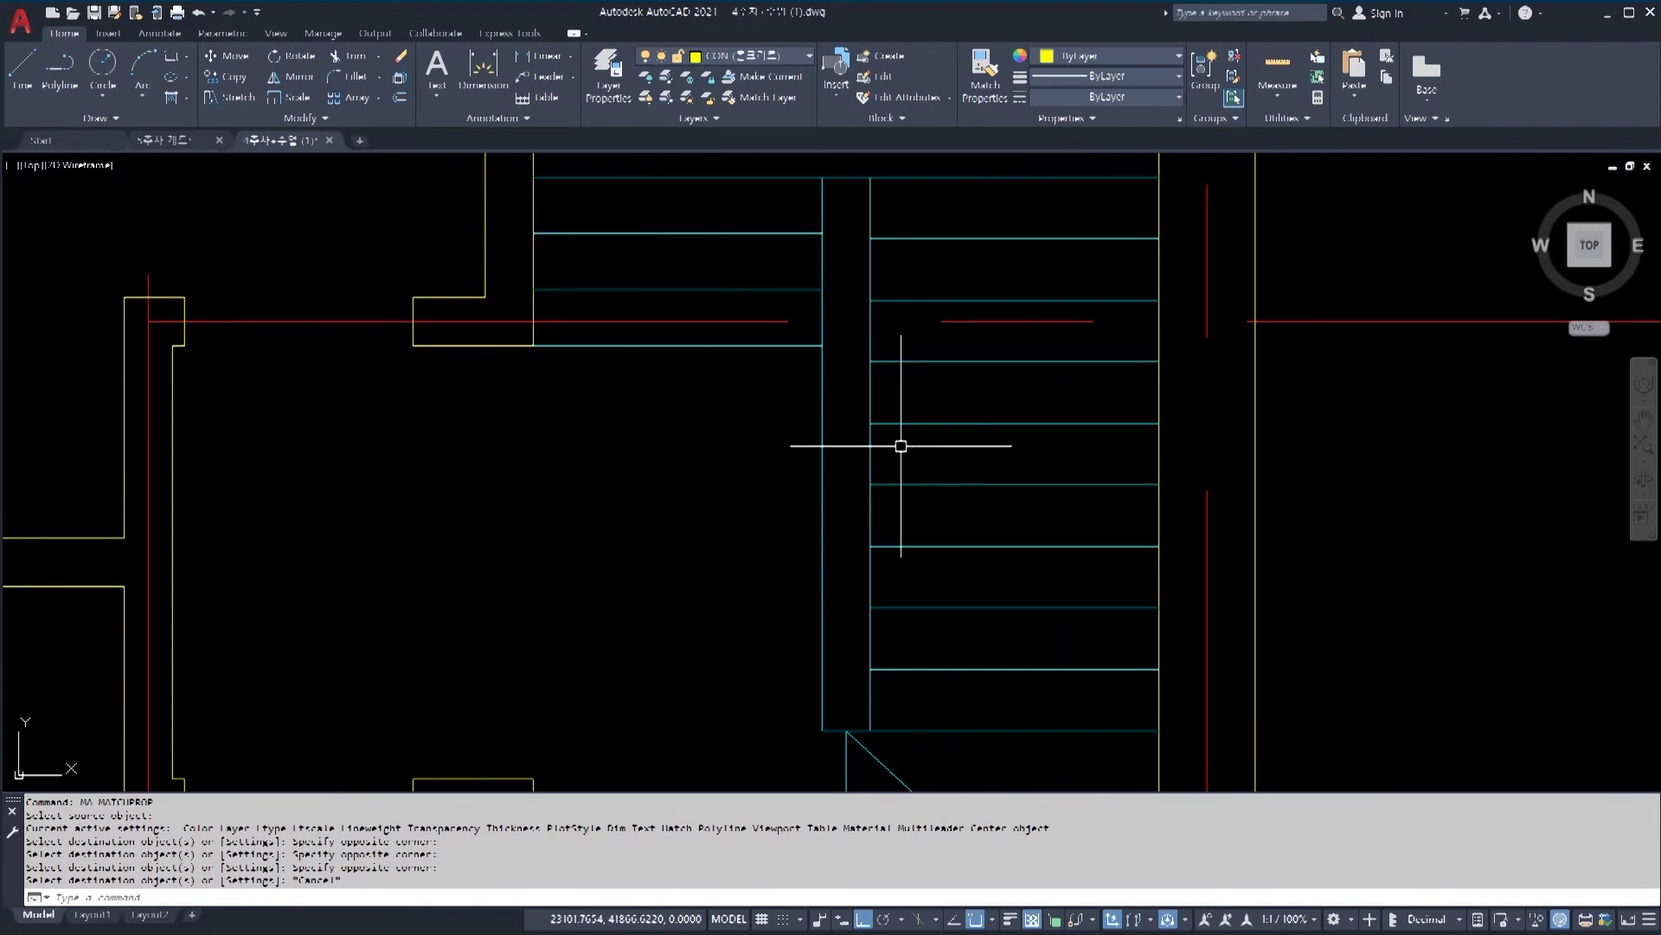
key(Return)
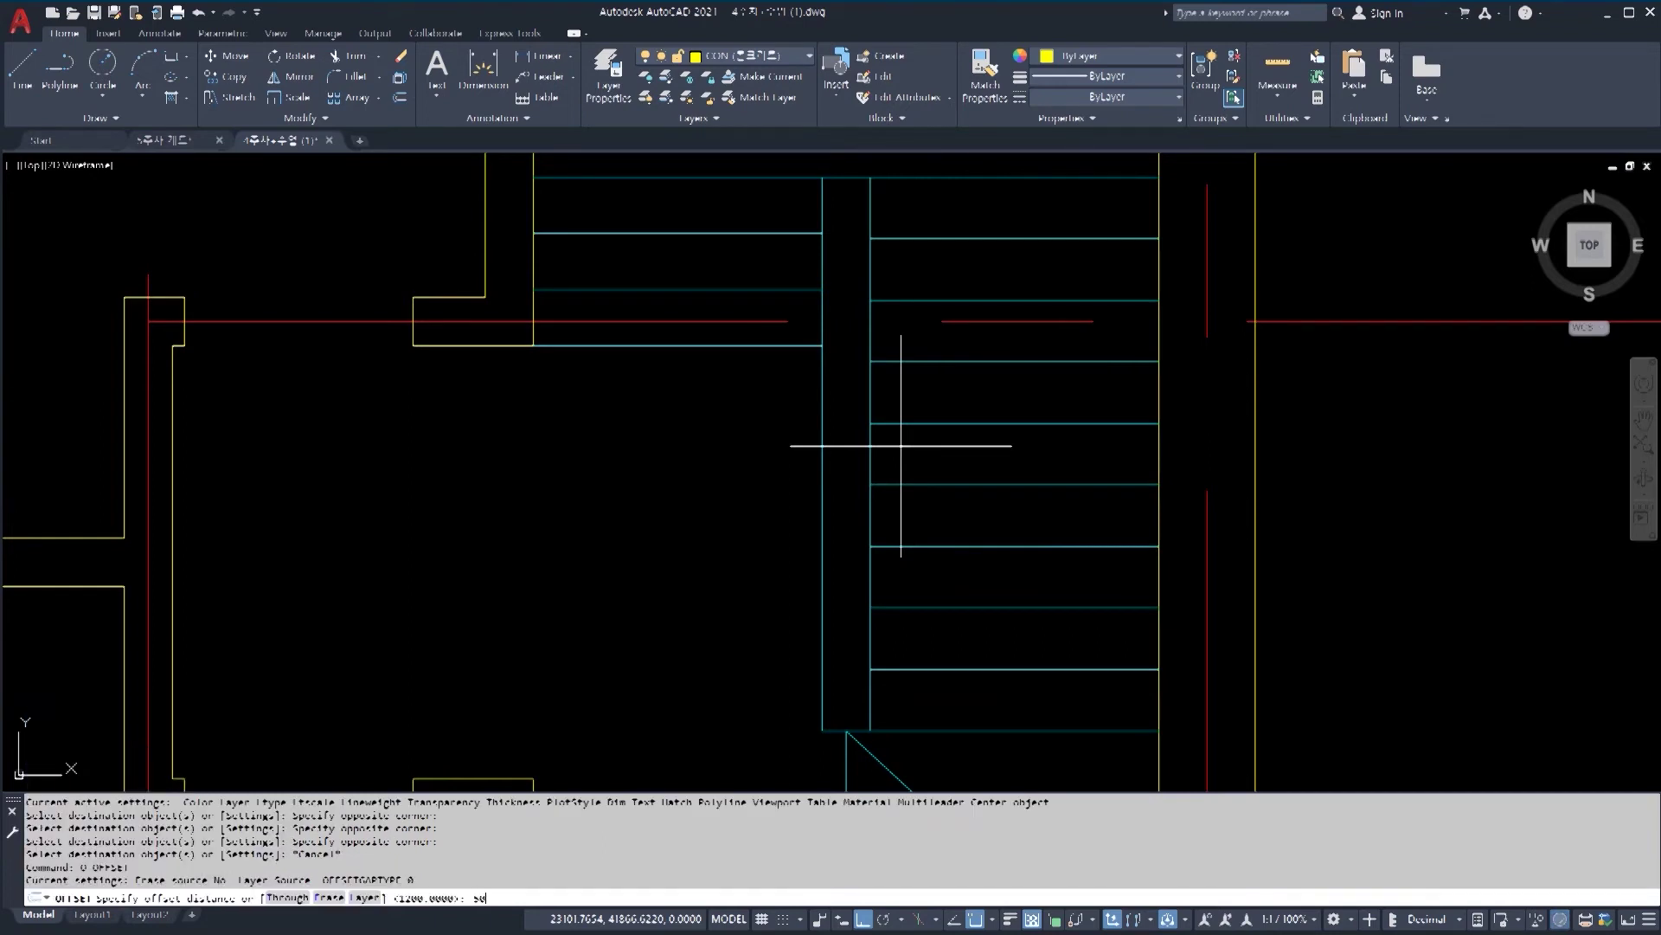
key(Return)
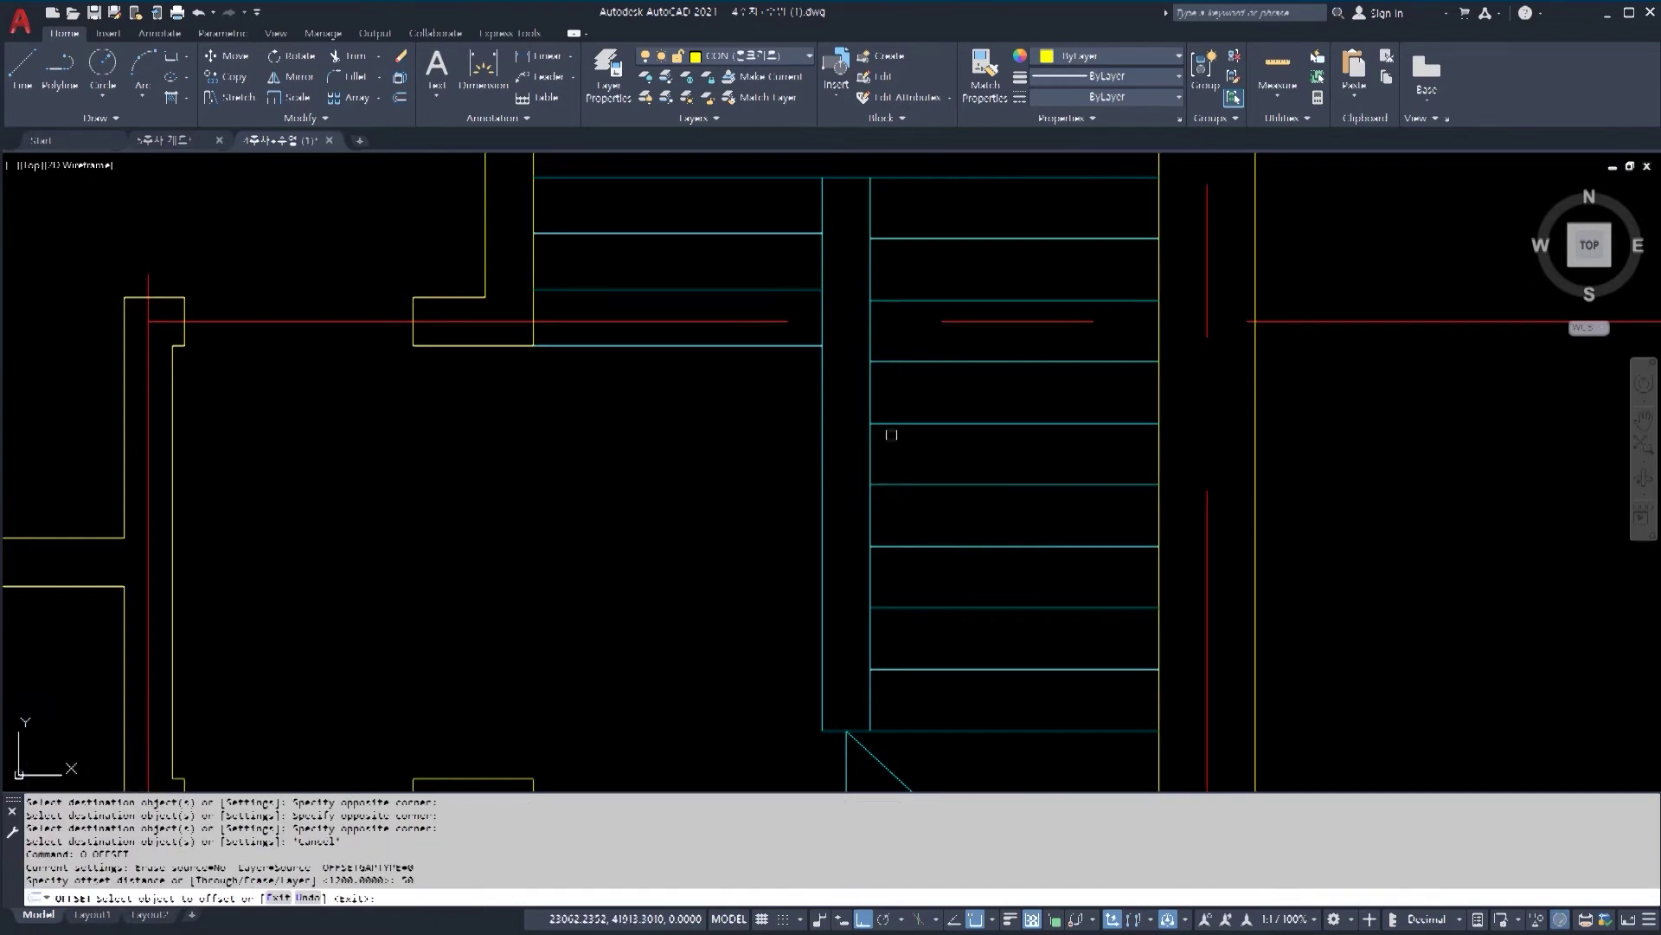
click(824, 439)
click(844, 443)
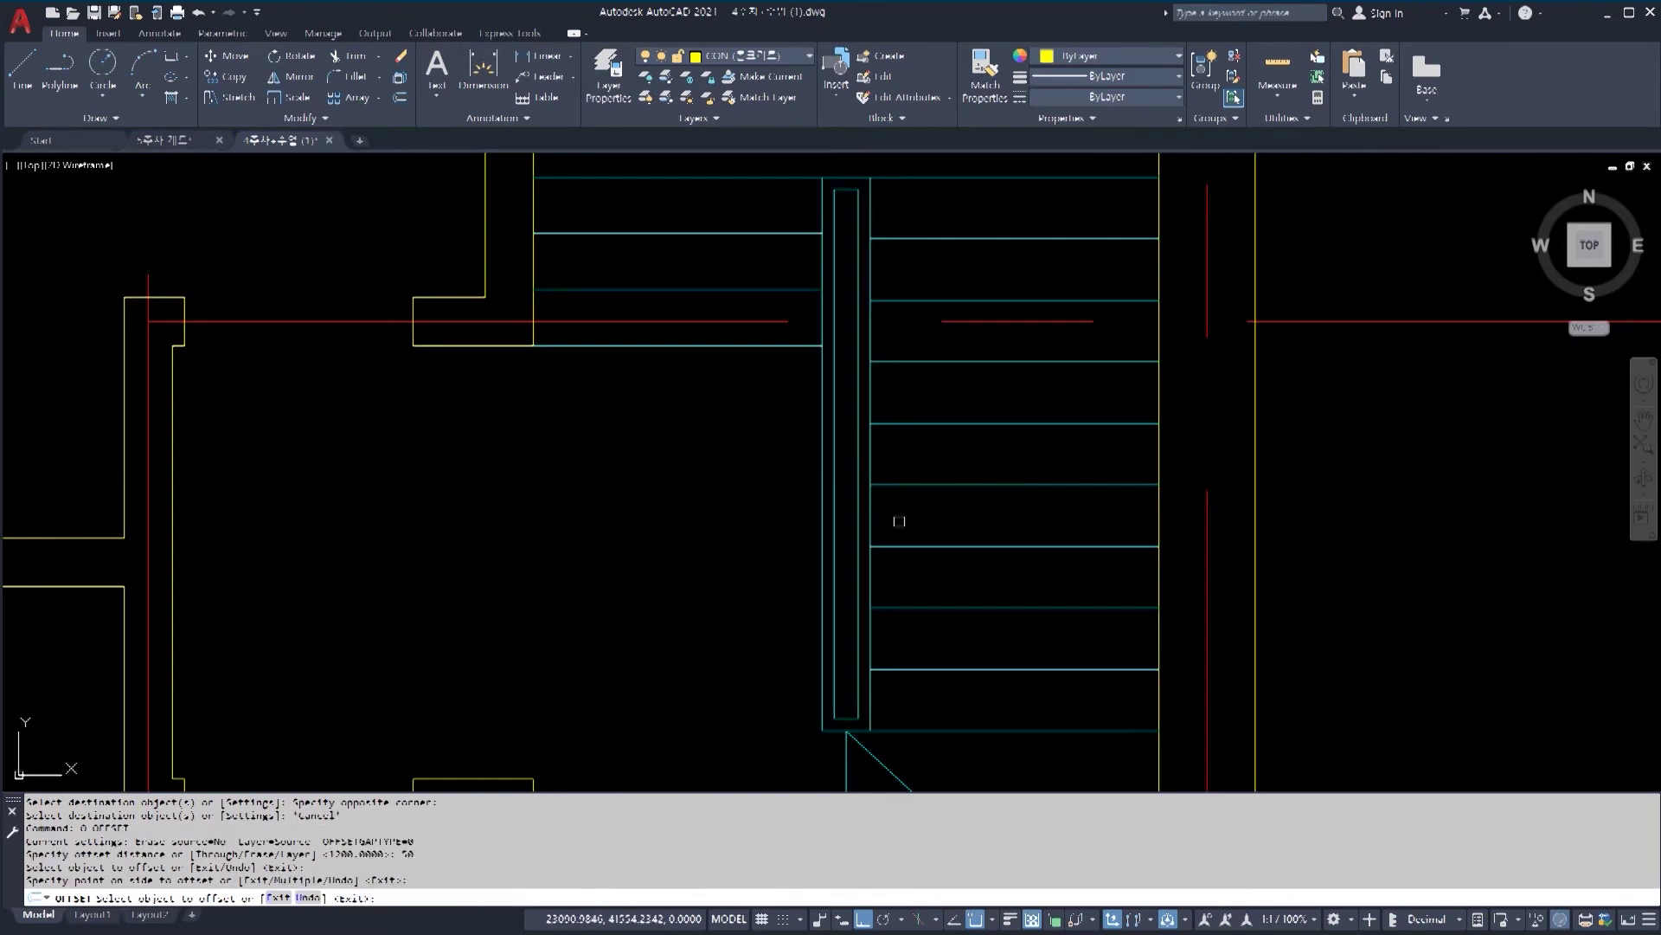
scroll(945, 493, down, 2)
key(Escape)
key(Escape)
key(Escape)
scroll(905, 402, up, 6)
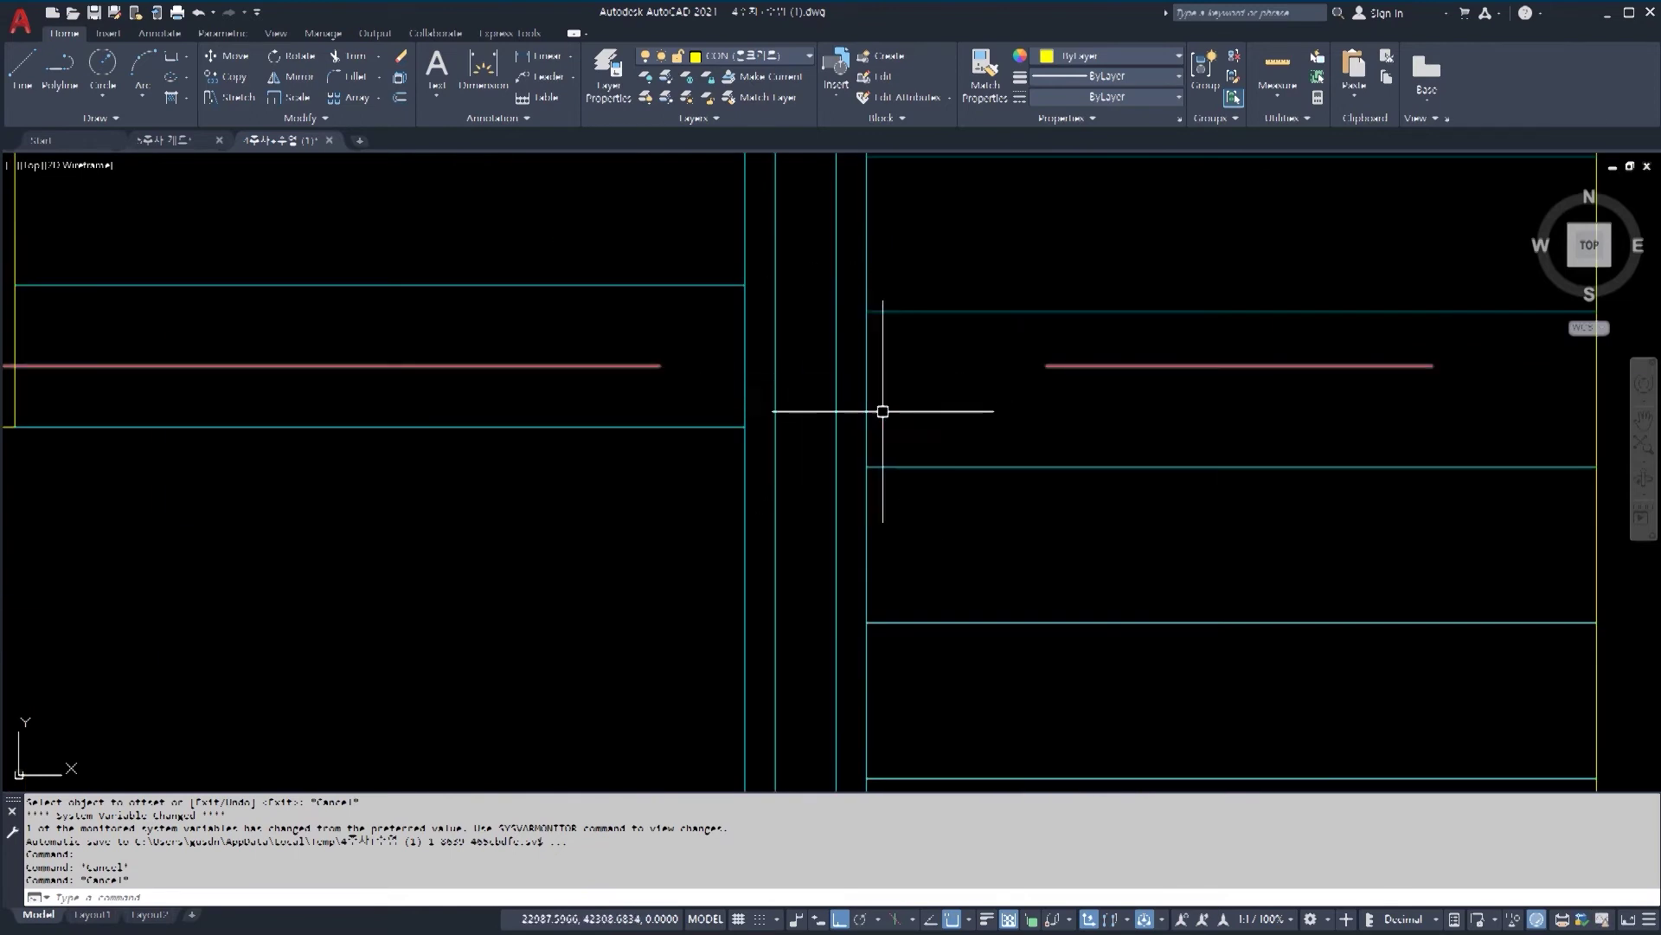
Step: Examine the exterior finish lines on the neighbouring reference plan and check the layer of the outer magenta line at the lower wall end
scroll(879, 407, down, 3)
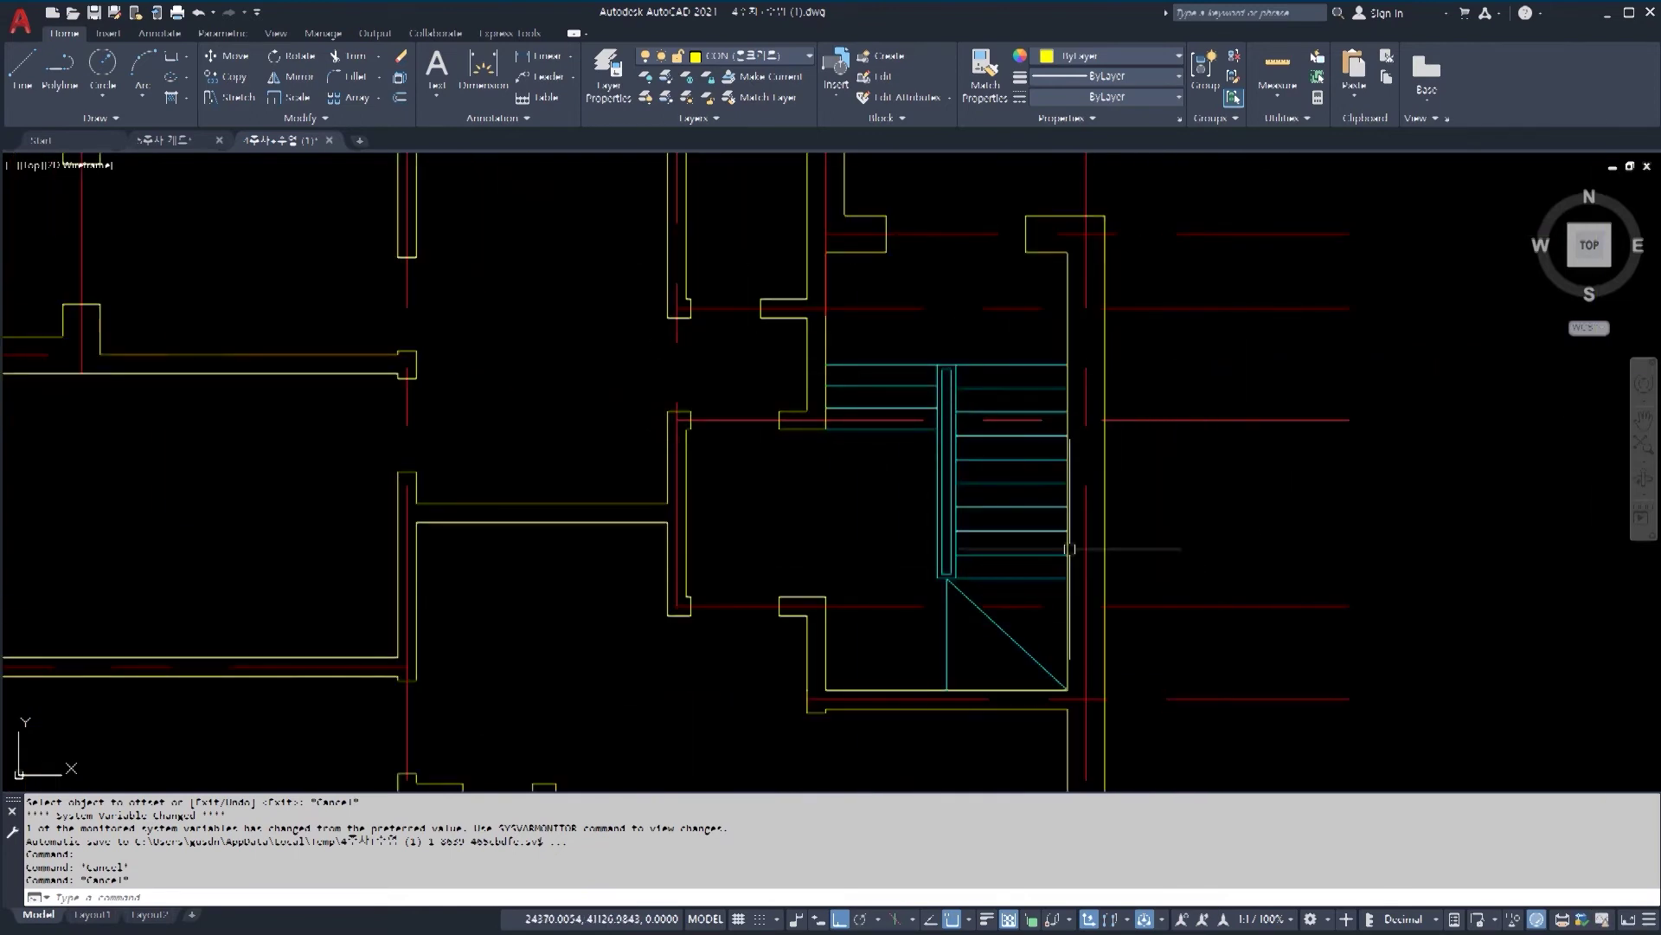
scroll(989, 598, down, 5)
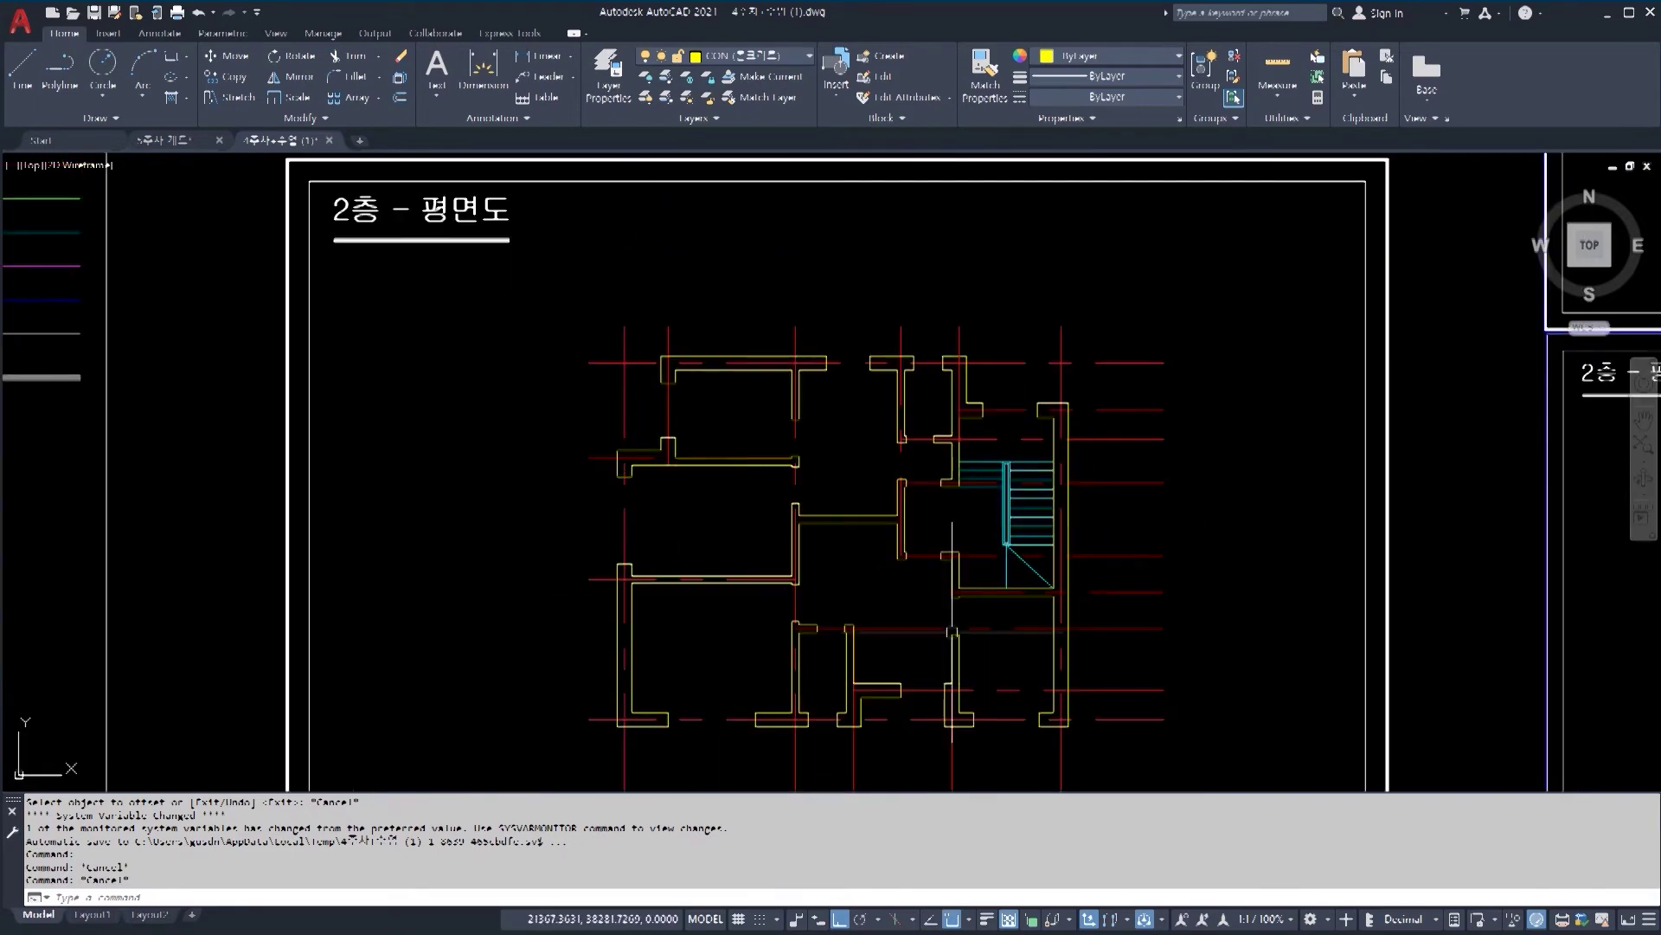
middle_drag(926, 472, 779, 481)
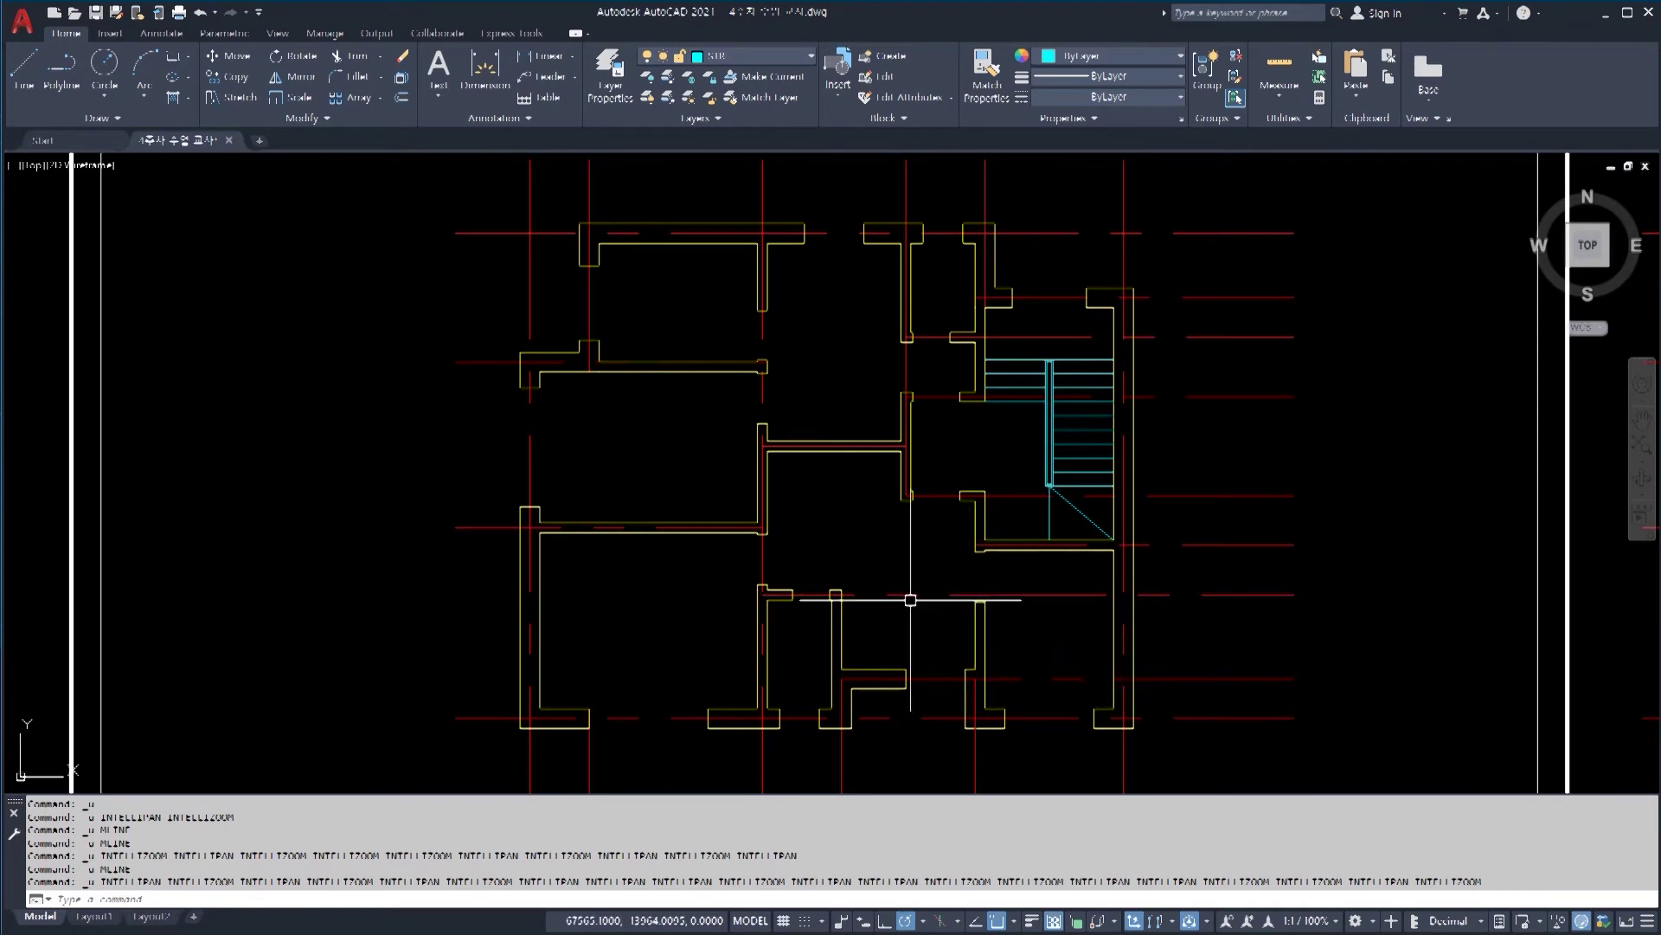
mouse_move(1397, 583)
middle_down()
mouse_move(1452, 618)
mouse_move(507, 552)
middle_up()
middle_drag(1089, 542, 766, 563)
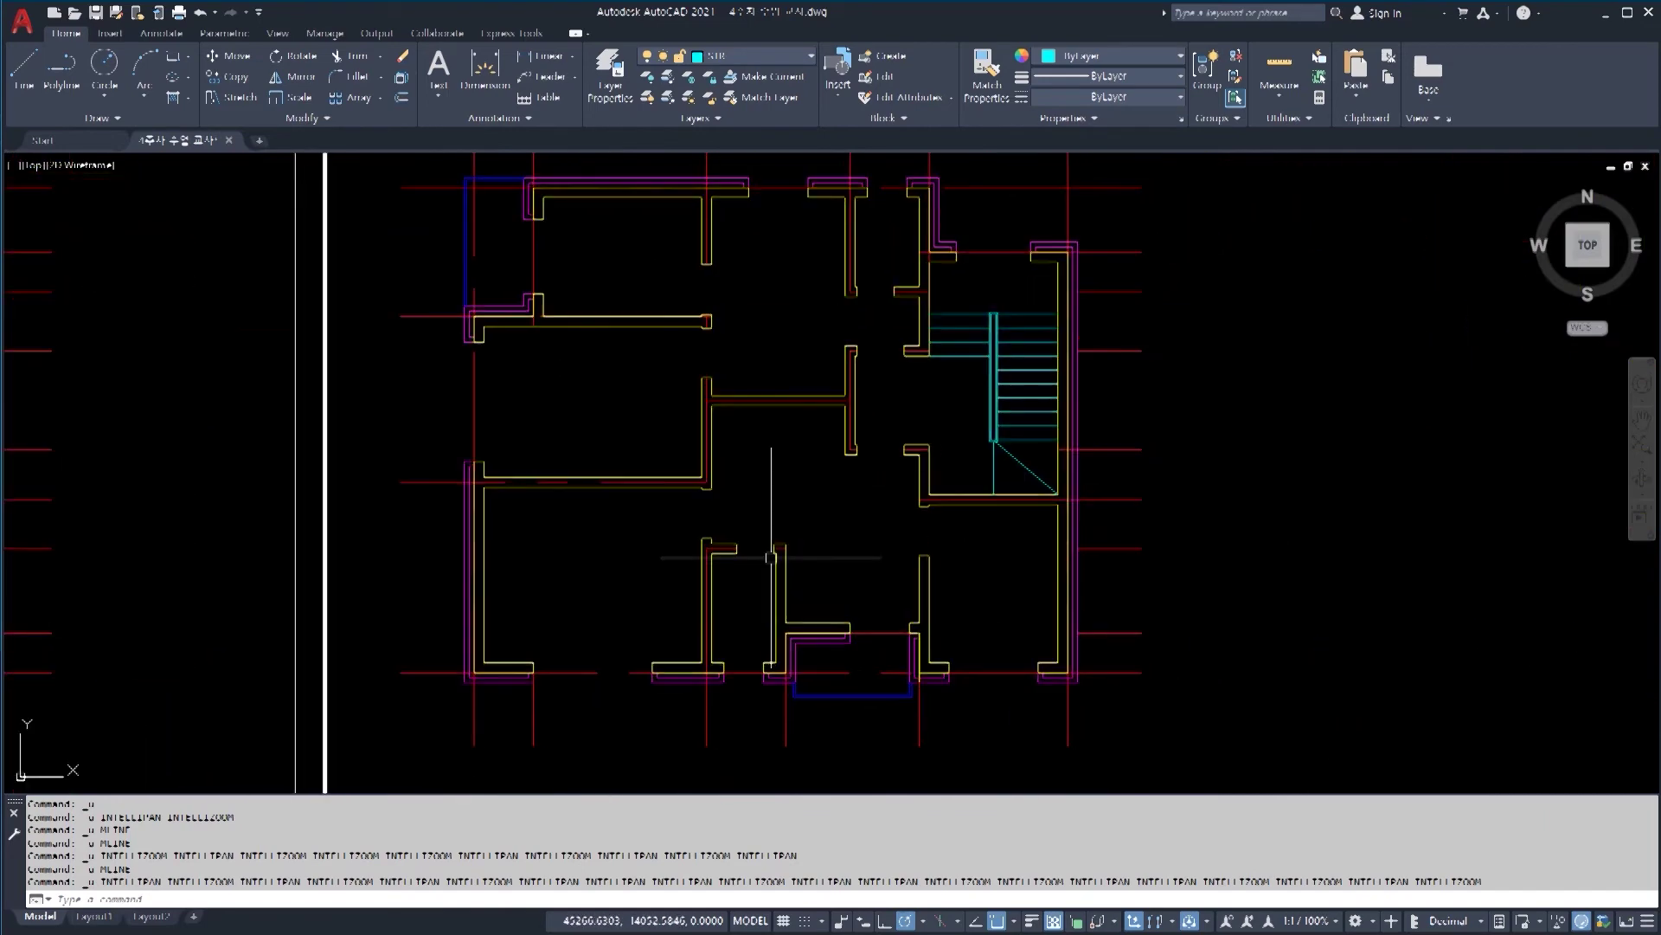
scroll(799, 695, up, 2)
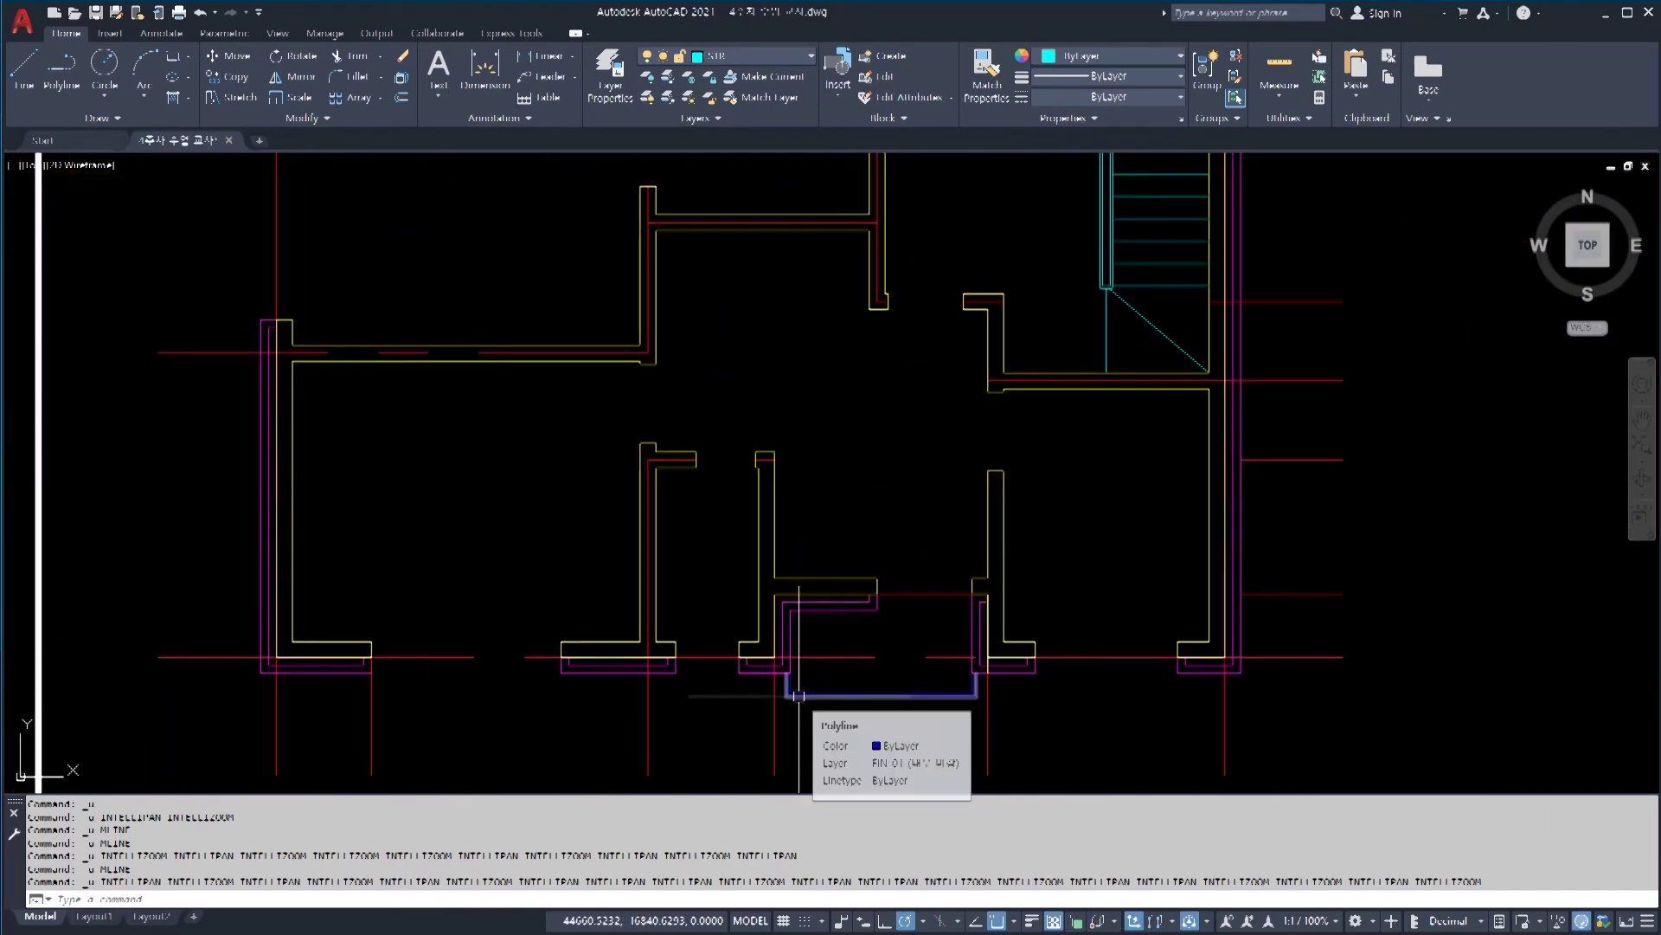
scroll(769, 697, up, 8)
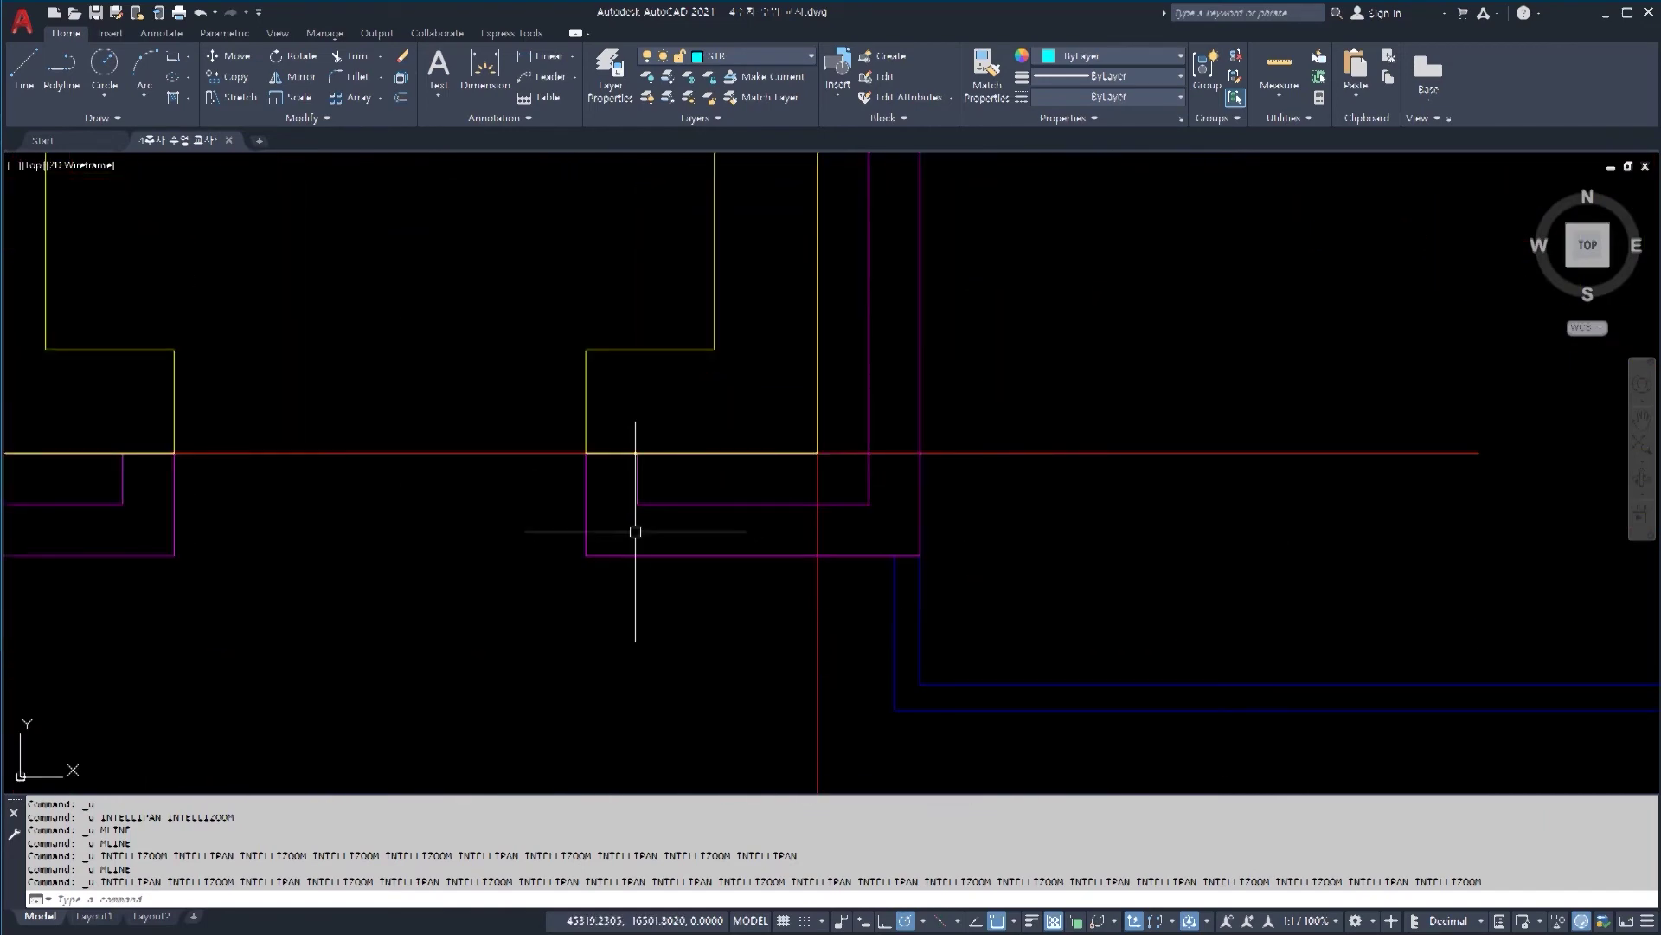
click(671, 597)
click(574, 528)
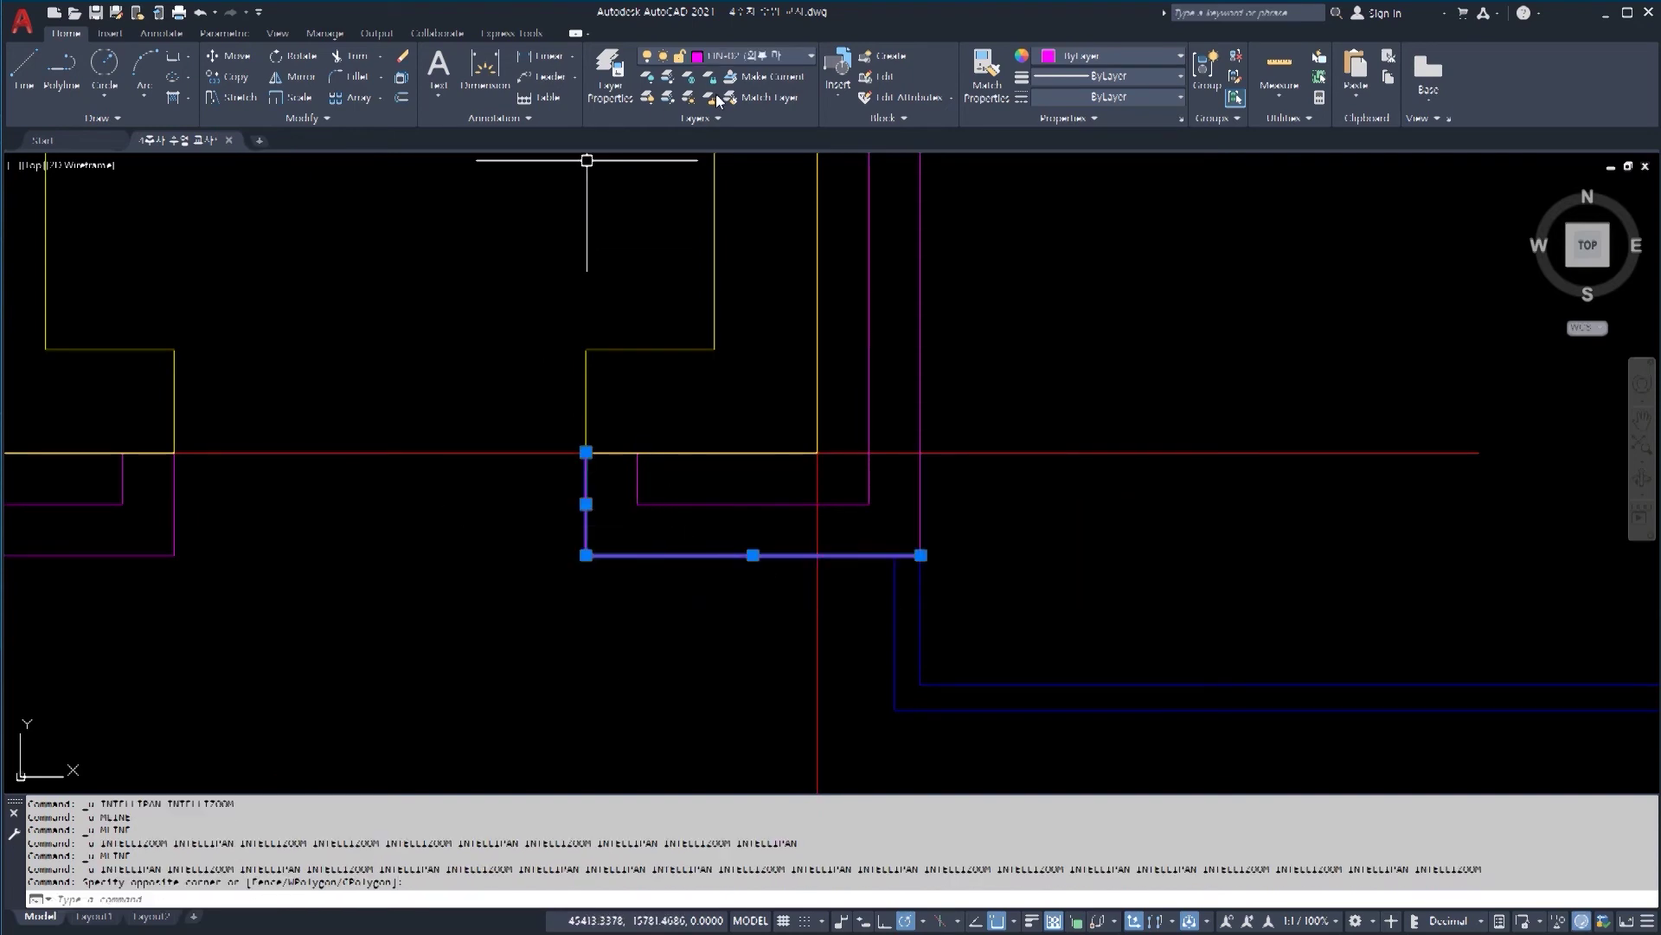
click(771, 55)
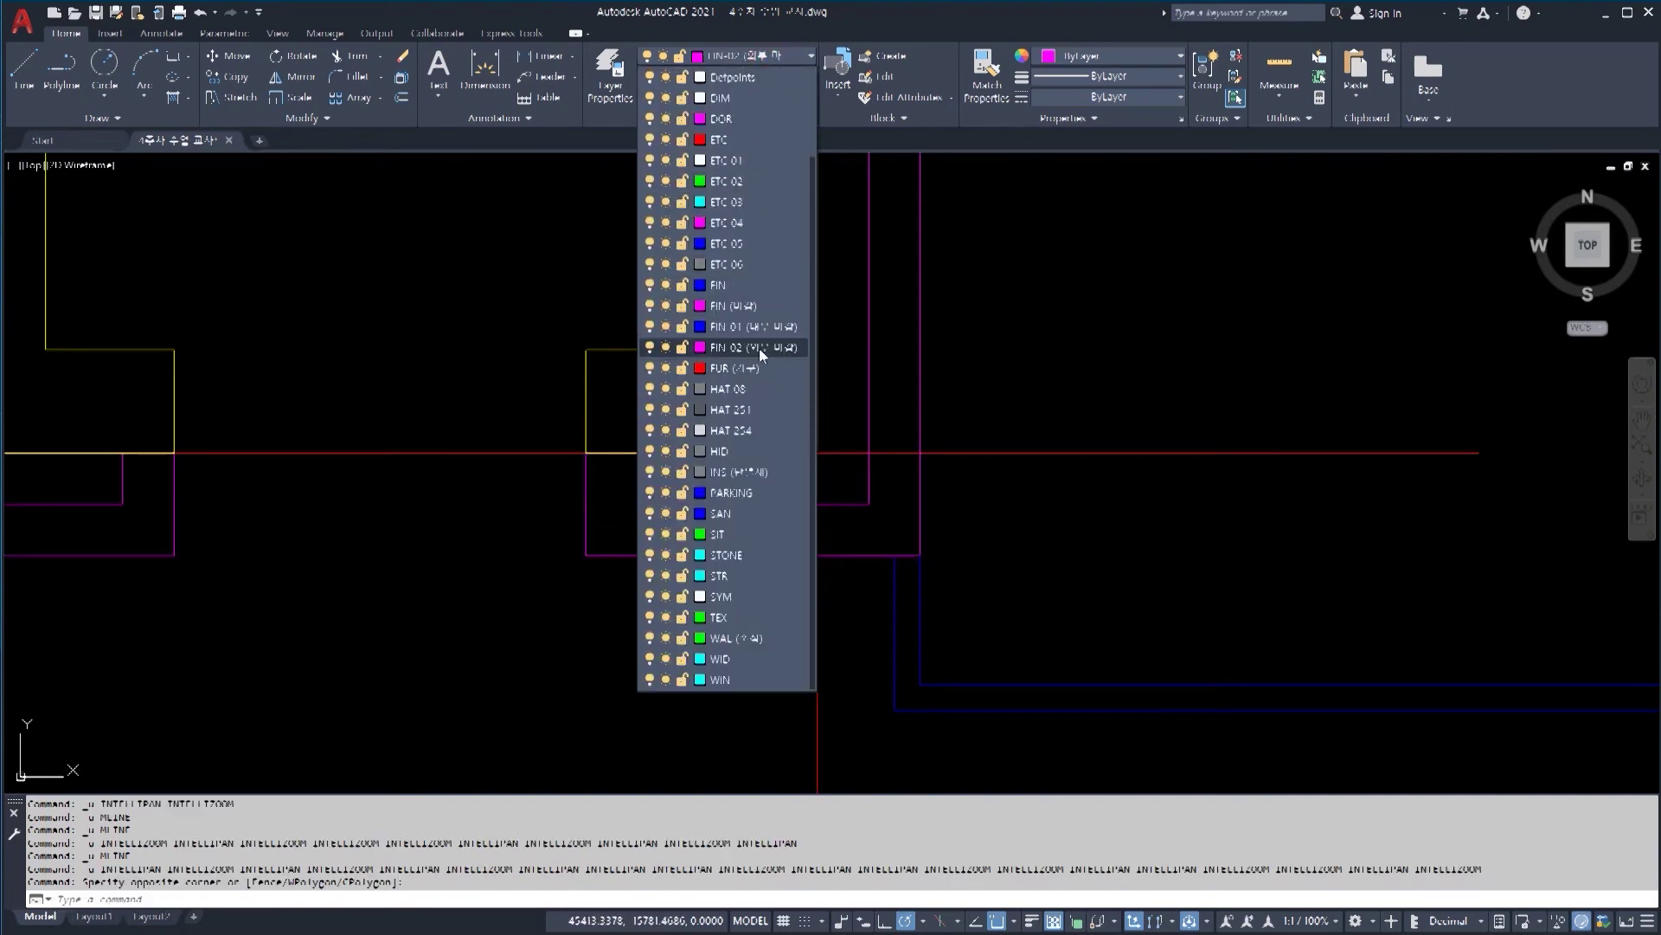
click(1027, 364)
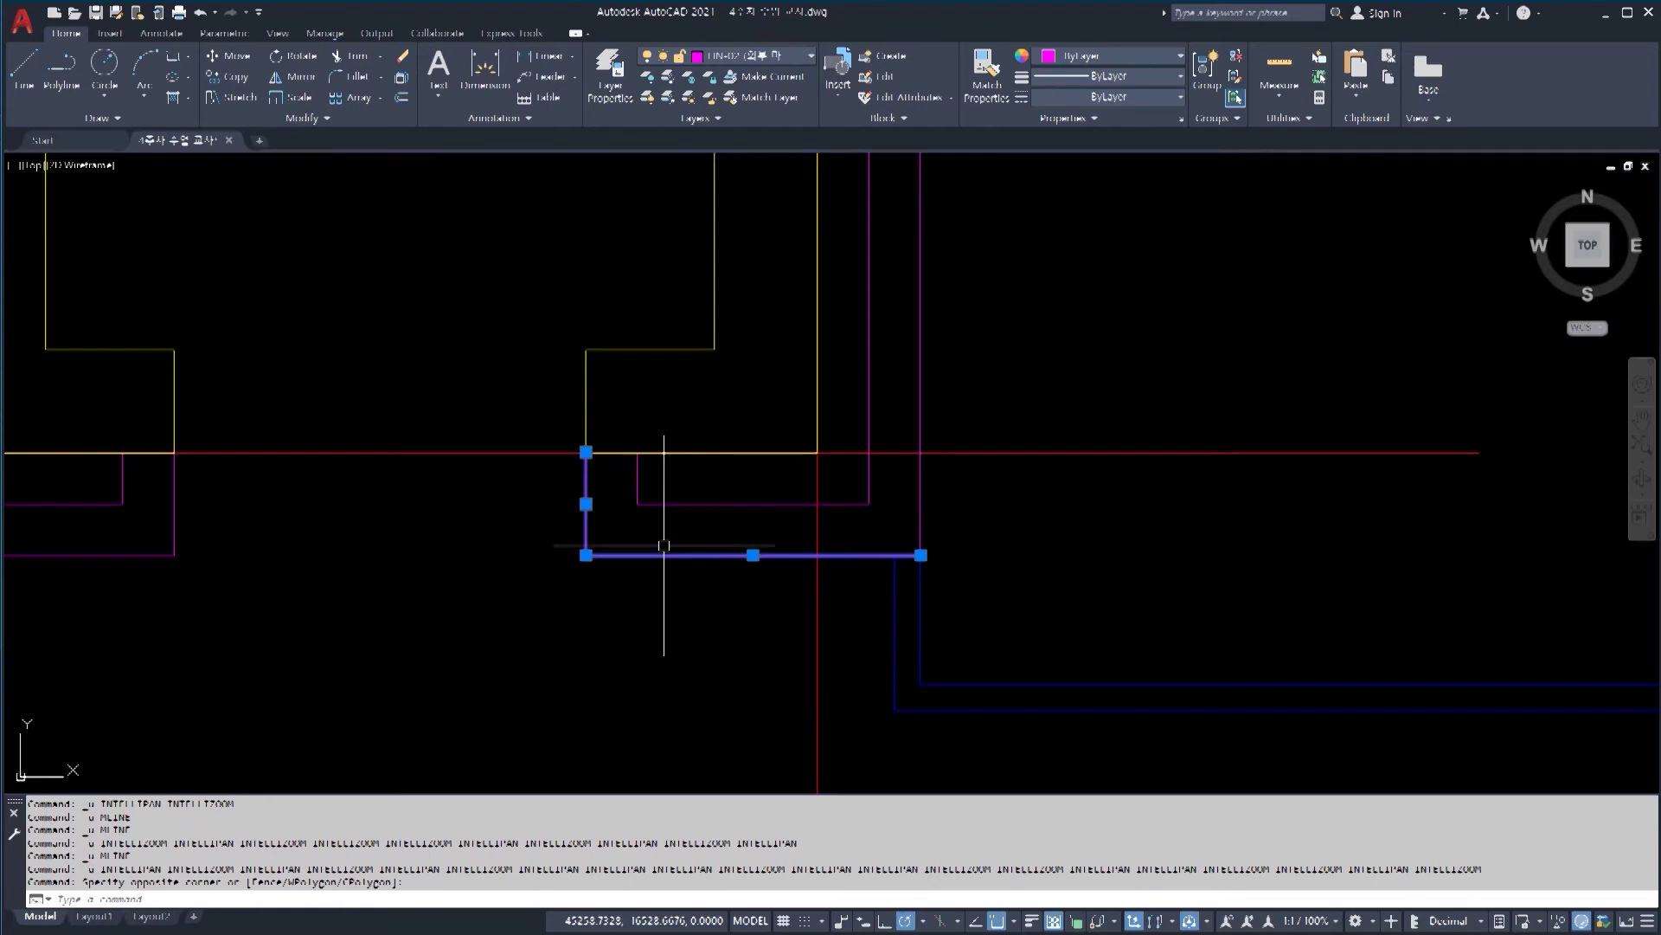
key(Escape)
mouse_move(901, 452)
middle_down()
mouse_move(845, 660)
mouse_move(895, 633)
mouse_move(852, 544)
middle_up()
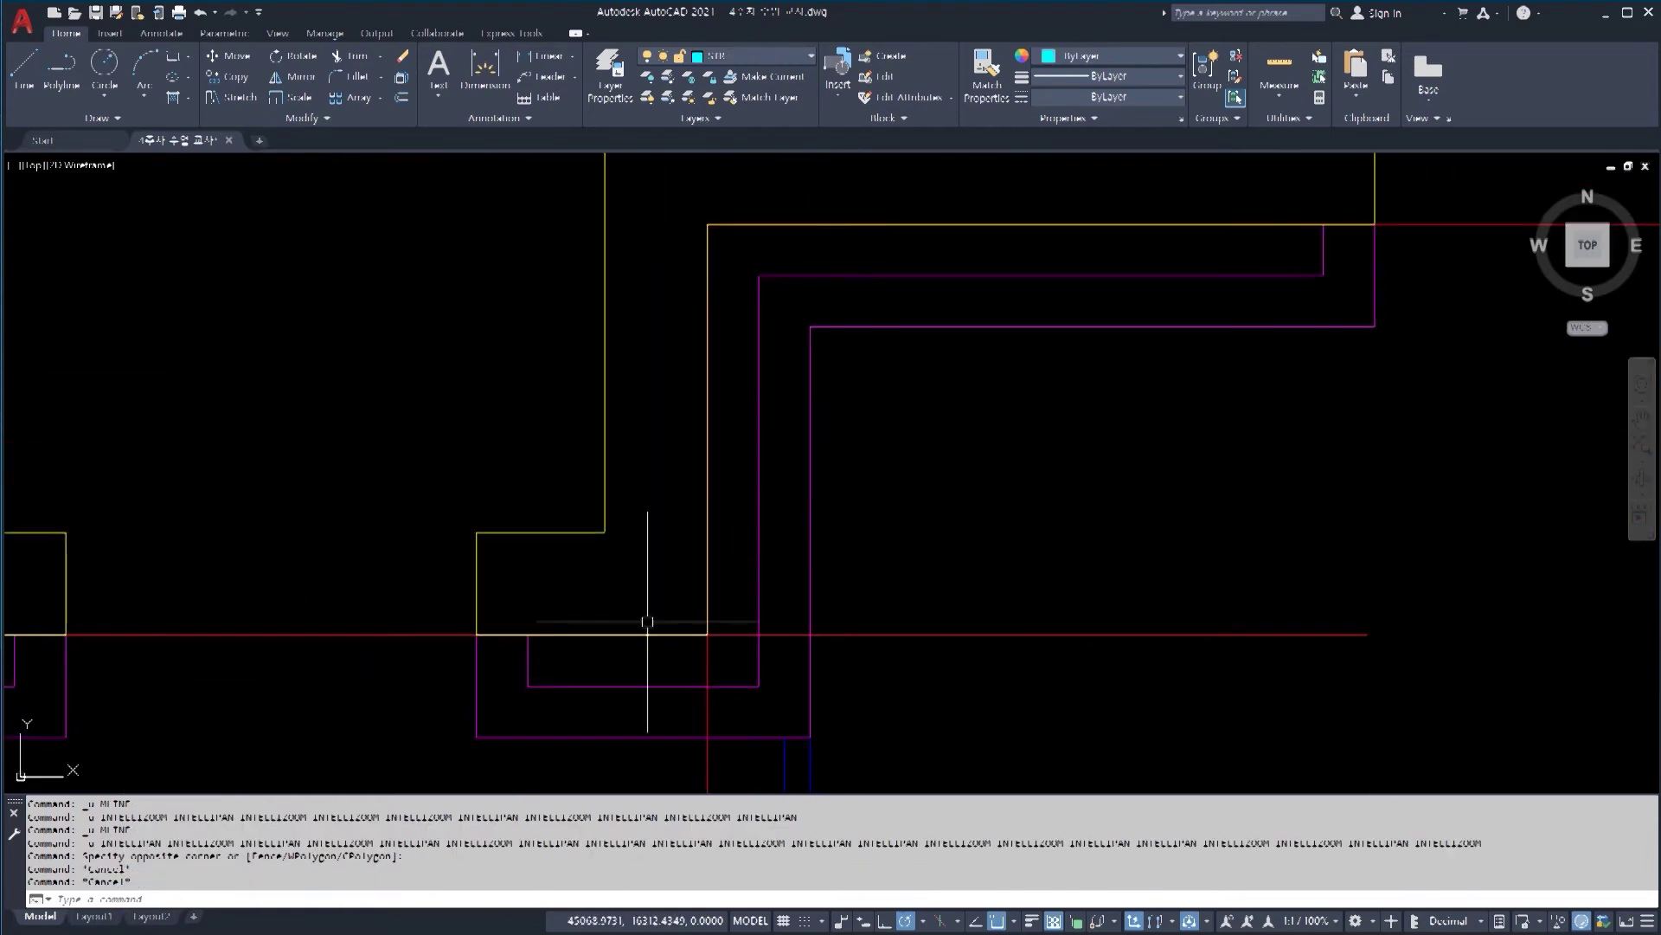
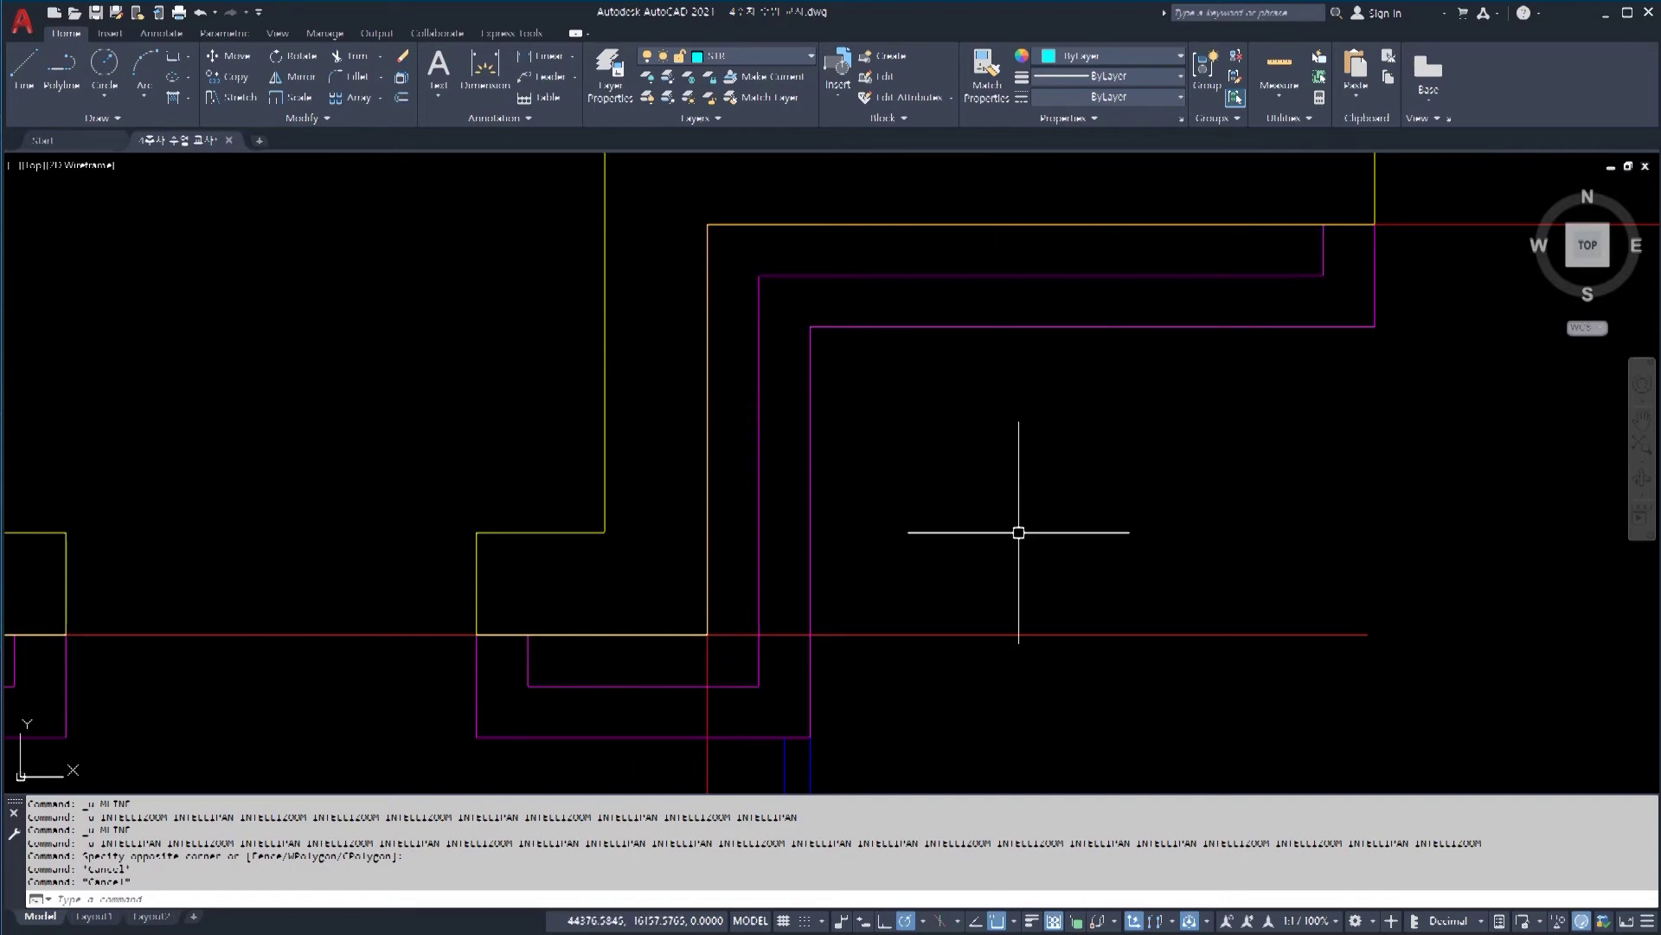
Step: Start a multiline for the unfinished plan with its scale set to 100 and its justification set to Bottom
scroll(1034, 560, down, 3)
middle_drag(445, 538, 1184, 772)
mouse_move(897, 720)
middle_down()
mouse_move(1001, 715)
mouse_move(1001, 601)
mouse_move(1002, 684)
middle_up()
scroll(953, 627, up, 2)
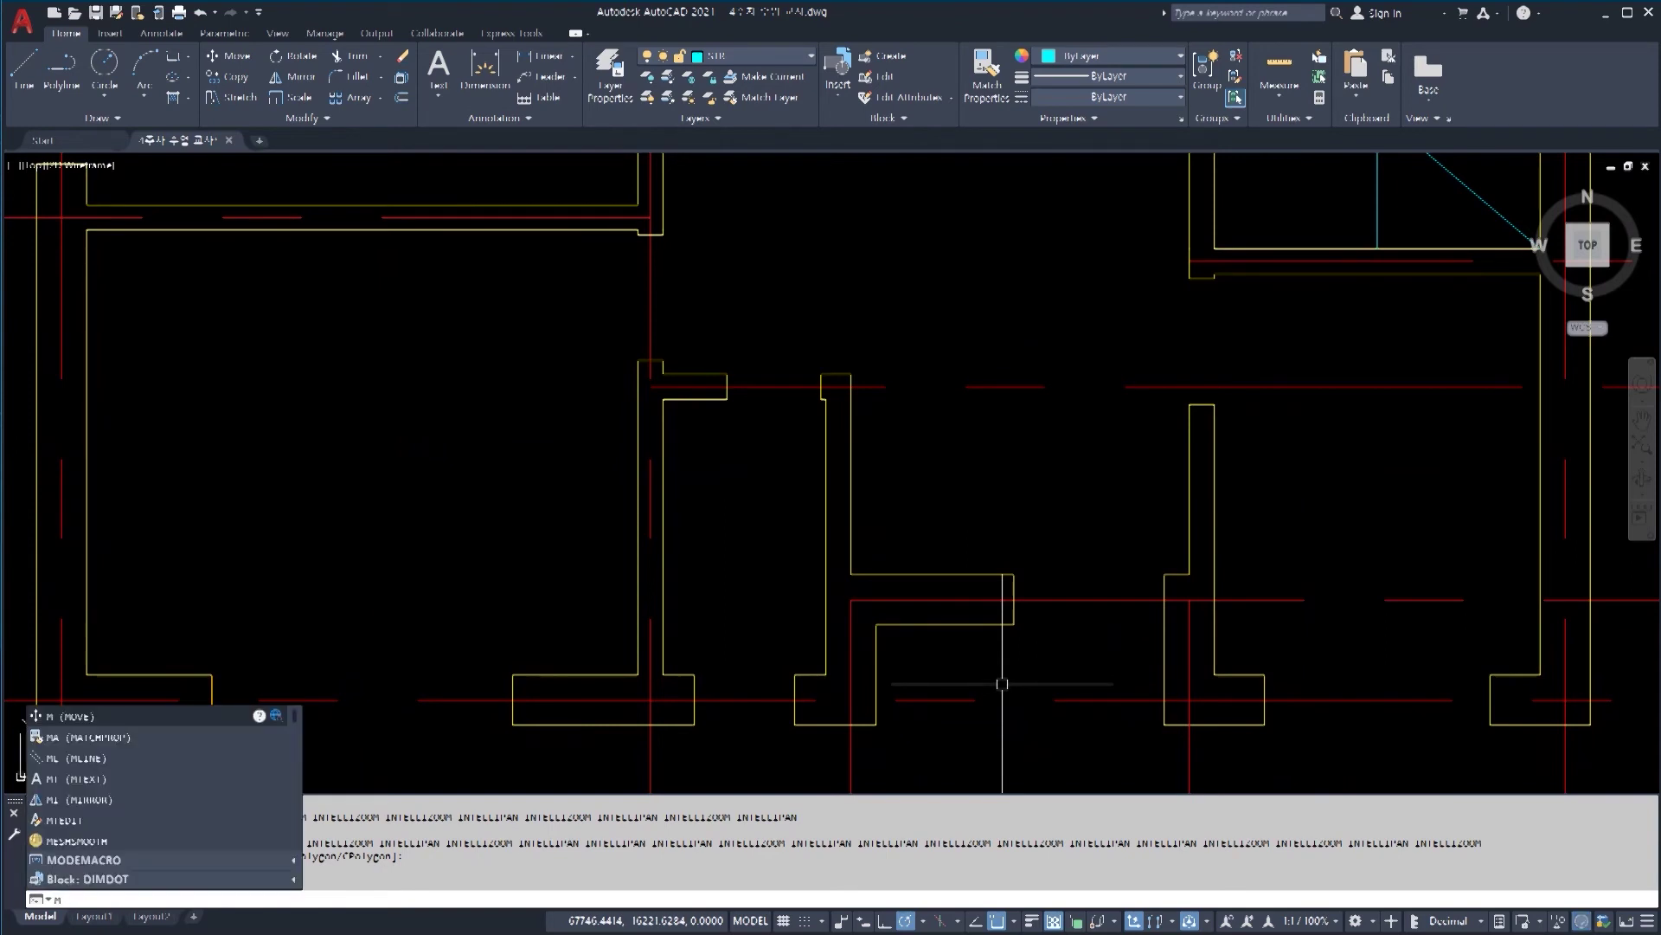
key(Escape)
key(Escape)
key(Escape)
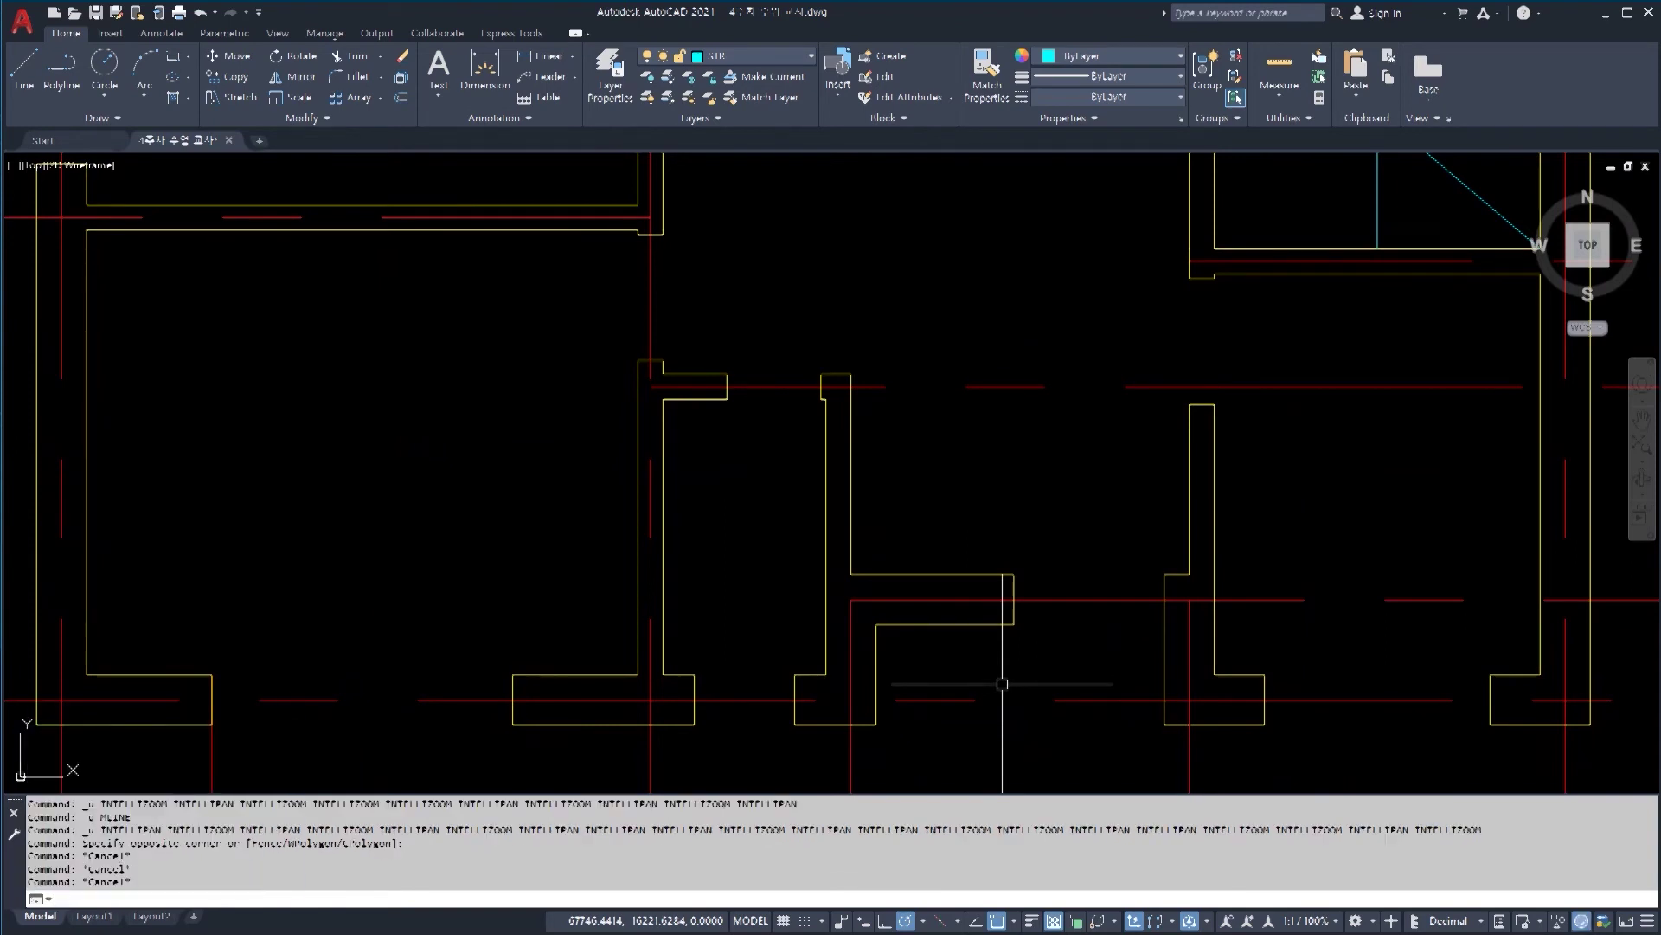
key(Return)
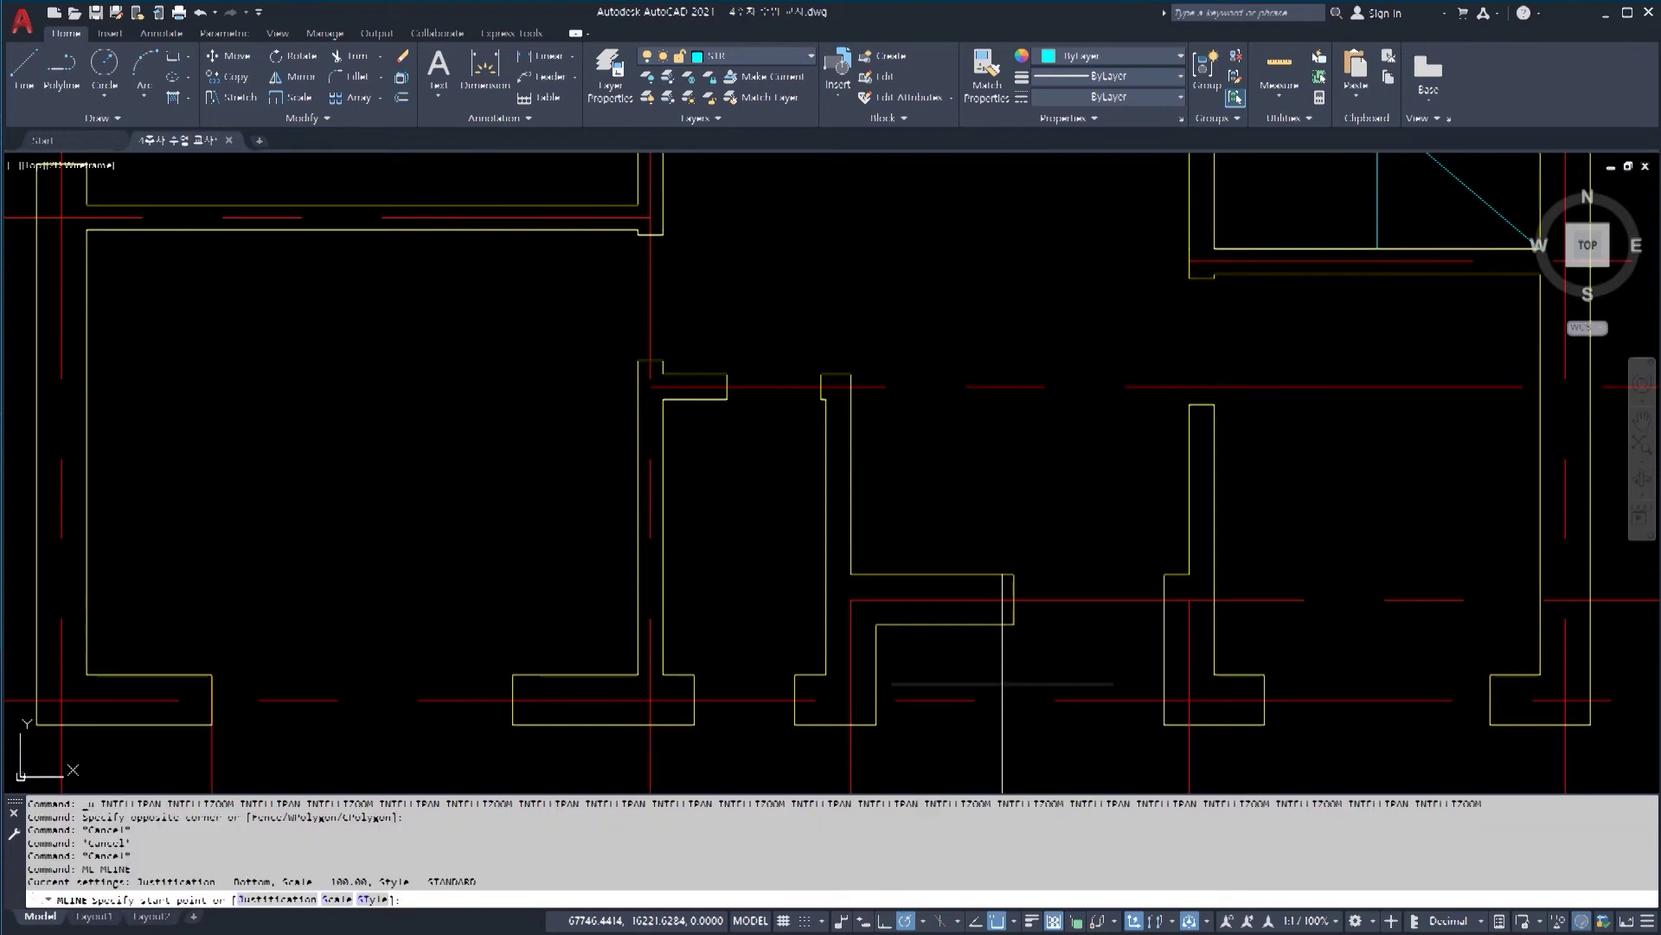
text(s)
key(Return)
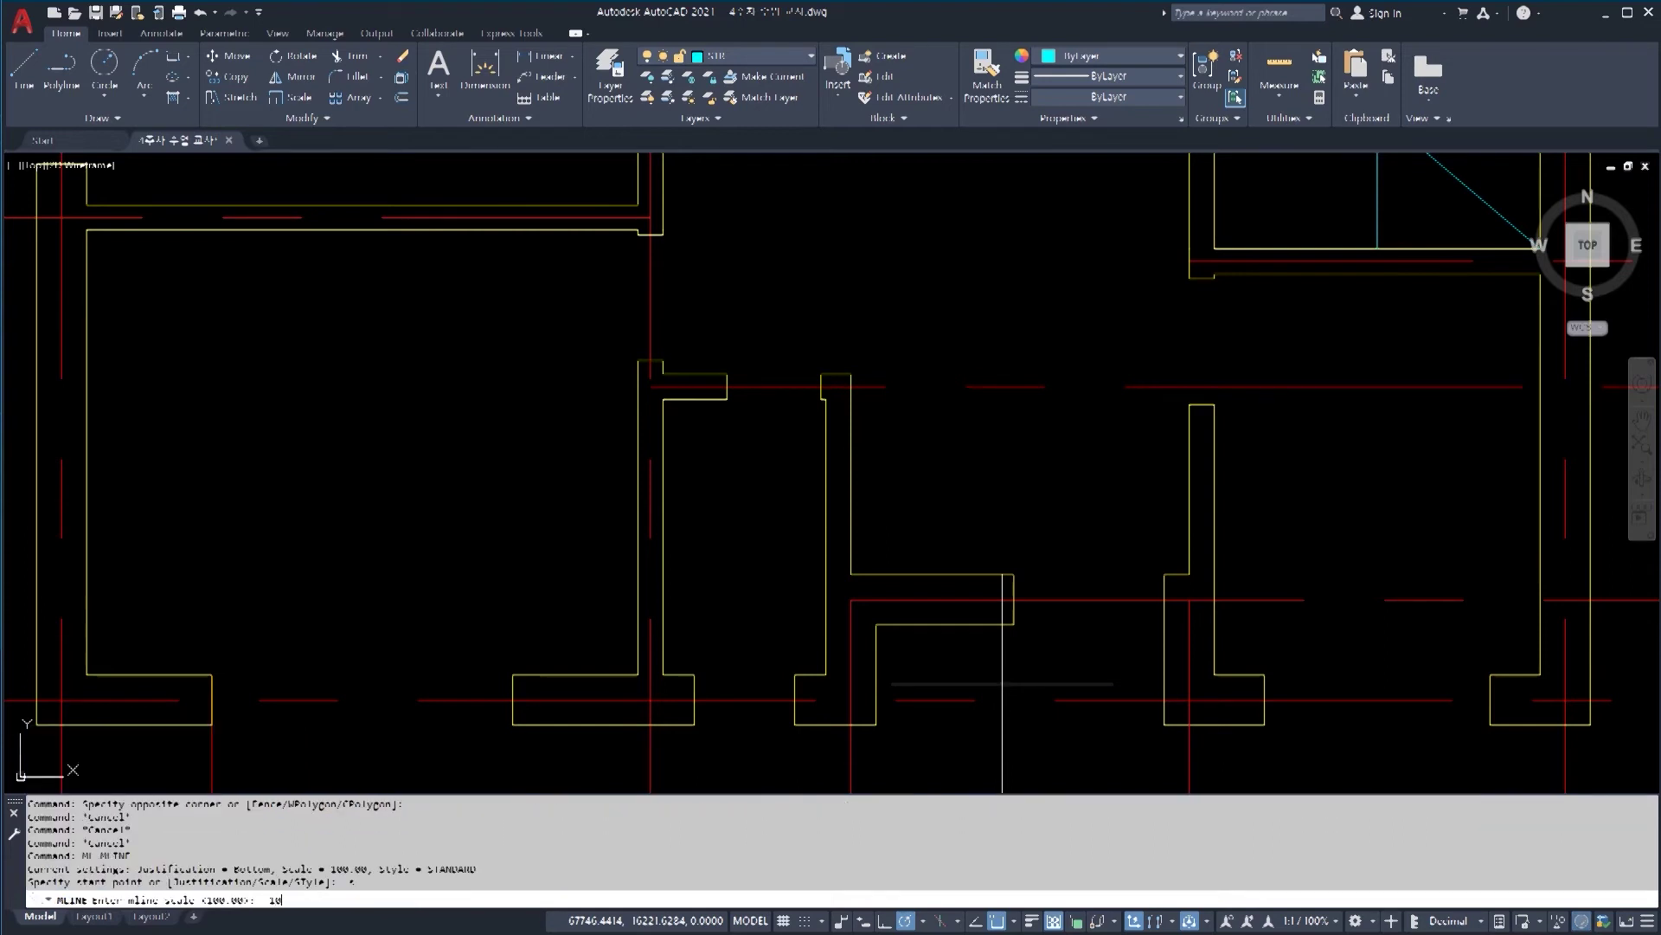
key(Return)
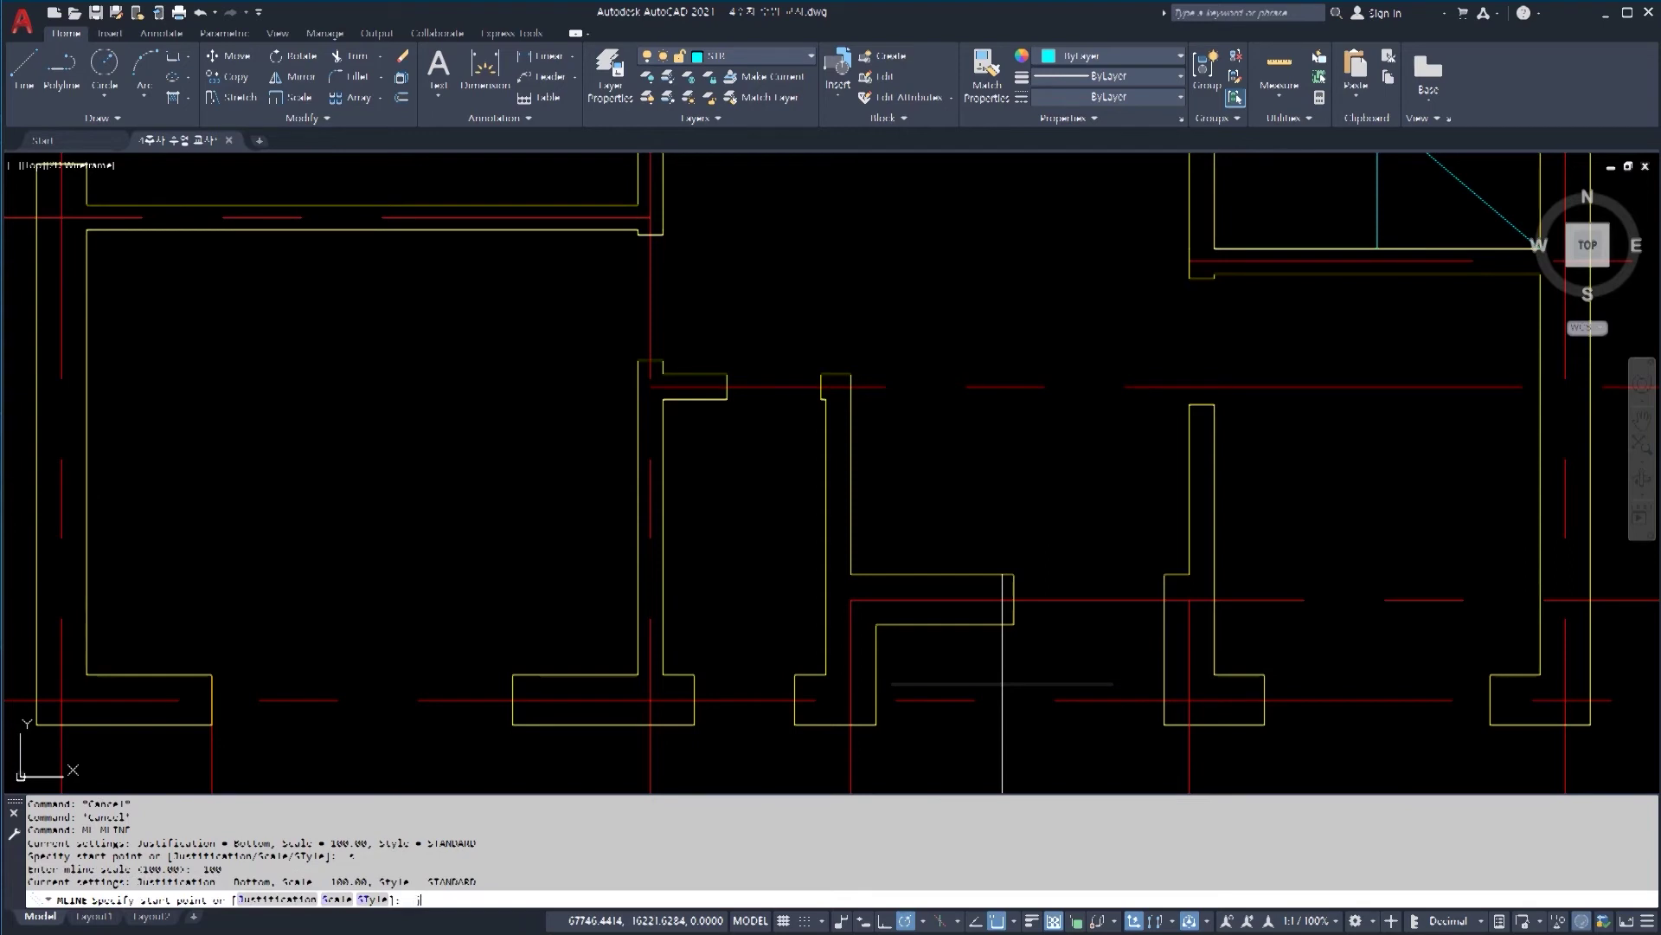
text(j)
key(Return)
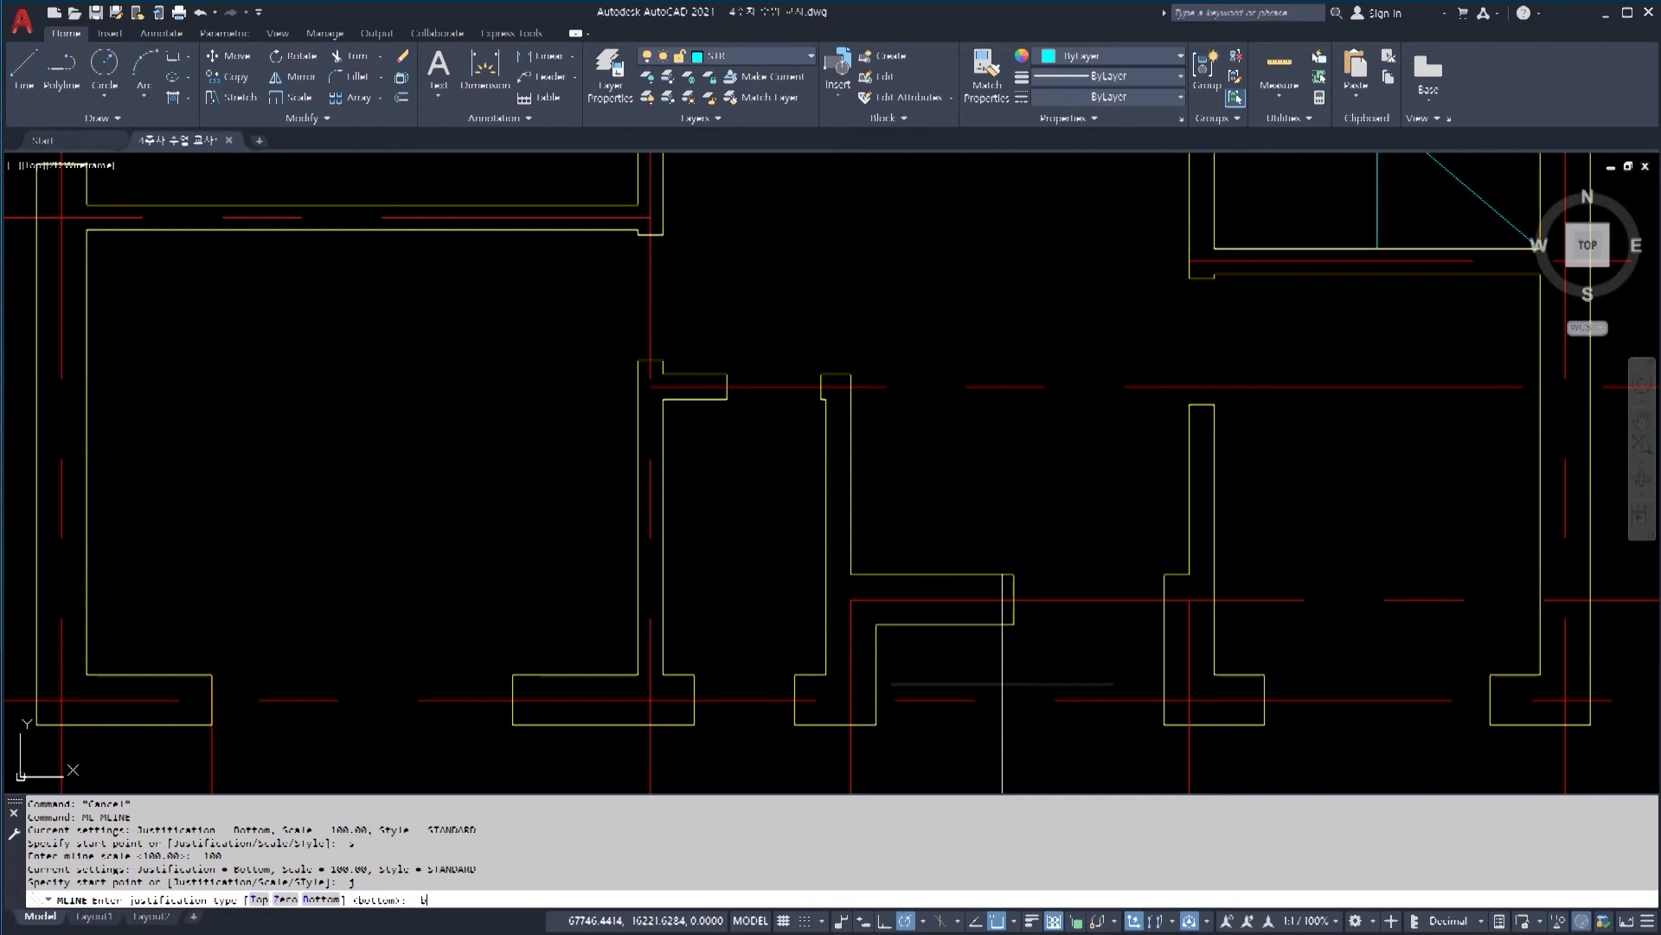
key(Return)
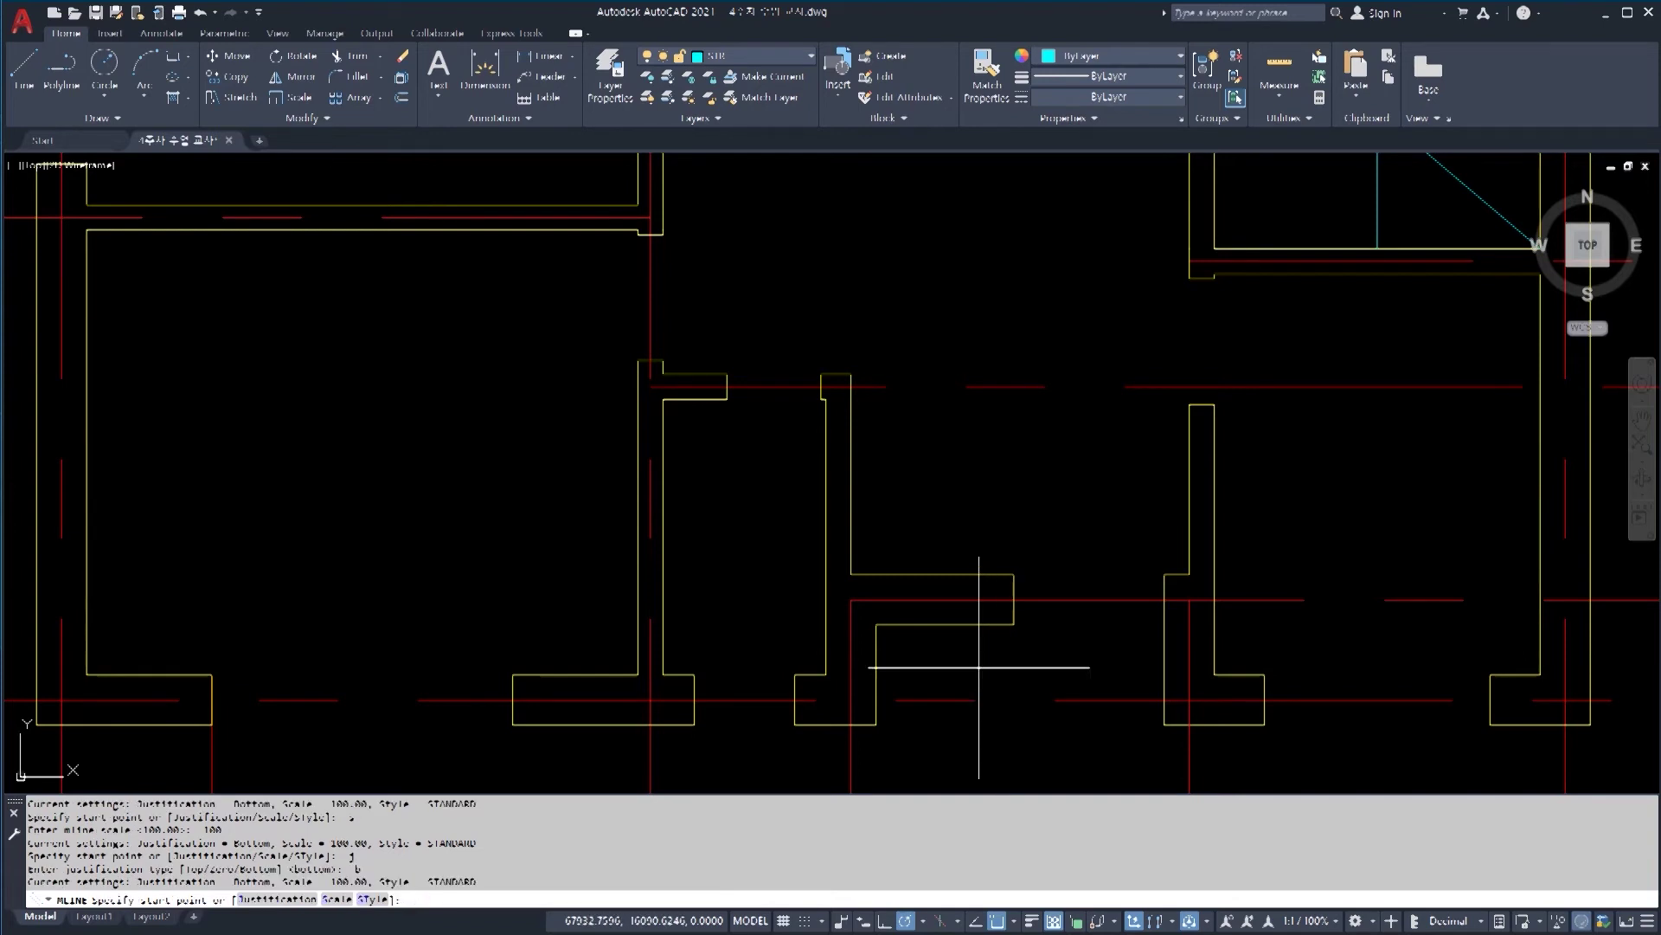
Step: Make FIN-02 the current layer for the multiline at the plan's lower-right wall corner
scroll(894, 586, up, 4)
mouse_move(834, 660)
middle_down()
mouse_move(667, 559)
mouse_move(625, 557)
middle_up()
scroll(658, 569, up, 1)
scroll(1012, 588, down, 1)
middle_drag(1226, 575, 504, 608)
scroll(656, 646, up, 1)
scroll(575, 579, up, 1)
mouse_move(577, 659)
middle_down()
mouse_move(576, 579)
mouse_move(703, 607)
middle_up()
click(771, 58)
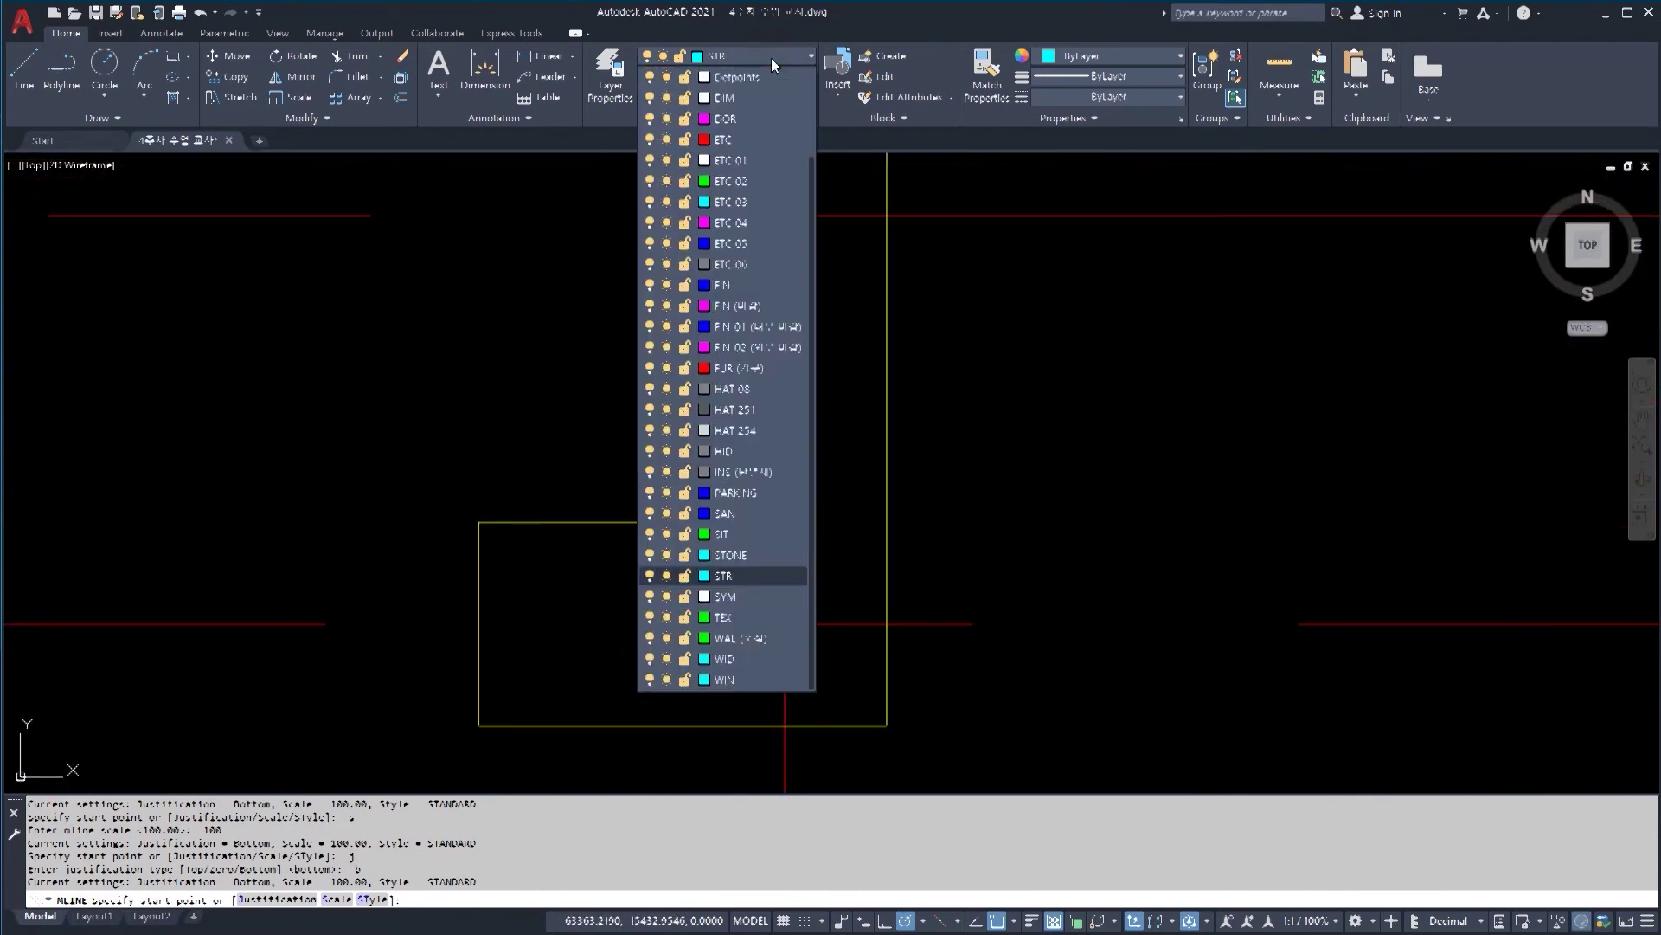
click(740, 346)
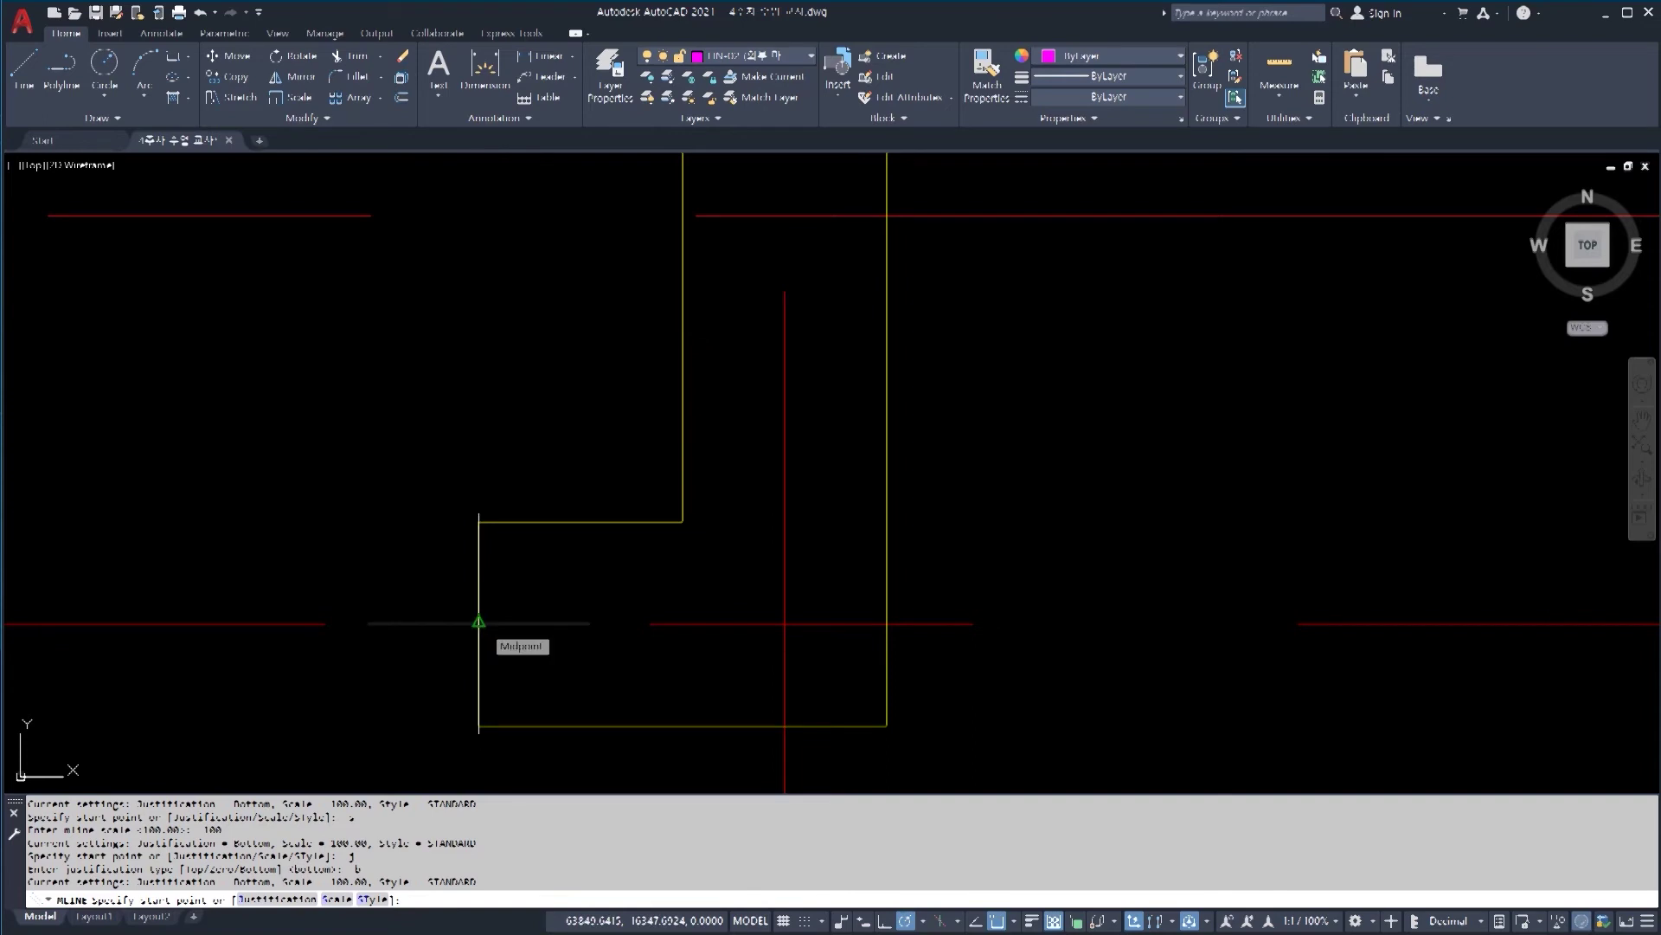
Step: Draw the finish multiline from the lower-right wall end's midpoint around the east exterior wall to the midpoint of its upper wall end
click(478, 622)
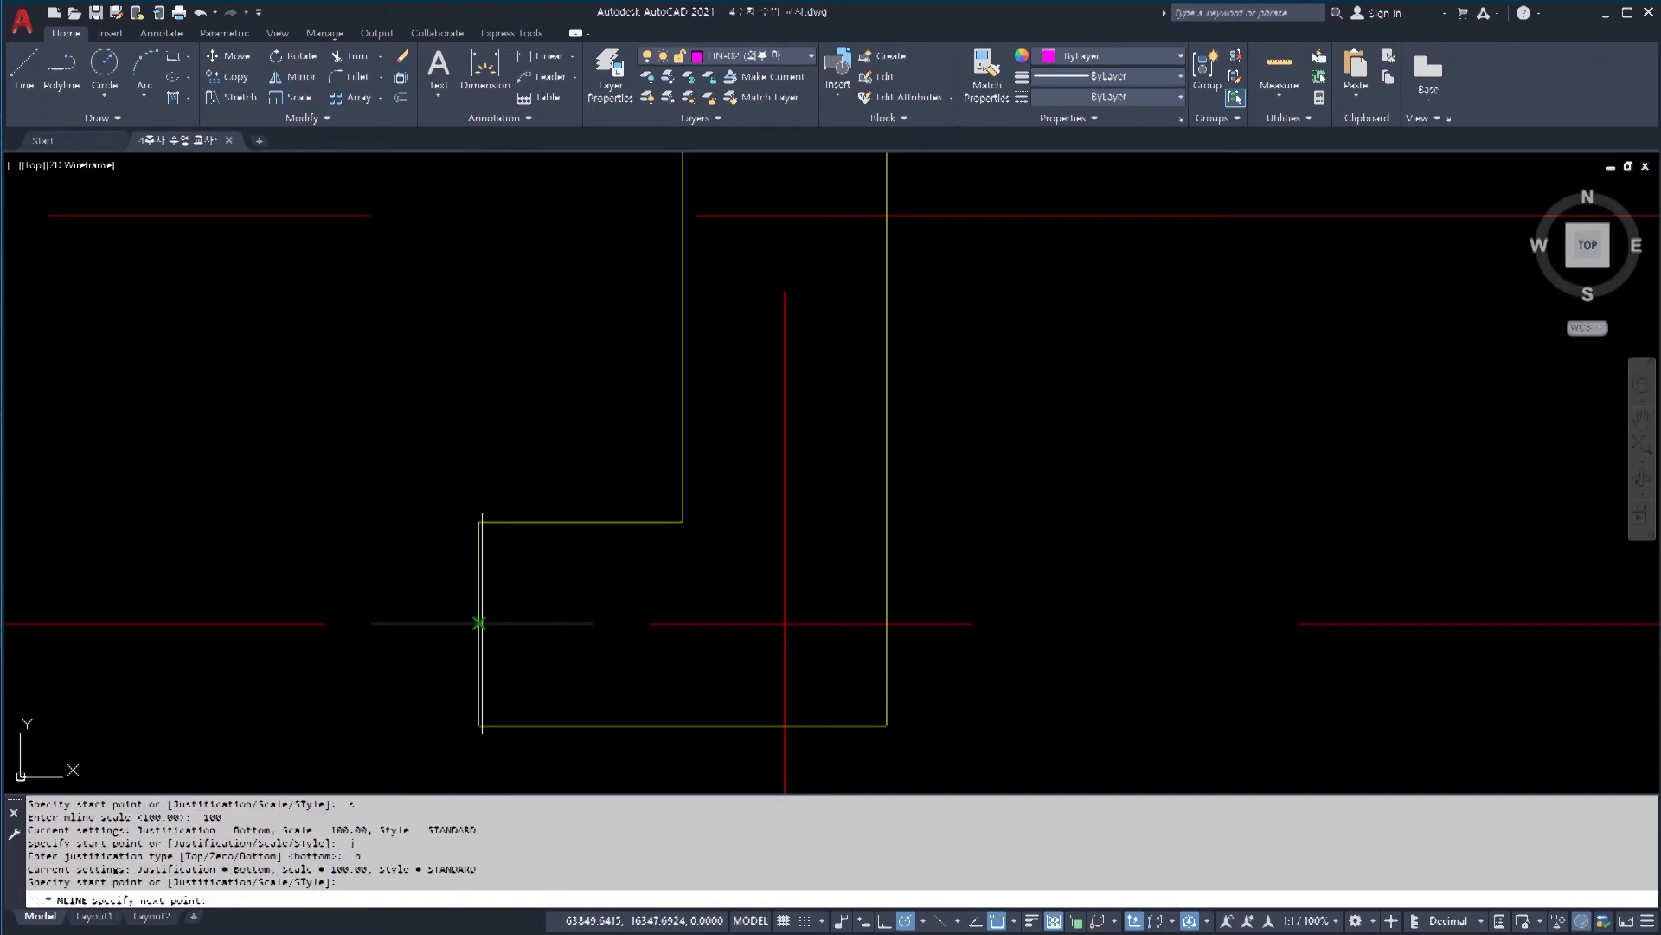
click(479, 725)
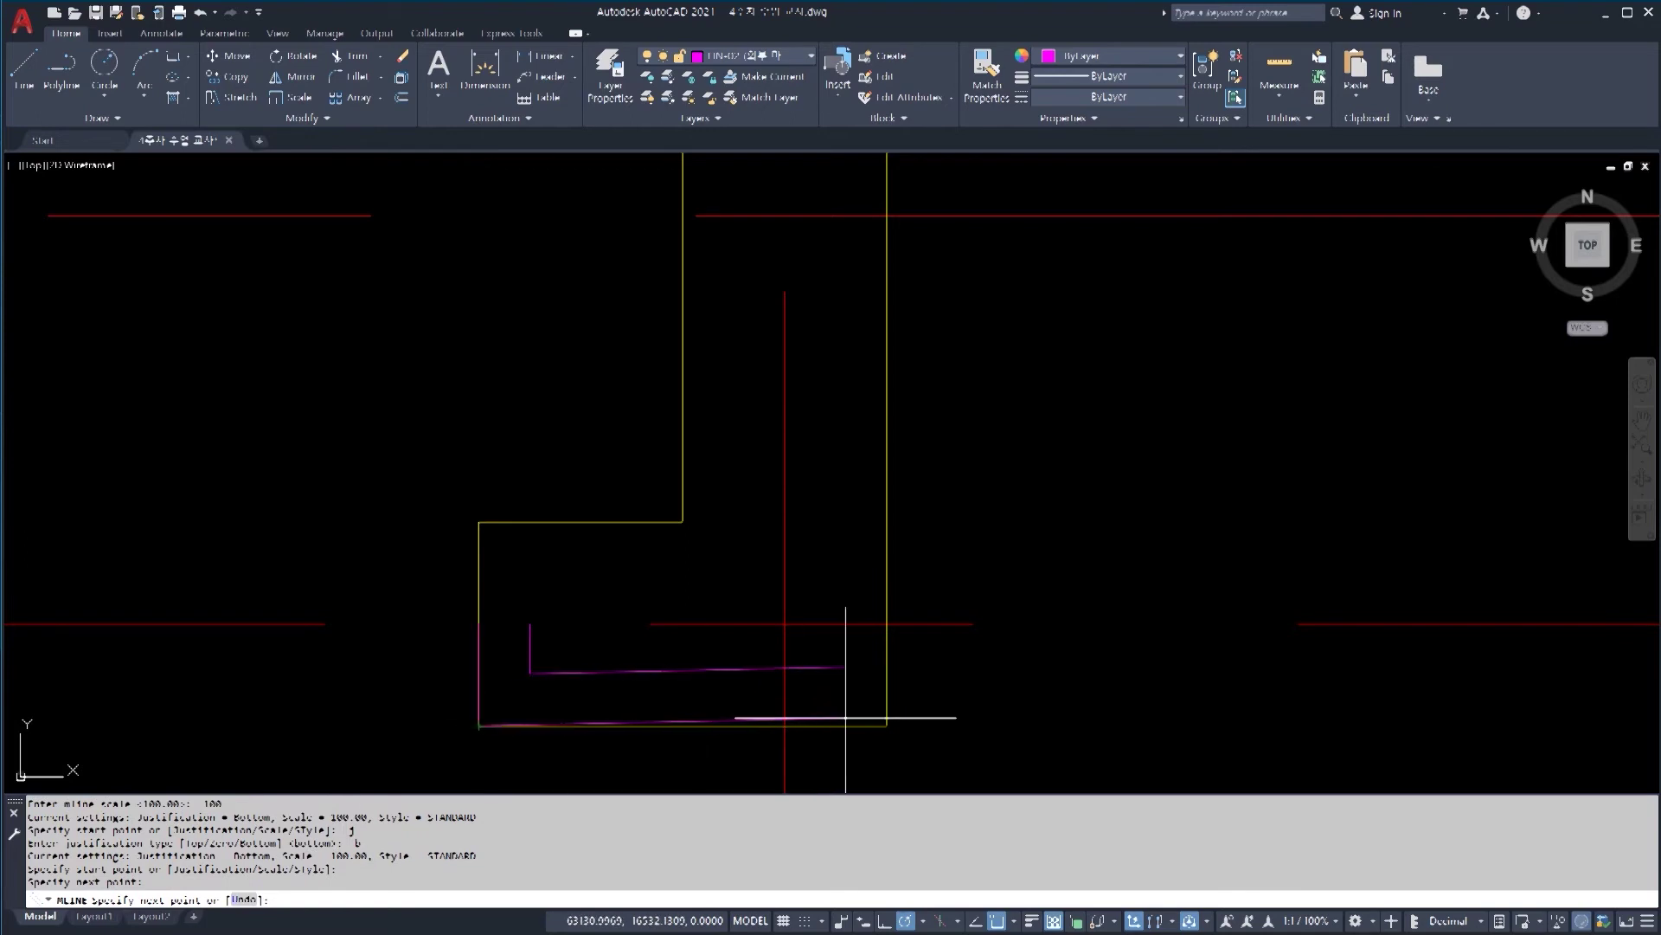
click(886, 725)
scroll(881, 644, down, 3)
middle_drag(873, 604, 868, 748)
mouse_move(887, 338)
middle_down()
mouse_move(871, 740)
mouse_move(840, 743)
mouse_move(900, 743)
middle_up()
middle_drag(875, 301, 883, 522)
scroll(883, 523, up, 2)
click(842, 391)
click(359, 390)
scroll(359, 494, up, 2)
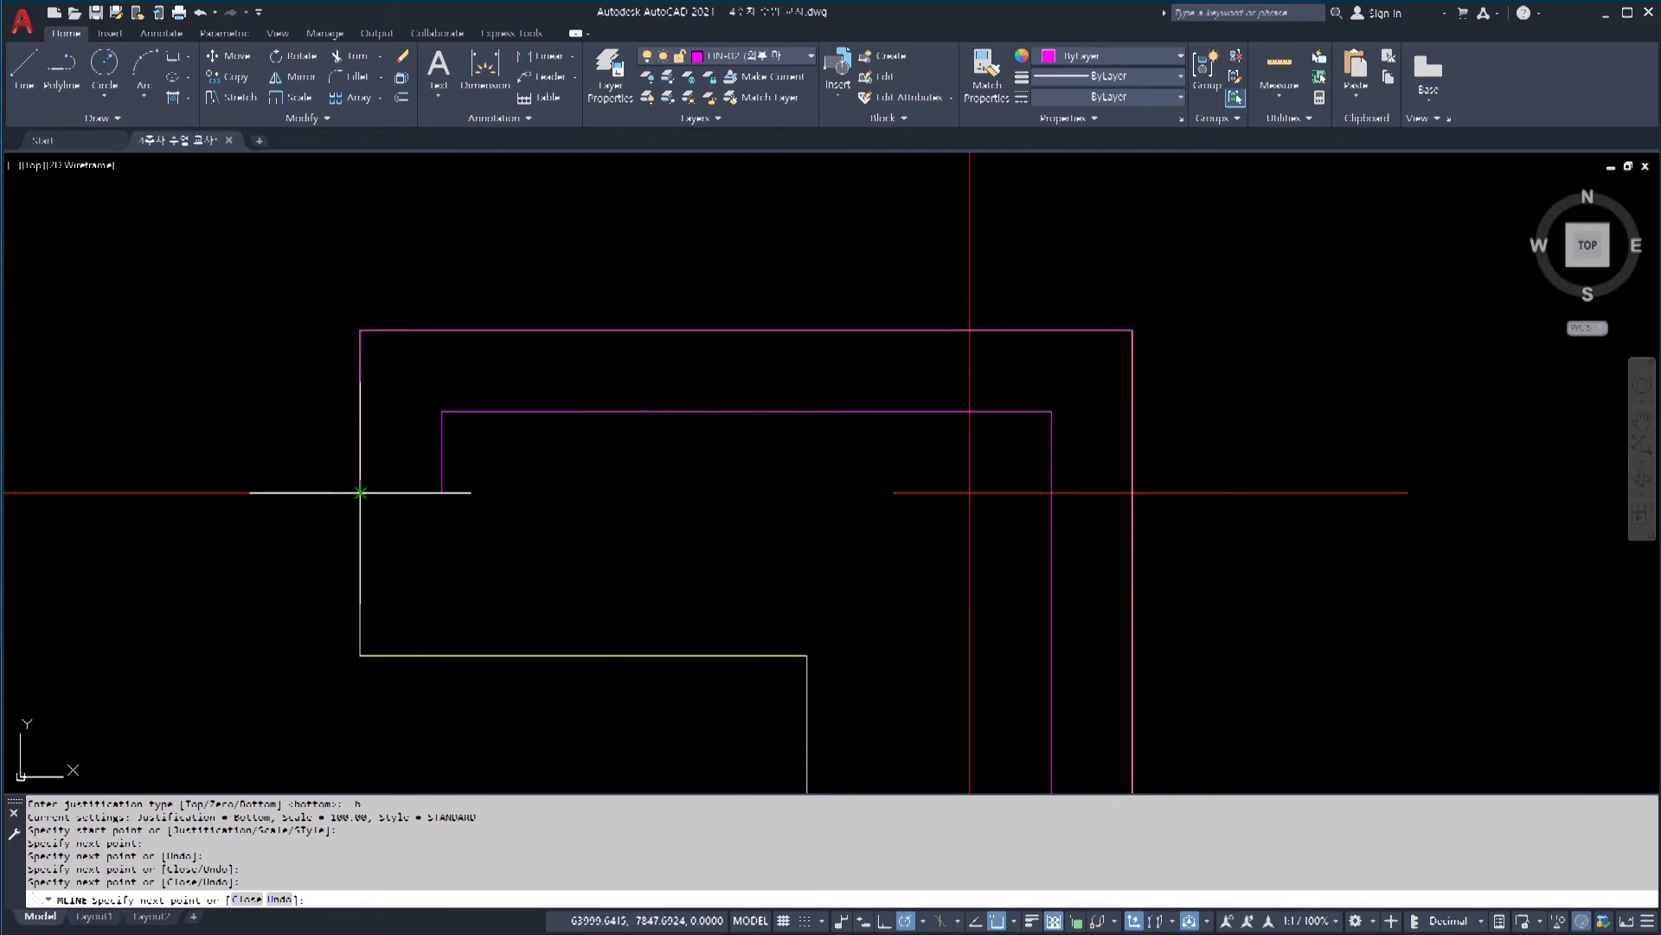
scroll(900, 443, down, 2)
key(Escape)
key(Escape)
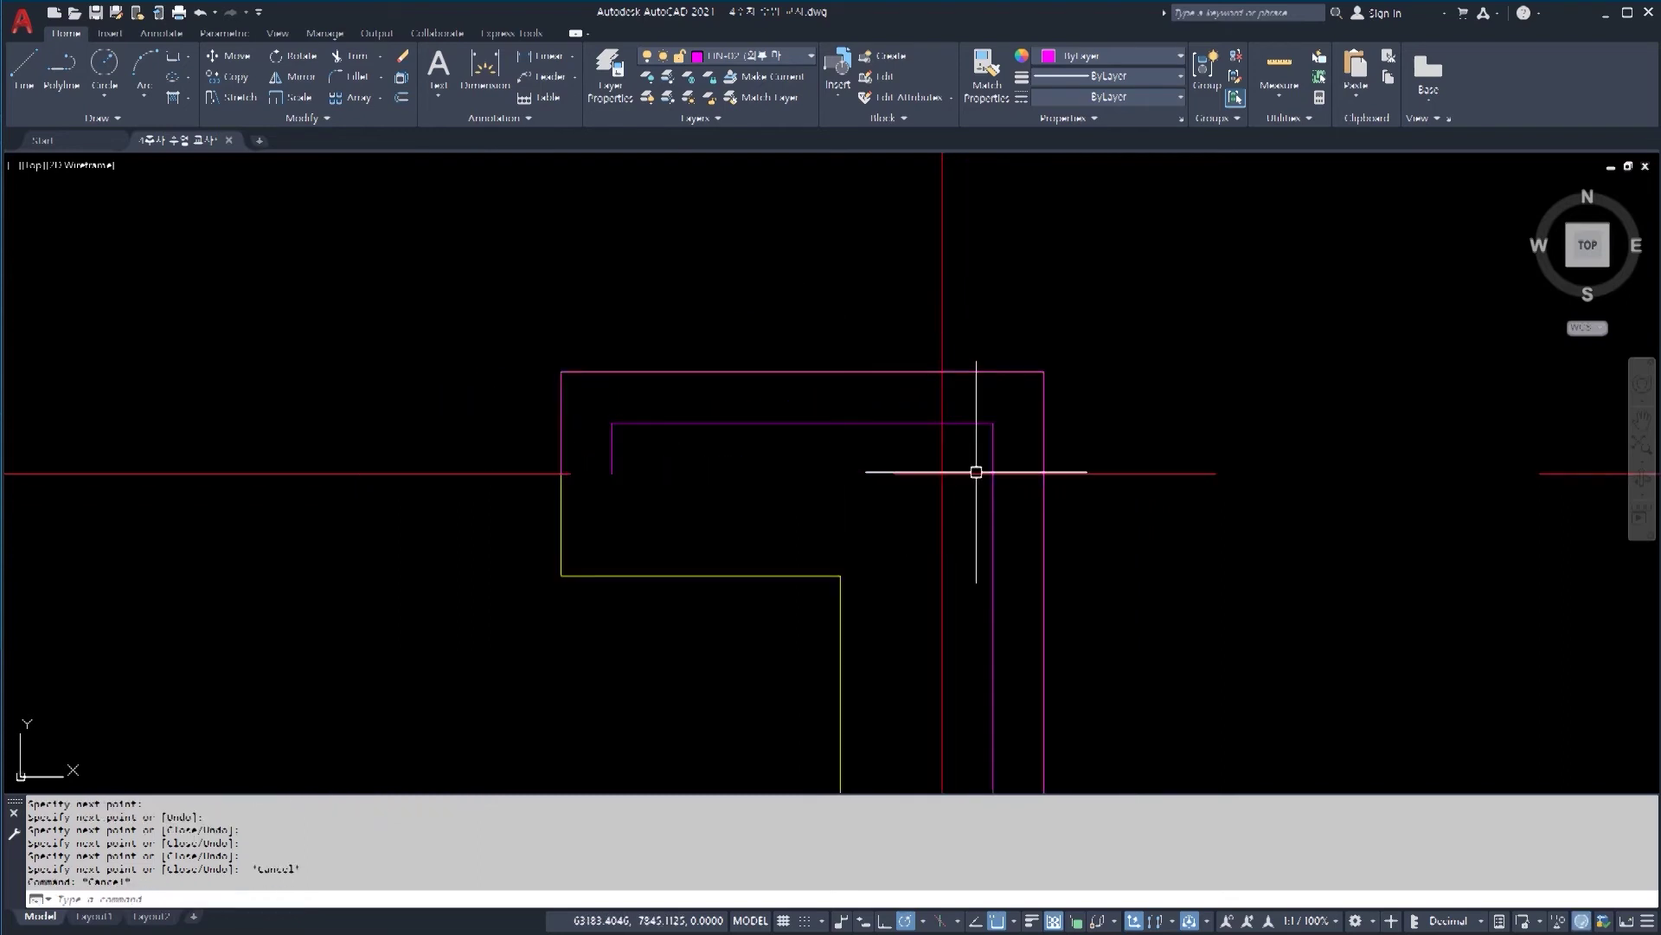
Step: Draw a finish multiline from the wall end's midpoint across the stairwell opening, up the stepped exterior wall to the top wall end's midpoint
scroll(673, 459, up, 2)
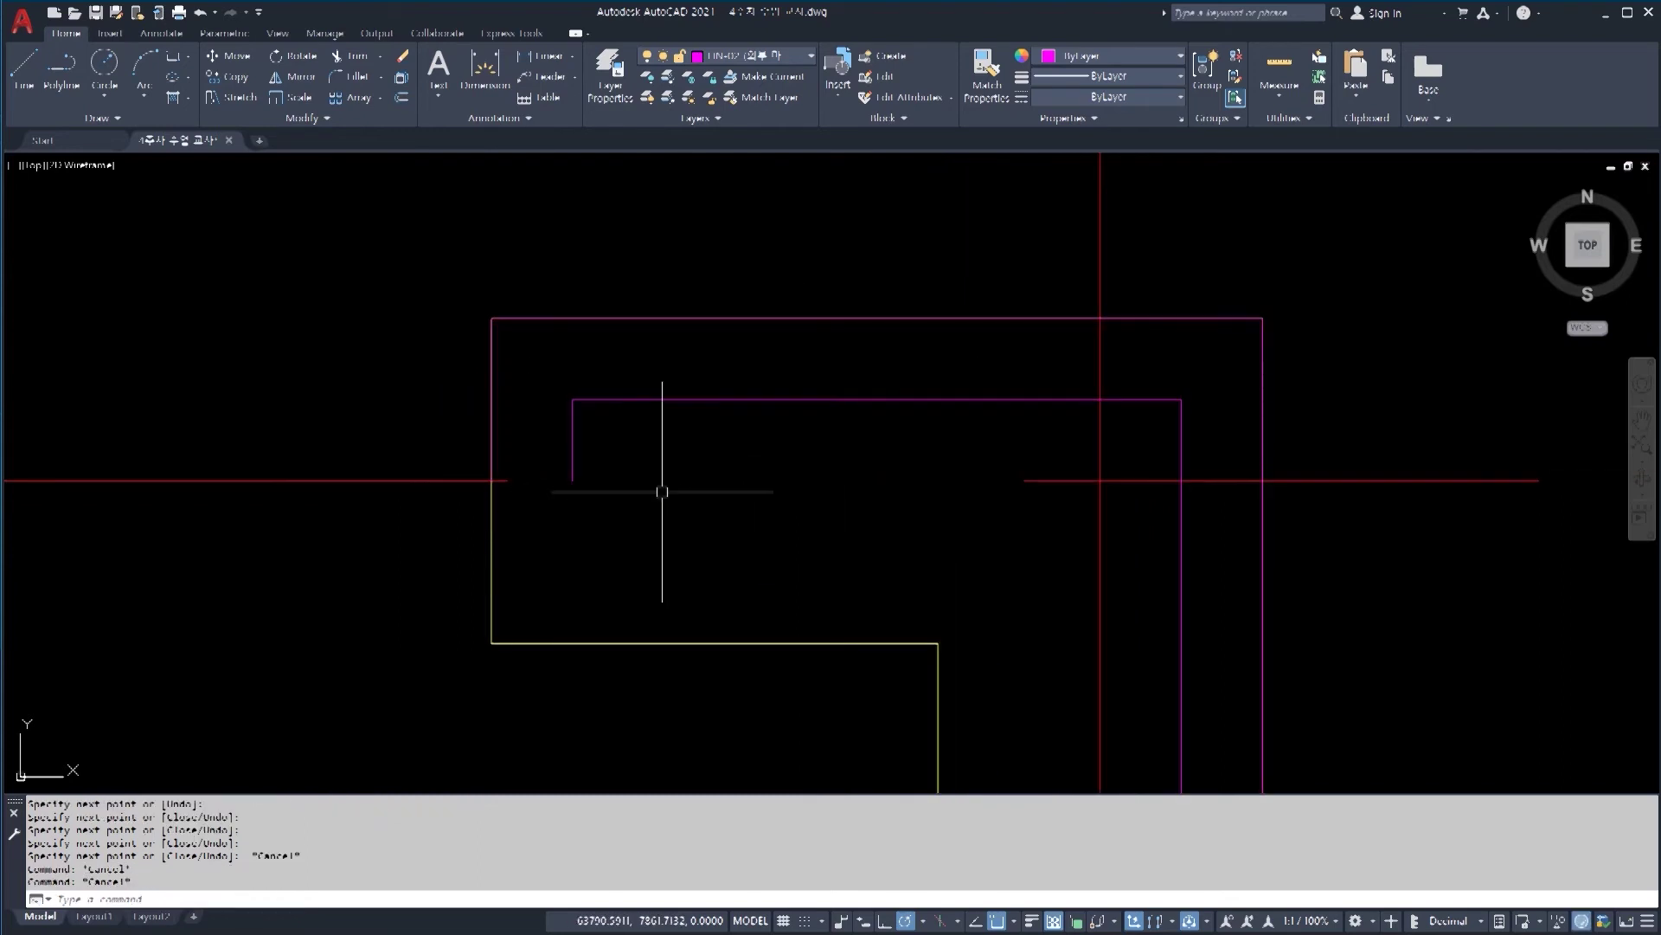
scroll(1018, 456, down, 6)
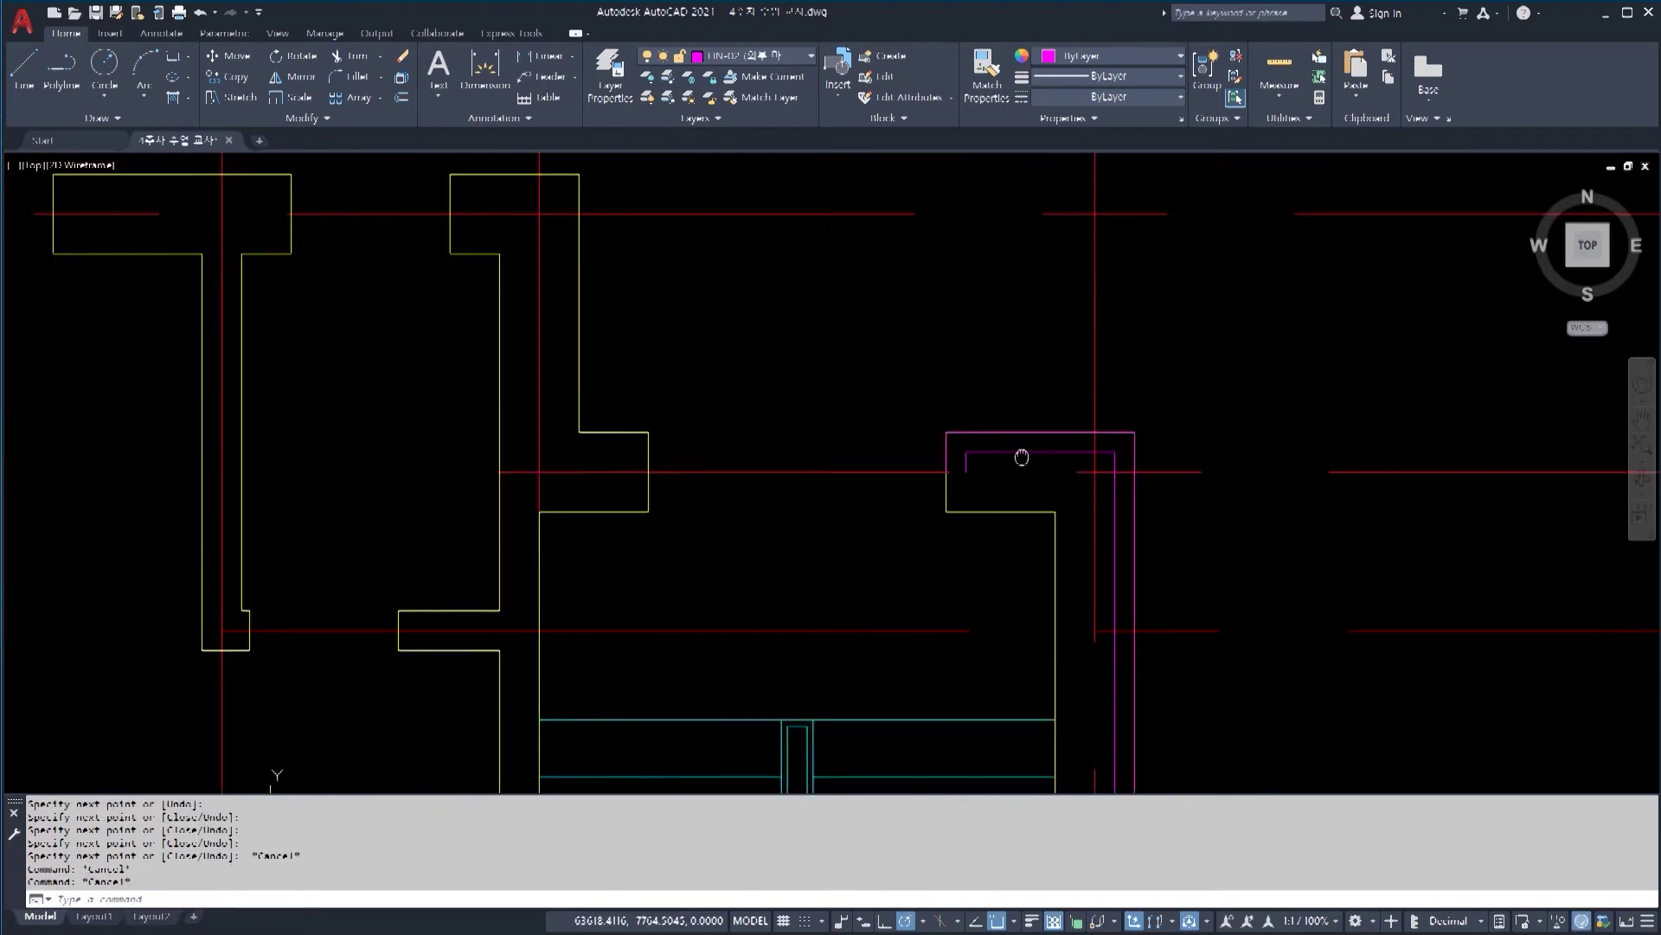
scroll(921, 465, up, 4)
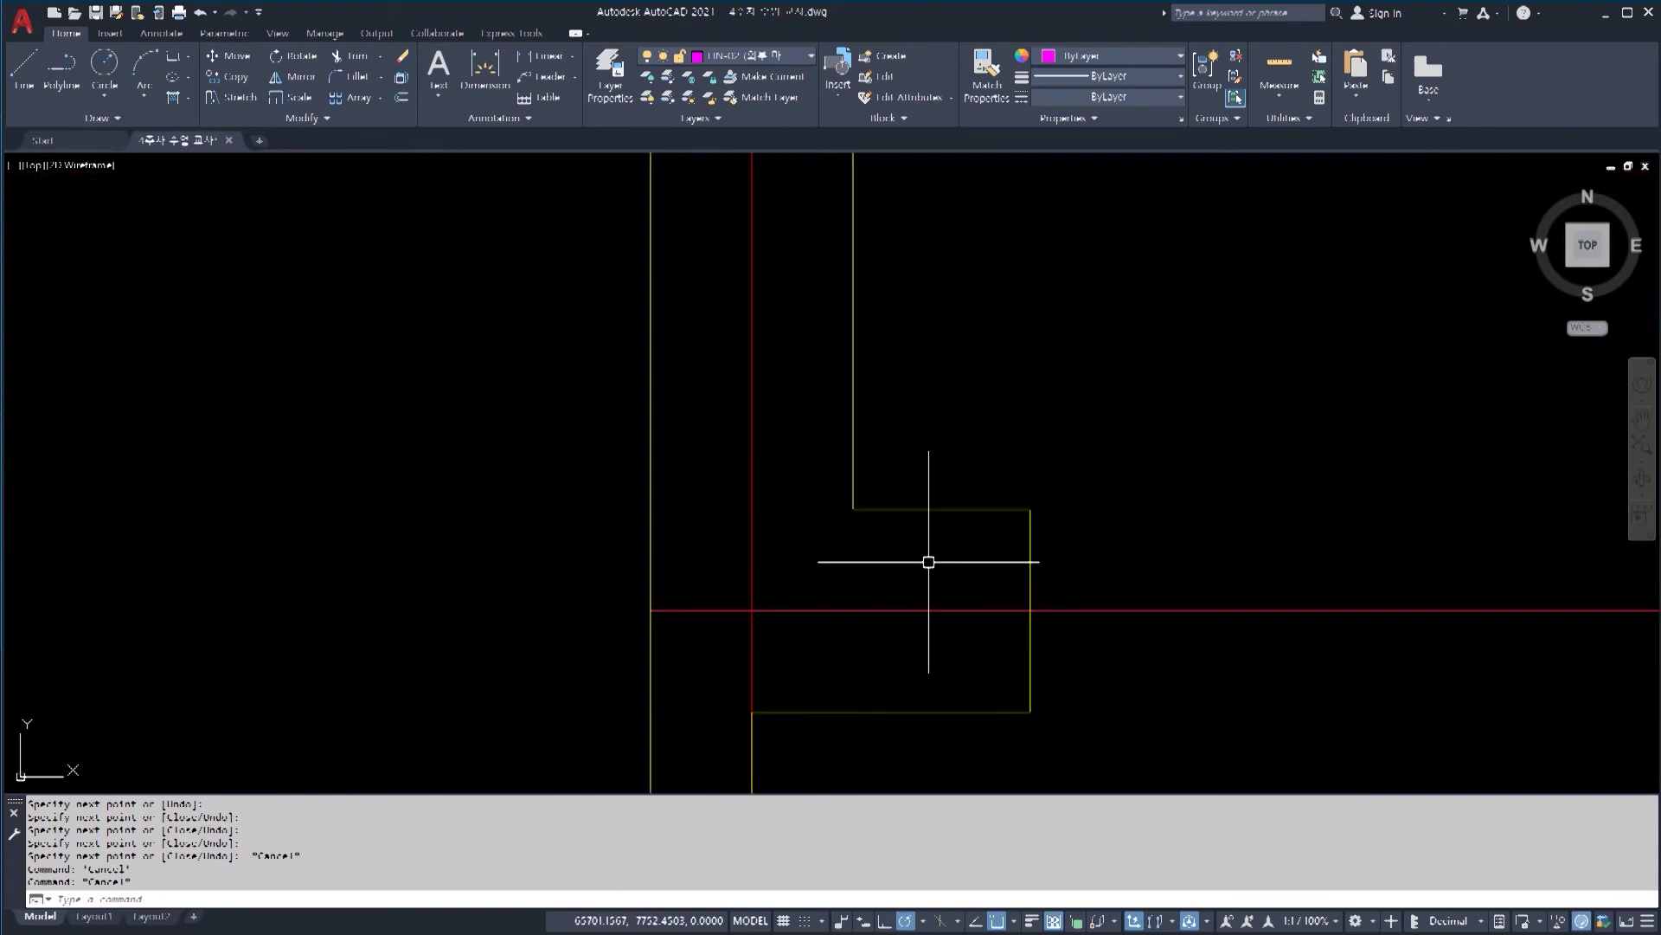
text(ml)
key(Return)
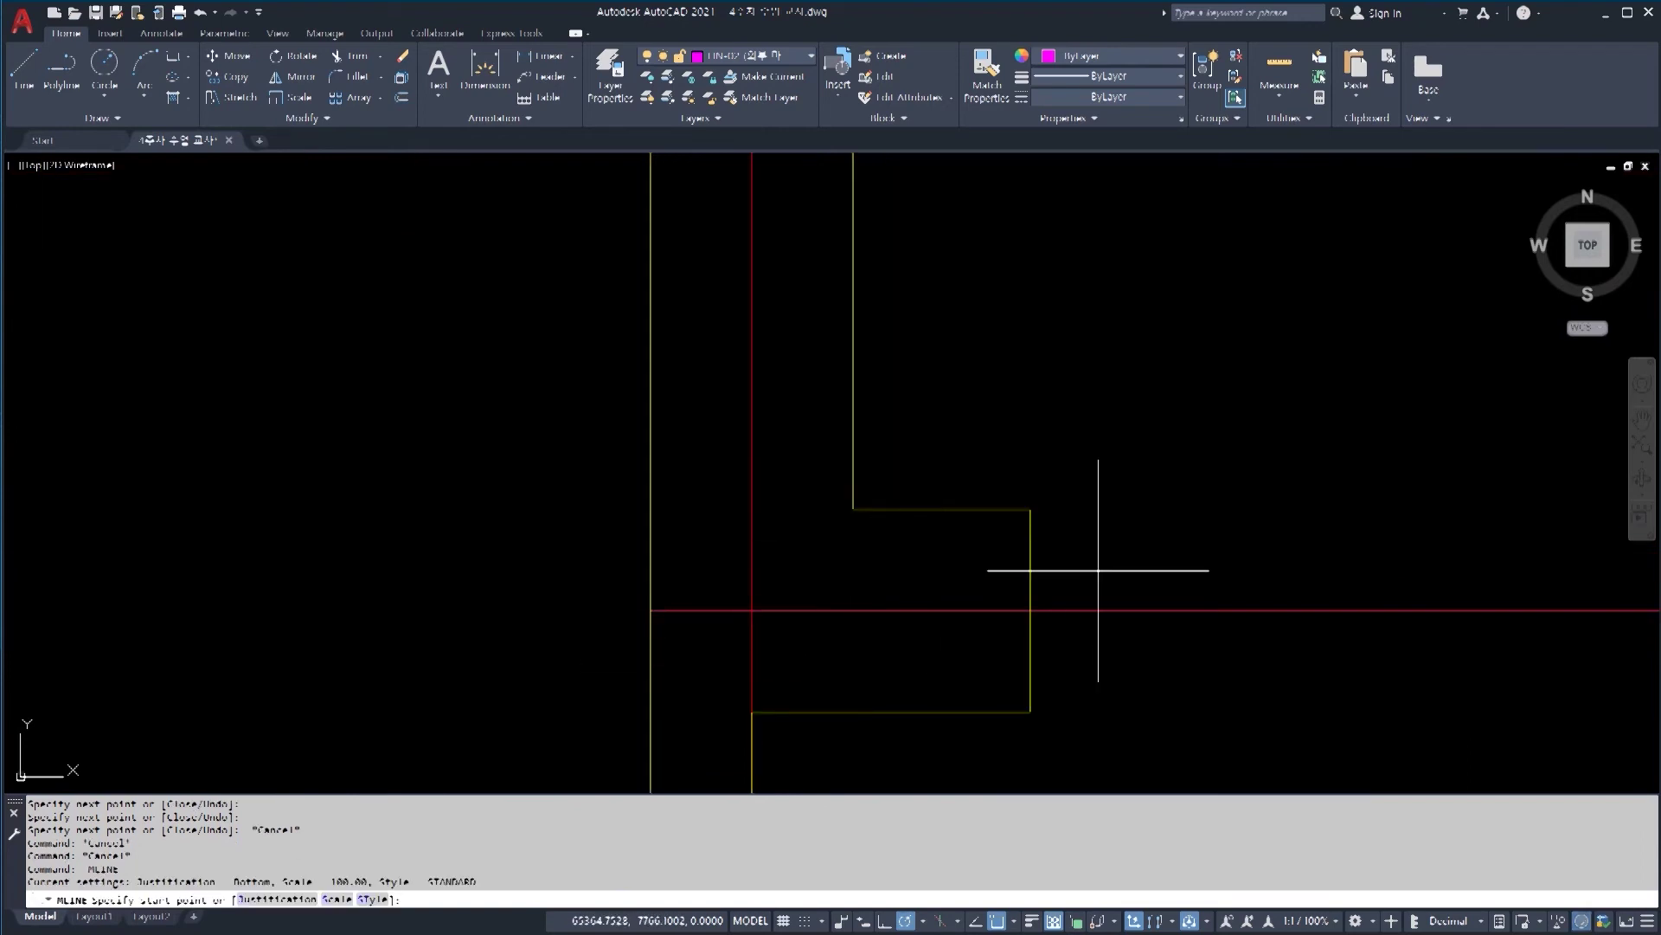
click(1029, 611)
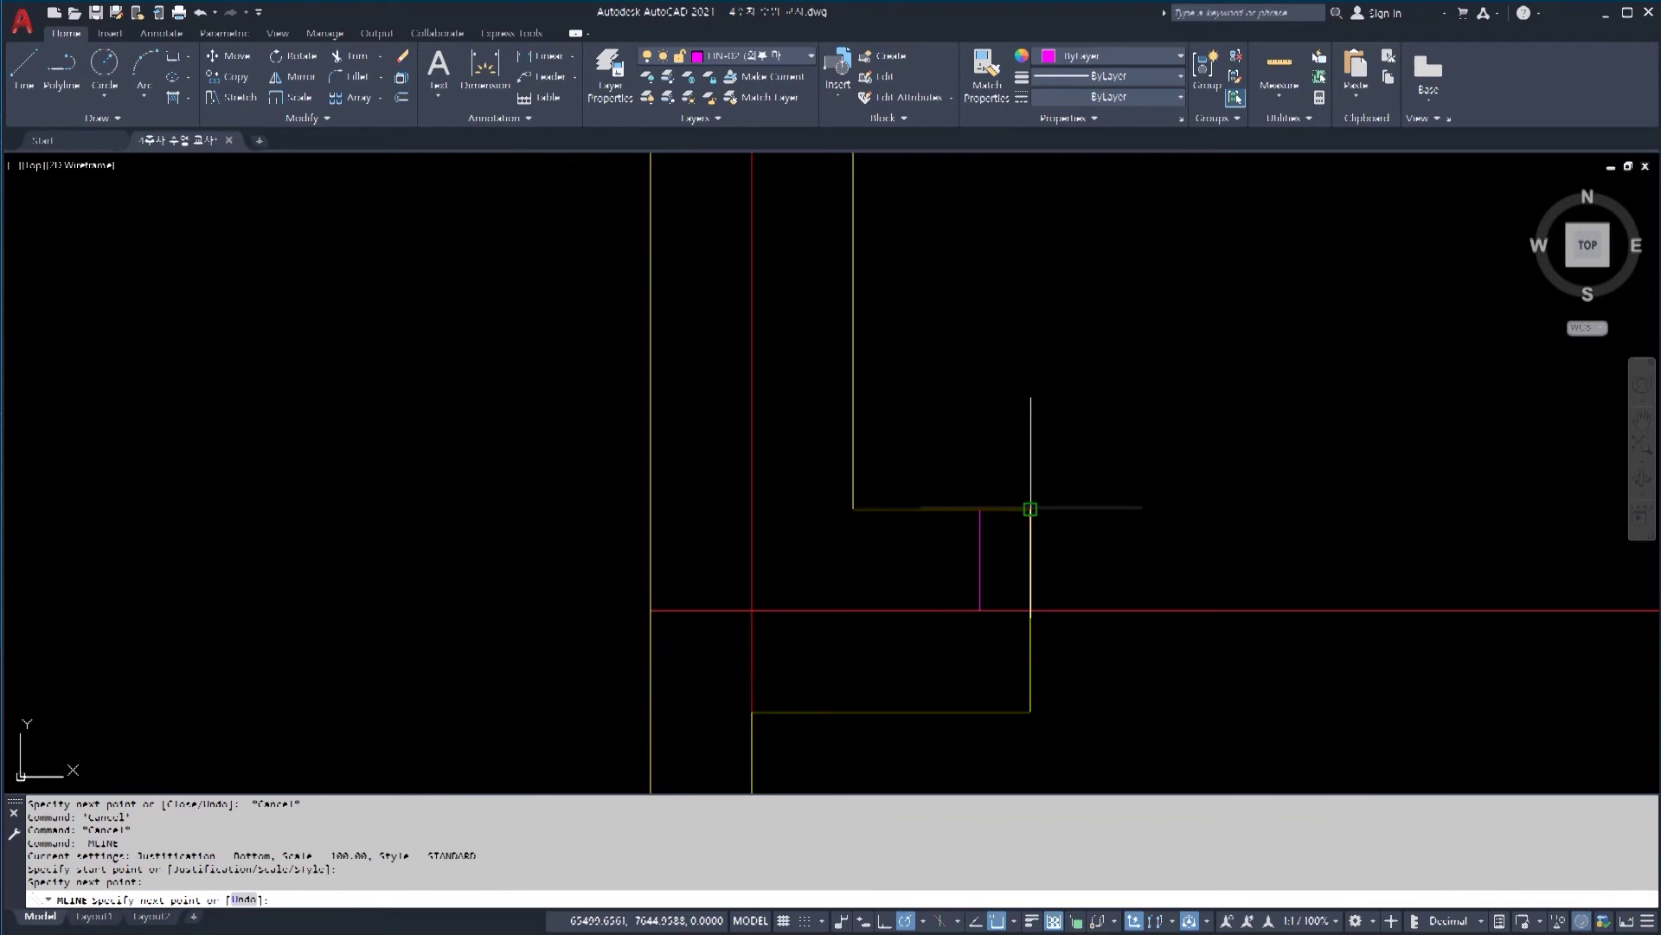
click(878, 509)
scroll(917, 545, down, 2)
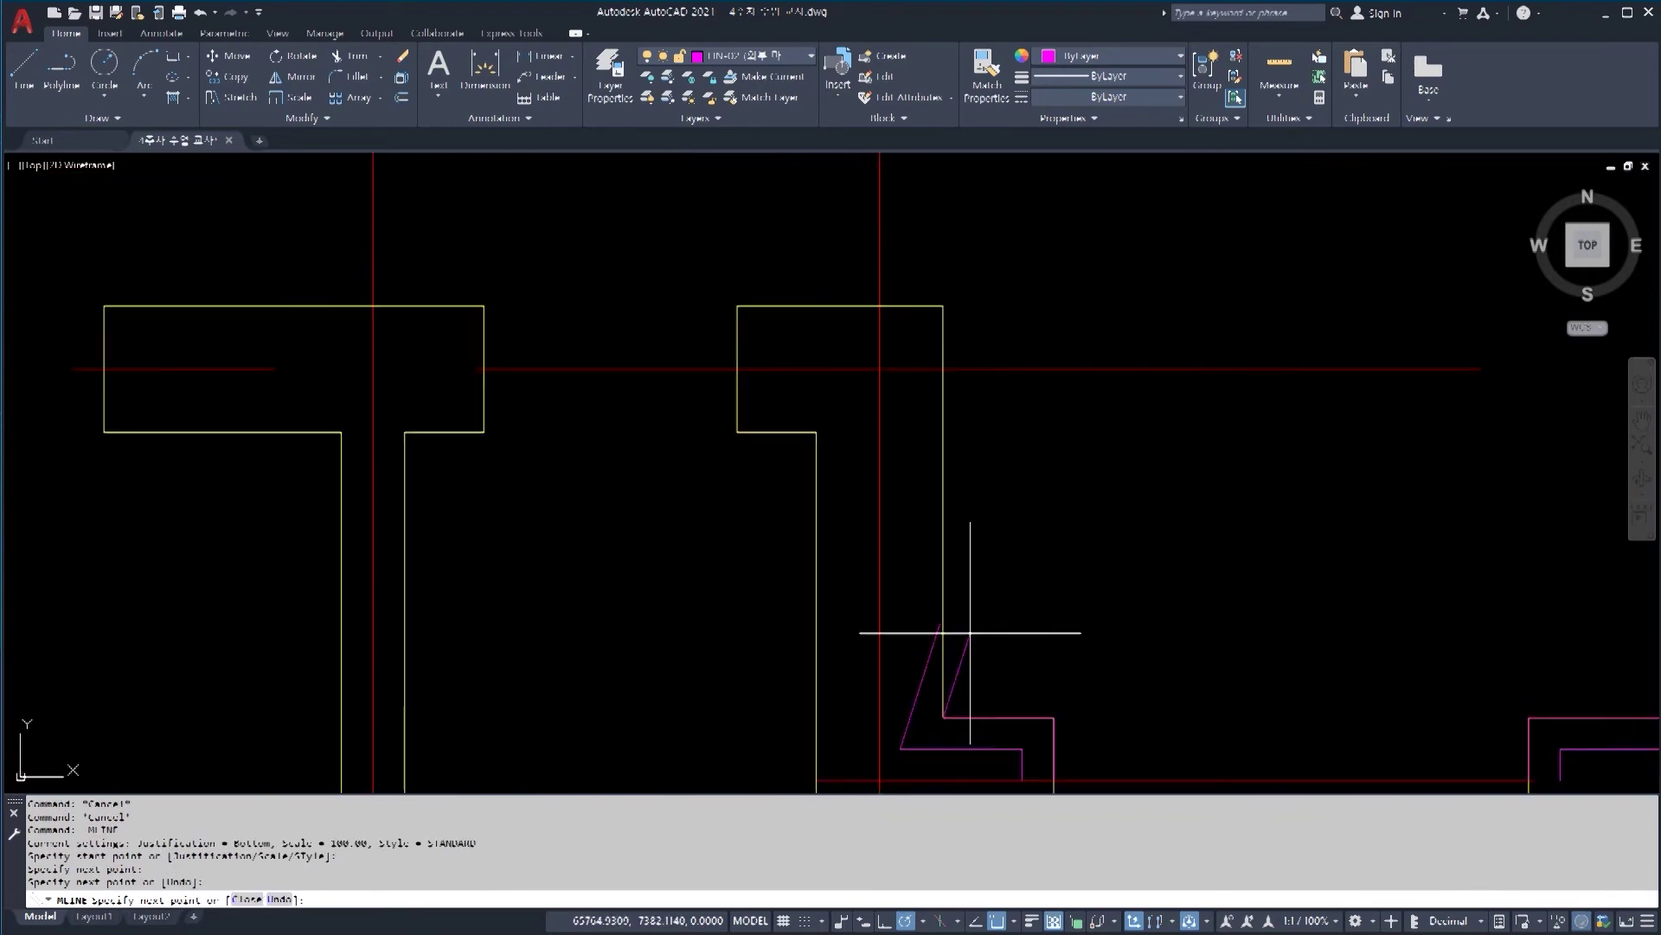
click(944, 305)
click(737, 306)
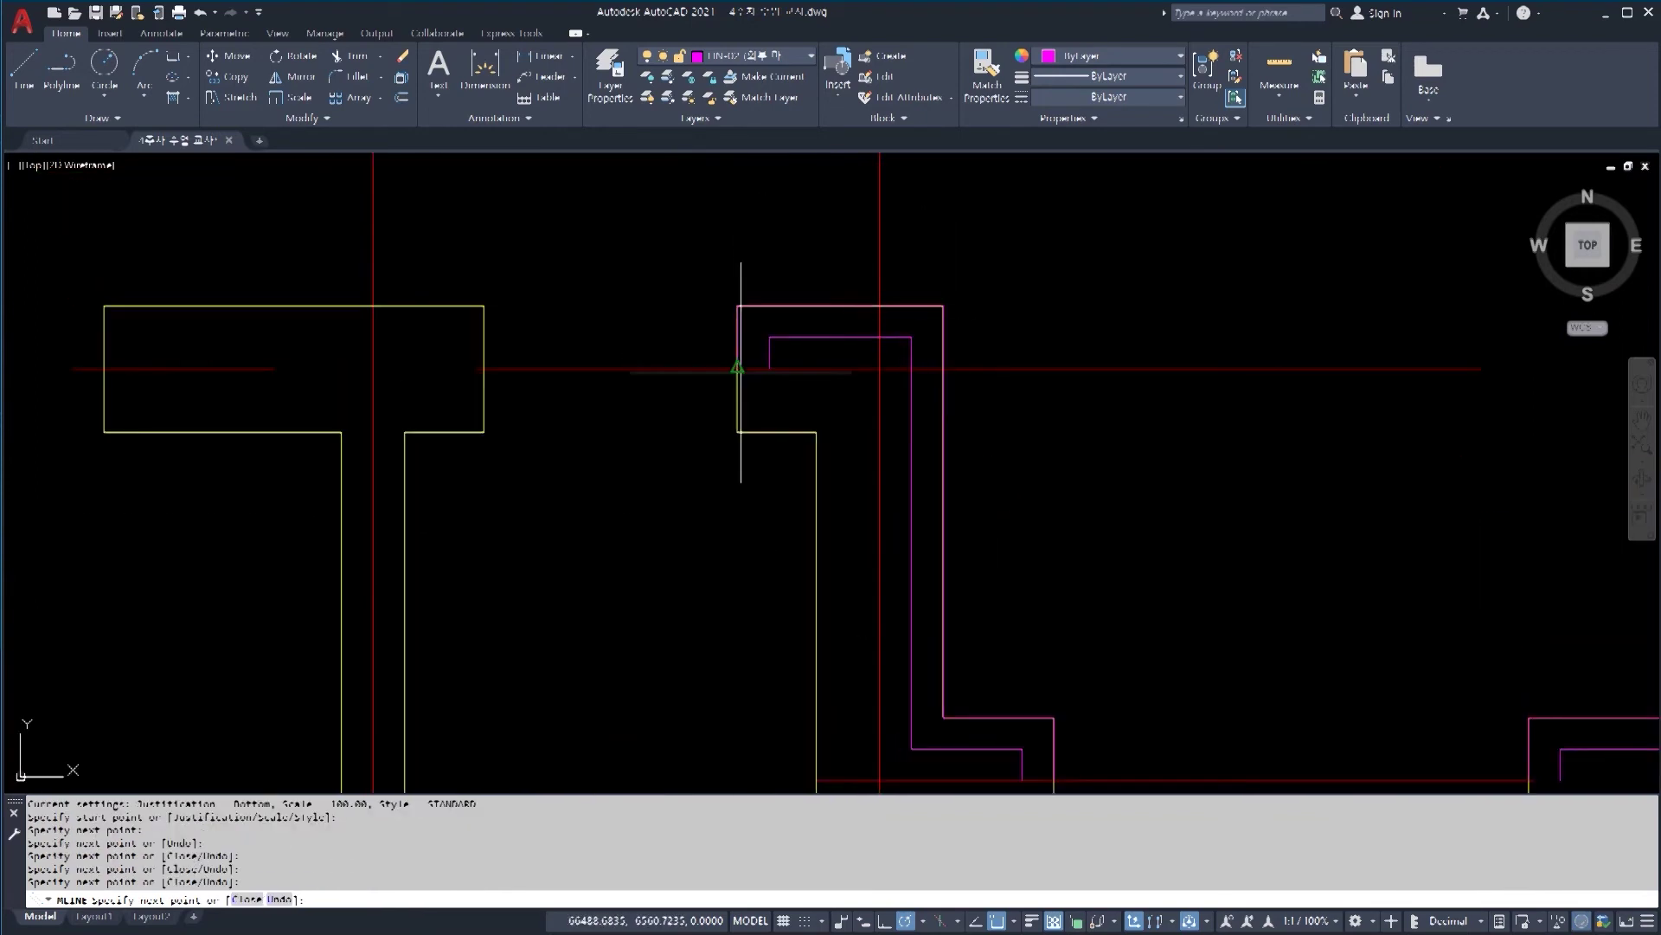
click(737, 368)
middle_drag(618, 382, 1159, 390)
key(Escape)
Step: Draw a finish multiline along the outer face of the T-shaped top wall, between the midpoints of its two ends
key(Return)
click(1024, 375)
click(1024, 312)
click(644, 312)
click(643, 375)
middle_drag(563, 383, 1403, 500)
key(Escape)
key(Escape)
Step: Draw a finish multiline from the right end's midpoint of the upper-left wall, around its outer corner to the lower end's midpoint
scroll(1060, 474, up, 2)
key(Return)
click(1138, 506)
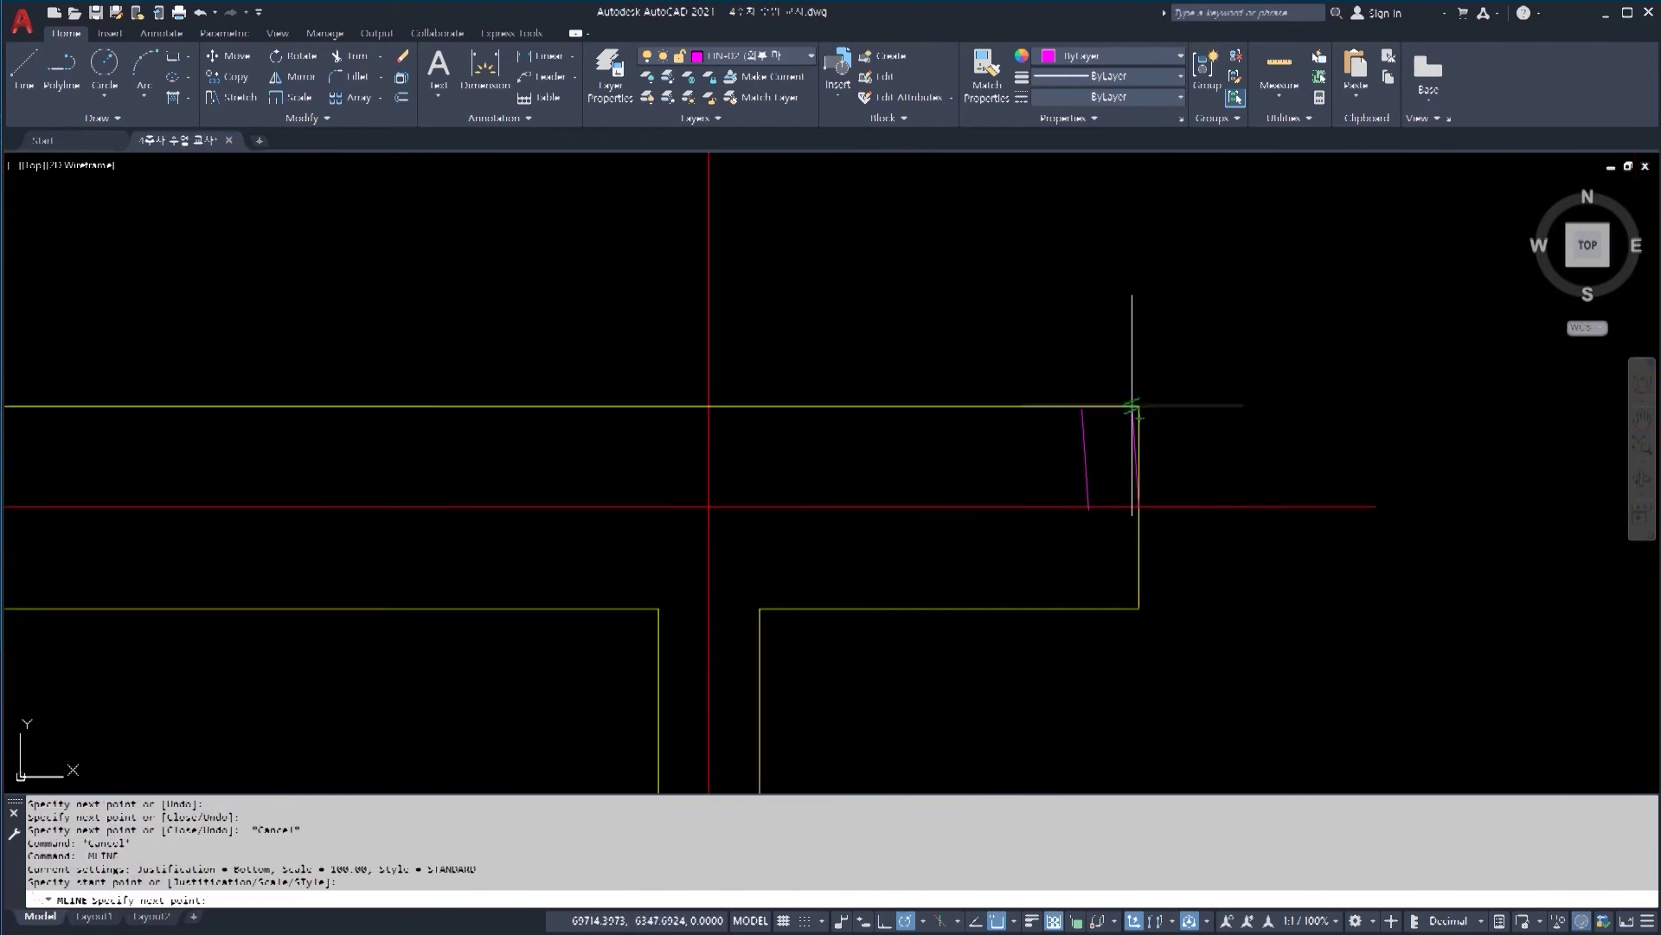
click(1139, 406)
scroll(1139, 406, down, 3)
scroll(541, 425, up, 2)
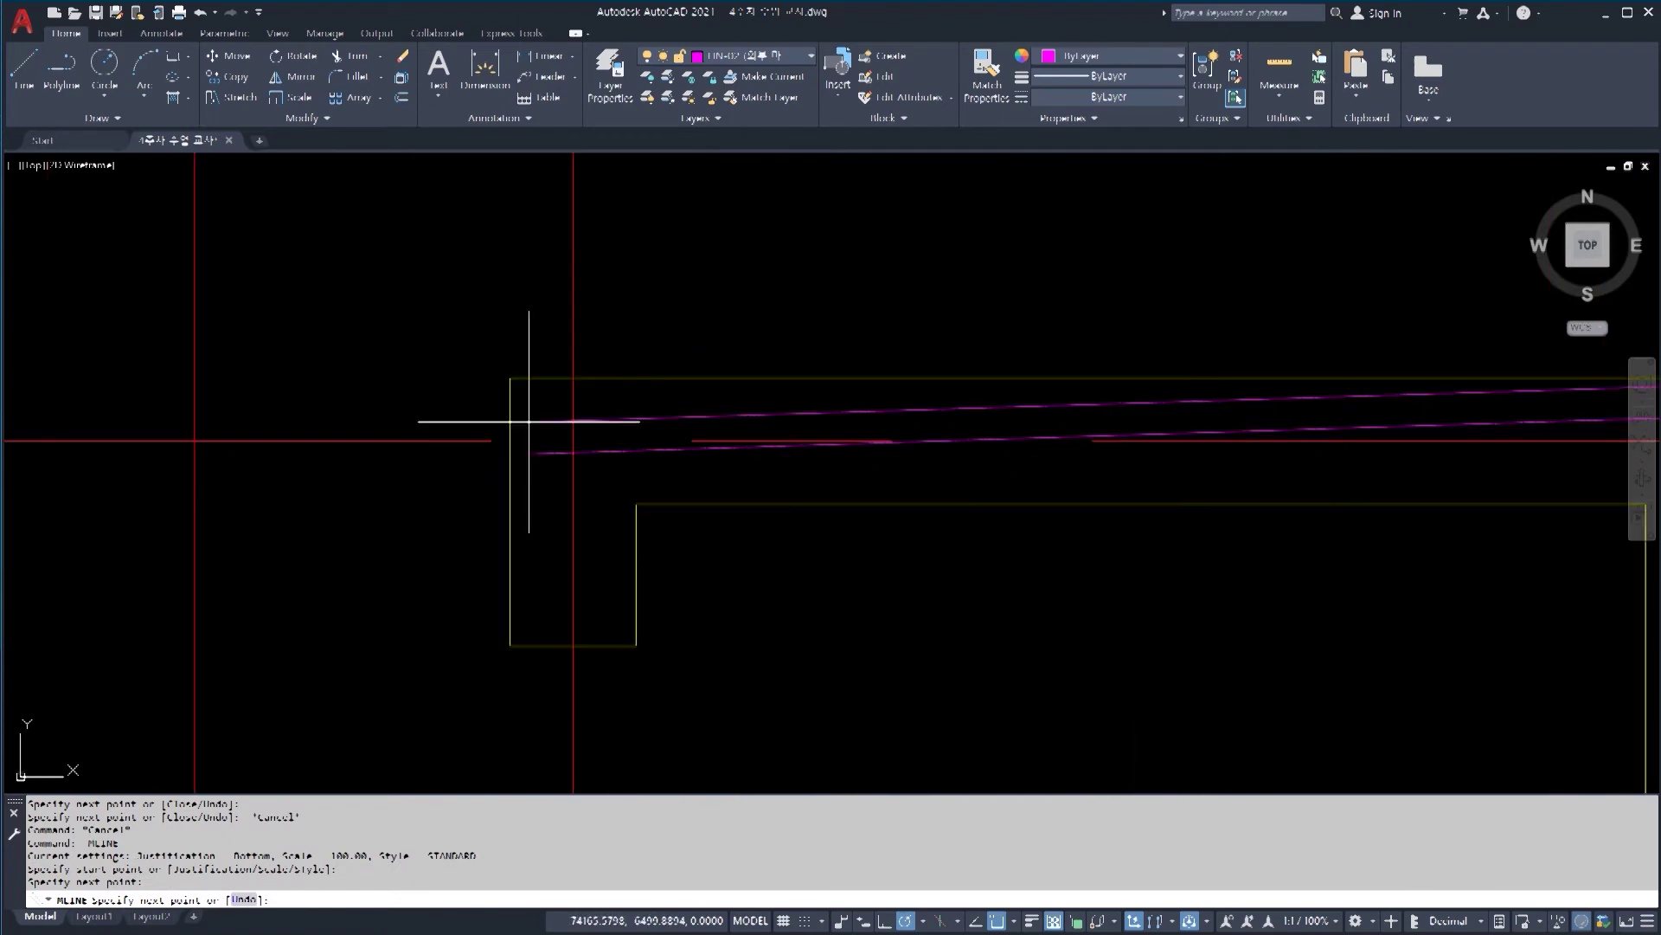
click(510, 378)
click(511, 645)
click(573, 646)
scroll(605, 645, down, 2)
middle_drag(642, 642, 776, 353)
key(Escape)
Step: Draw a finish multiline around the stepped west wall, from its upper projection's outer corner to the lower wall end's midpoint
scroll(741, 541, up, 2)
key(Return)
click(865, 327)
click(864, 406)
click(486, 406)
click(486, 406)
click(486, 635)
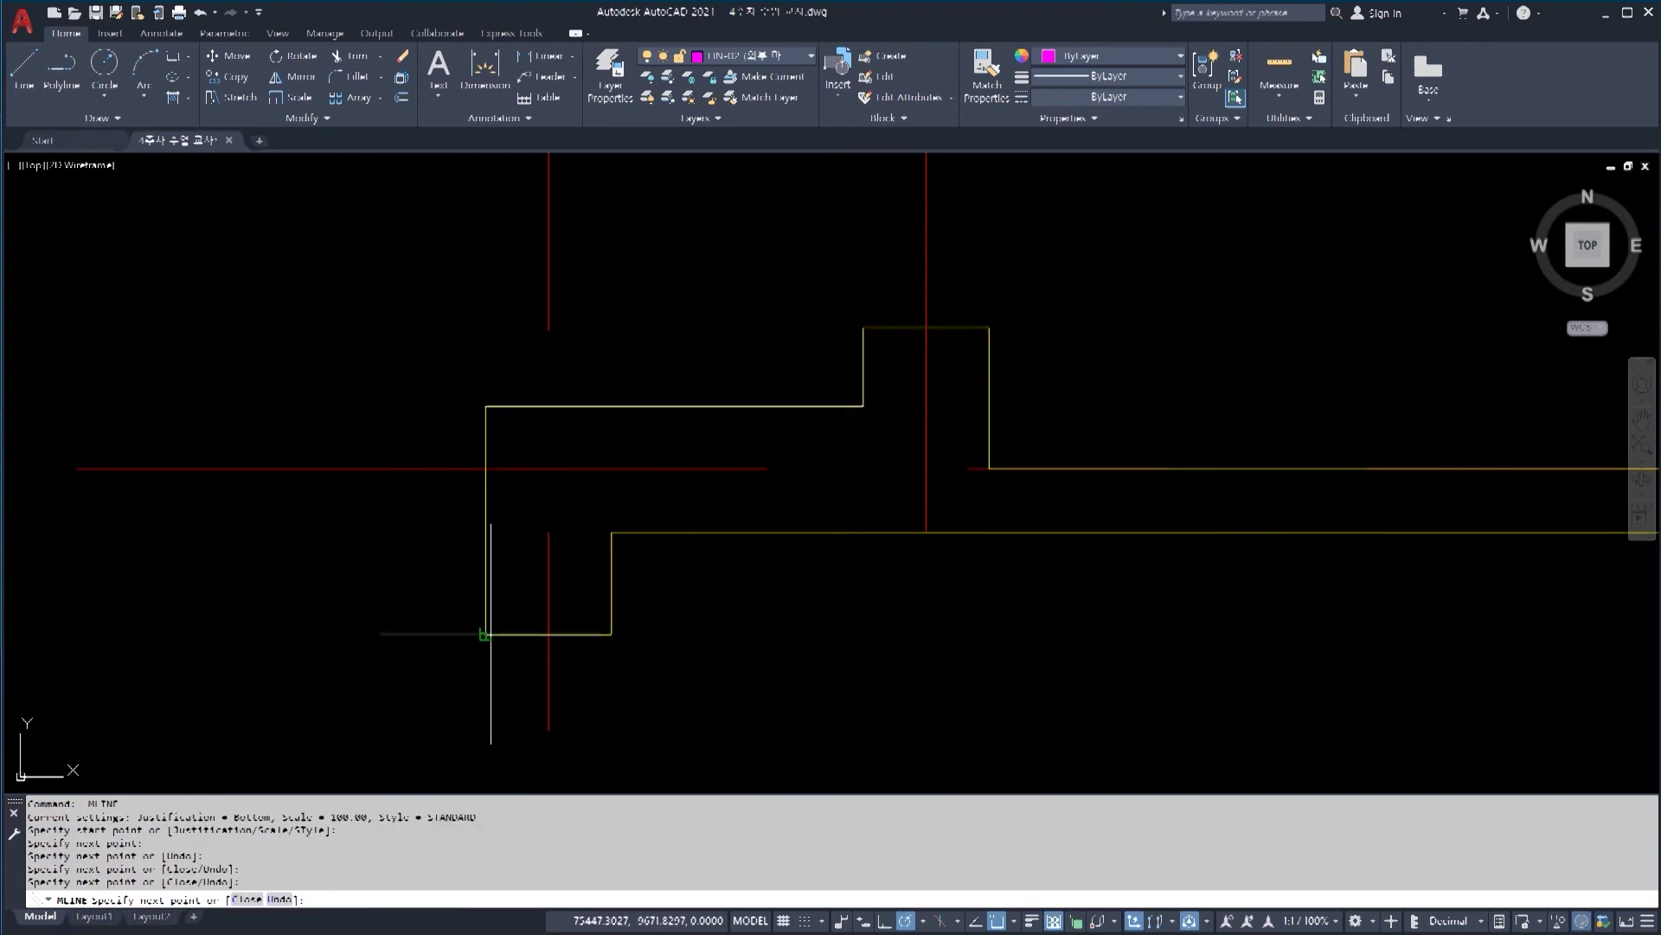
click(548, 635)
scroll(625, 294, down, 2)
scroll(715, 427, down, 2)
key(Return)
Step: Draw a finish multiline down the lower west wall from its upper outer corner, around the southwest corner to the south end's midpoint
scroll(770, 401, up, 2)
key(Return)
scroll(770, 401, up, 2)
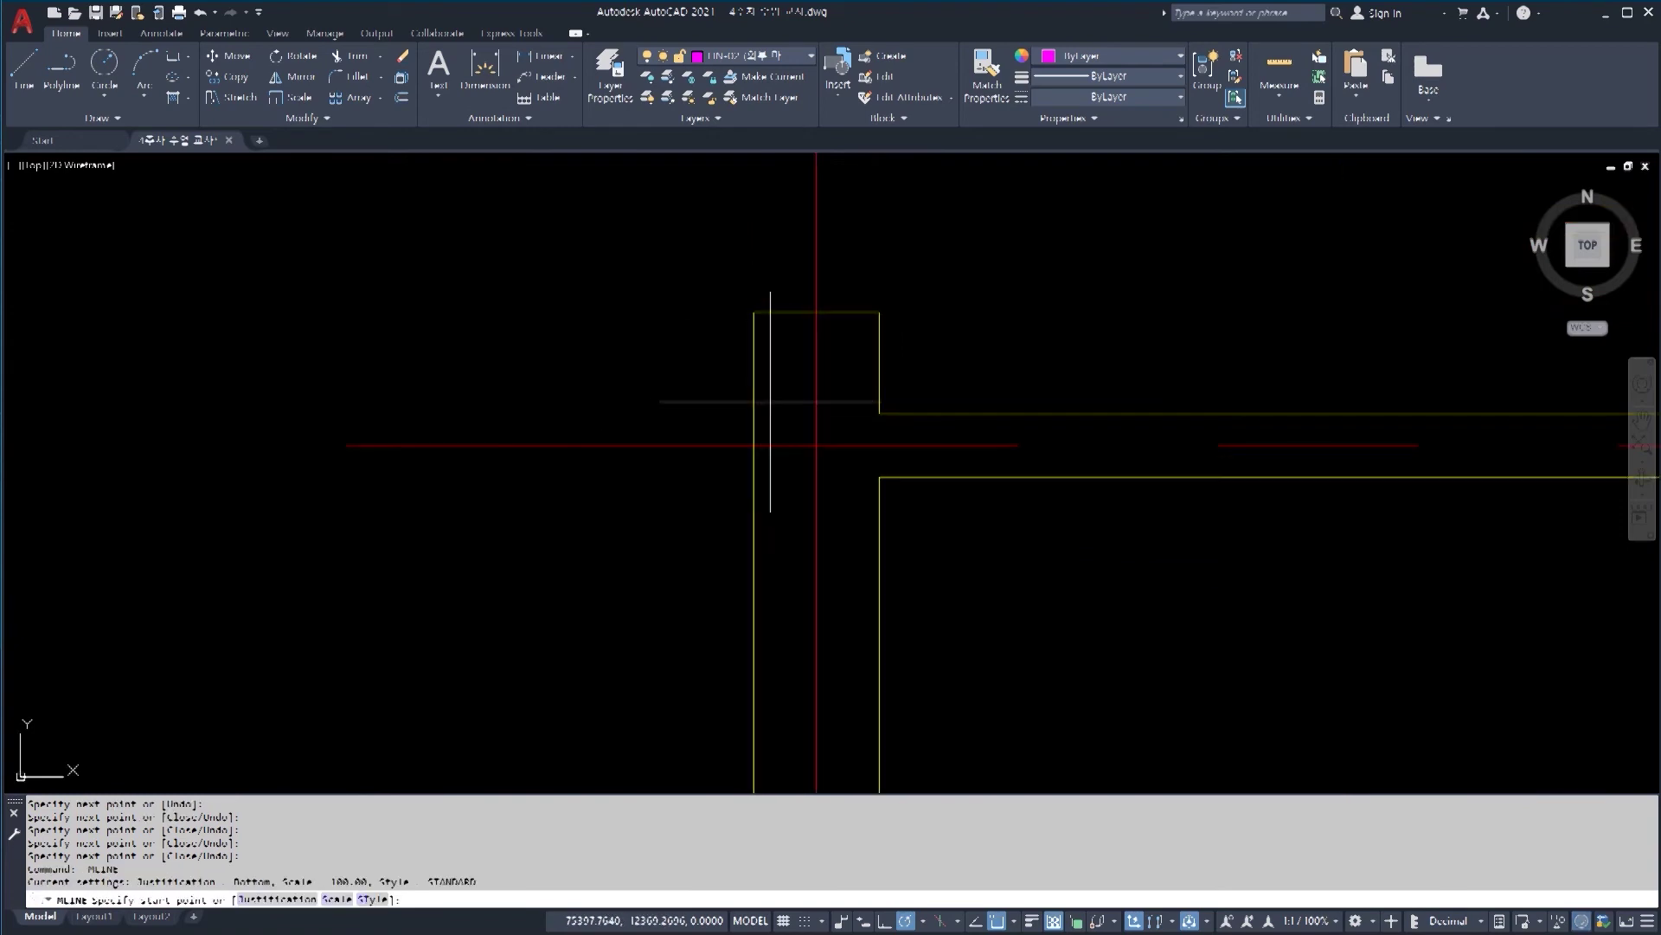
click(754, 312)
scroll(744, 537, down, 2)
scroll(746, 590, up, 2)
click(689, 634)
middle_drag(1172, 554, 745, 557)
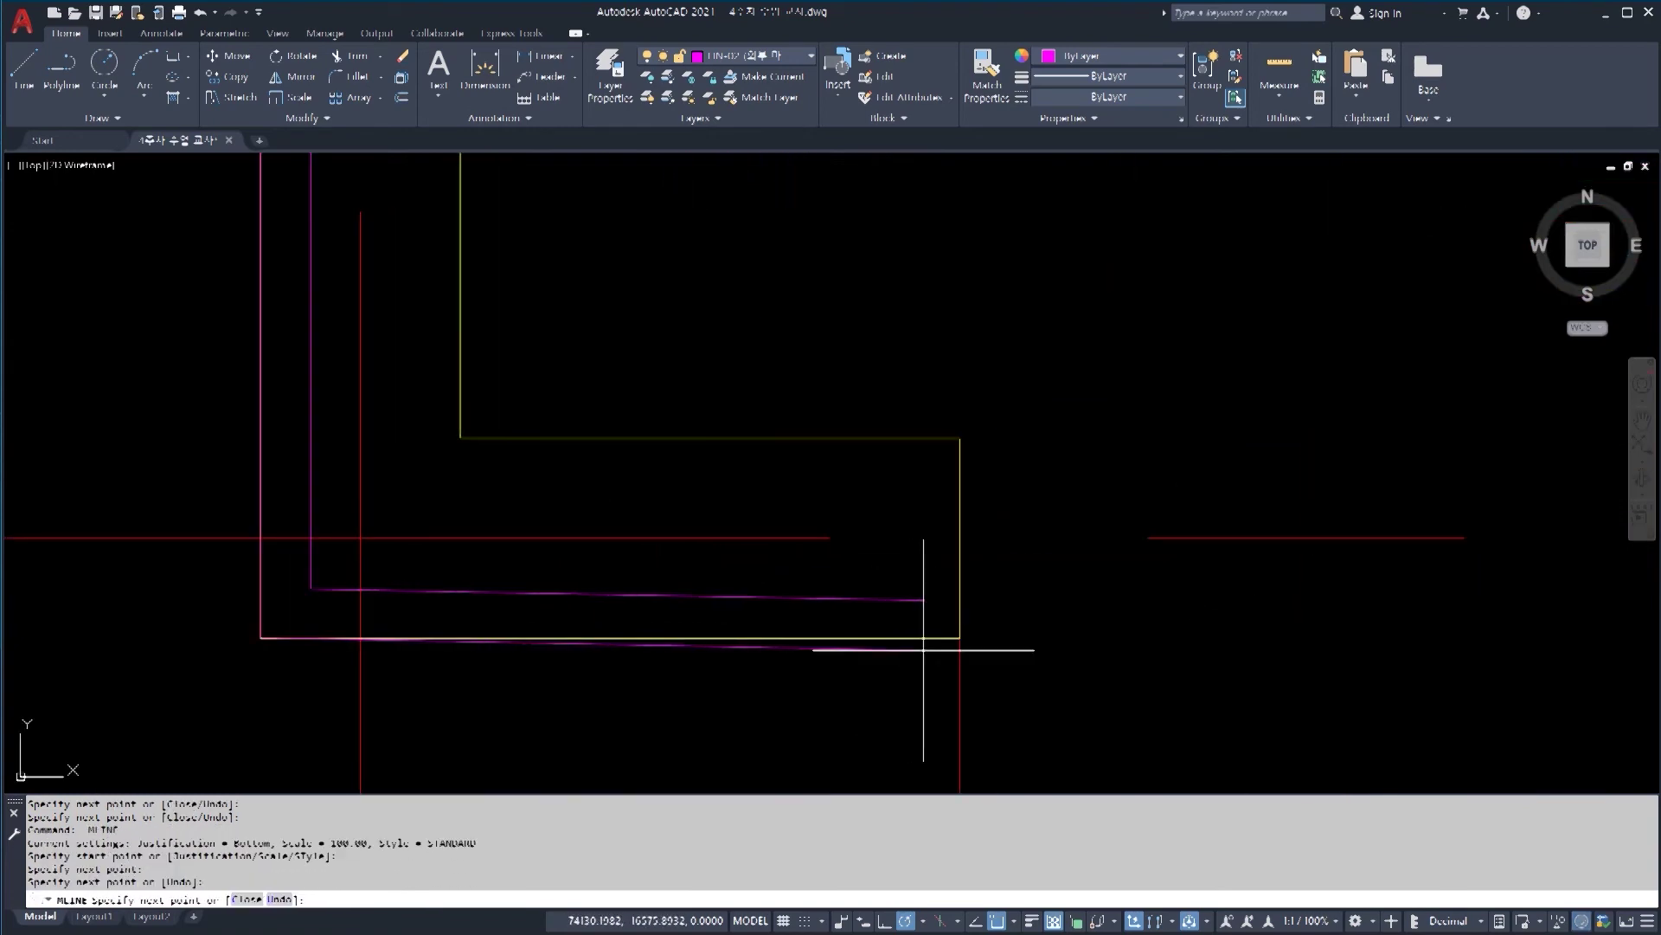
click(961, 638)
click(960, 539)
scroll(960, 540, down, 2)
middle_drag(961, 540, 753, 528)
key(Return)
Step: Draw a finish multiline along the outer face of the inverted-T south wall, between the midpoints of its two ends
scroll(1134, 559, up, 2)
key(Return)
click(765, 445)
click(764, 541)
middle_drag(1278, 470, 918, 603)
click(1124, 674)
click(1124, 575)
middle_drag(1124, 575, 155, 548)
key(Return)
Step: Draw a finish multiline around the stepped south wall, from its lower-left end's midpoint up to the upper-right end's midpoint
key(Return)
click(553, 547)
click(554, 647)
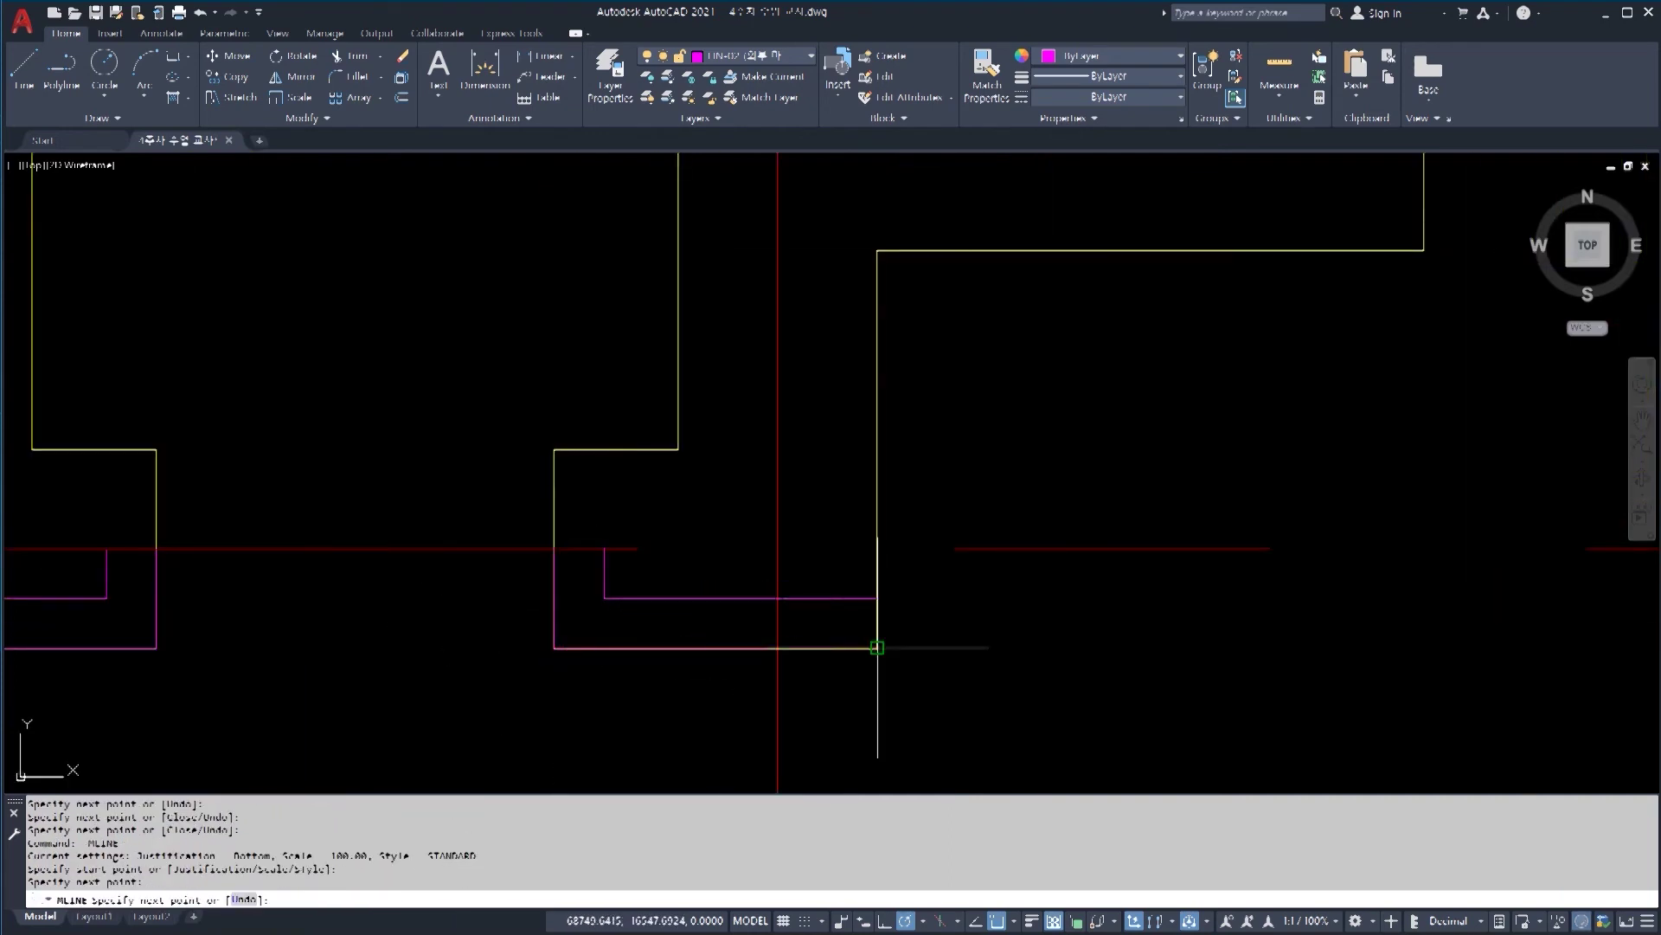
click(877, 647)
middle_drag(1014, 442, 751, 696)
click(614, 505)
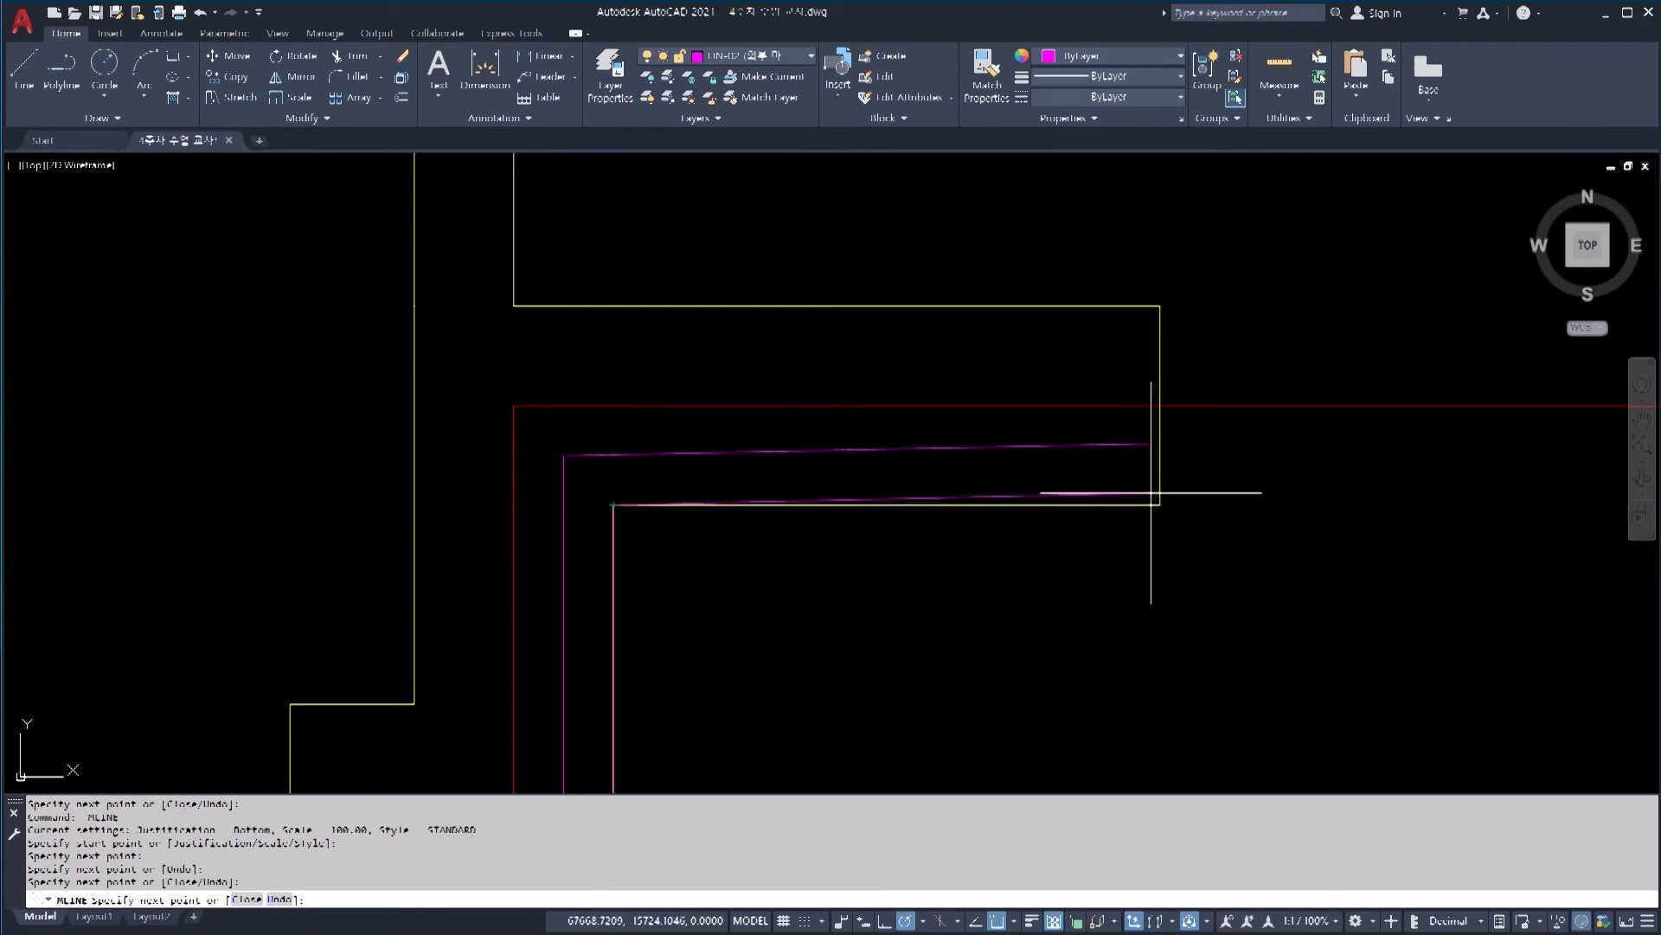
click(1159, 505)
click(1160, 405)
key(Return)
Step: Draw a finish multiline around the L-shaped south wall, from the centreline intersection along its outer face to the lower-right end's midpoint
scroll(716, 531, down, 5)
scroll(874, 439, up, 3)
key(Return)
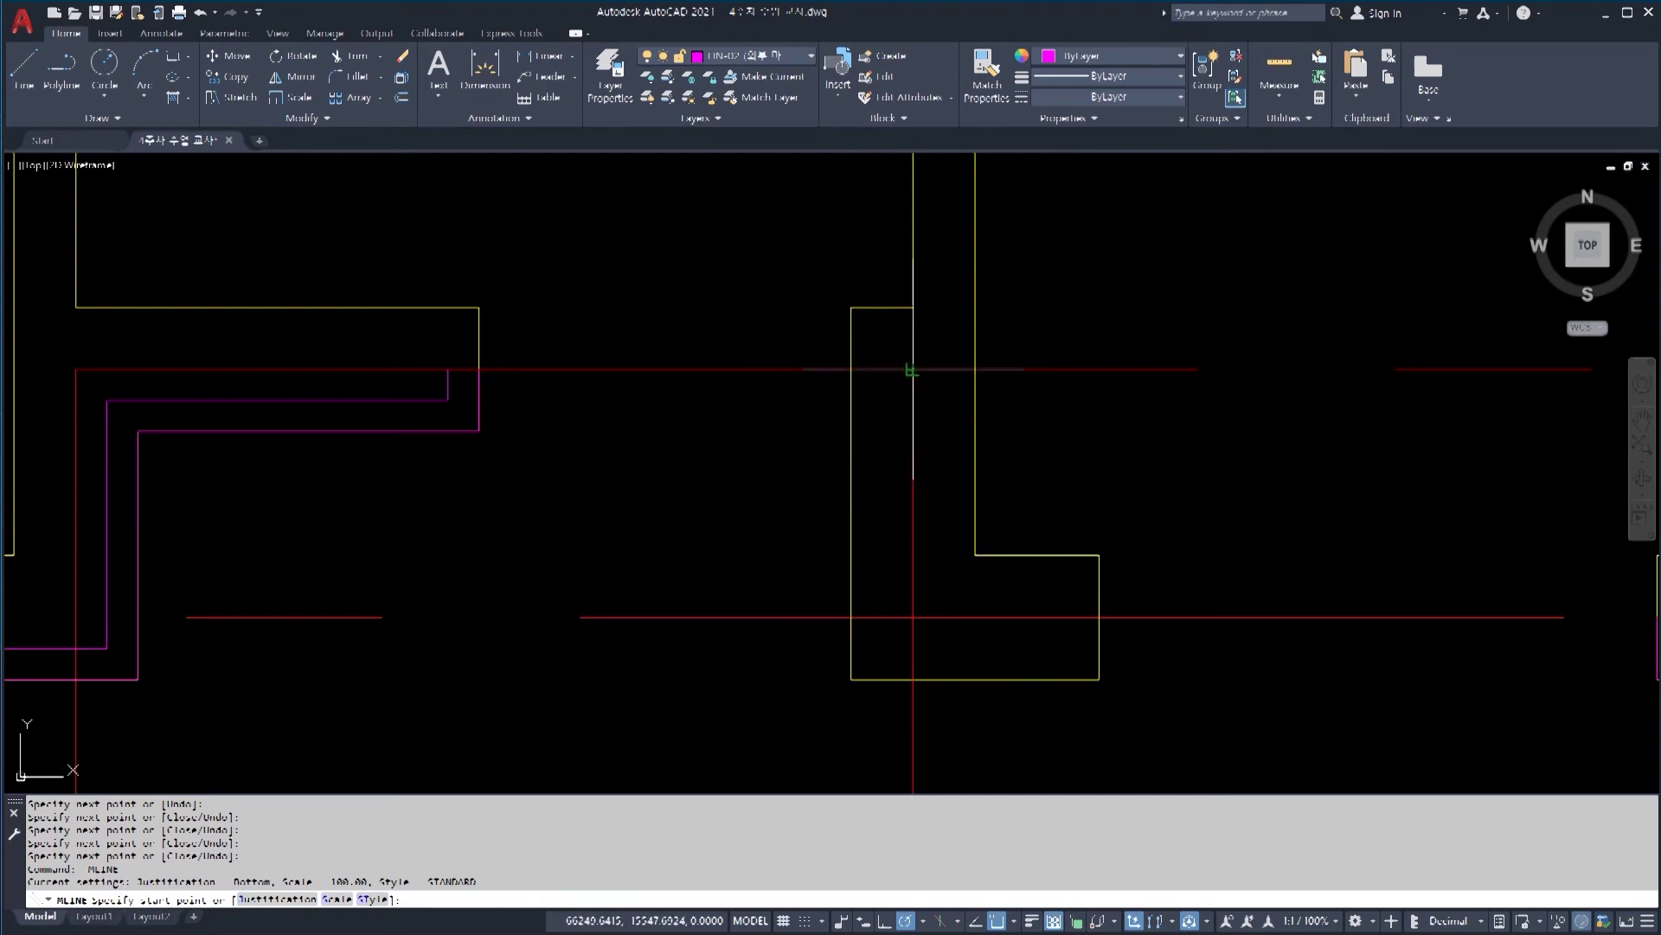
click(912, 370)
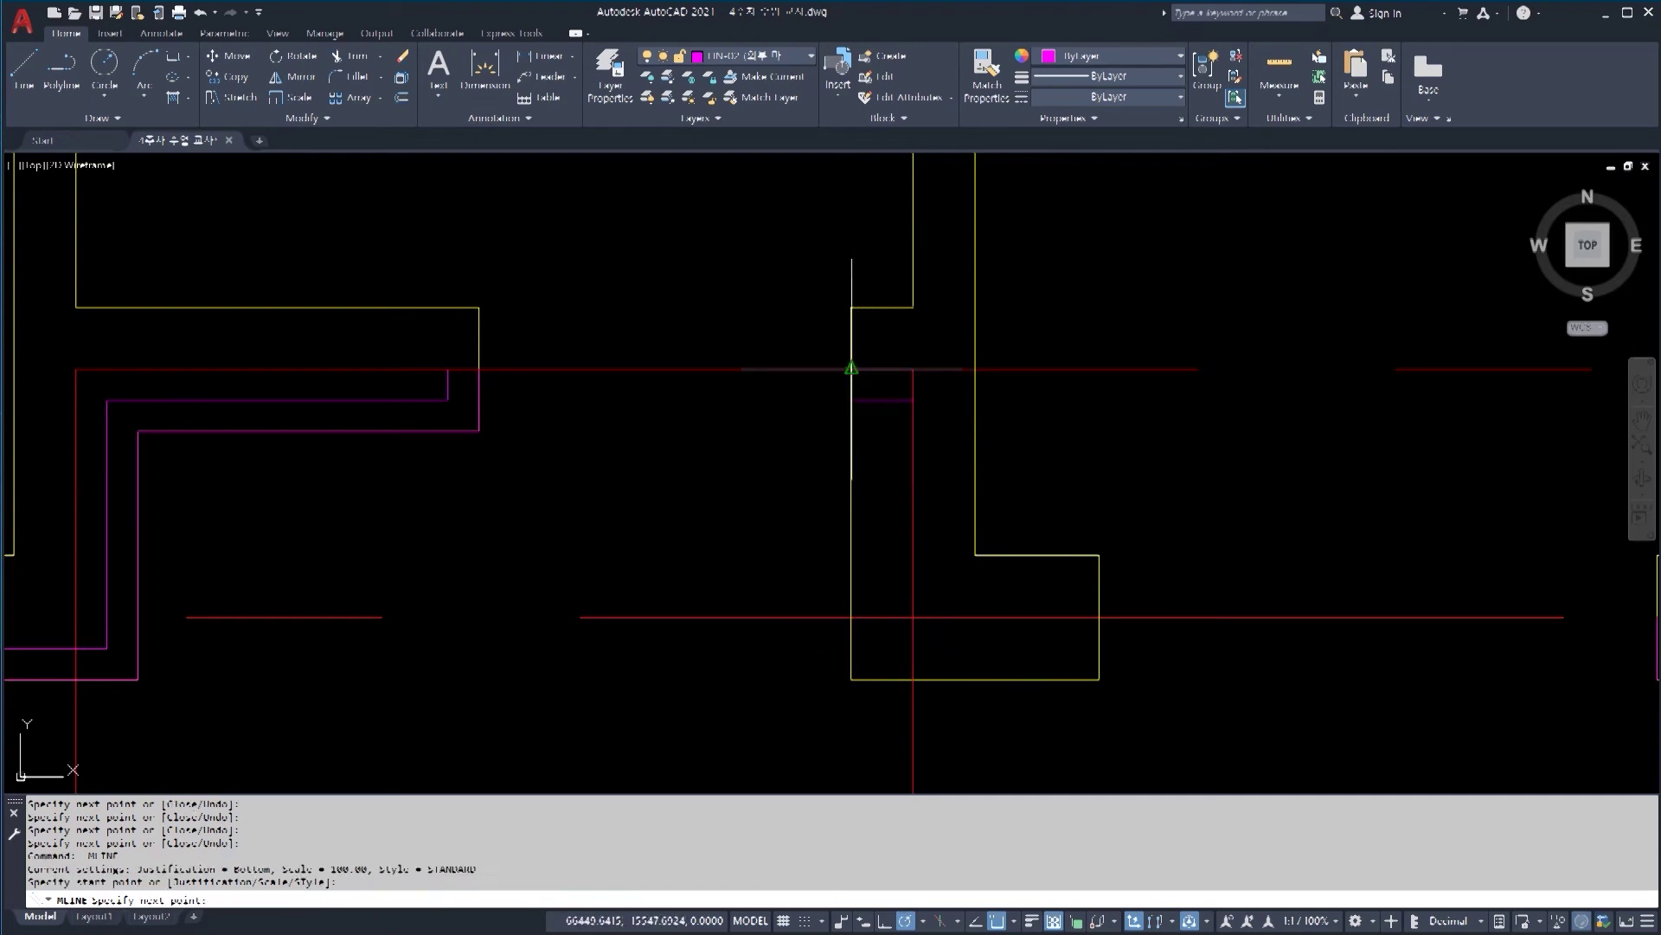
click(852, 369)
click(851, 679)
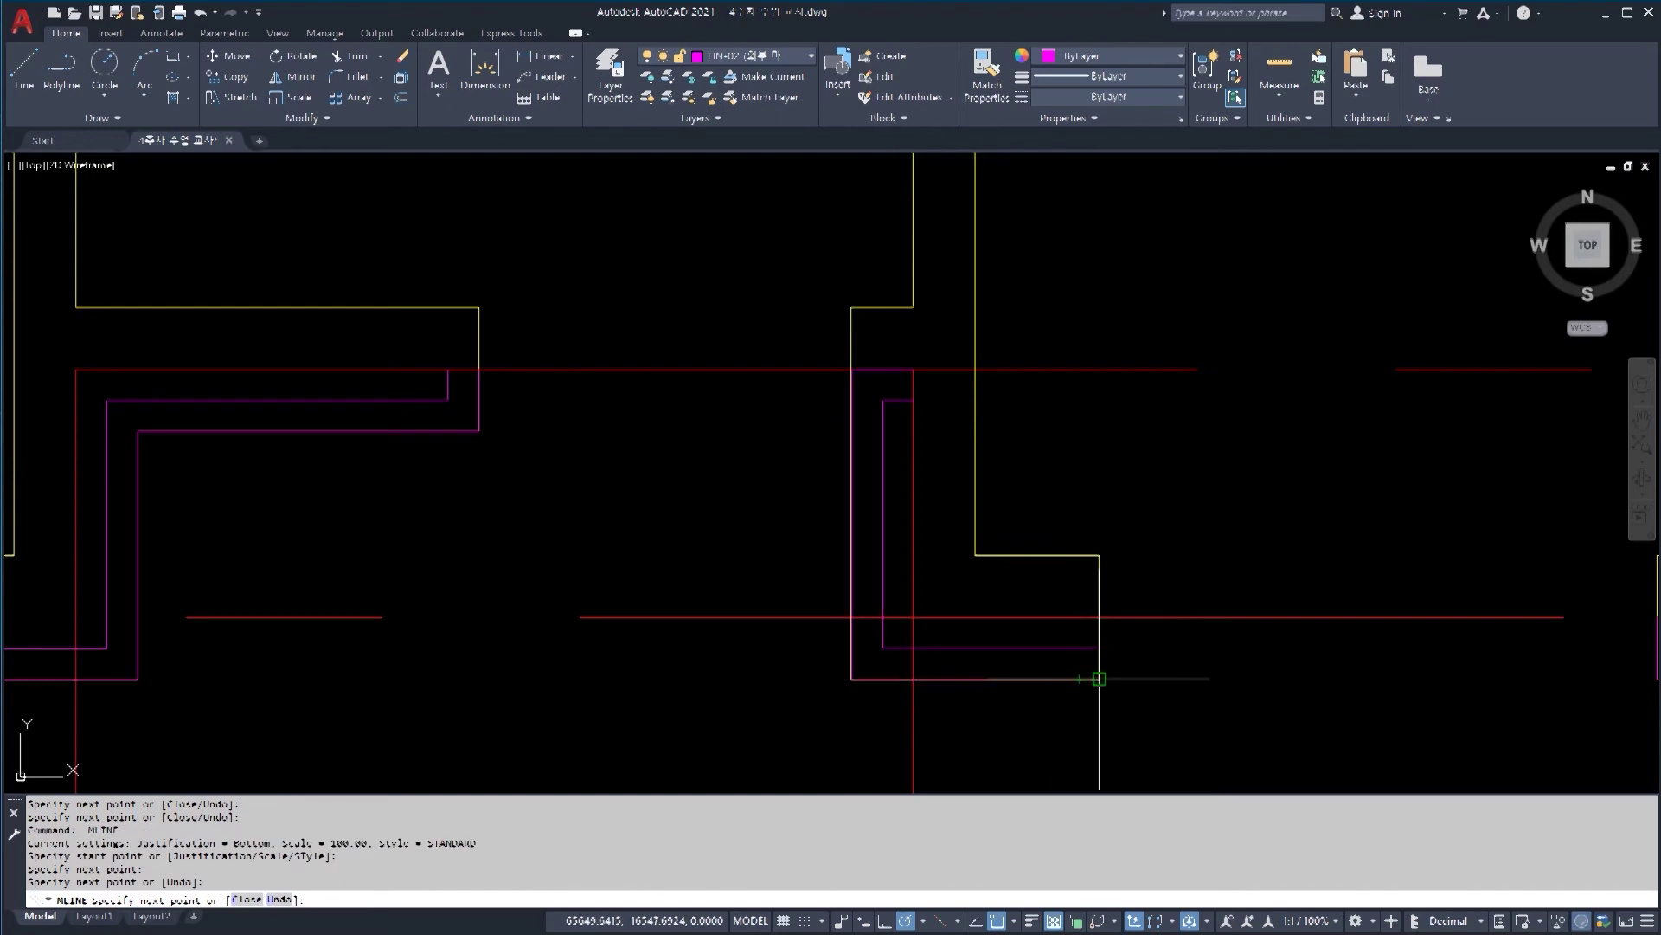
click(1099, 679)
click(1099, 617)
key(Return)
scroll(1069, 666, up, 2)
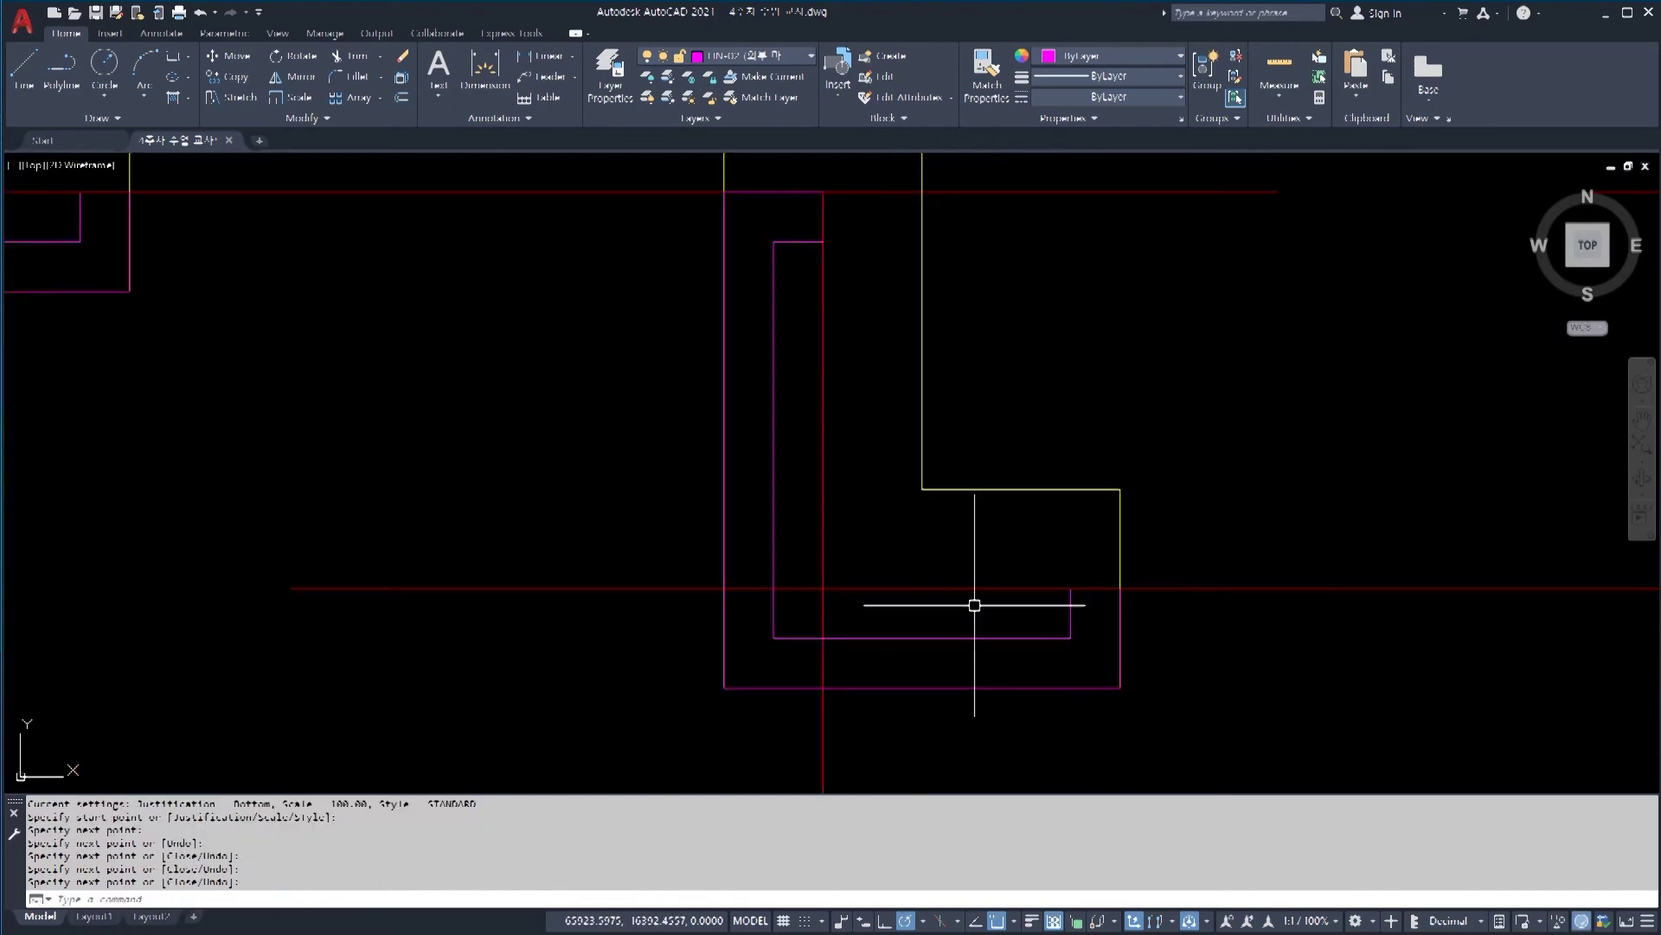
Step: Examine the exterior finish multilines around the whole floor plan, including the south walls
scroll(1082, 564, down, 3)
middle_drag(1062, 561, 407, 568)
scroll(629, 537, down, 1)
middle_drag(629, 536, 1106, 710)
scroll(1104, 709, down, 1)
scroll(1061, 657, up, 1)
scroll(1037, 662, down, 1)
scroll(1039, 612, up, 1)
scroll(1007, 608, down, 1)
scroll(1005, 608, up, 1)
scroll(969, 611, down, 1)
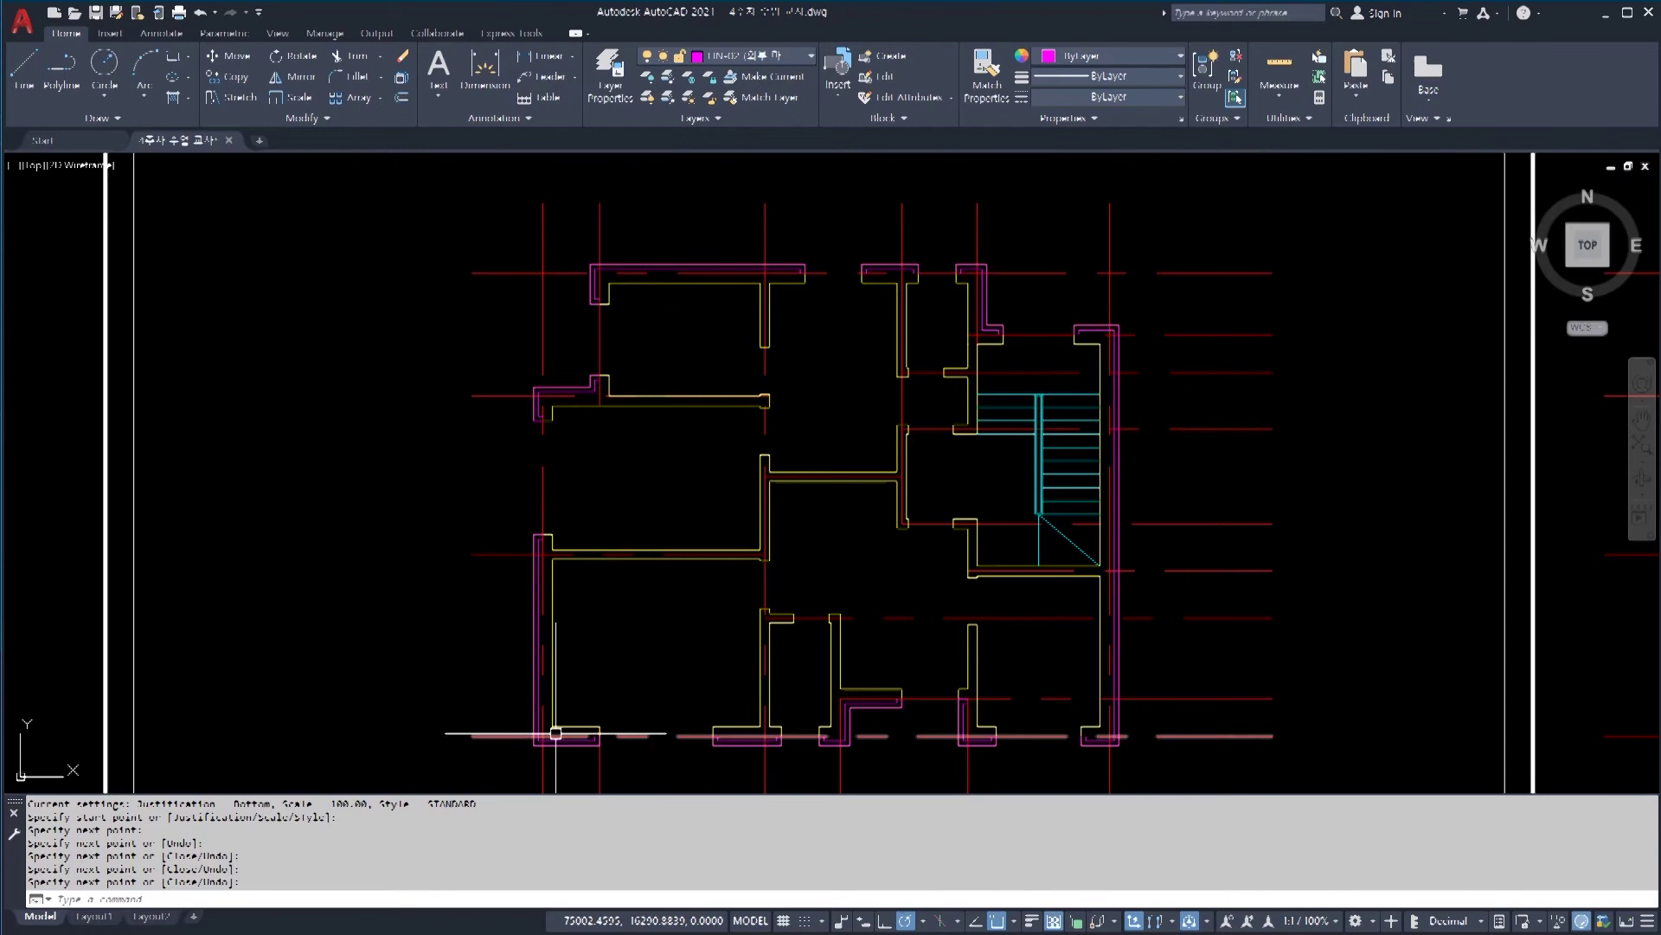
middle_drag(978, 562, 948, 553)
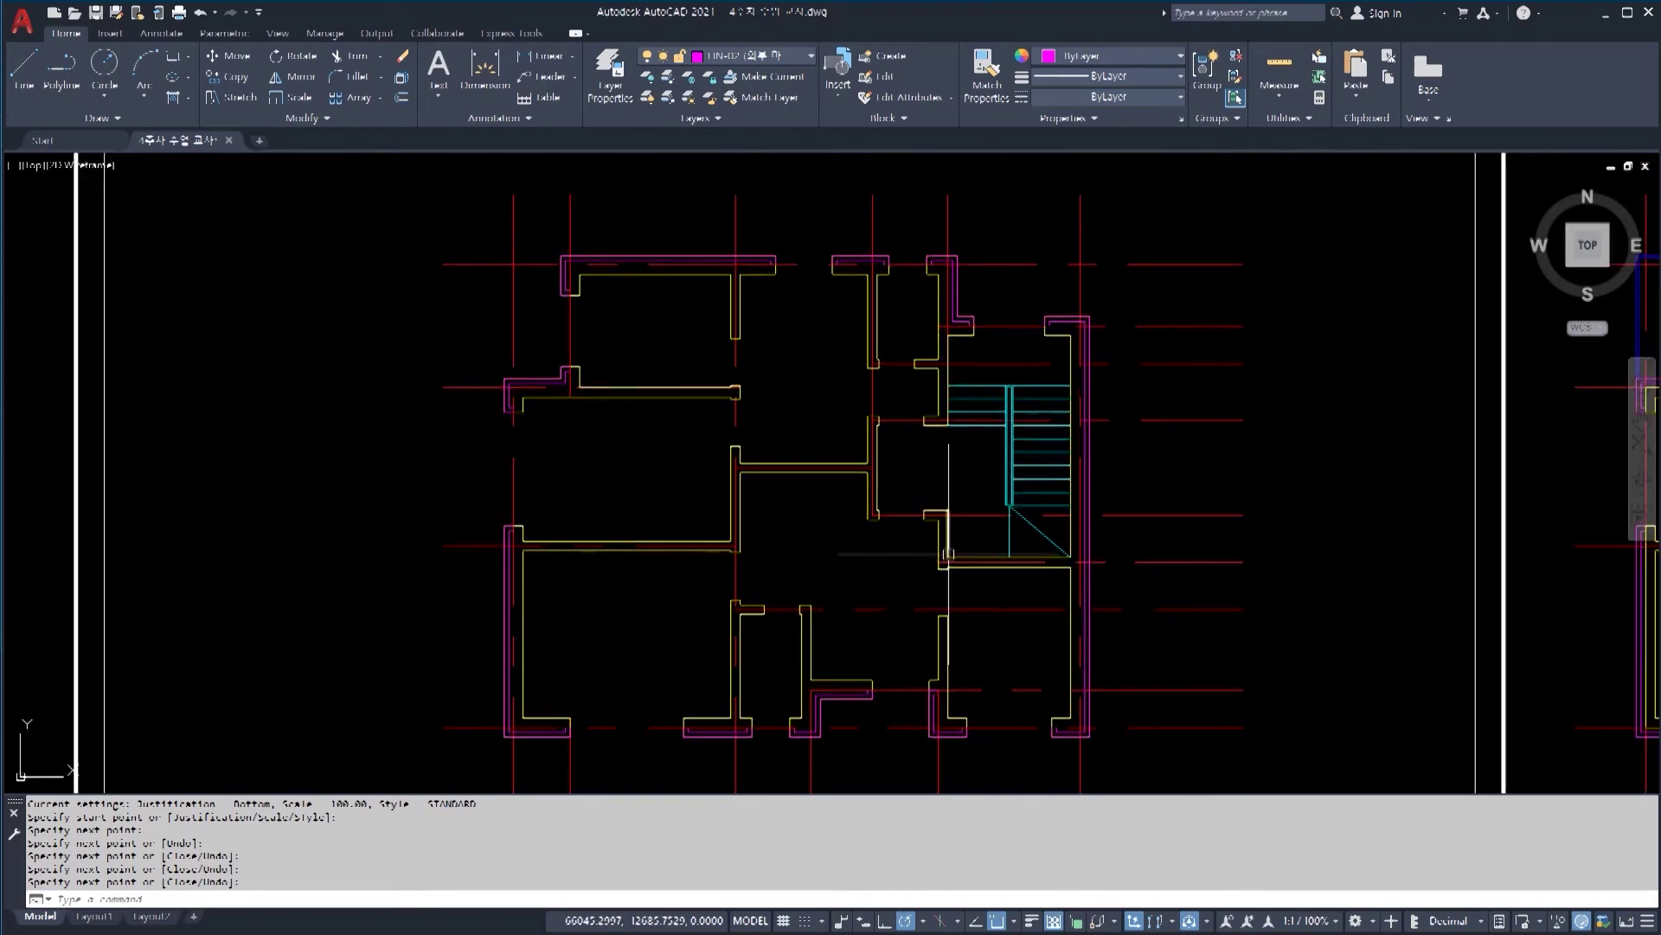
middle_drag(942, 610, 925, 604)
scroll(715, 757, up, 6)
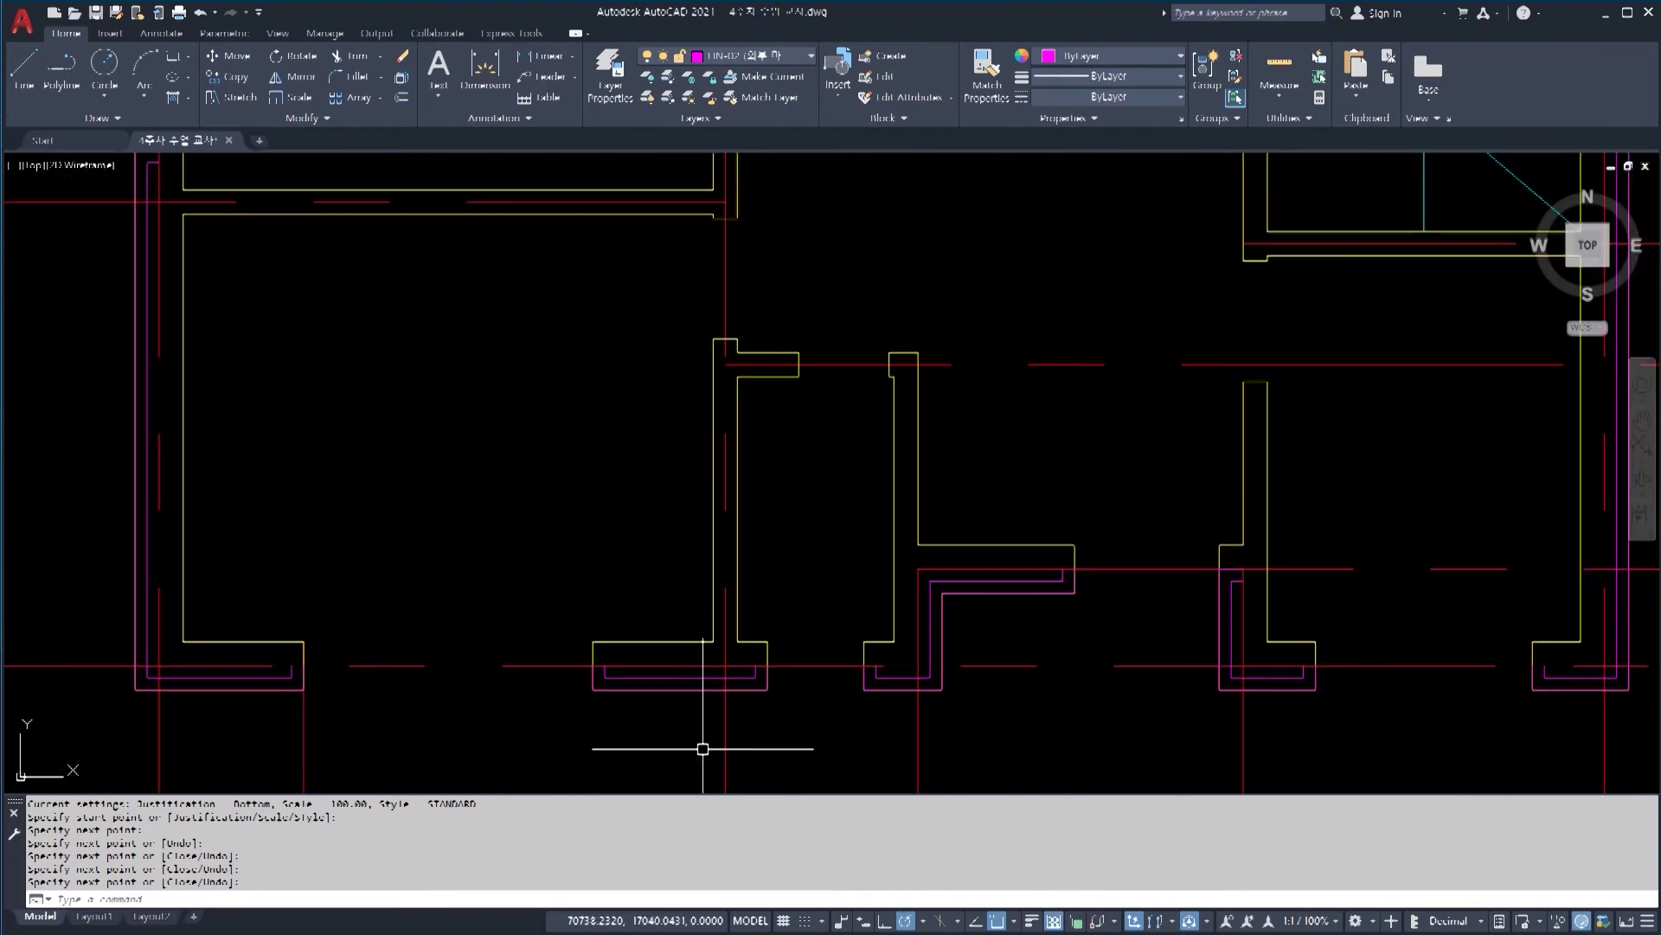
Step: Select the inverted-T south wall's outline to inspect where the concrete and finish lines overlap, then clear the selection
click(502, 551)
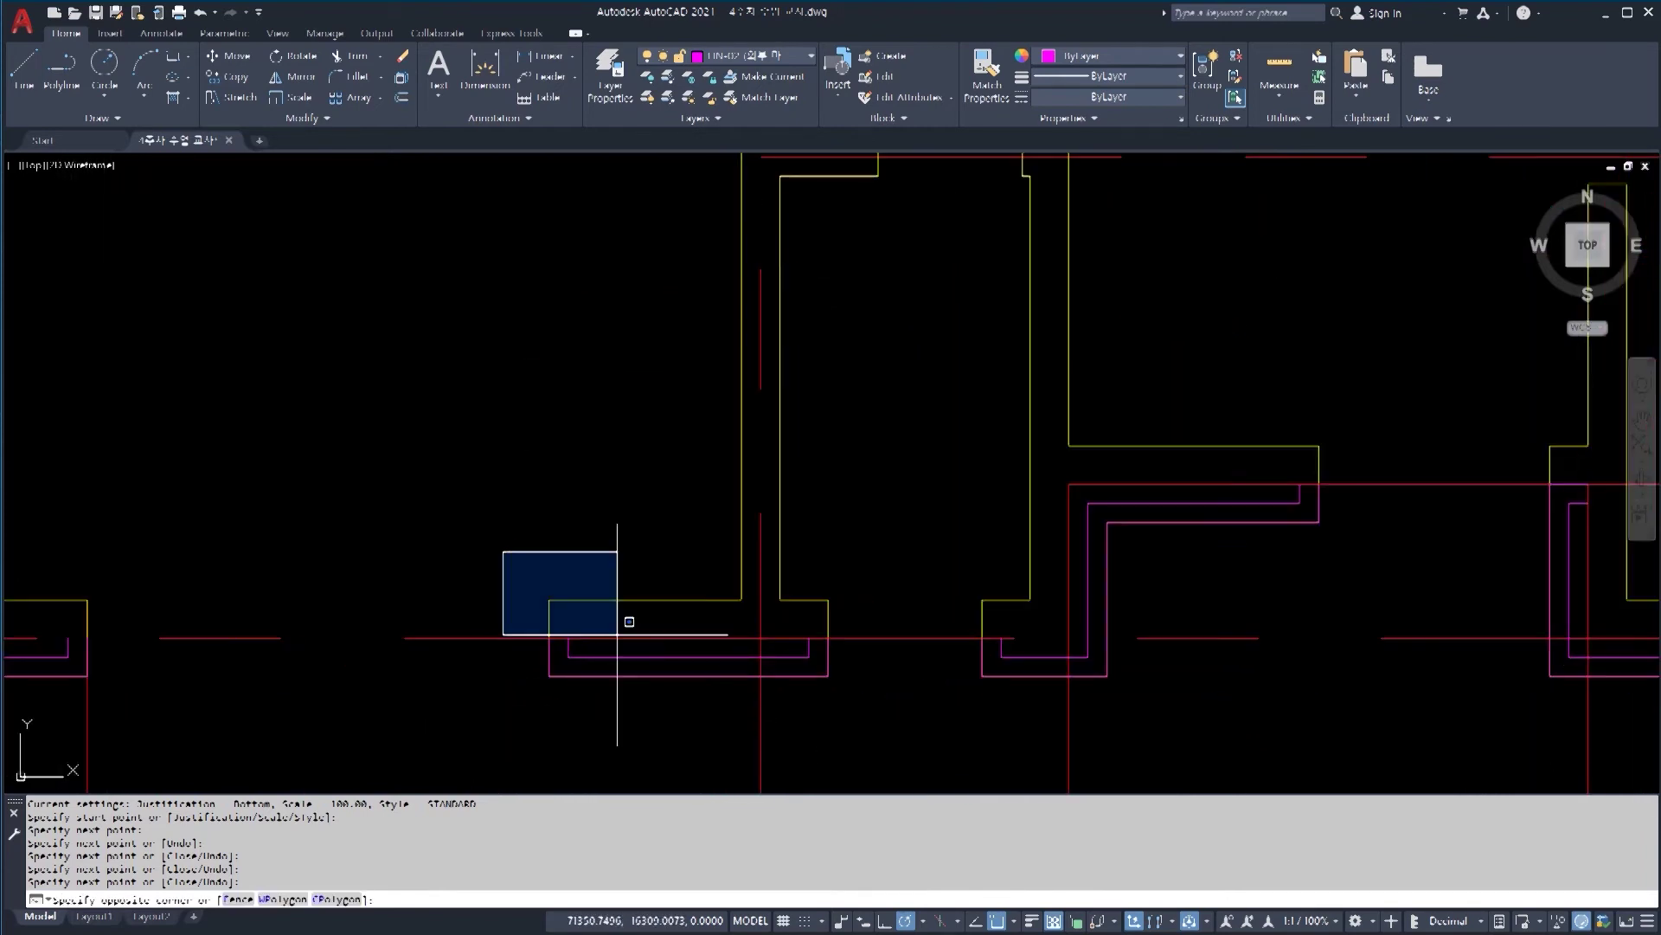
click(798, 627)
scroll(542, 655, up, 2)
click(535, 538)
click(619, 748)
click(519, 682)
click(1140, 731)
click(984, 519)
click(1055, 776)
scroll(857, 652, up, 2)
scroll(828, 558, up, 2)
middle_drag(828, 558, 815, 486)
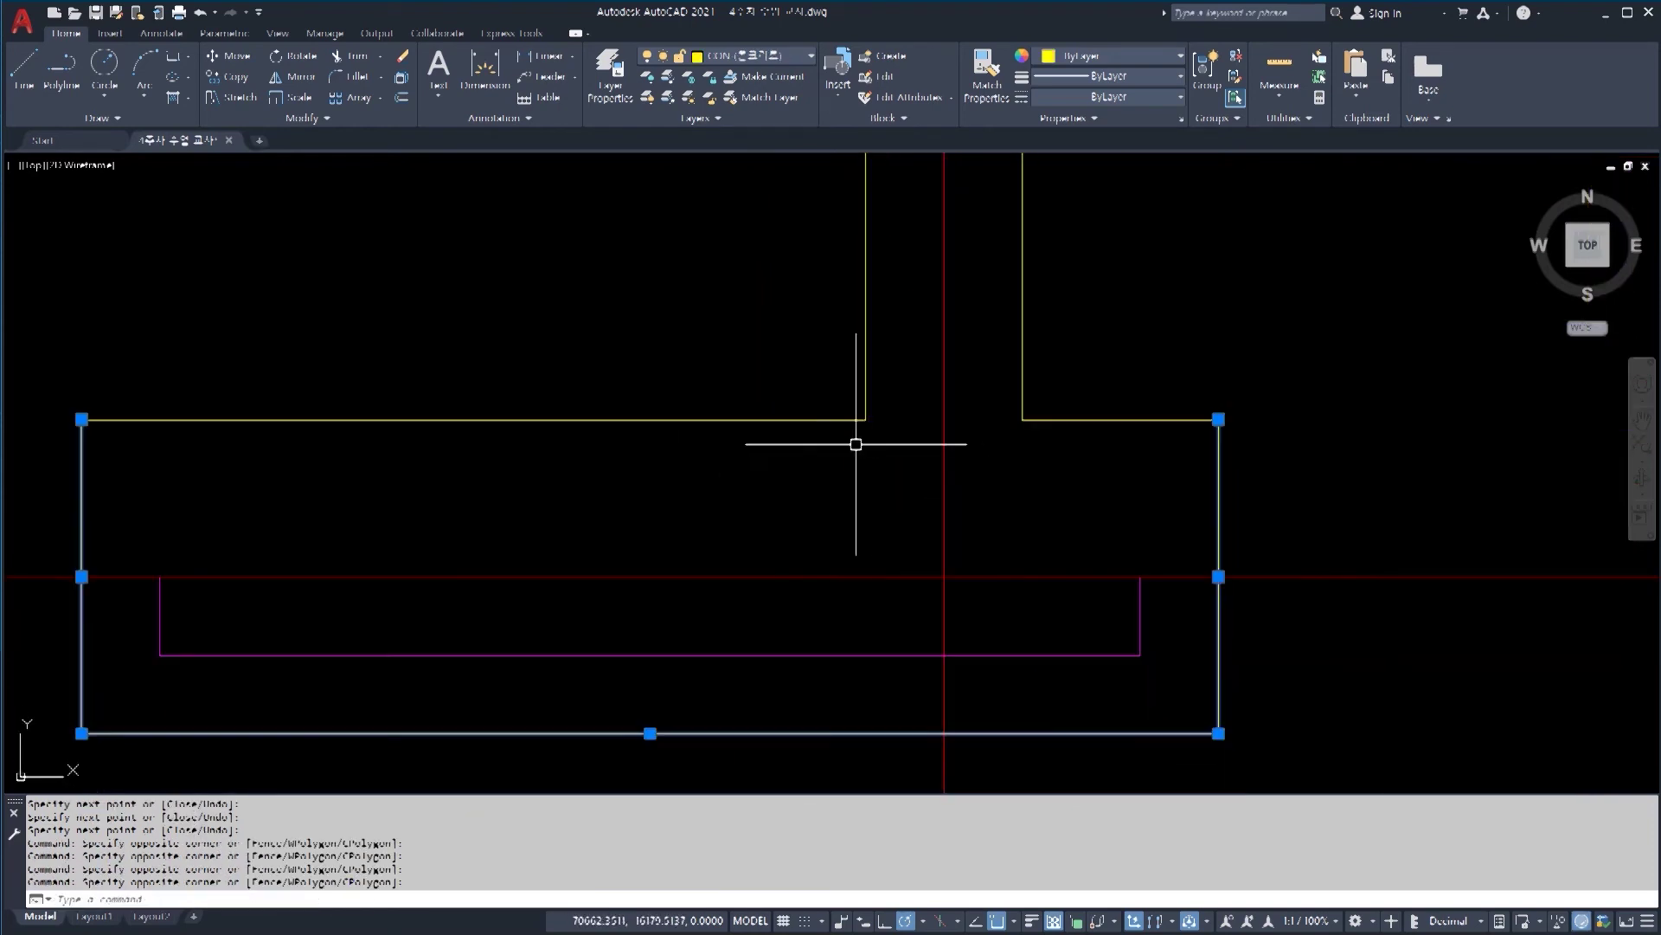
middle_drag(578, 447, 660, 418)
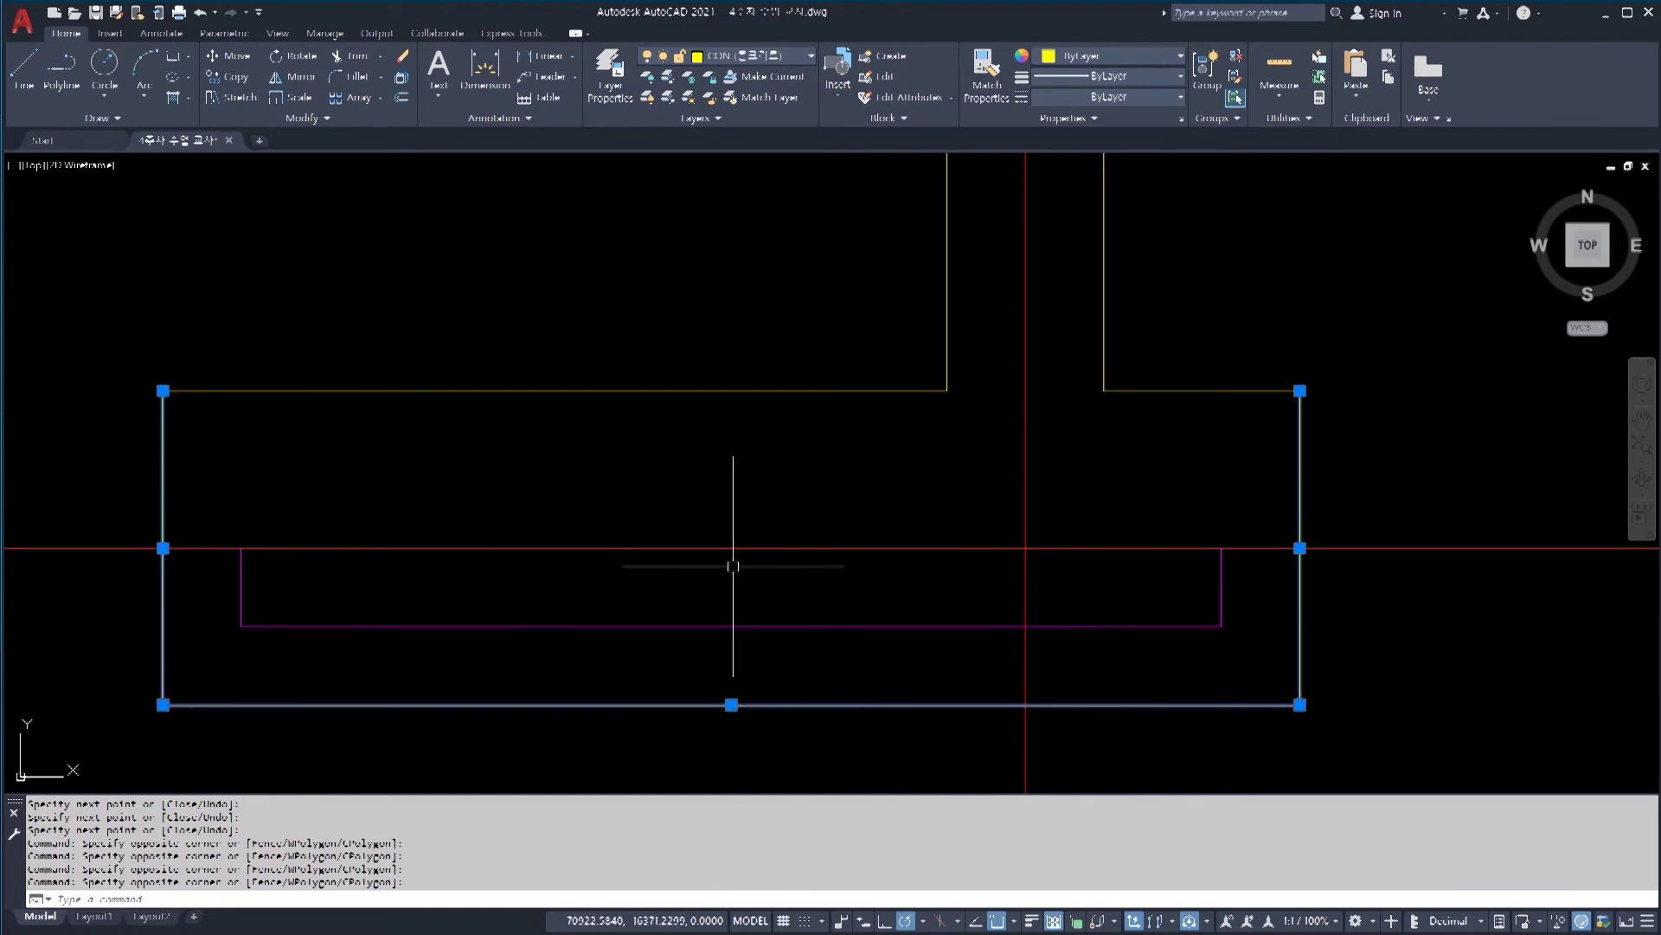
scroll(817, 484, down, 2)
key(Escape)
key(Escape)
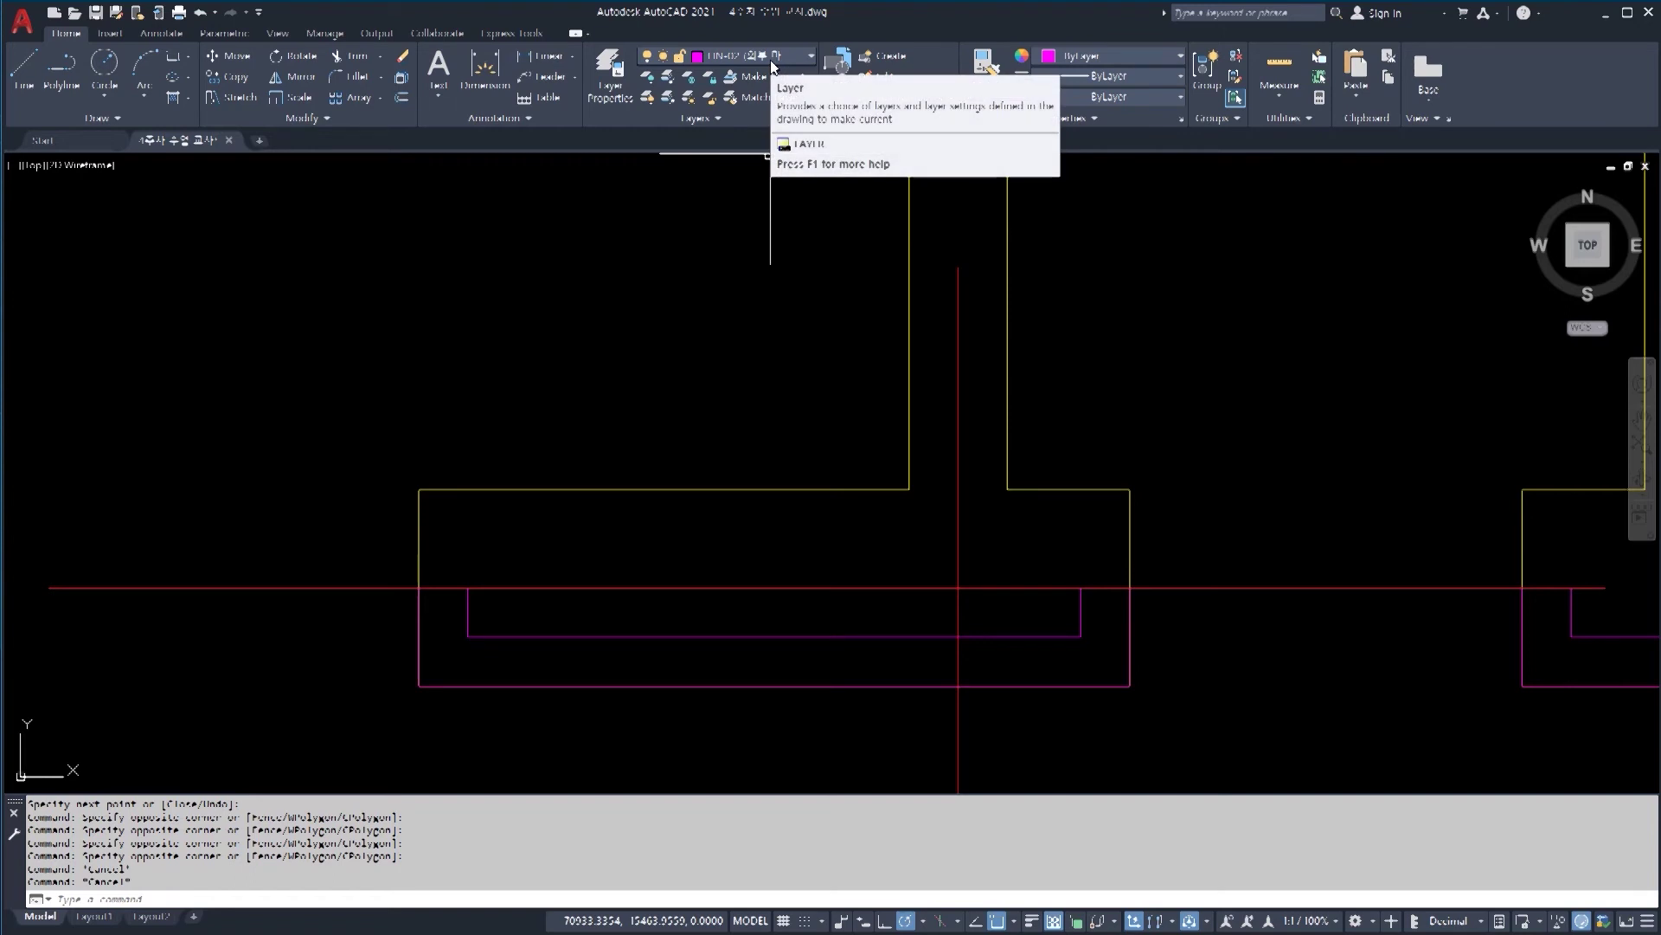
Step: Make the CON layer current
click(770, 60)
scroll(769, 216, up, 2)
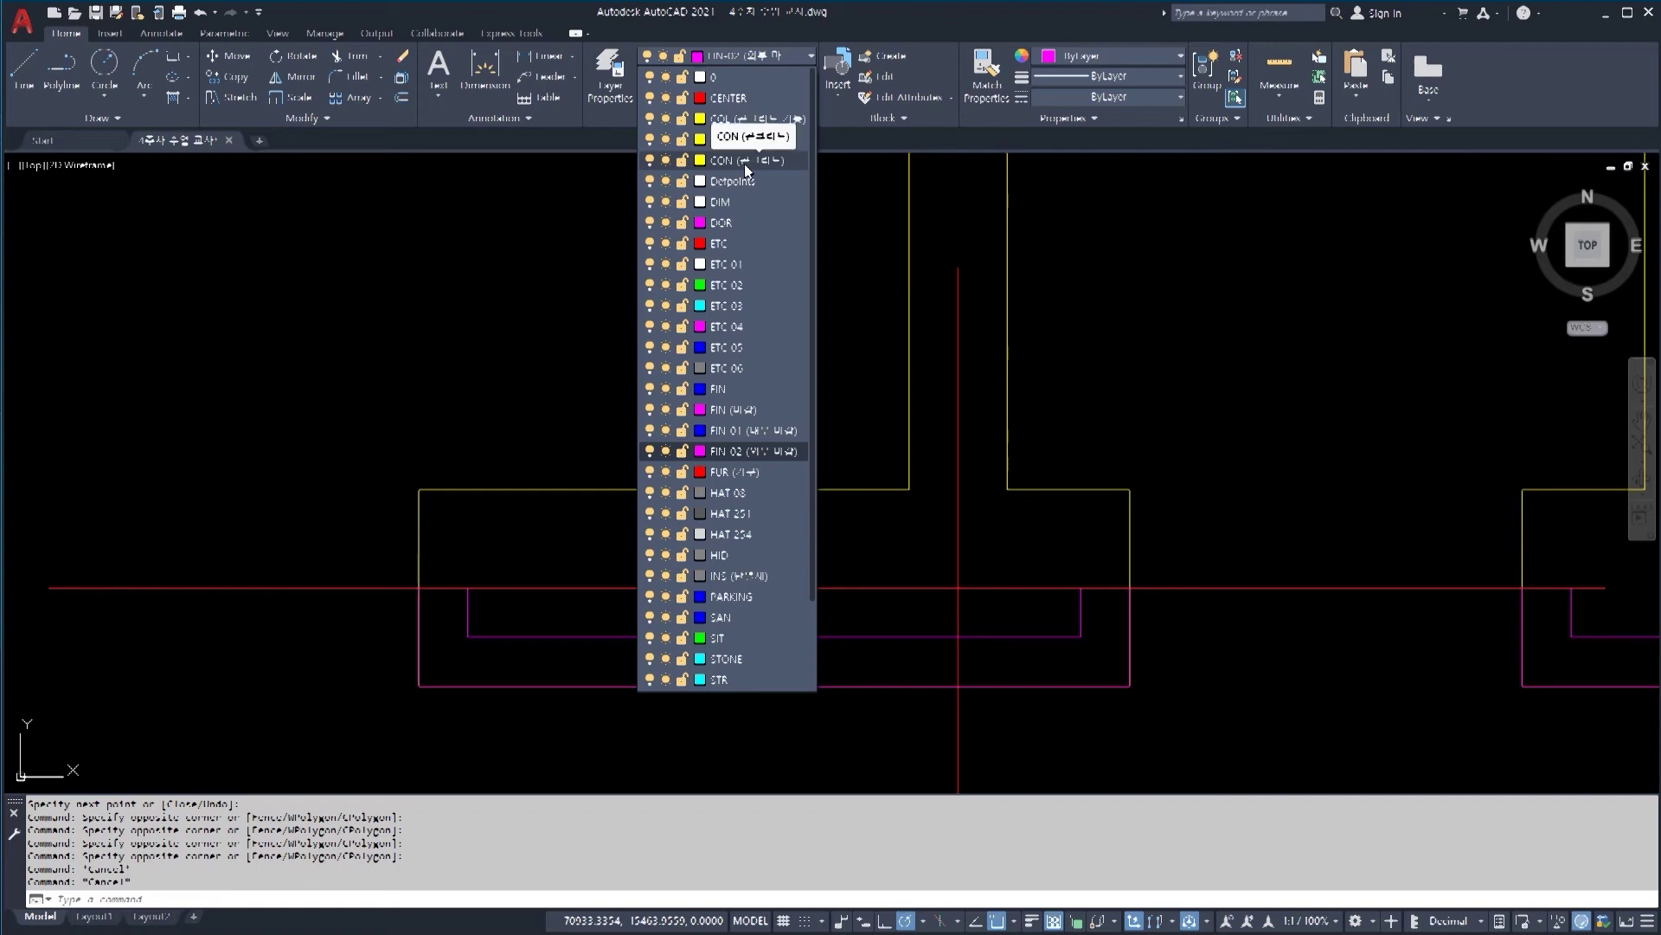
click(744, 162)
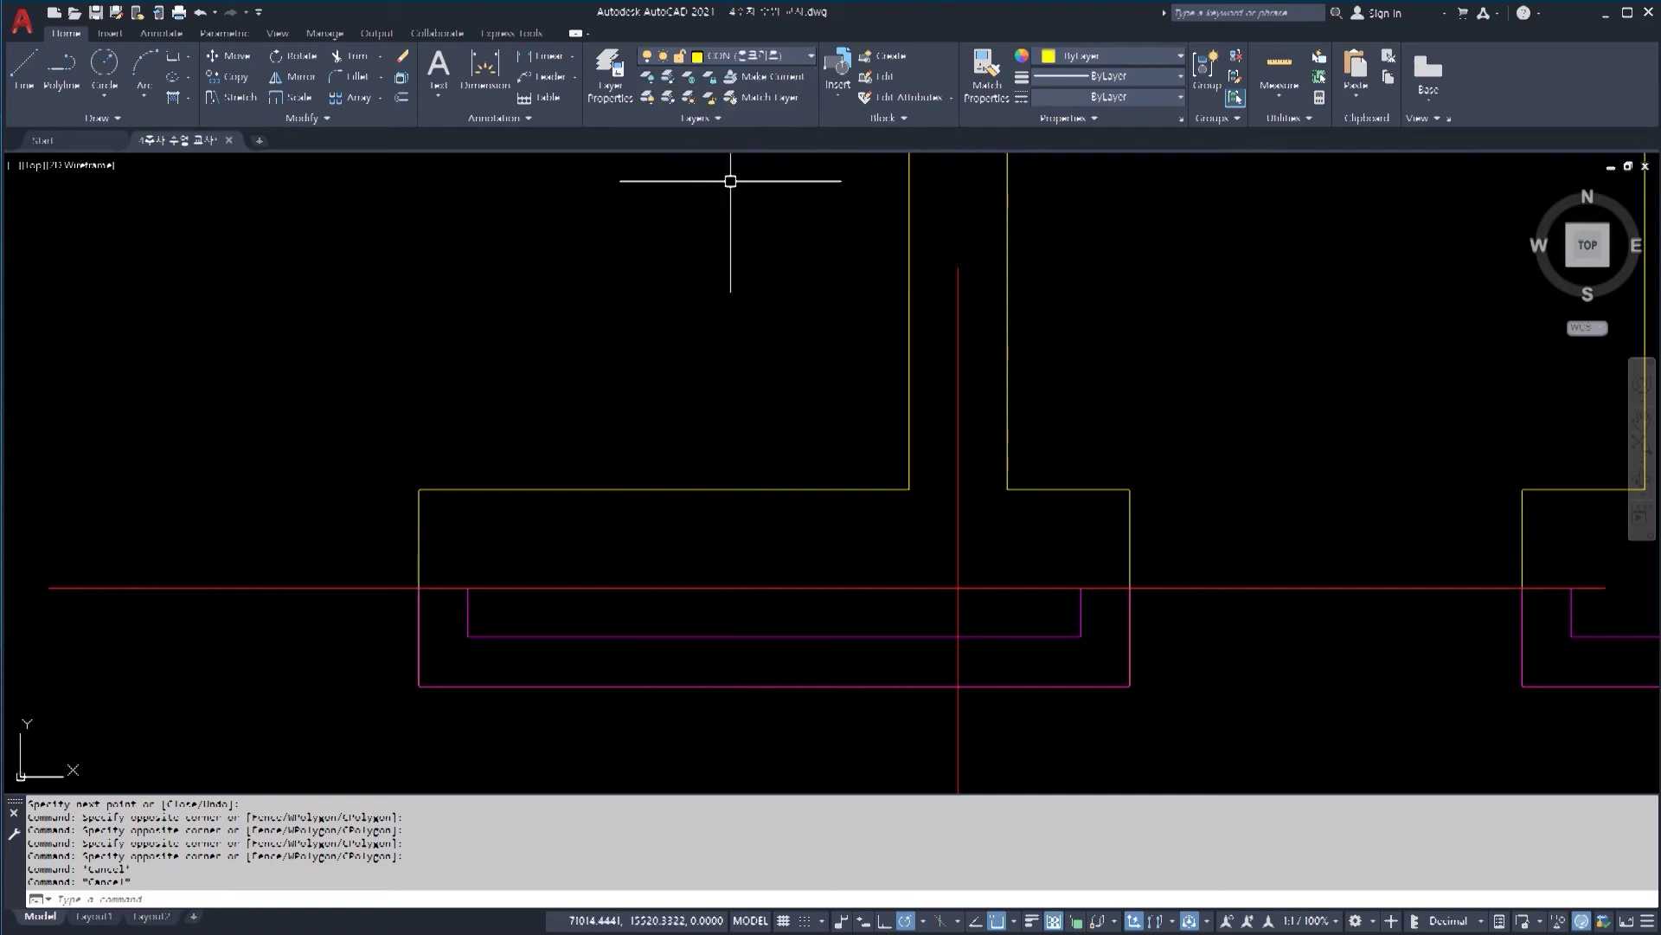
click(669, 82)
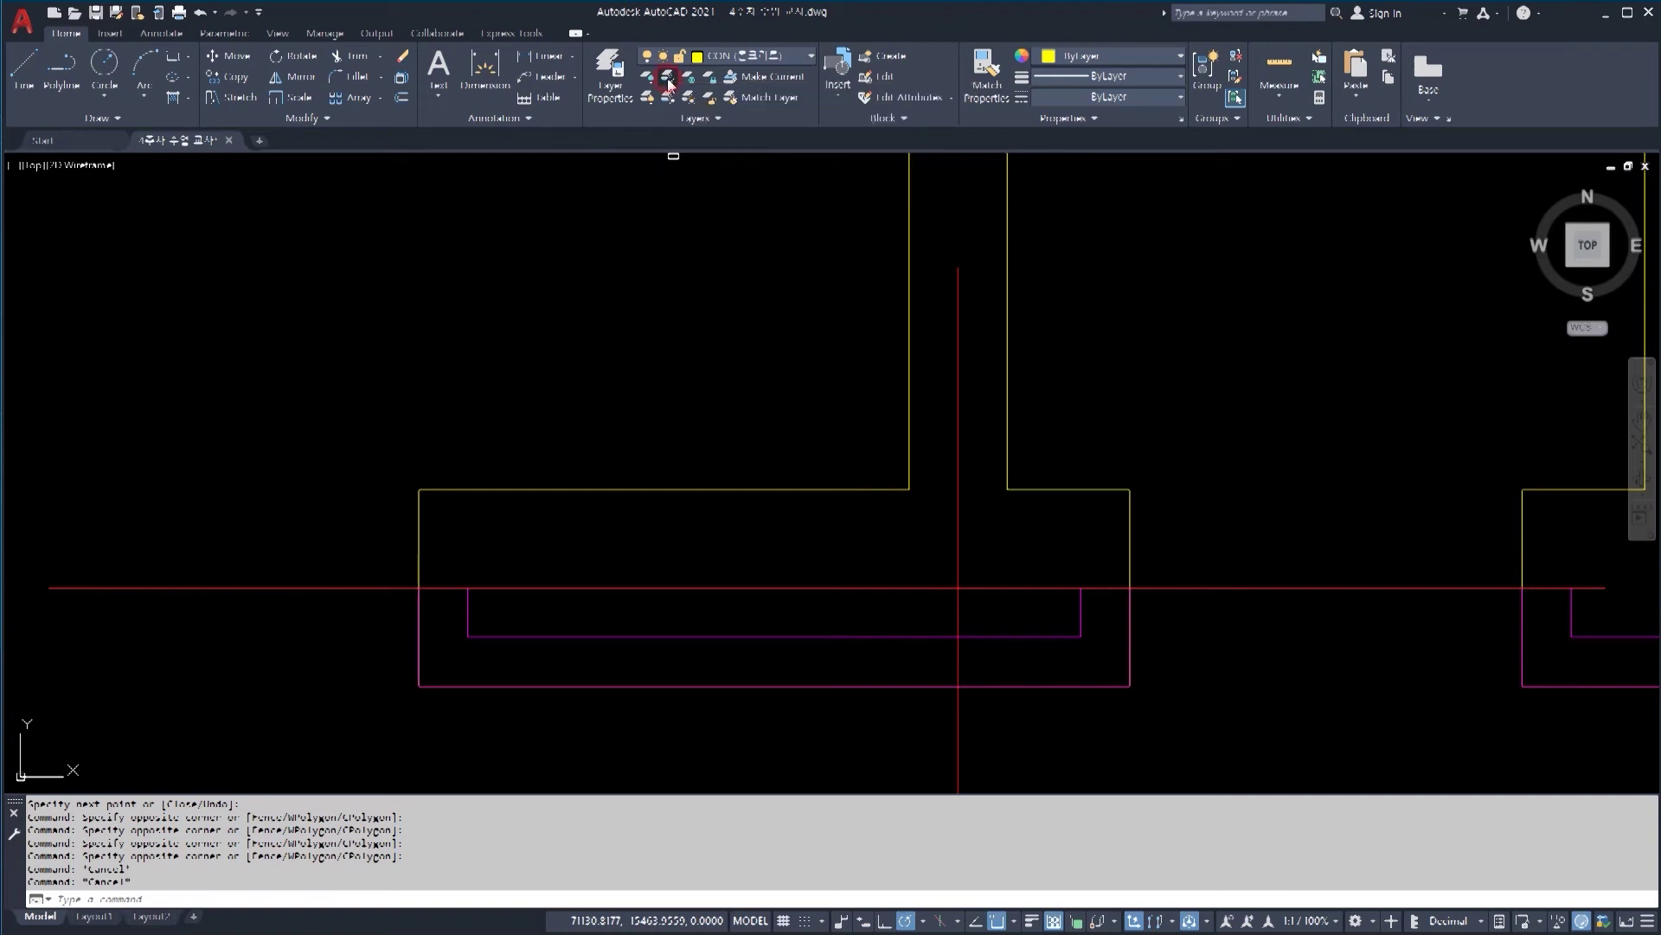
click(667, 78)
scroll(710, 606, down, 6)
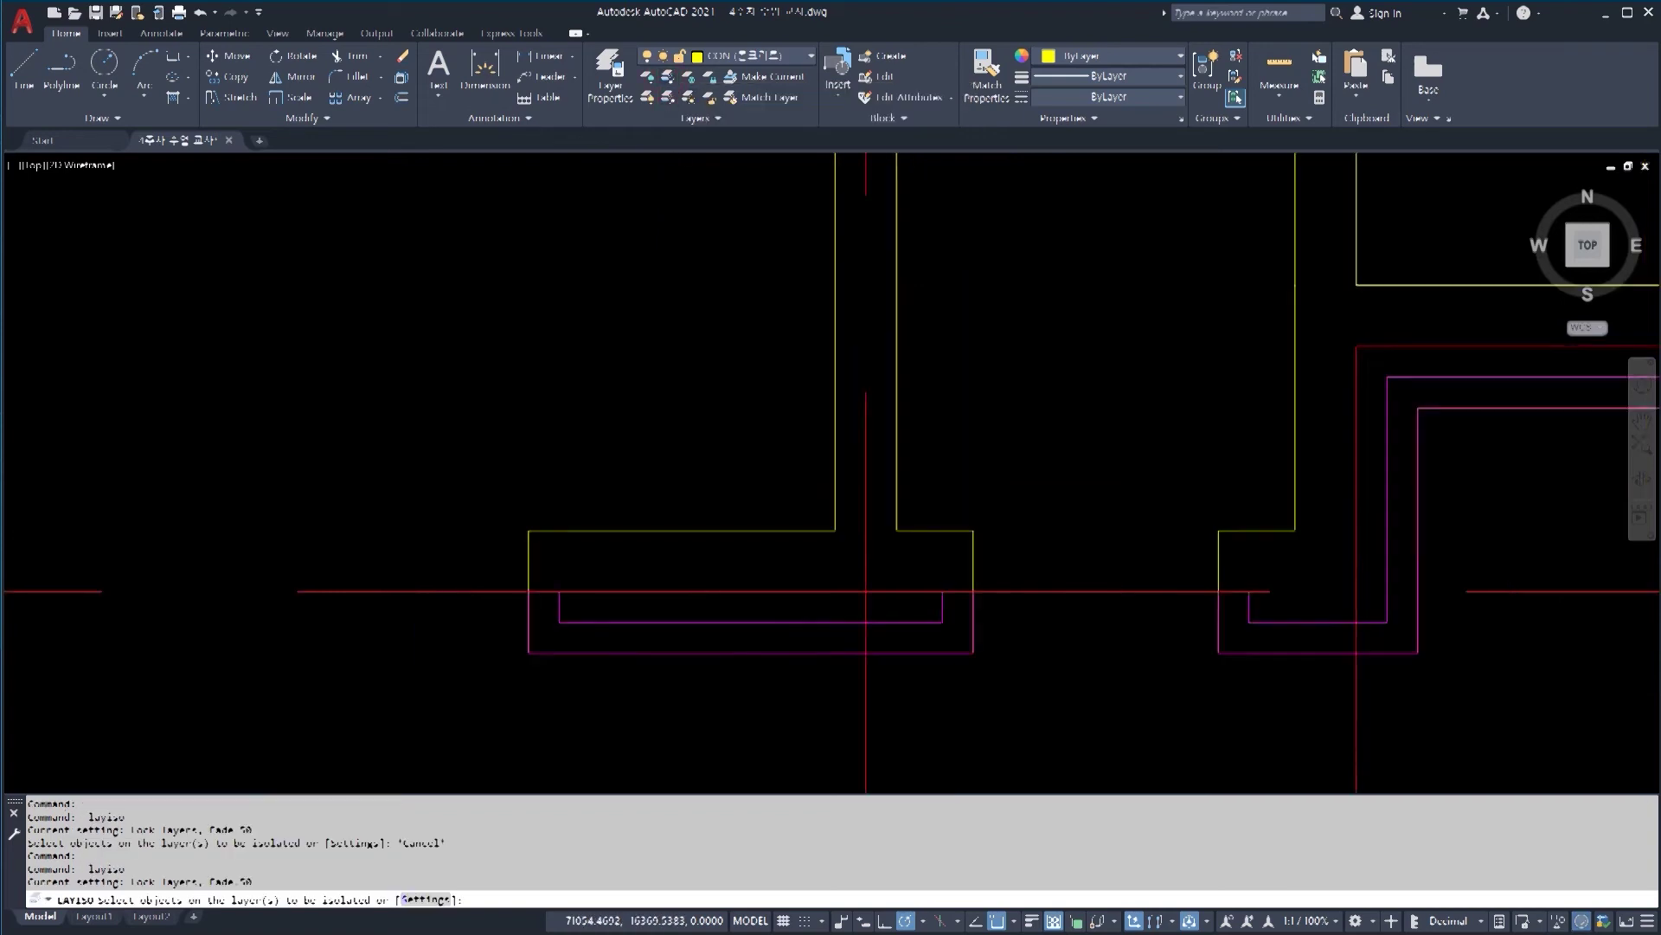
scroll(710, 663, up, 4)
scroll(711, 662, up, 4)
click(766, 610)
scroll(737, 667, up, 4)
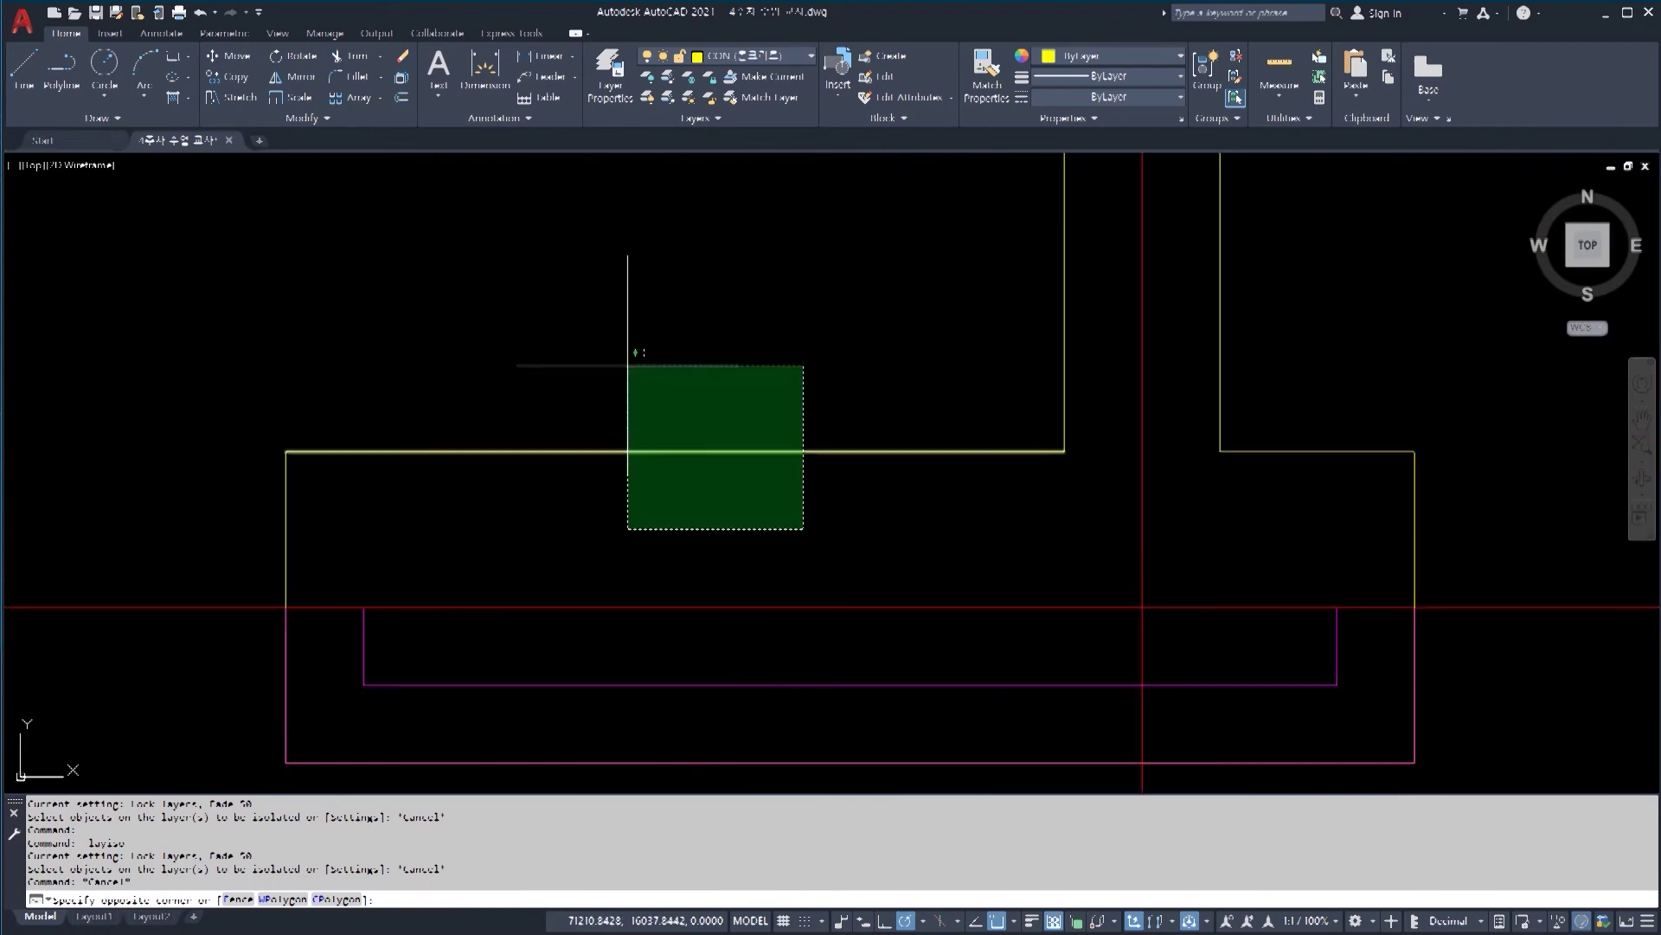
click(633, 351)
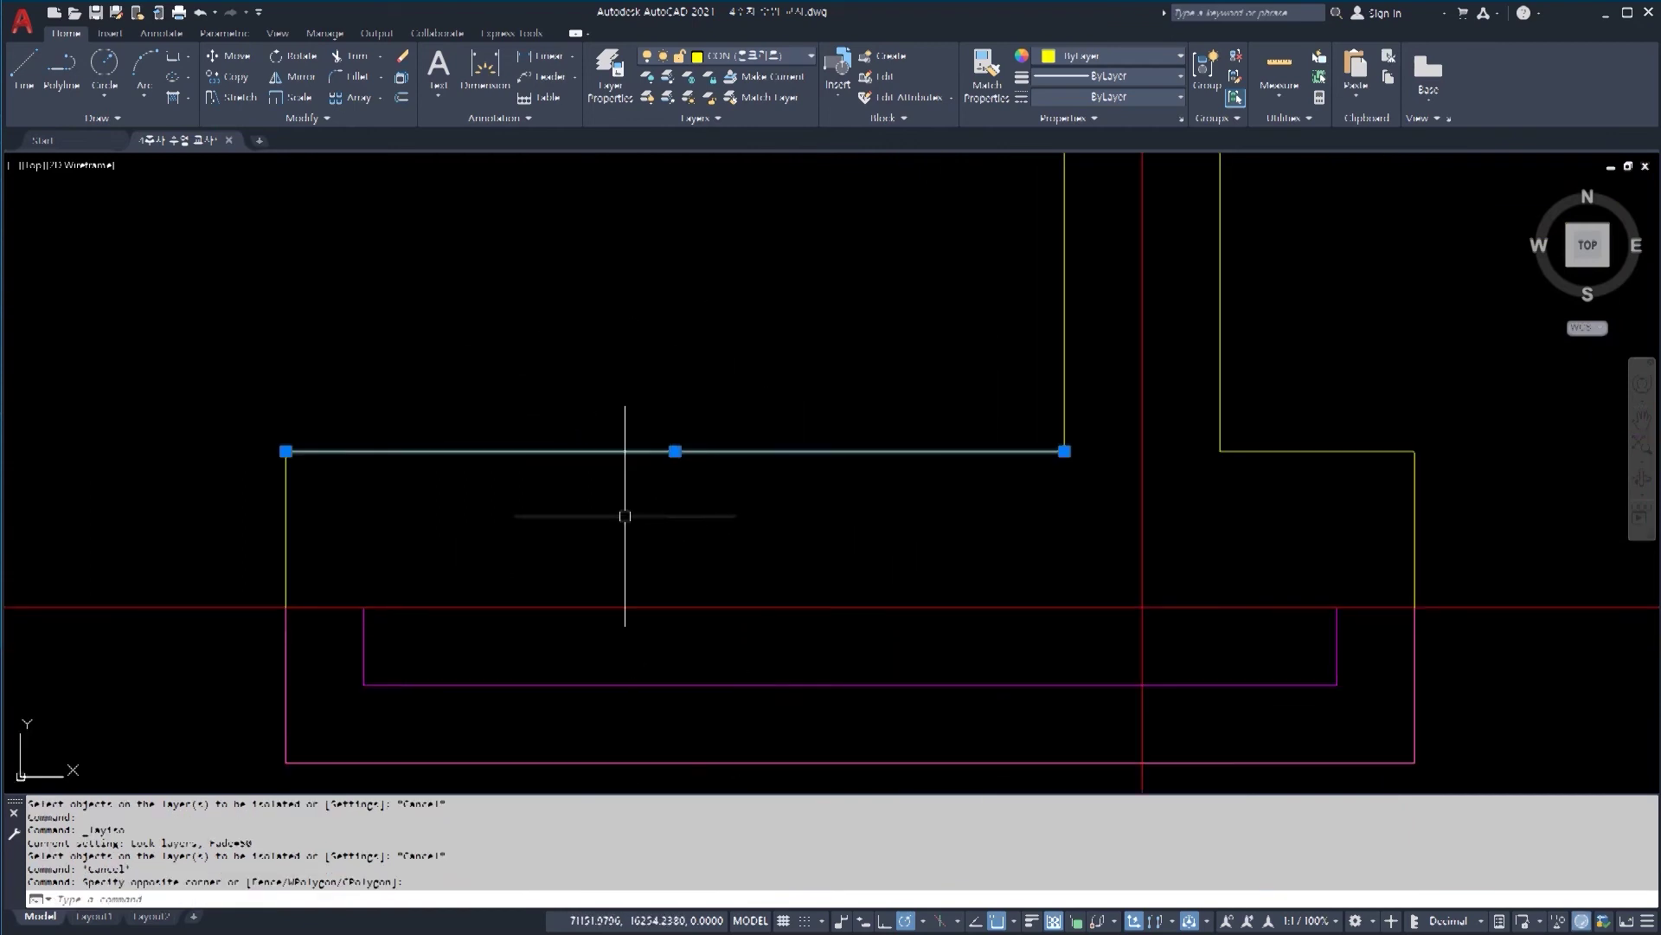
key(Escape)
key(Escape)
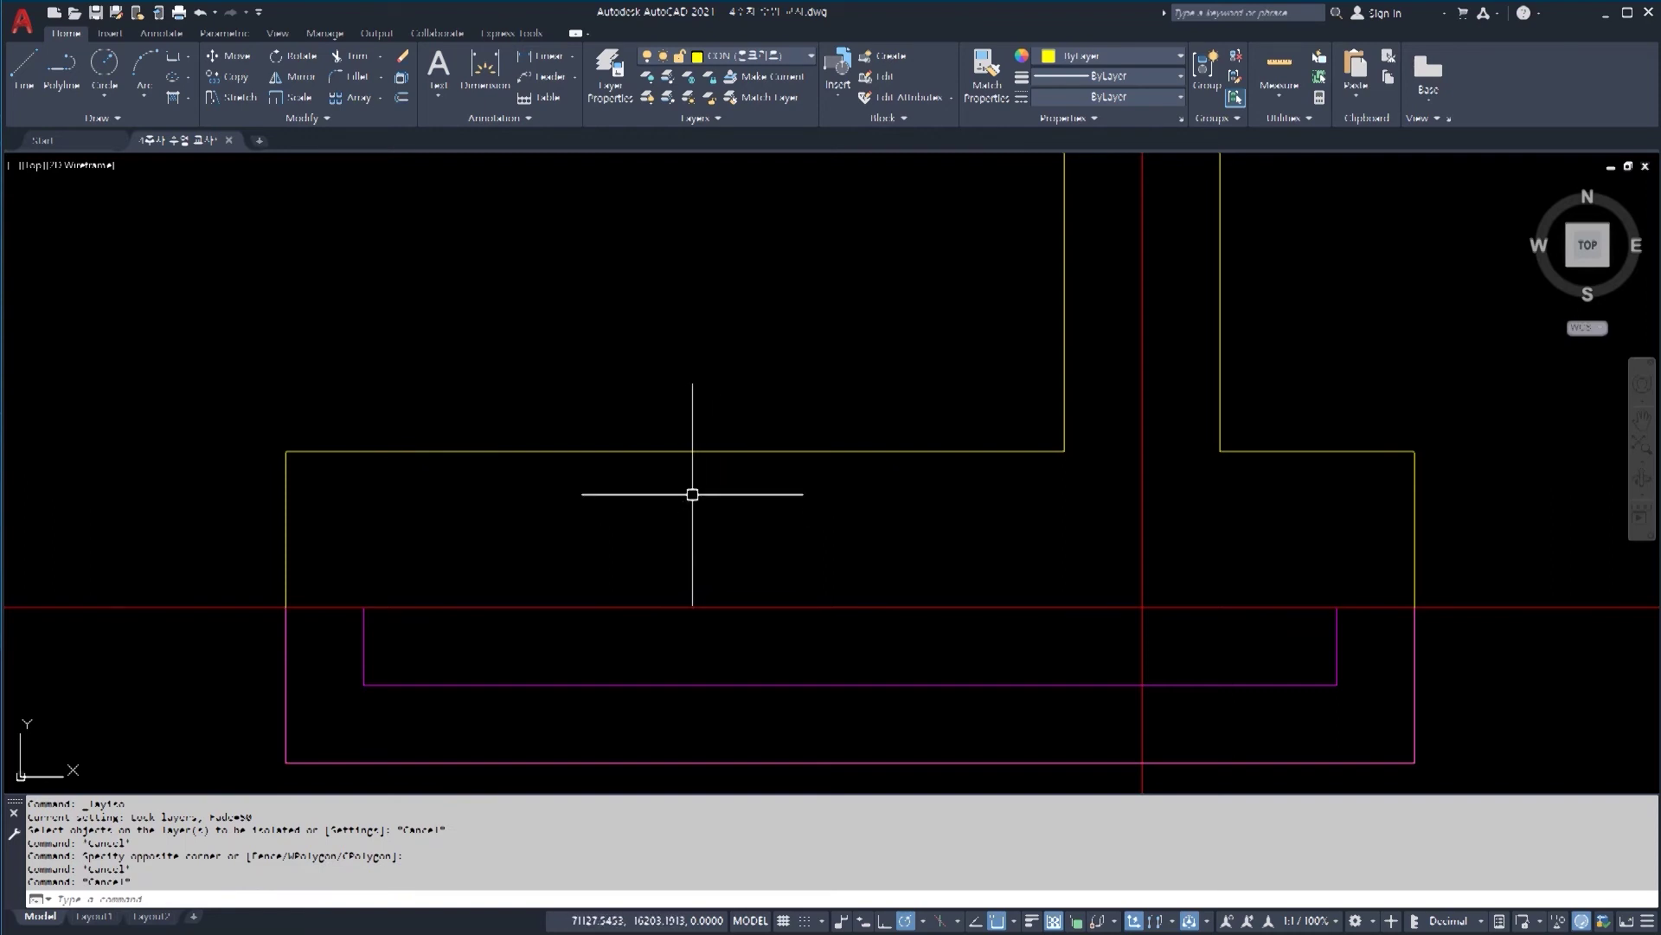
Step: Isolate the CON layer using the upper edge line of the inverted-T south wall
click(752, 495)
click(667, 401)
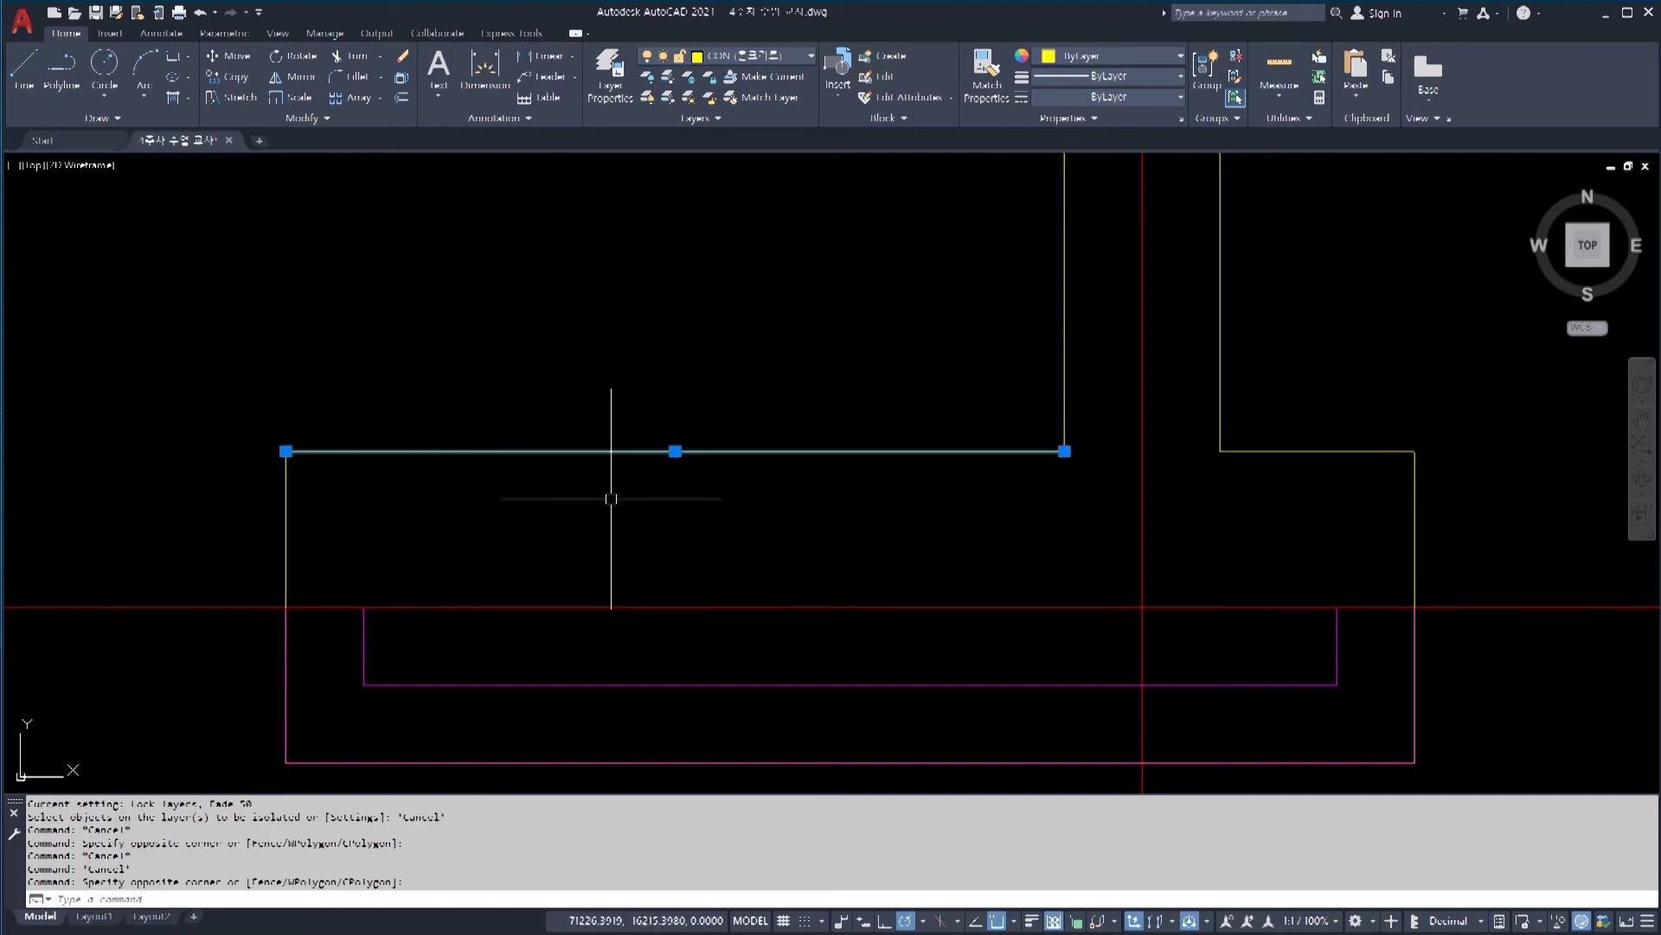
click(667, 82)
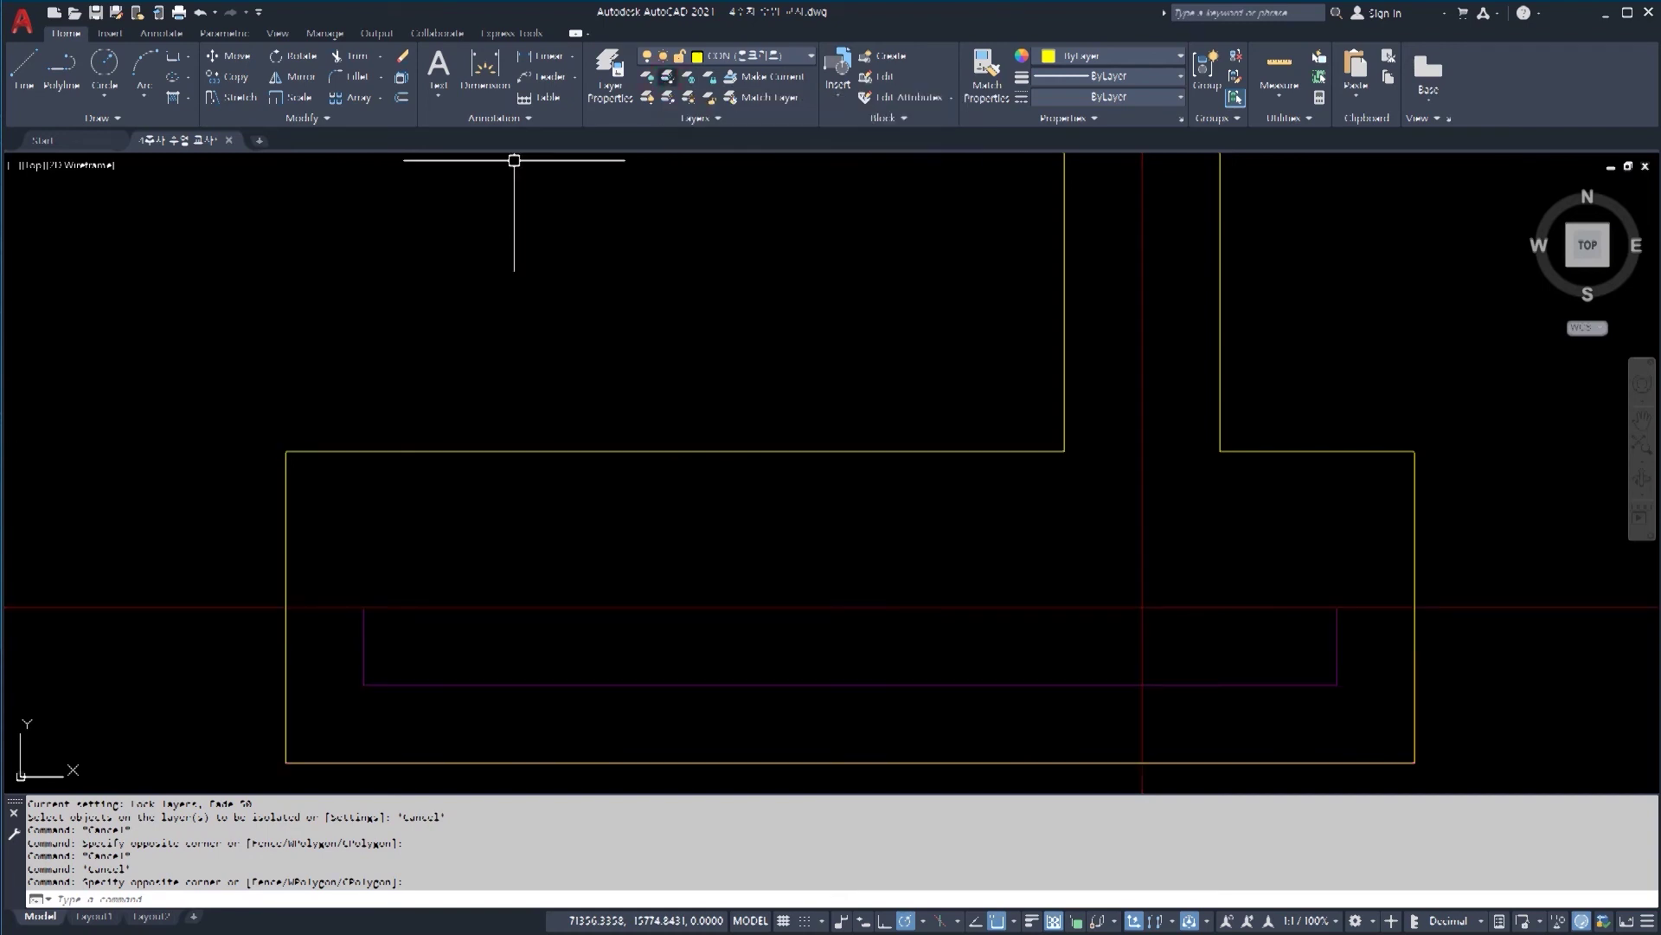
Step: Window-select the whole floor plan and the stair area to check which objects are selectable, clearing each selection
scroll(810, 457, down, 6)
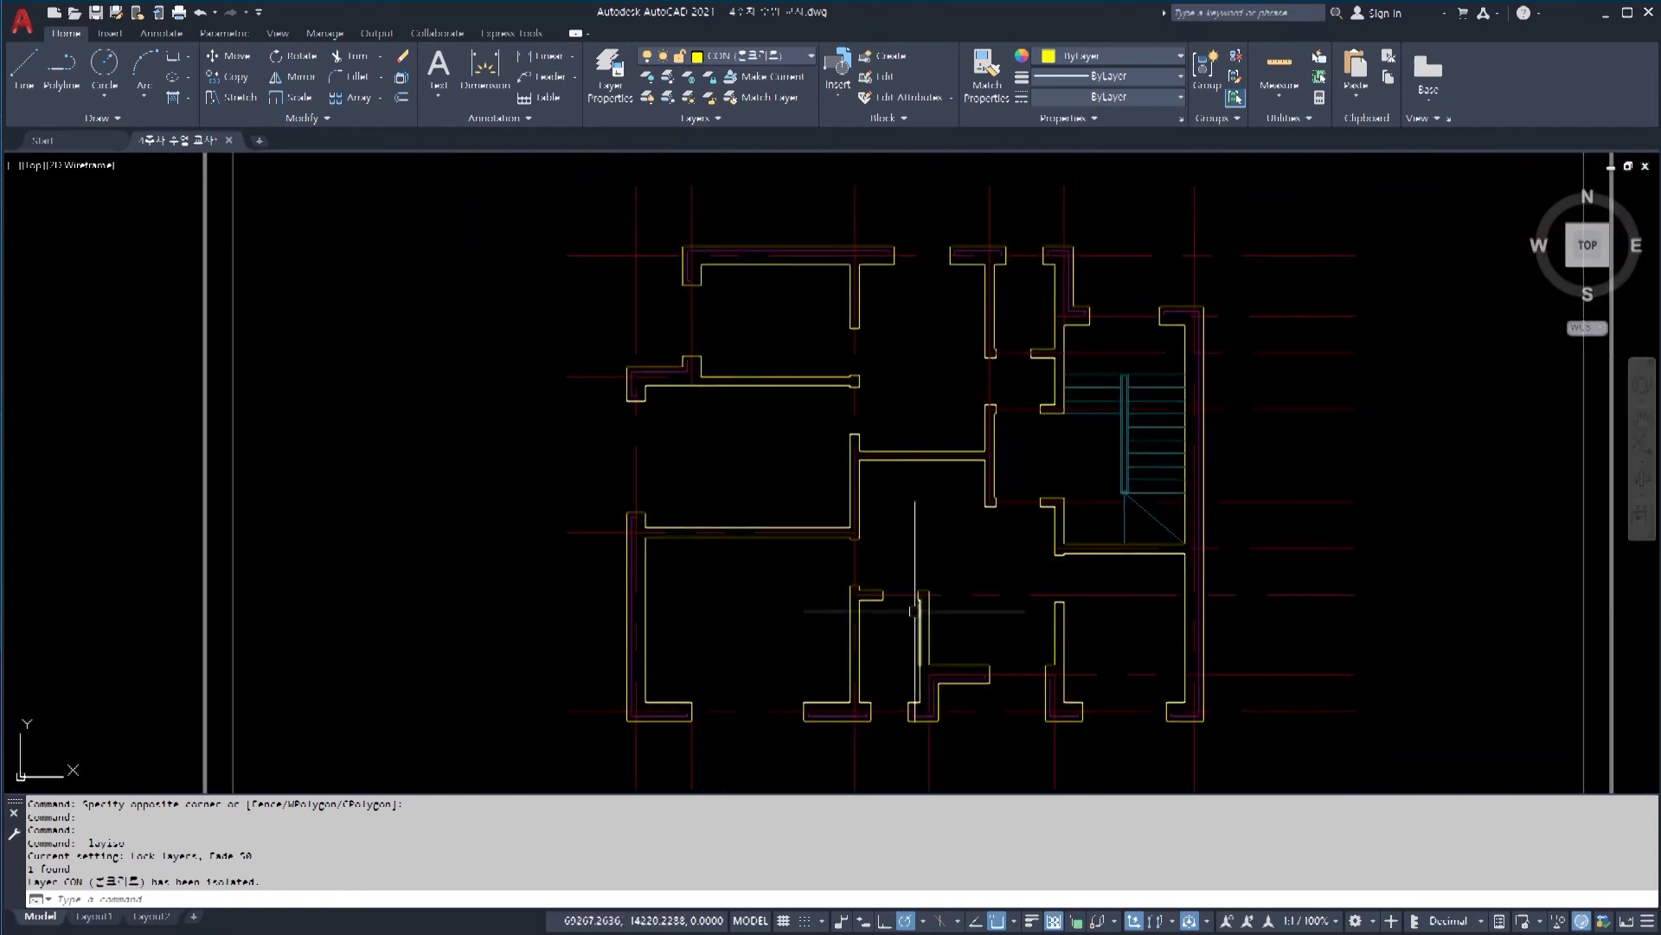
click(1251, 746)
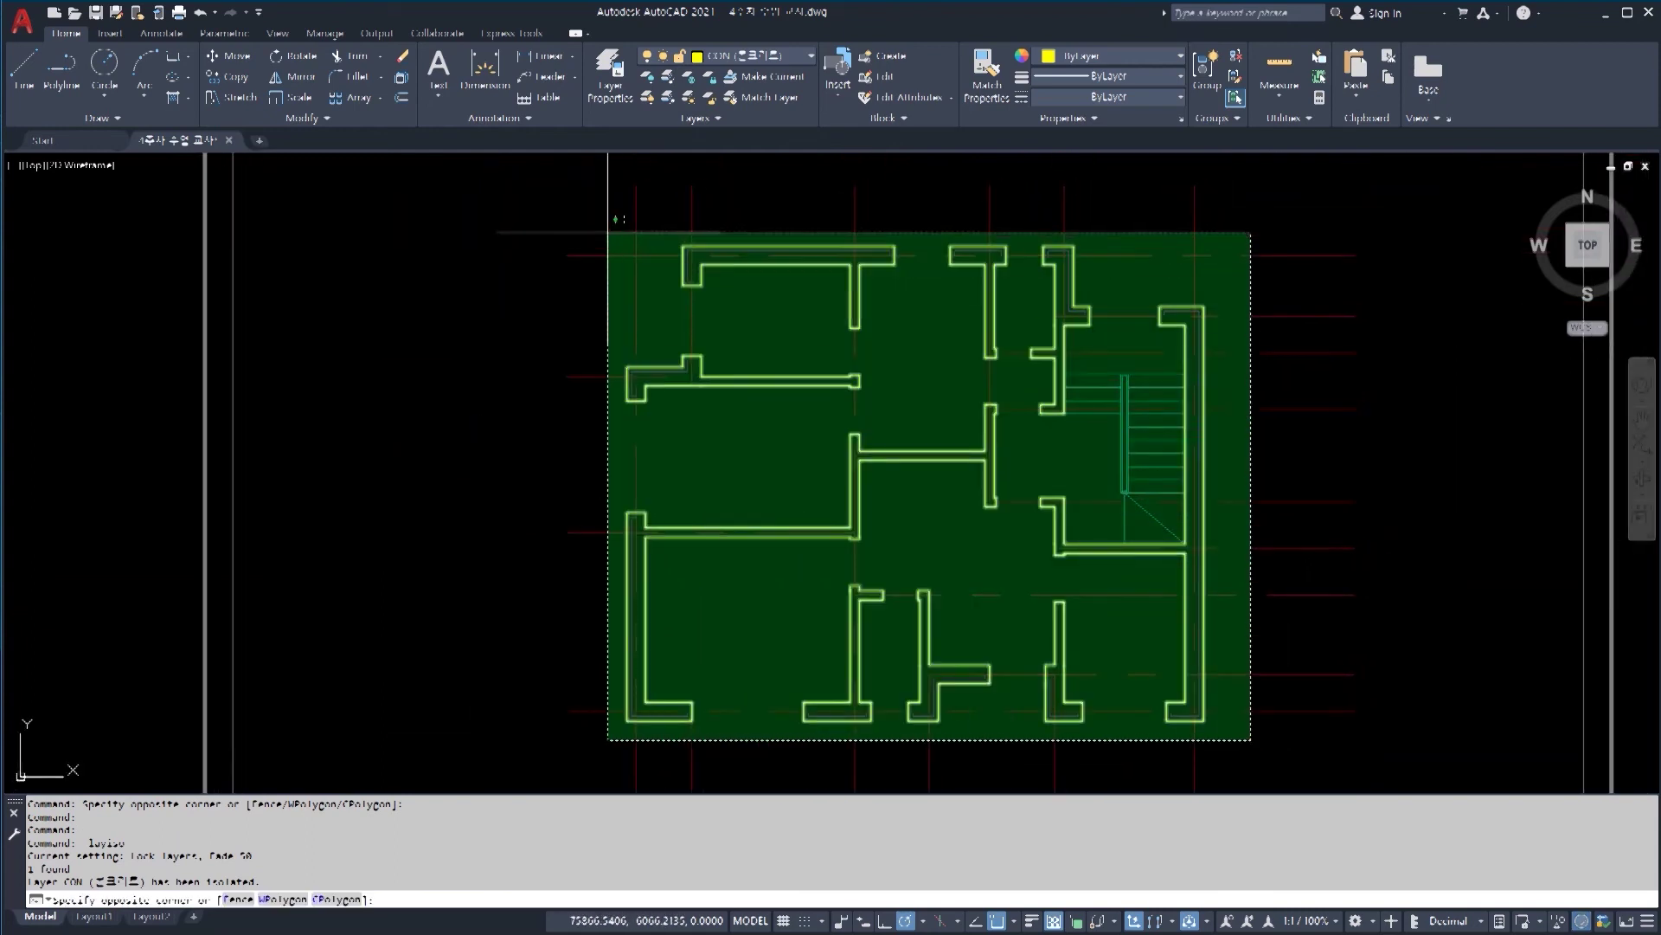
click(594, 240)
key(Escape)
key(Escape)
scroll(1131, 434, up, 8)
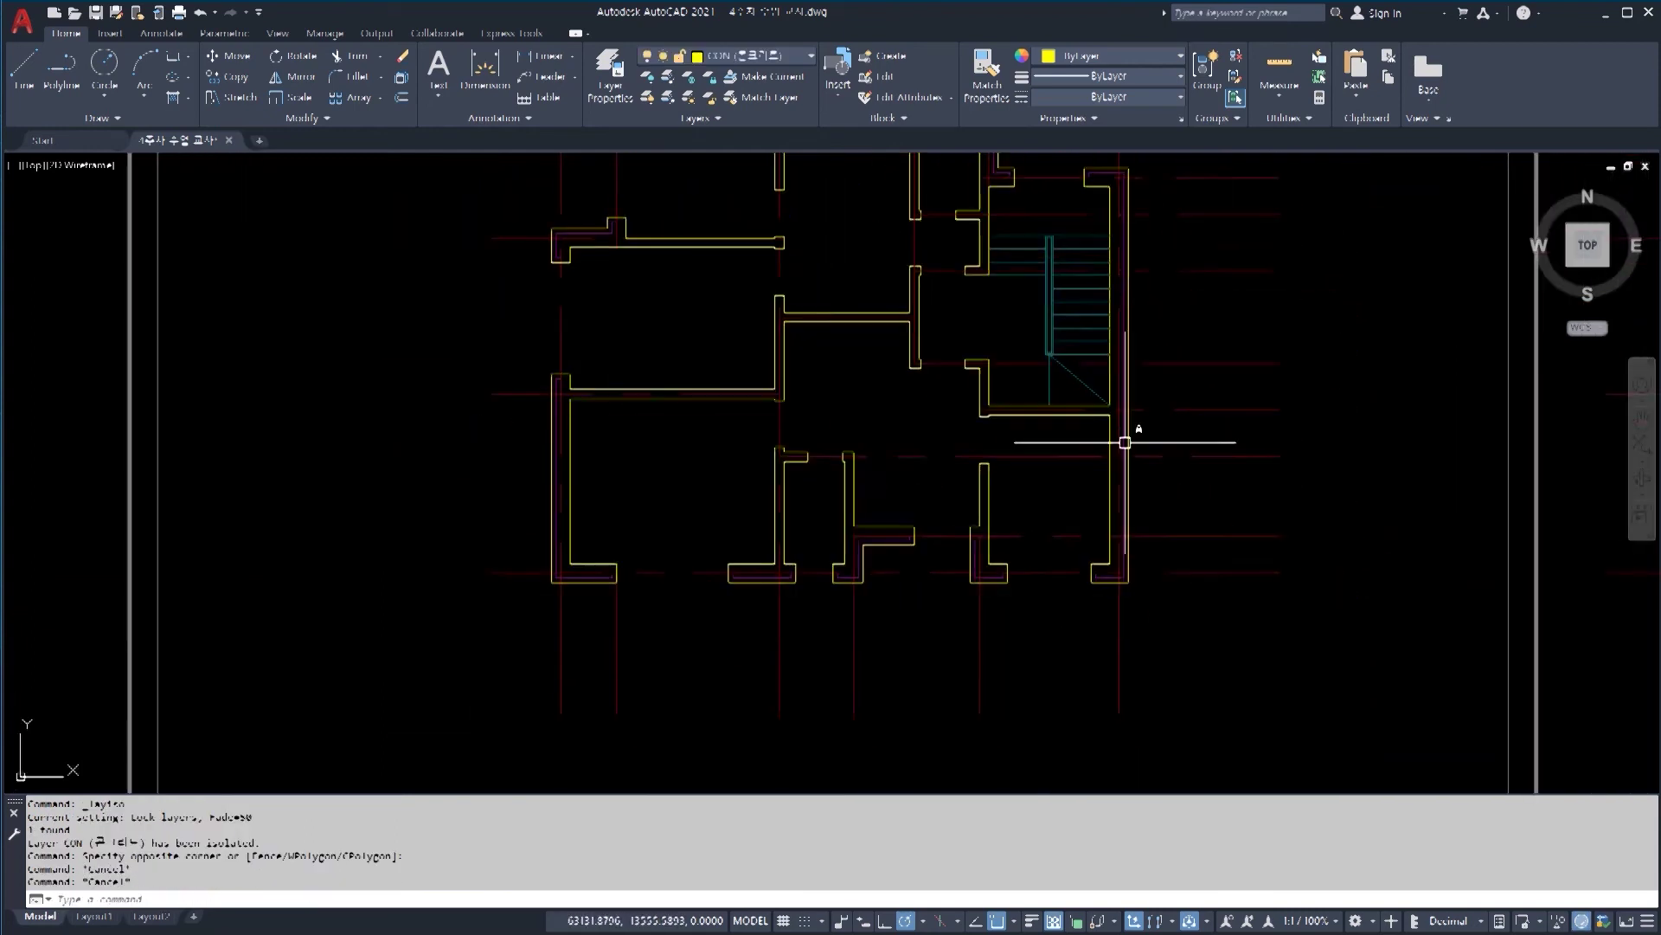
click(885, 493)
scroll(823, 579, up, 8)
key(Escape)
key(Escape)
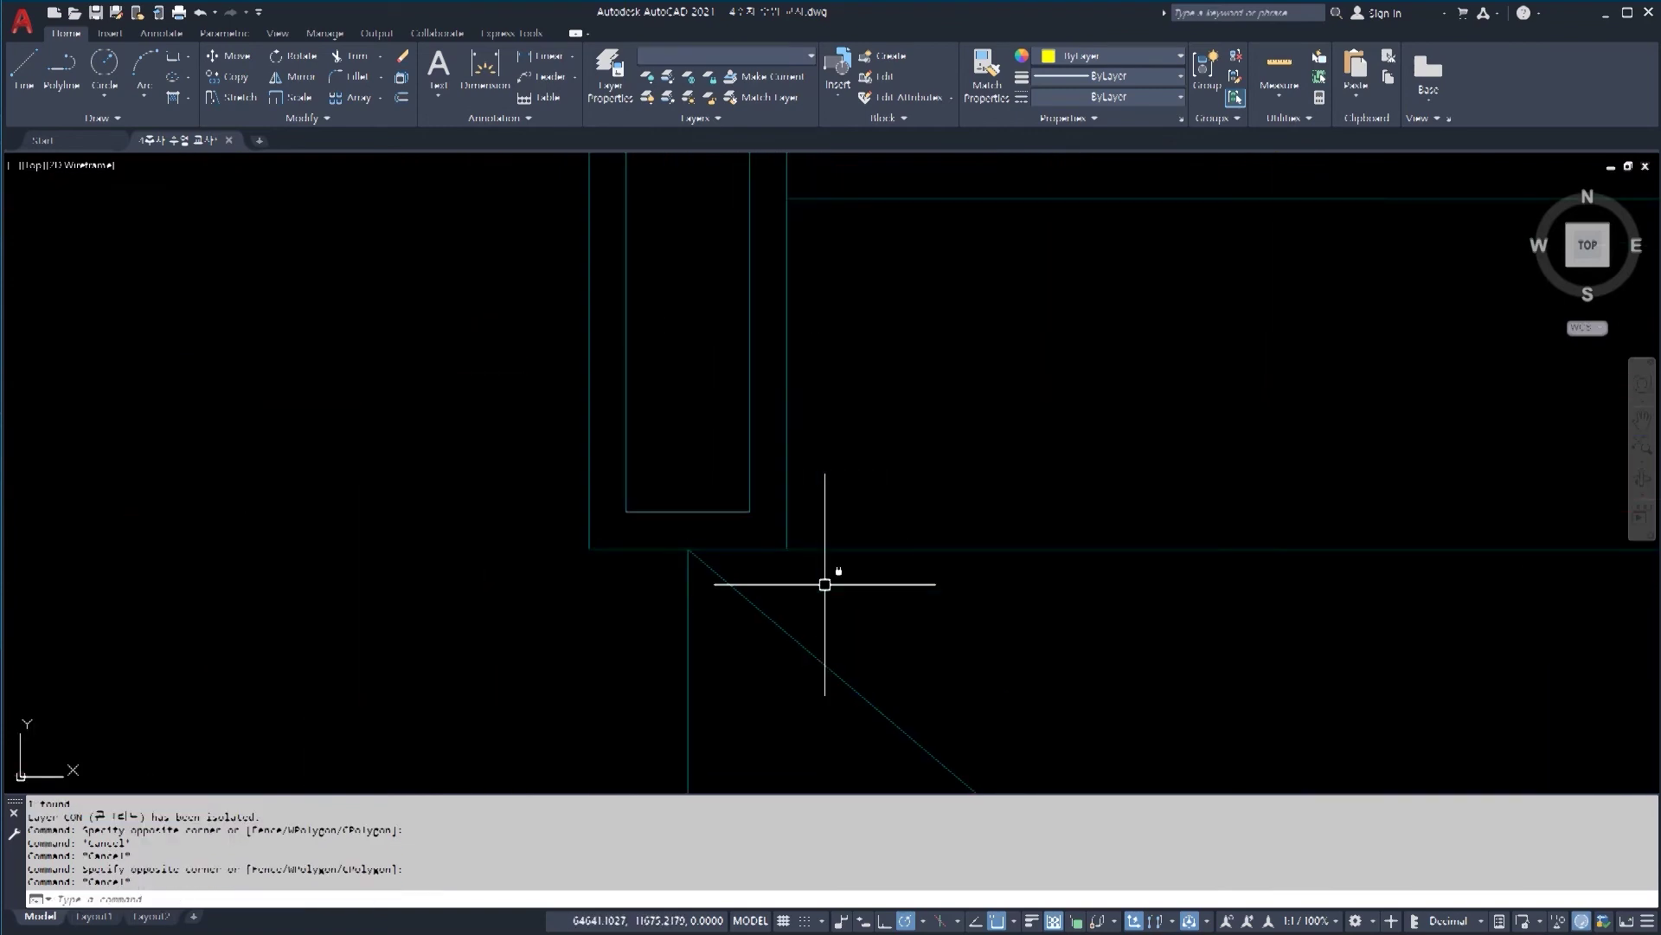
scroll(683, 513, down, 8)
scroll(705, 647, up, 4)
scroll(601, 681, up, 4)
scroll(559, 554, up, 4)
middle_drag(516, 556, 828, 607)
scroll(880, 622, up, 2)
Step: Stretch the outer edges of all south concrete walls inward, from a wall end's outer corner to that end's midpoint on the centreline
scroll(928, 600, down, 8)
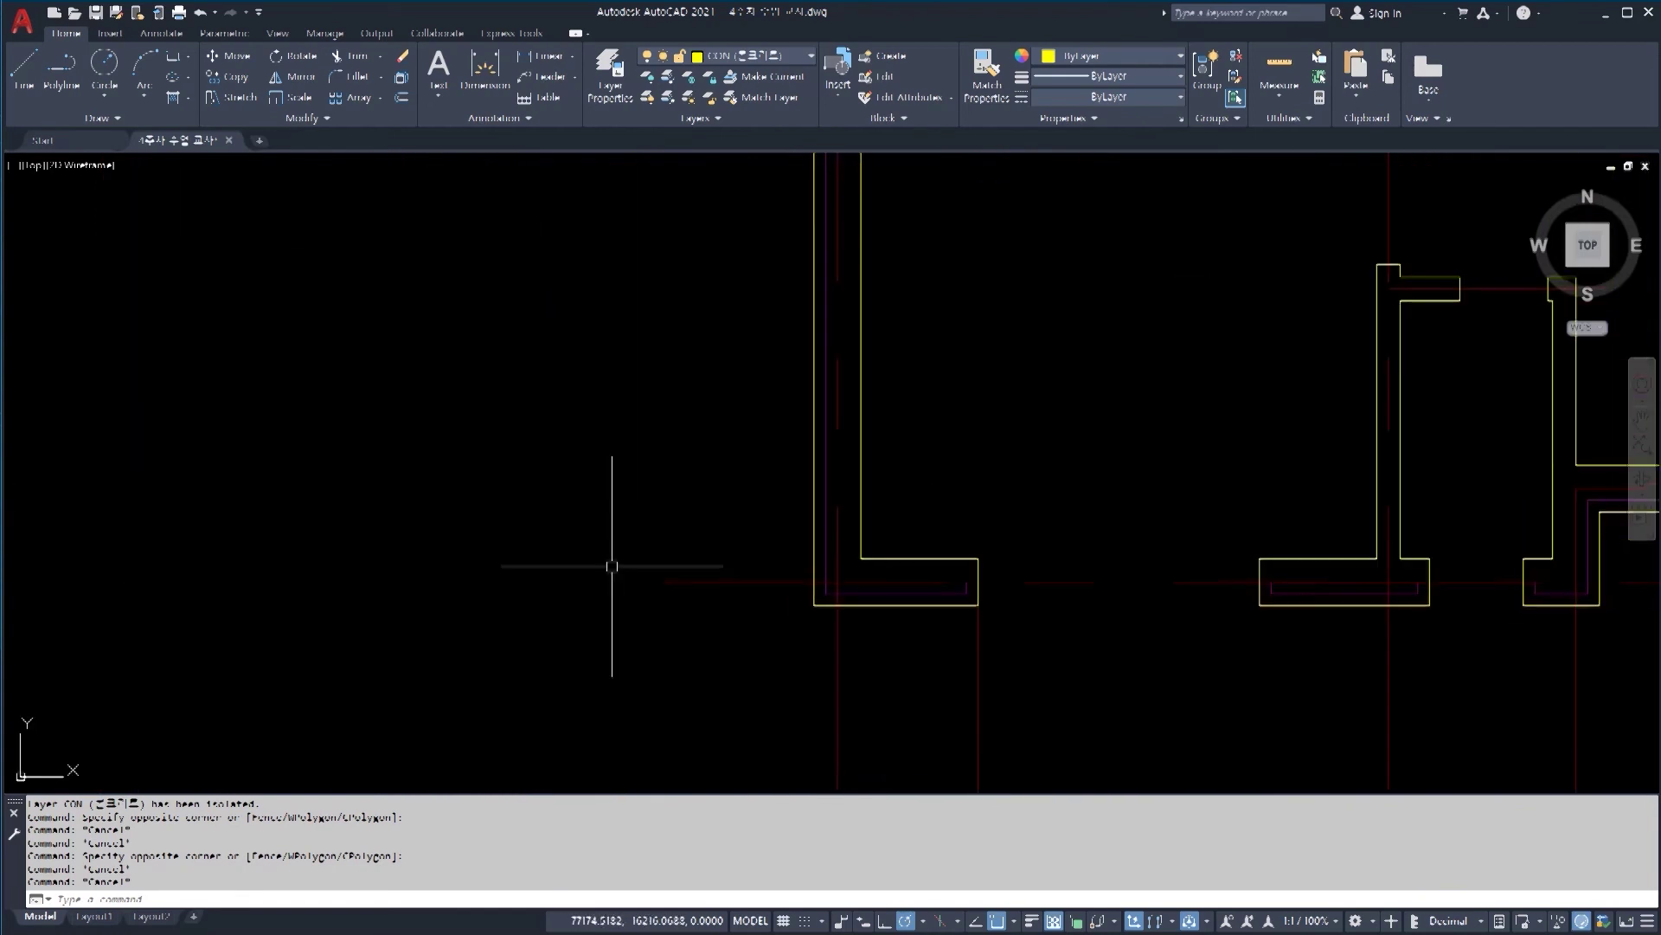
scroll(667, 578, down, 2)
scroll(875, 625, up, 2)
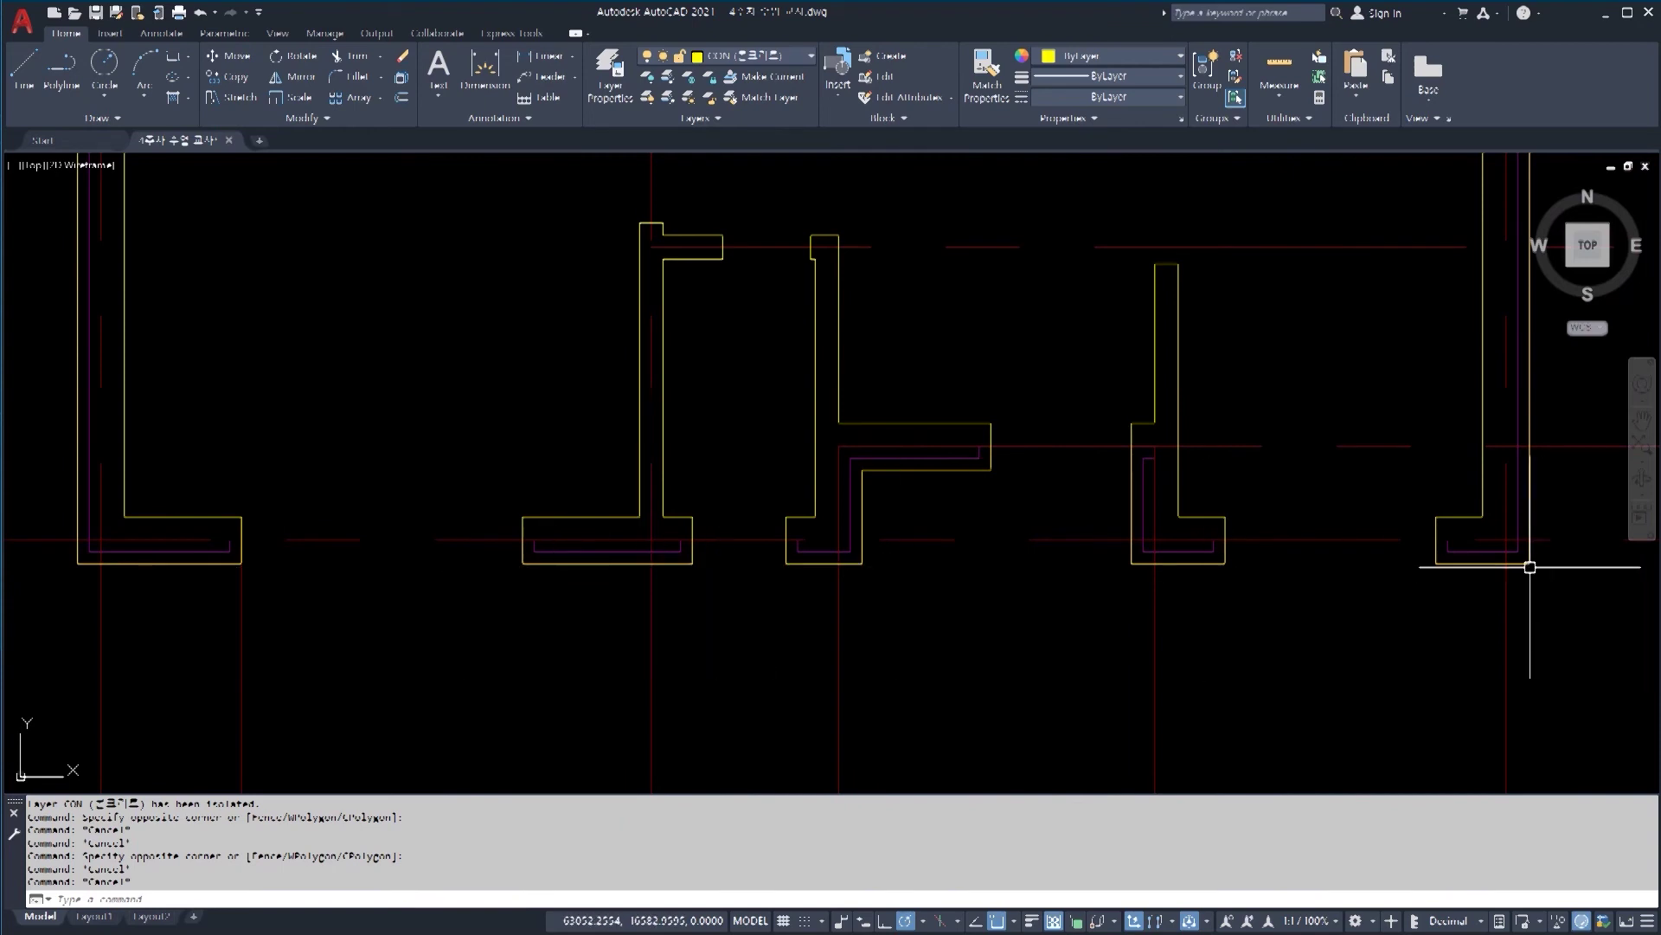
text(s)
key(Return)
click(1589, 646)
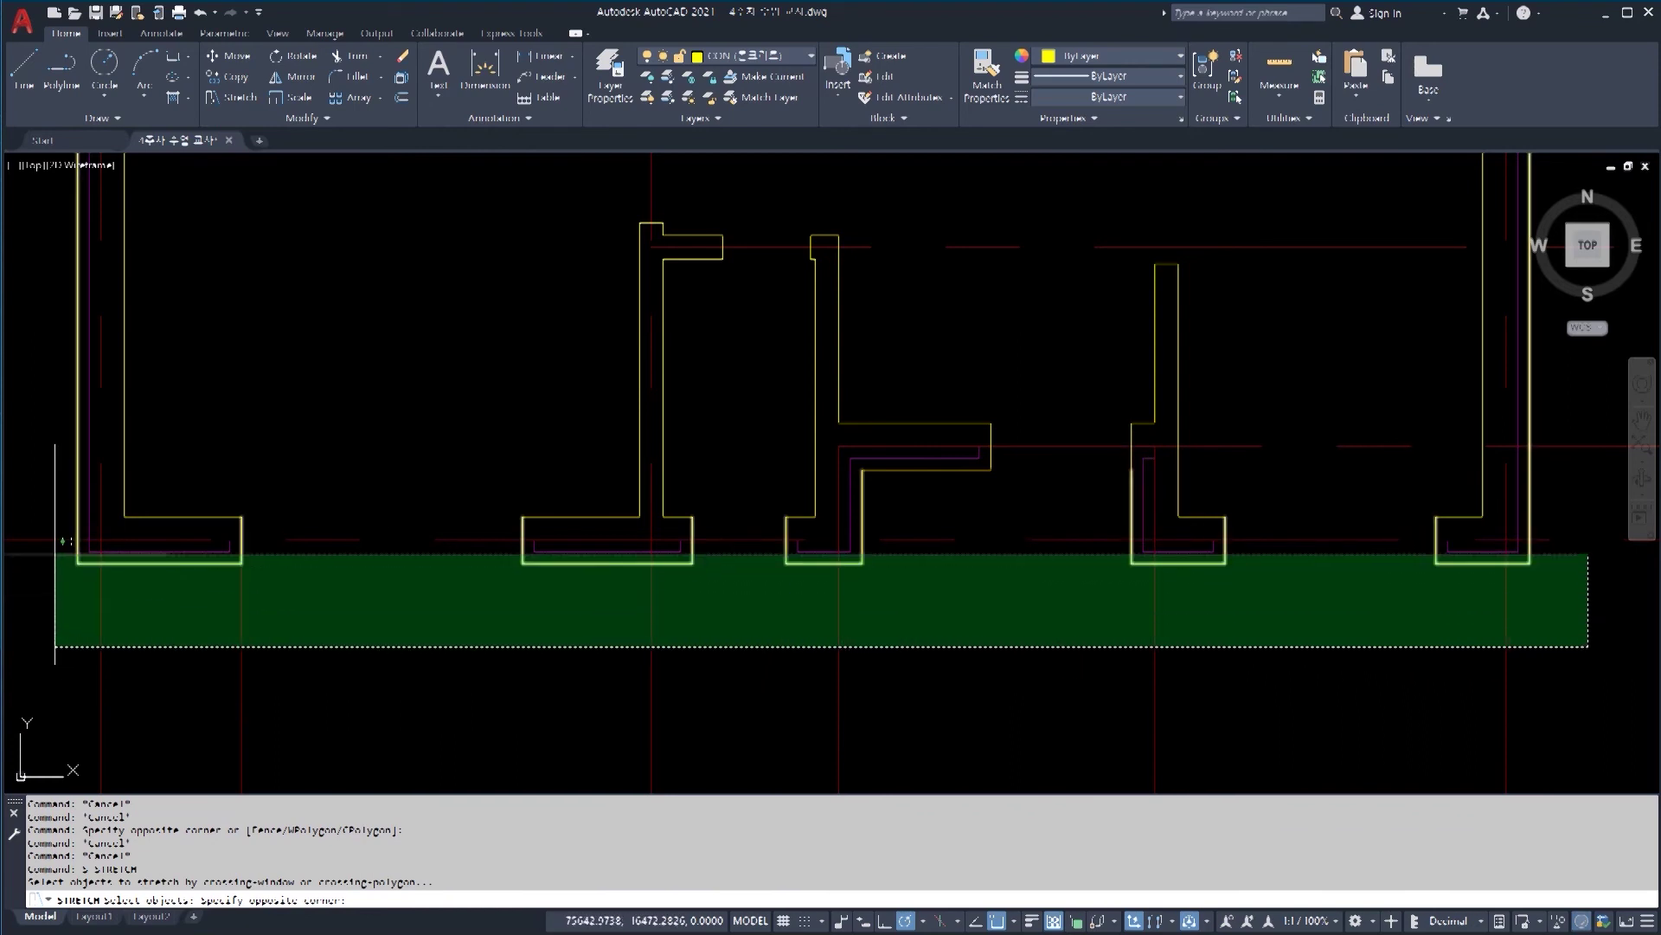
click(54, 553)
key(Return)
scroll(221, 561, up, 5)
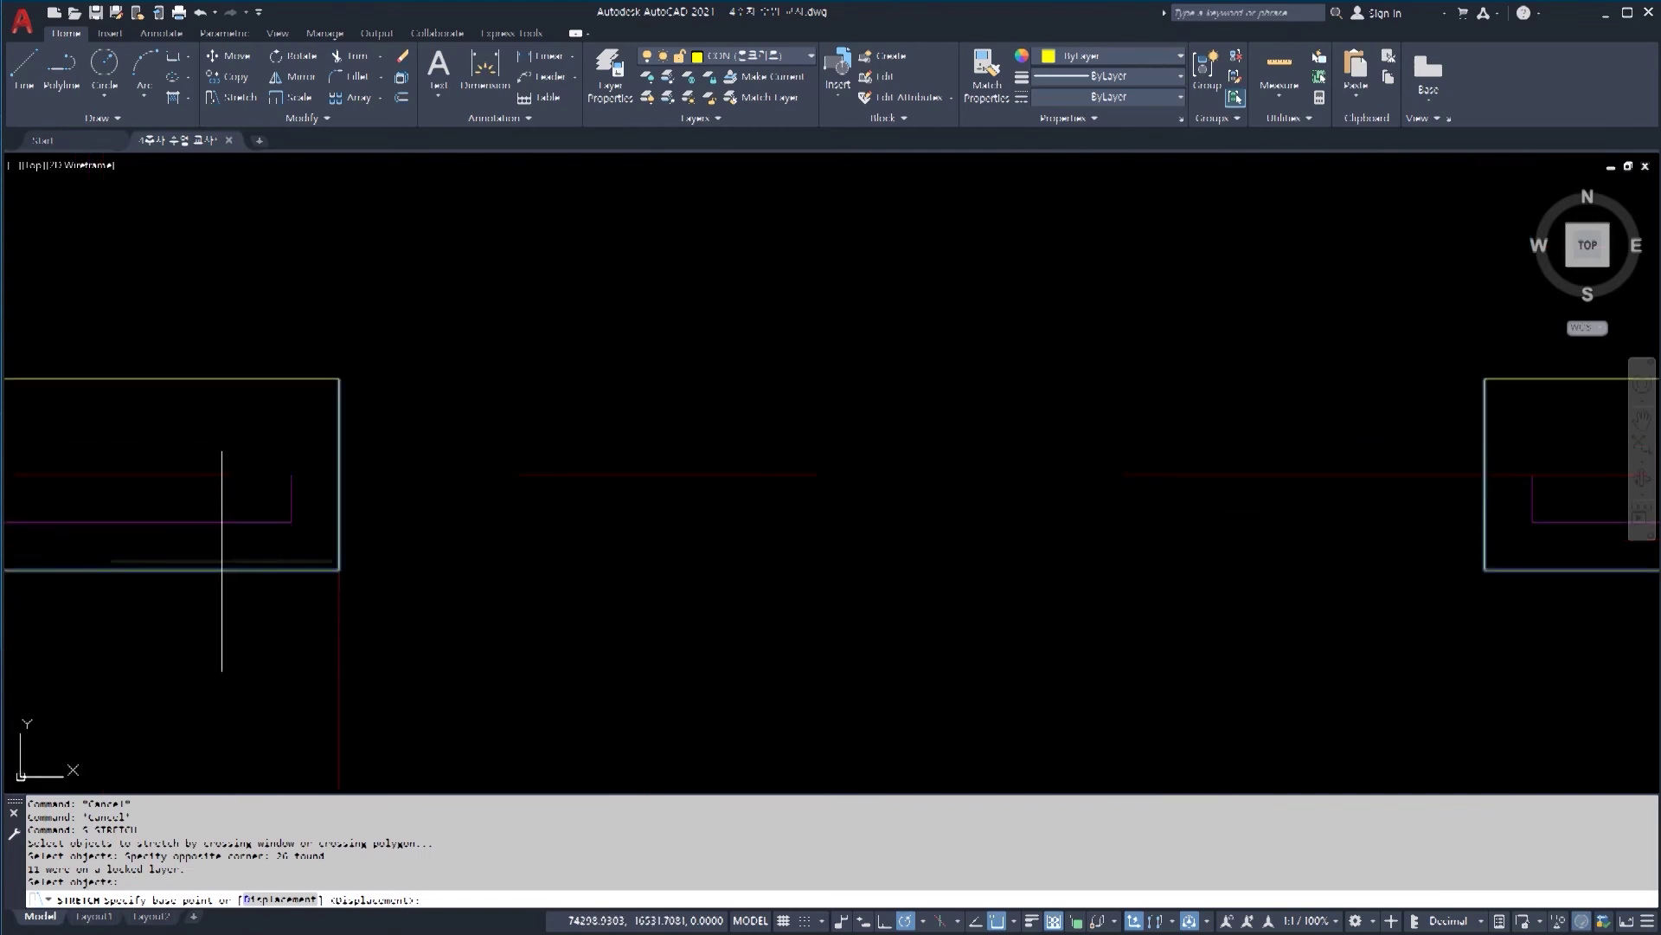
click(340, 569)
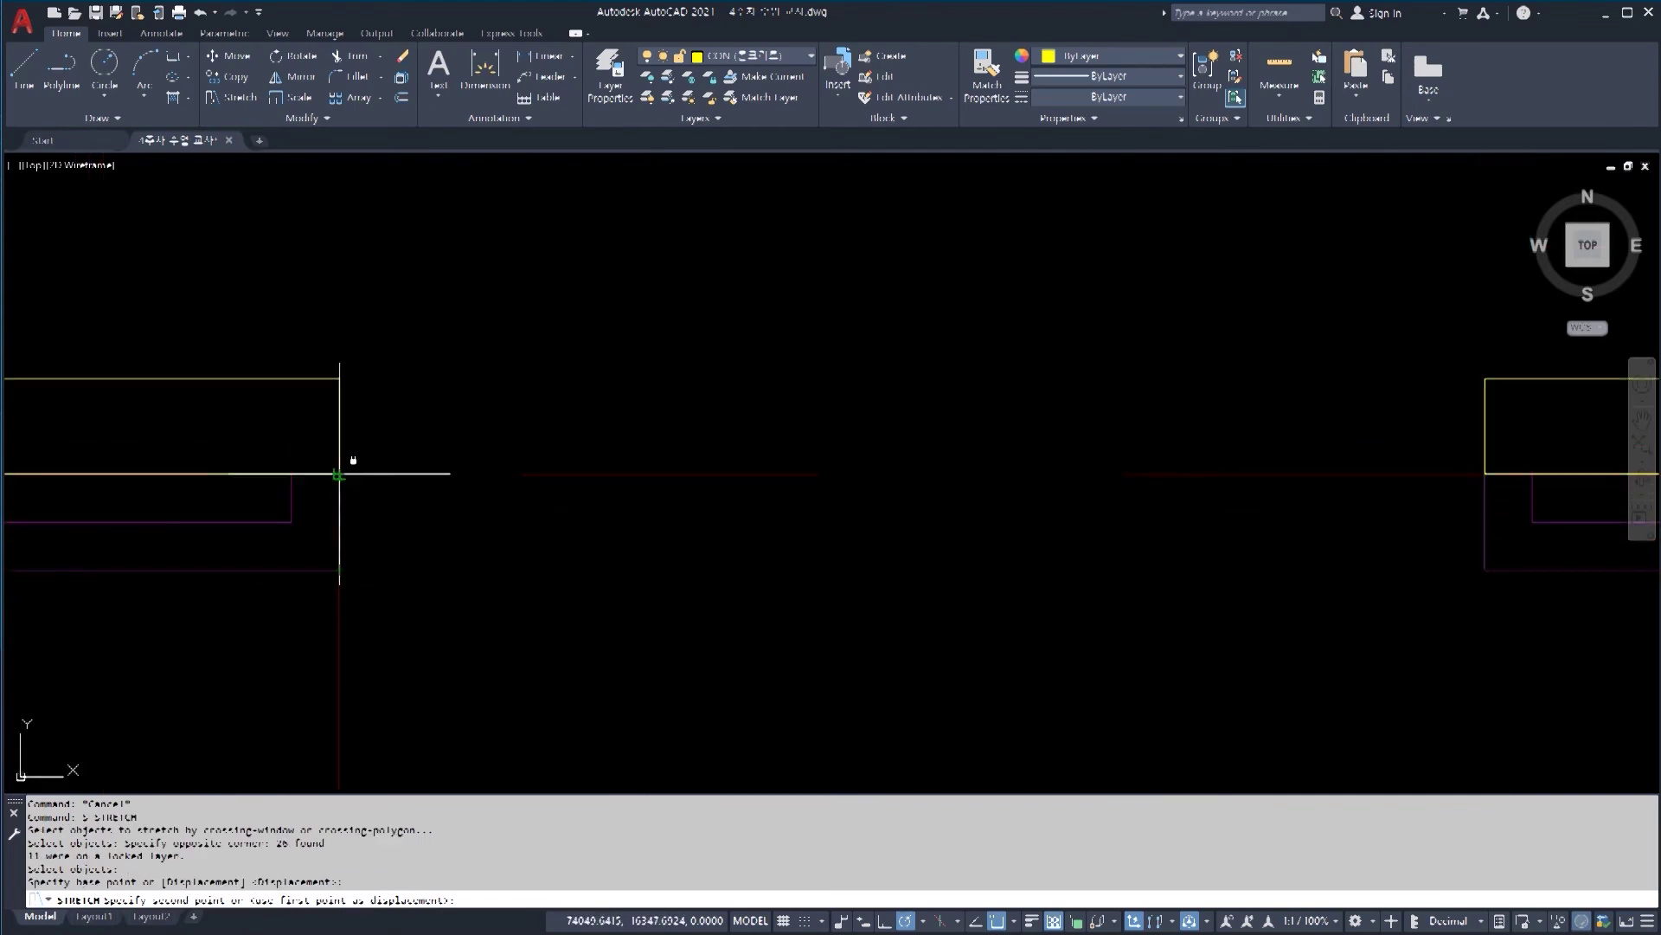
click(352, 464)
scroll(426, 568, down, 5)
scroll(1082, 580, up, 2)
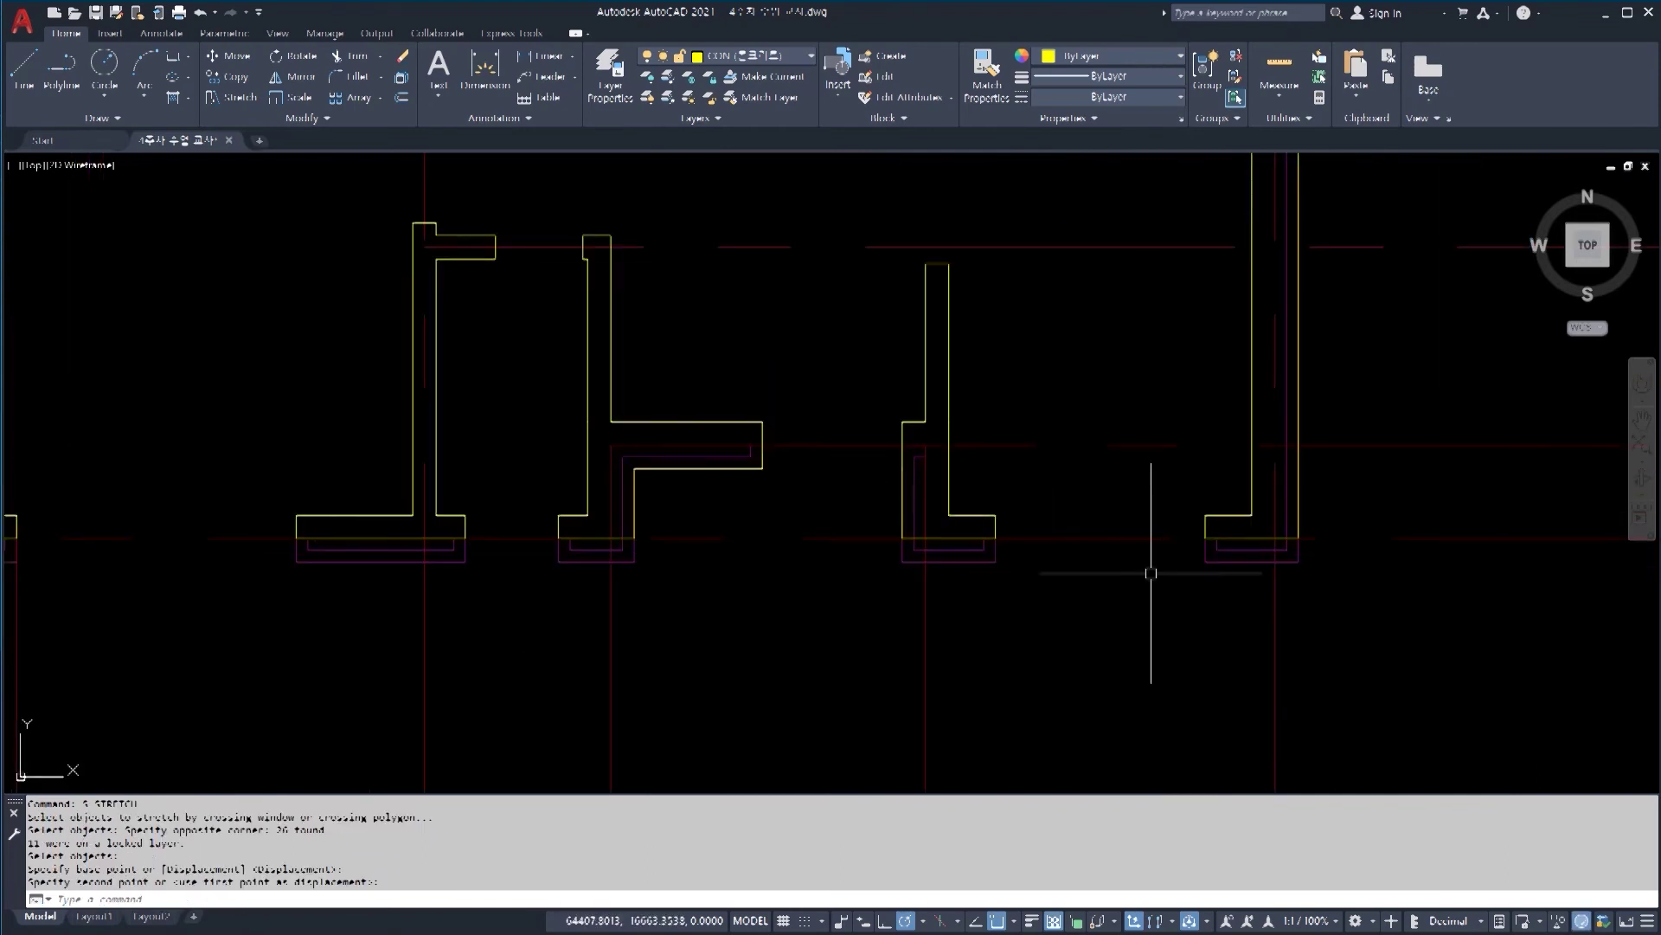
Step: Stretch the outer edges of the west concrete walls inward, from an outer corner to the centreline
scroll(750, 545, down, 2)
middle_drag(750, 547, 1324, 699)
key(space)
scroll(771, 736, up, 6)
click(765, 731)
scroll(706, 610, down, 6)
scroll(684, 559, down, 2)
middle_drag(685, 559, 699, 688)
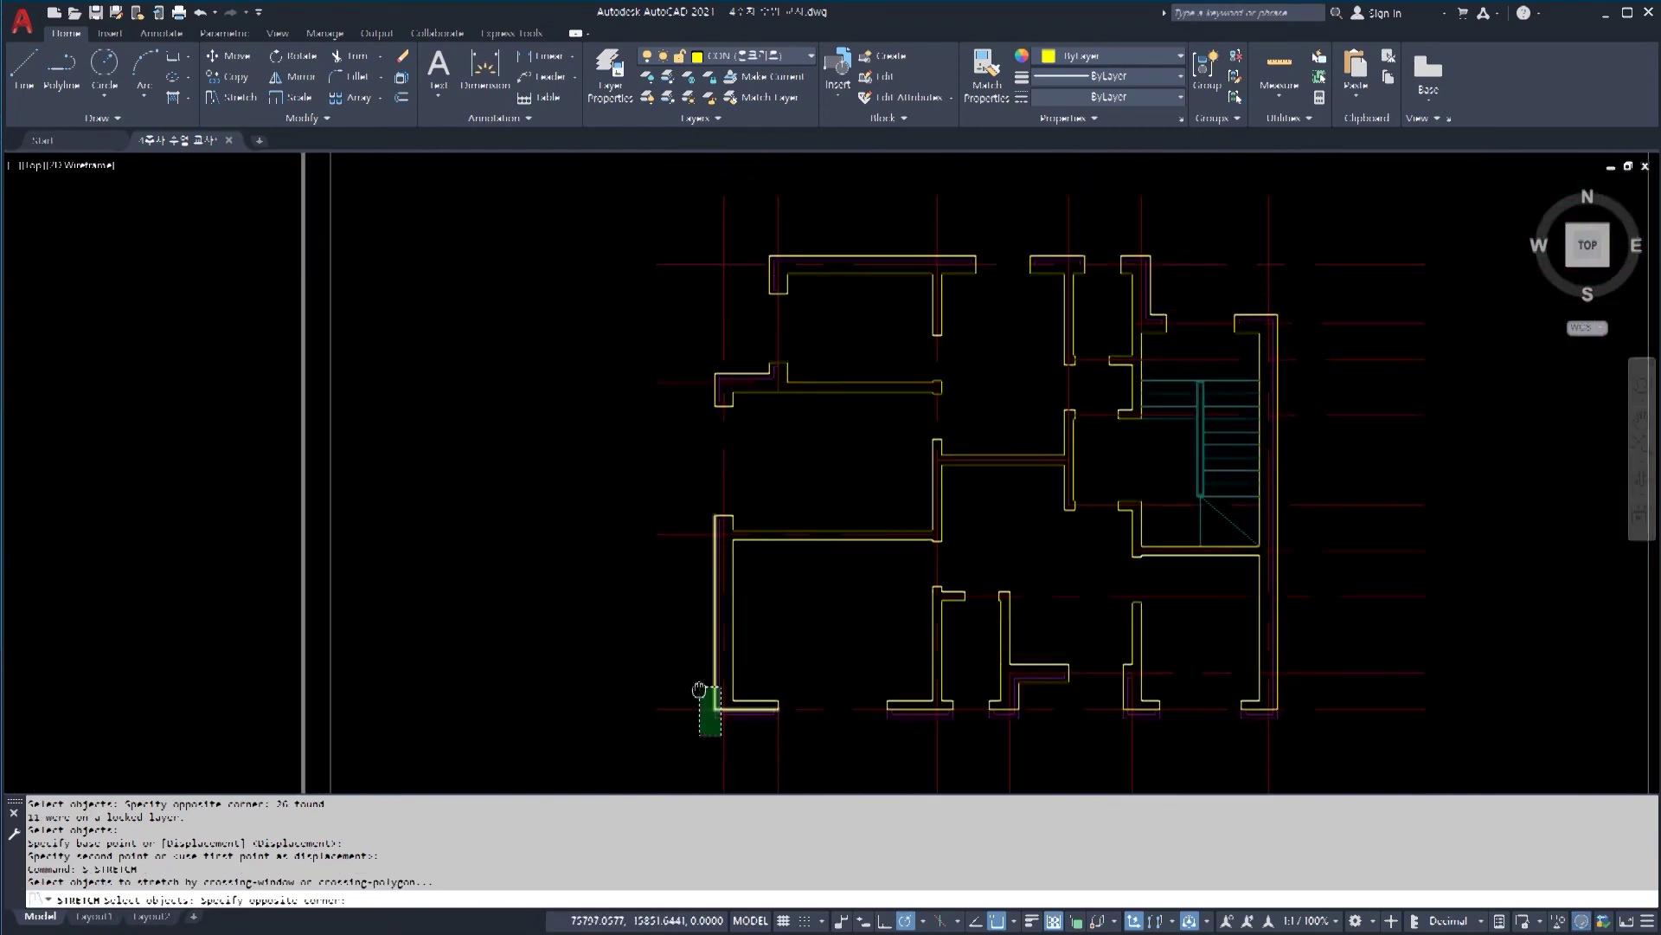
click(678, 340)
scroll(678, 337, up, 8)
key(space)
click(646, 306)
click(704, 305)
scroll(674, 637, down, 6)
Step: Stretch the outer edges of all three north concrete wall sections inward, from a wall end's outer corner to its midpoint on the centreline
text(s)
key(space)
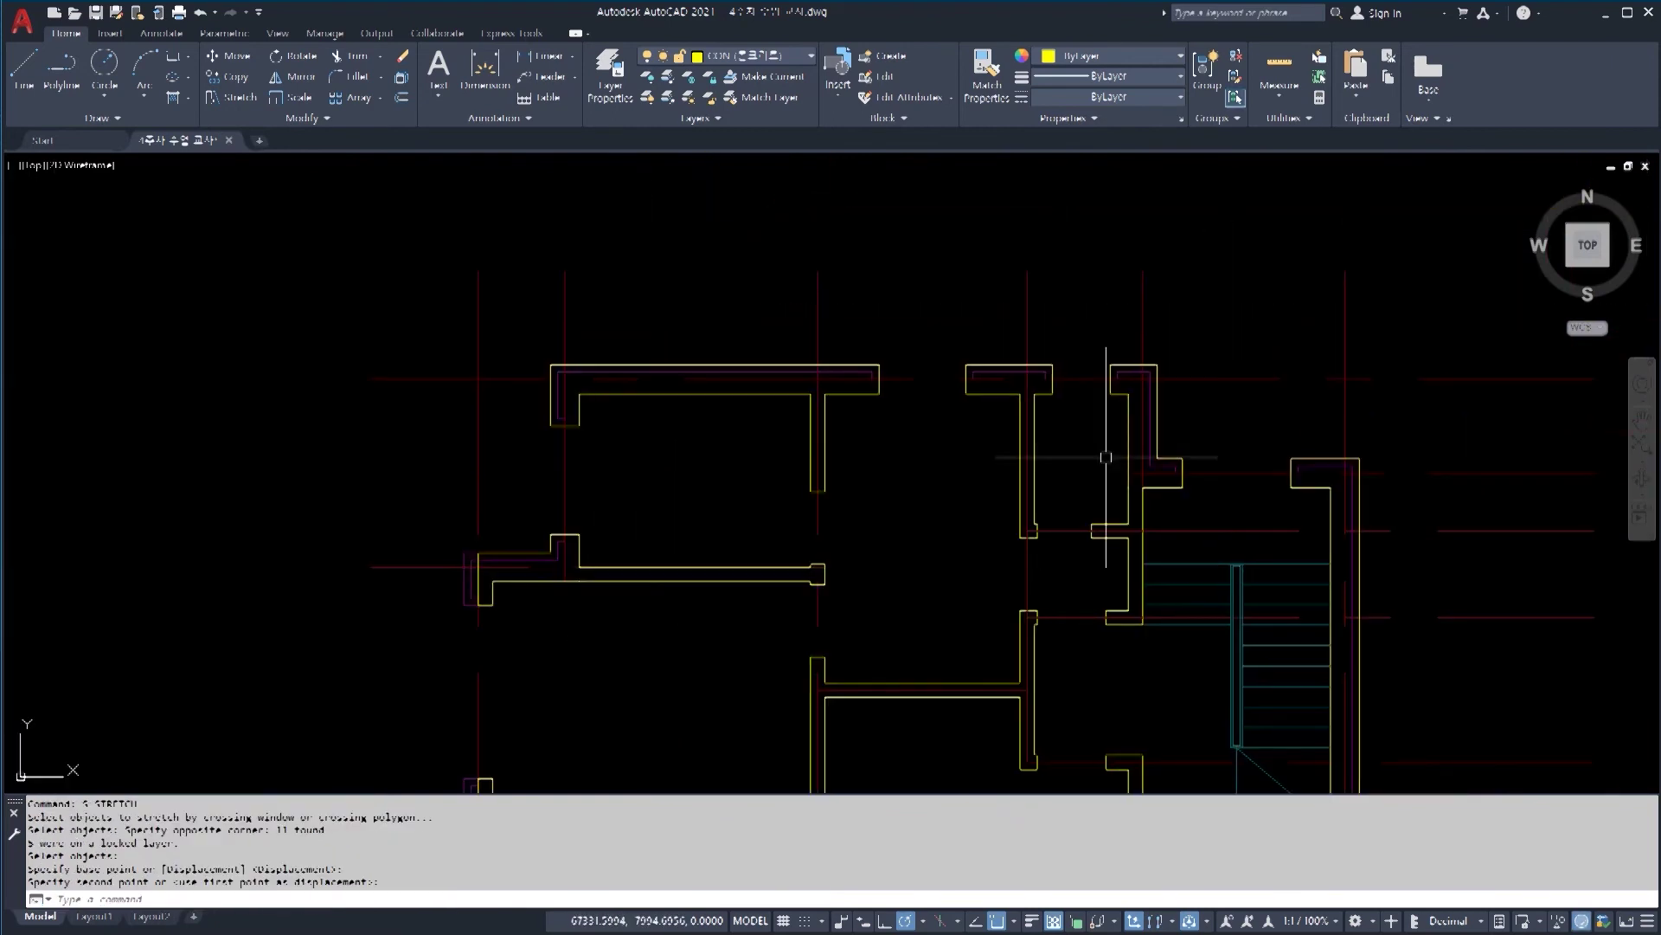
scroll(1151, 379, up, 4)
scroll(1220, 349, down, 2)
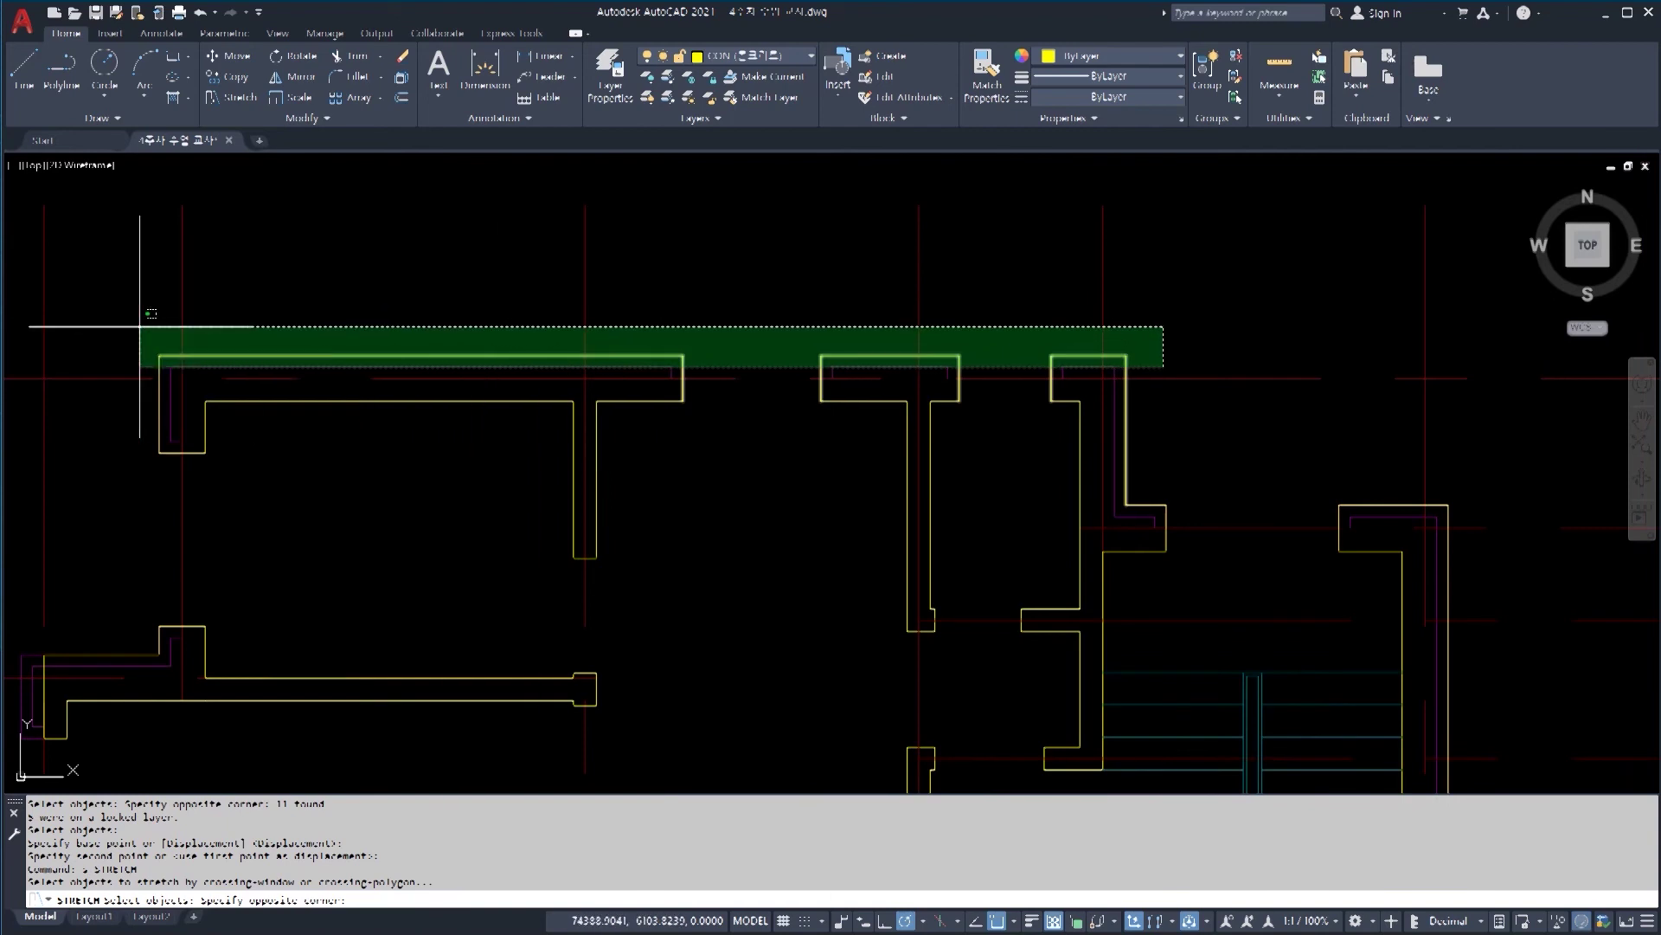
click(104, 325)
scroll(1129, 355, up, 2)
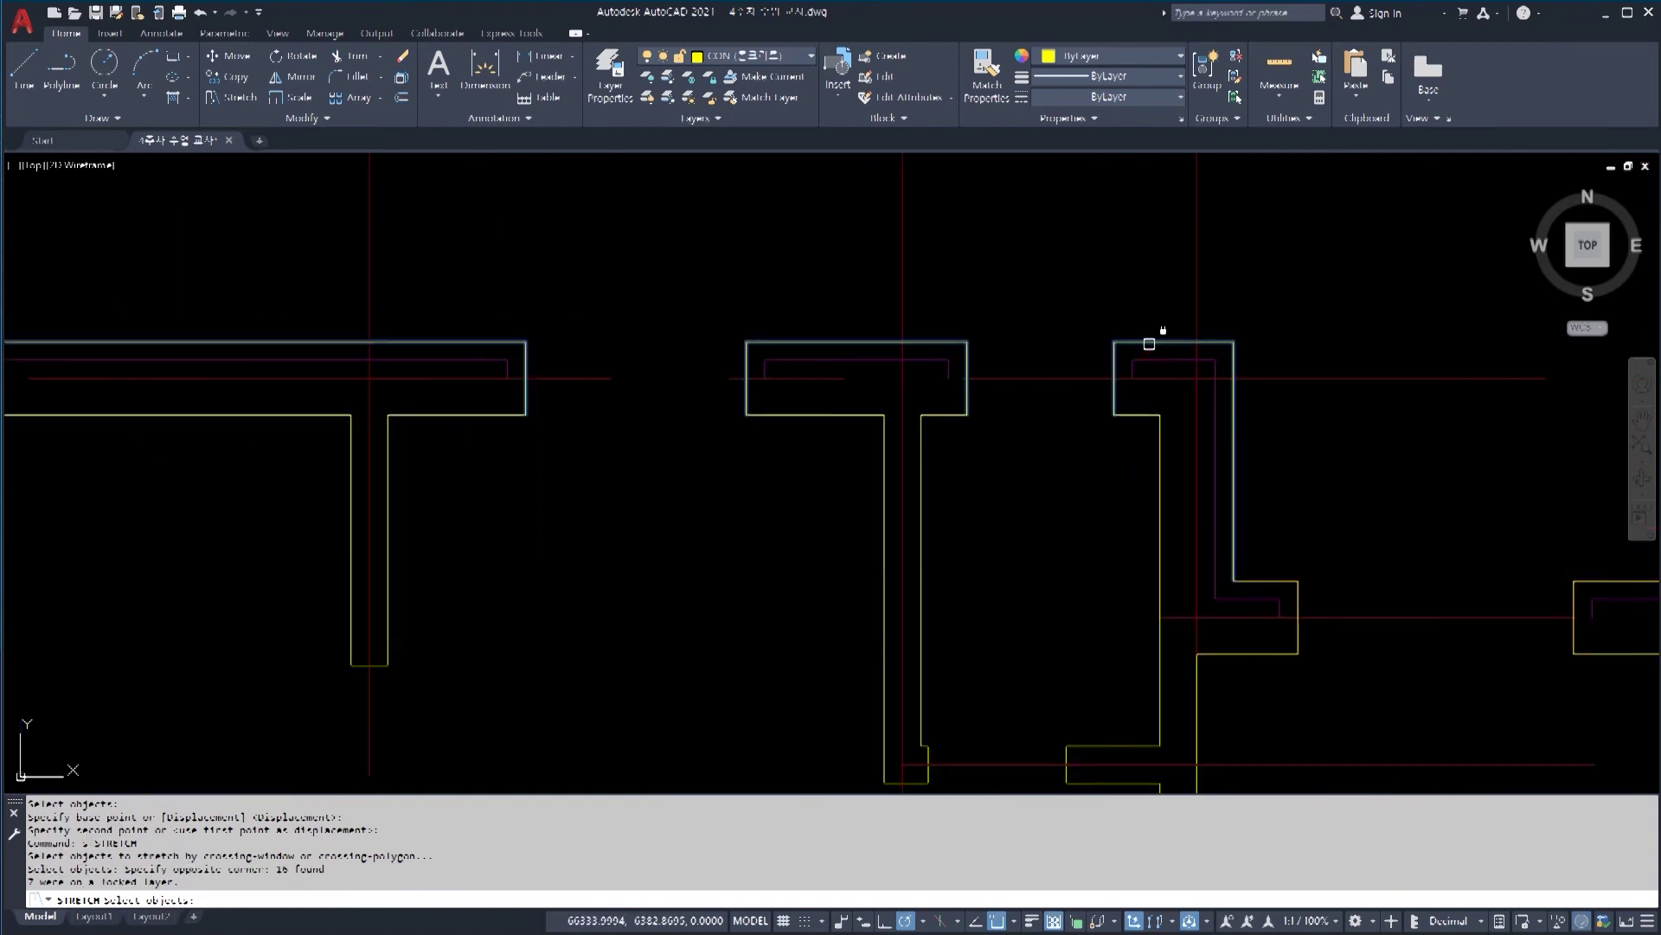
key(space)
click(1114, 379)
click(1114, 378)
scroll(938, 318, down, 4)
Step: Stretch the long east wall's outer edge inward, from its outer corner to the centreline
middle_drag(1238, 706, 1004, 334)
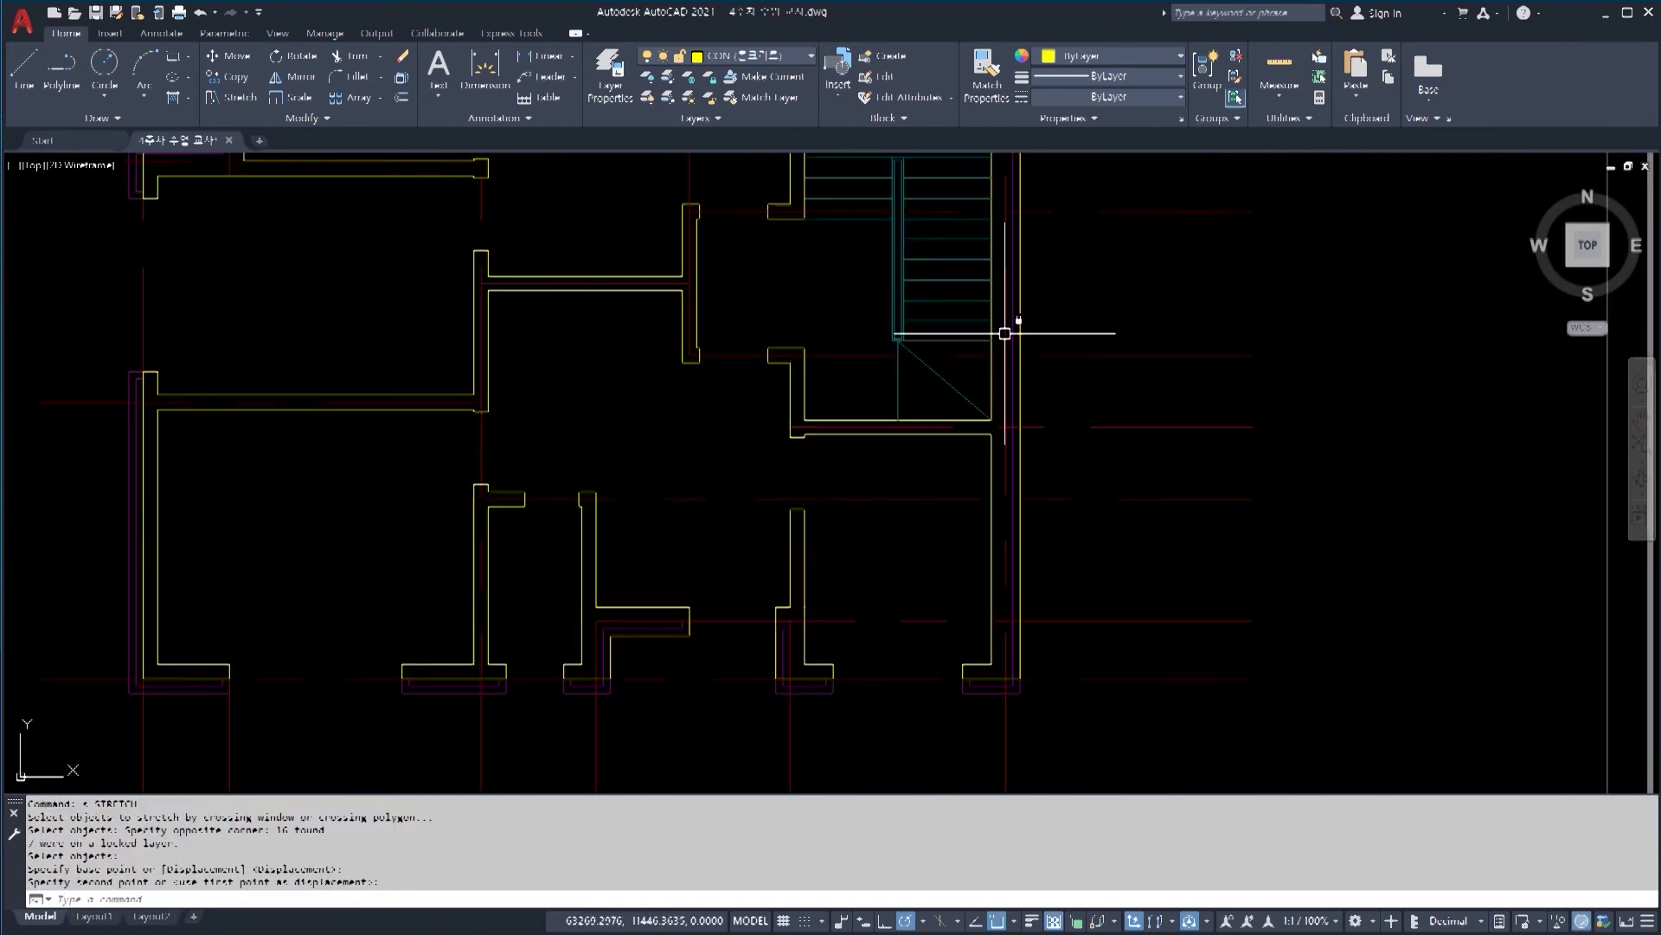
scroll(1056, 486, down, 2)
text(s)
key(space)
click(1092, 660)
click(1030, 221)
scroll(1028, 233, up, 3)
key(space)
click(1003, 206)
click(1005, 206)
Step: Stretch the north outer edges of the two wall ends above the stairwell down to the centreline
middle_drag(943, 262, 1124, 561)
scroll(1109, 518, up, 4)
text(s)
key(space)
click(1402, 487)
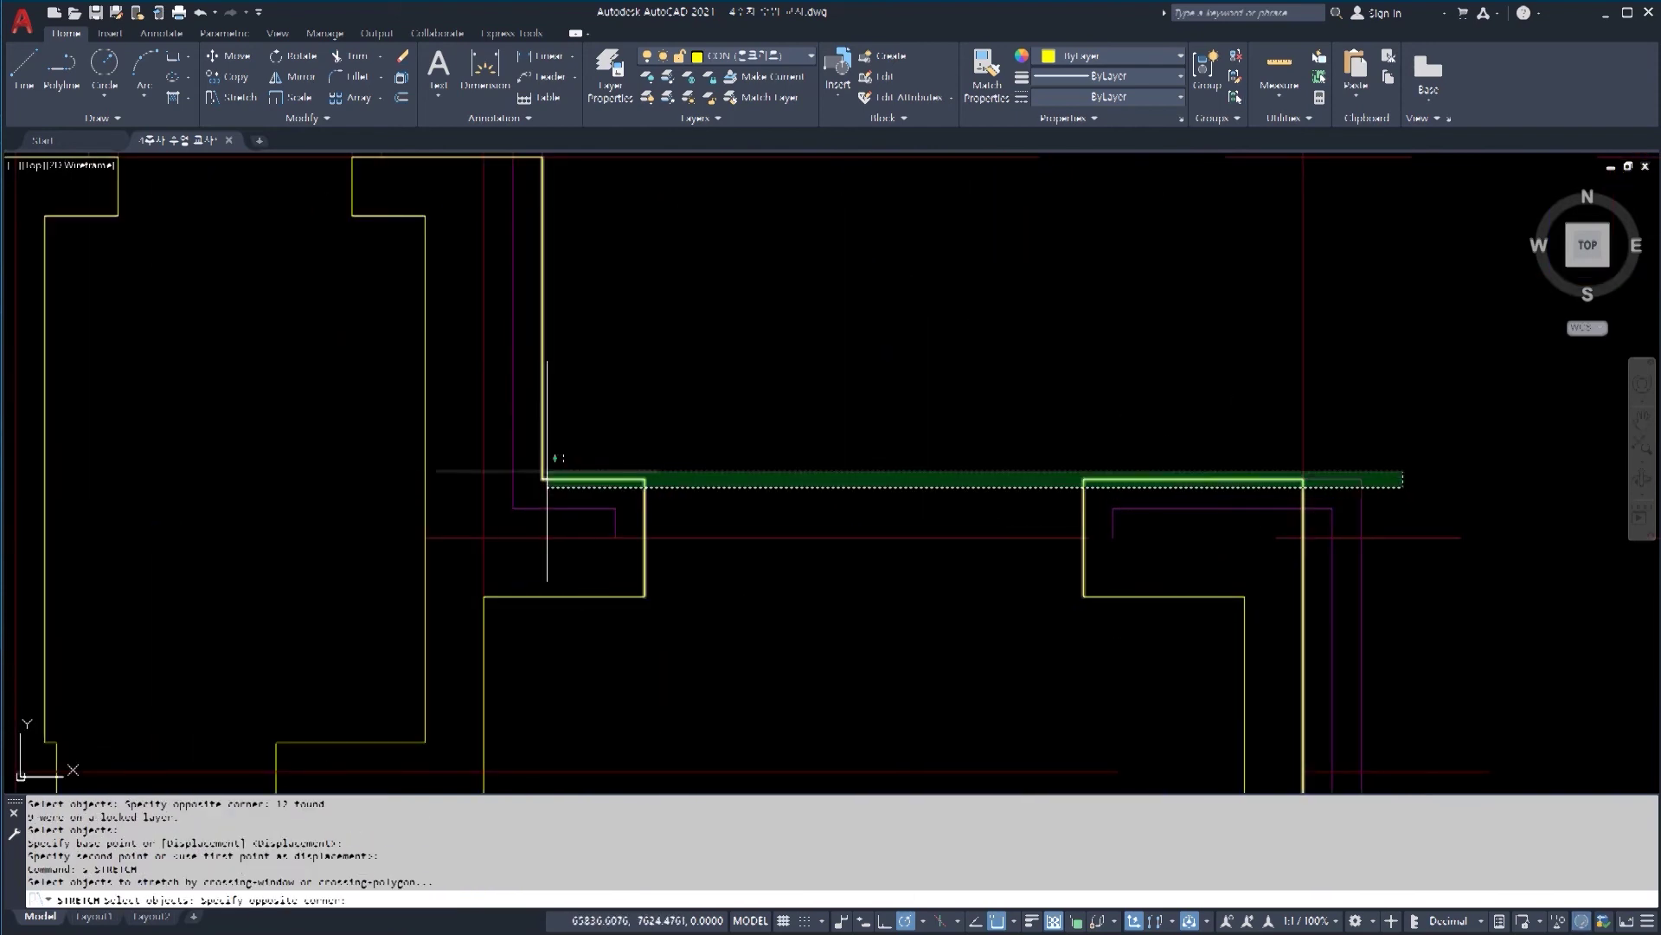
click(517, 470)
key(space)
click(543, 479)
click(543, 538)
text(s)
key(space)
click(574, 570)
mouse_move(546, 526)
middle_down()
mouse_move(644, 635)
mouse_move(909, 686)
middle_up()
click(923, 278)
key(space)
key(Escape)
key(Escape)
Step: Stretch the east outer edge of the short vertical wall northwest of the stairwell onto the vertical centreline
text(s)
key(space)
click(937, 719)
click(883, 305)
key(space)
click(907, 325)
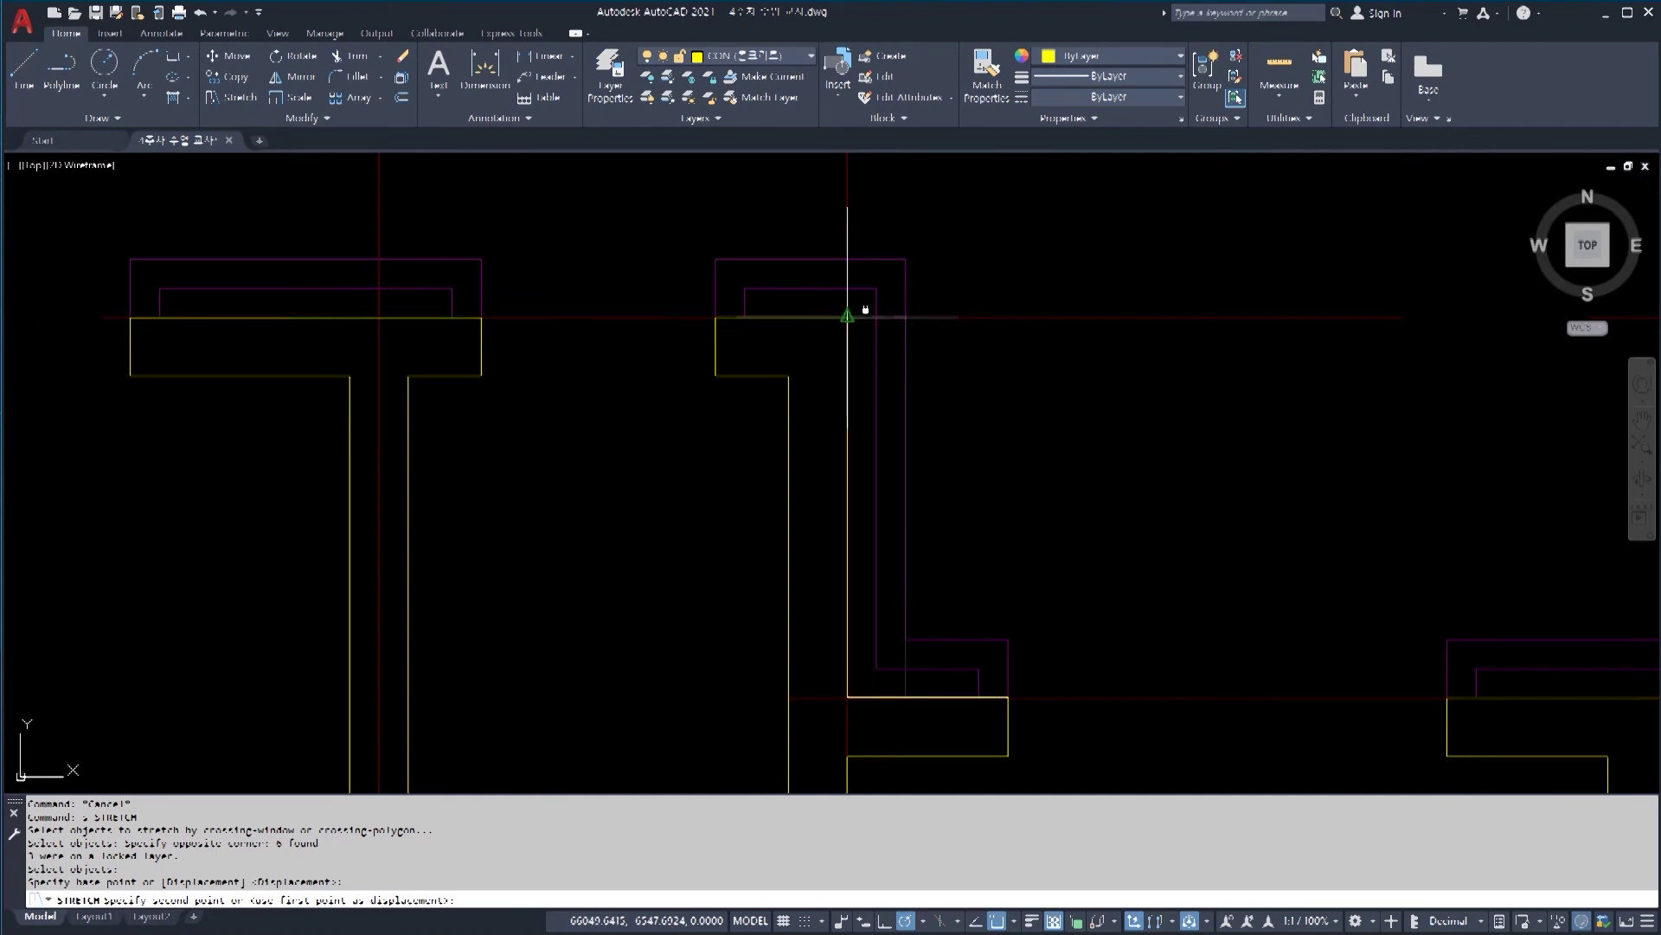
click(848, 317)
Step: Stretch the west outer edge of the northwest corner wall's short return inward to the vertical centreline
scroll(1198, 470, down, 6)
scroll(439, 628, up, 2)
scroll(547, 354, up, 4)
text(s)
key(space)
click(584, 502)
click(526, 235)
key(space)
click(552, 258)
click(611, 259)
scroll(636, 372, down, 4)
middle_drag(675, 424, 838, 178)
scroll(753, 351, up, 6)
middle_drag(790, 319, 864, 378)
text(s)
key(space)
click(898, 429)
click(853, 216)
click(893, 426)
key(Escape)
key(Escape)
Step: Stretch the west-facing vertical edge of the stepped west wall onto the vertical centreline
text(s)
click(903, 497)
click(852, 251)
key(space)
click(874, 264)
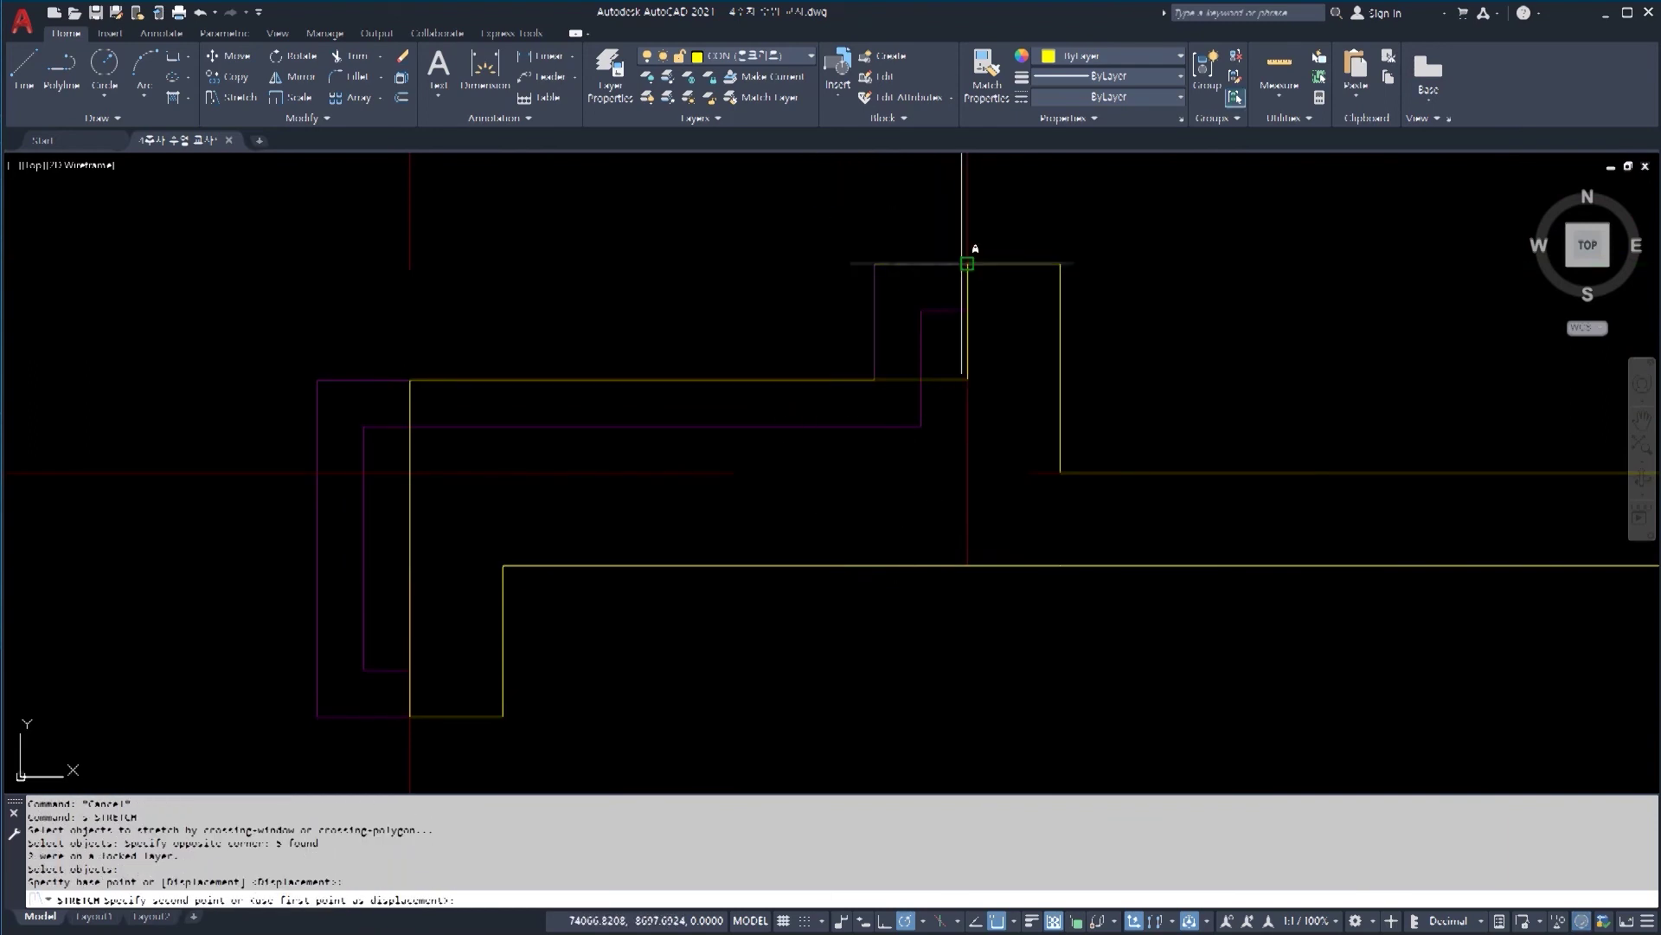
click(966, 264)
key(Escape)
text(s)
click(925, 485)
key(Escape)
Step: Stretch the stepped west wall's north-facing horizontal outer edge down to the horizontal centreline
text(s)
click(1007, 445)
click(398, 382)
key(space)
click(410, 380)
click(410, 471)
scroll(745, 377, down, 5)
key(Escape)
key(Escape)
Step: Stretch the east-facing vertical outer edge of the stepped south wall inward toward the vertical centreline
scroll(729, 736, up, 1)
scroll(987, 773, up, 2)
middle_drag(1563, 588, 793, 613)
scroll(792, 614, up, 2)
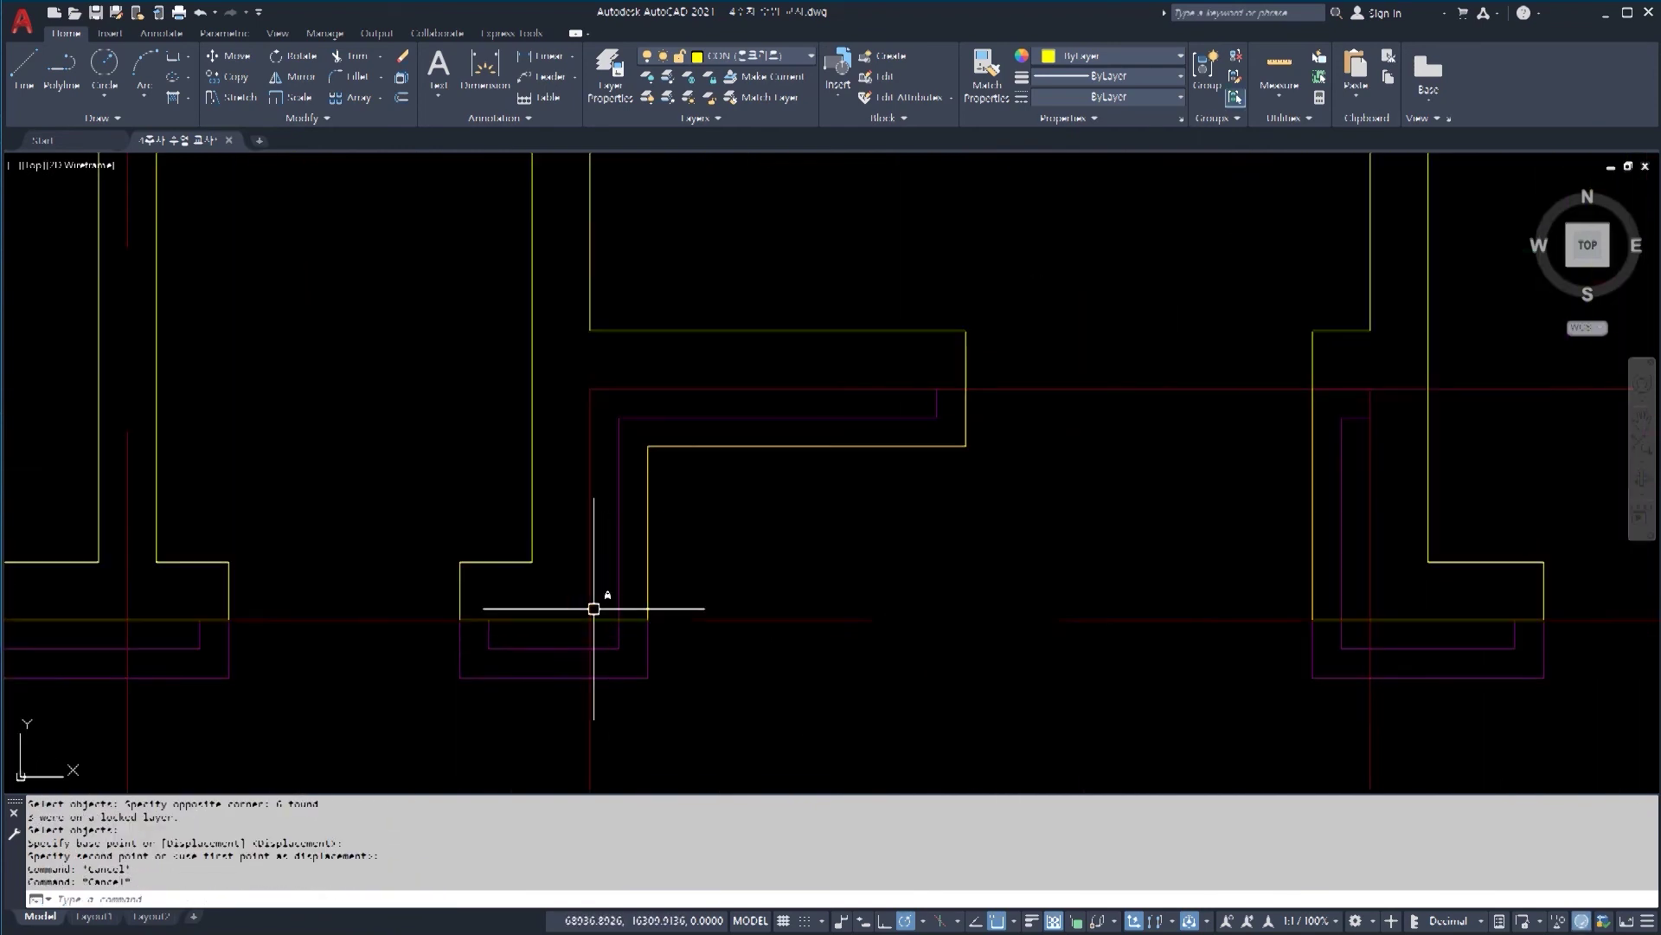
text(s)
click(743, 717)
click(635, 434)
key(space)
click(648, 446)
click(597, 447)
key(Escape)
Step: Stretch the same vertical edge of the stepped south wall the remaining short distance, exactly onto the centreline
text(s)
click(704, 661)
click(582, 433)
key(space)
scroll(605, 470, up, 2)
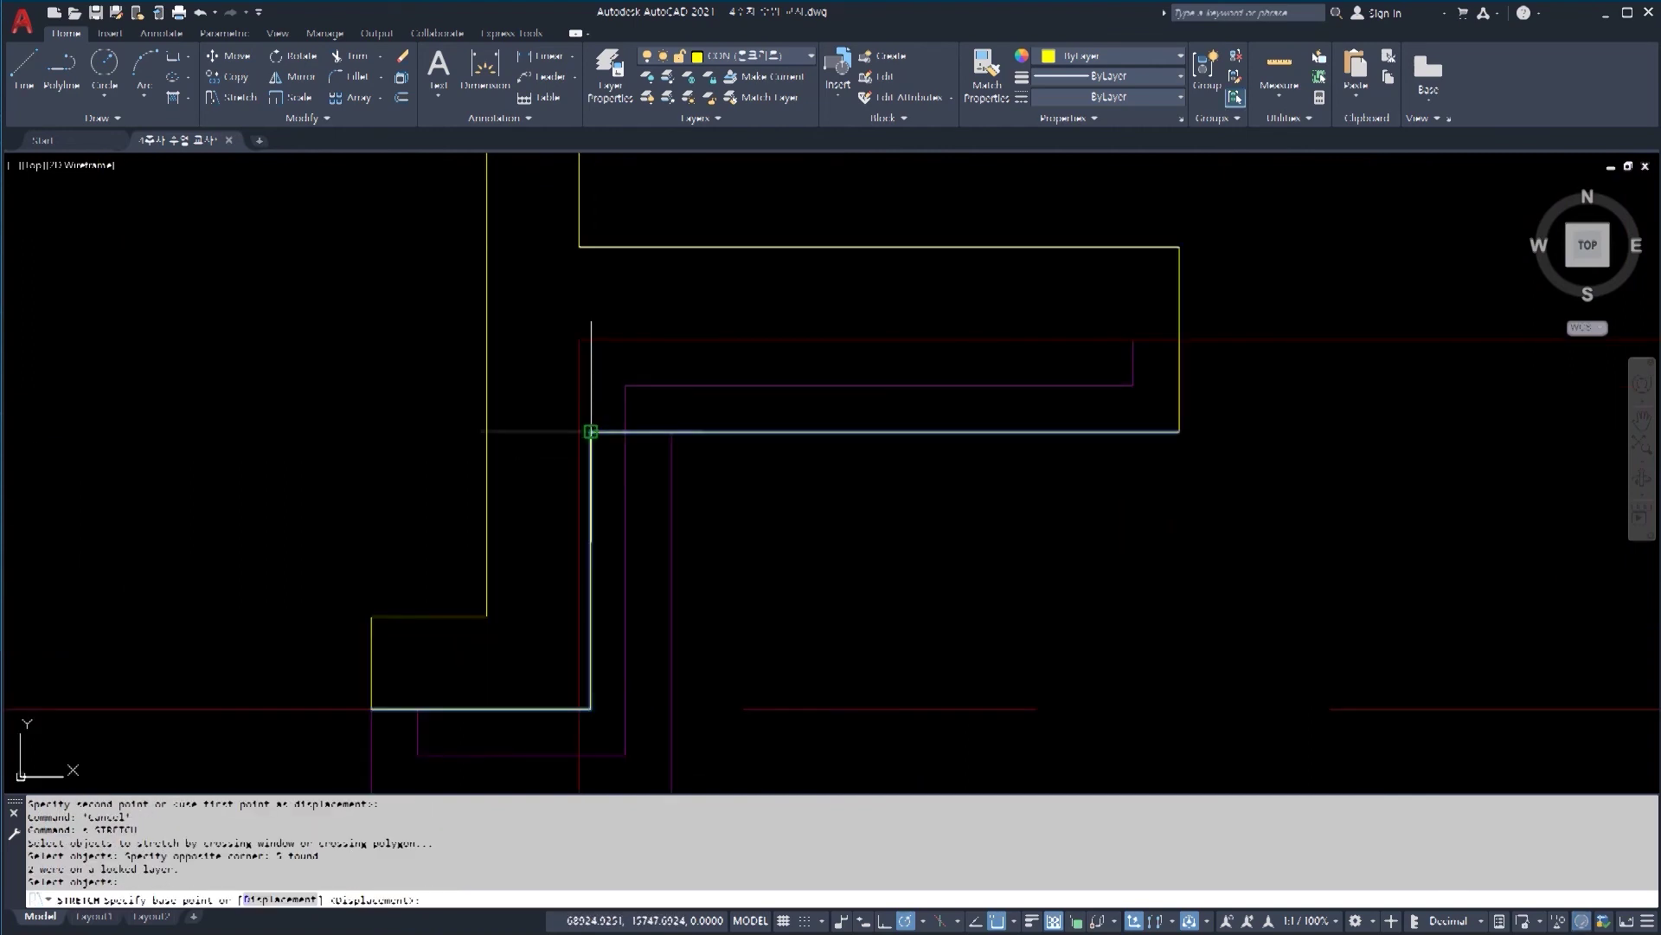
click(591, 431)
click(579, 433)
key(Escape)
key(Escape)
text(s)
click(1263, 470)
click(567, 416)
key(space)
click(578, 433)
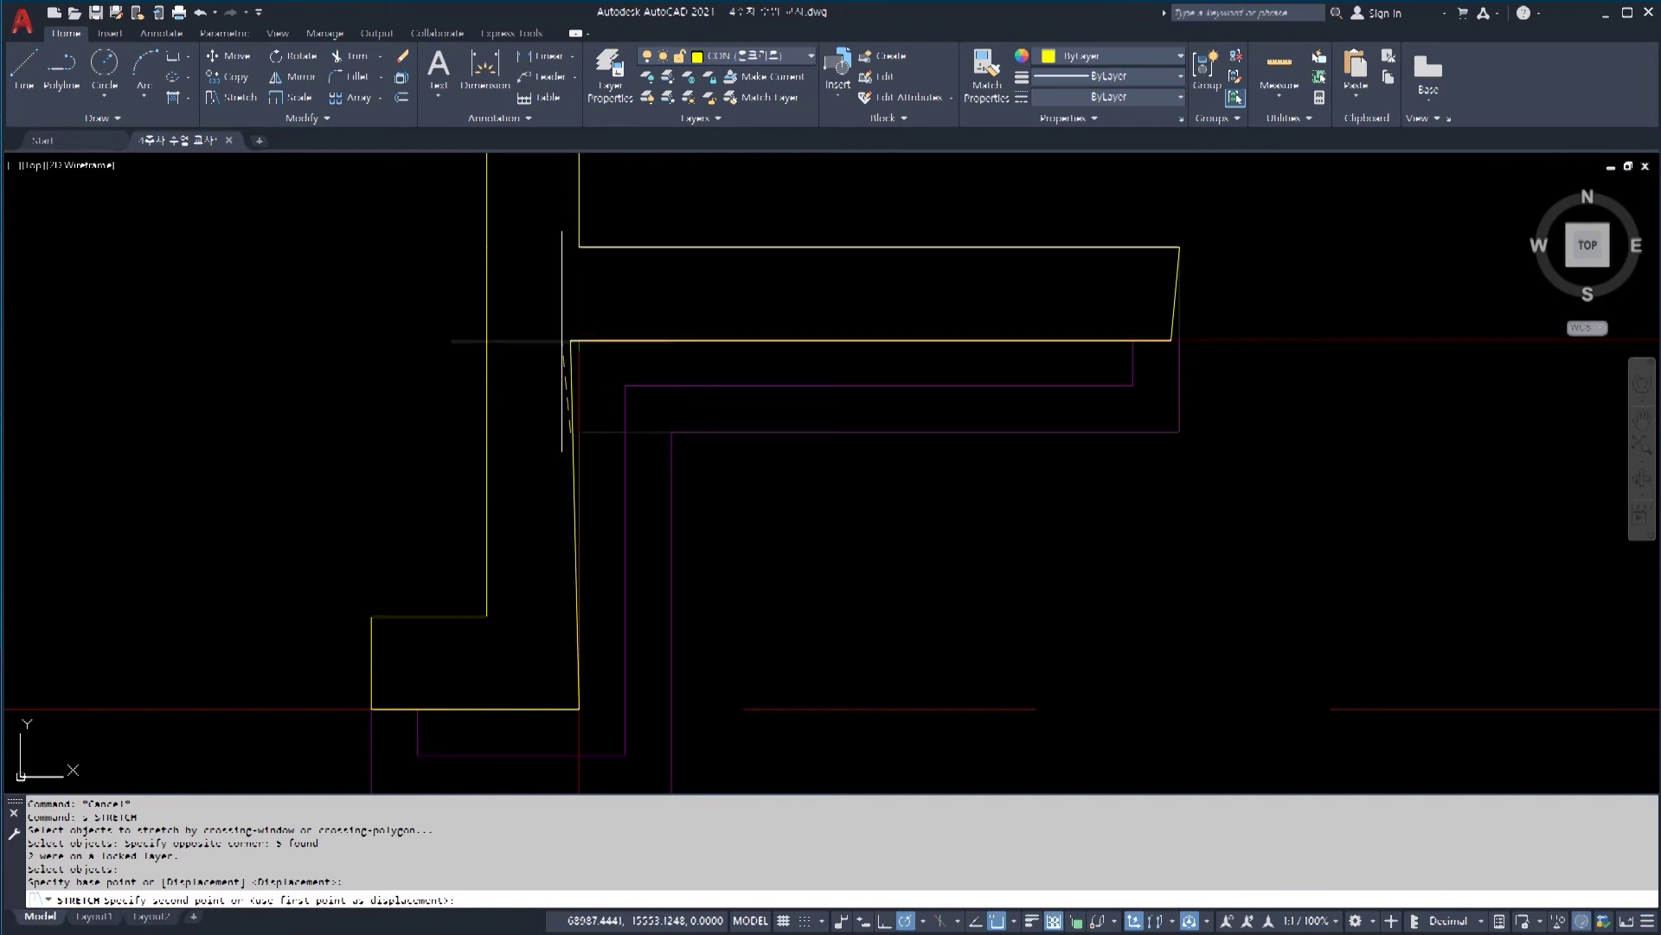
key(Escape)
key(Escape)
Step: Stretch the south-facing horizontal outer edge of the stepped south wall up to the horizontal centreline
text(s)
click(1333, 491)
click(575, 417)
key(space)
click(578, 432)
click(579, 339)
scroll(550, 345, down, 3)
key(Escape)
key(Escape)
scroll(1107, 469, up, 3)
text(s)
middle_drag(916, 587, 936, 714)
key(Escape)
key(Escape)
text(s)
click(905, 706)
click(866, 253)
key(Escape)
key(Escape)
text(s)
click(902, 708)
key(Escape)
key(Escape)
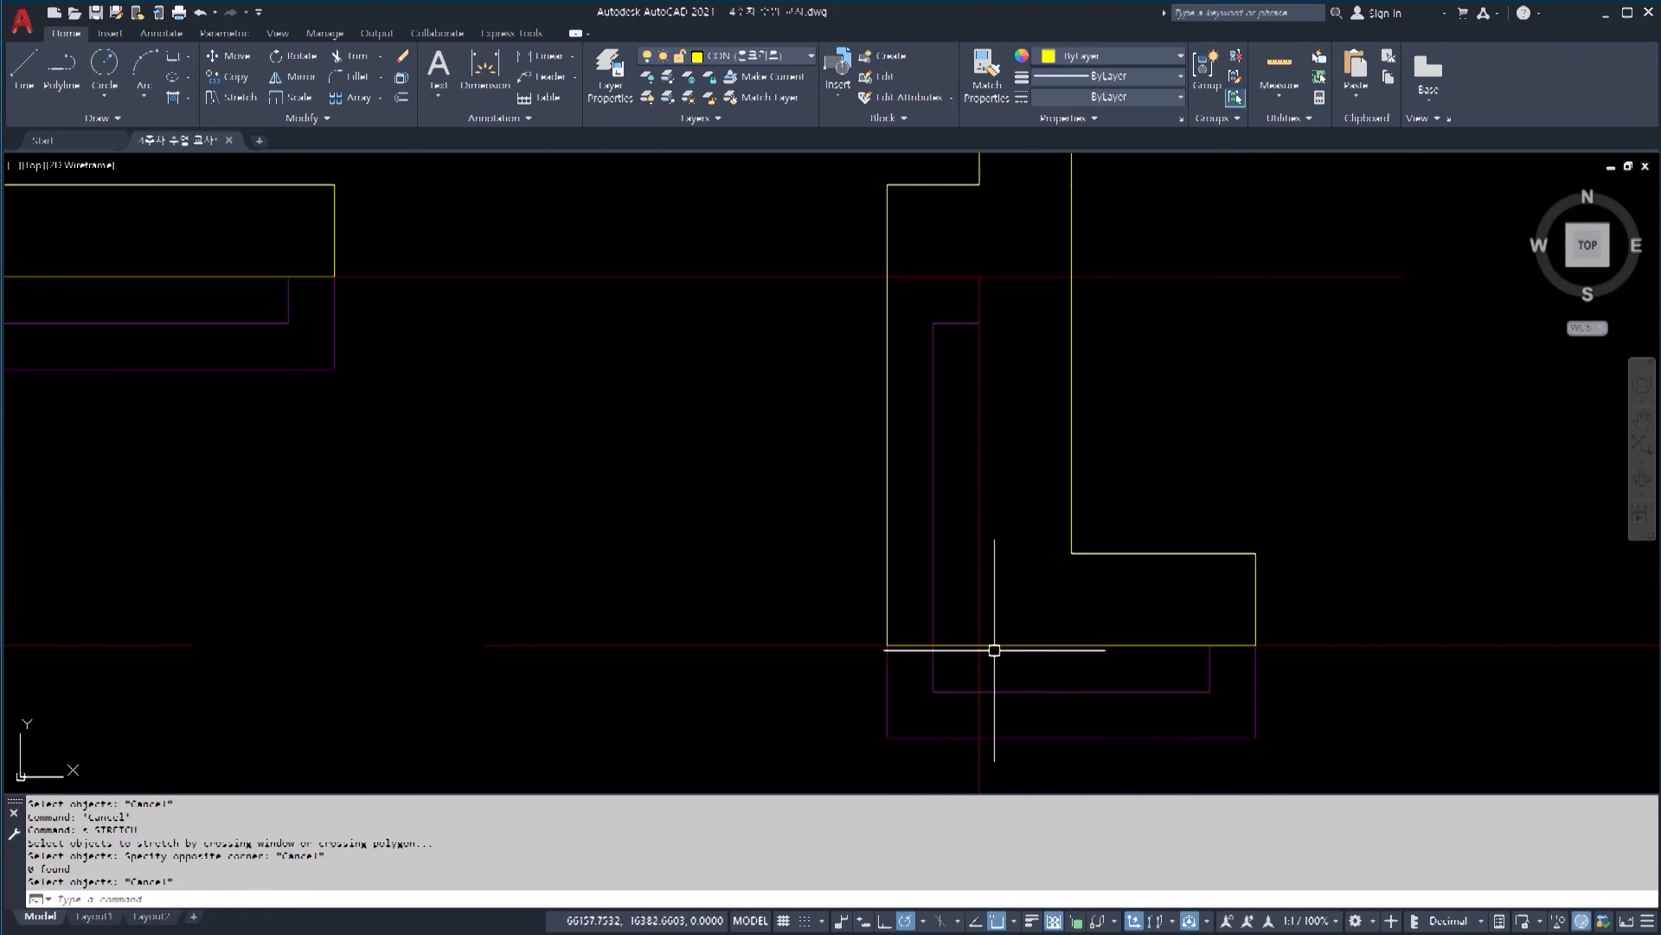
Step: Shorten the south-facing outer edge of the wall east of the south recess so its west end meets the vertical centreline
middle_drag(895, 238, 933, 290)
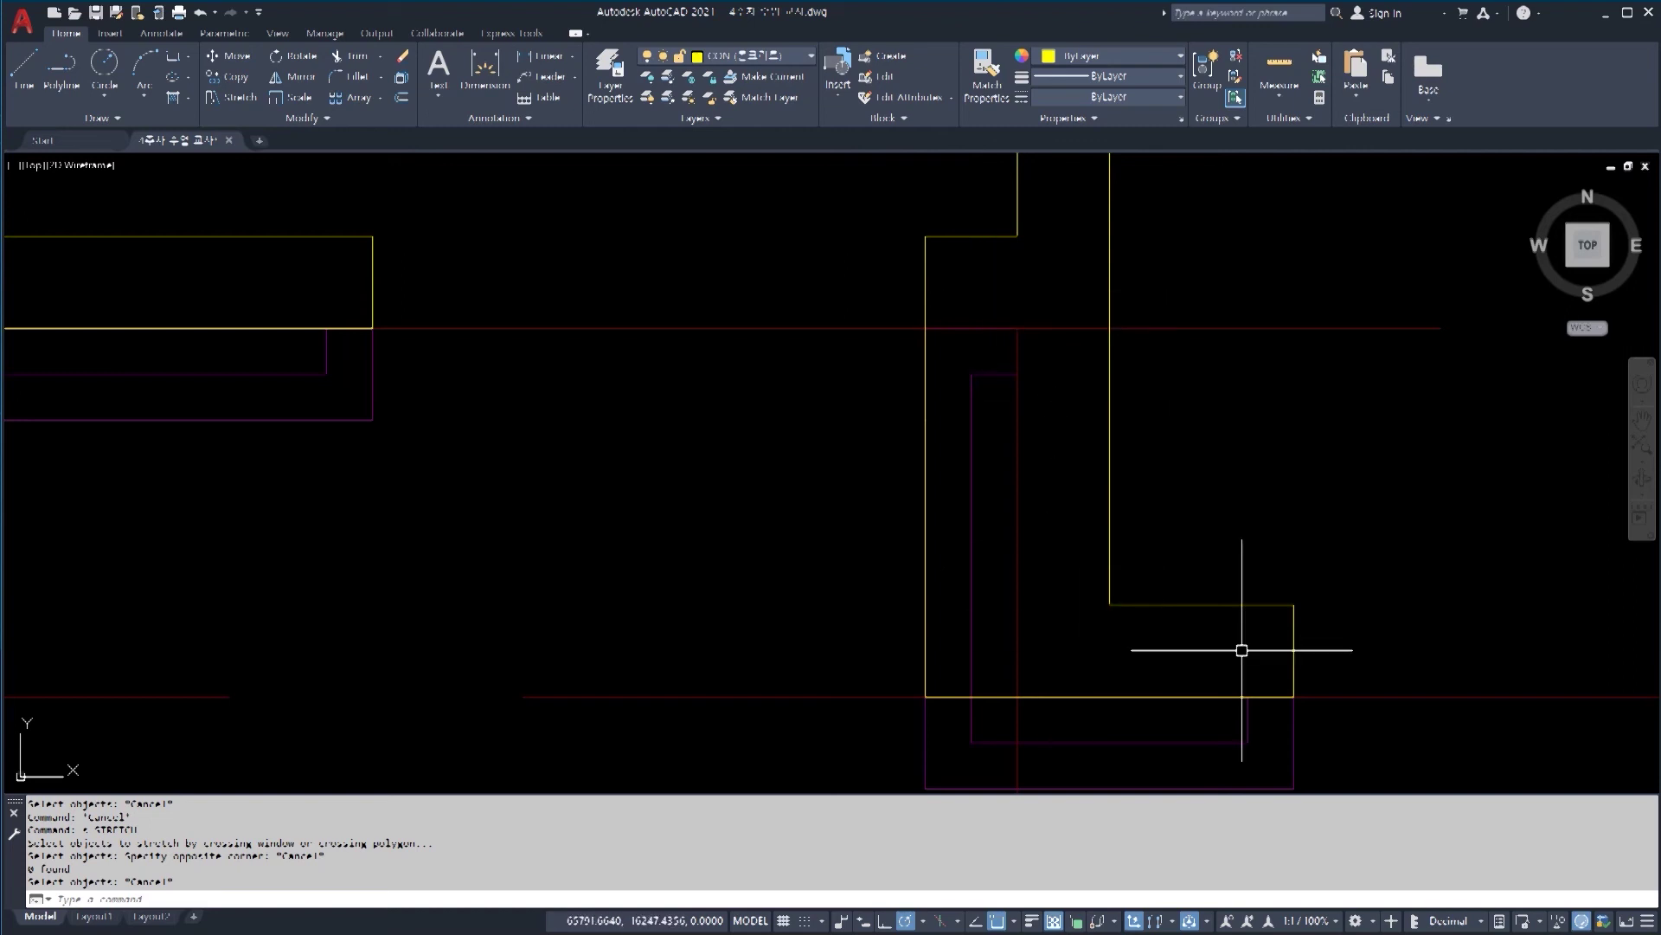
click(980, 698)
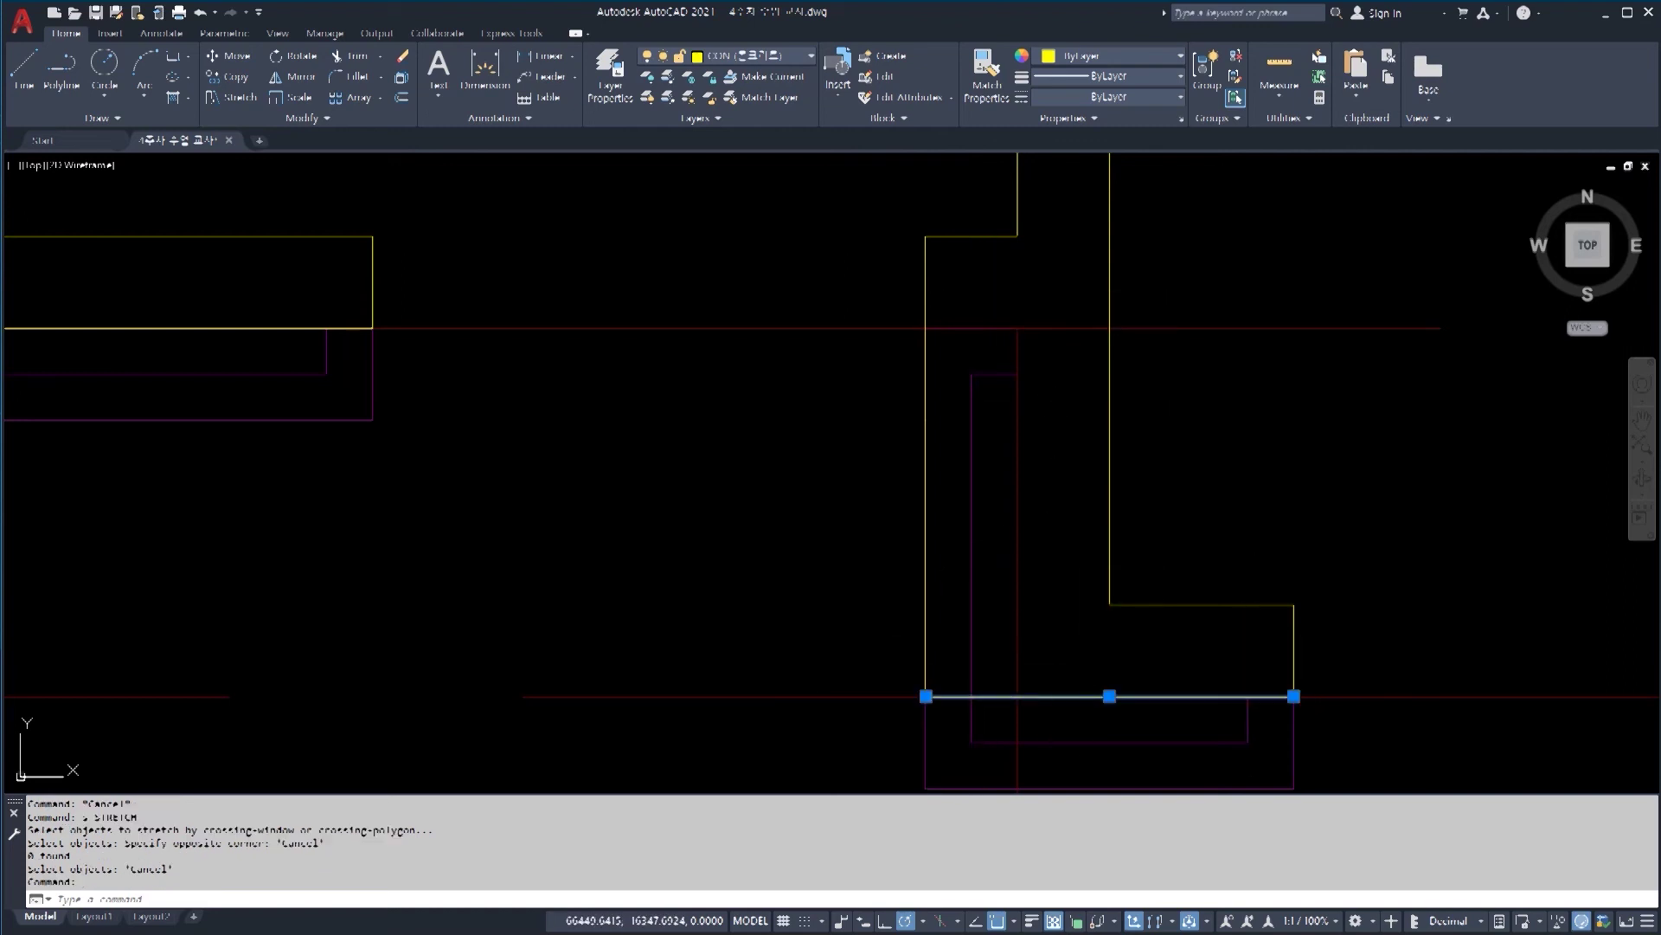
click(926, 696)
key(Escape)
key(Escape)
Step: Draw lines from that edge's new end north along the vertical centreline, then west along the horizontal centreline to the old outer edge
text(l)
key(Return)
click(1018, 697)
click(1017, 328)
click(925, 328)
key(Escape)
key(Escape)
Step: Erase the redundant west-facing outer edge segment beside the newly drawn centreline edge
click(942, 442)
key(Escape)
key(Escape)
click(930, 344)
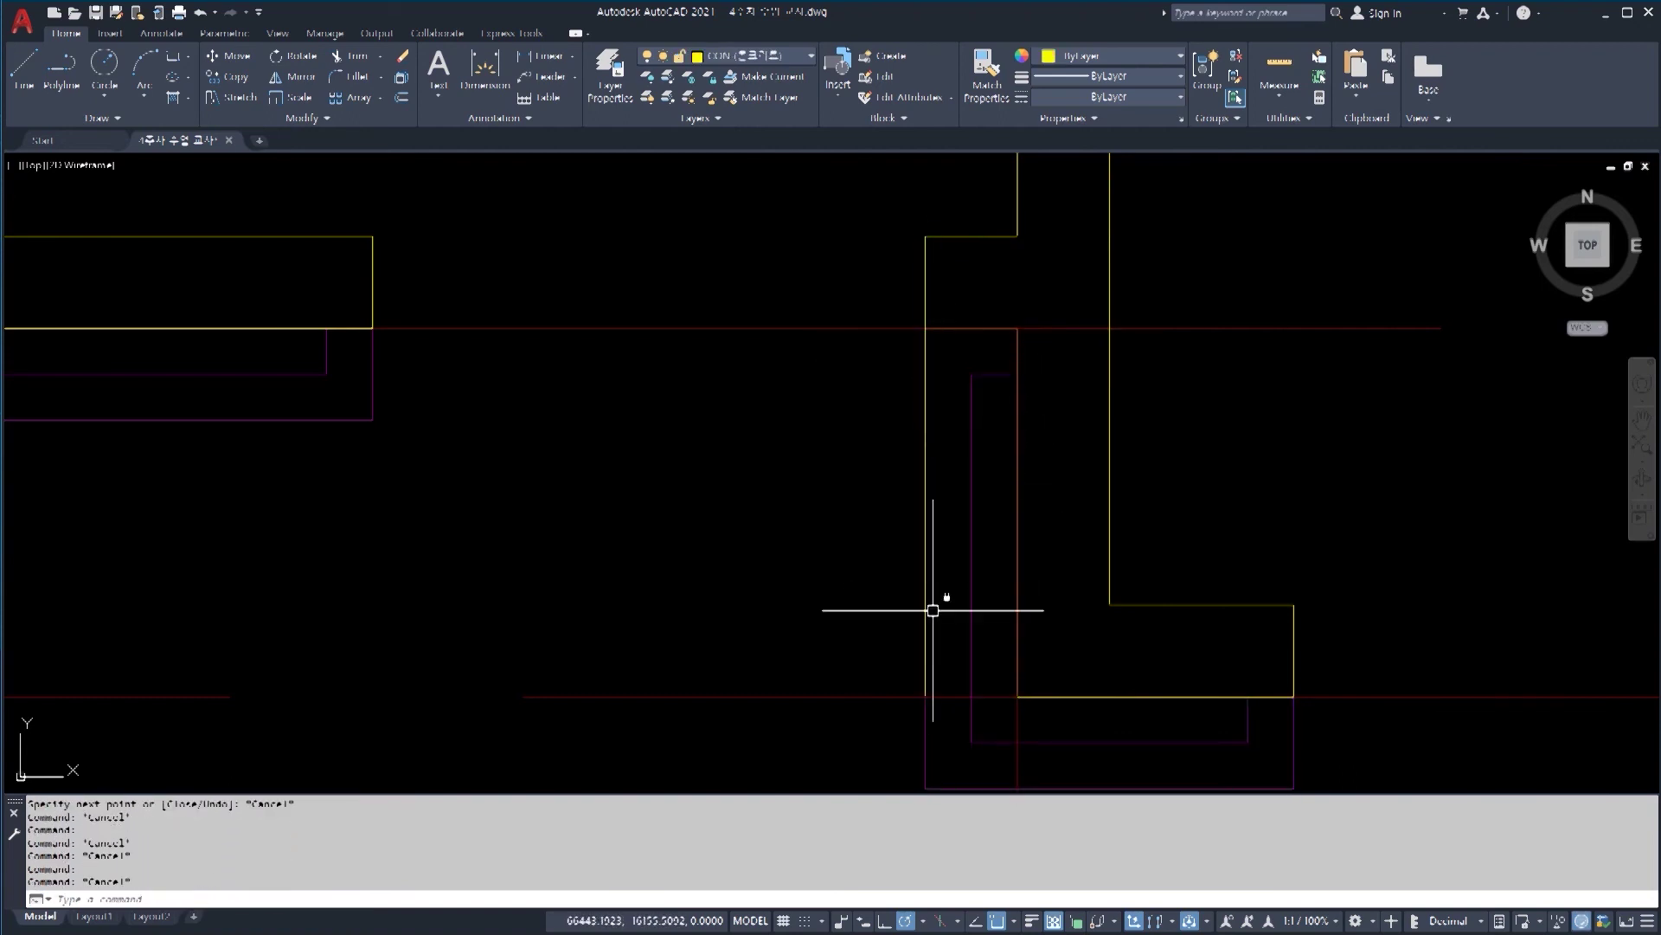
key(Escape)
click(898, 268)
click(972, 737)
key(Delete)
Step: Shorten the remaining west-facing edge so its lower end meets the horizontal centreline
click(928, 306)
click(926, 419)
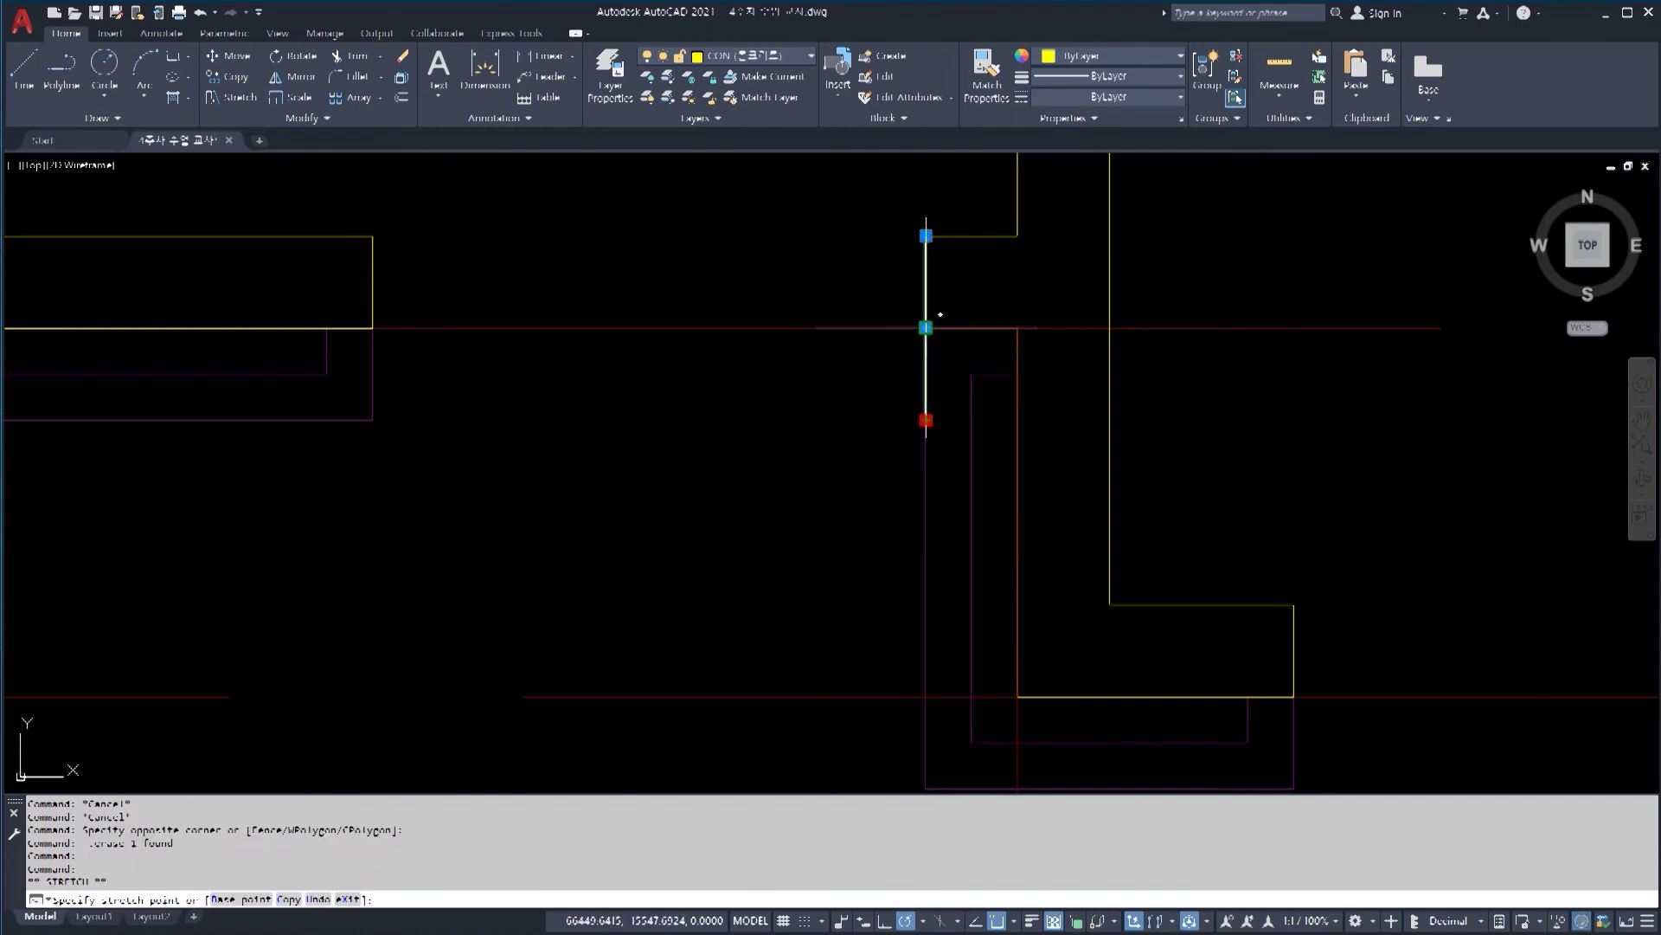
key(Escape)
key(Escape)
Step: Check the reshaped wall outline east of the south recess and the southeast corner wall against their centrelines
click(877, 208)
click(1402, 789)
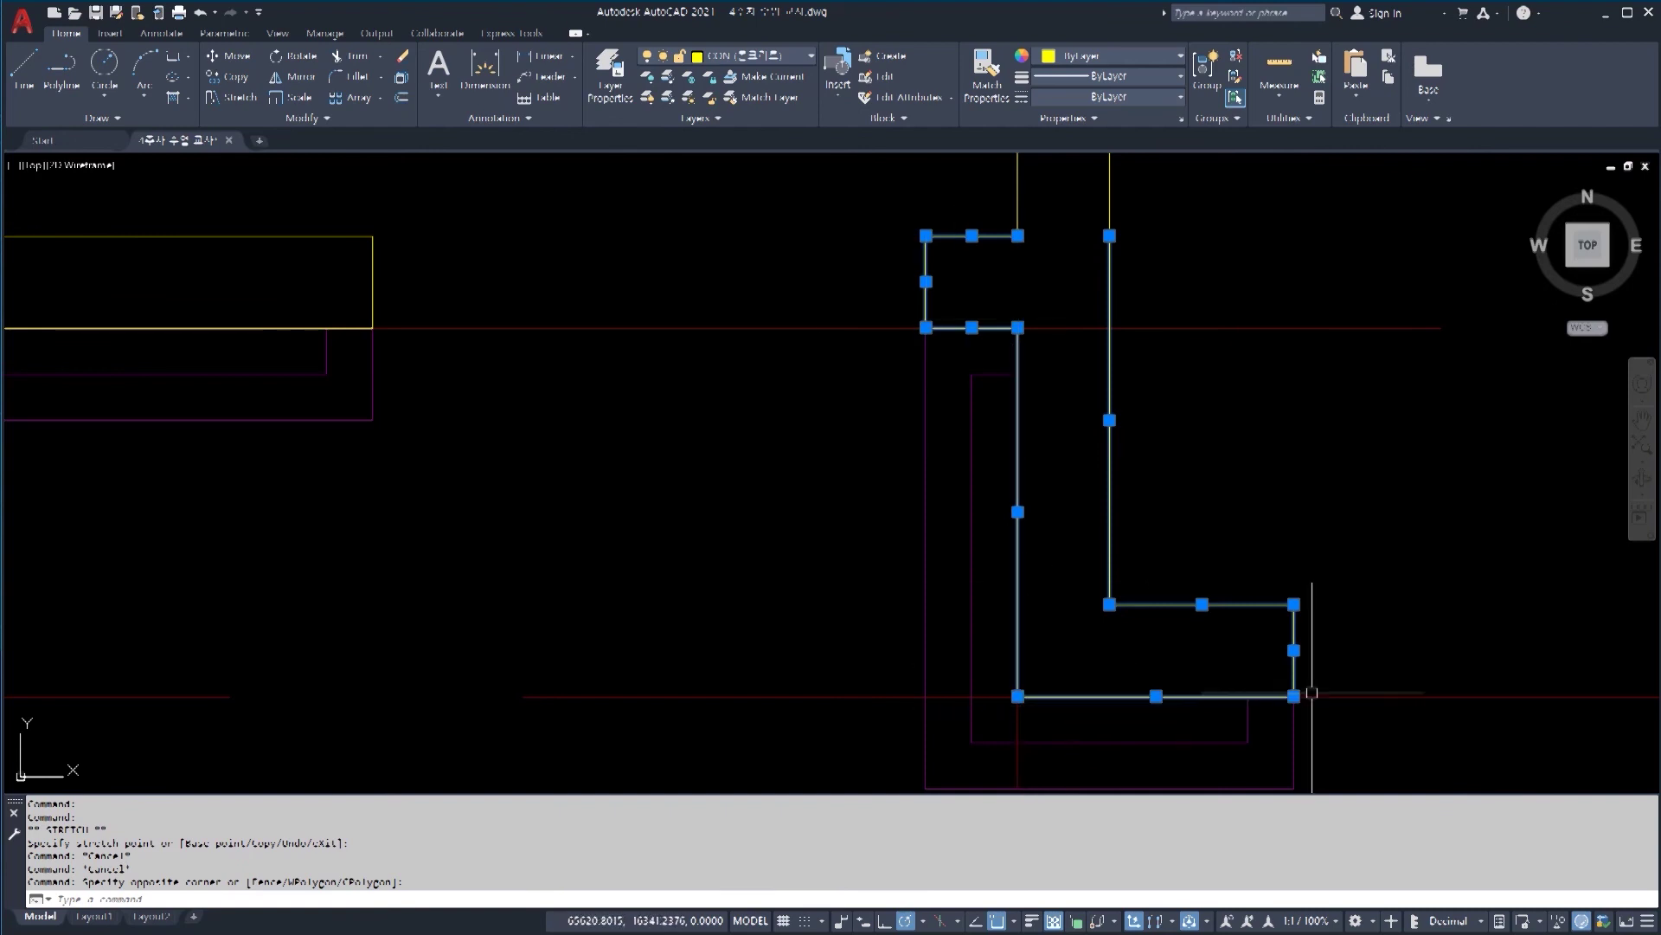
scroll(1103, 246, down, 8)
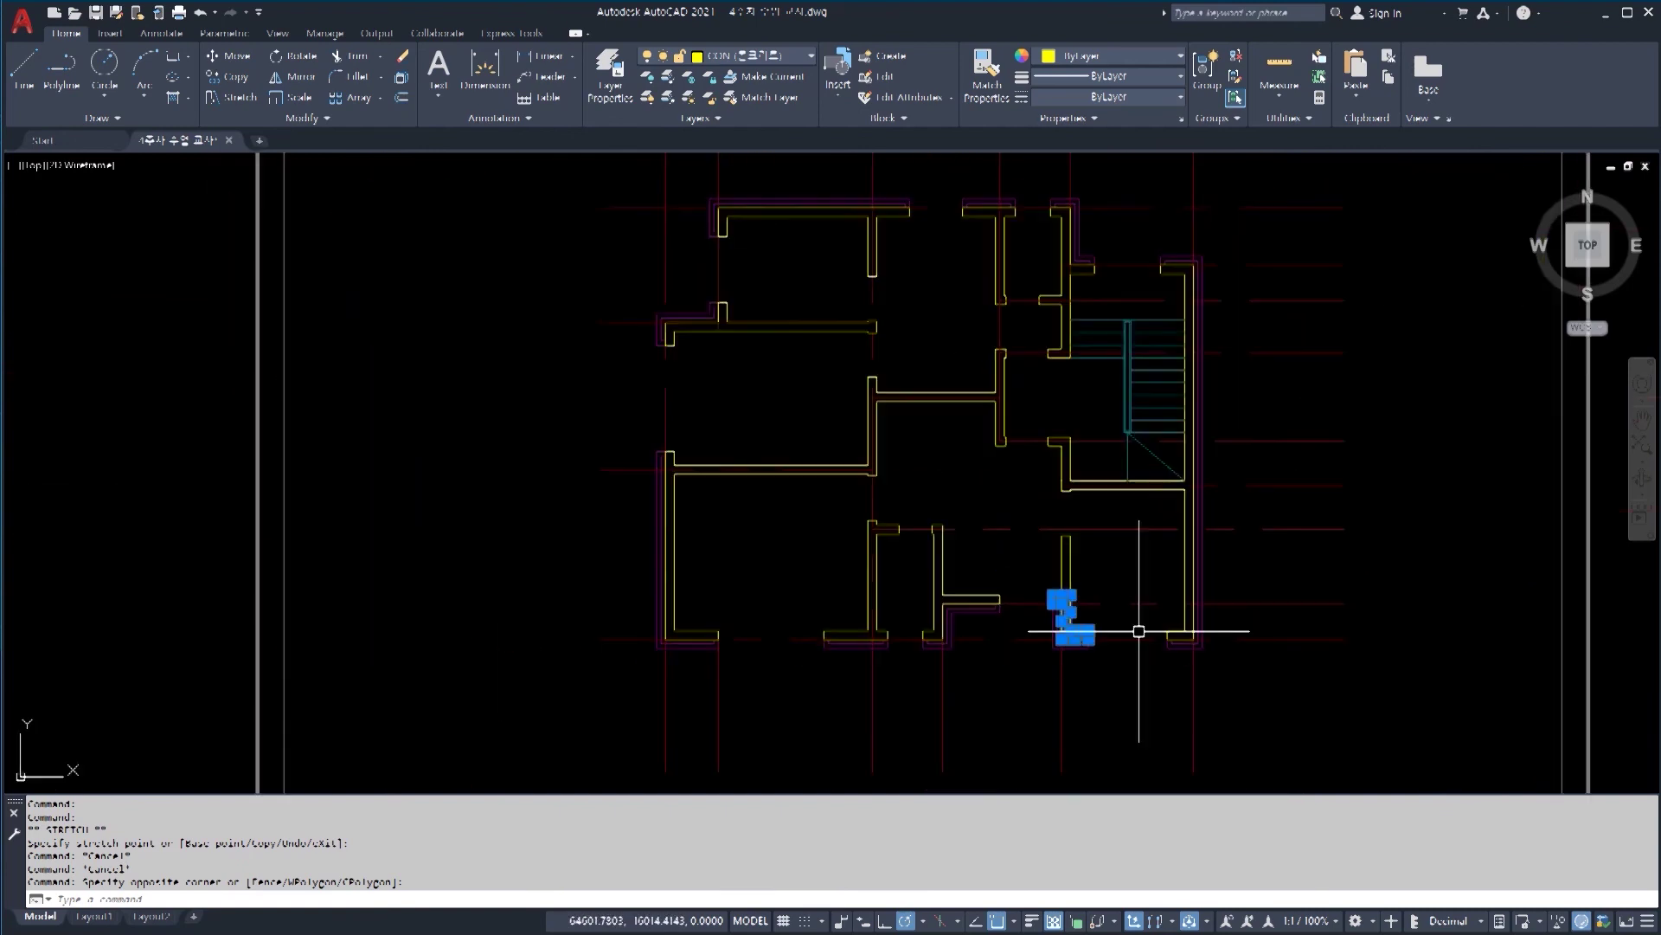
key(Escape)
key(Escape)
middle_drag(1050, 659, 991, 610)
scroll(999, 620, up, 2)
scroll(996, 621, down, 2)
scroll(1148, 732, up, 4)
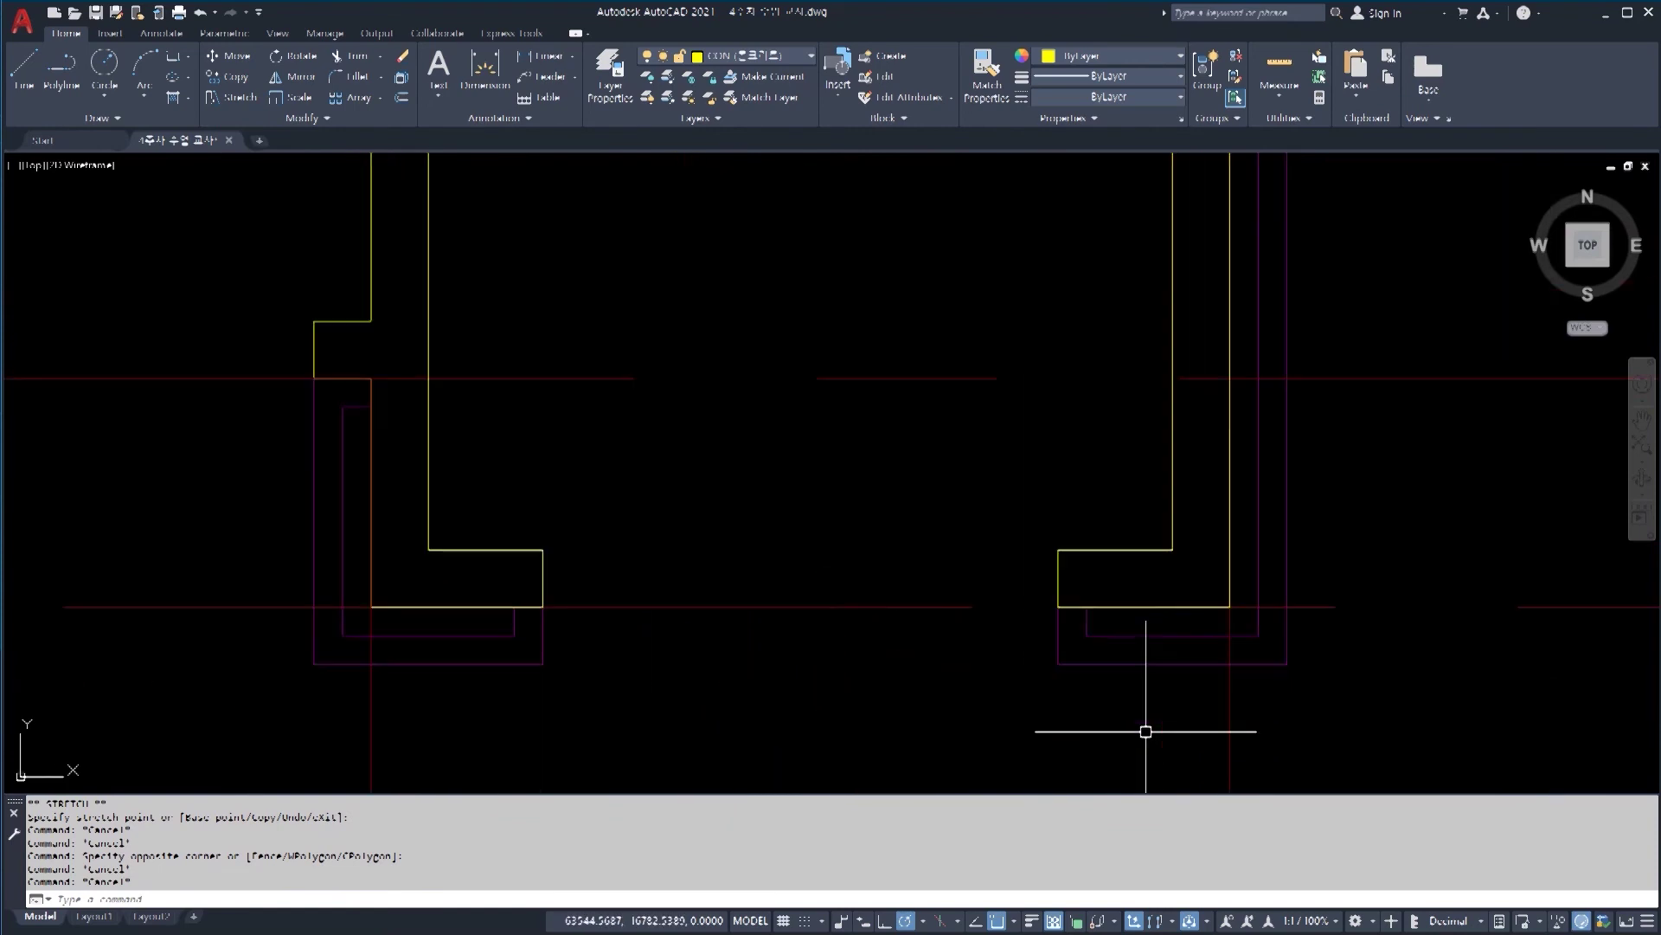
scroll(1121, 622, up, 3)
middle_drag(1120, 633, 849, 574)
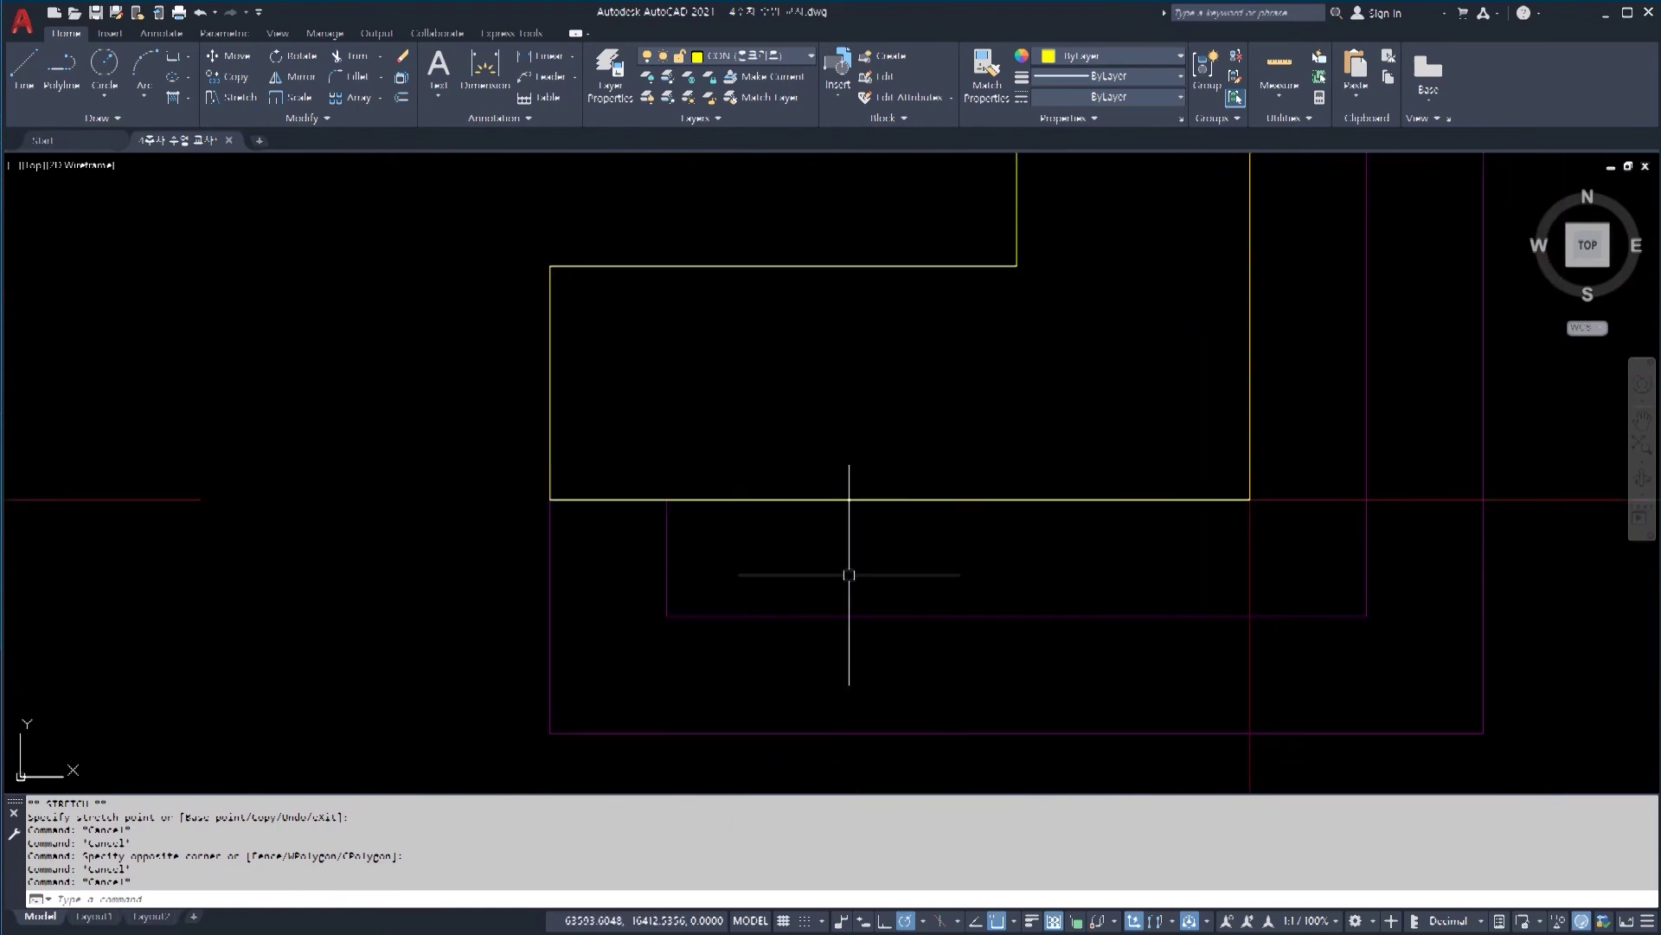
scroll(1391, 556, down, 2)
scroll(938, 494, down, 2)
scroll(961, 634, down, 1)
scroll(961, 633, down, 2)
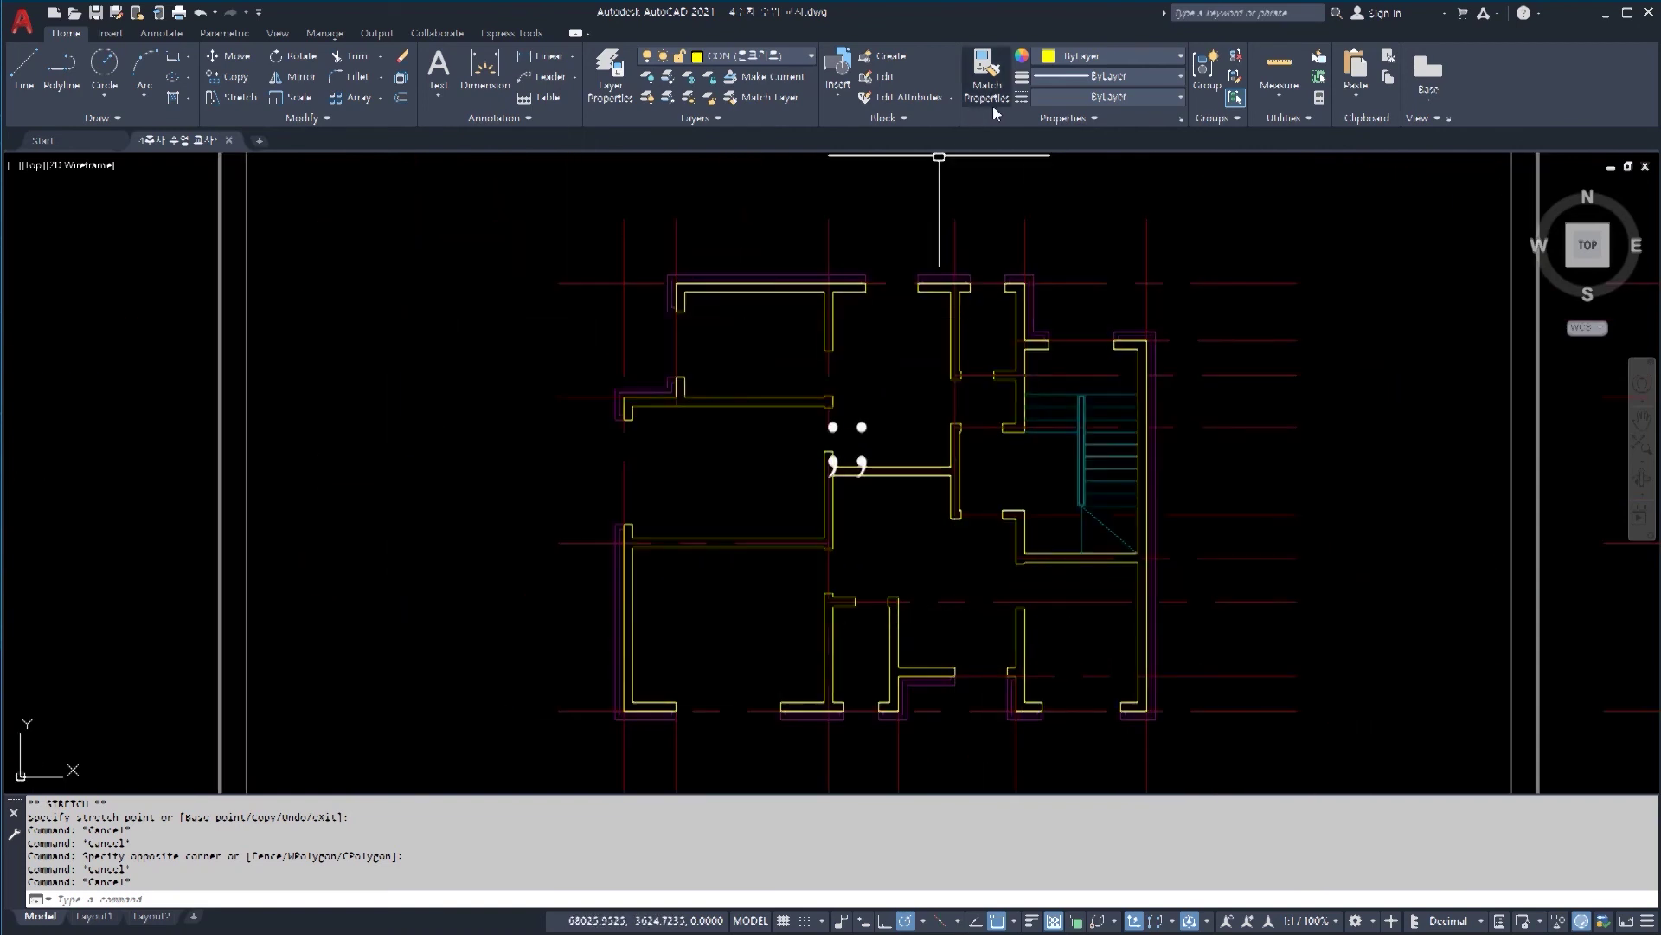
Step: Examine the layer and shape of the blue double line enclosing the south recess in the neighbouring plan
scroll(1254, 581, down, 2)
middle_drag(1296, 597, 521, 561)
scroll(978, 658, up, 6)
scroll(848, 589, up, 2)
click(938, 624)
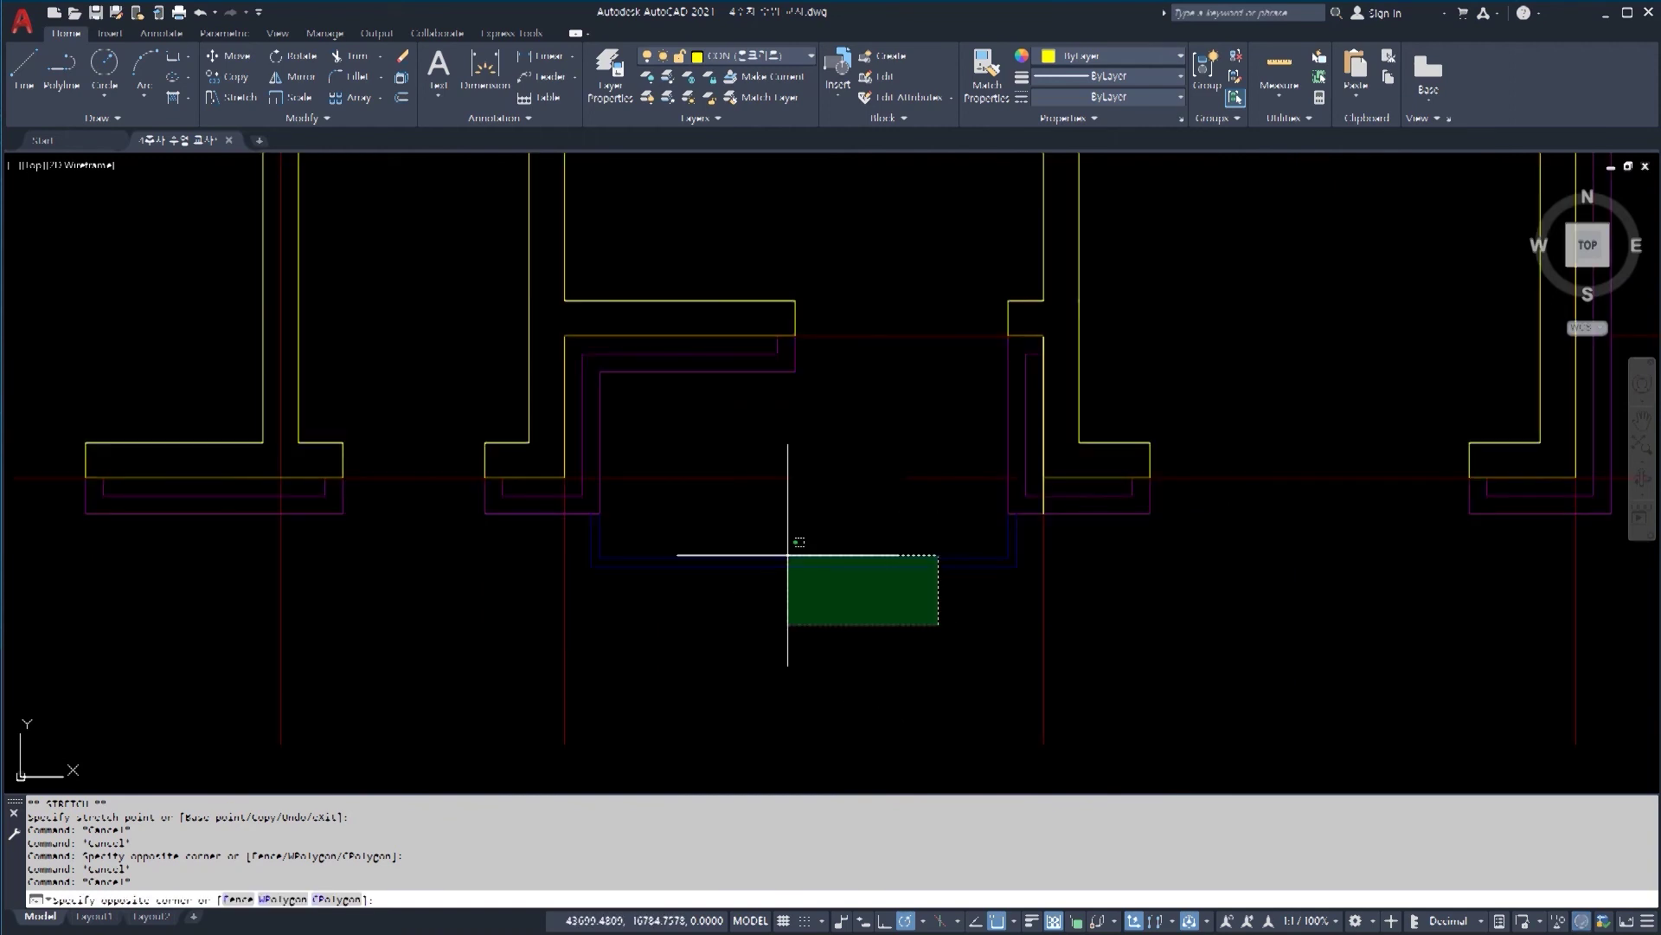
click(783, 551)
scroll(775, 574, up, 2)
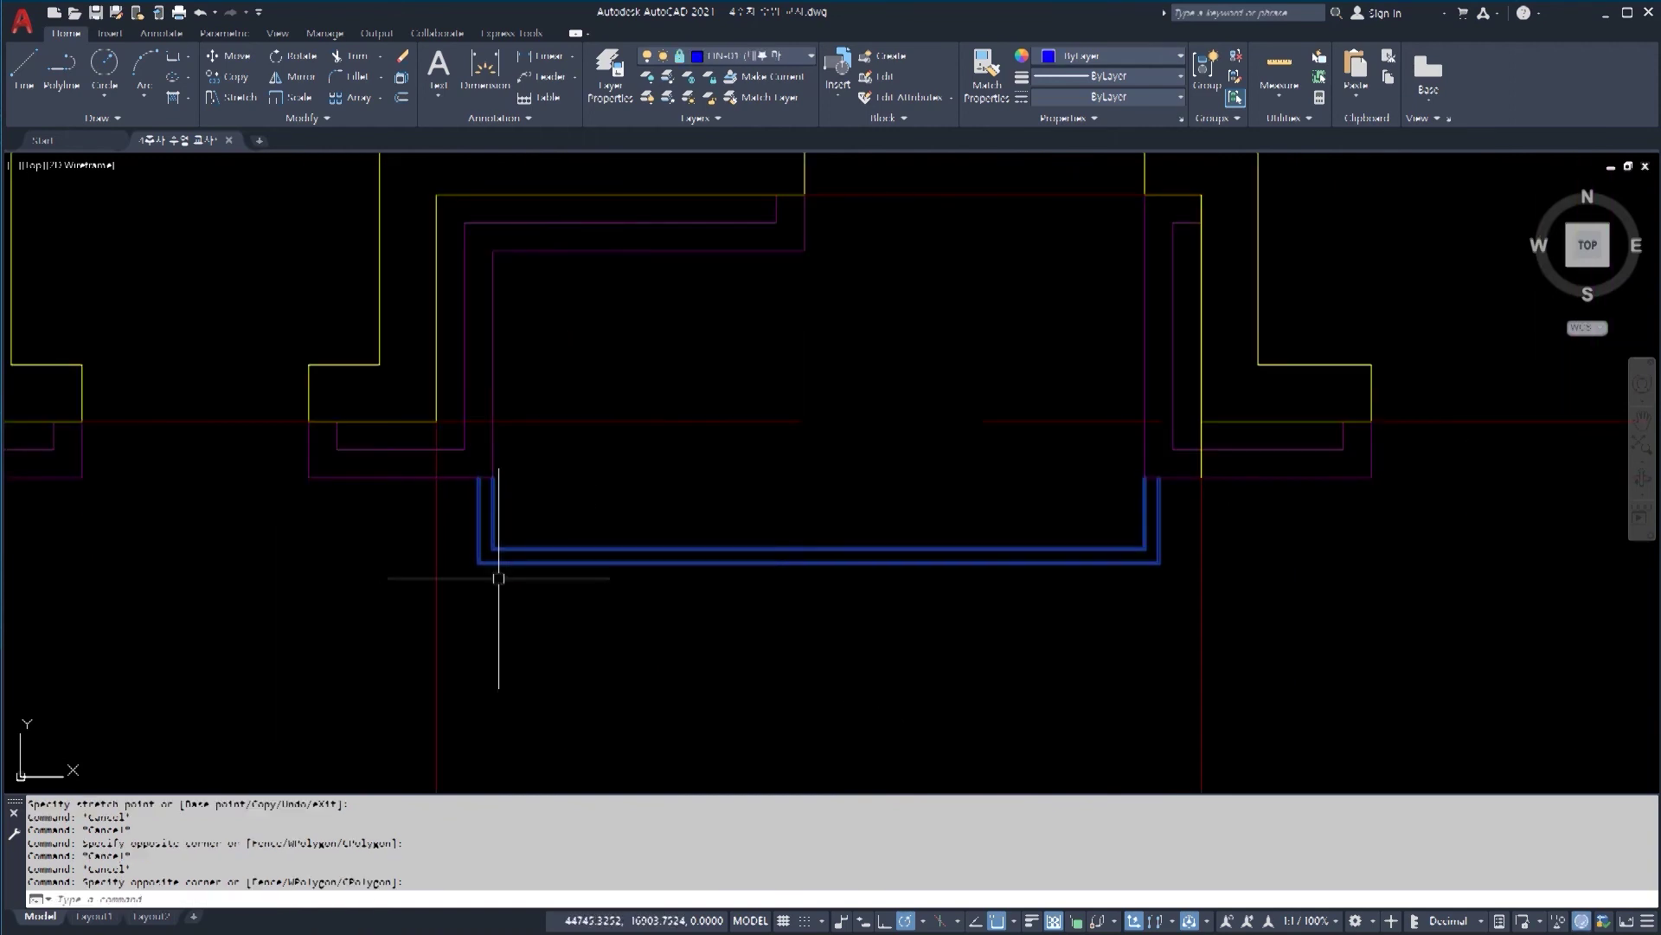
middle_drag(1227, 623, 1254, 638)
scroll(1125, 615, down, 10)
middle_drag(158, 456, 745, 595)
scroll(745, 596, up, 4)
middle_drag(852, 608, 735, 524)
key(Escape)
key(Escape)
key(Escape)
middle_drag(962, 564, 875, 528)
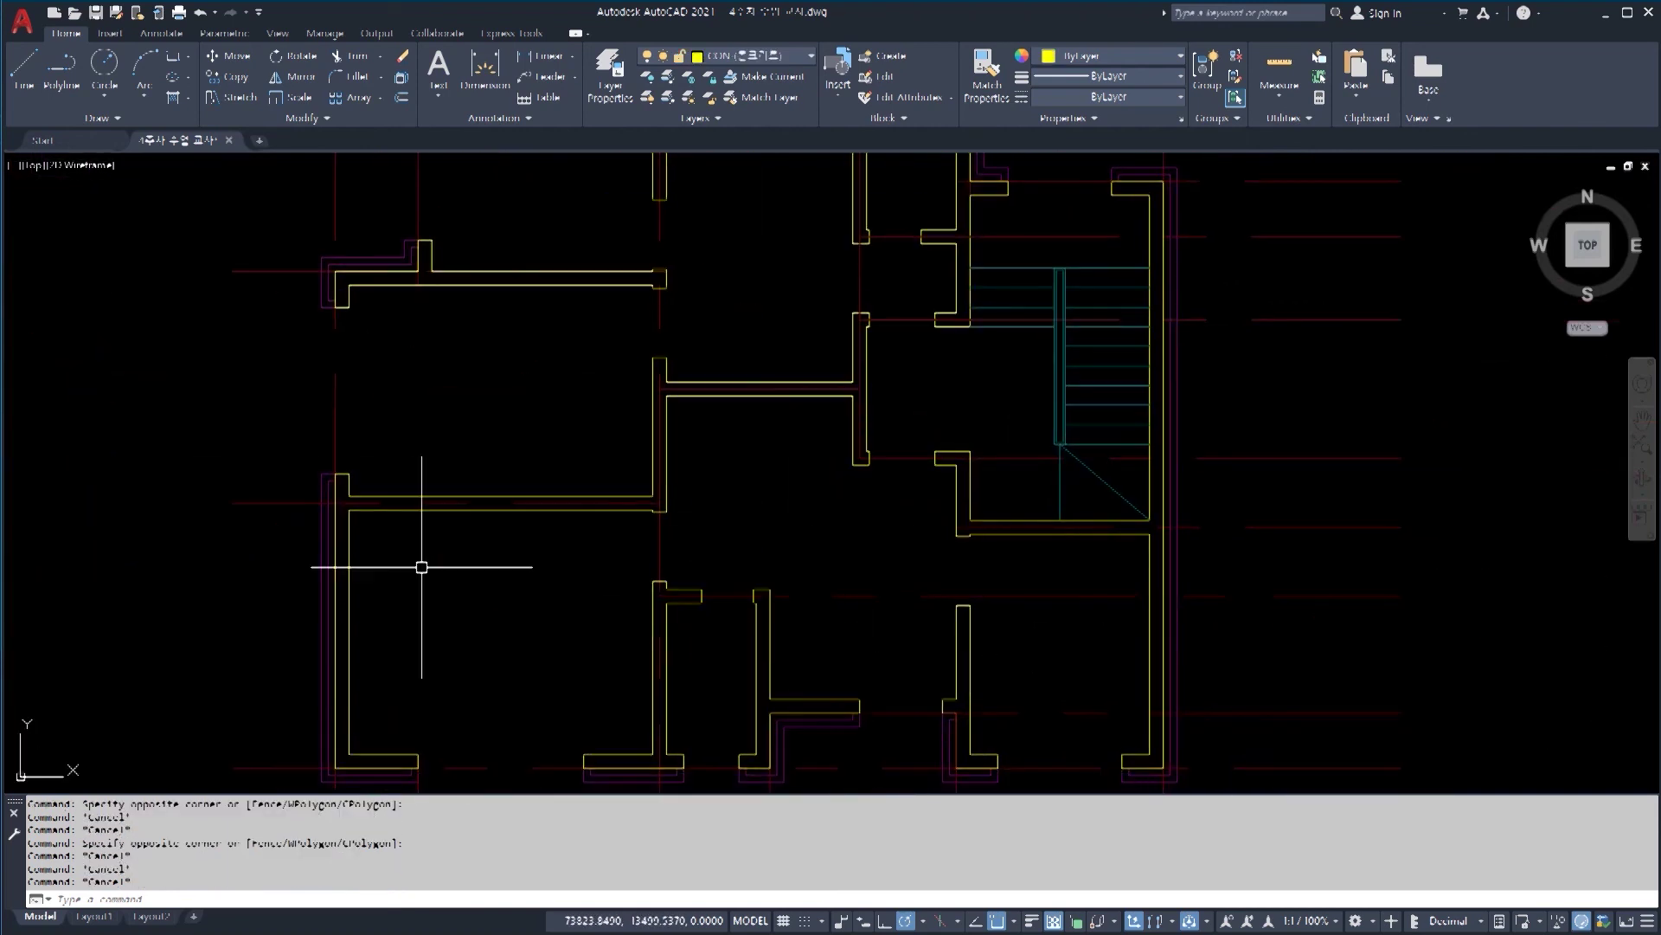
Step: Unisolate the layers to restore all locked and faded layers
click(841, 473)
click(745, 305)
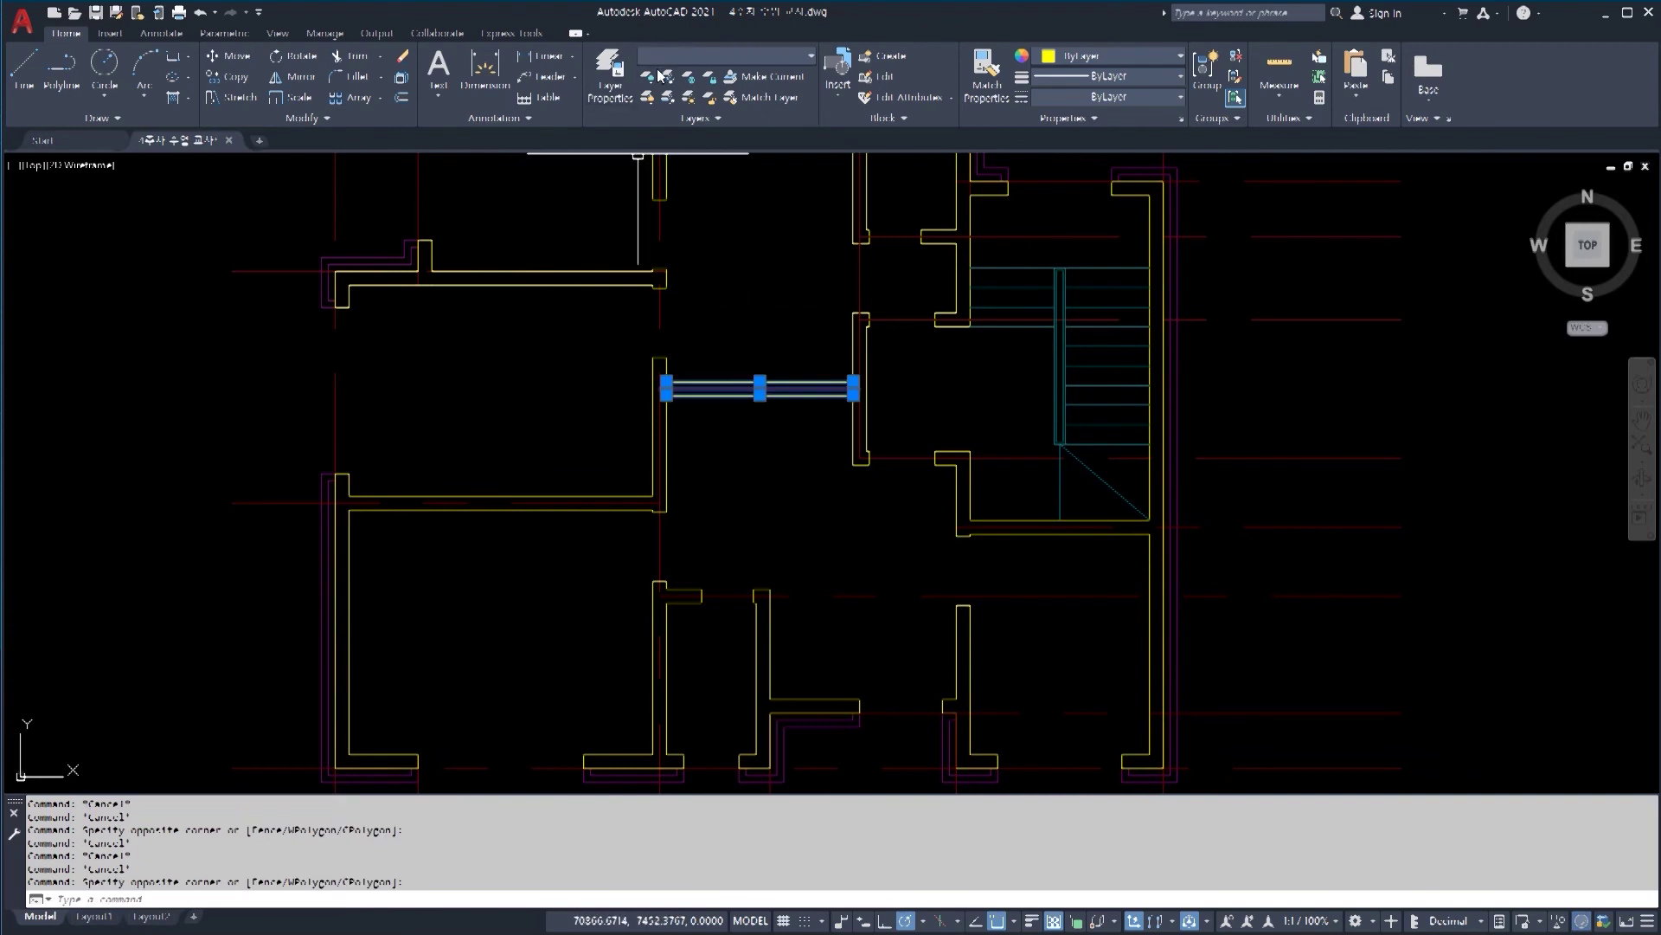
click(668, 99)
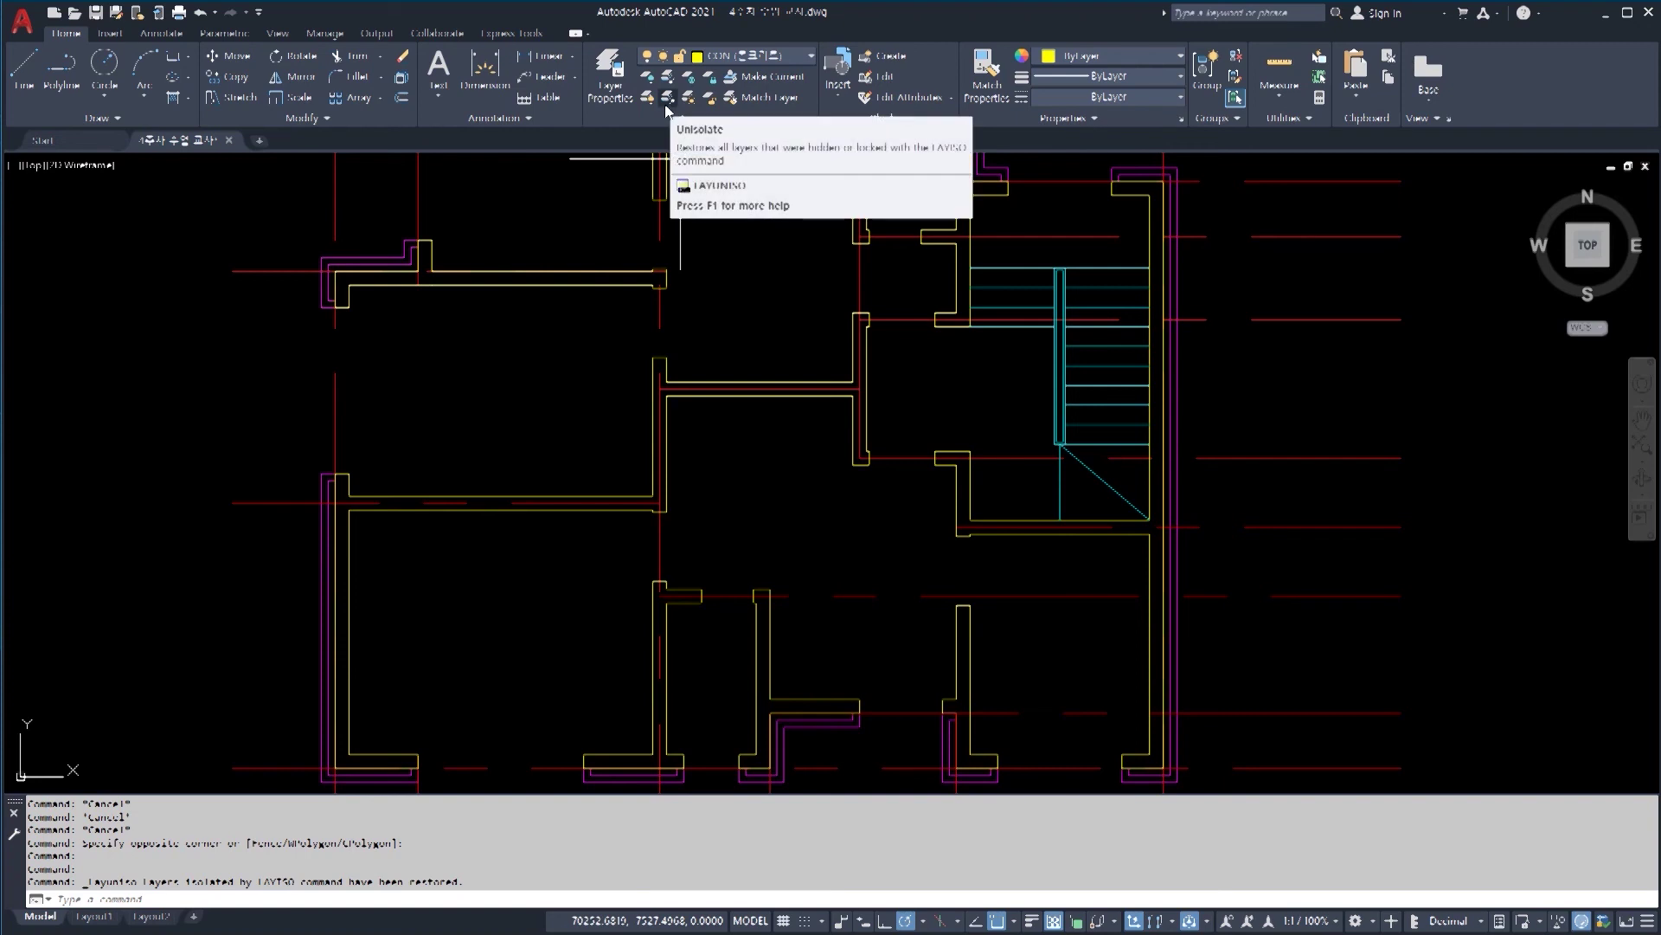
key(Escape)
key(Escape)
Step: Make ETC 05 the current layer for drawing at the plan's northwest corner
scroll(693, 170, down, 2)
scroll(643, 308, up, 4)
scroll(643, 309, up, 2)
click(1131, 56)
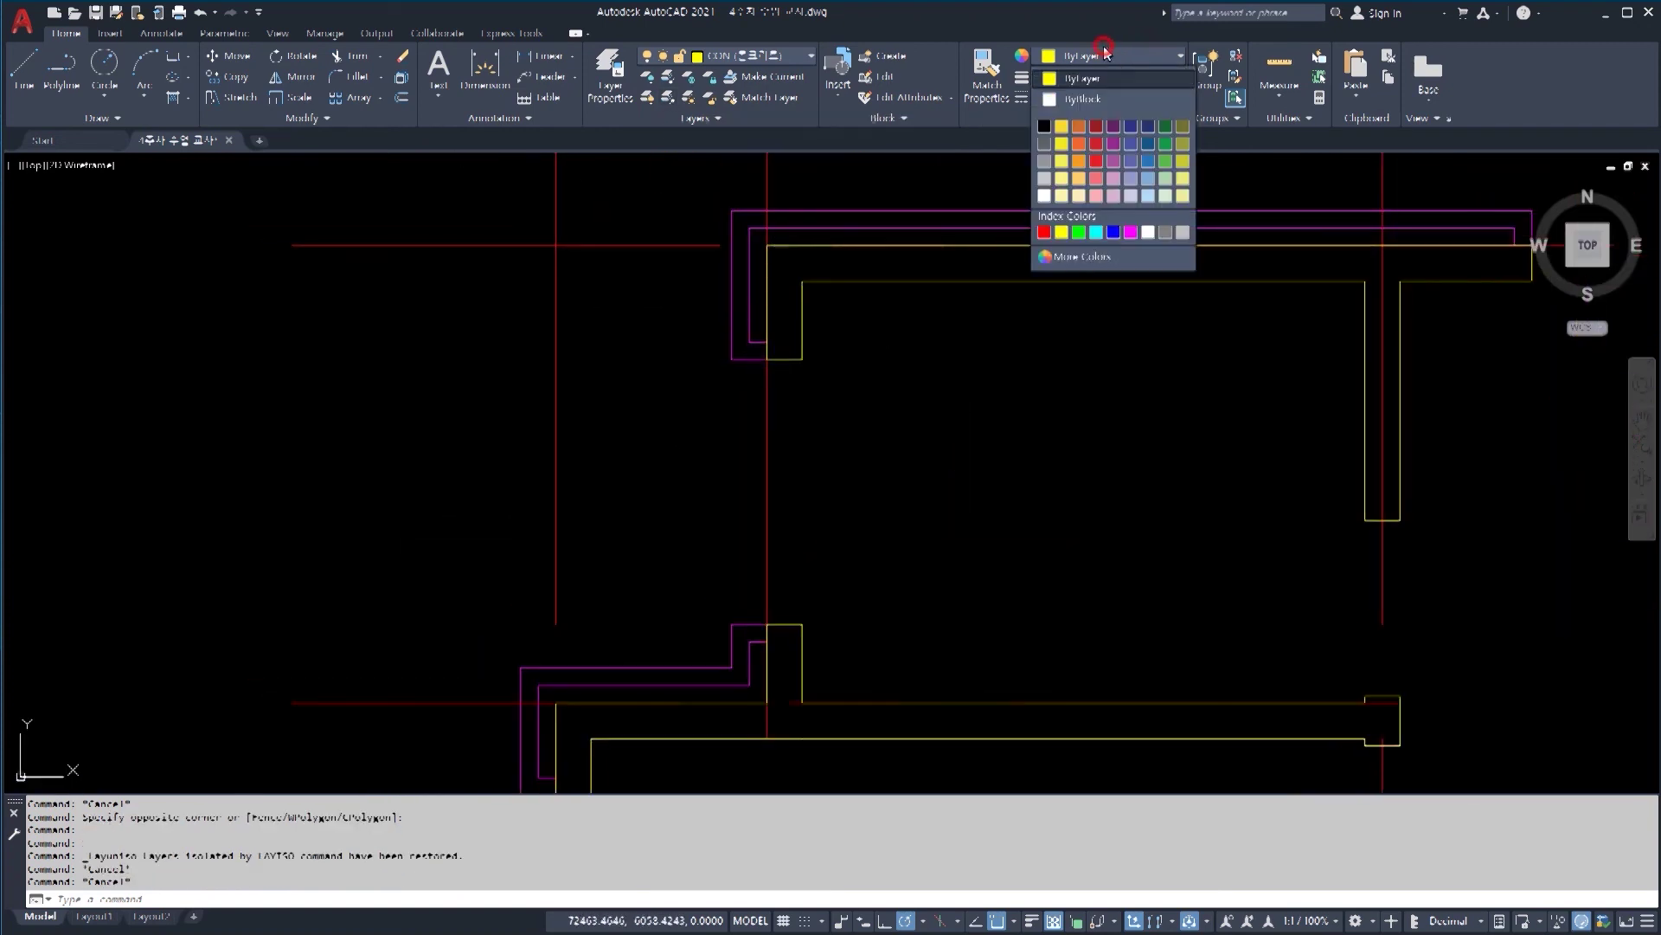
click(1105, 54)
click(740, 56)
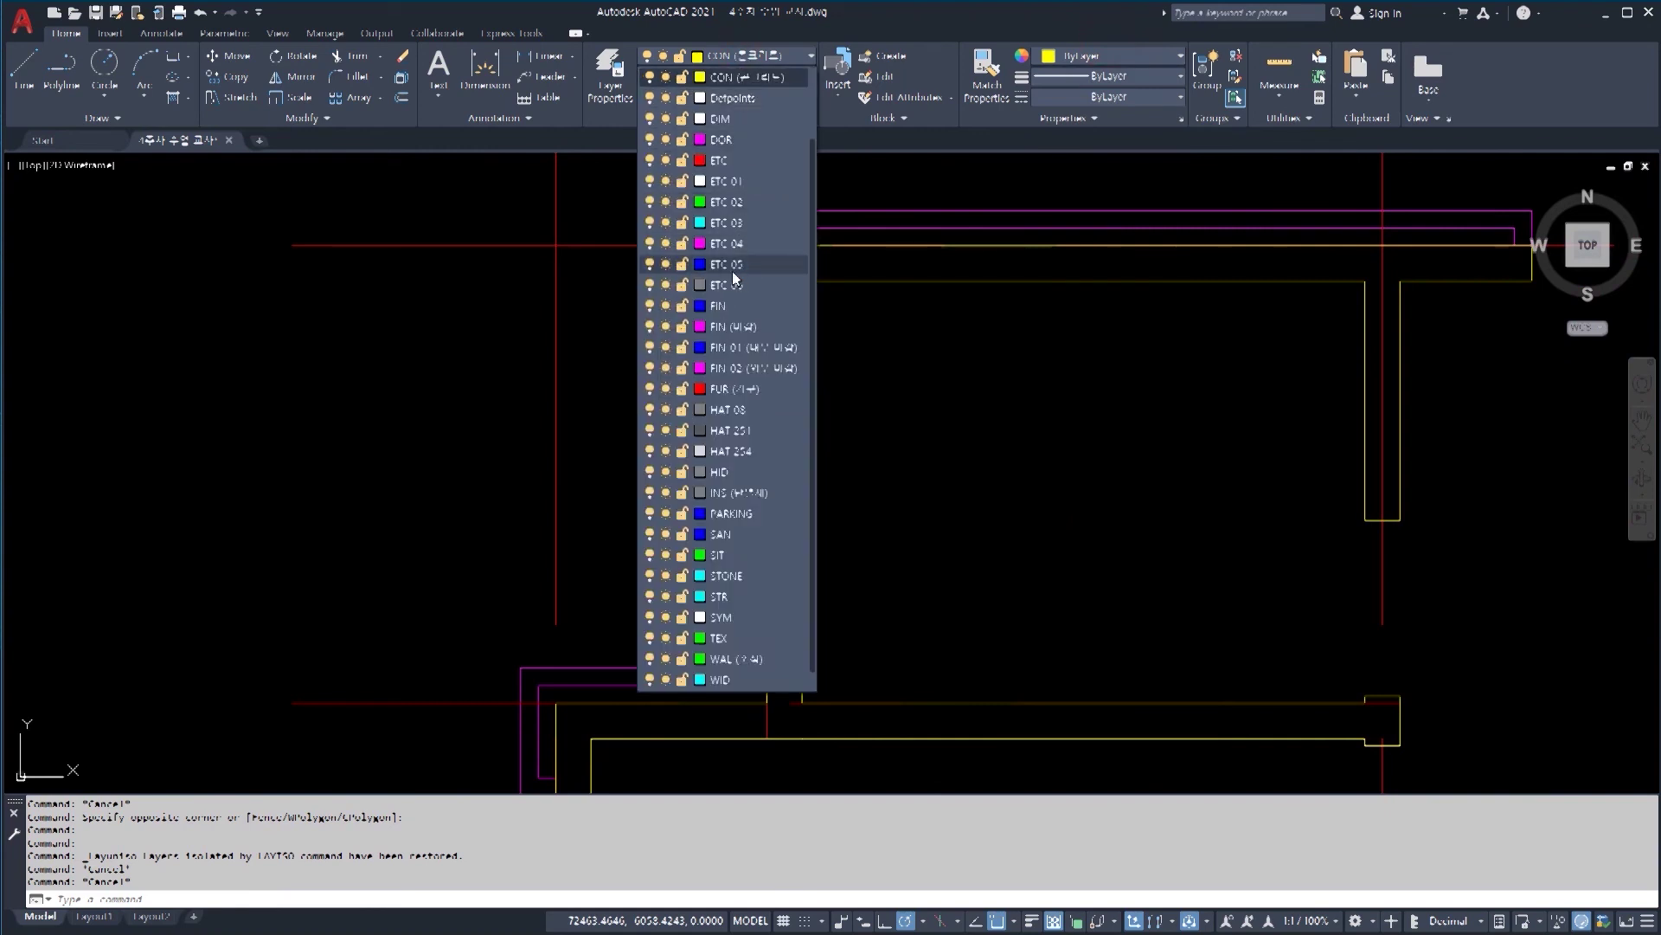
click(730, 266)
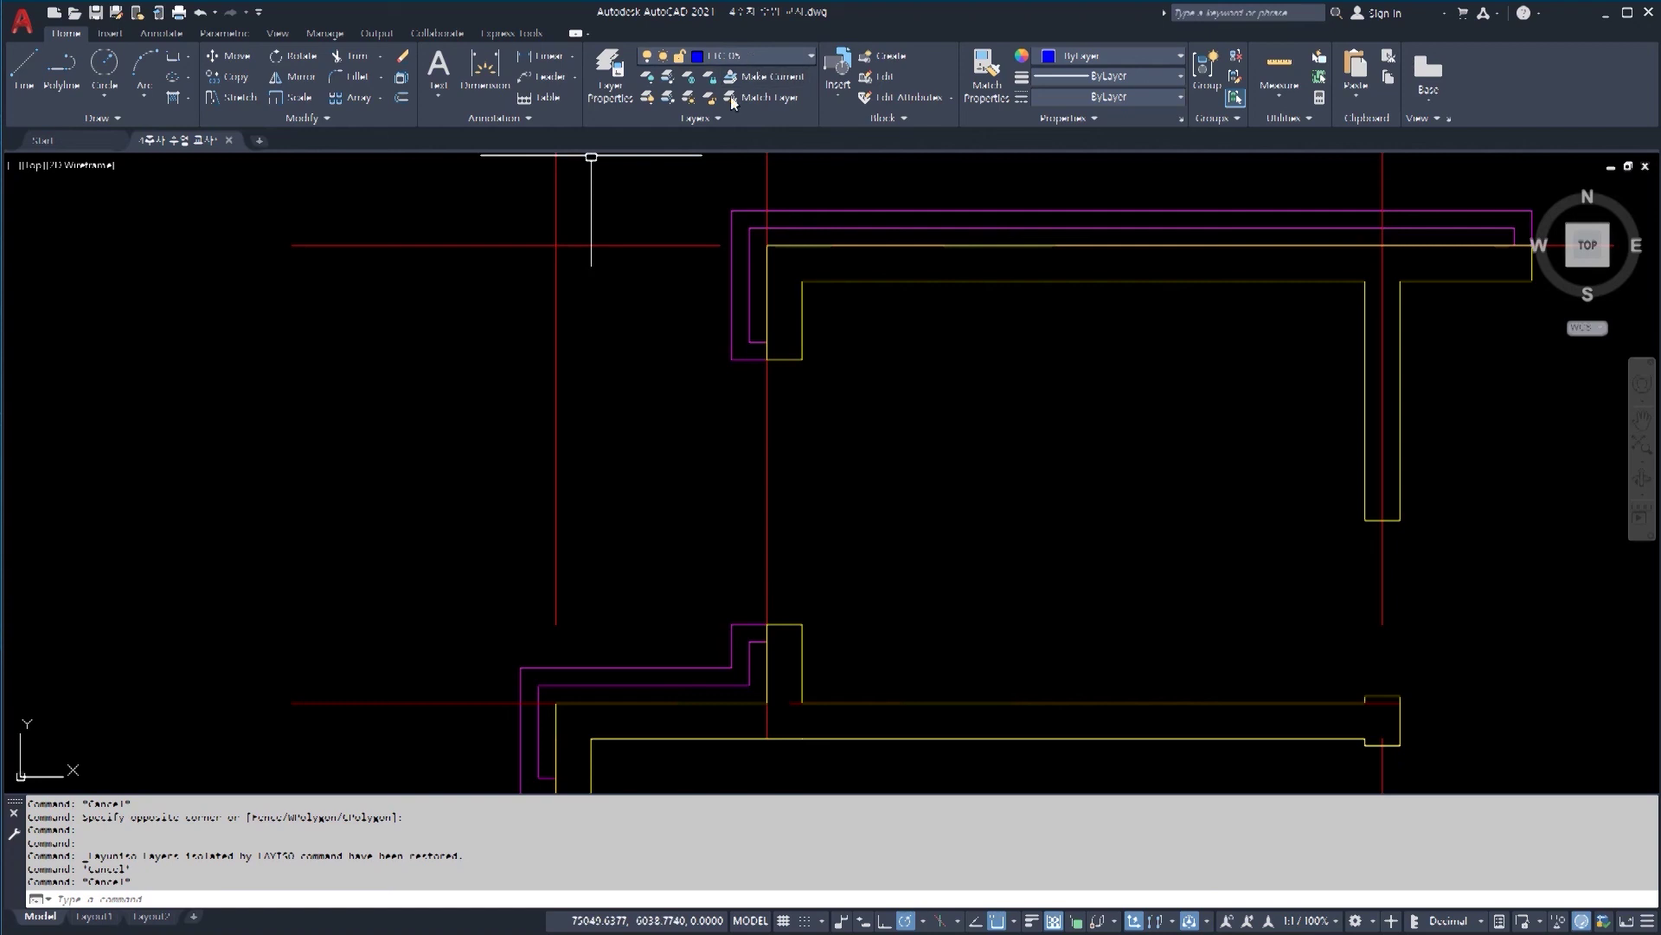
Step: Draw lines from the northwest finish corner west, then south to the outer finish corner of the stepped west wall
key(Return)
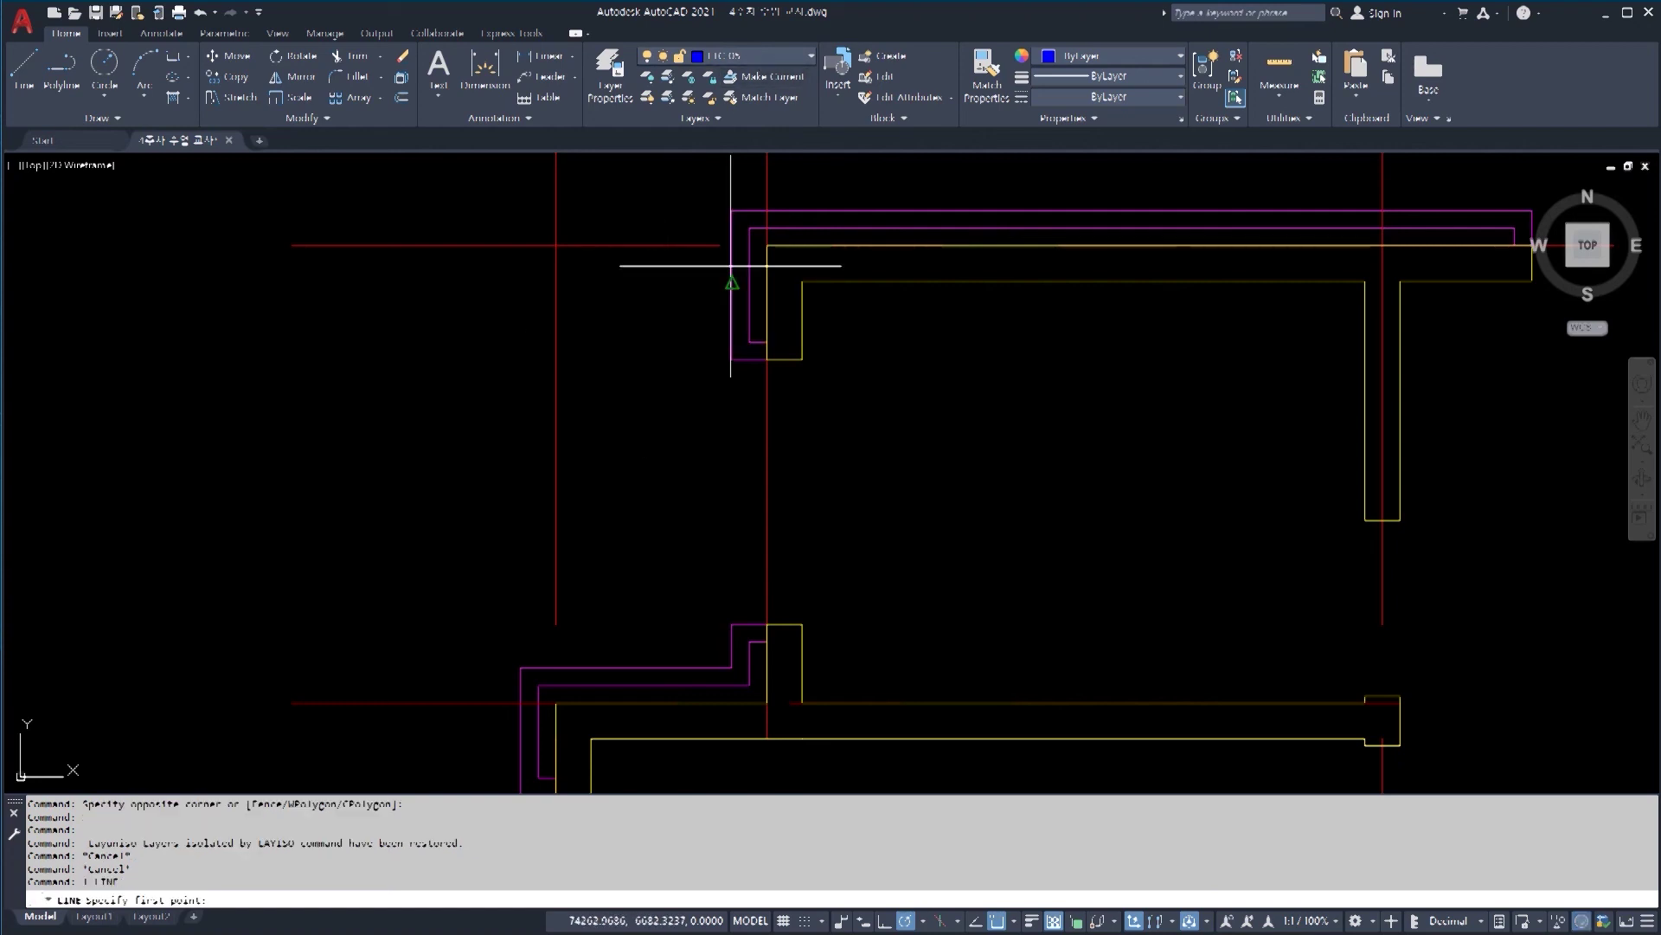
click(732, 209)
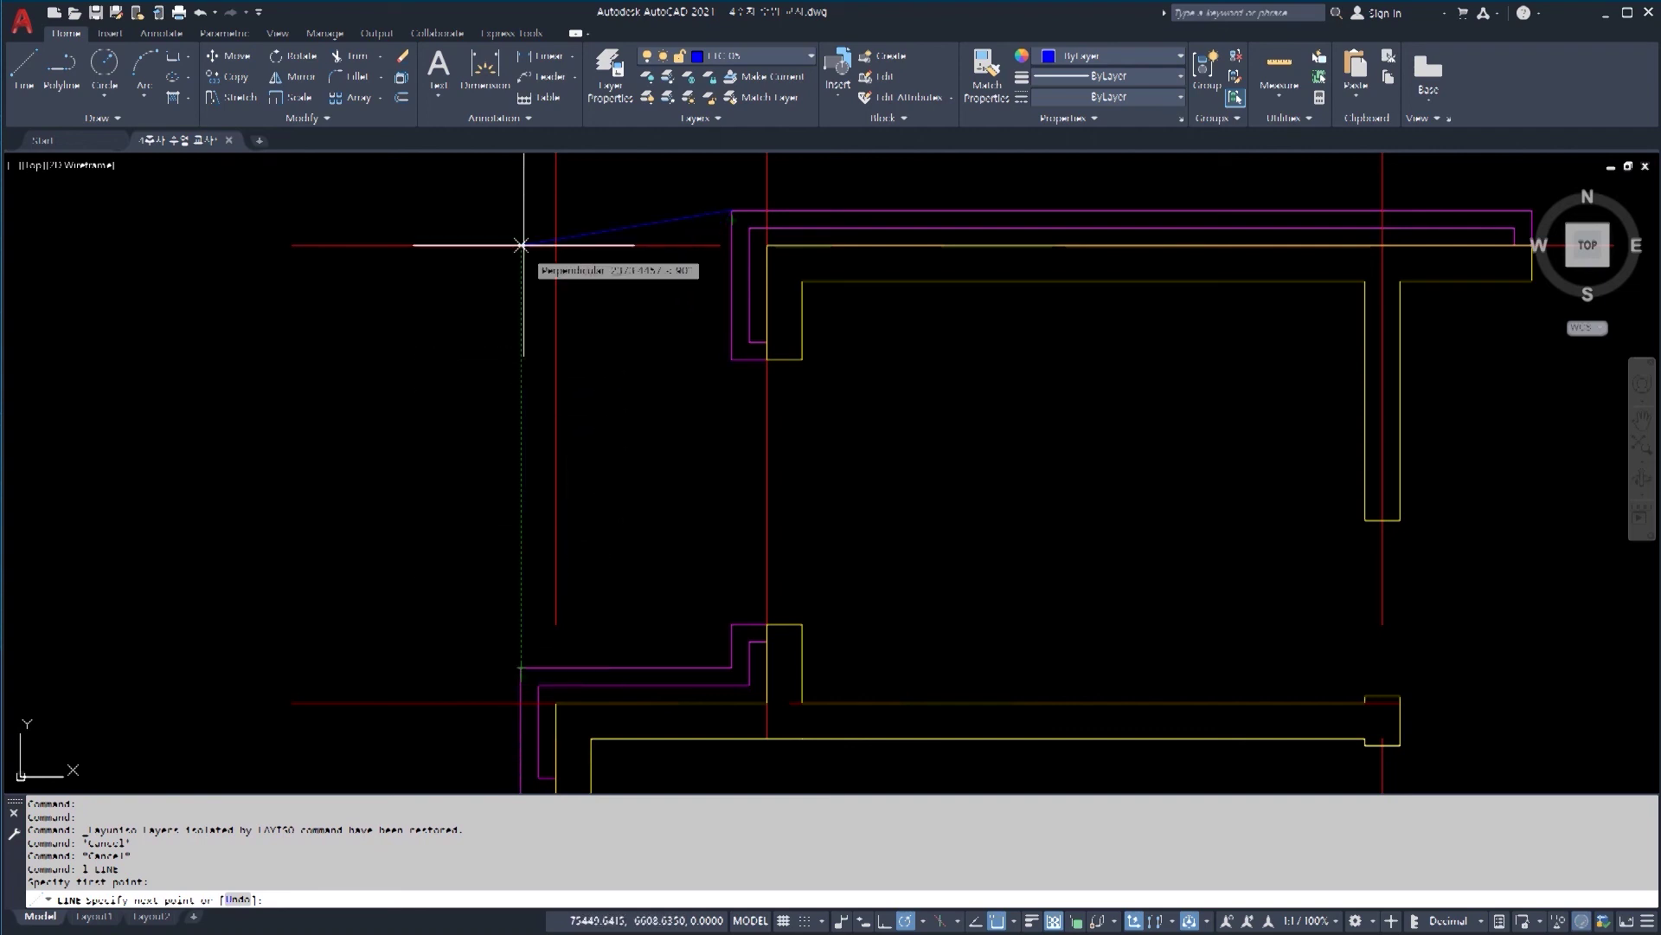
click(521, 210)
click(526, 667)
key(Escape)
Step: Offset both new northwest lines 80 inward
text(o)
key(Return)
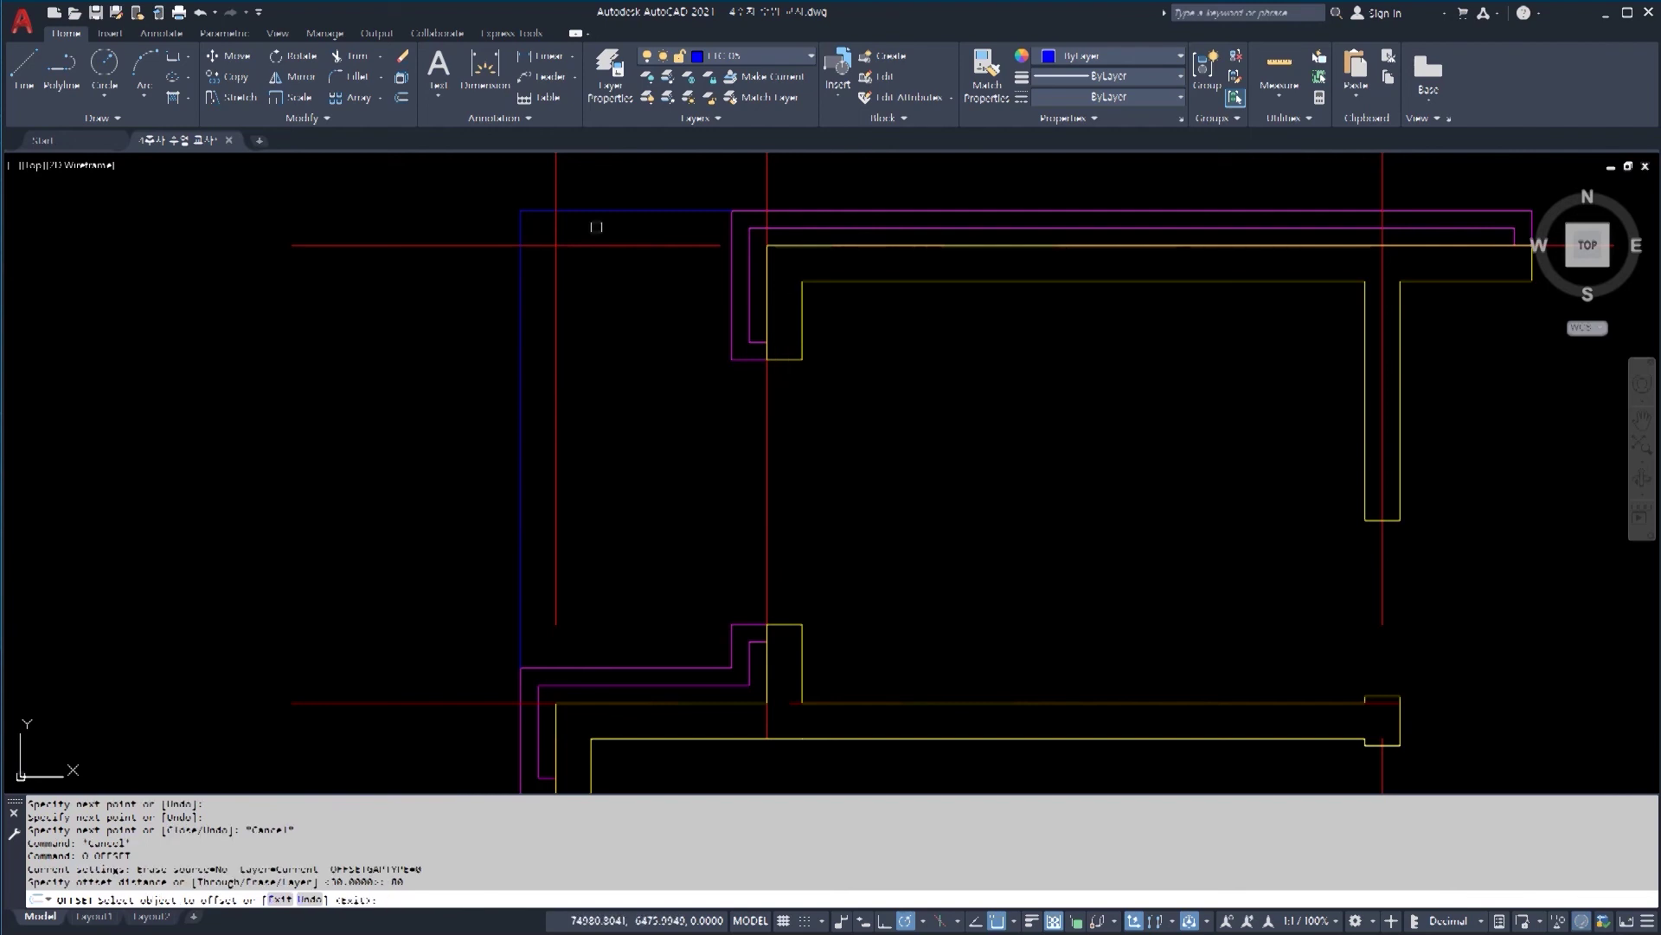
click(568, 208)
click(558, 260)
click(520, 294)
click(626, 297)
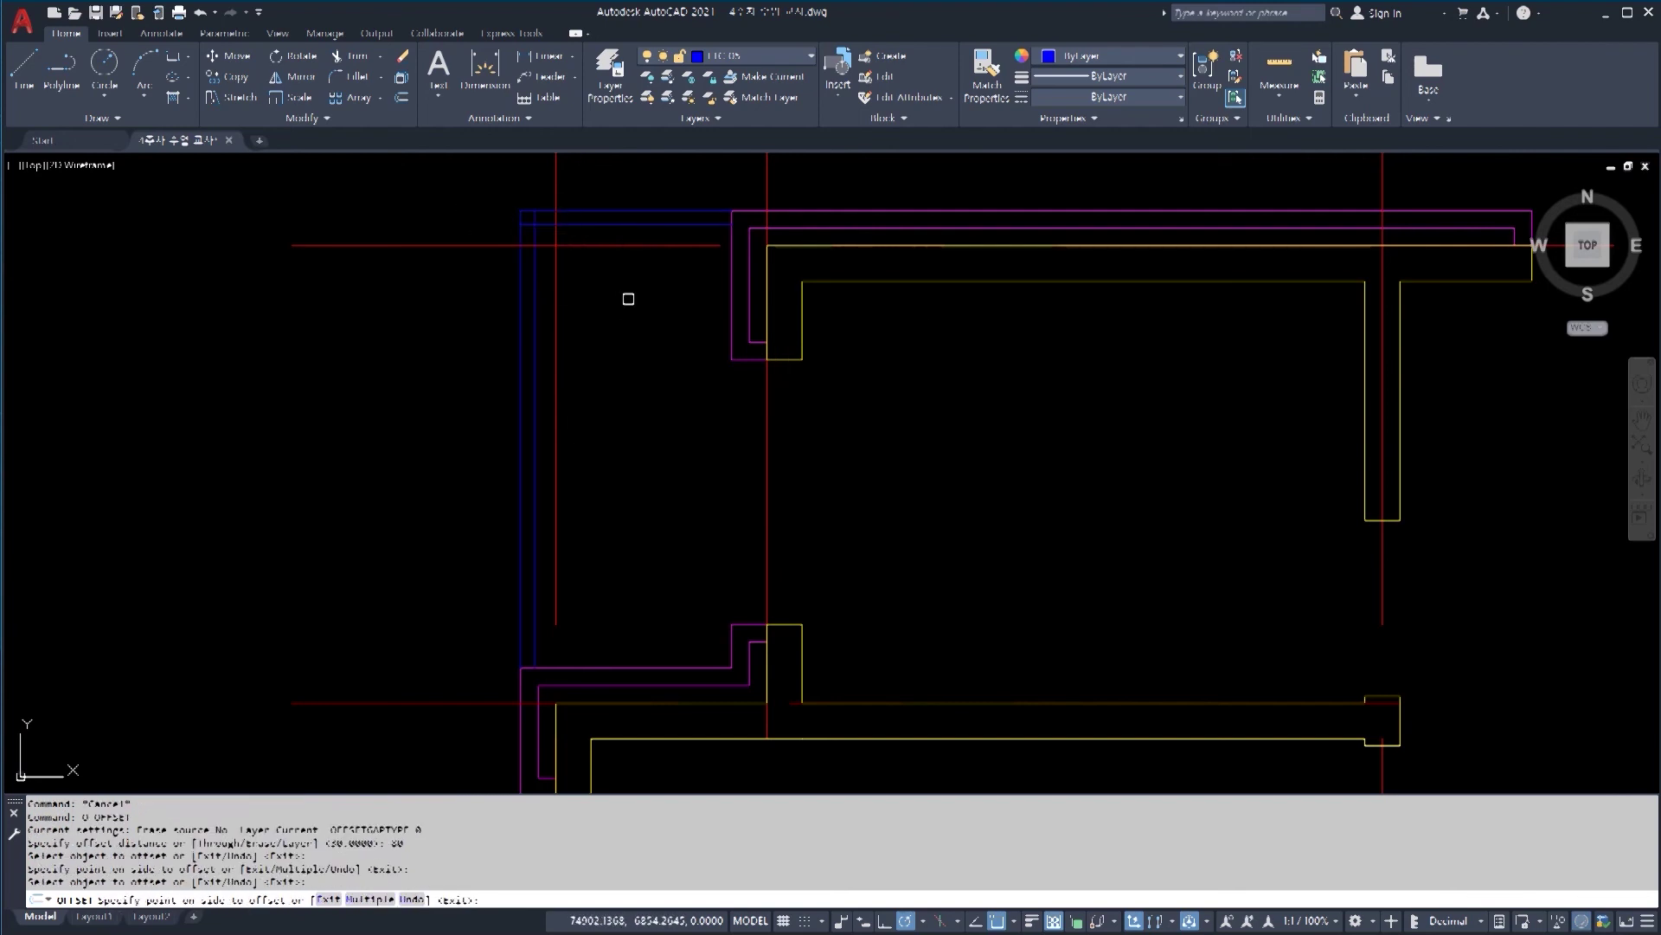
Step: Fillet the two inner offset lines into a sharp corner at the northwest
key(Escape)
key(Escape)
scroll(541, 235, up, 2)
text(f)
key(Return)
click(529, 233)
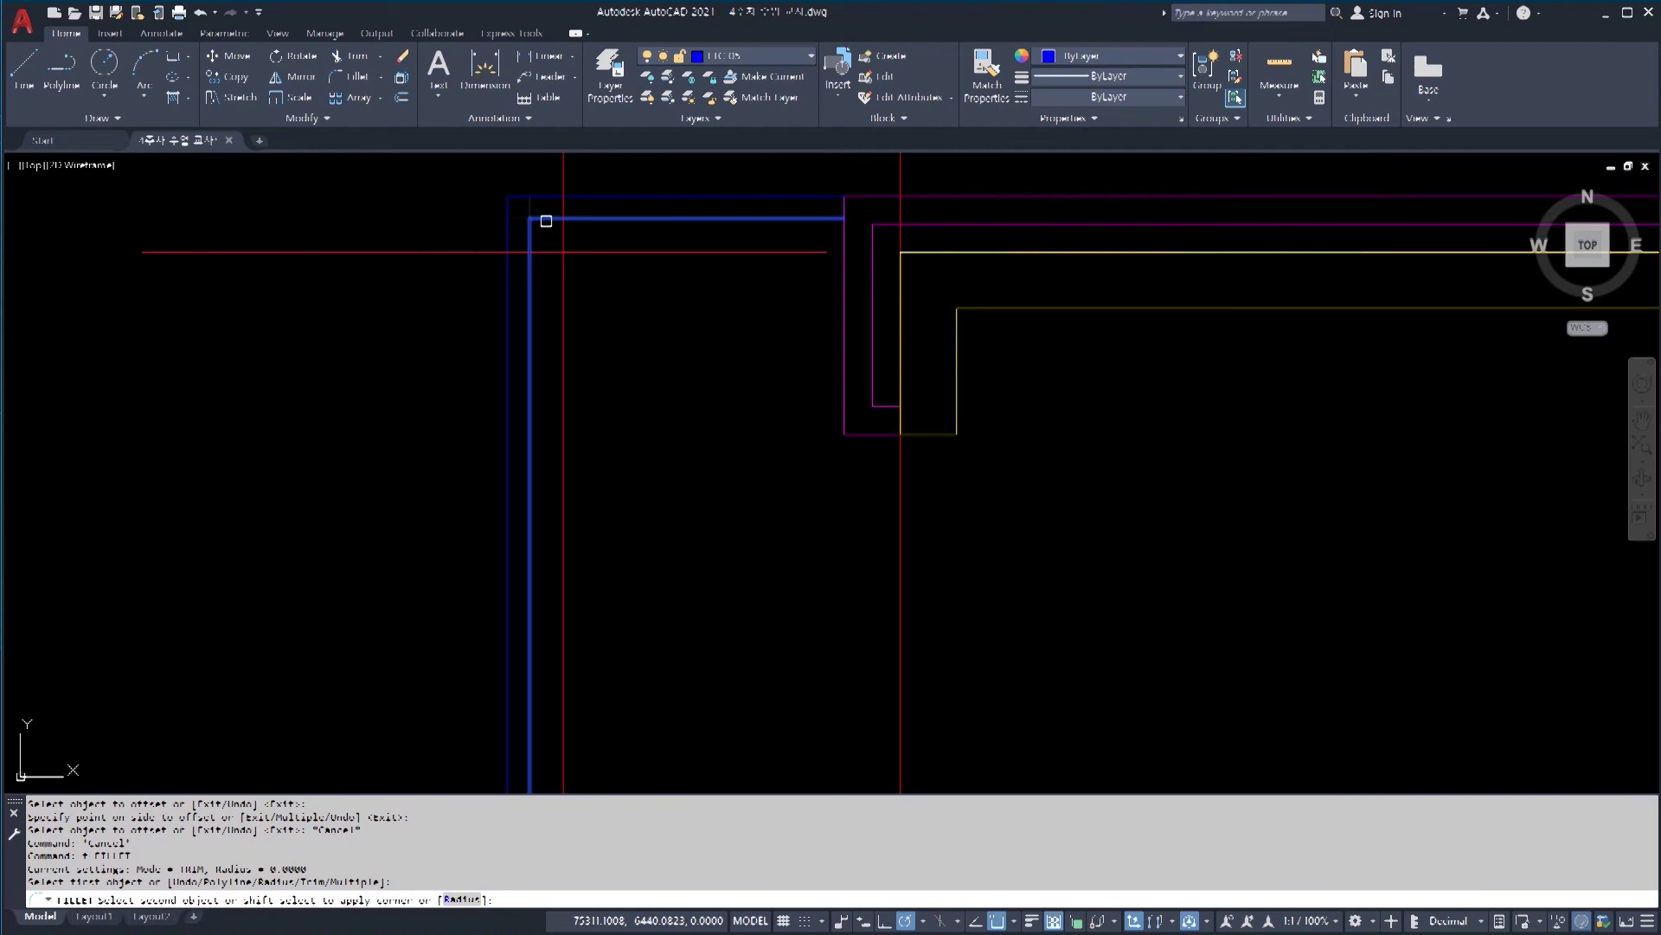
key(Escape)
key(Escape)
scroll(520, 223, down, 5)
scroll(478, 556, up, 5)
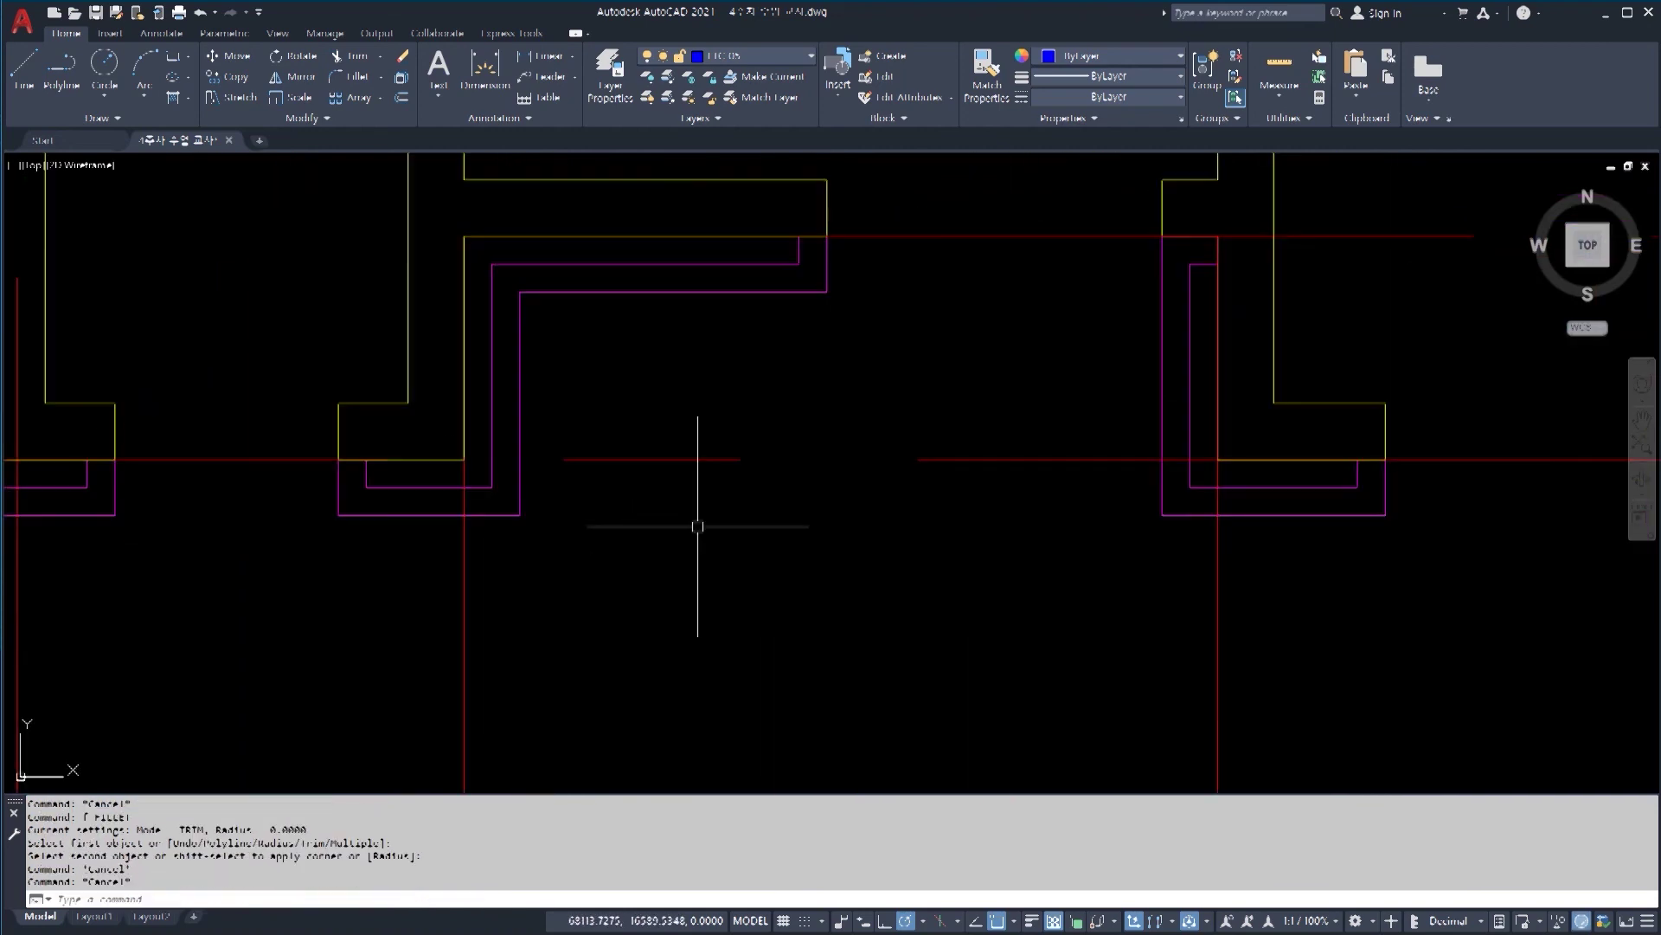
text(l)
key(Return)
click(519, 515)
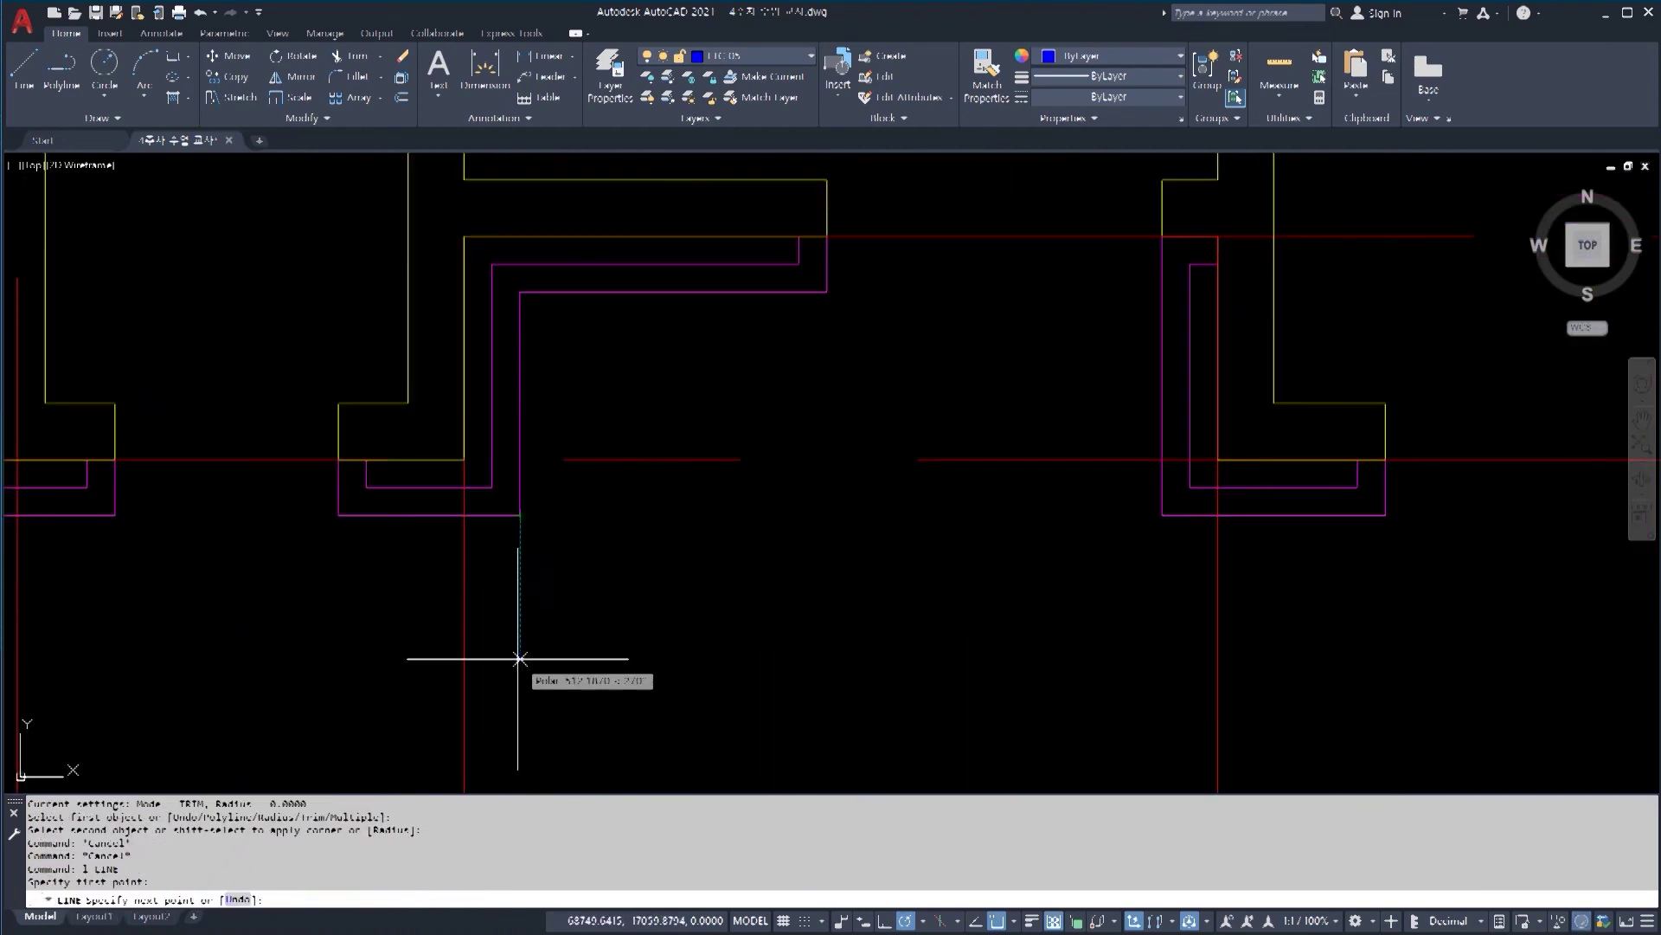
key(Escape)
key(Escape)
Step: Draw a three-sided outline projecting 350 south between the outer finish corners on either side of the south recess
text(l)
key(Return)
click(520, 514)
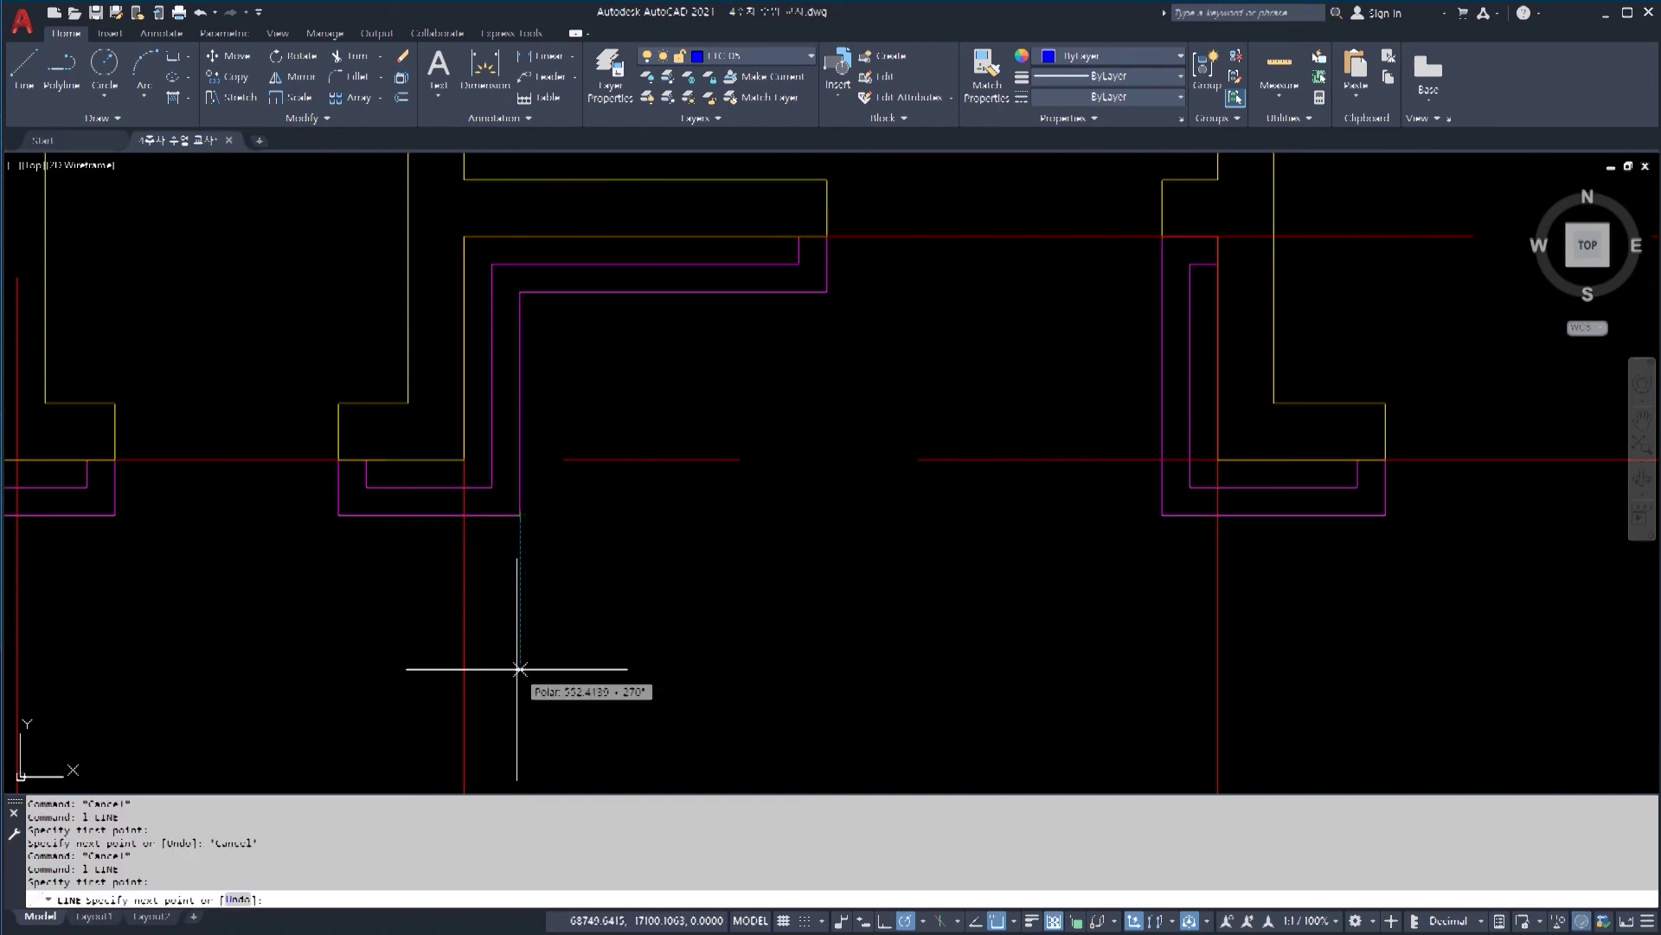
key(Return)
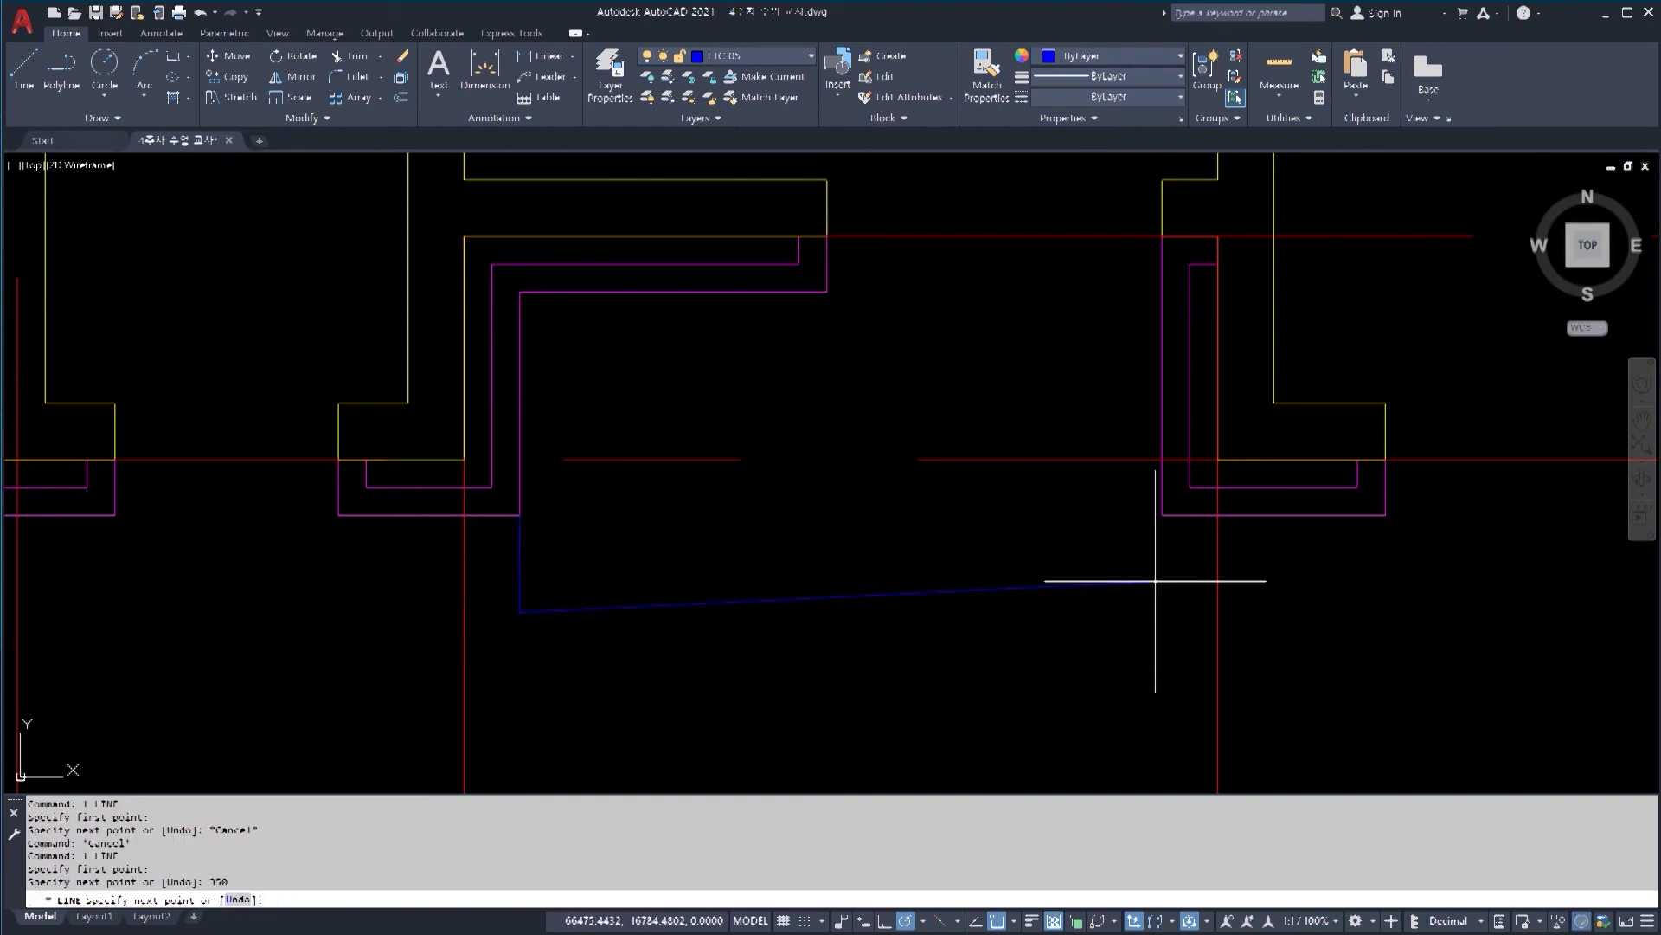
scroll(1242, 679, up, 2)
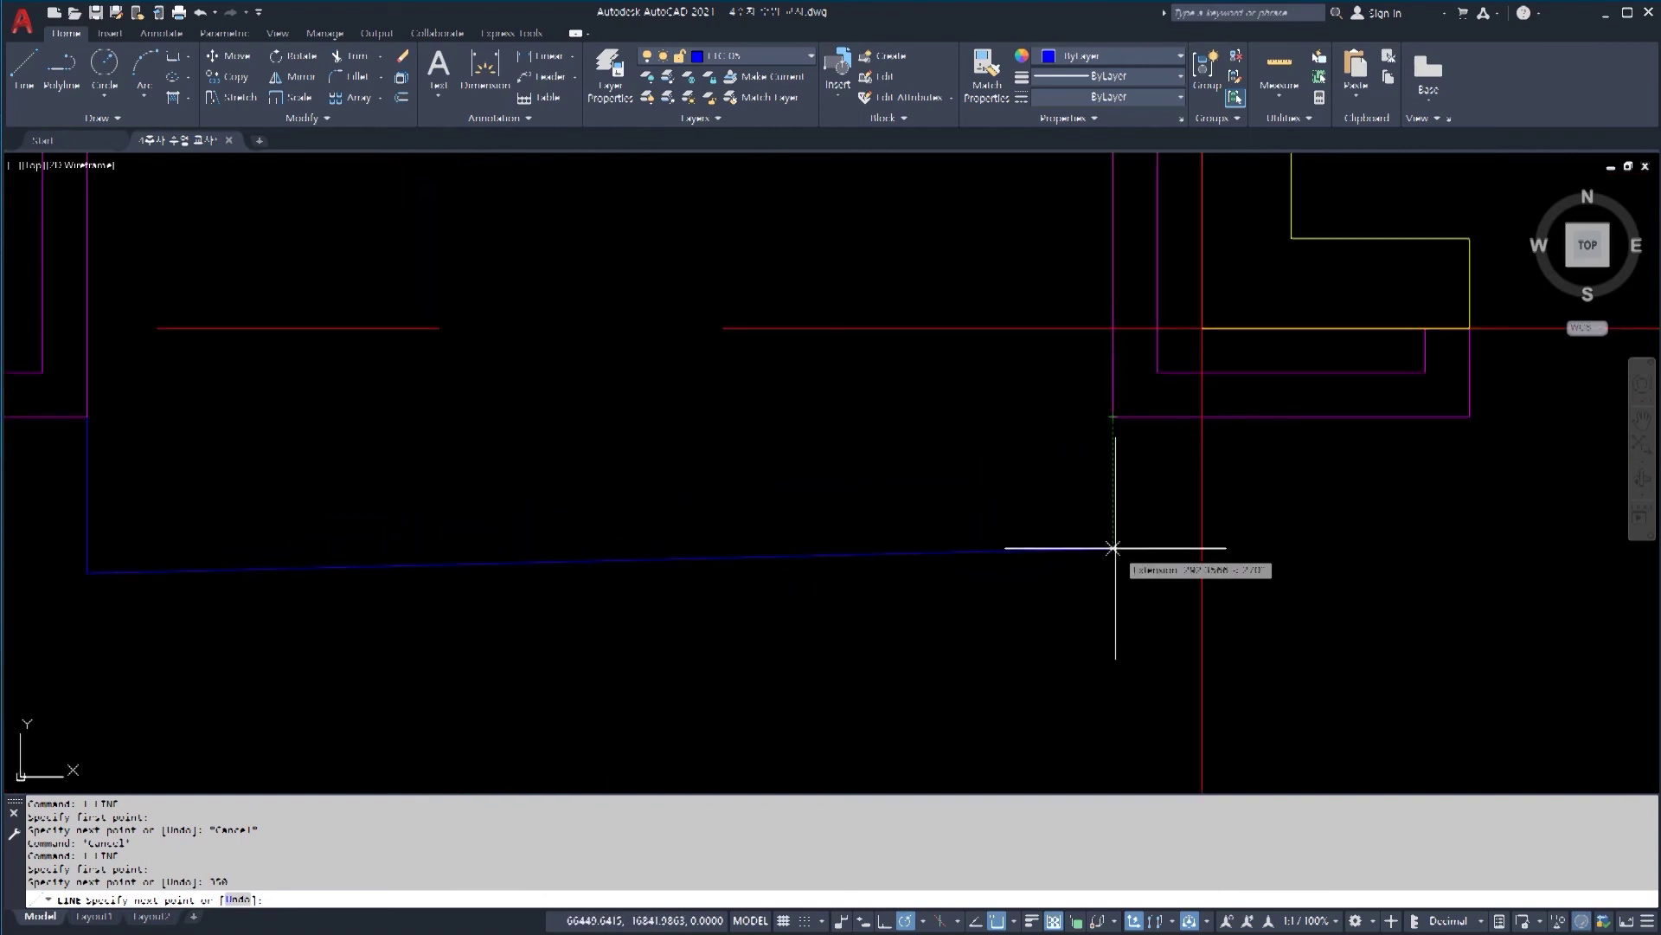
click(1112, 573)
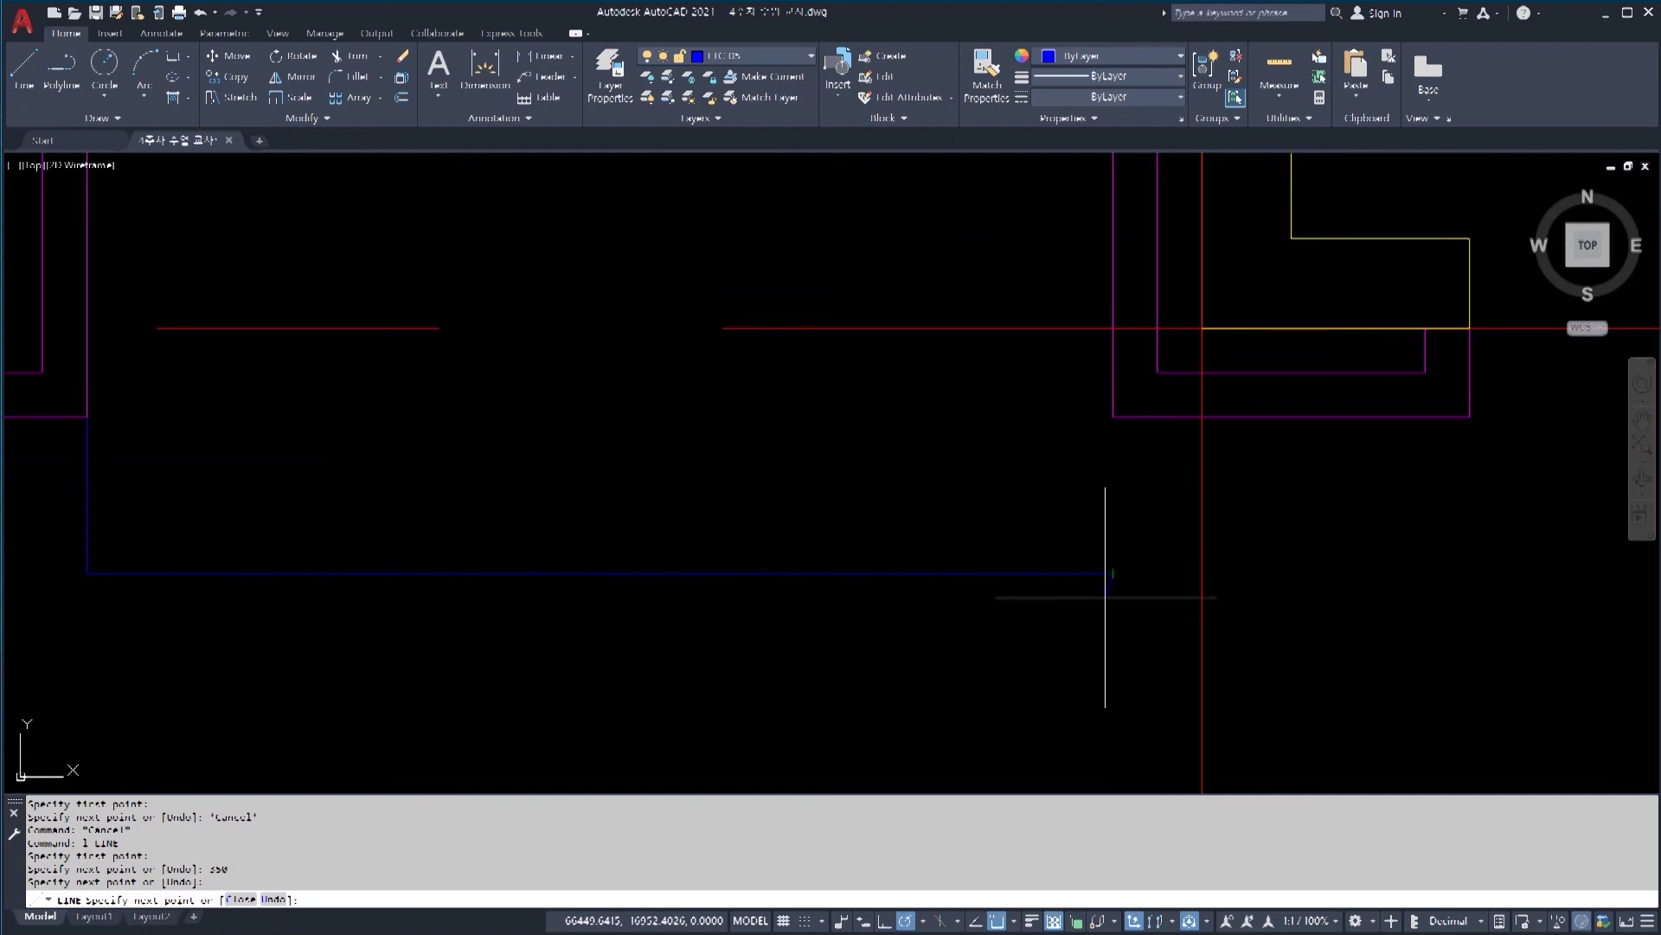
key(Escape)
scroll(1186, 586, down, 2)
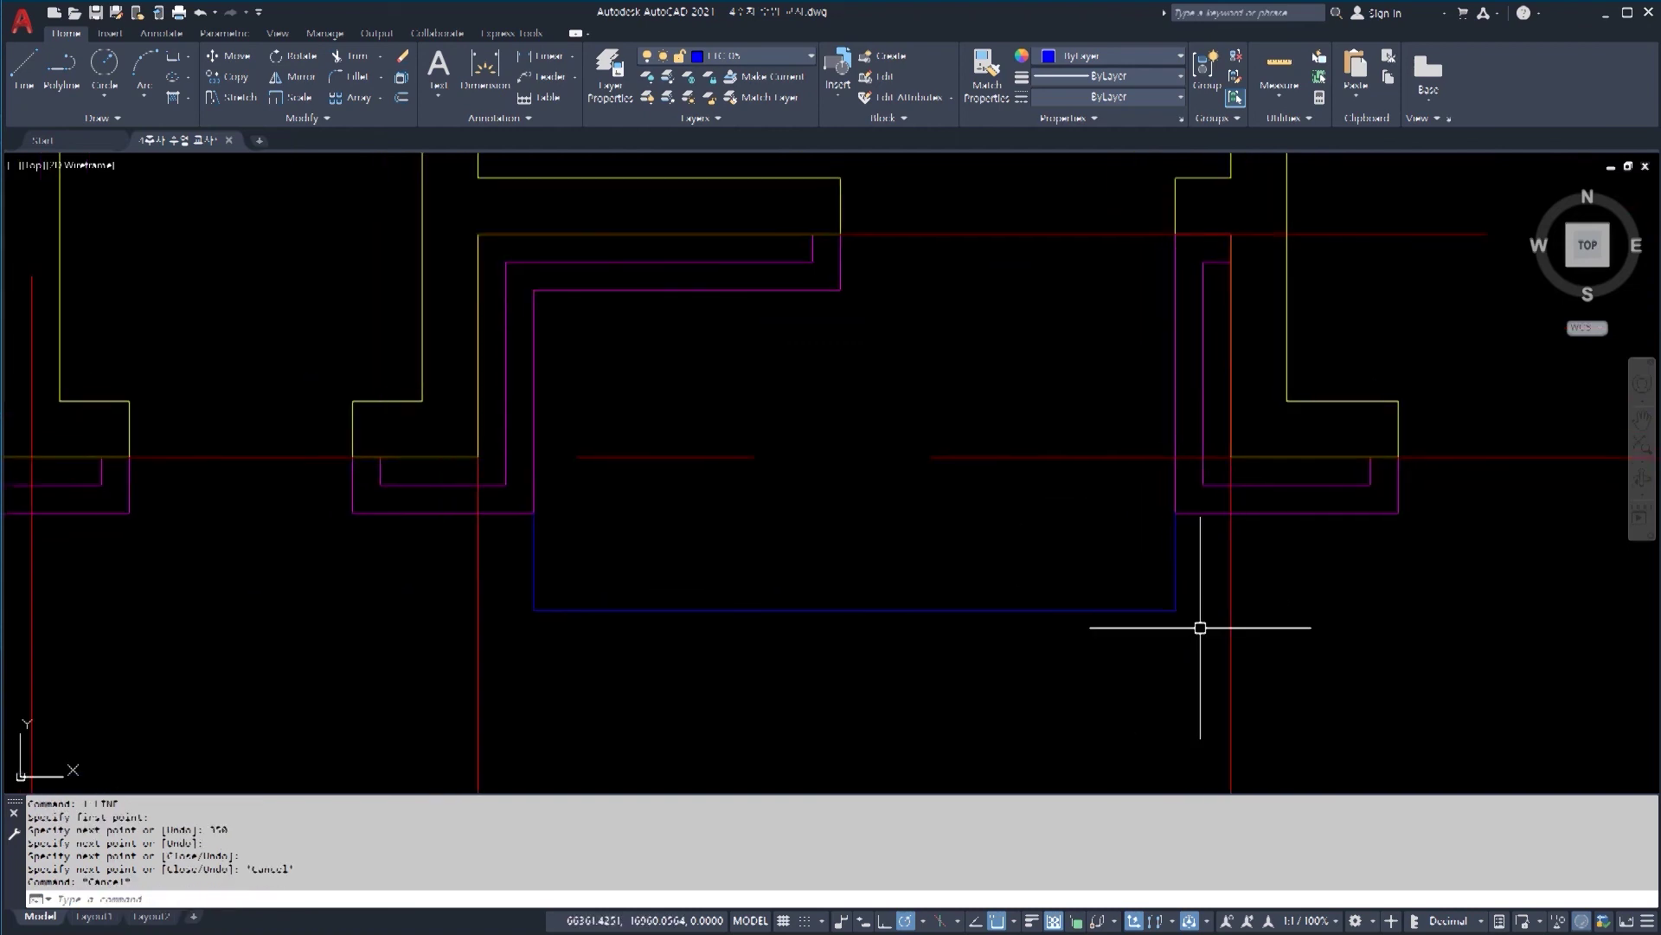
Step: Offset the sides of the south recess outline 80 outward
text(o)
key(Return)
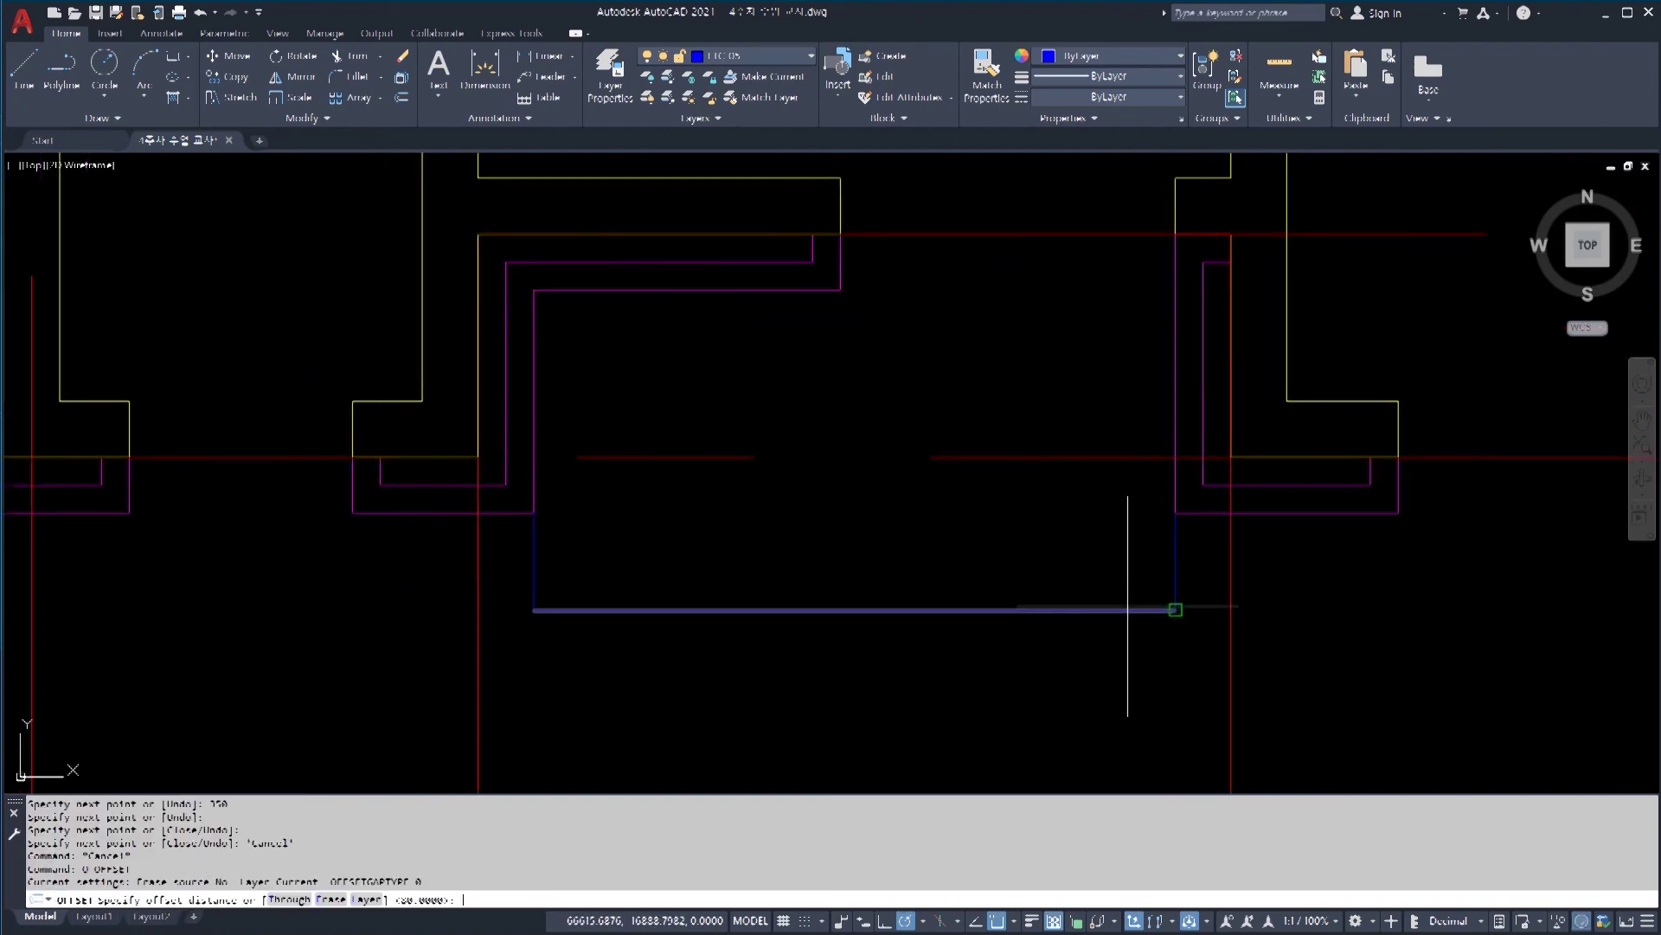
key(Return)
click(1056, 609)
click(1142, 627)
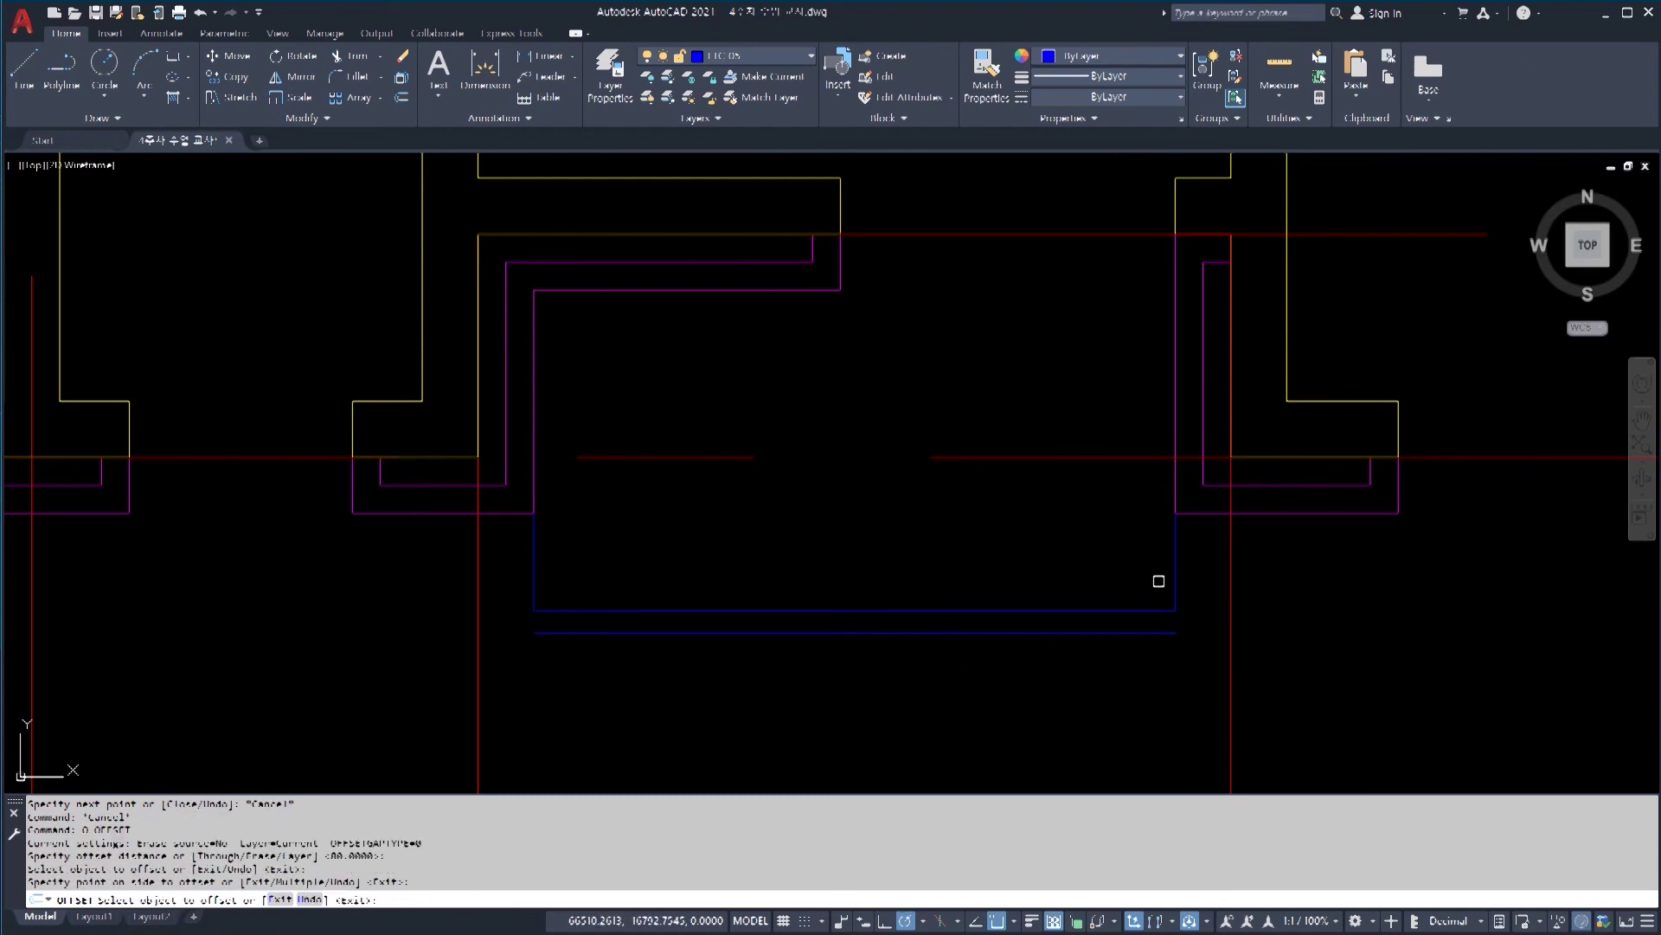
click(1174, 579)
click(1187, 578)
key(Escape)
key(Escape)
Step: Fillet the outer offset lines of the south recess outline into sharp southern corners
scroll(554, 623, up, 2)
text(f)
key(Return)
click(537, 621)
click(477, 564)
middle_drag(1350, 651, 1090, 651)
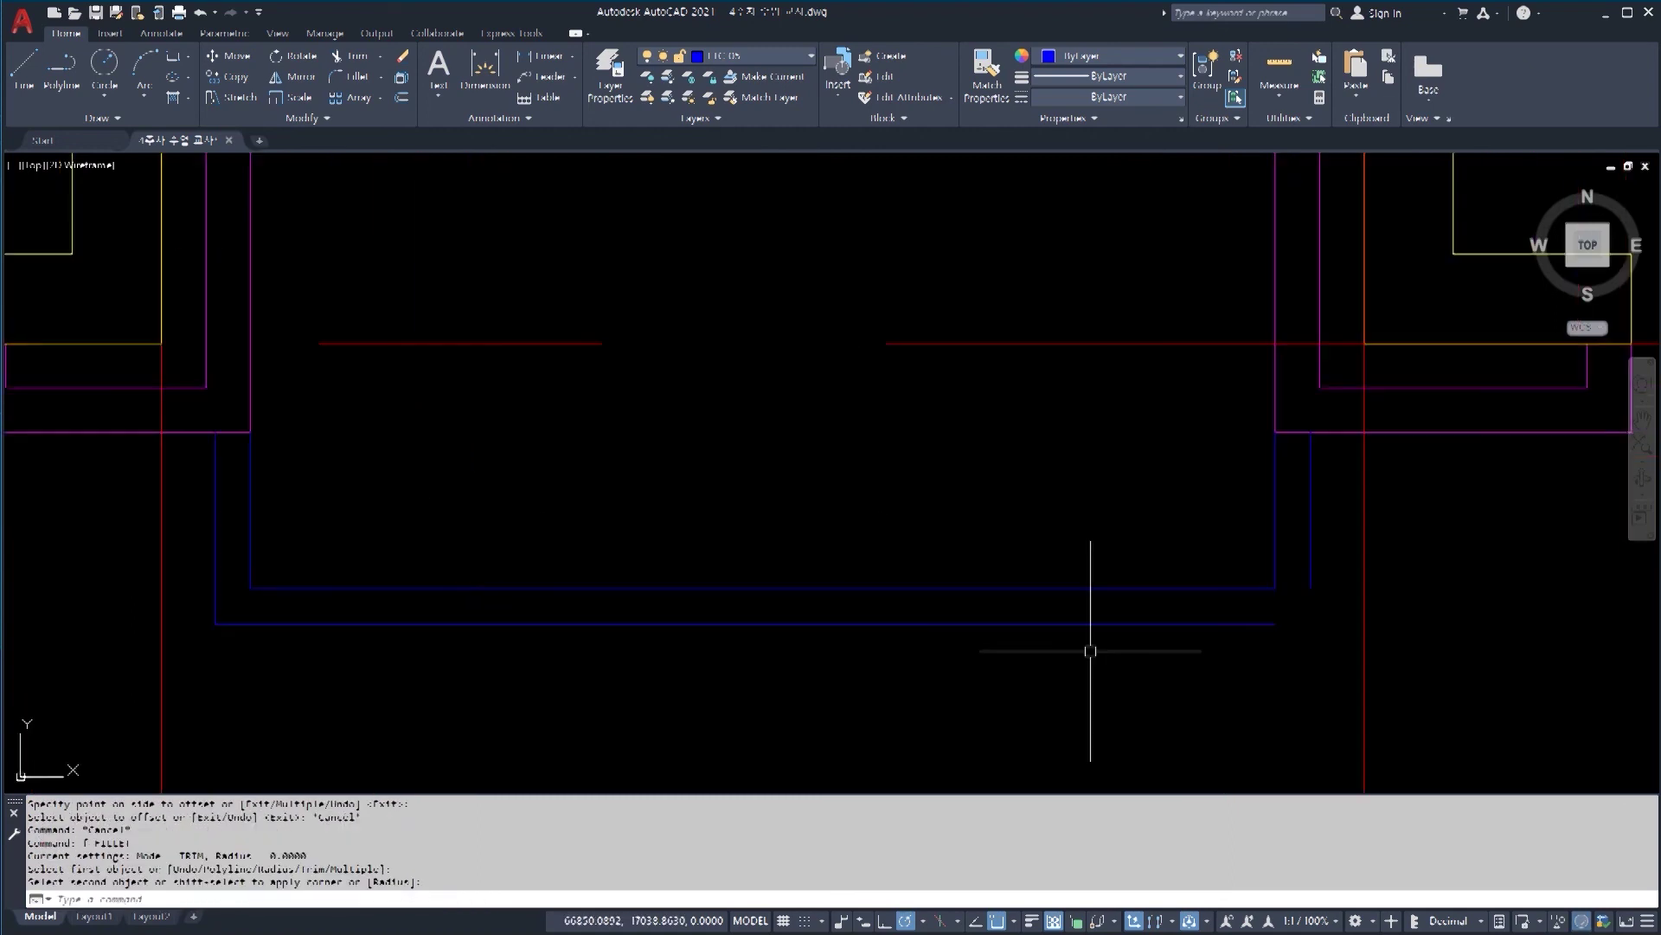
key(Escape)
key(Escape)
key(Escape)
scroll(1284, 660, down, 4)
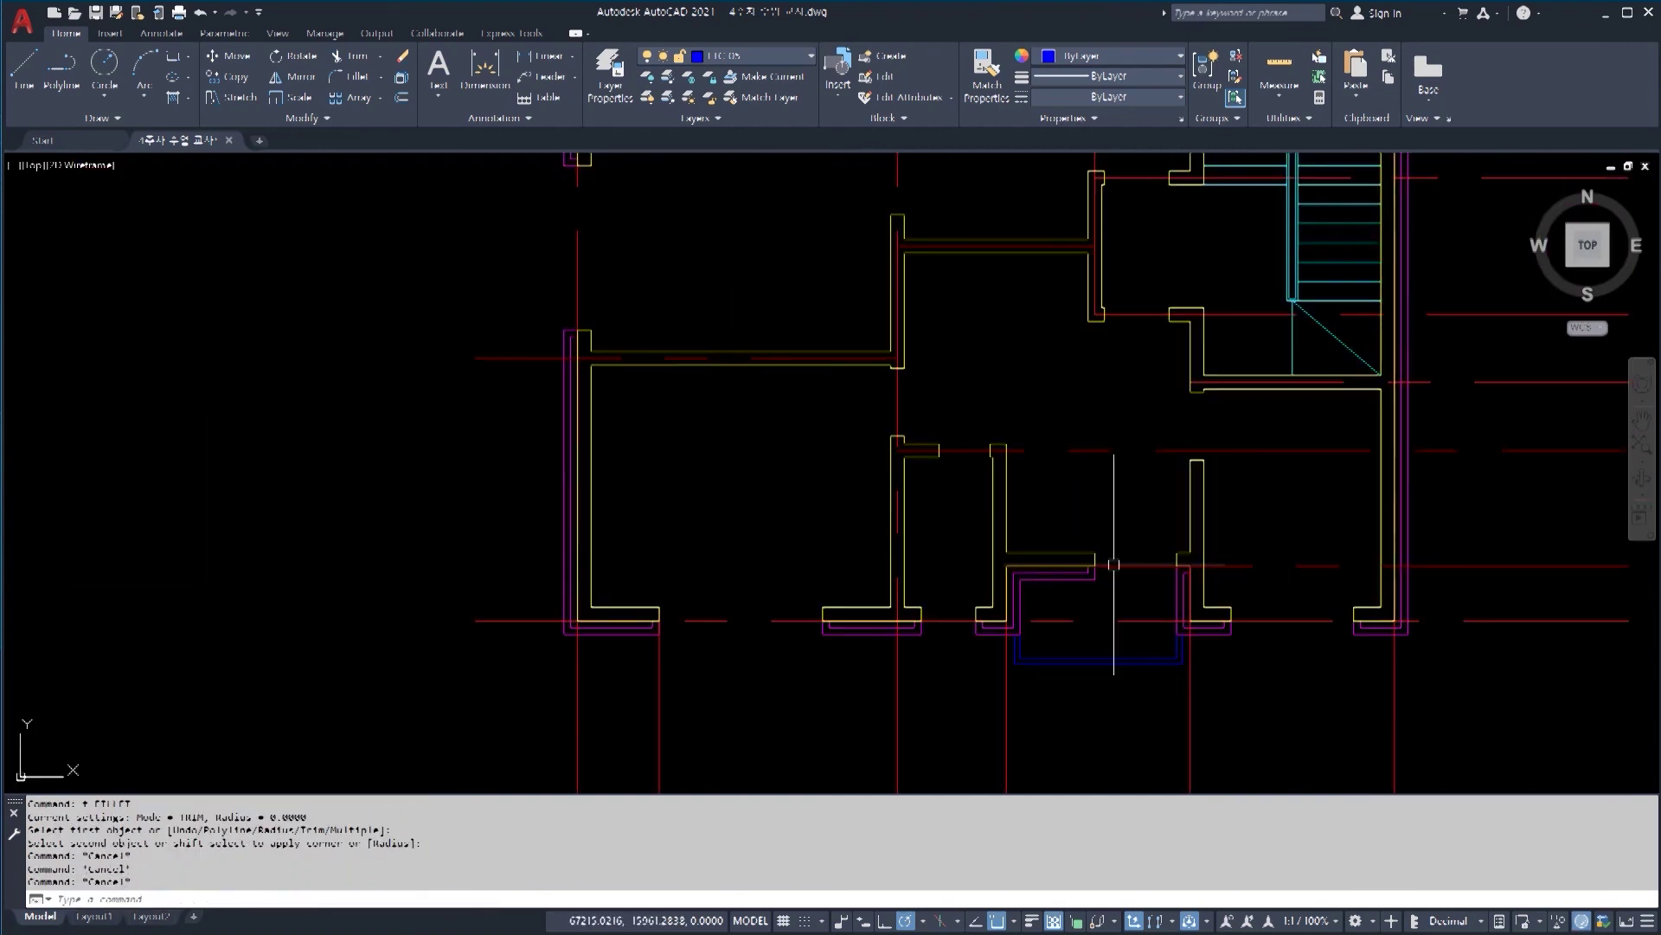
scroll(952, 606, down, 3)
scroll(891, 575, up, 1)
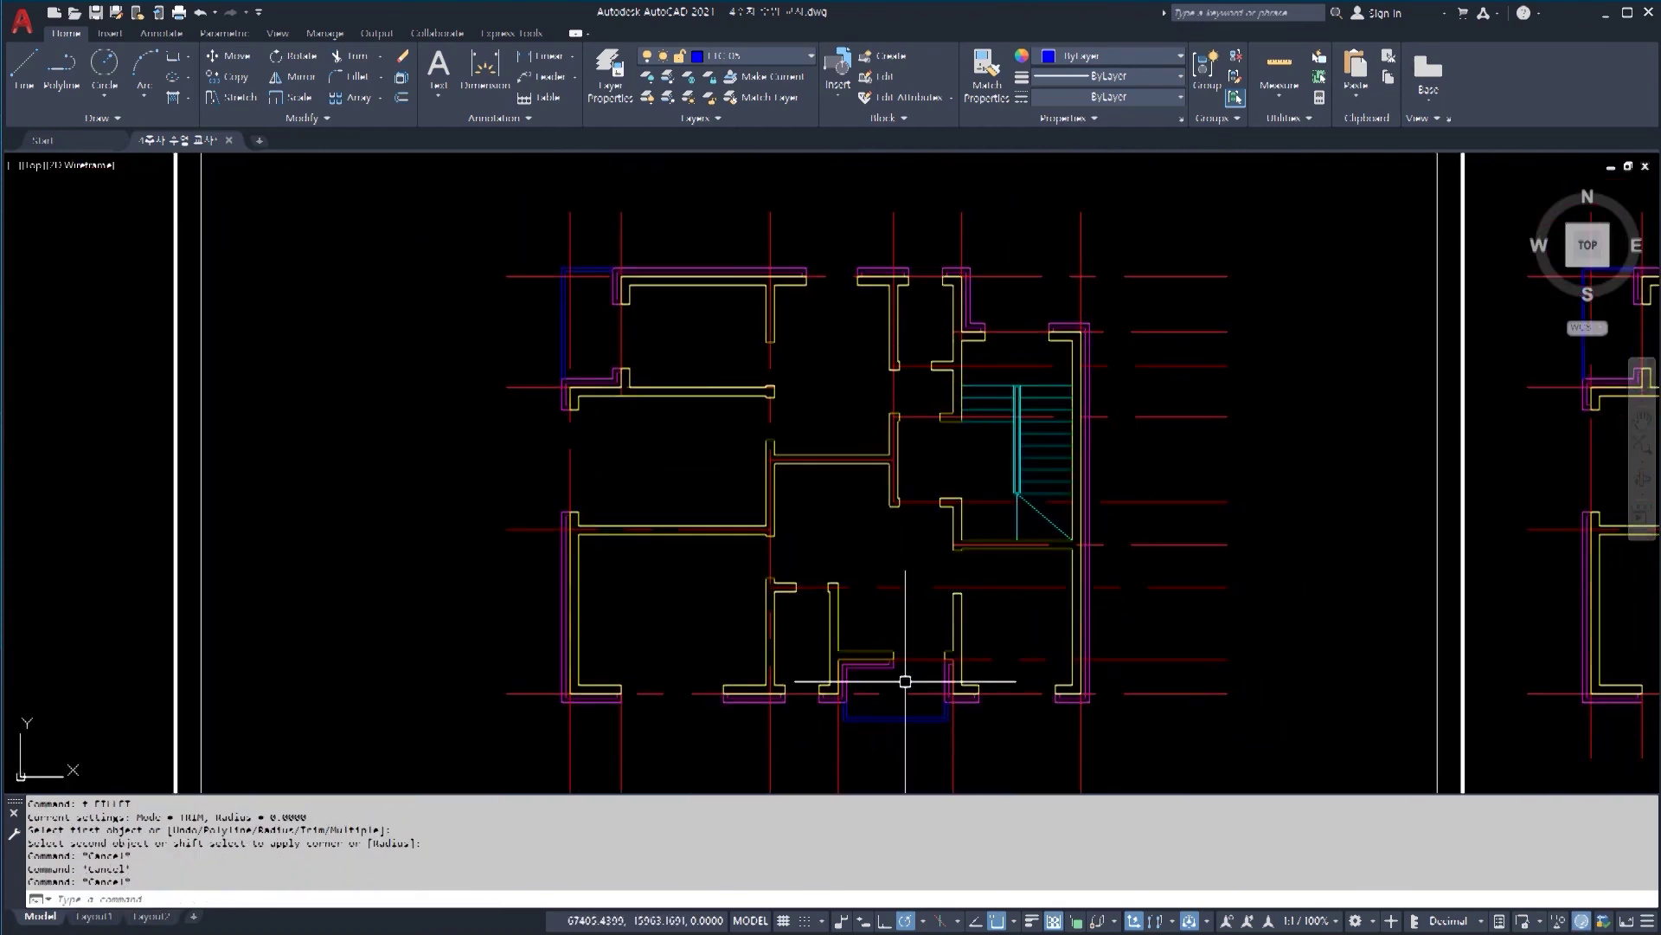
scroll(915, 684, up, 2)
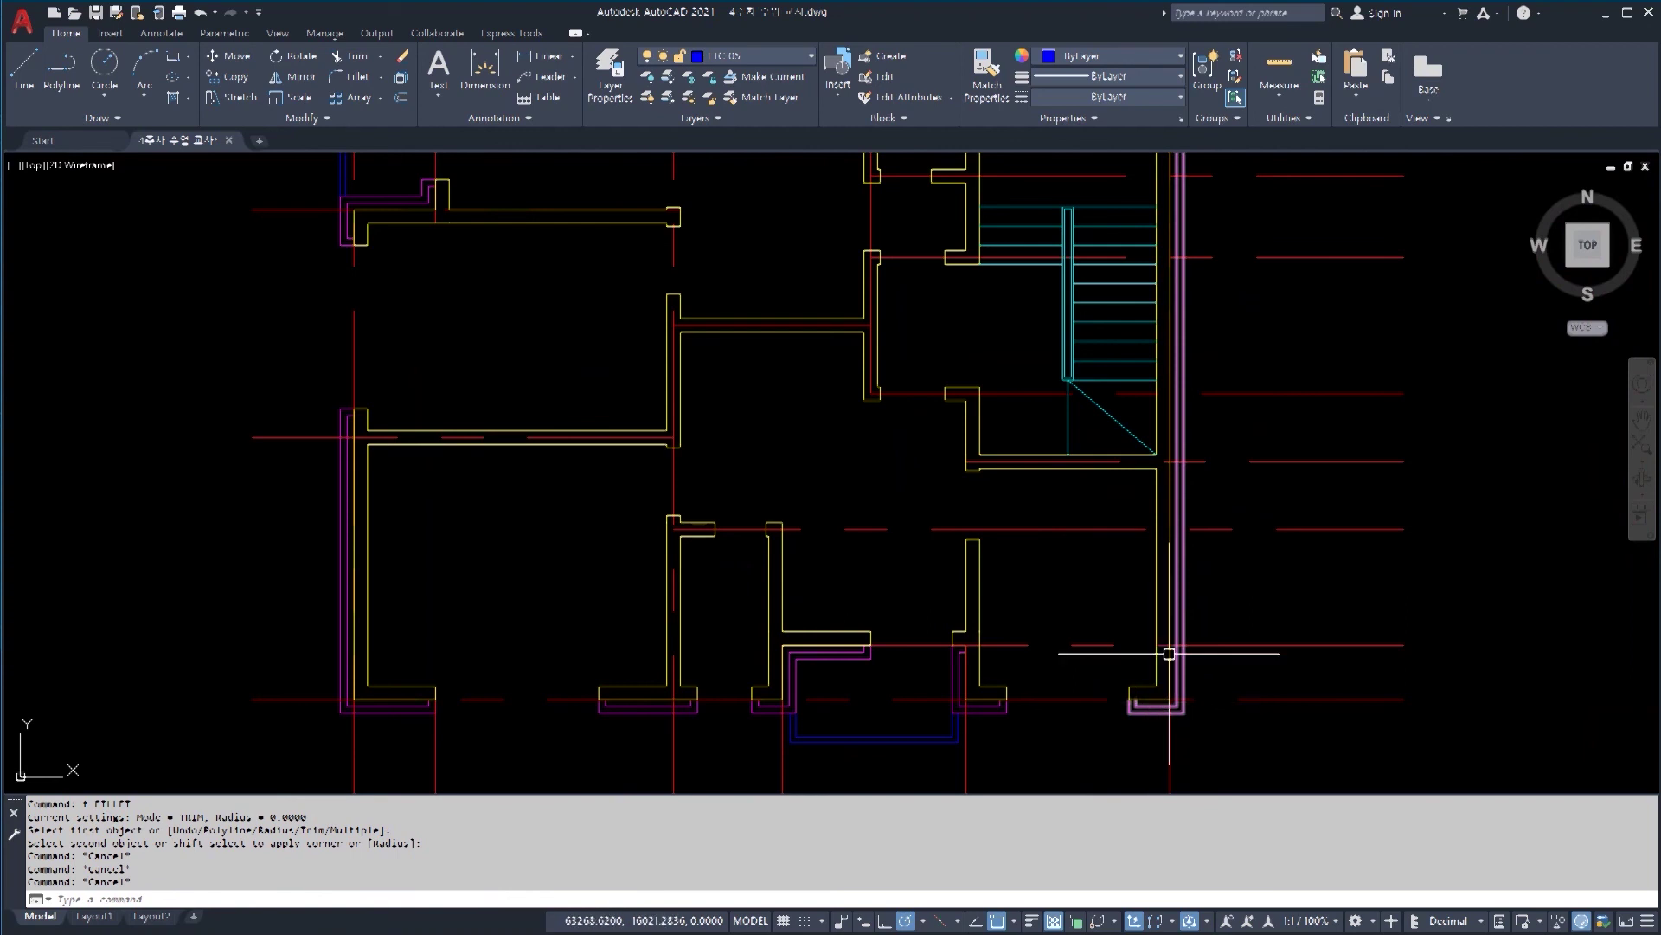
Step: Examine the wall end lines where the west room partition meets the central vertical concrete wall
scroll(978, 627, down, 2)
middle_drag(1025, 635, 979, 594)
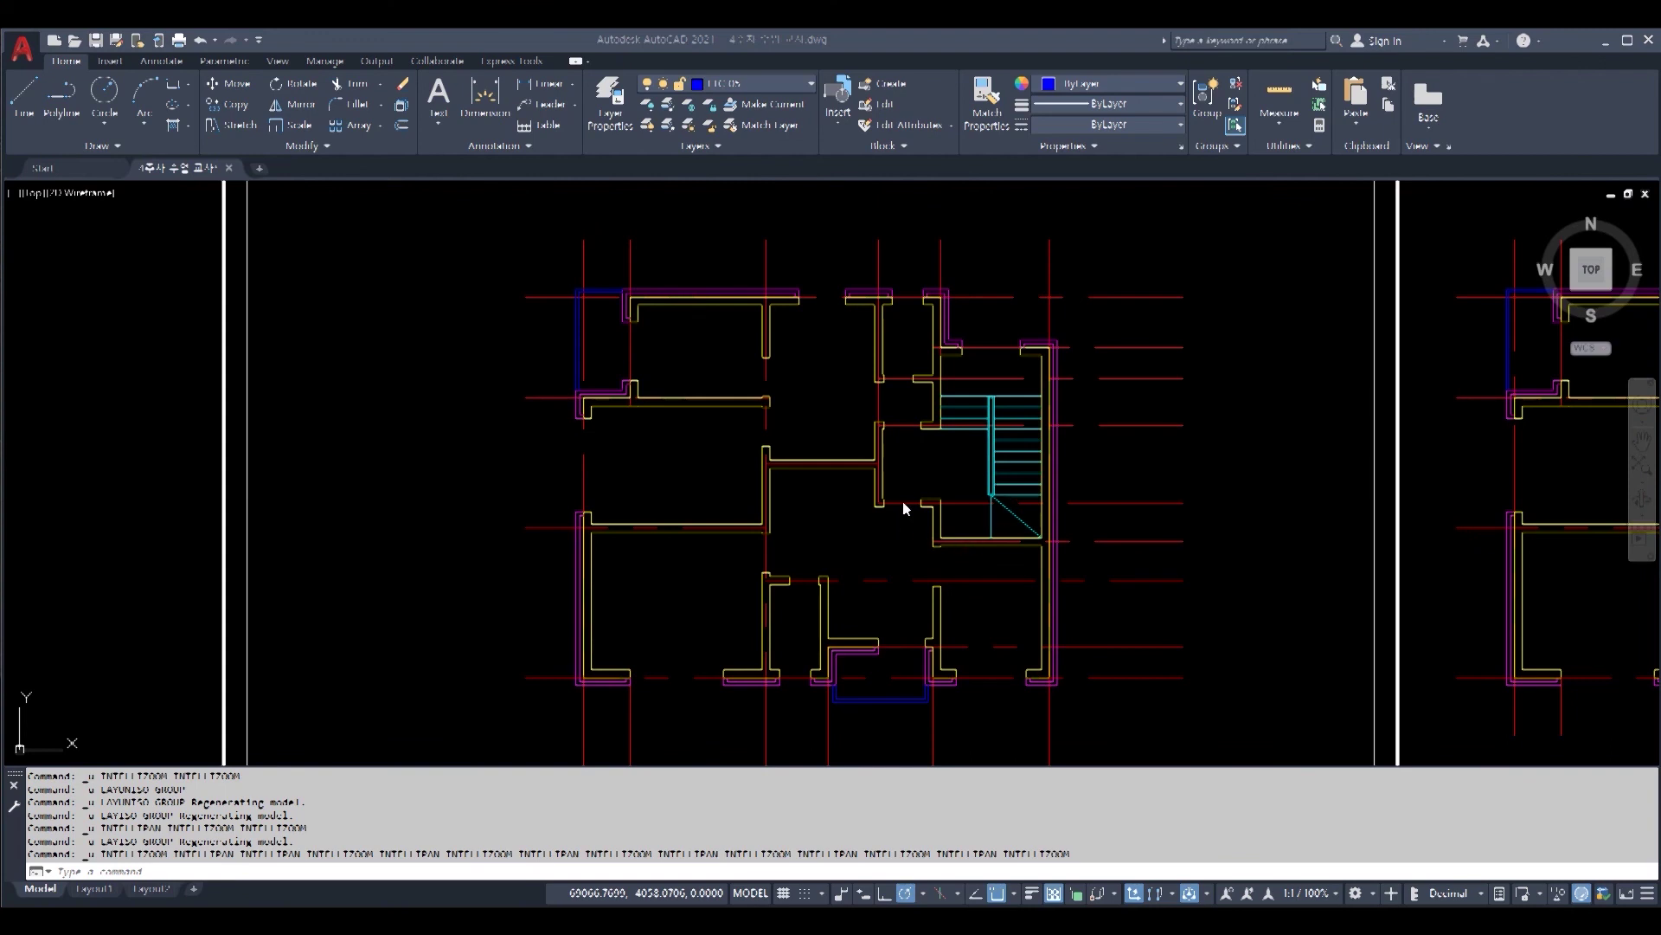
scroll(731, 532, up, 4)
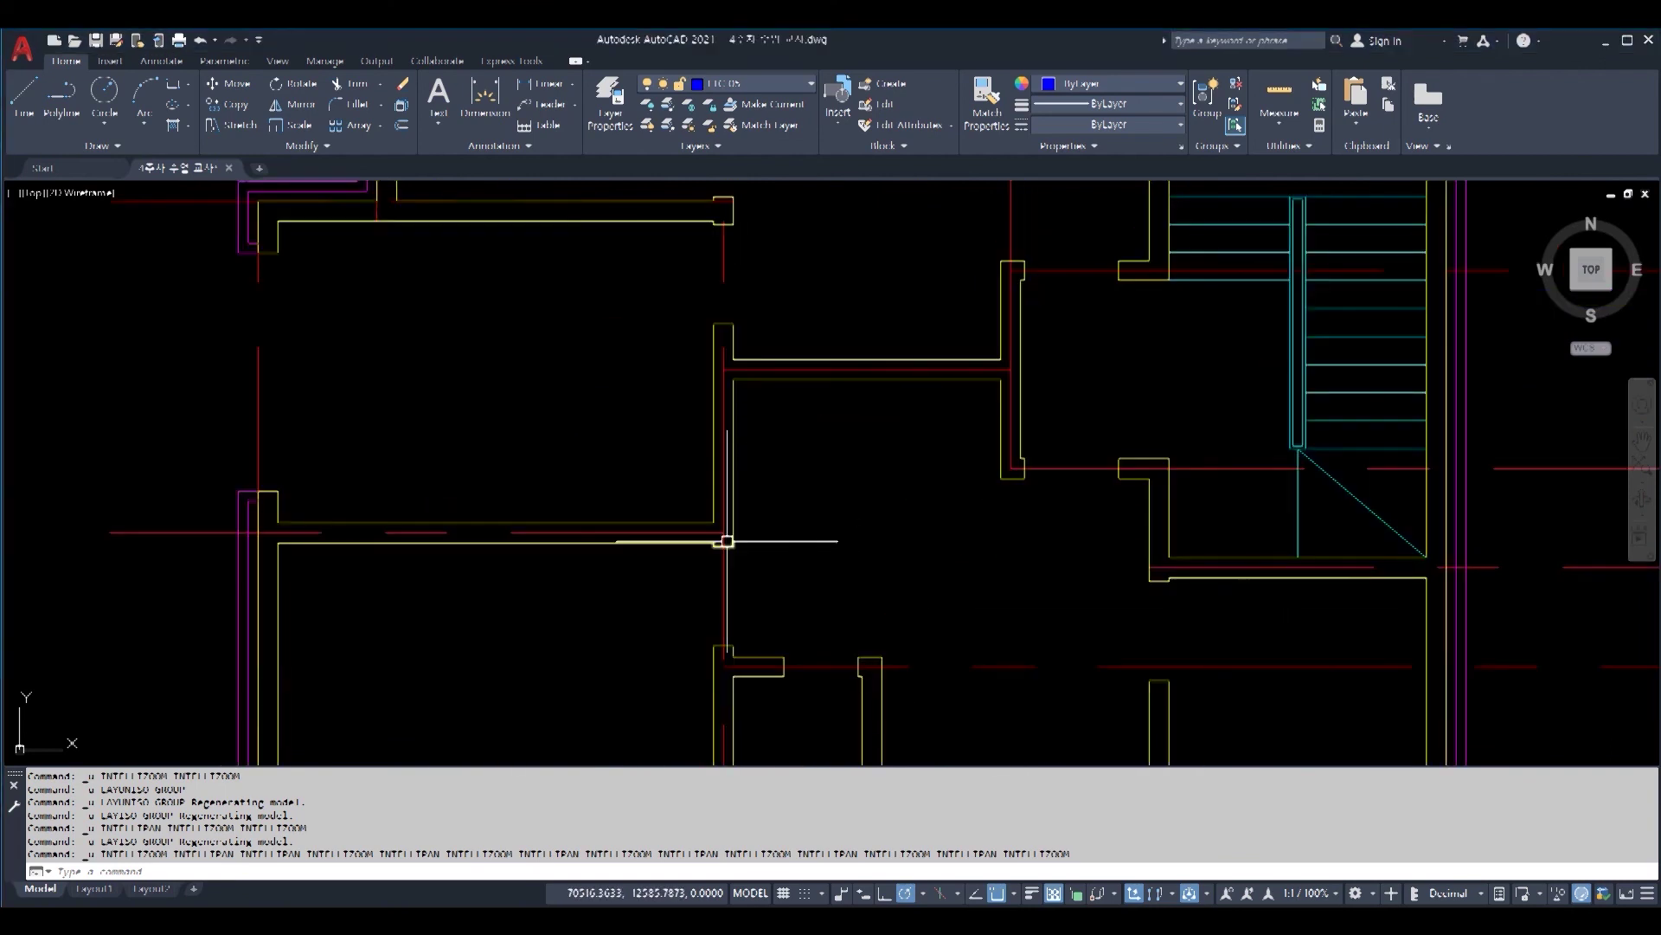
scroll(725, 536, up, 6)
click(791, 577)
click(754, 554)
scroll(795, 543, down, 4)
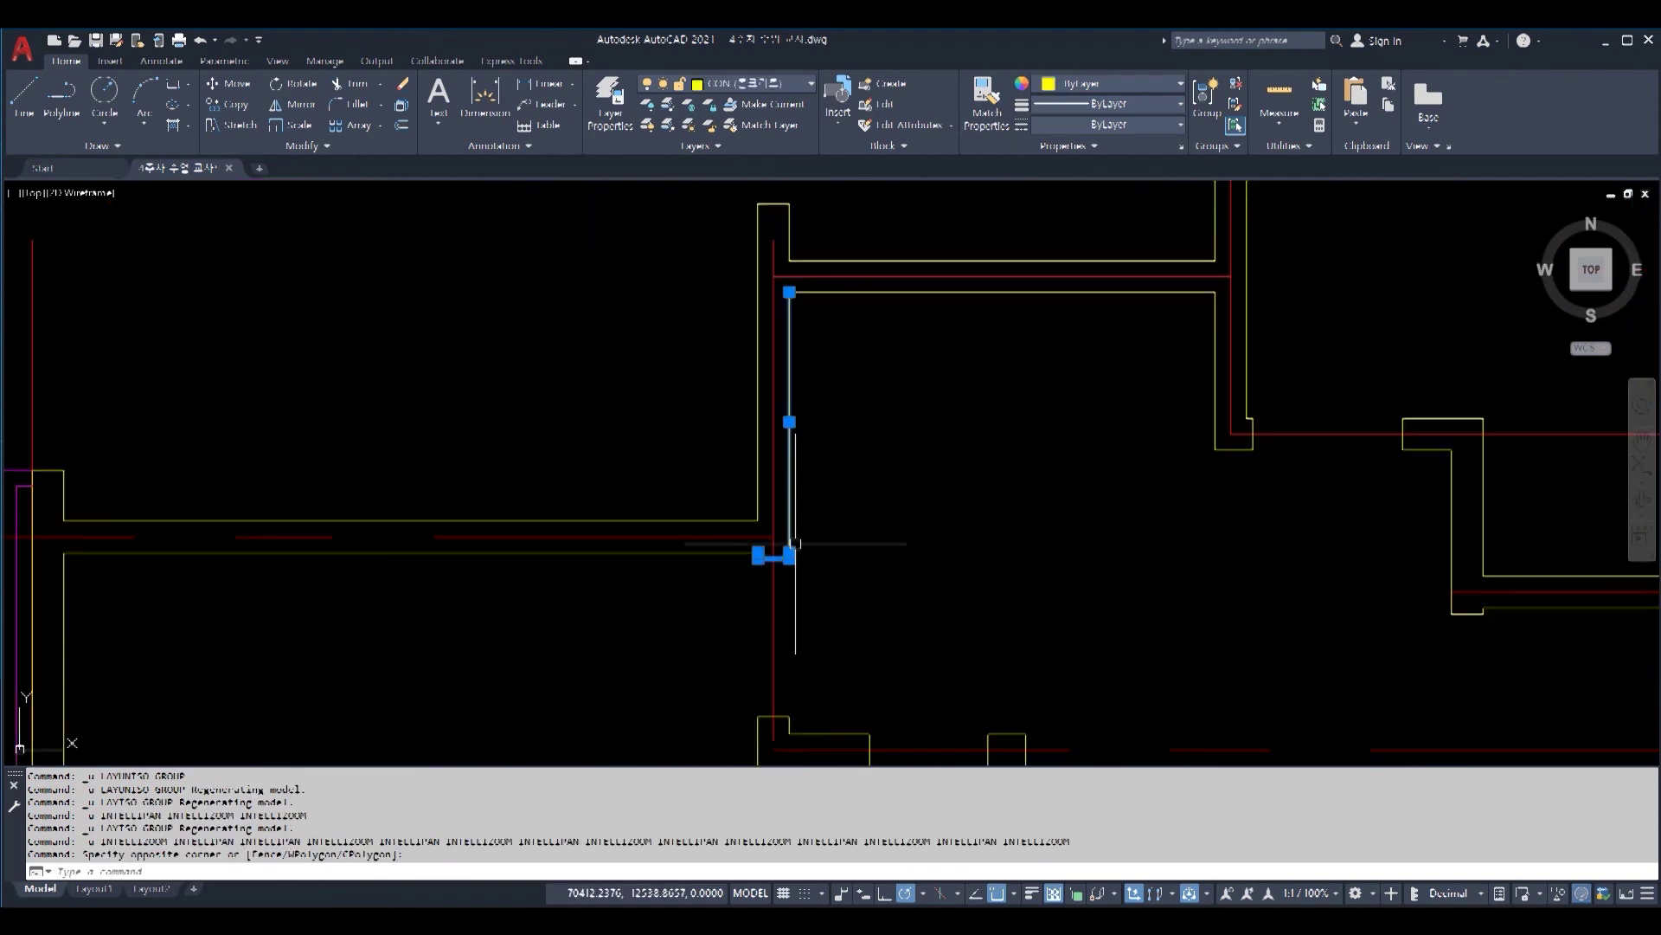
scroll(794, 509, down, 6)
scroll(855, 484, up, 2)
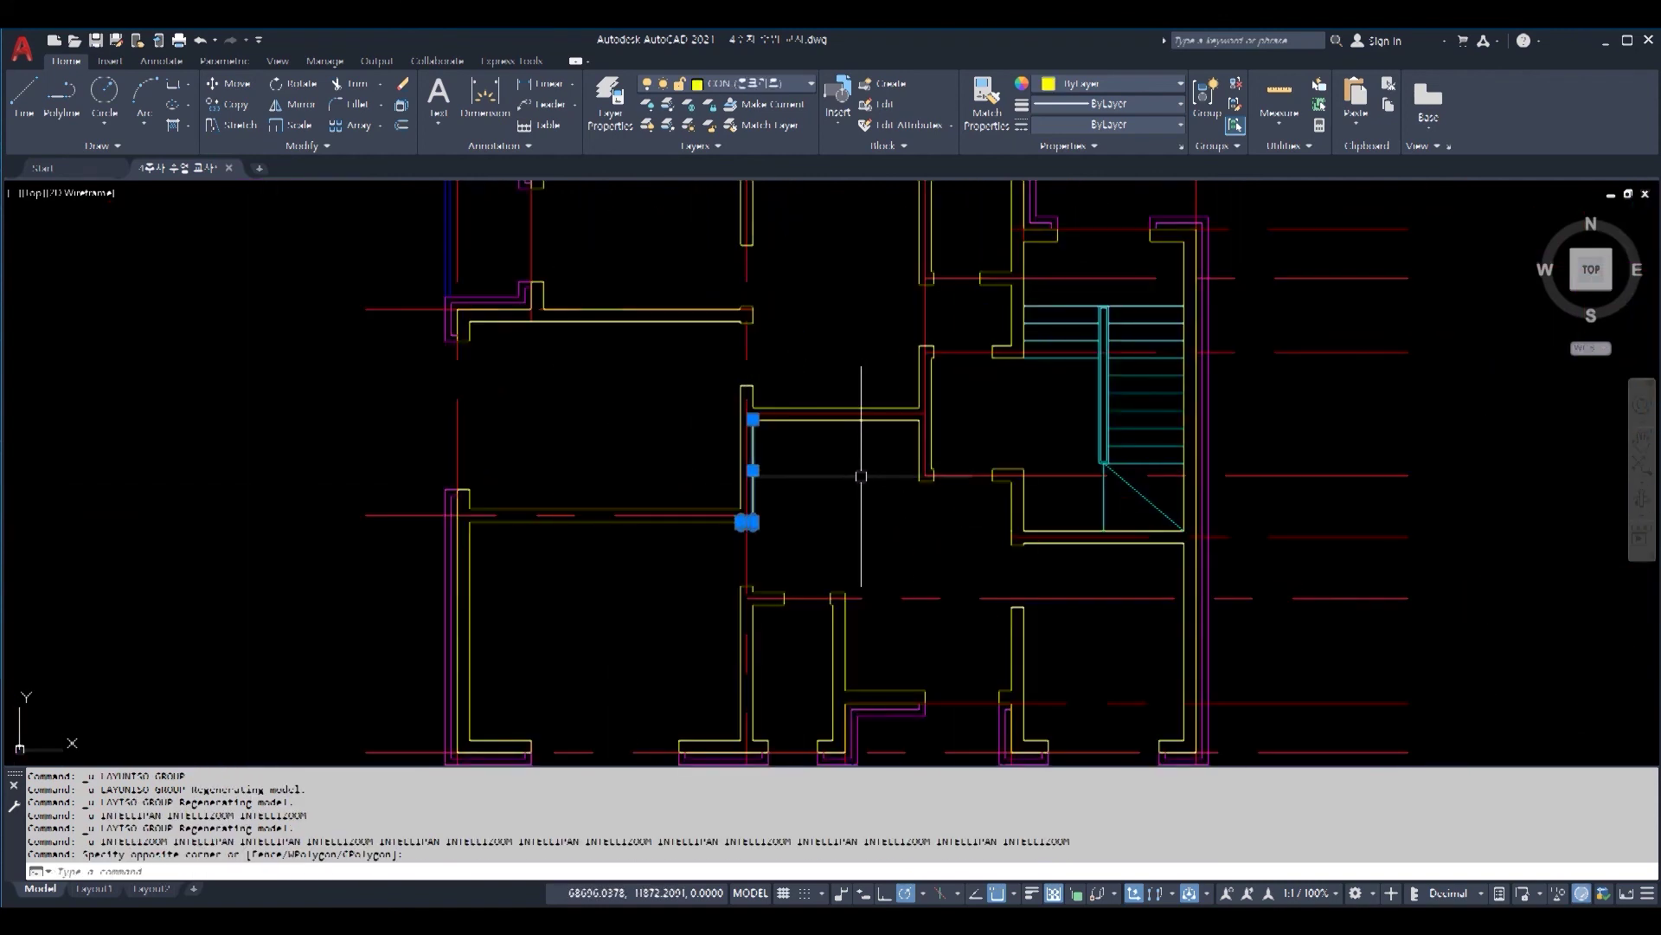
key(Escape)
key(Escape)
key(Escape)
Step: Examine the concrete wall segments between the central junction and the stub end west of the stair hall opening
click(754, 489)
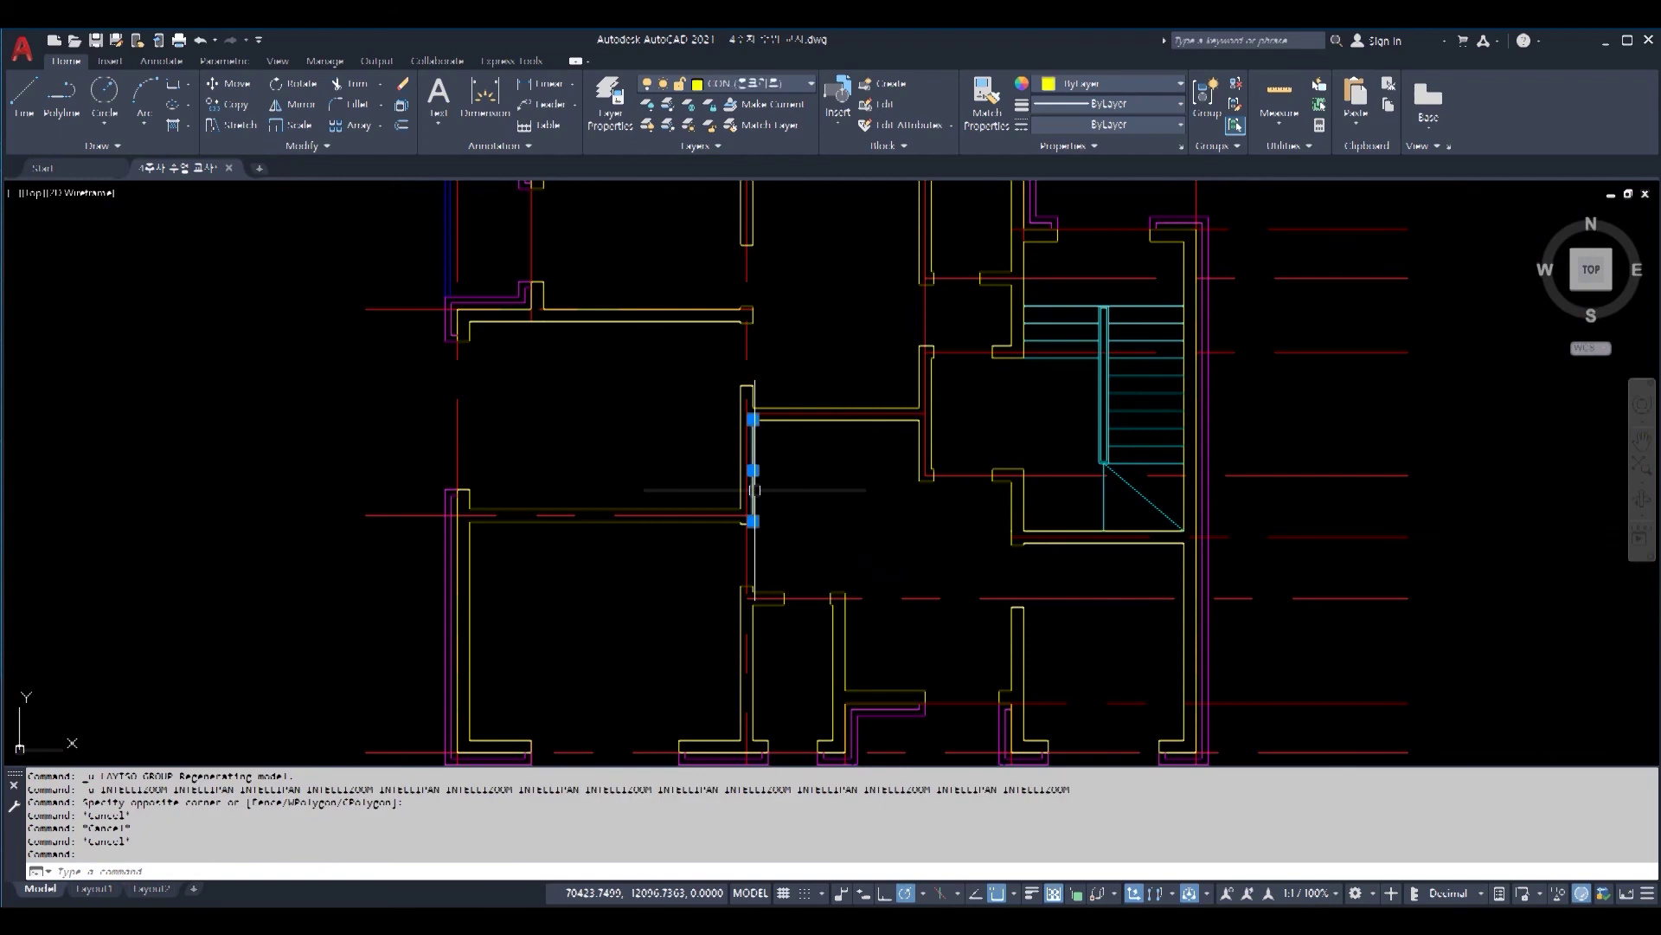
scroll(783, 467, up, 4)
click(545, 204)
click(822, 622)
click(1146, 515)
click(1118, 486)
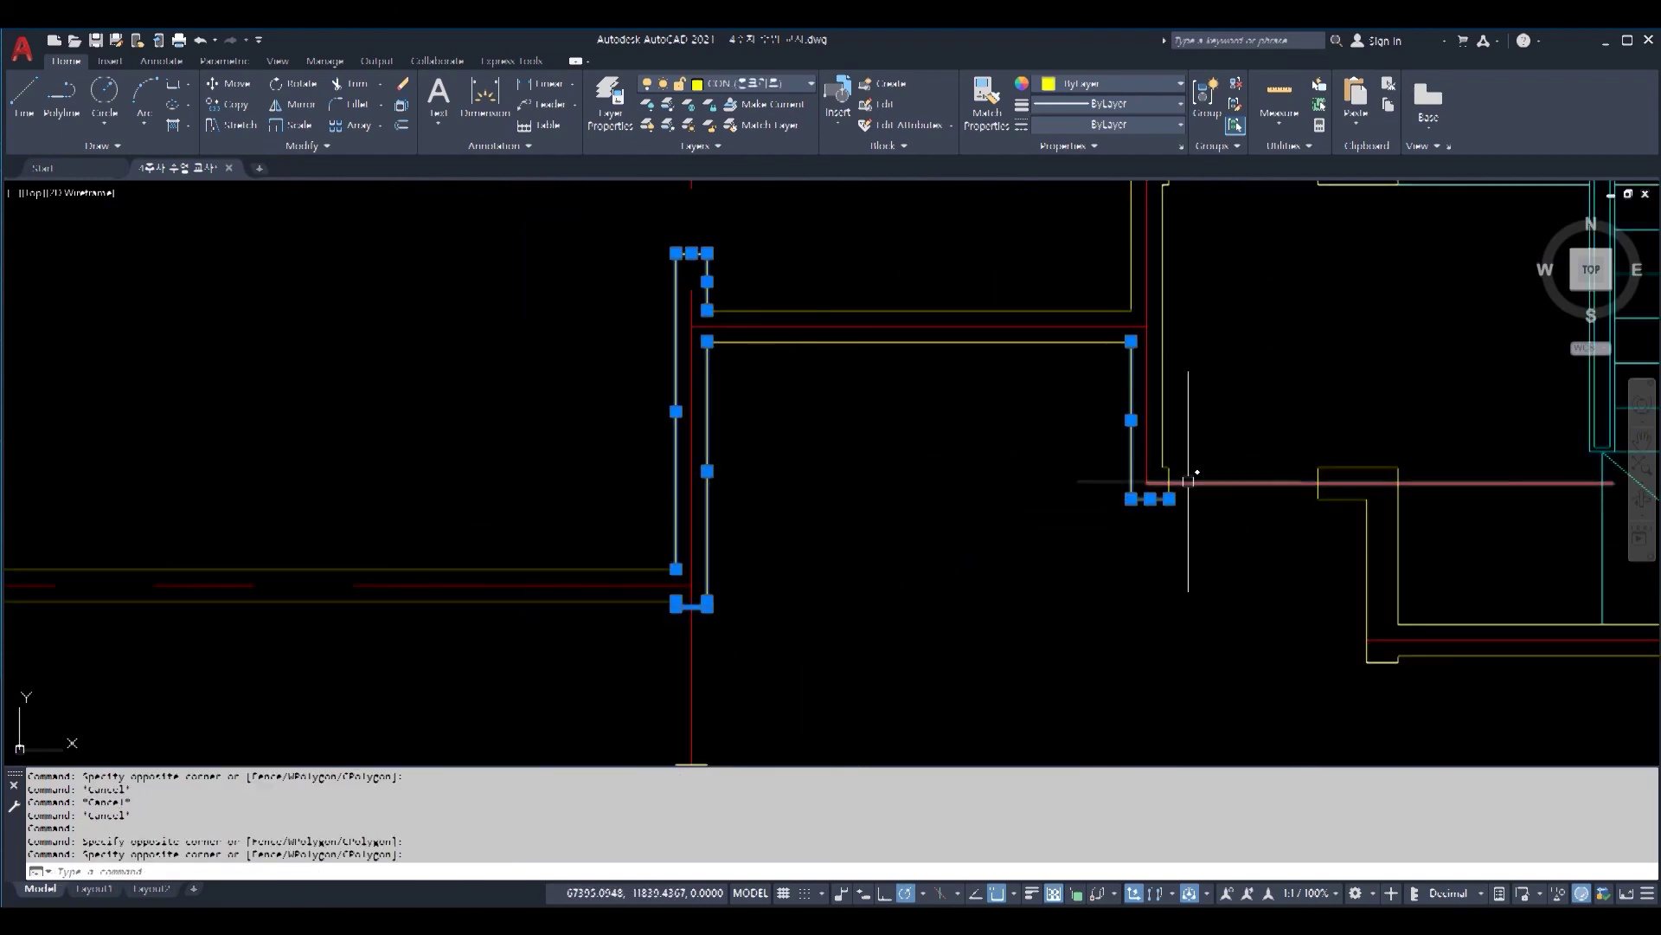
key(Escape)
key(Escape)
scroll(1184, 472, up, 4)
click(1178, 474)
click(1121, 442)
scroll(1085, 517, down, 4)
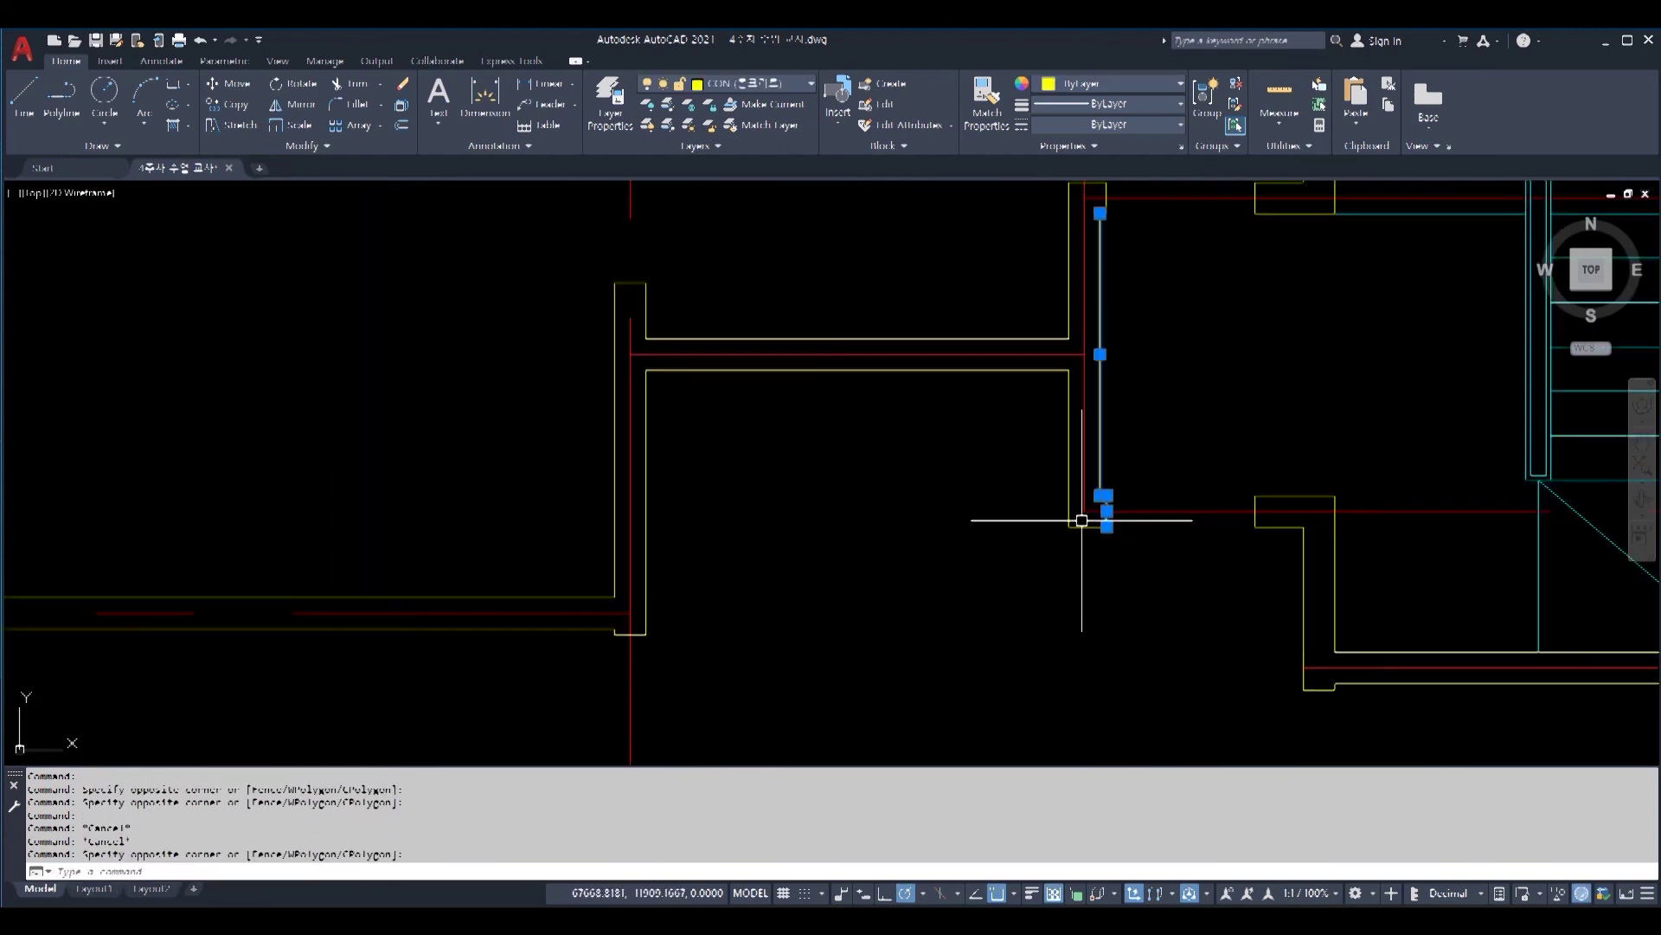
key(Escape)
key(Escape)
Step: Examine the separate line segments at the wall ends beside the stair hall opening and southwest of the stairs
scroll(1353, 499, up, 4)
click(1349, 498)
click(1098, 463)
key(Escape)
click(1433, 655)
click(1088, 557)
key(Escape)
key(Escape)
scroll(1038, 484, down, 5)
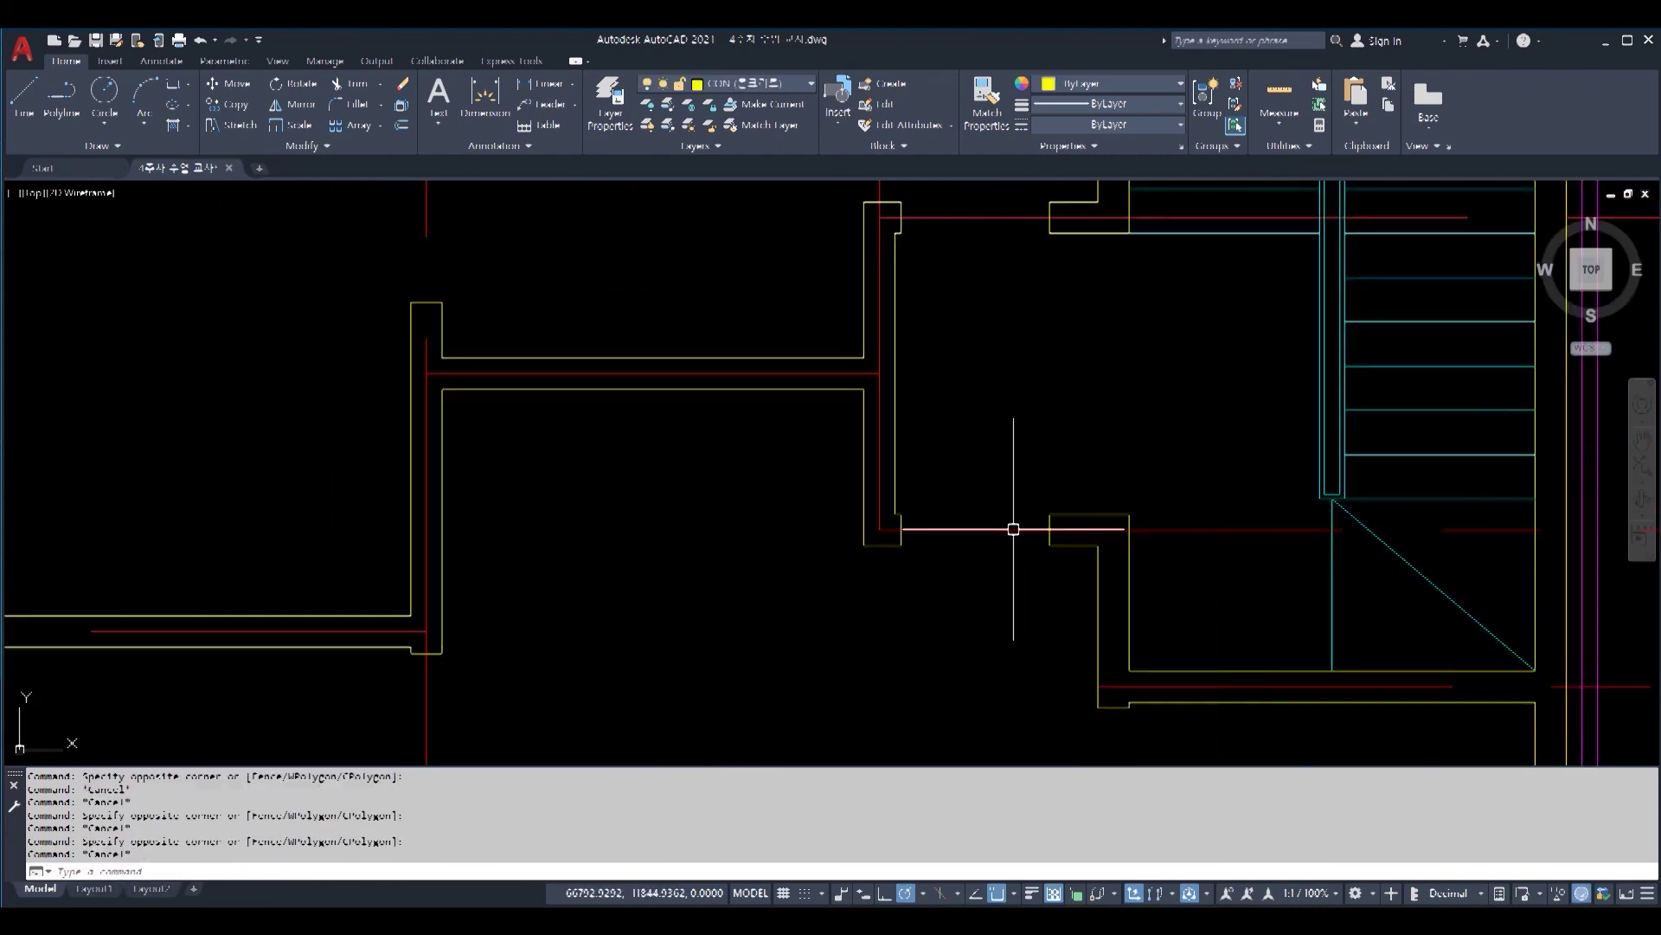
scroll(1064, 649, up, 2)
click(1024, 661)
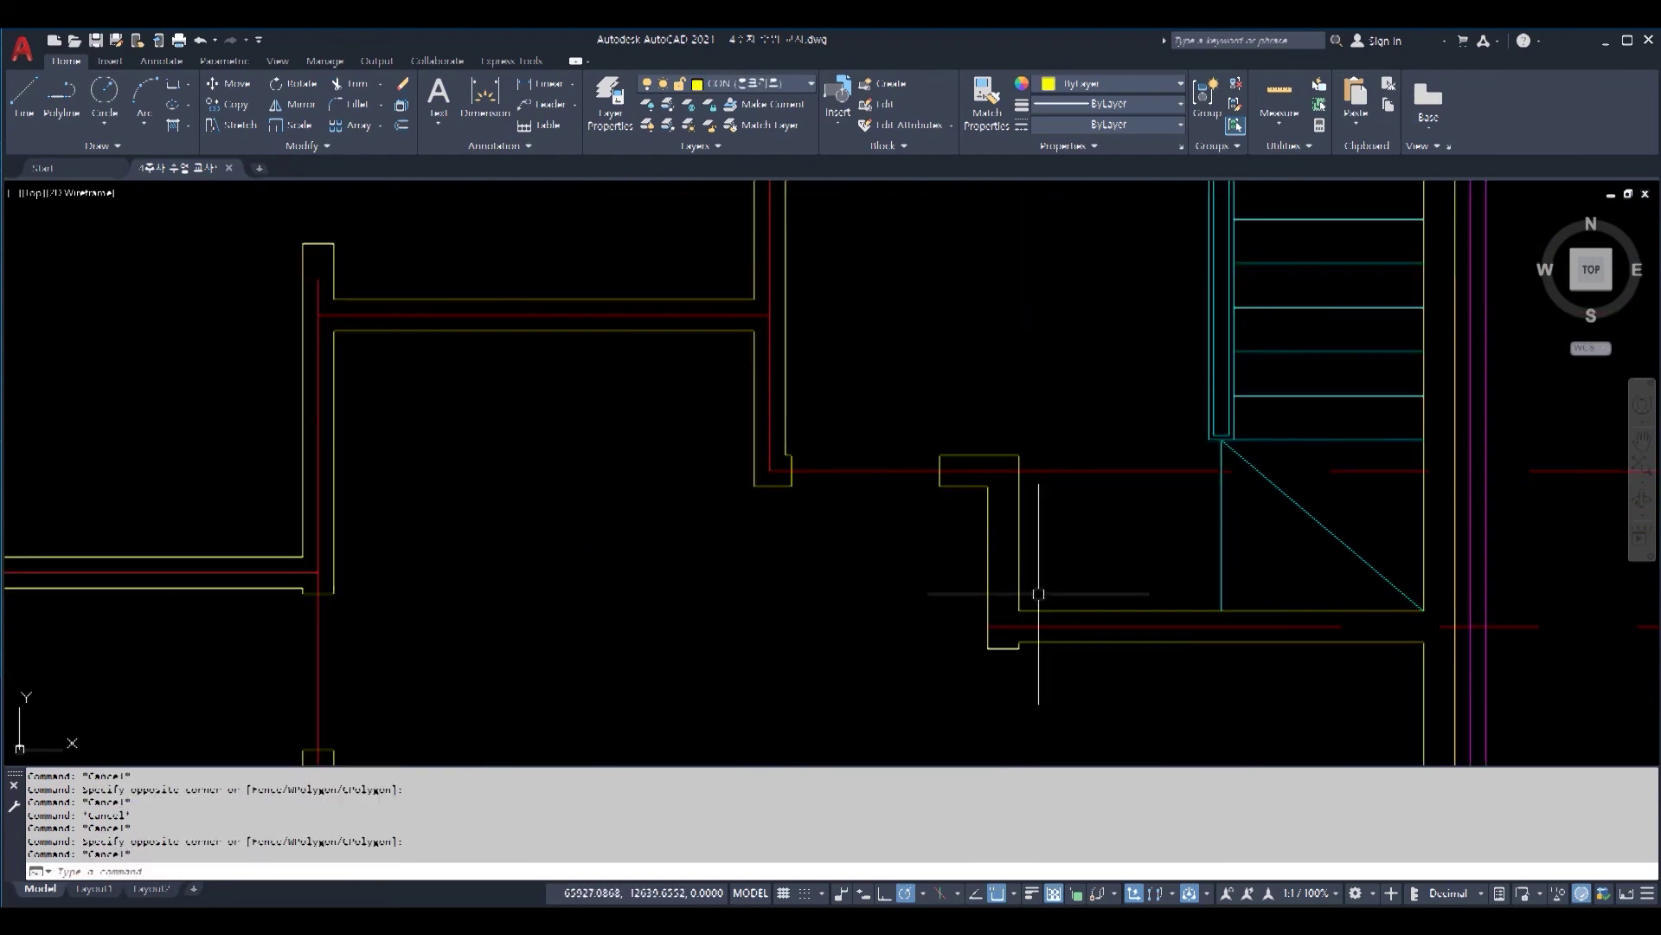
click(995, 597)
scroll(1007, 575, down, 4)
key(Escape)
key(Escape)
key(Escape)
middle_drag(791, 500, 779, 438)
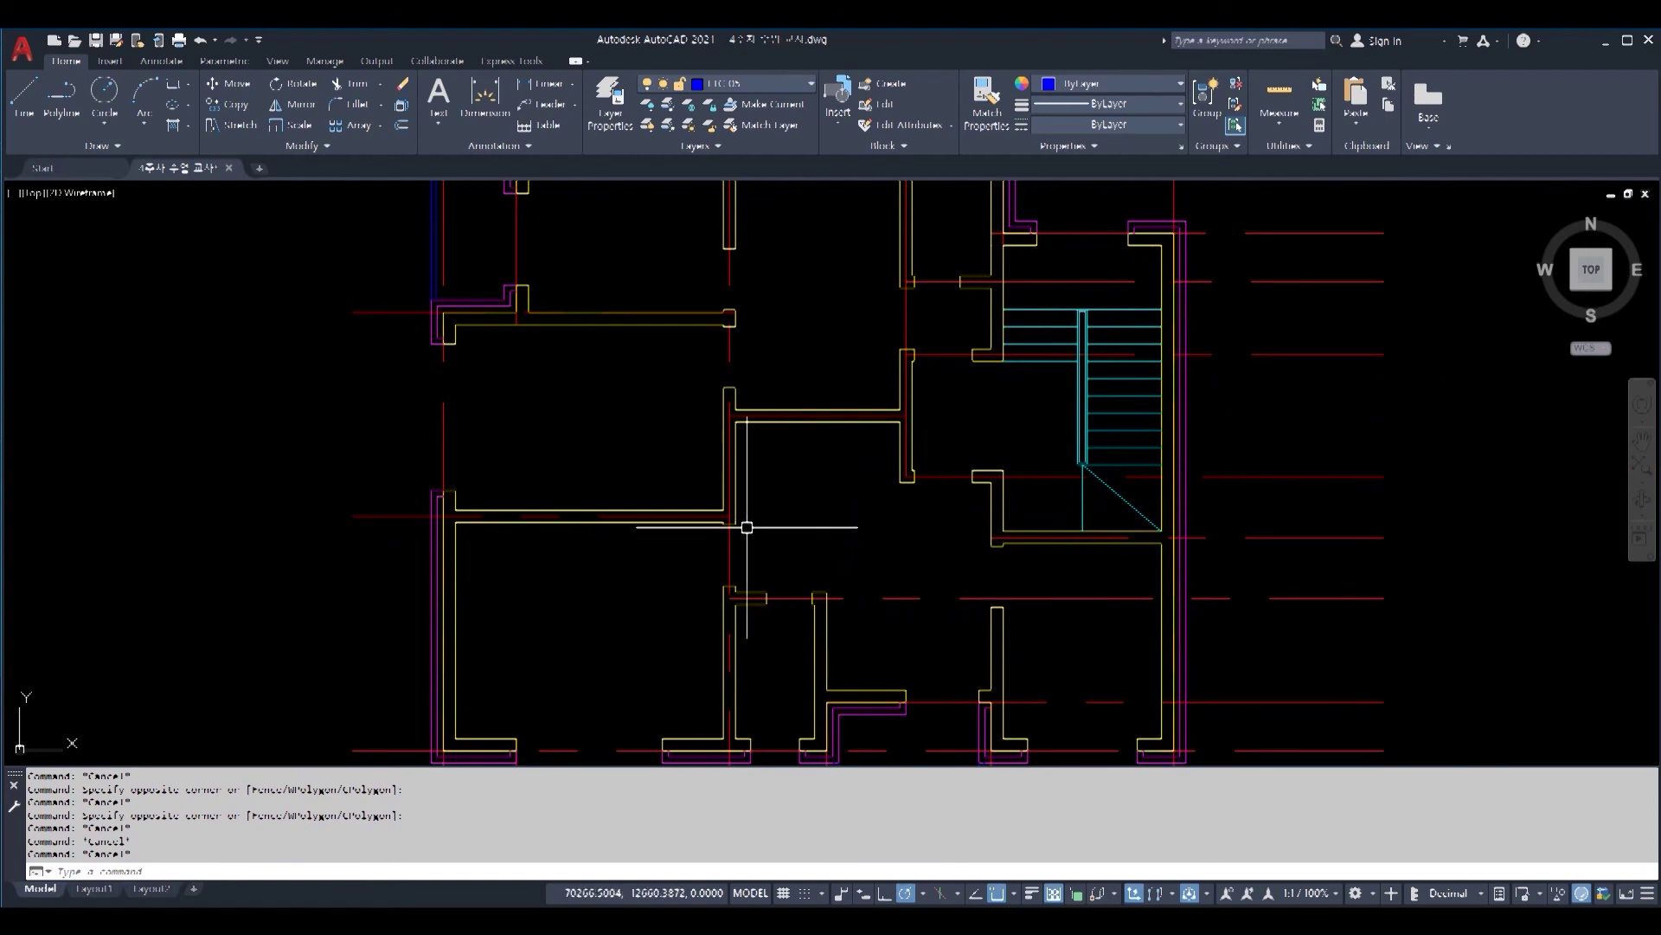
Step: Recheck which individual lines form the short return at the central wall's southern end
scroll(727, 526, up, 7)
click(779, 564)
click(727, 504)
key(Escape)
click(663, 527)
click(658, 516)
key(Escape)
click(730, 493)
scroll(745, 529, down, 2)
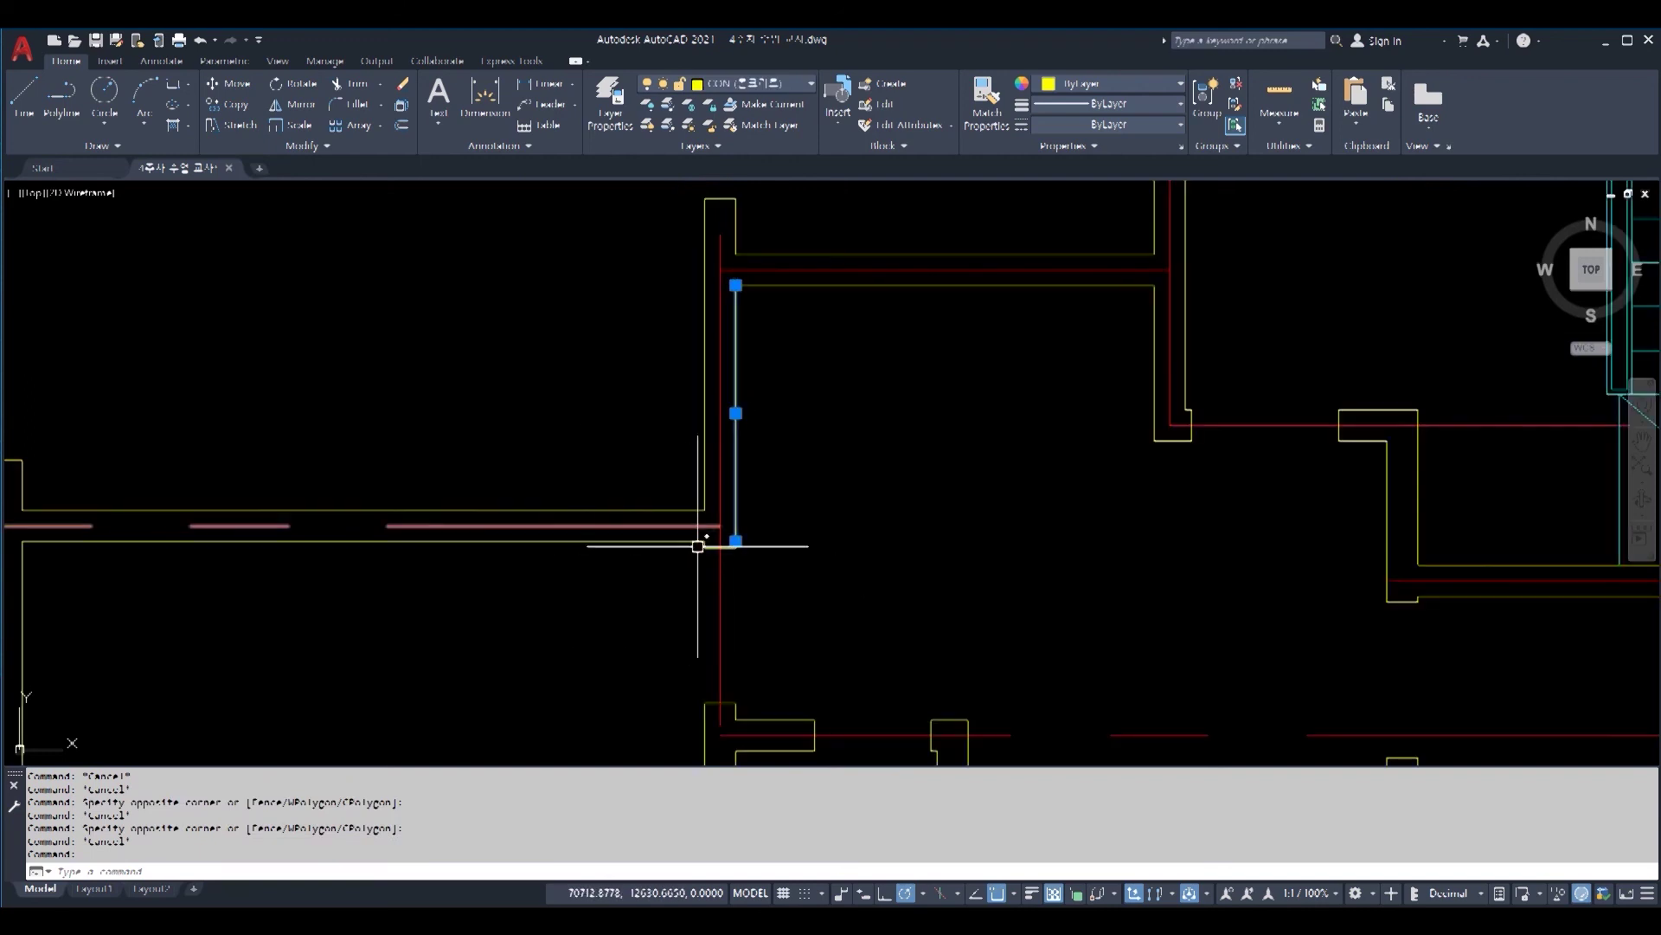
scroll(1049, 440, down, 4)
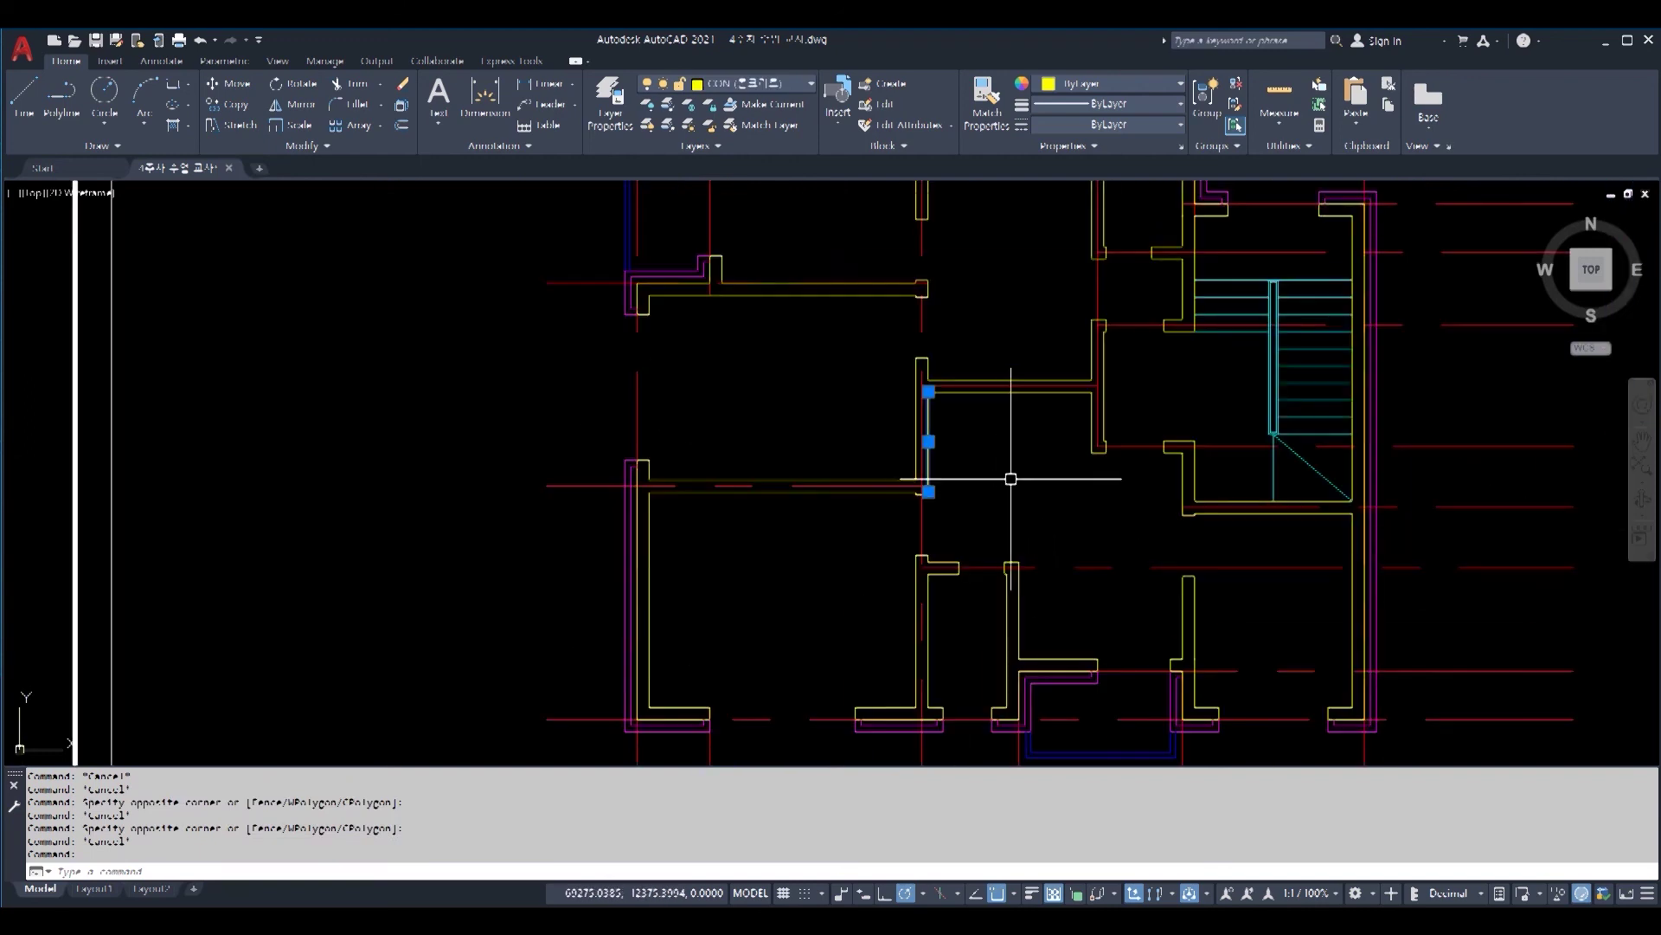
middle_drag(1002, 475, 914, 522)
key(Escape)
Step: Isolate the CON concrete layer based on an interior wall line, locking all other layers
mouse_move(898, 436)
click(898, 436)
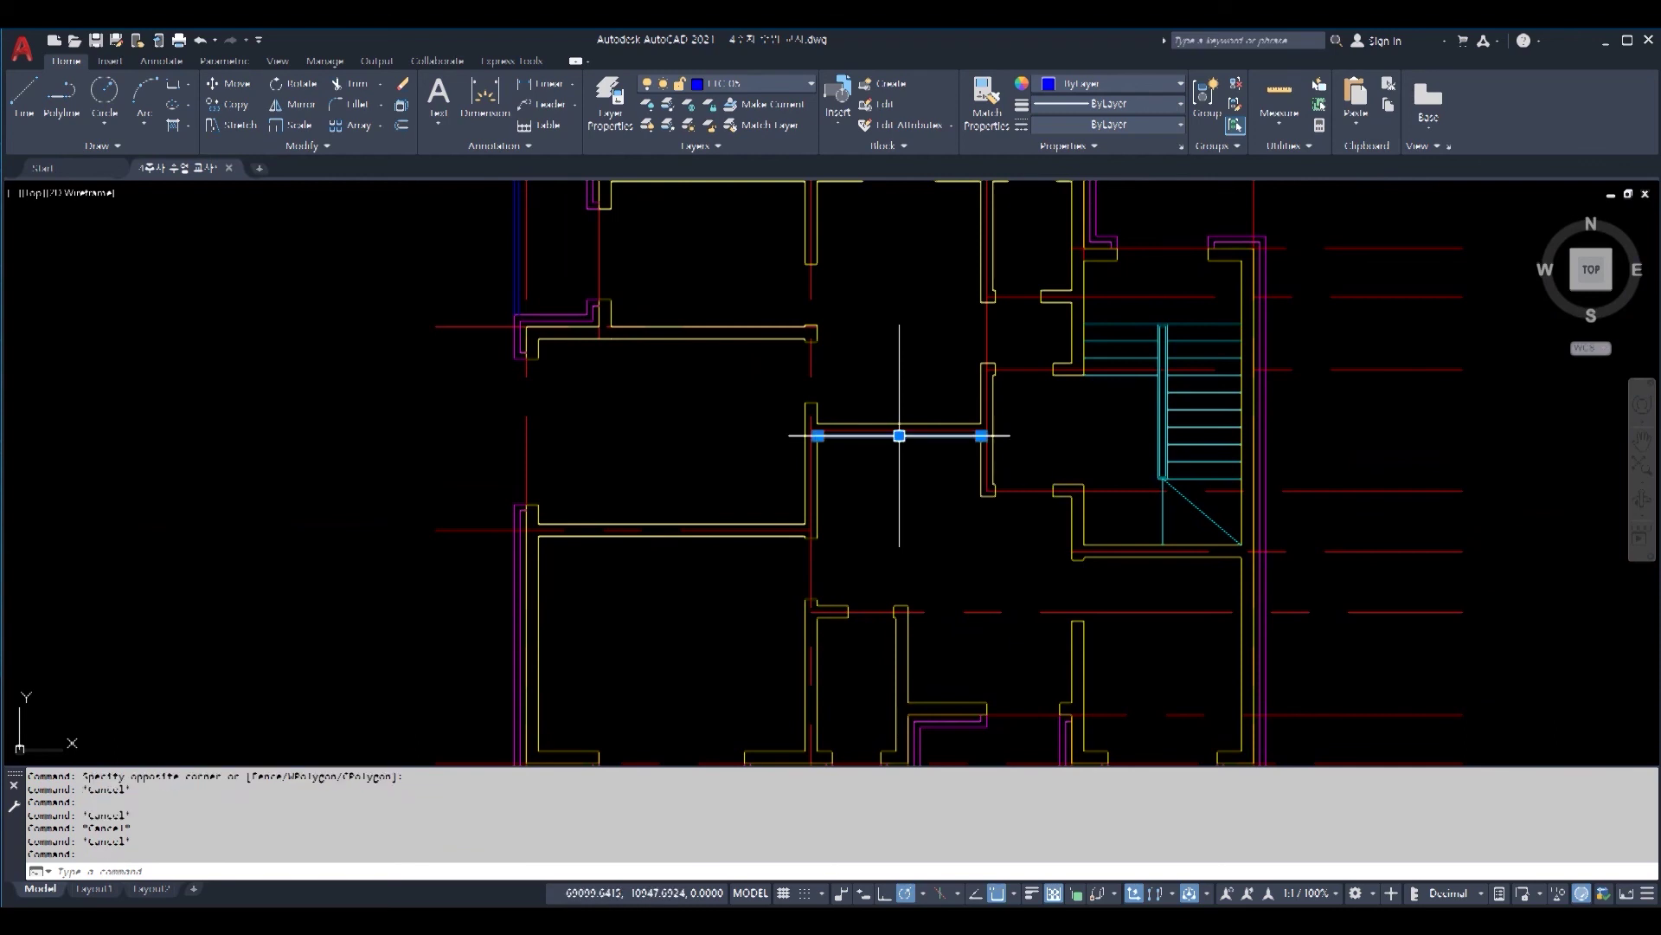
mouse_move(903, 488)
middle_down()
mouse_move(920, 505)
mouse_move(816, 480)
mouse_move(763, 510)
middle_up()
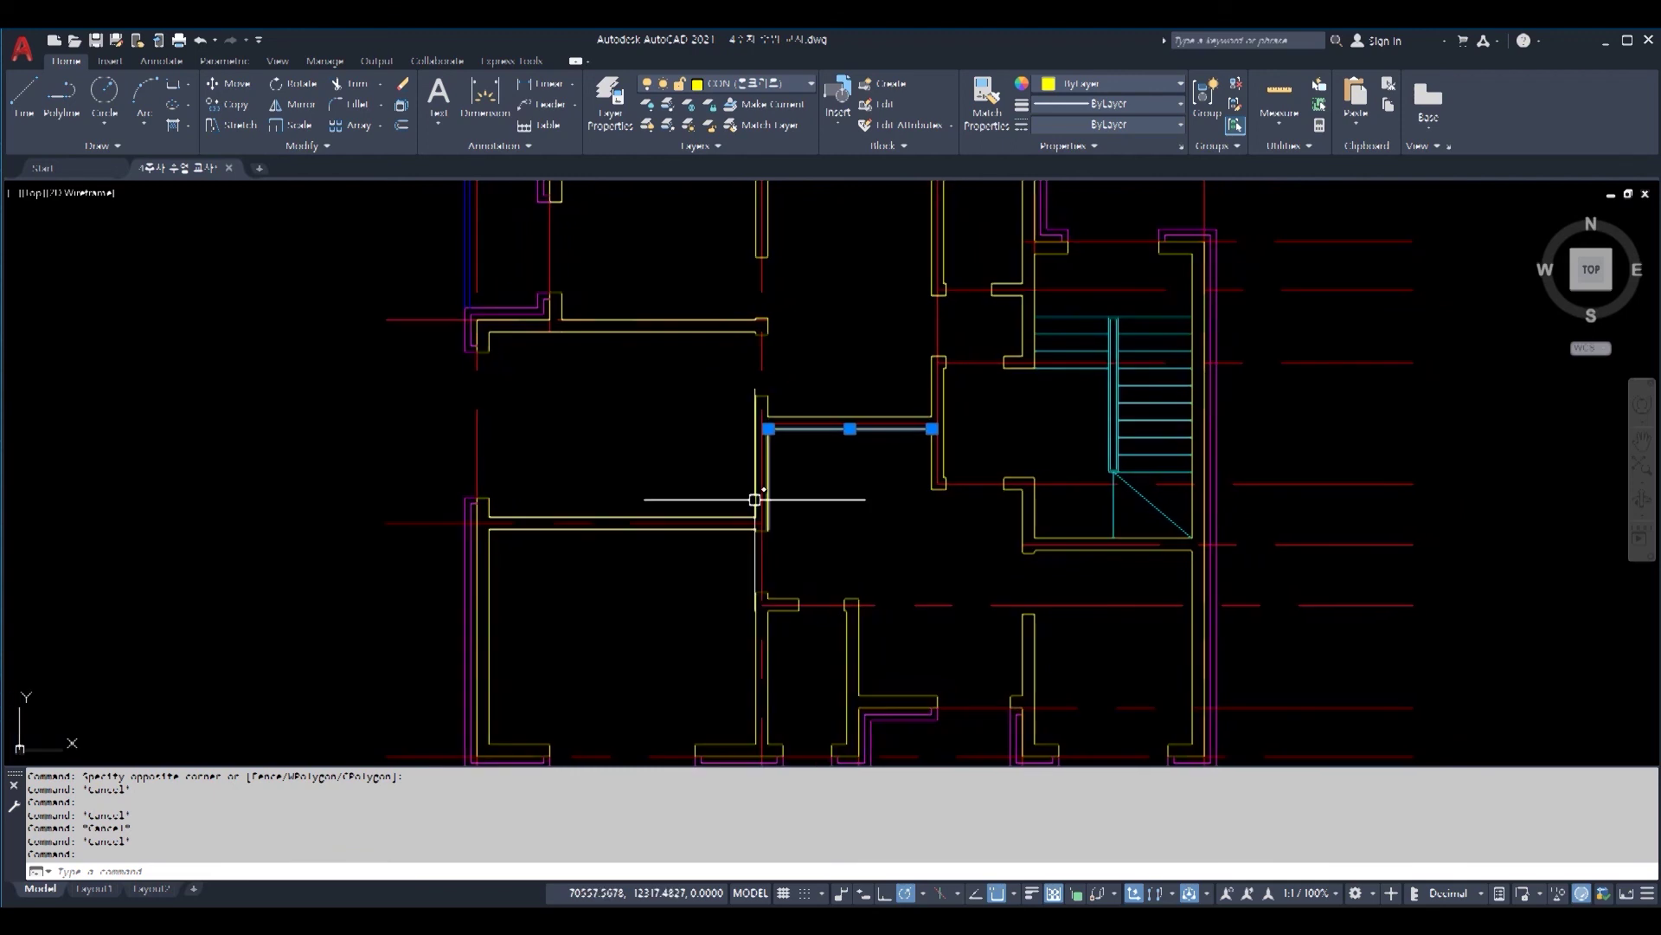
key(Escape)
key(Escape)
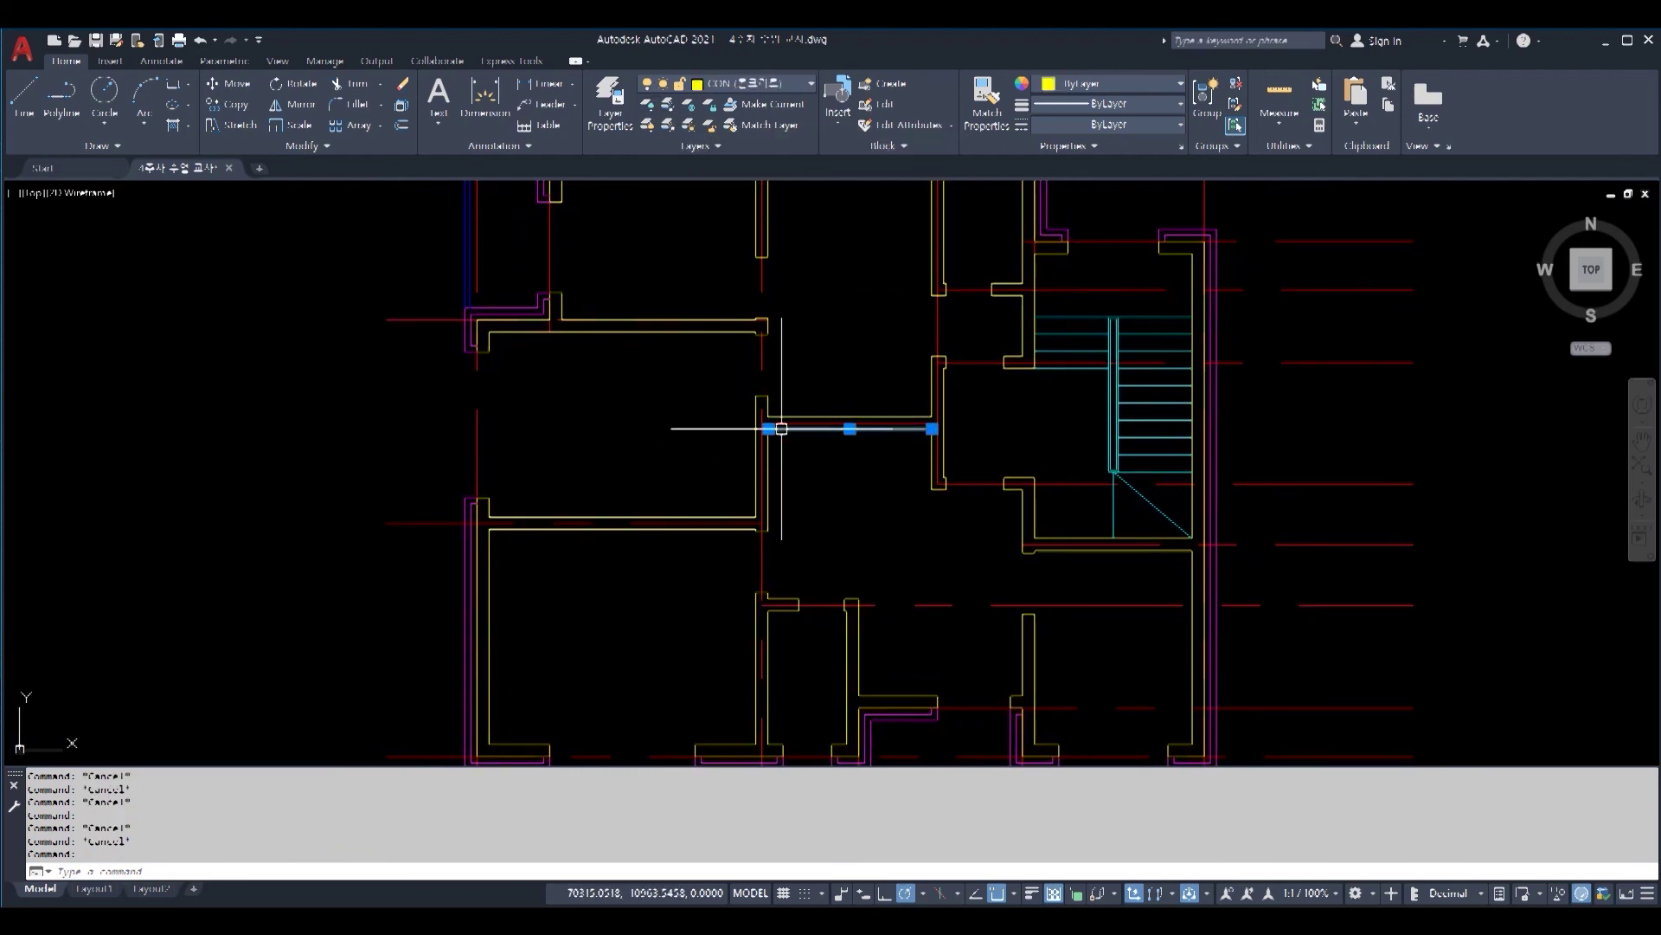
scroll(875, 441, up, 3)
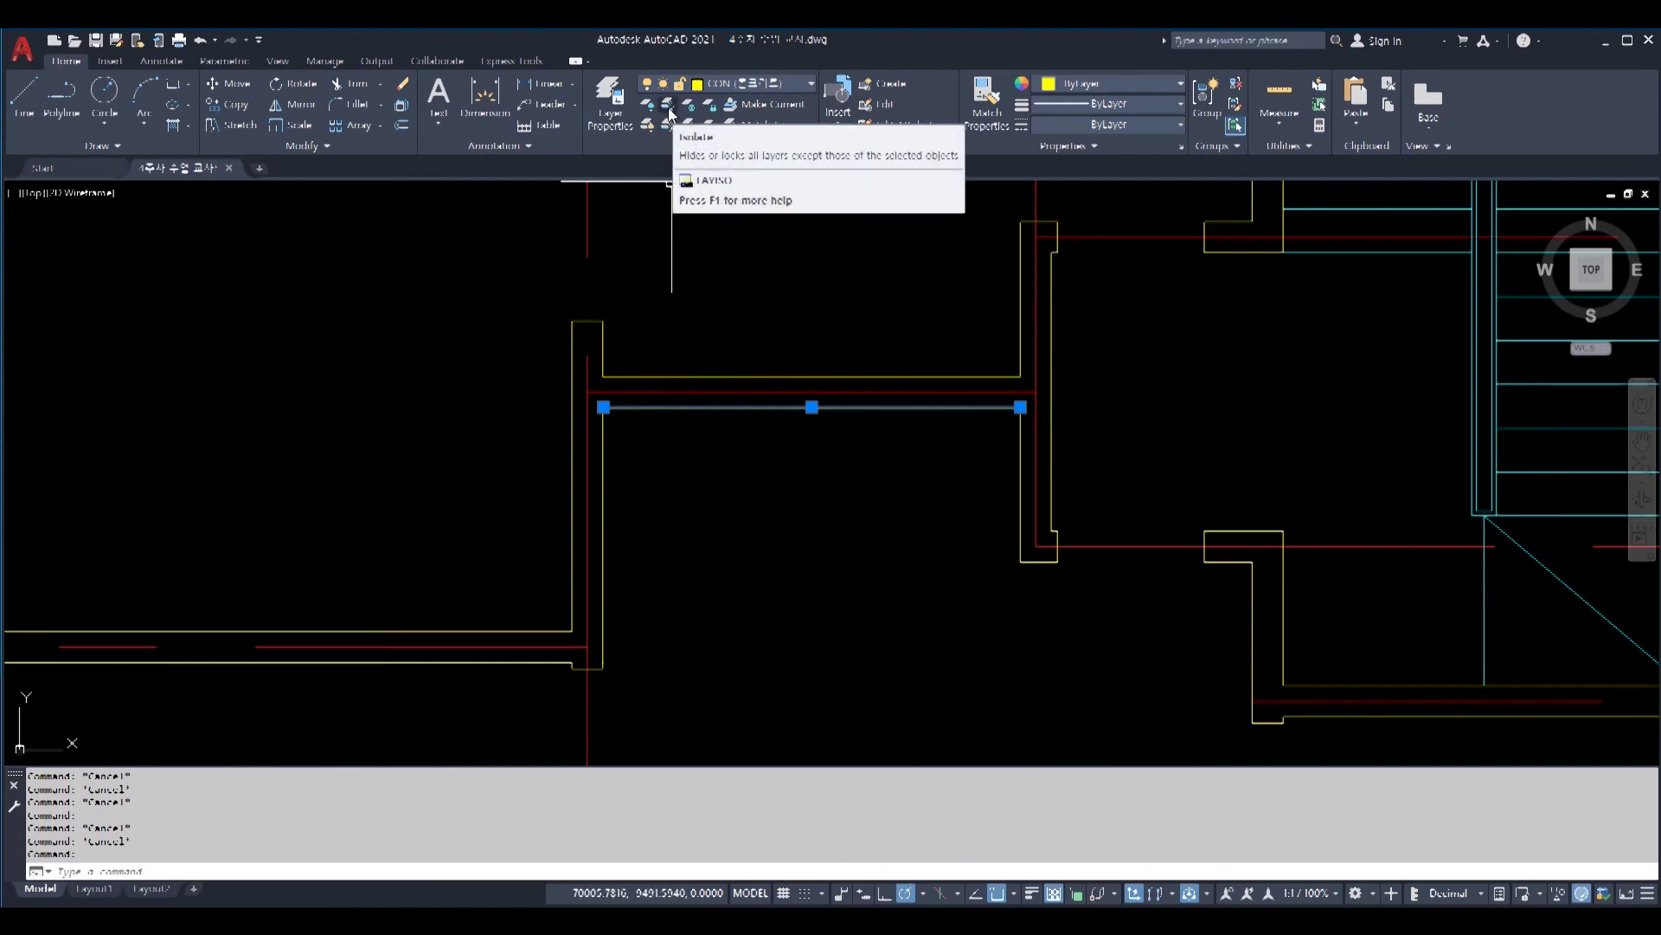
click(670, 112)
Step: Join all concrete wall lines of this floor plan into polylines
scroll(801, 482, down, 5)
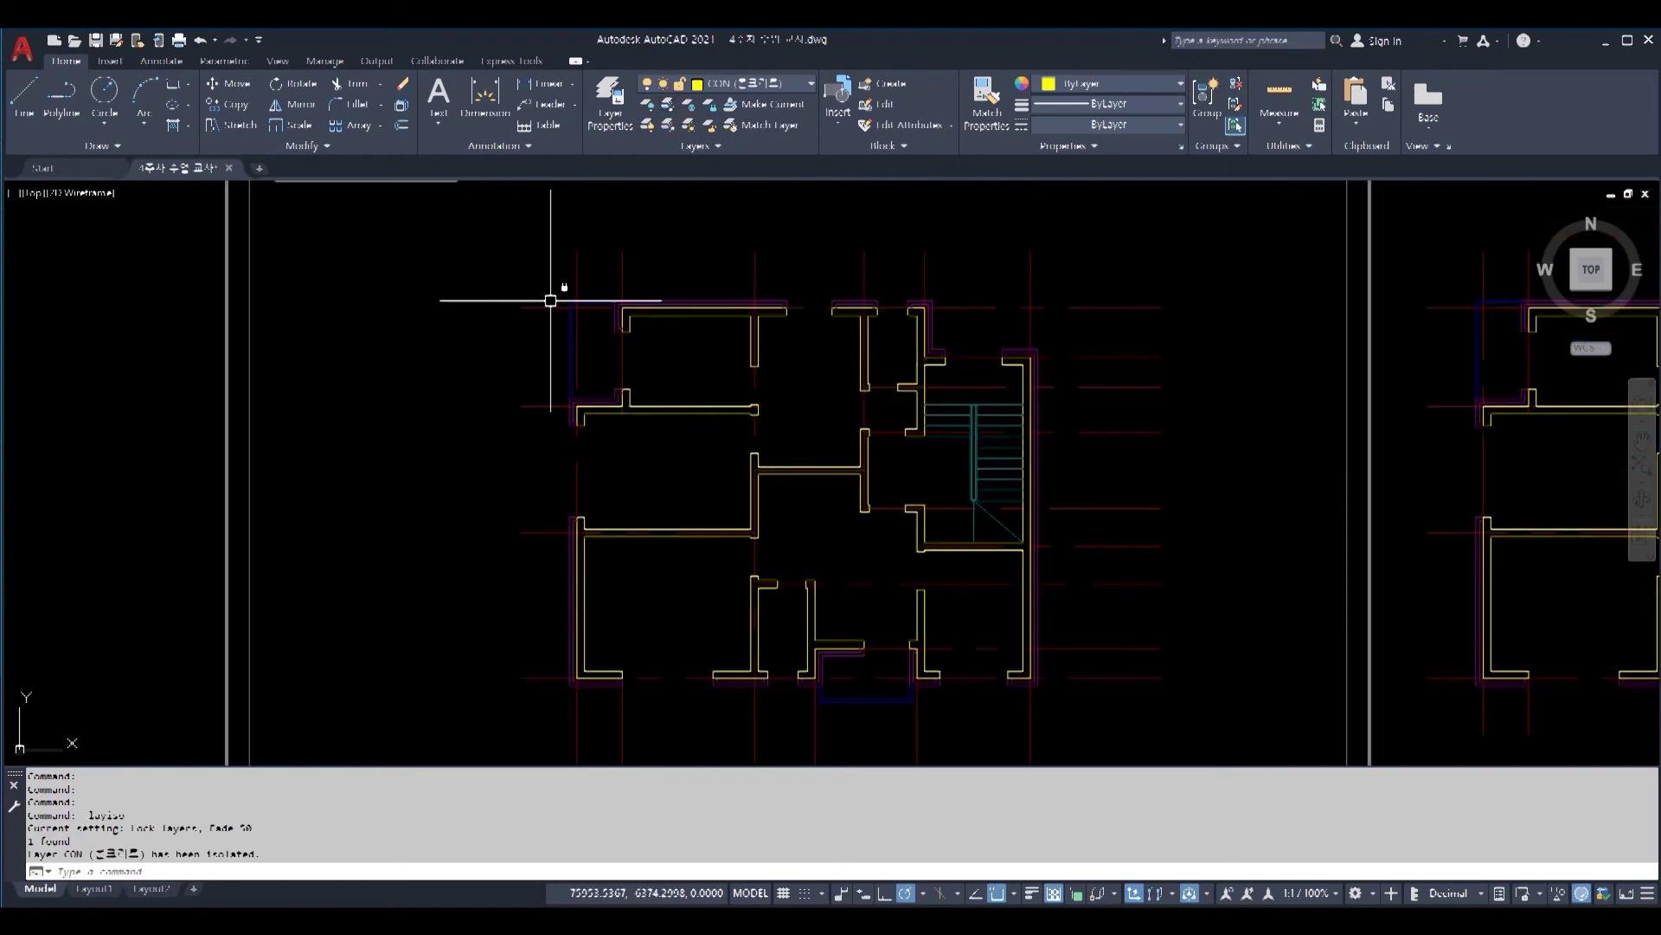
click(1056, 711)
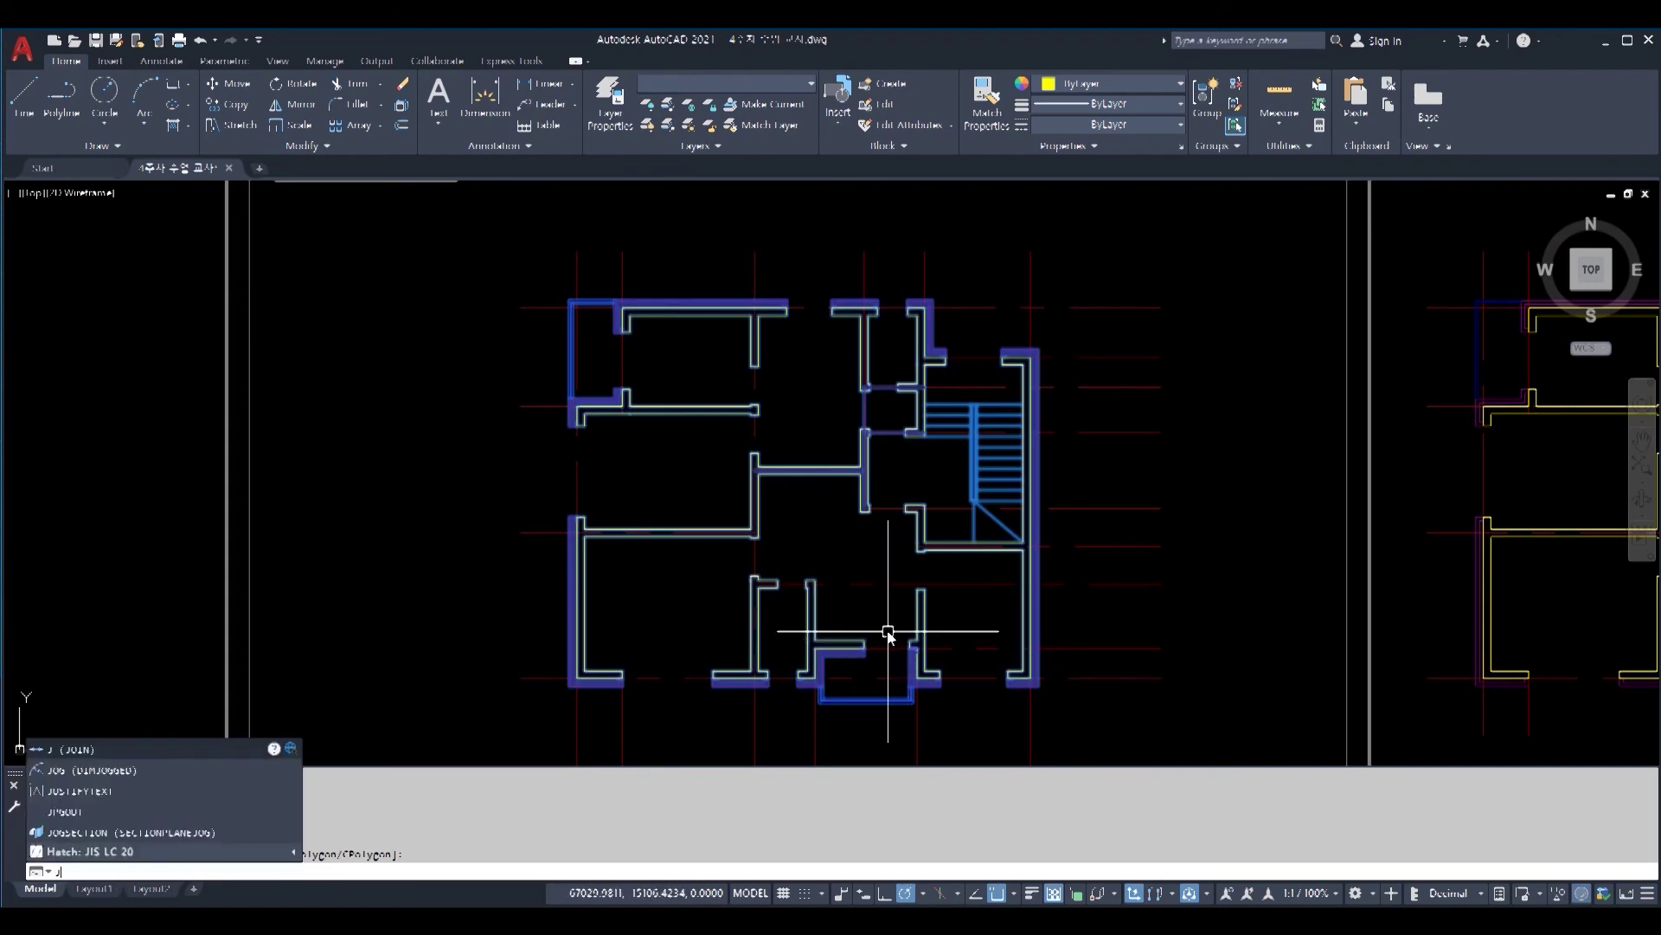
key(Return)
Step: Examine the joined concrete wall outlines in the west, north and stair areas for continuity
click(754, 489)
scroll(756, 488, up, 3)
key(Escape)
click(705, 295)
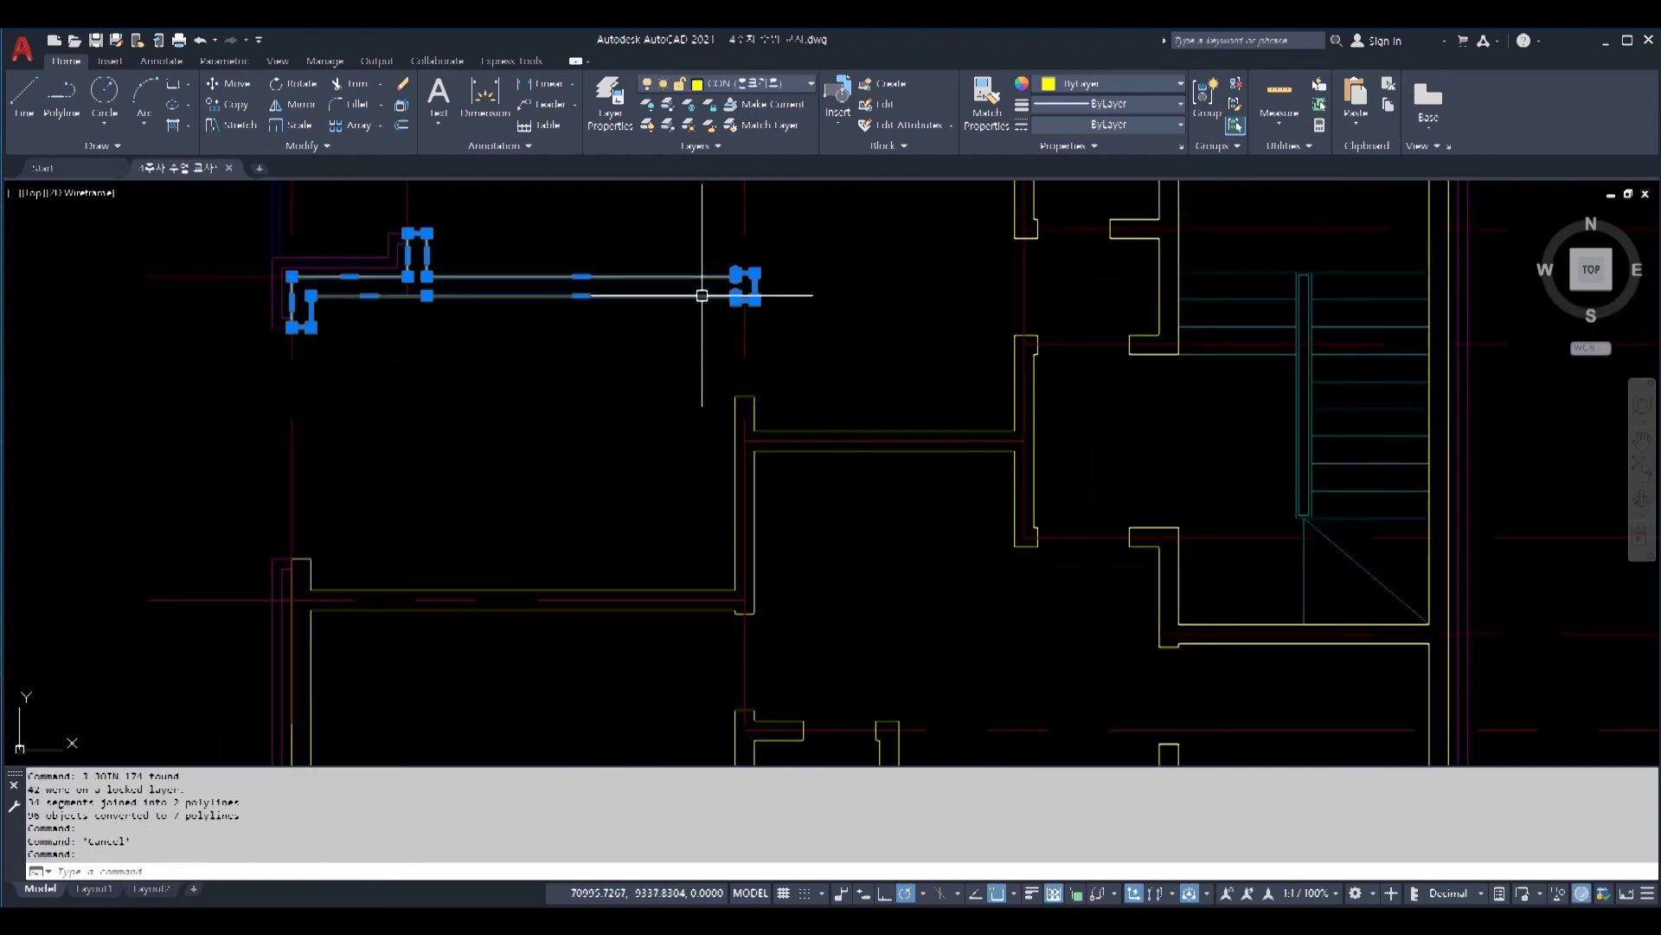
middle_drag(817, 324, 941, 578)
key(Escape)
click(862, 405)
key(Escape)
click(1136, 368)
key(Escape)
click(1285, 381)
middle_drag(1336, 565, 990, 315)
key(Escape)
Step: Examine the joined concrete wall outlines along the east and south sides of the plan for continuity
click(1208, 322)
middle_drag(968, 727, 1091, 277)
key(Escape)
click(1081, 389)
key(Escape)
click(806, 390)
key(Escape)
key(Escape)
click(657, 377)
middle_drag(868, 337, 917, 608)
scroll(899, 595, down, 2)
middle_drag(919, 462, 927, 504)
key(Escape)
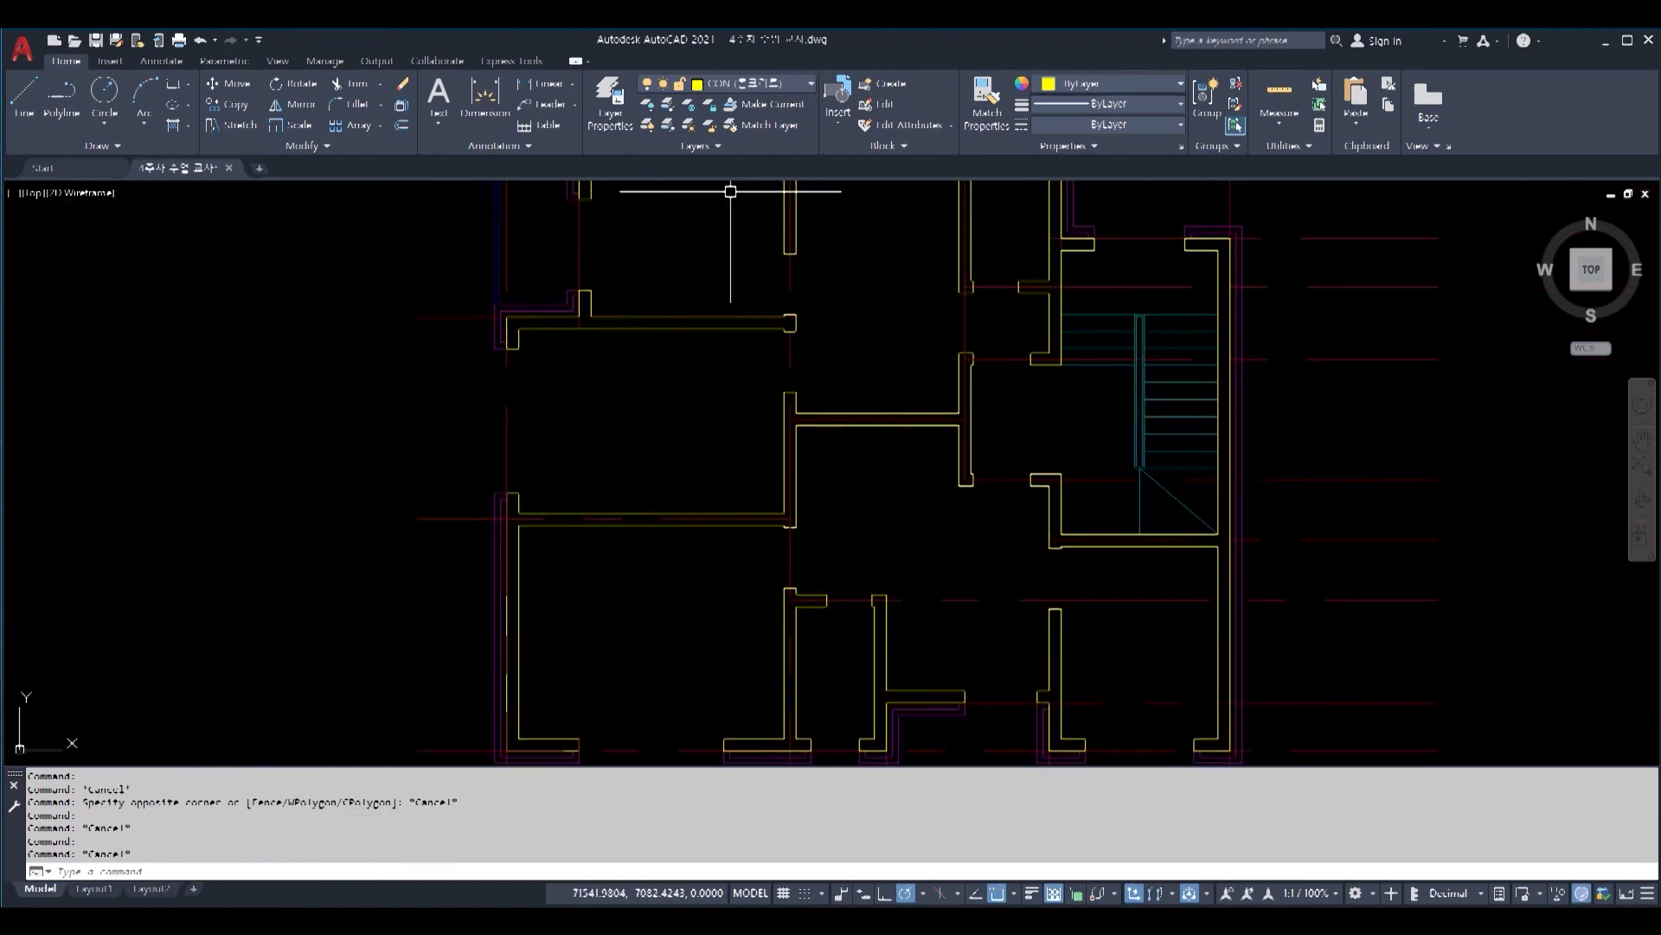
Step: Restore the layers locked by the layer isolation
click(757, 331)
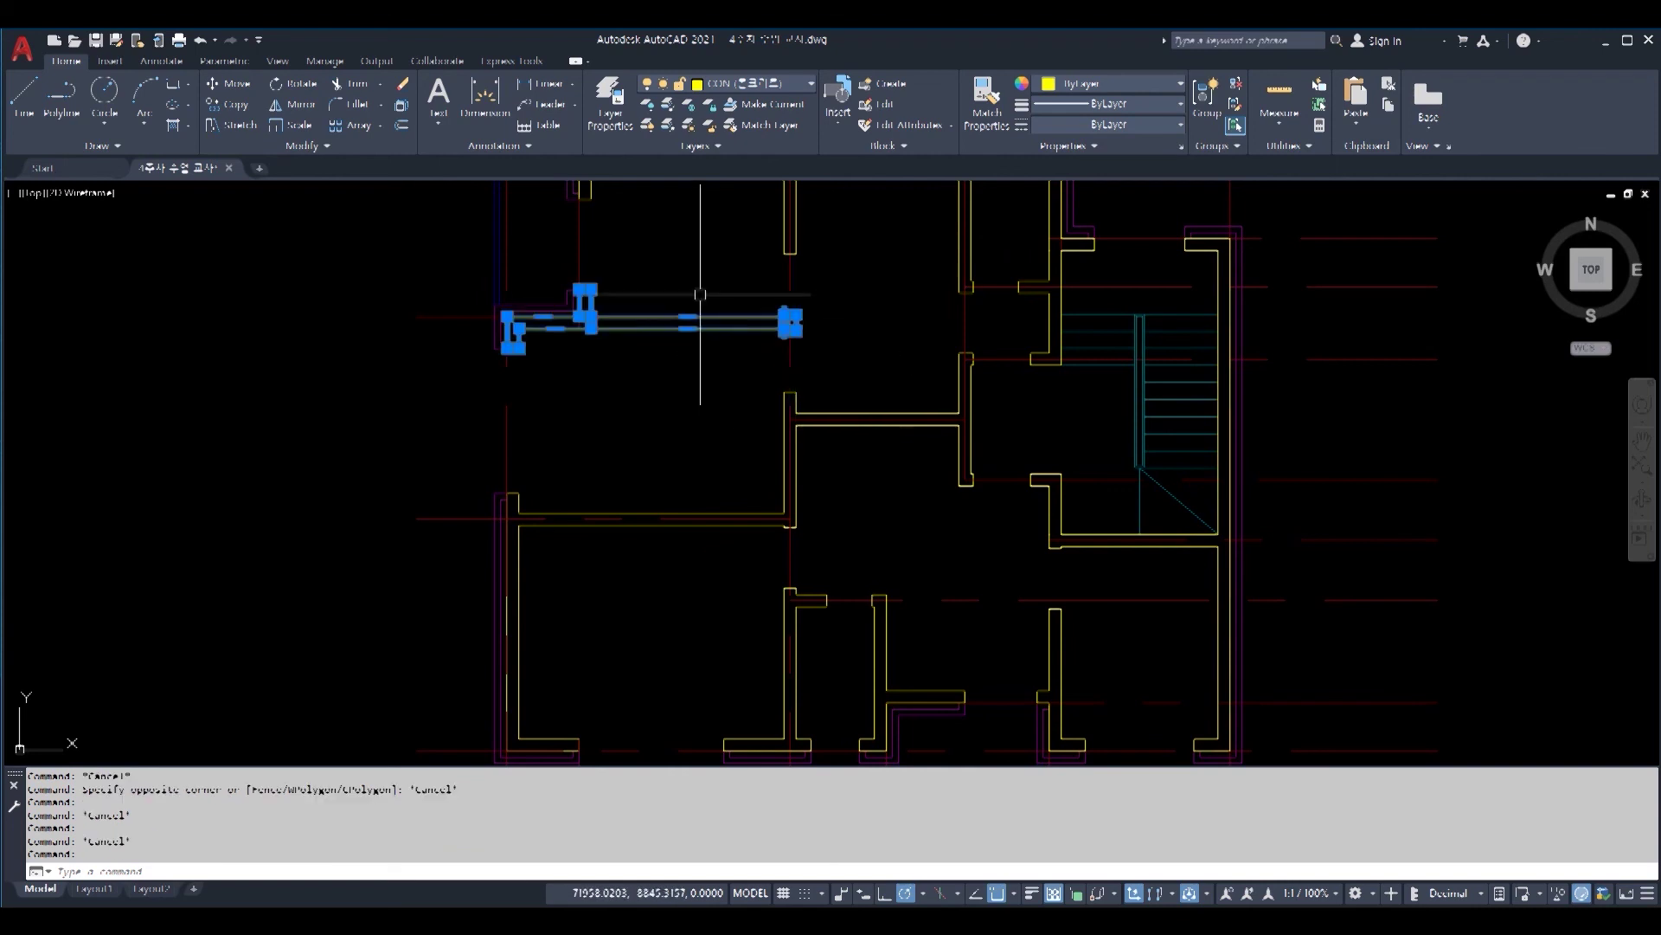
click(668, 126)
key(Escape)
click(796, 330)
middle_drag(755, 330, 913, 525)
key(Escape)
key(Escape)
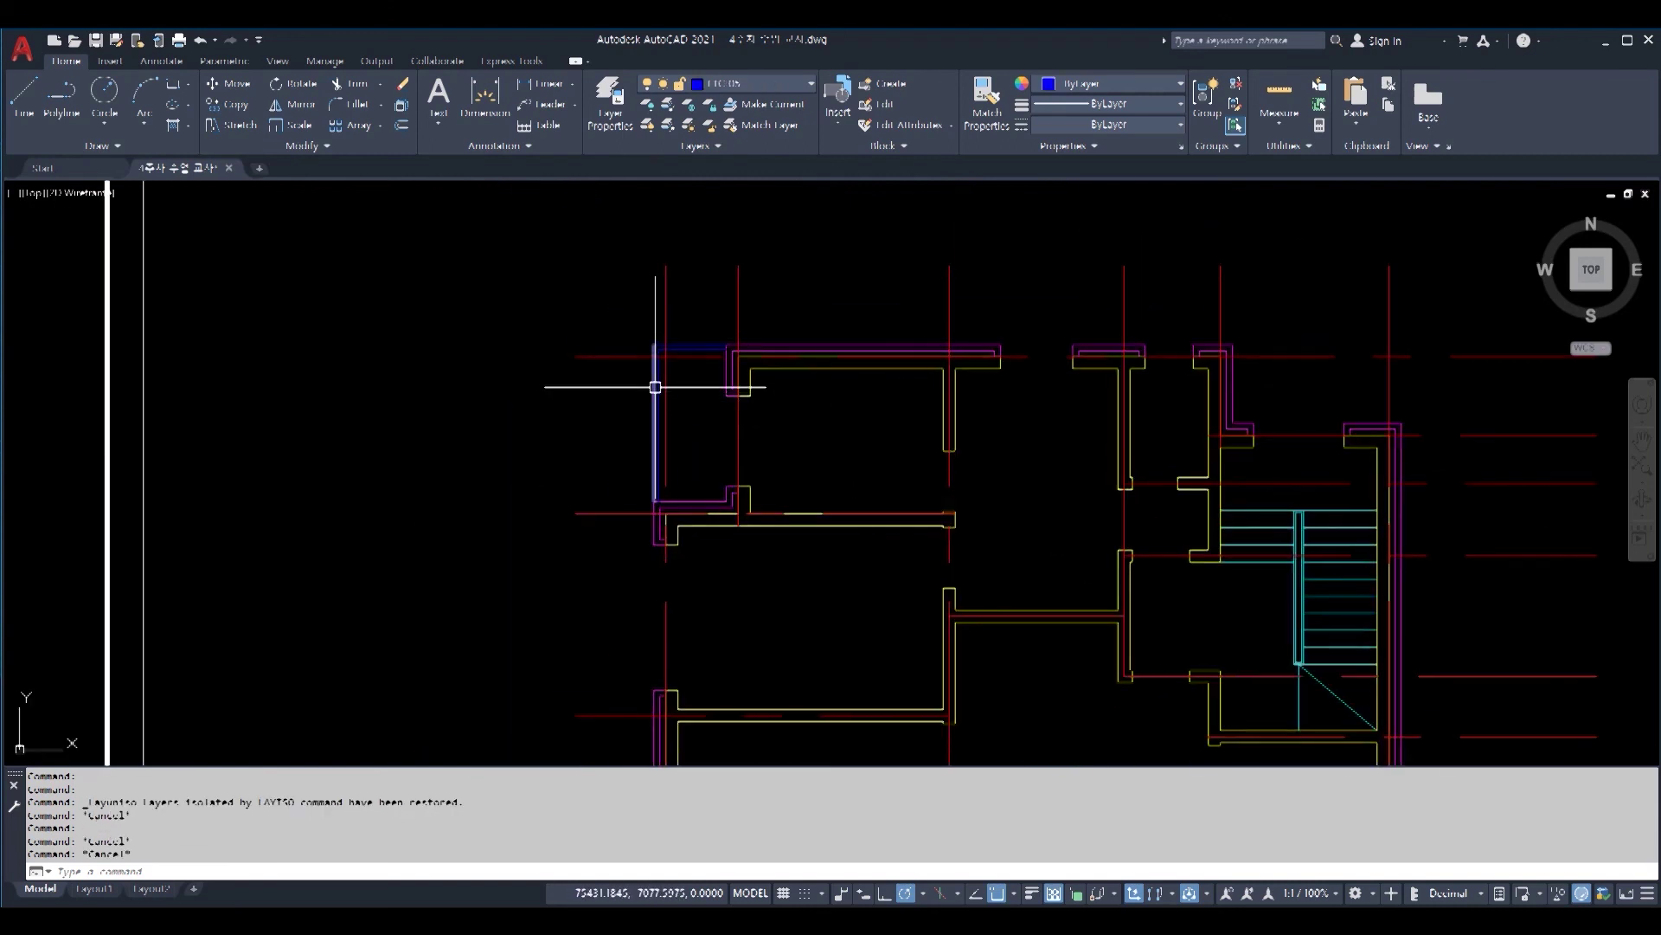
scroll(657, 387, up, 3)
click(677, 330)
click(613, 311)
scroll(669, 212, up, 2)
click(677, 336)
click(579, 230)
scroll(597, 232, down, 6)
middle_drag(1019, 639, 955, 254)
scroll(1009, 475, up, 4)
click(1009, 475)
click(901, 349)
scroll(901, 349, down, 4)
middle_drag(900, 349, 954, 519)
scroll(1070, 550, up, 6)
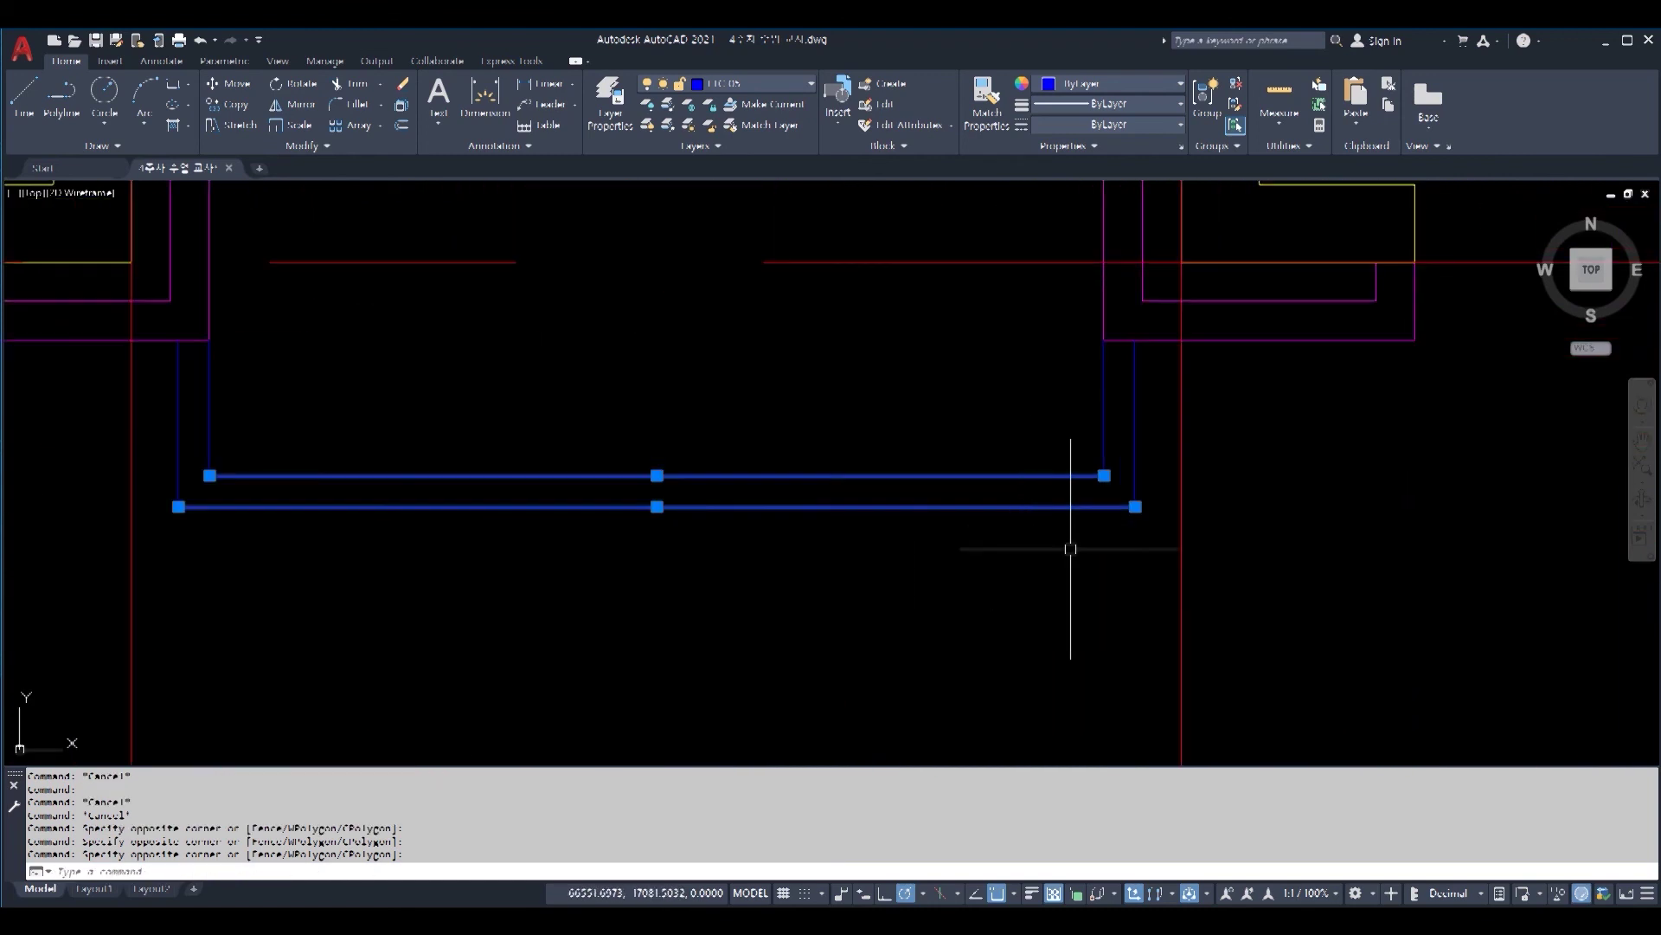
scroll(1073, 554, down, 4)
Step: Join the ETC 05 double-line outlines at the south and northwest recesses into polylines
scroll(1095, 548, up, 2)
click(1083, 549)
click(468, 474)
scroll(891, 679, down, 8)
scroll(582, 266, up, 8)
scroll(520, 372, up, 4)
click(603, 337)
click(474, 224)
scroll(779, 381, down, 6)
scroll(744, 260, up, 6)
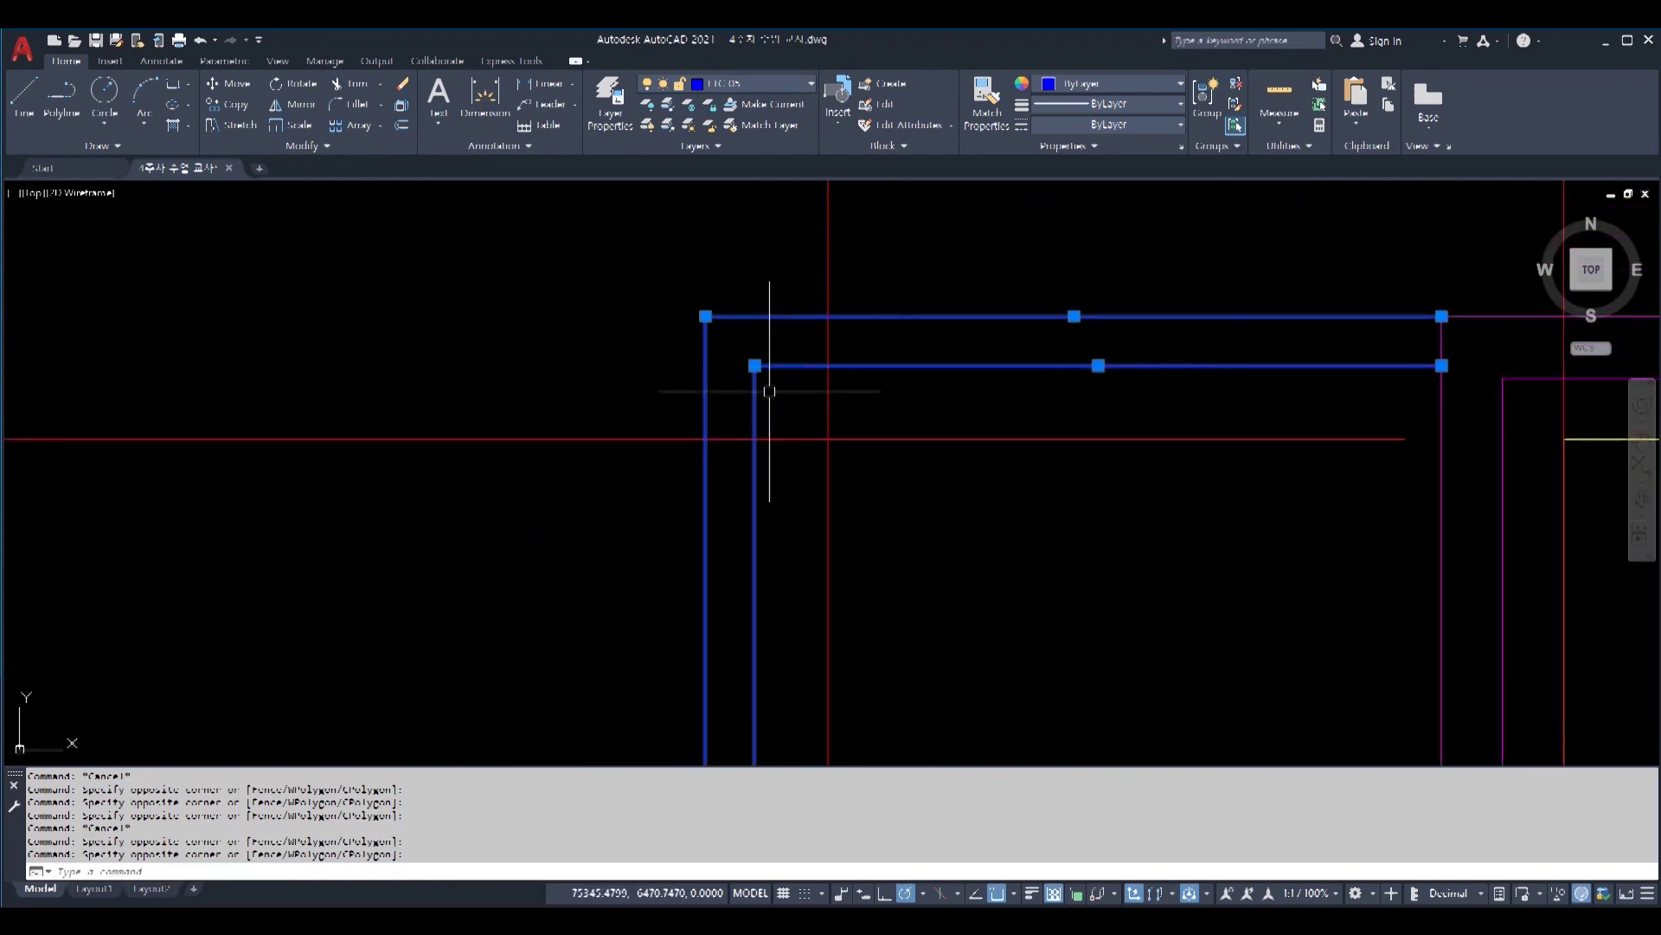
click(794, 413)
click(644, 289)
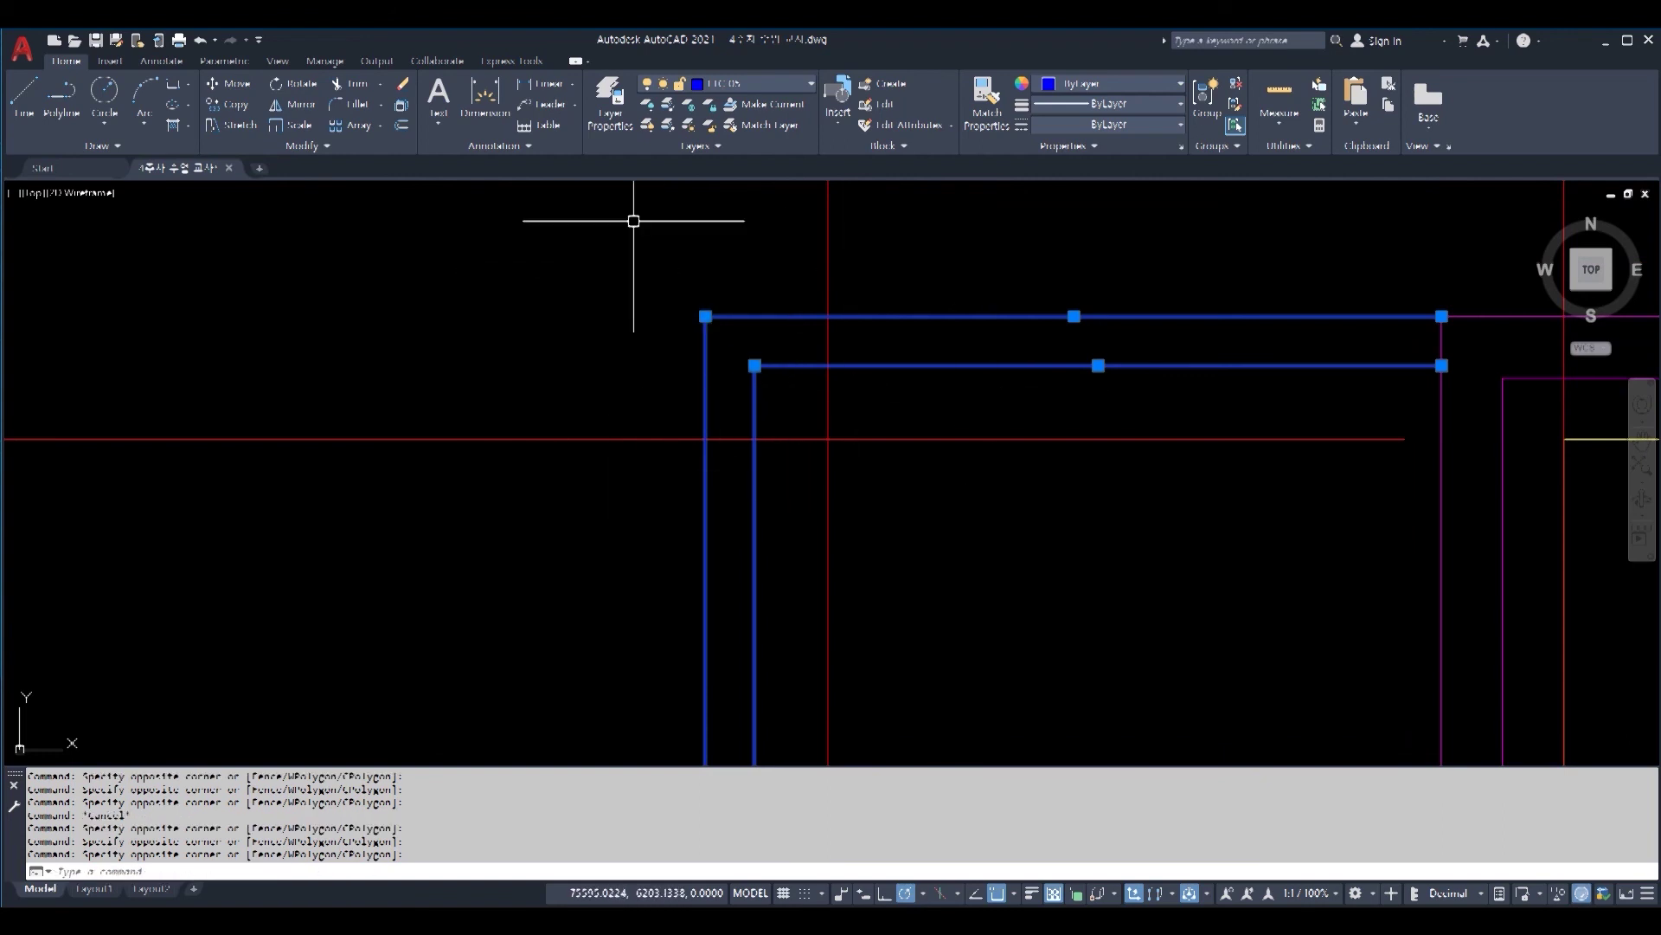
scroll(857, 356, down, 6)
middle_drag(971, 410, 597, 99)
scroll(769, 358, up, 3)
scroll(881, 553, down, 4)
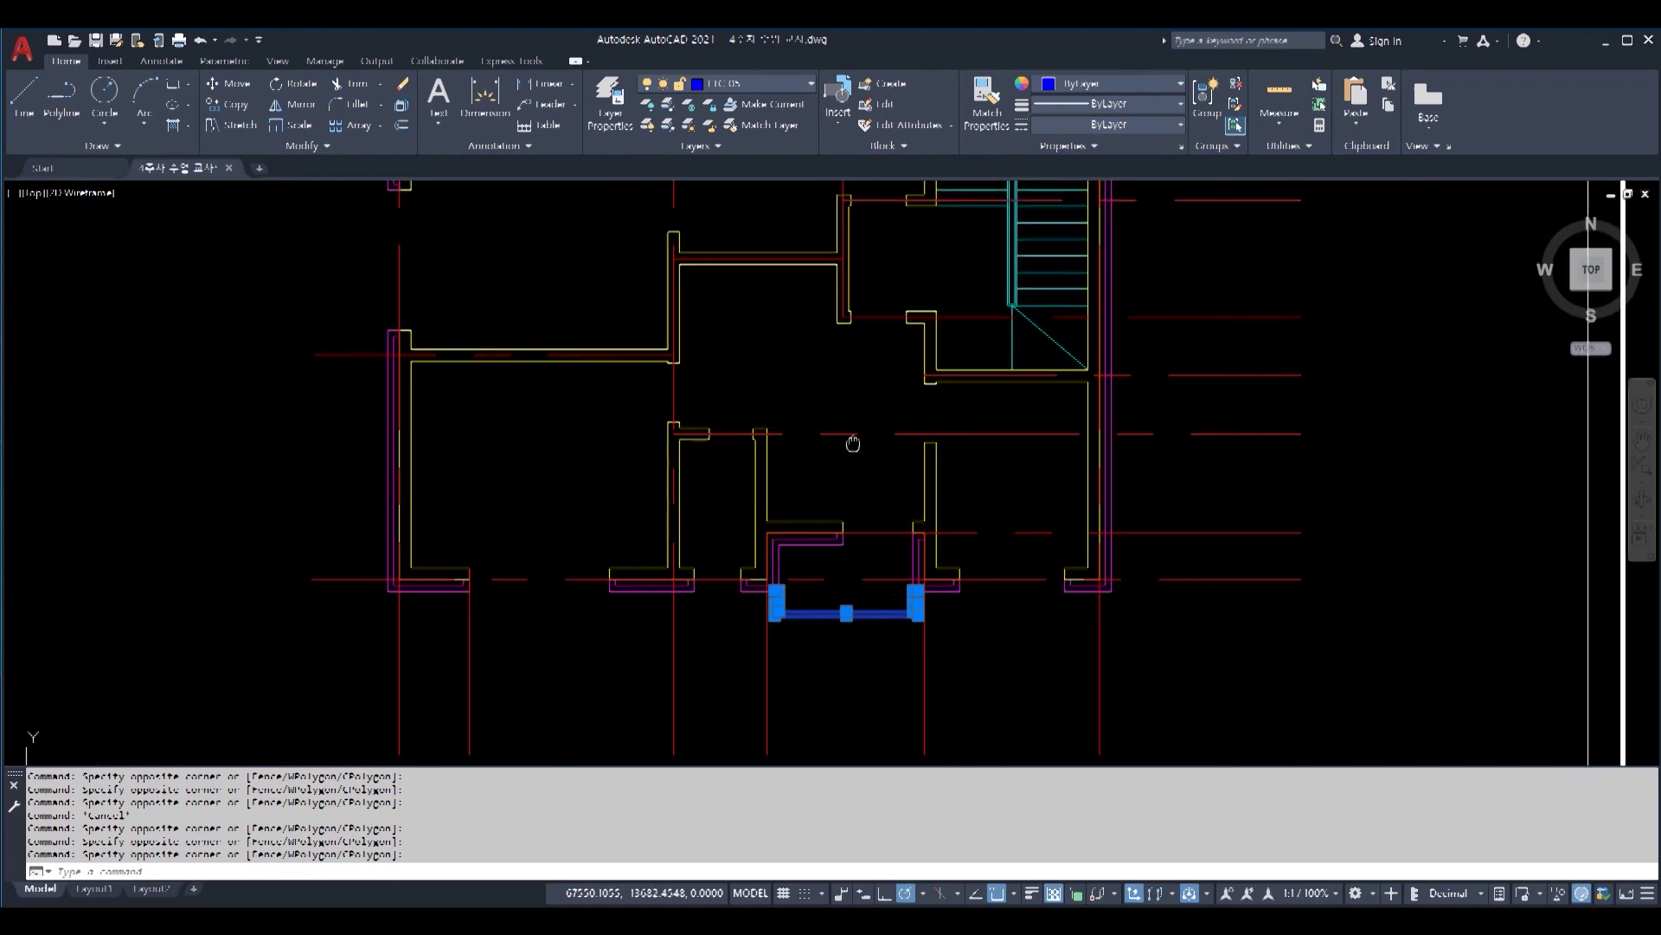
middle_drag(842, 382, 891, 553)
text(j)
key(Return)
Step: Examine the inner and outer ETC 05 outlines at the south recess to check that each is one polyline
scroll(909, 690, up, 6)
click(898, 565)
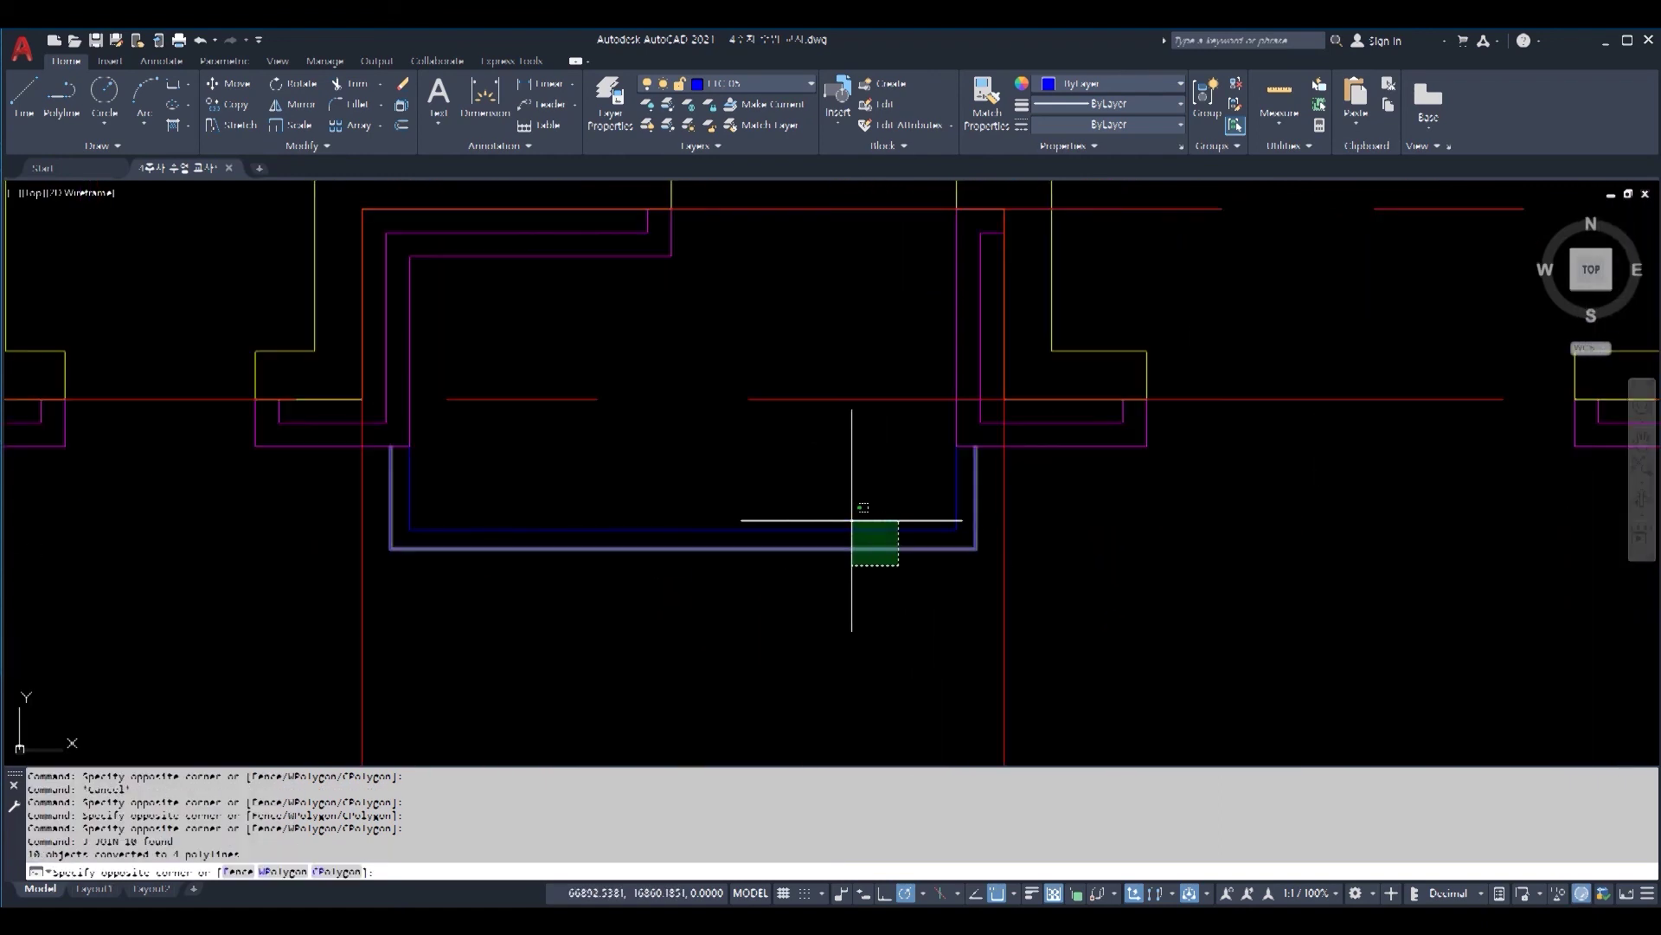
click(829, 553)
scroll(868, 549, up, 4)
key(Escape)
click(898, 571)
click(842, 524)
key(Escape)
click(1045, 525)
click(1011, 561)
scroll(976, 653, down, 6)
key(Escape)
key(Escape)
key(Escape)
Step: Examine the joined concrete wall polylines around the central rooms and the west side of the stairs
scroll(921, 385, down, 2)
middle_drag(923, 382, 957, 501)
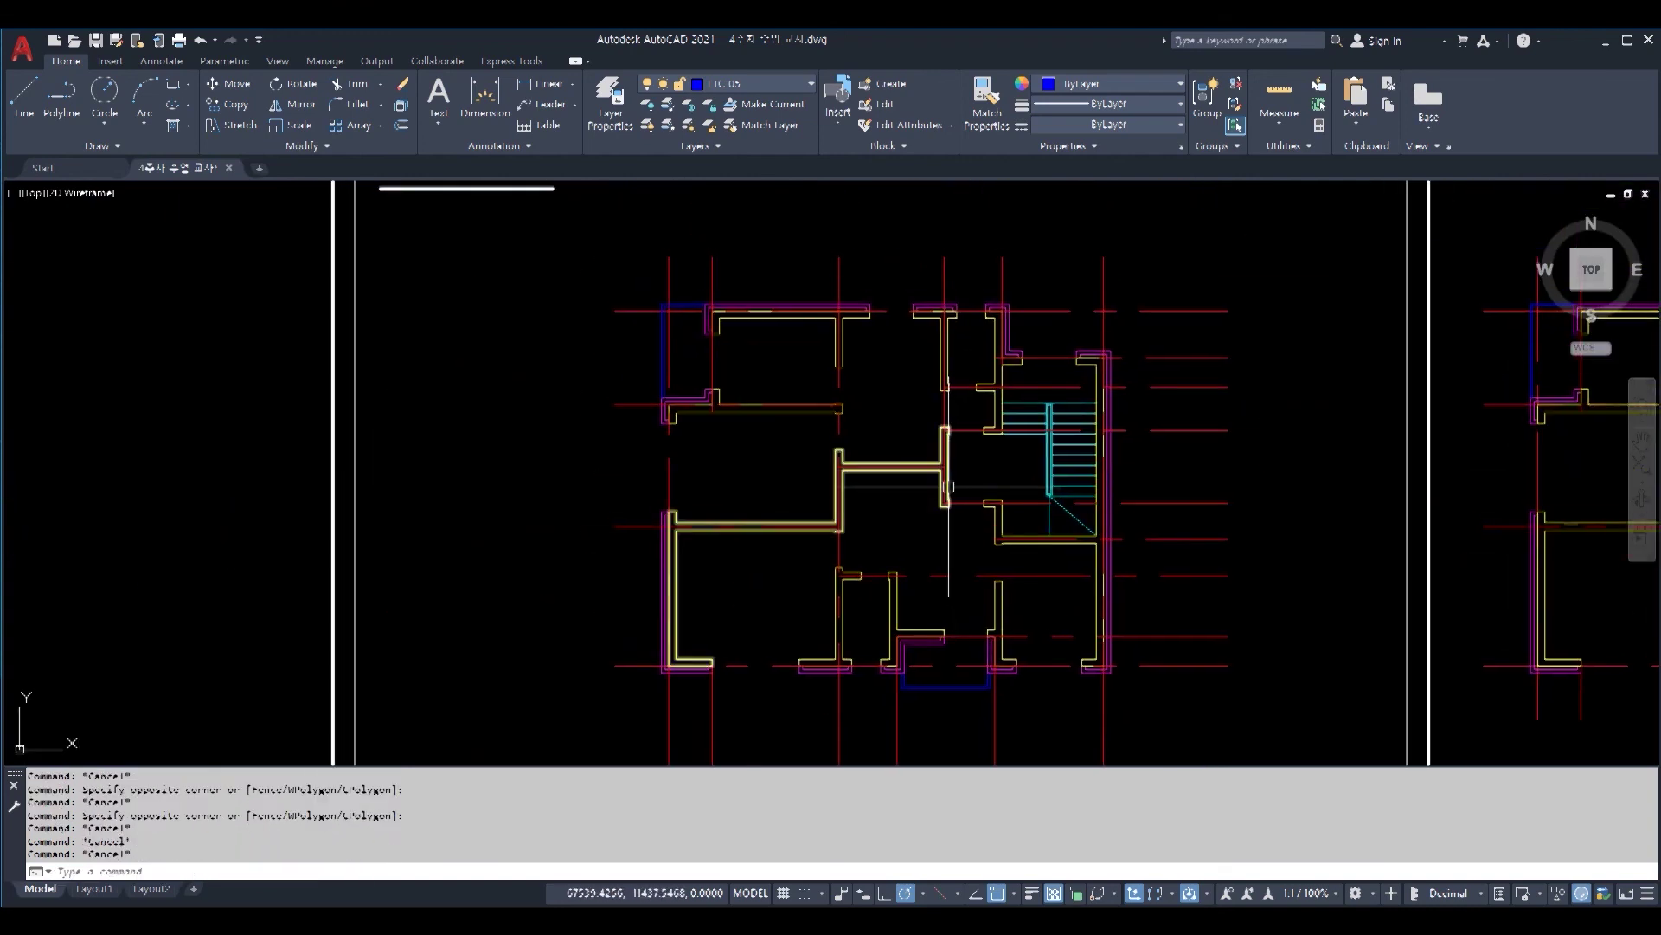
scroll(943, 481, up, 3)
click(865, 366)
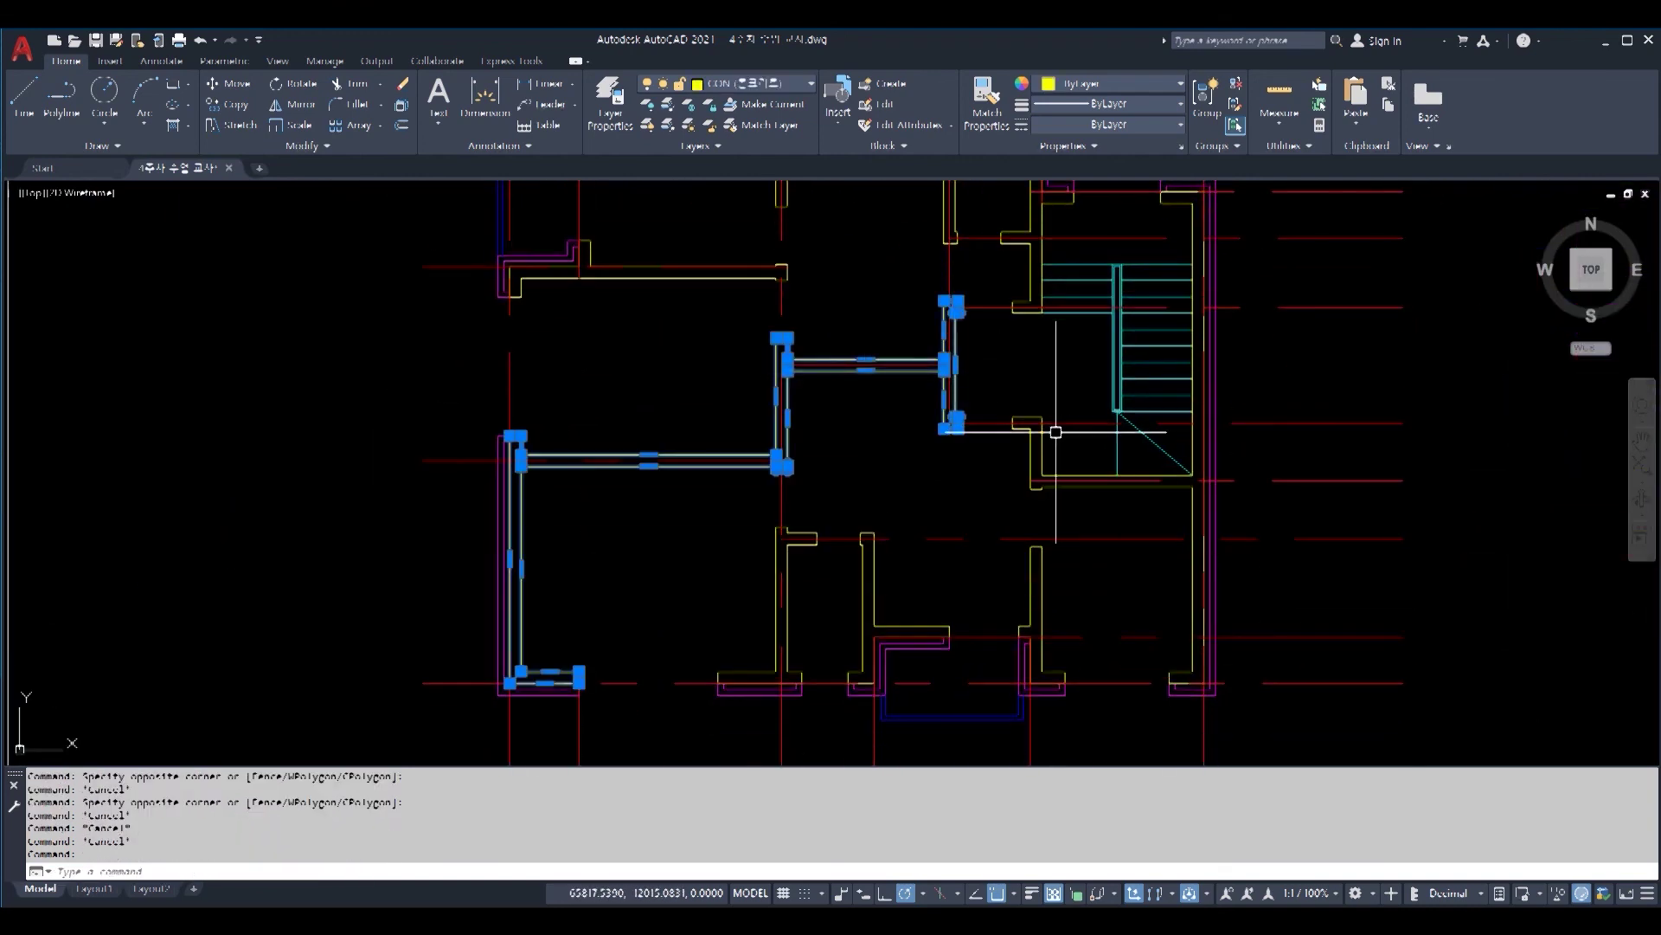
key(Escape)
click(1045, 430)
key(Escape)
click(1028, 312)
middle_drag(992, 363, 1009, 442)
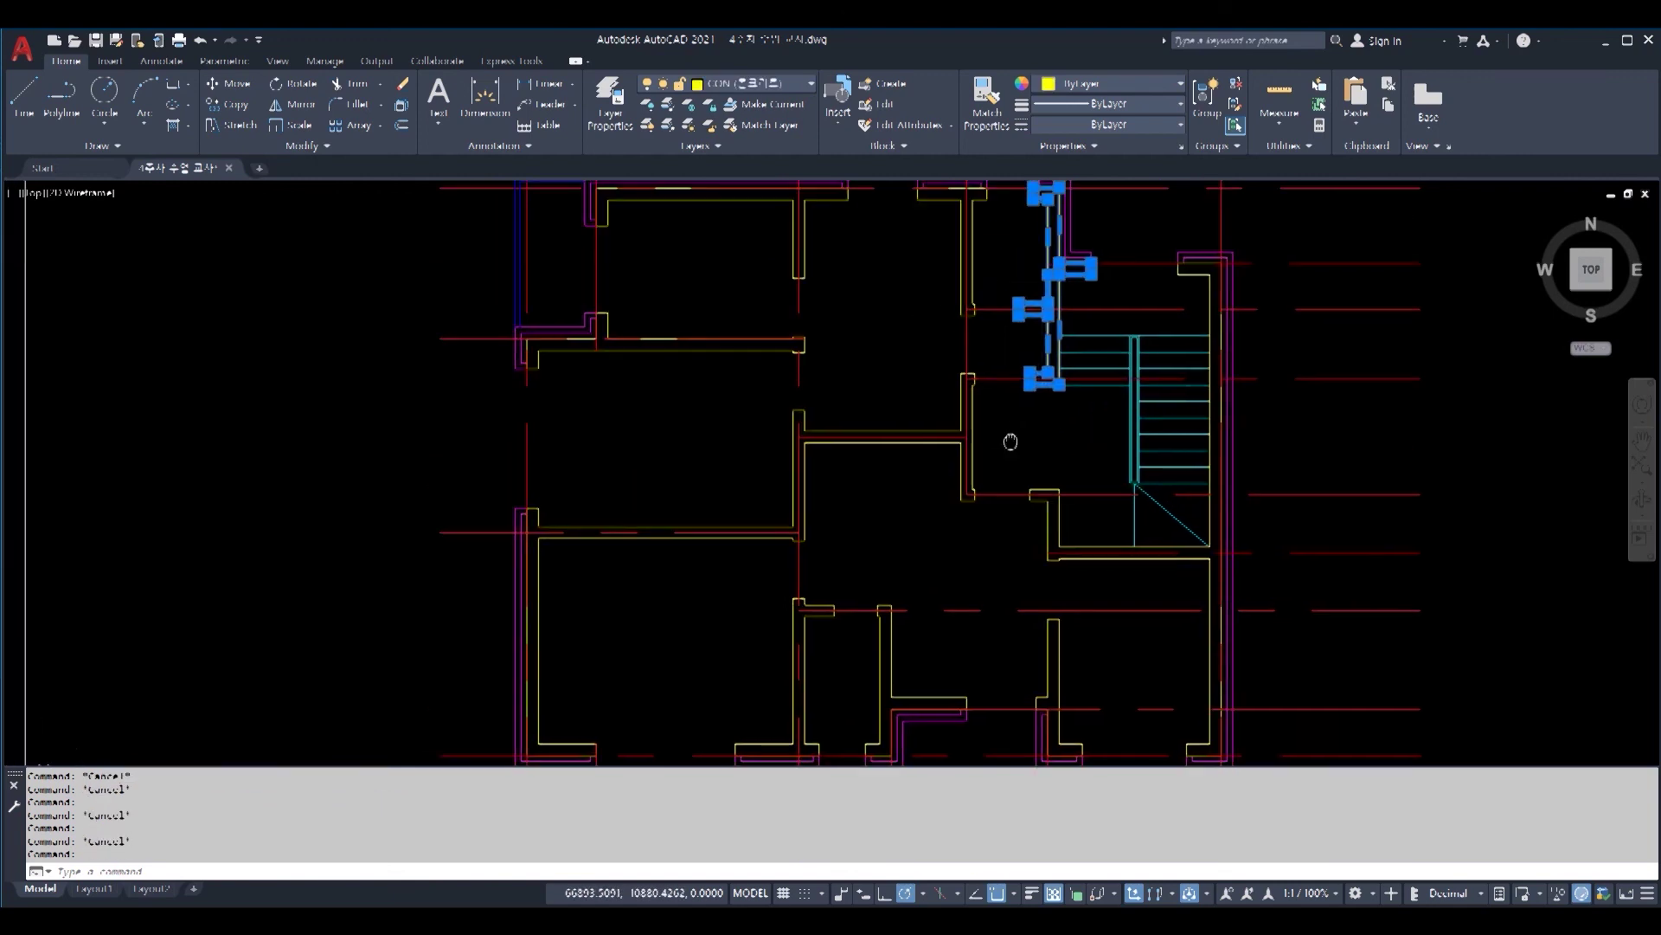